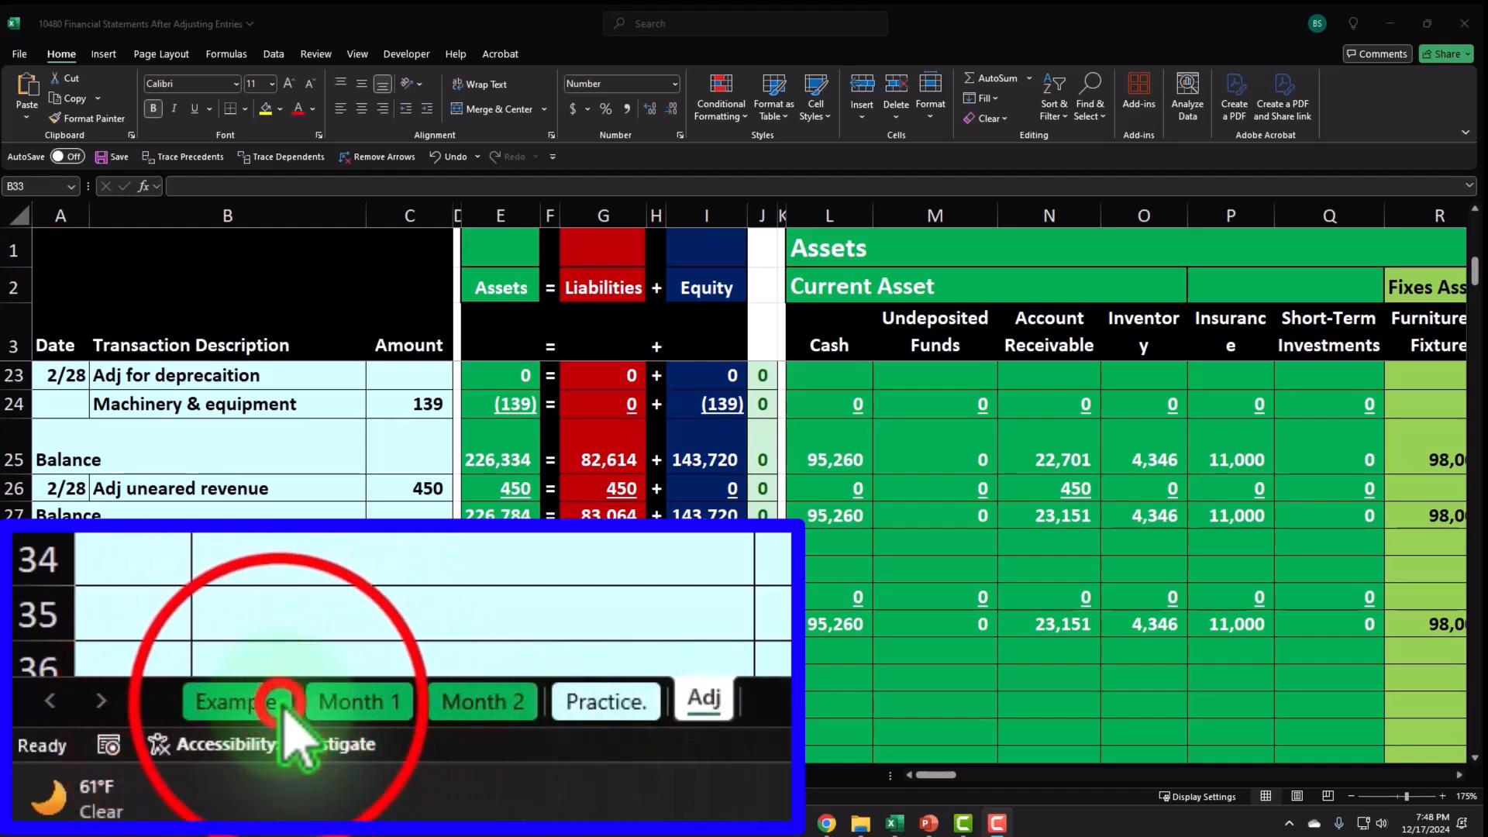
Switch to the Example sheet and inspect the SUM formula in equity total cell I12.
left_click(128, 774)
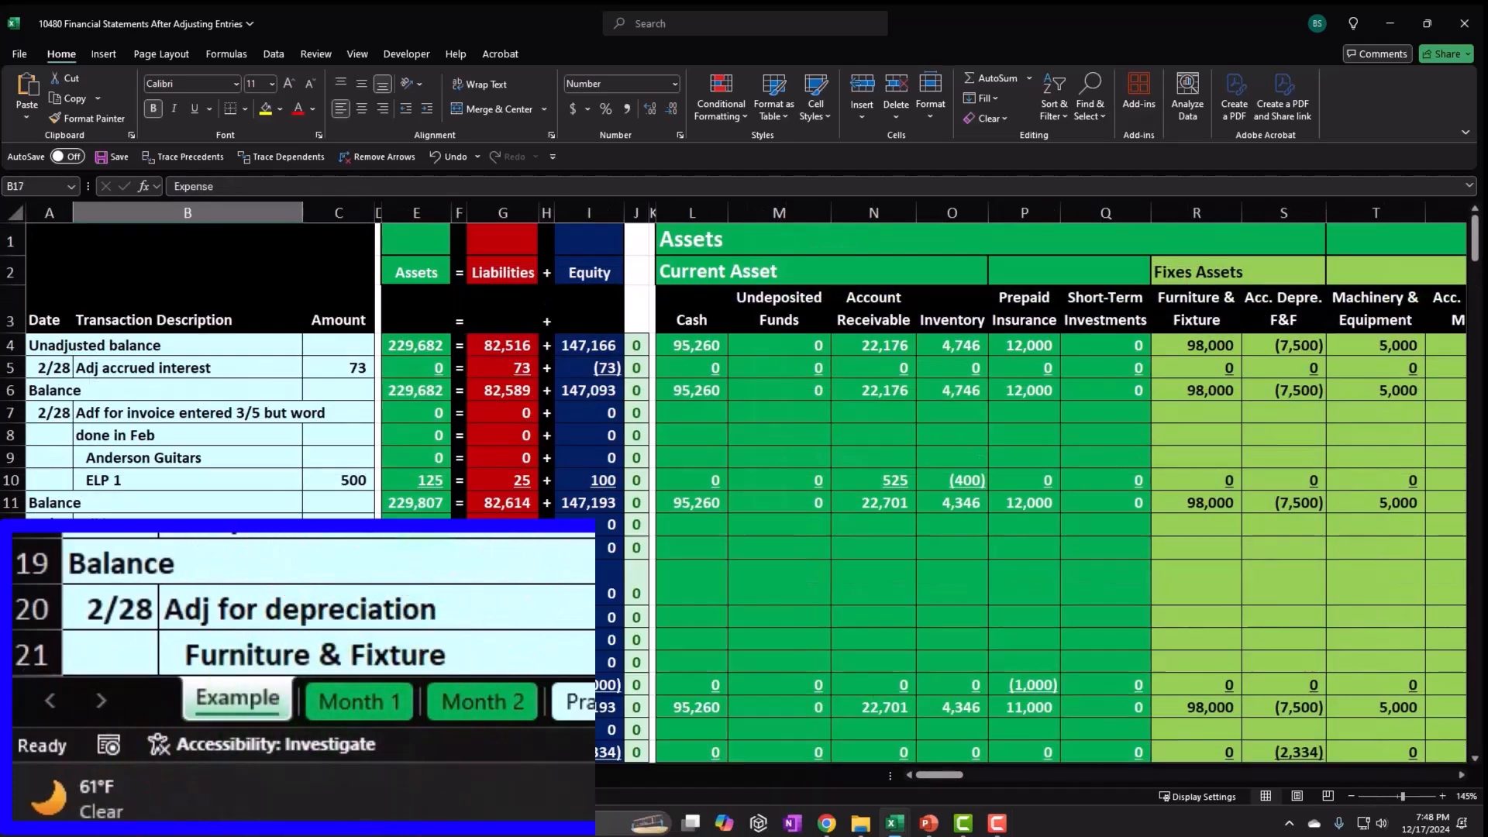
scroll(201, 659, "up", 2)
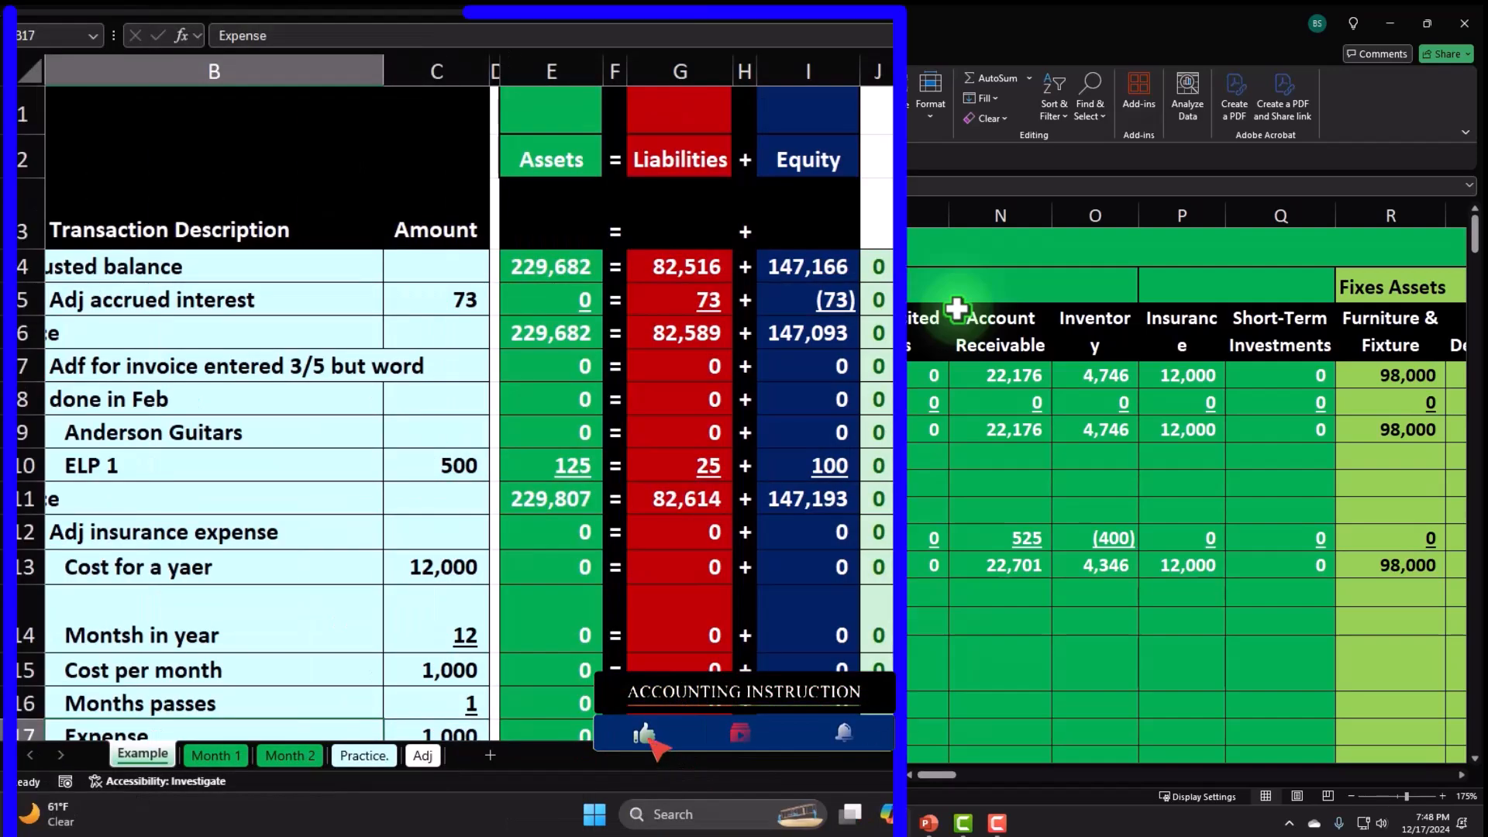
left_click(631, 592)
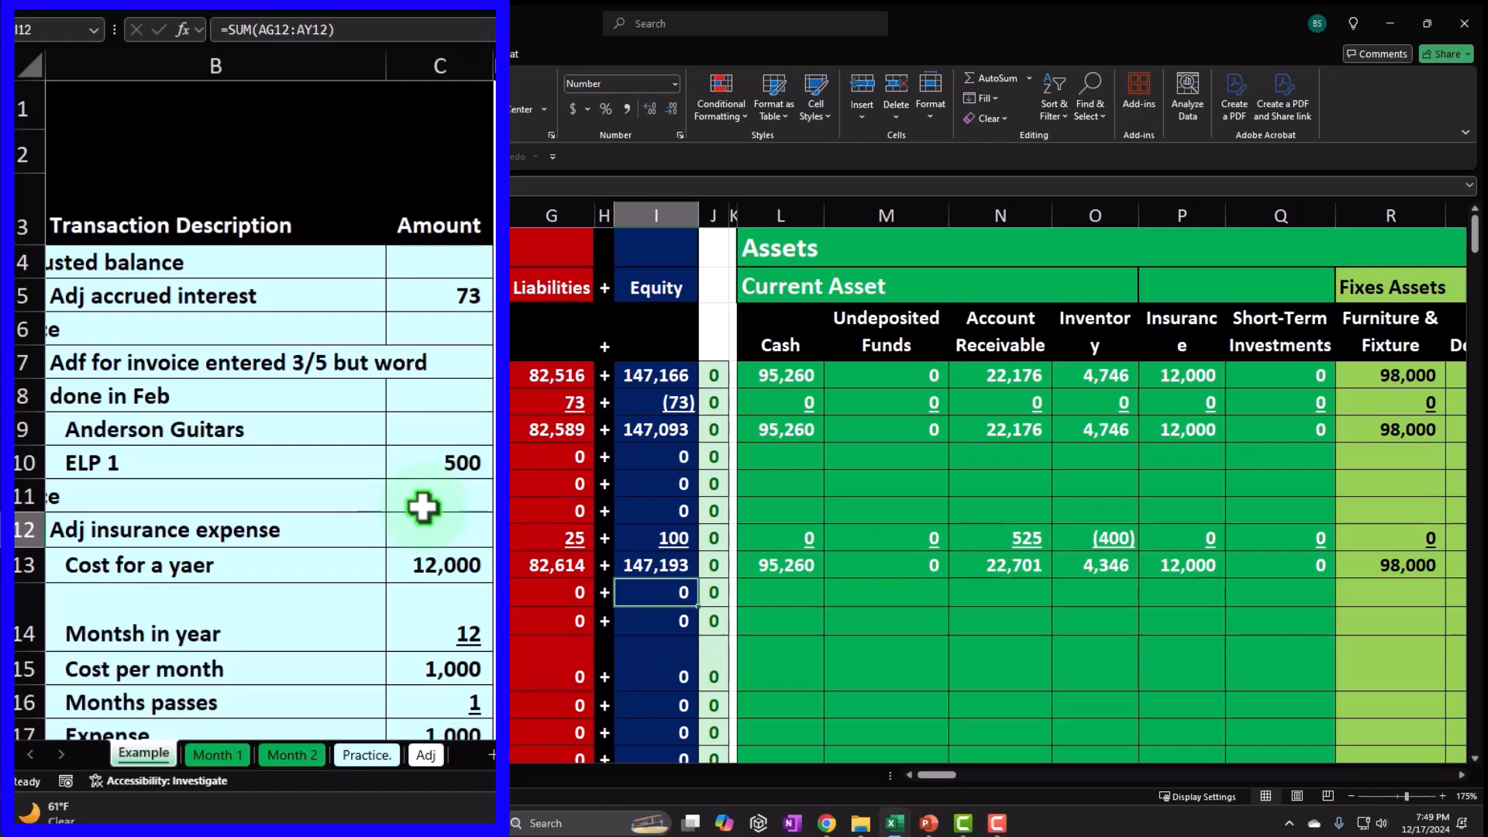
left_click(422, 508)
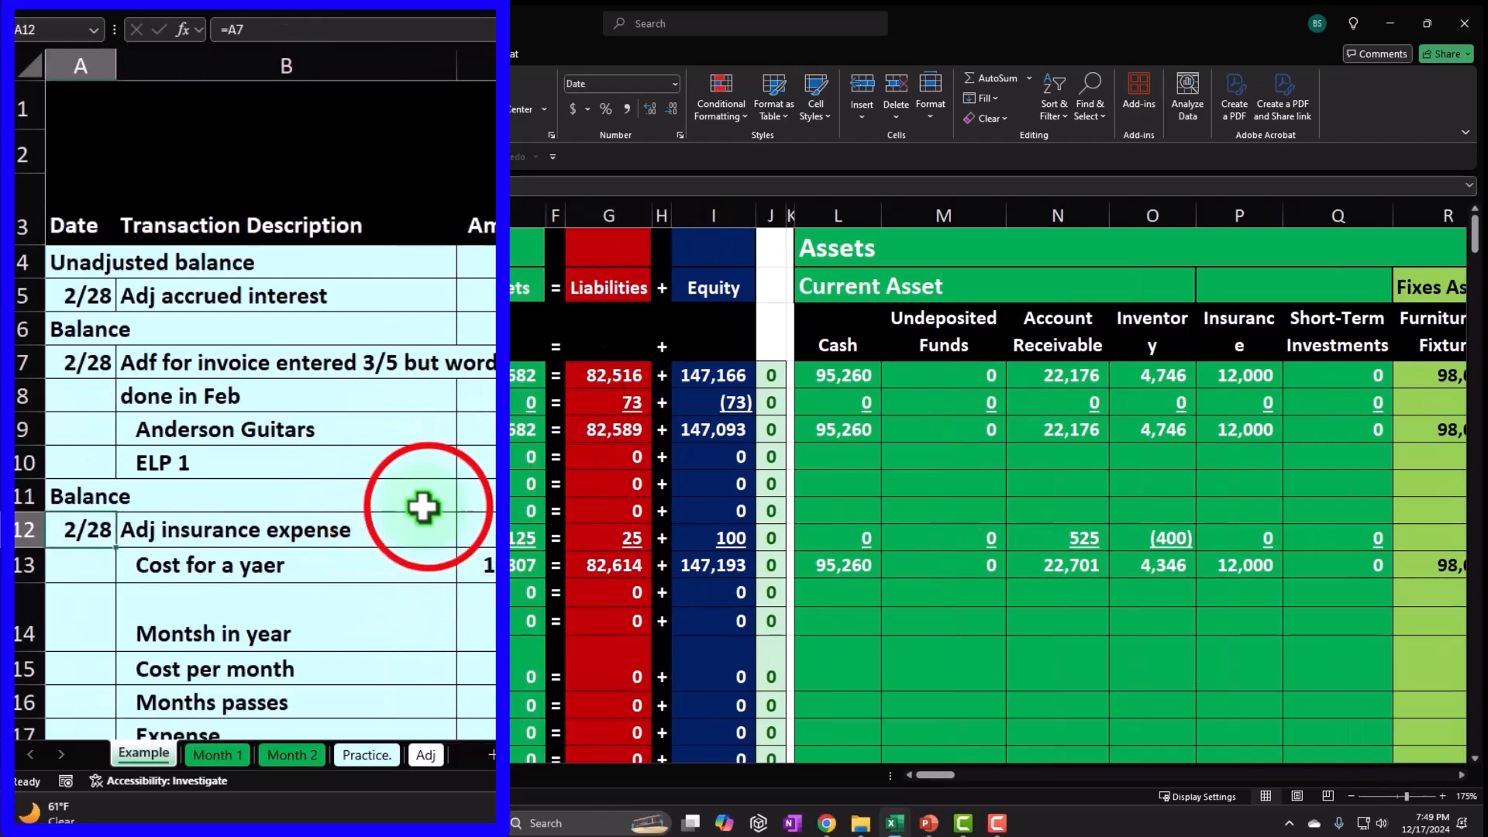
left_click(425, 506)
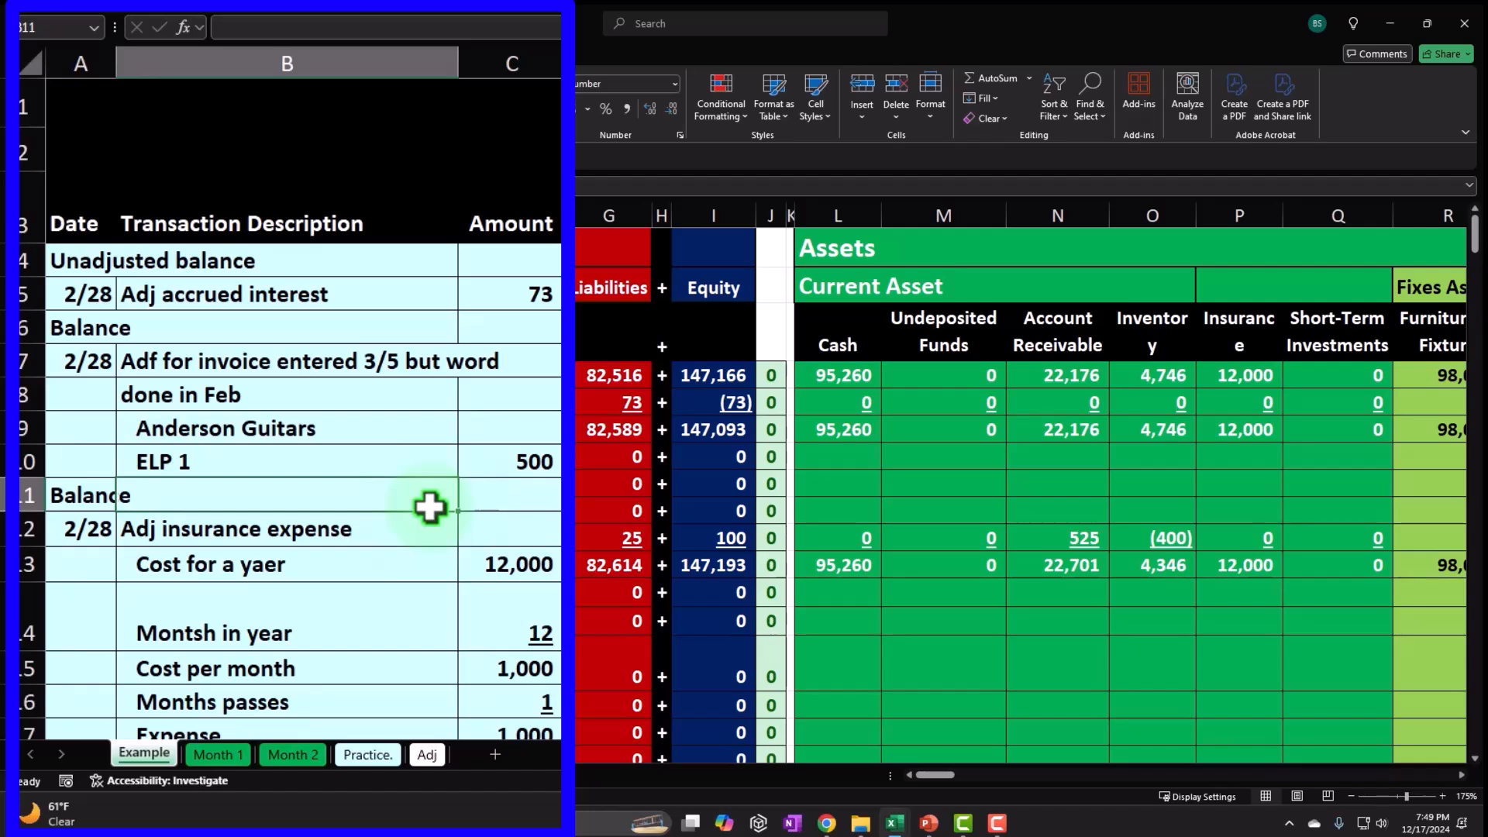
left_click(430, 507)
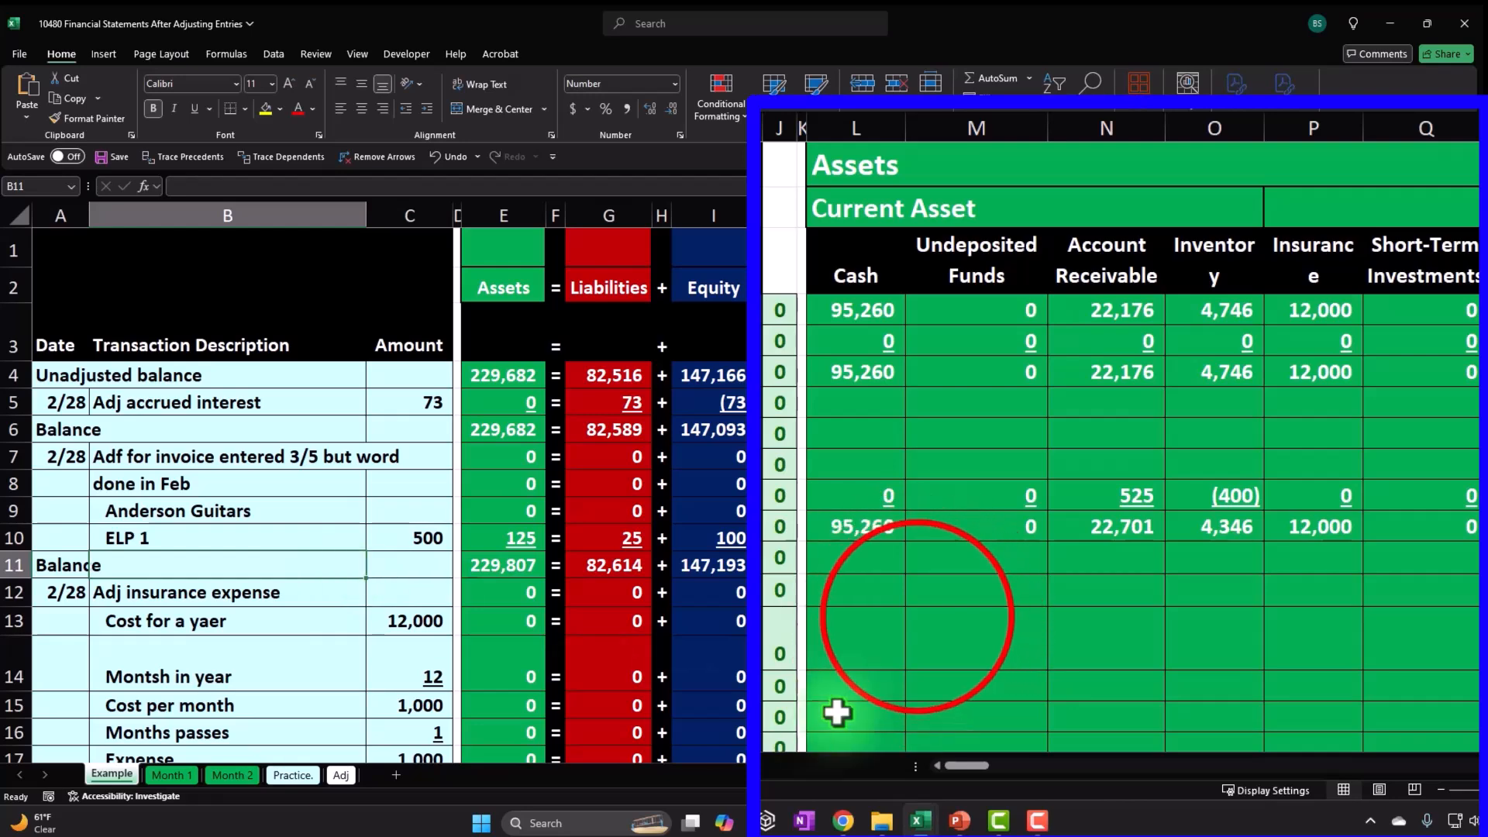
left_click(917, 618)
scroll(917, 618, "down", 8)
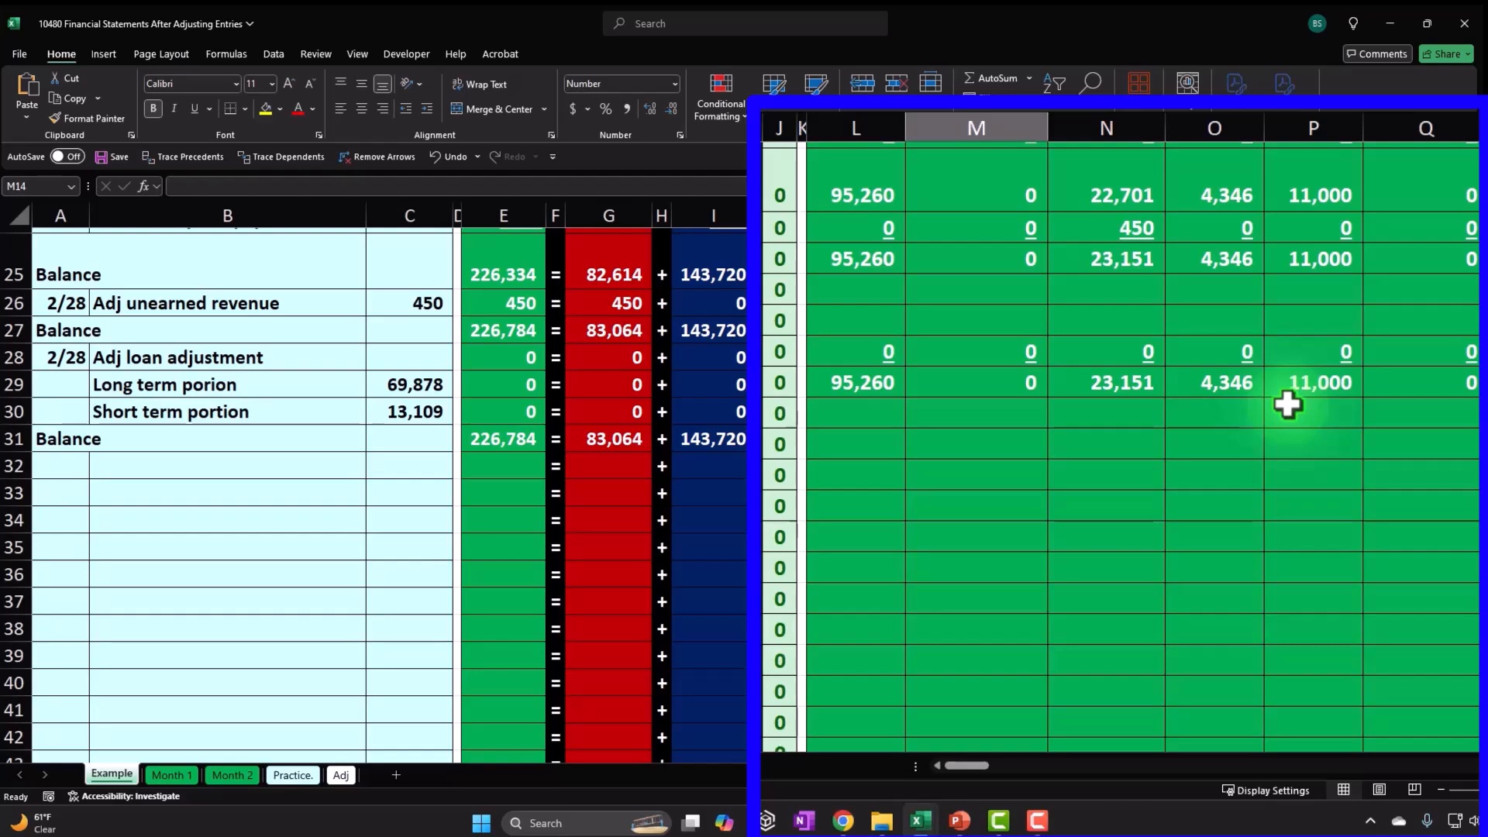
scroll(1256, 416, "up", 7)
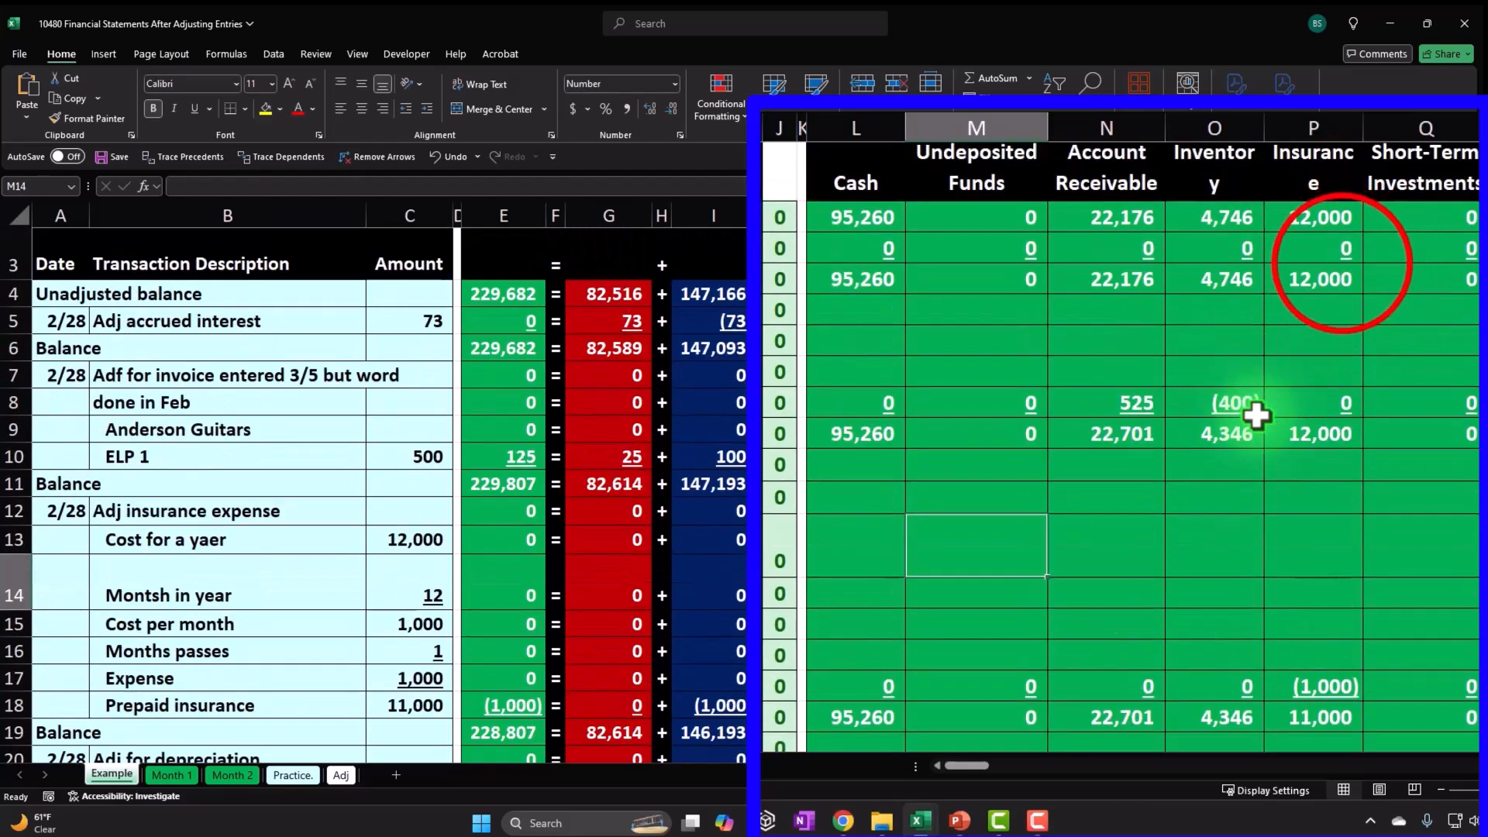
scroll(1256, 416, "up", 1)
left_click(1339, 262)
key("Right")
key("Right")
key("Right")
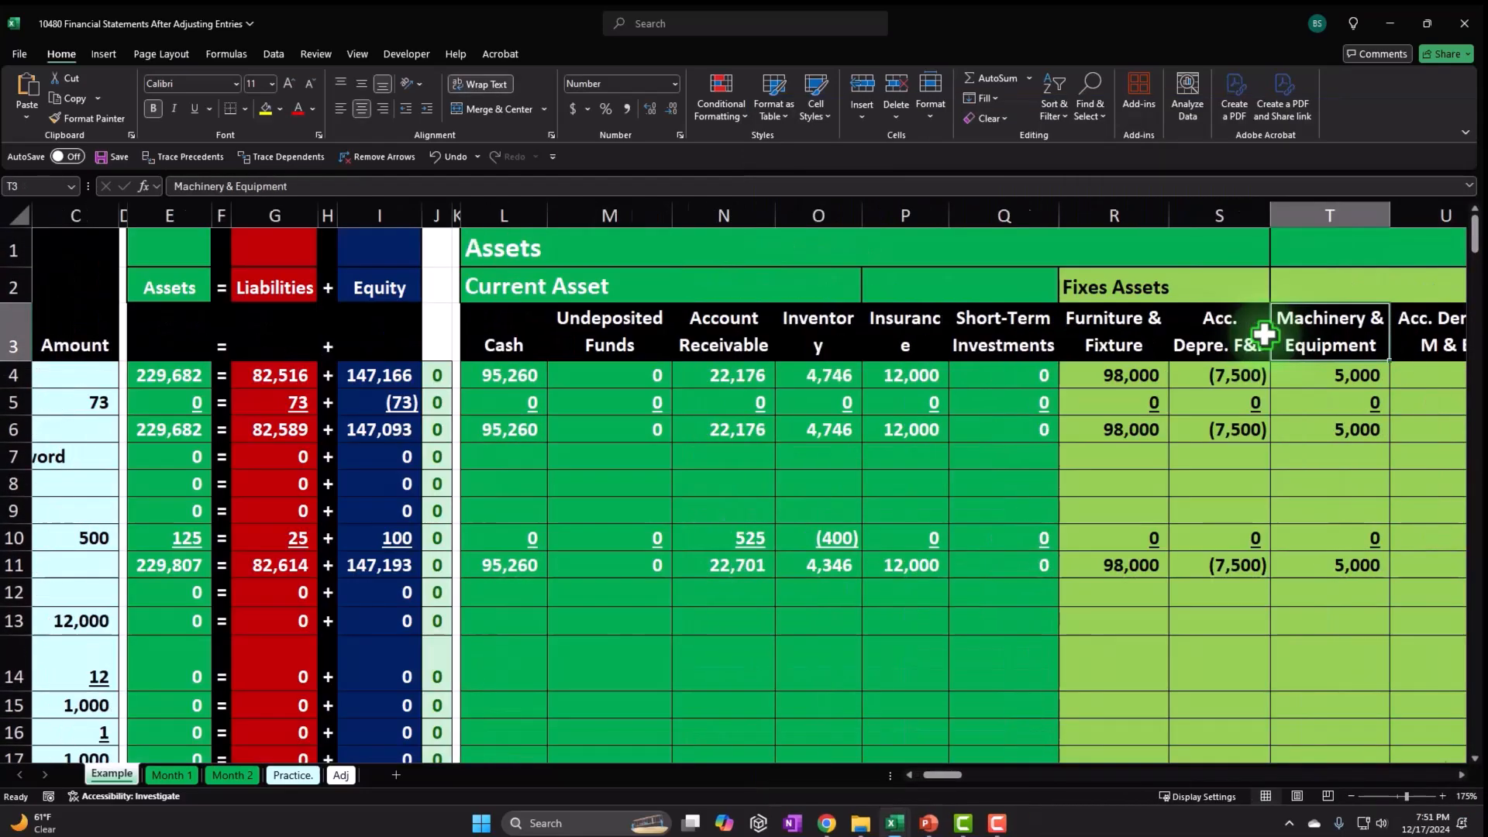
Jump right along row 3 past the ledgers and loan schedules to the Balance Sheet in HH–HT.
key("Right")
key("Right")
key("Right")
key("Right")
key("Right")
key("Right")
key("Right")
key("Right")
key("Right")
key("Right")
key("Right")
key("Right")
key("Right")
key("Right")
key("Right")
key("Right")
key("Right")
key("Right")
key("Right")
key("Right")
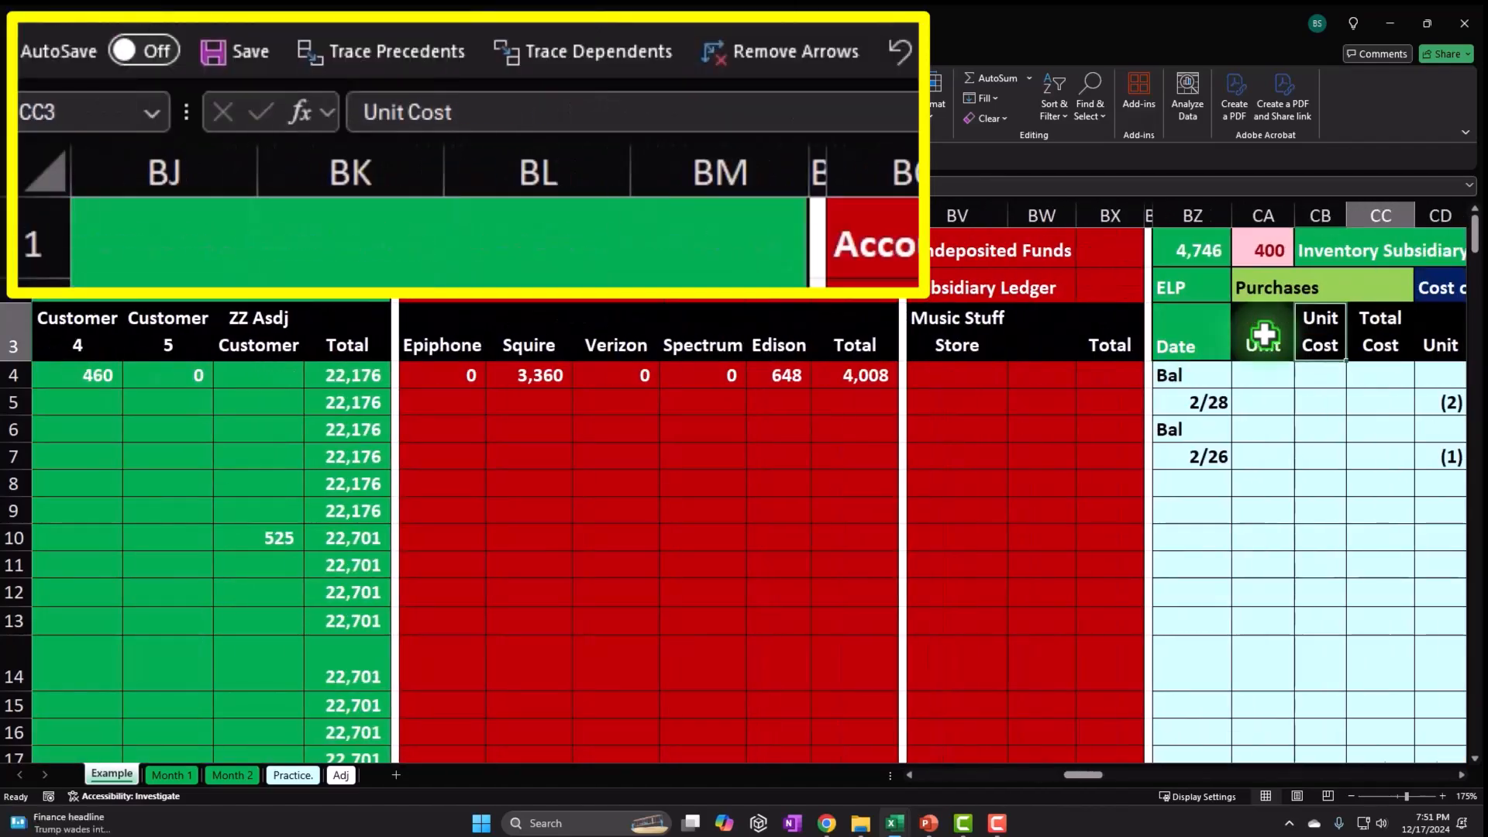
key("Right")
key("Right")
key("Right")
key("Right")
key("Right")
key("Right")
key("Right")
key("Right")
key("Right")
key("Right")
key("Right")
key("Right")
key("Right")
key("Right")
key("Right")
key("Right")
key("Right")
key("Right")
key("Right")
key("Right")
key("Right")
key("Right")
key("Right")
key("Right")
key("Right")
key("Right")
key("Right")
key("Right")
key("Right")
key("Right")
key("Right")
key("Right")
key("Right")
key("Right")
key("Right")
key("Right")
key("Right")
key("Right")
key("Right")
key("Right")
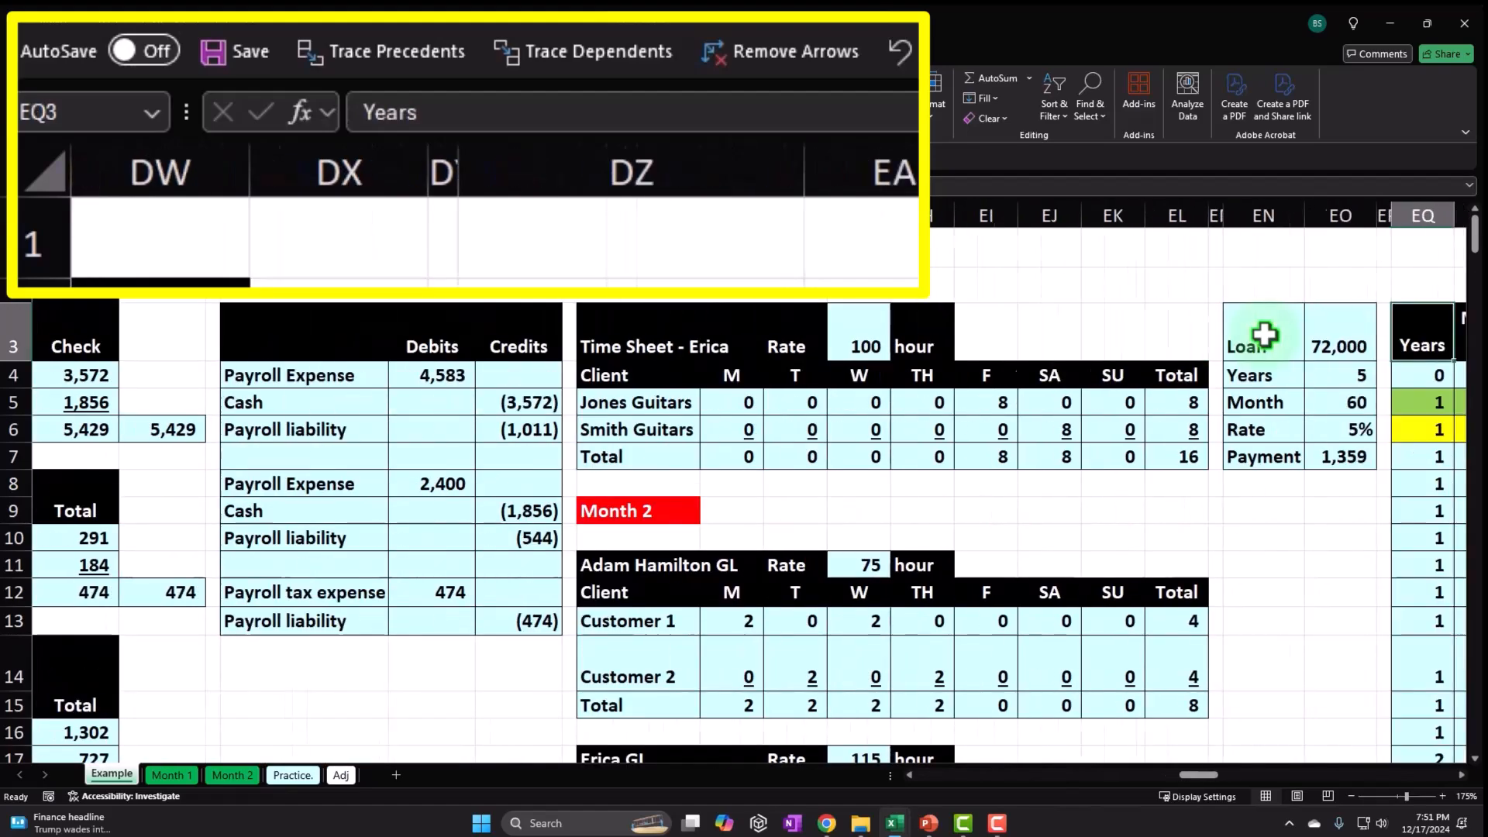
key("Right")
key("Right")
key("Right")
key("Right")
key("Right")
key("Right")
key("Right")
key("Right")
key("Right")
key("Right")
key("Right")
key("Right")
key("Right")
key("Right")
key("Right")
key("Right")
key("Right")
key("Right")
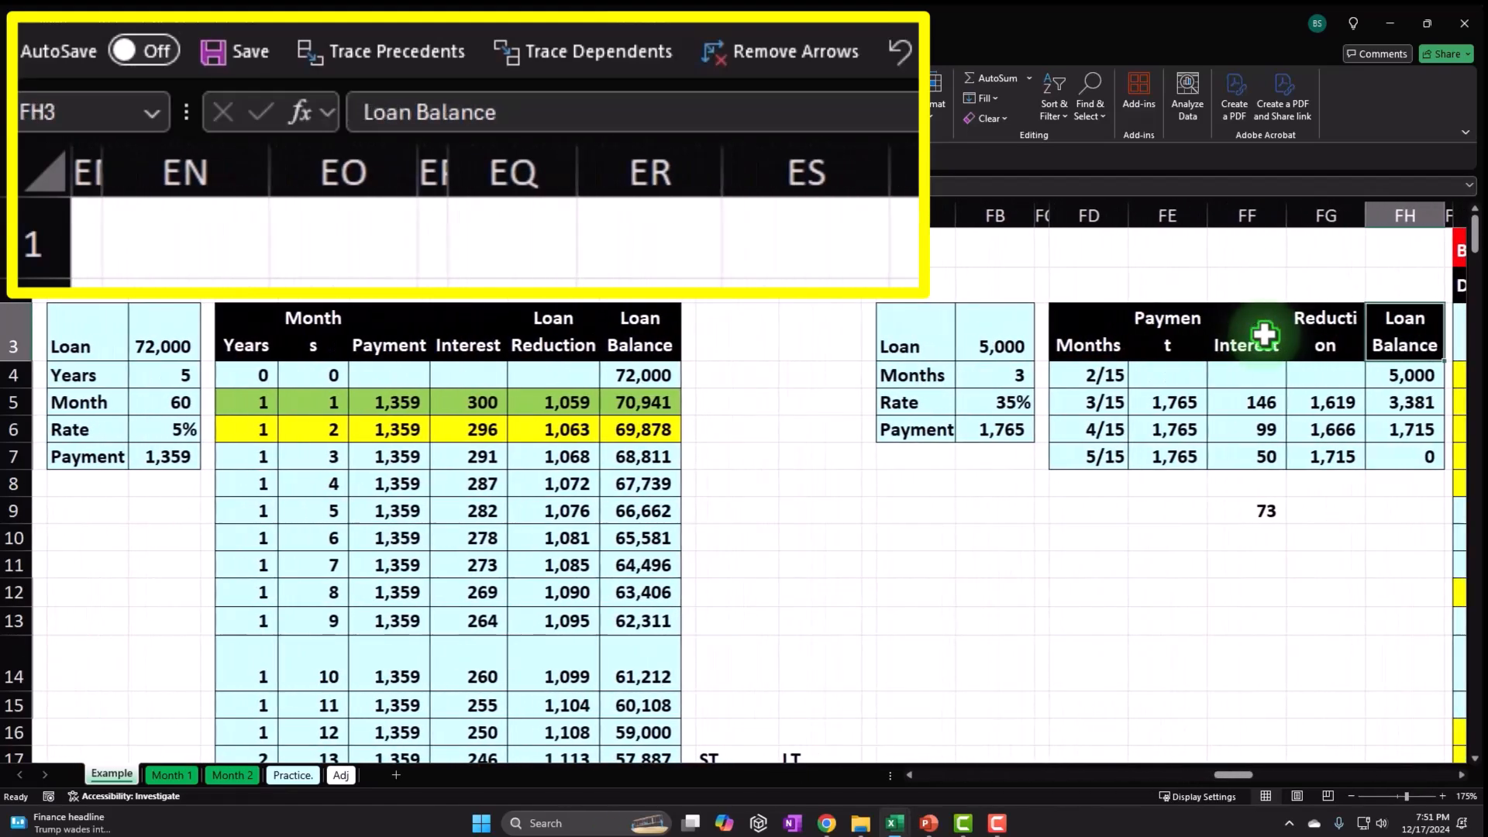
key("Right")
key("Right")
key("Right")
key("Right")
key("Right")
key("Right")
key("Right")
key("Right")
key("Right")
key("Right")
key("Right")
key("Right")
key("Right")
key("Right")
key("Right")
key("Right")
key("Right")
key("Right")
key("Right")
key("Right")
key("Right")
key("Right")
key("Right")
key("Right")
key("Right")
key("Right")
key("Right")
key("Right")
key("Right")
key("Right")
key("Right")
key("Right")
key("Right")
key("Right")
key("Right")
key("Right")
key("Right")
key("Right")
key("Right")
key("Right")
key("Right")
key("Right")
key("Right")
key("Right")
key("Right")
key("Right")
key("Right")
key("Right")
key("Right")
key("Right")
key("Right")
key("Right")
key("Right")
key("Right")
key("Right")
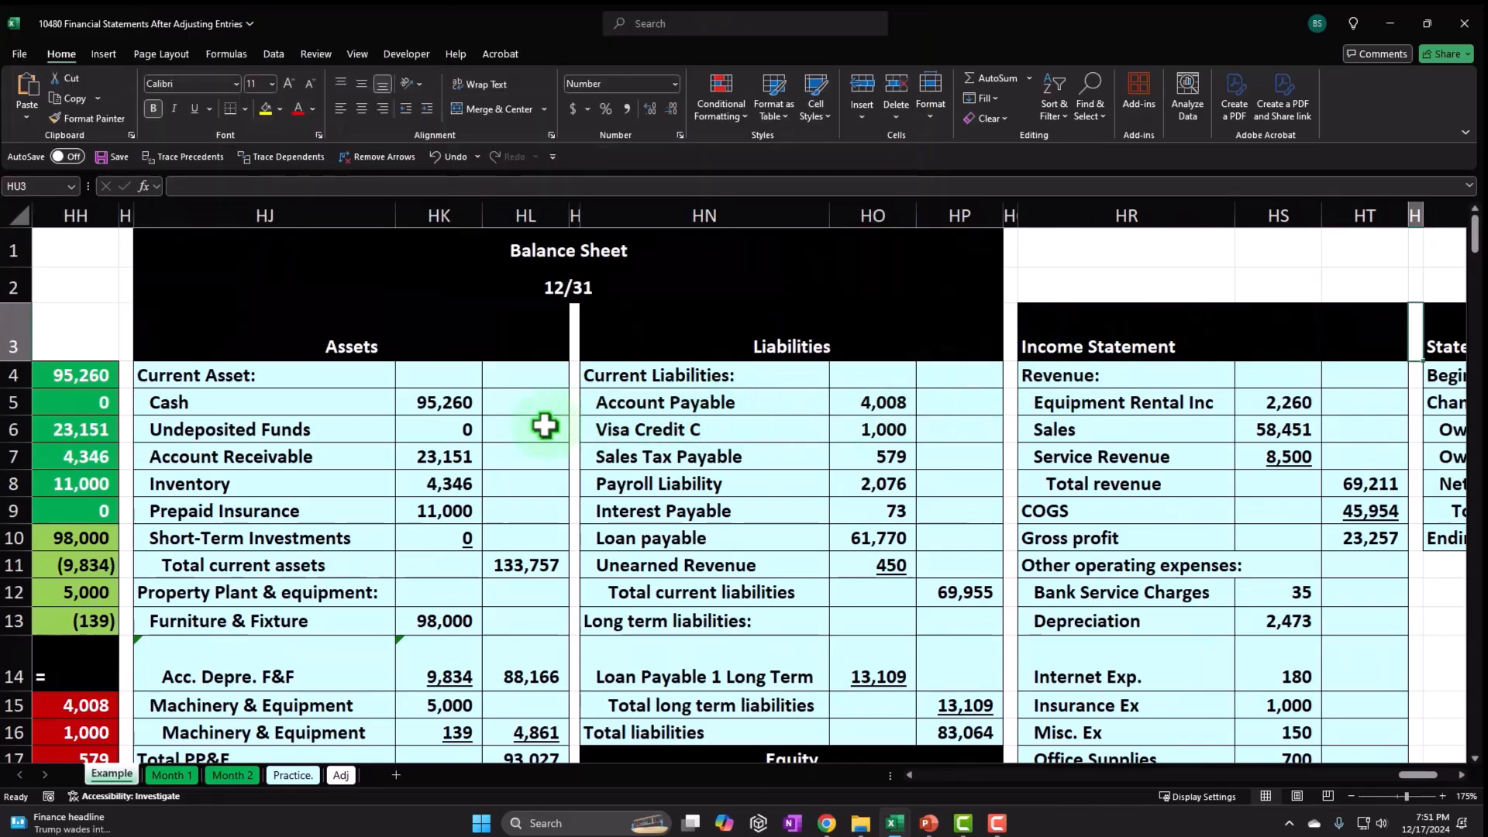
Review the balance sheet's asset amounts and Total liabilities row.
left_click(545, 425)
scroll(545, 425, "down", 2)
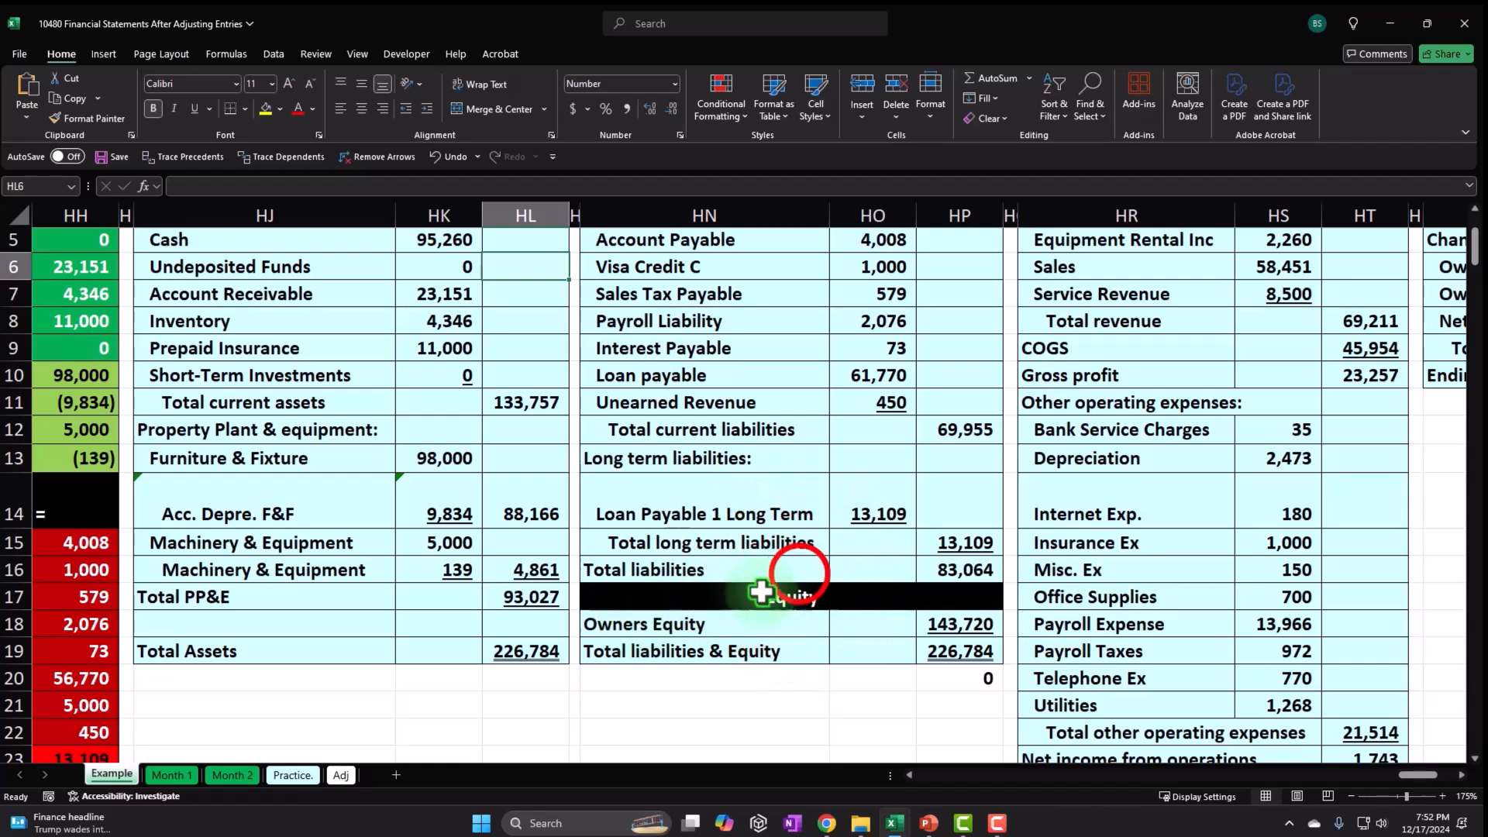
left_click(798, 572)
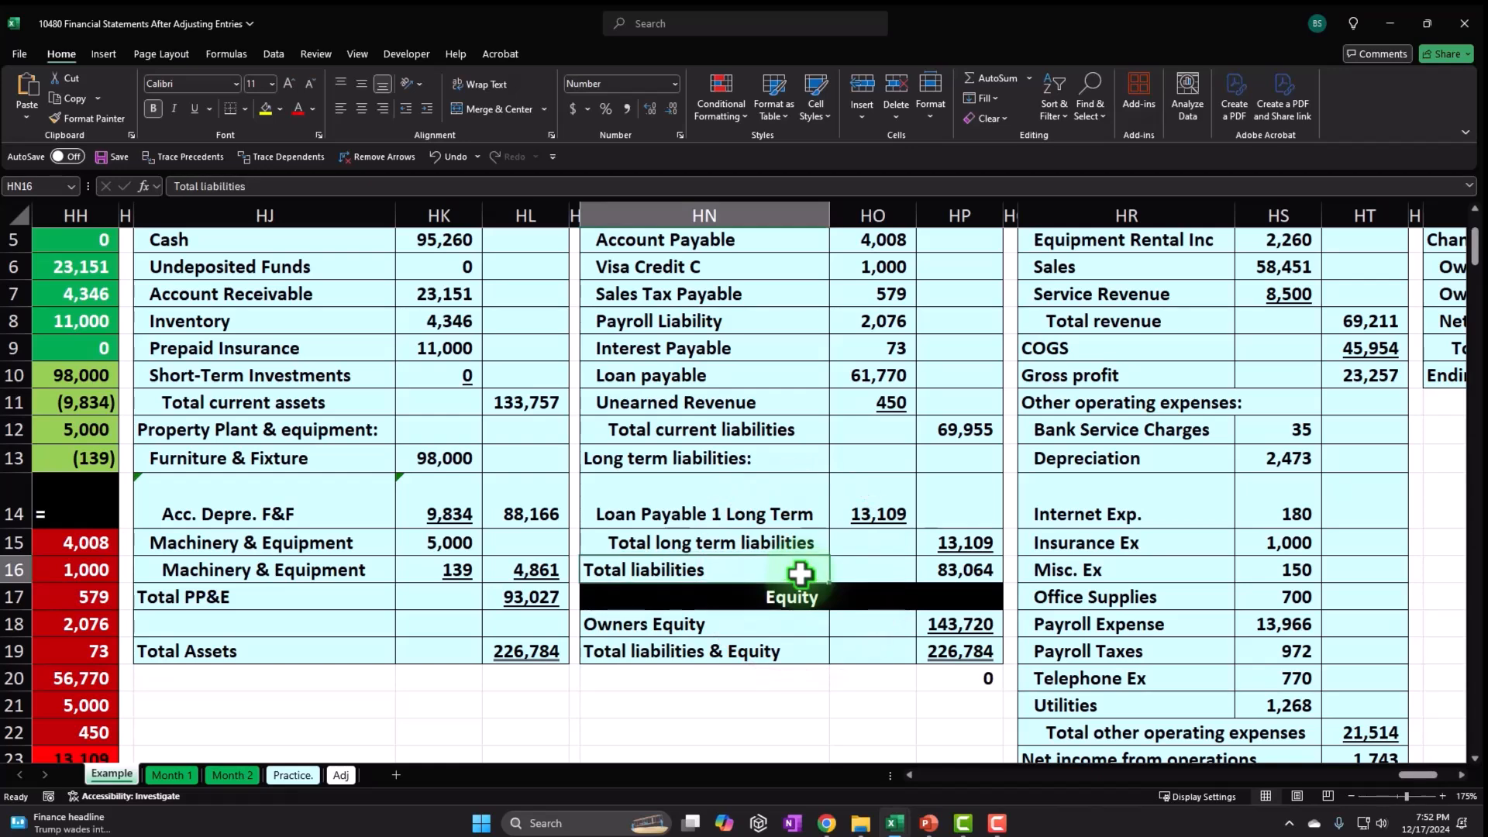
scroll(800, 574, "up", 2)
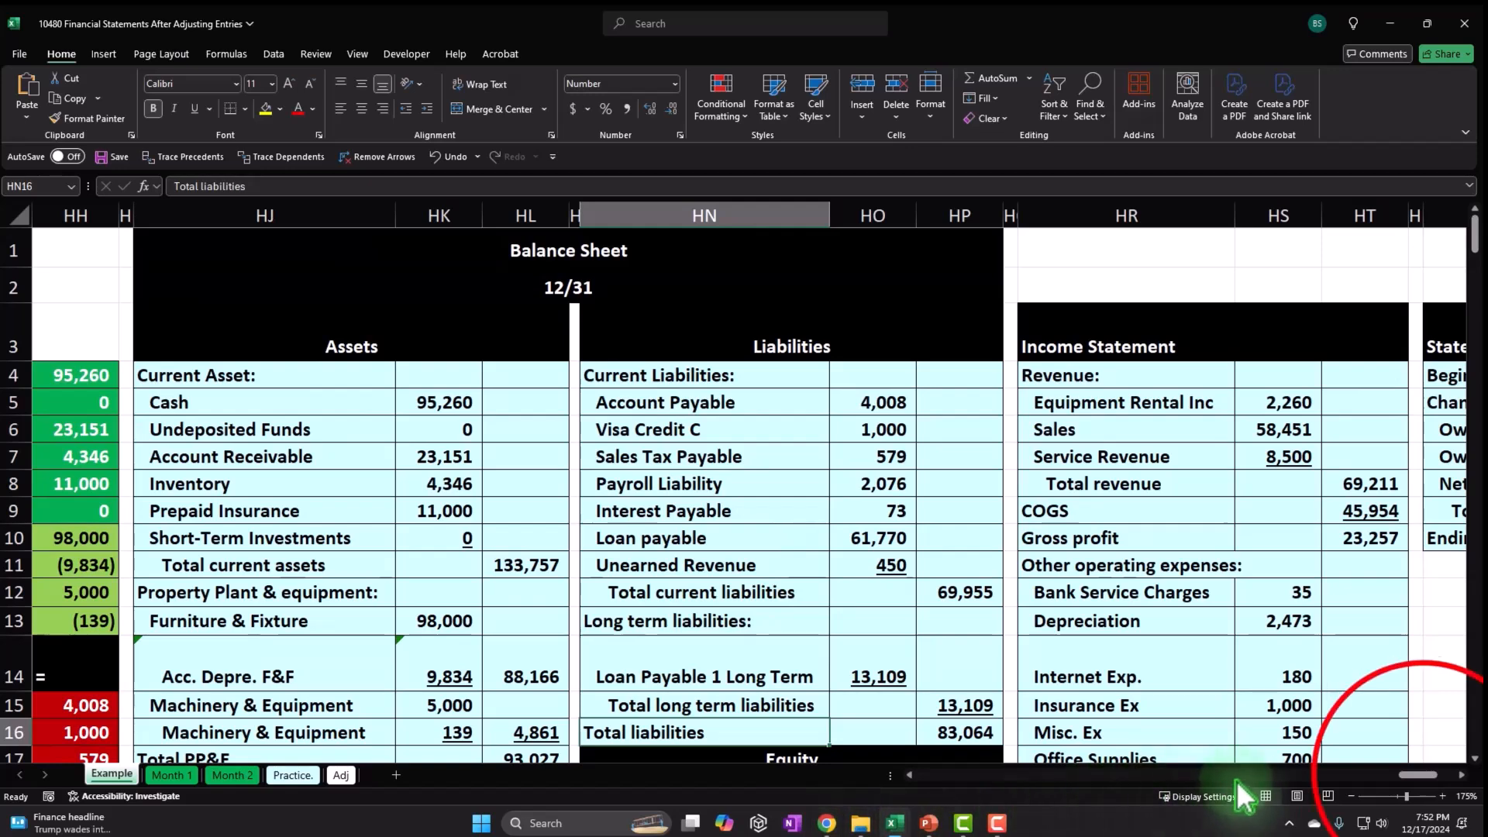
left_click_drag(1434, 774, 1415, 777)
Select trial balance ranges HG4:HH14, HG10:HH13 and HG20:HH21 to compare their sums.
left_click(298, 375)
left_click_drag(332, 400, 438, 671)
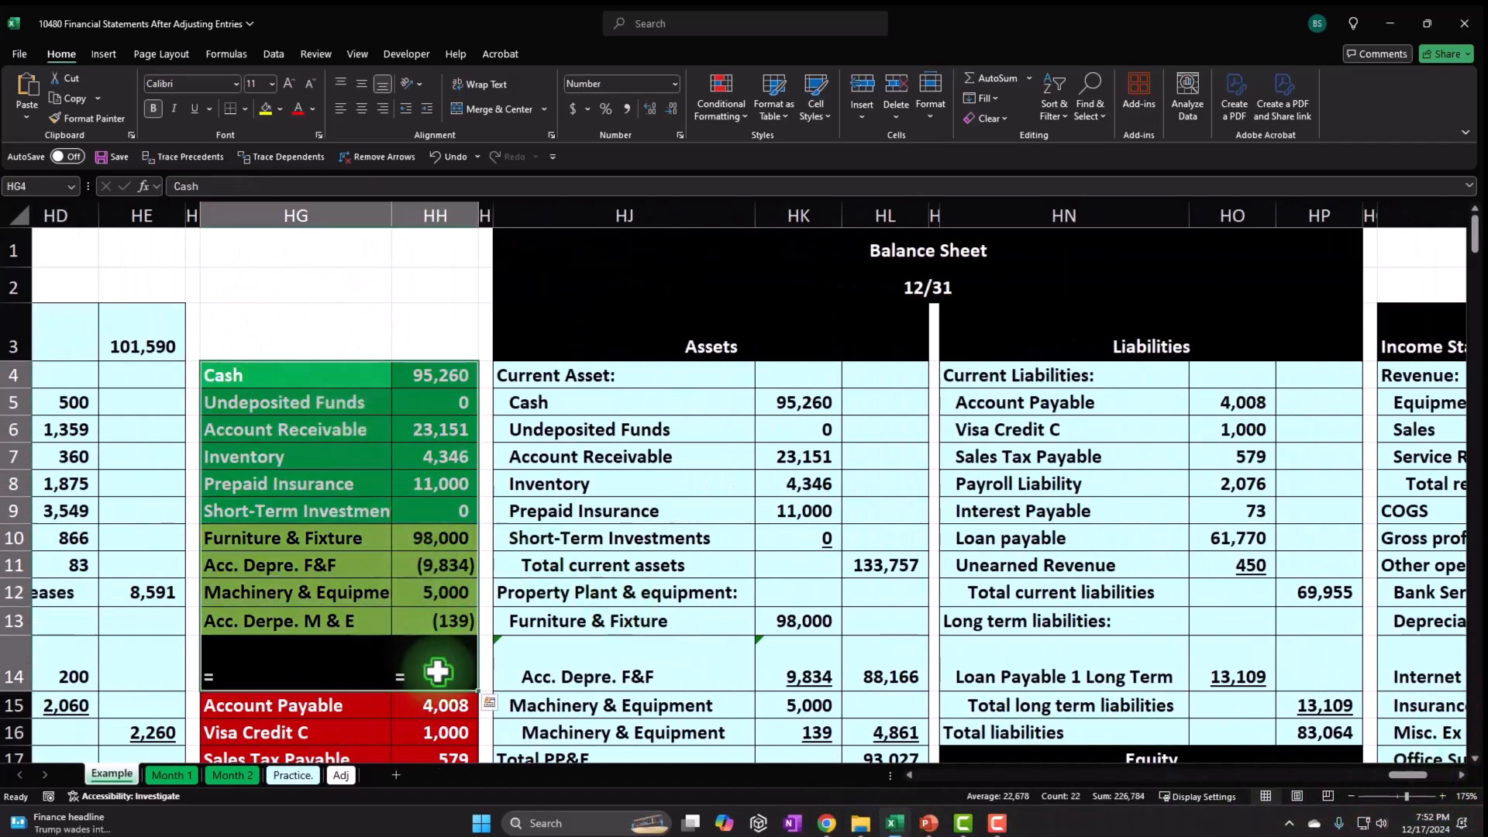
scroll(438, 671, "down", 1)
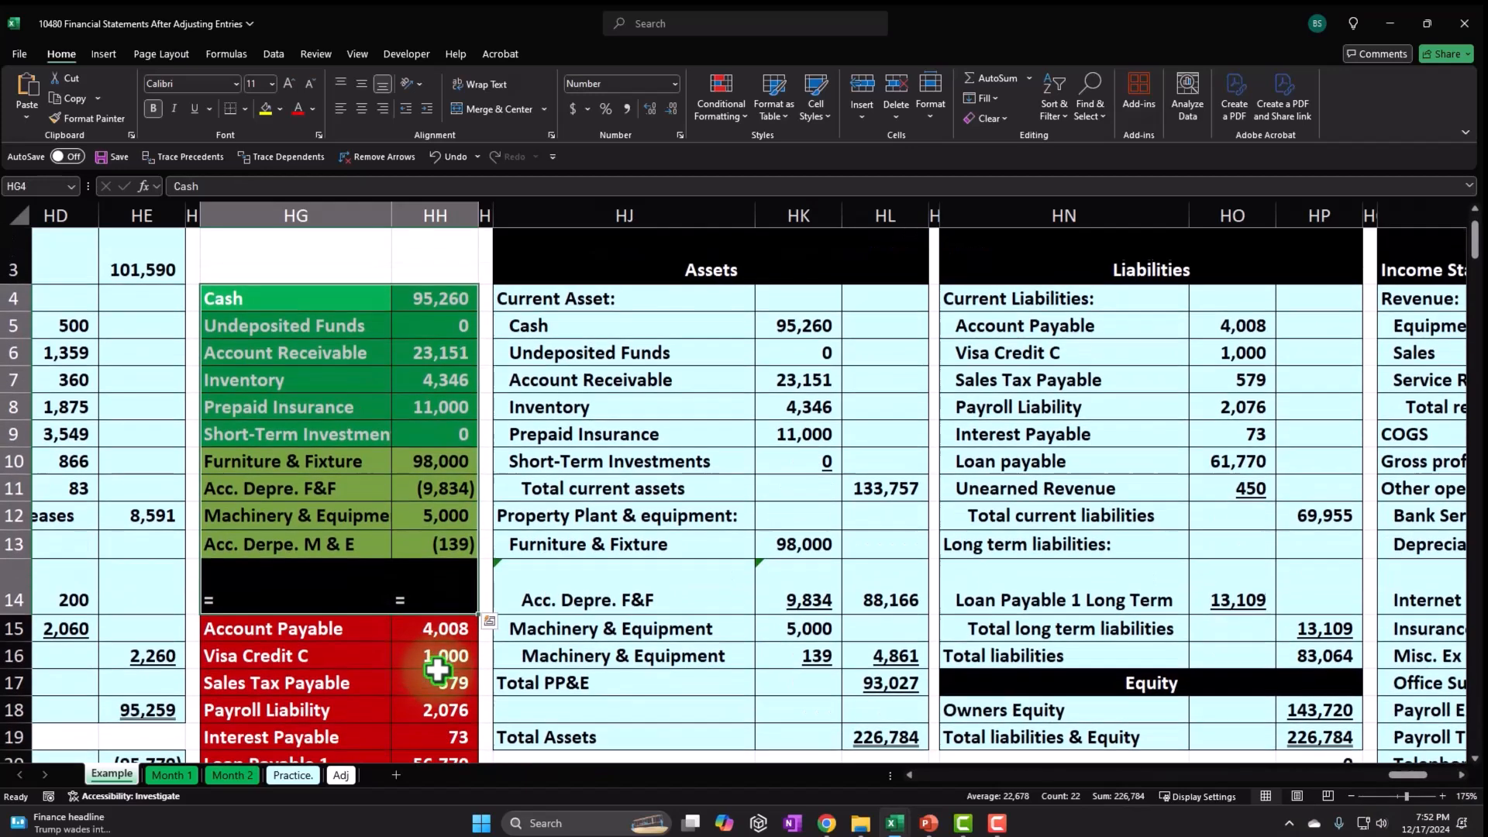
left_click_drag(319, 461, 431, 540)
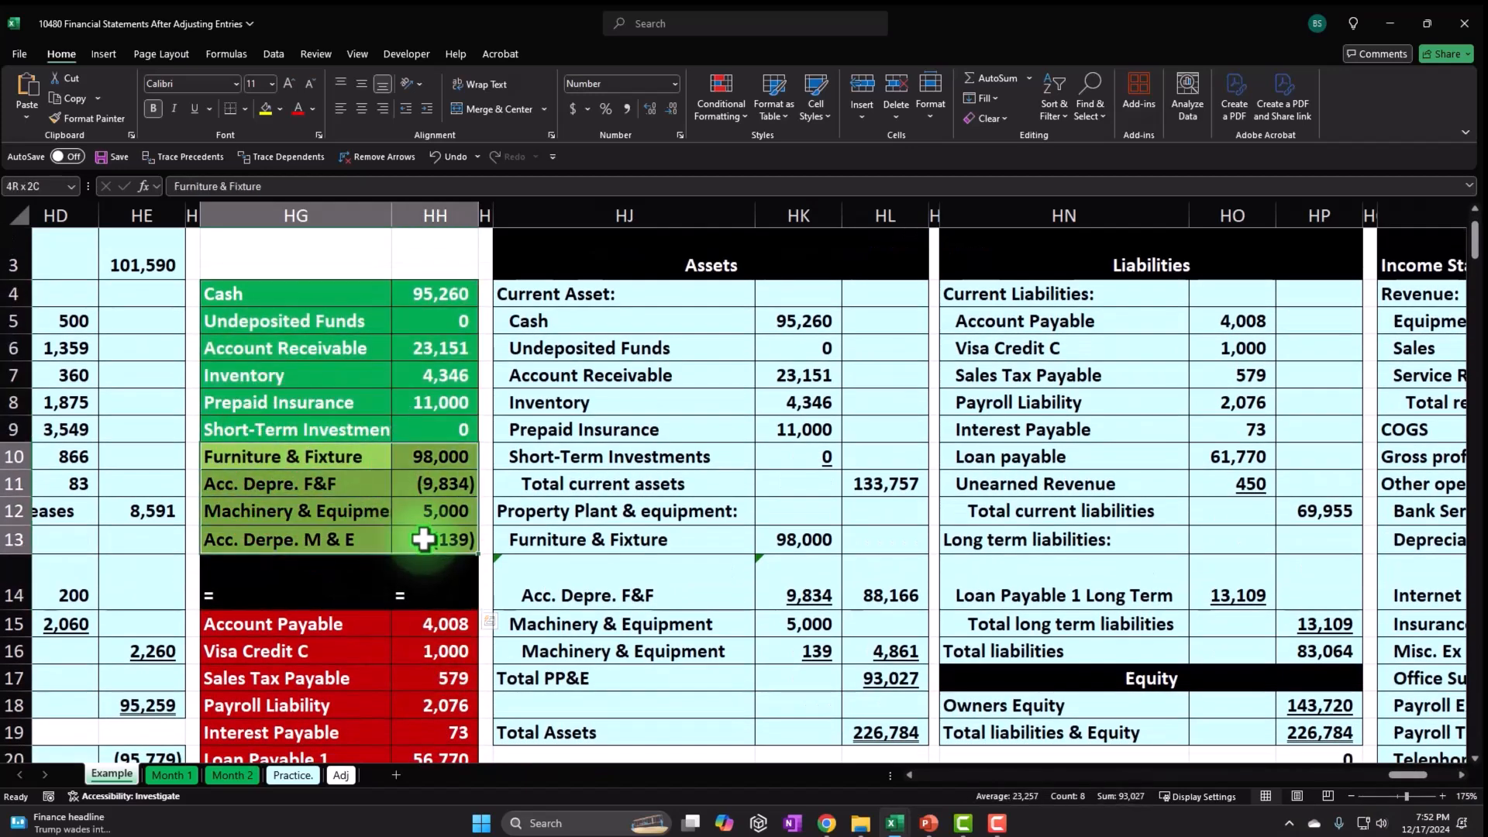
scroll(424, 547, "down", 1)
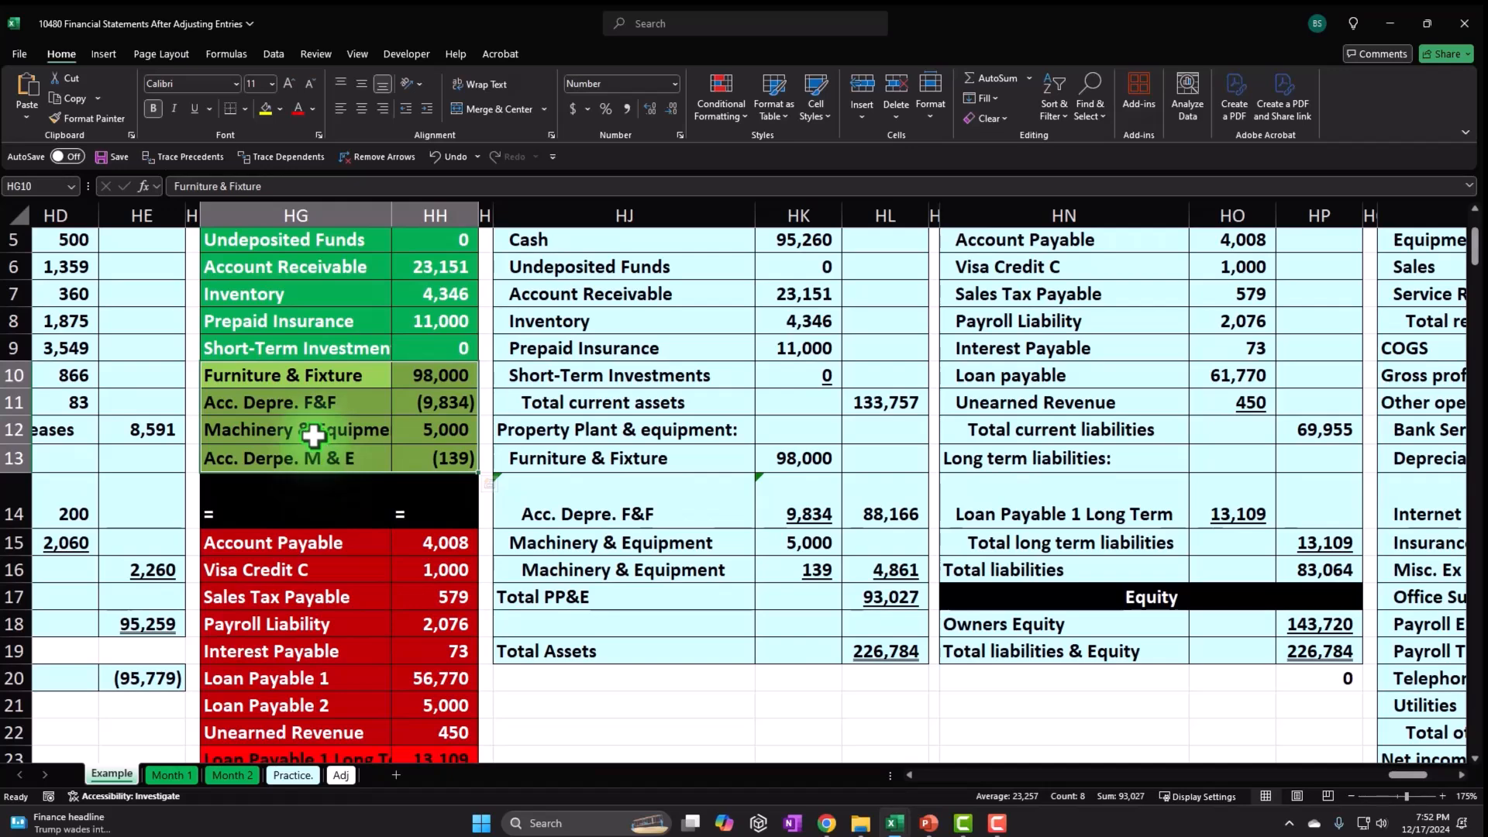
scroll(313, 436, "down", 2)
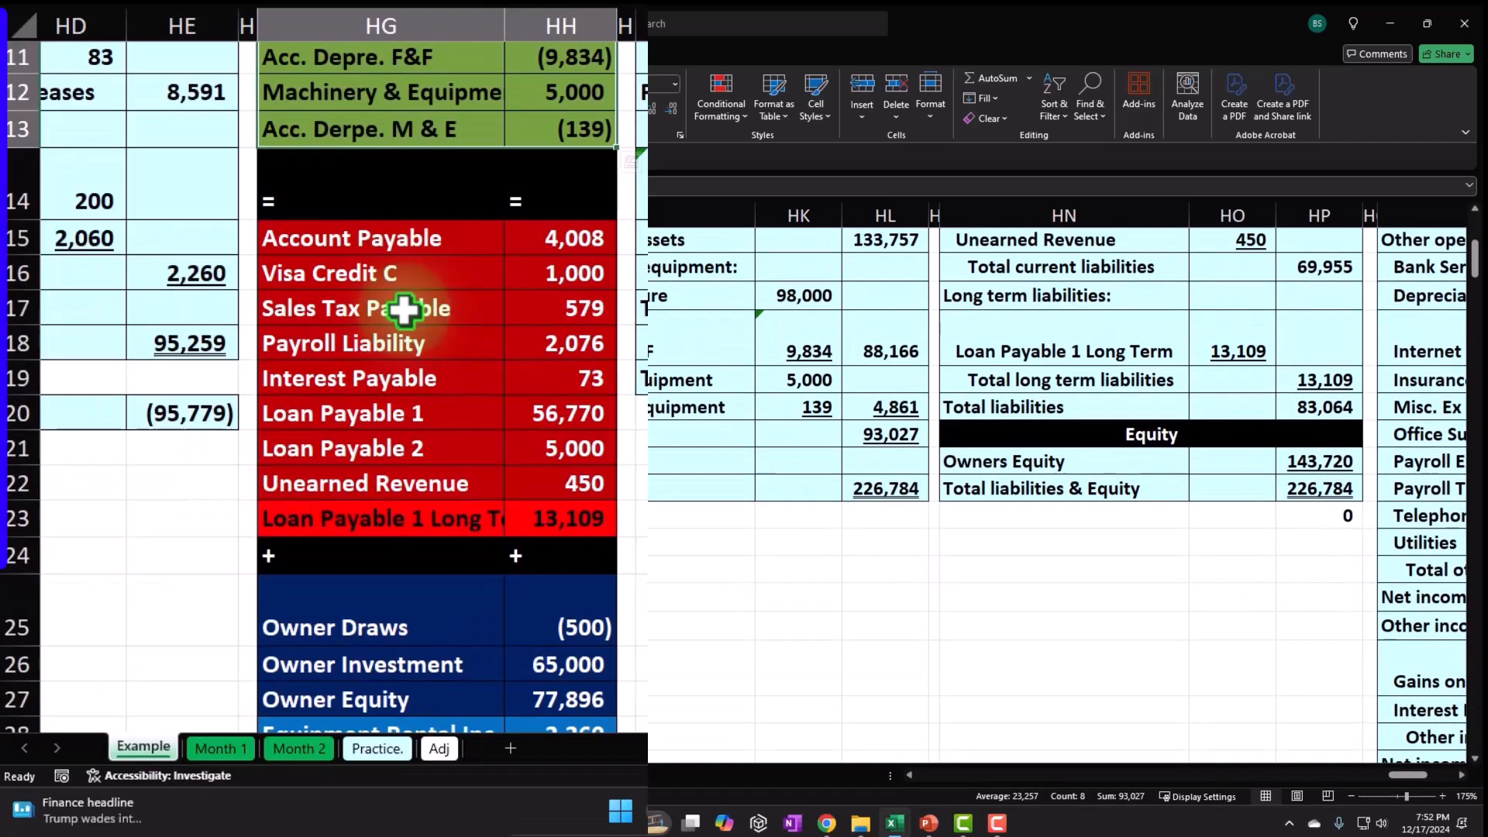
left_click_drag(382, 421, 507, 456)
scroll(507, 455, "down", 4)
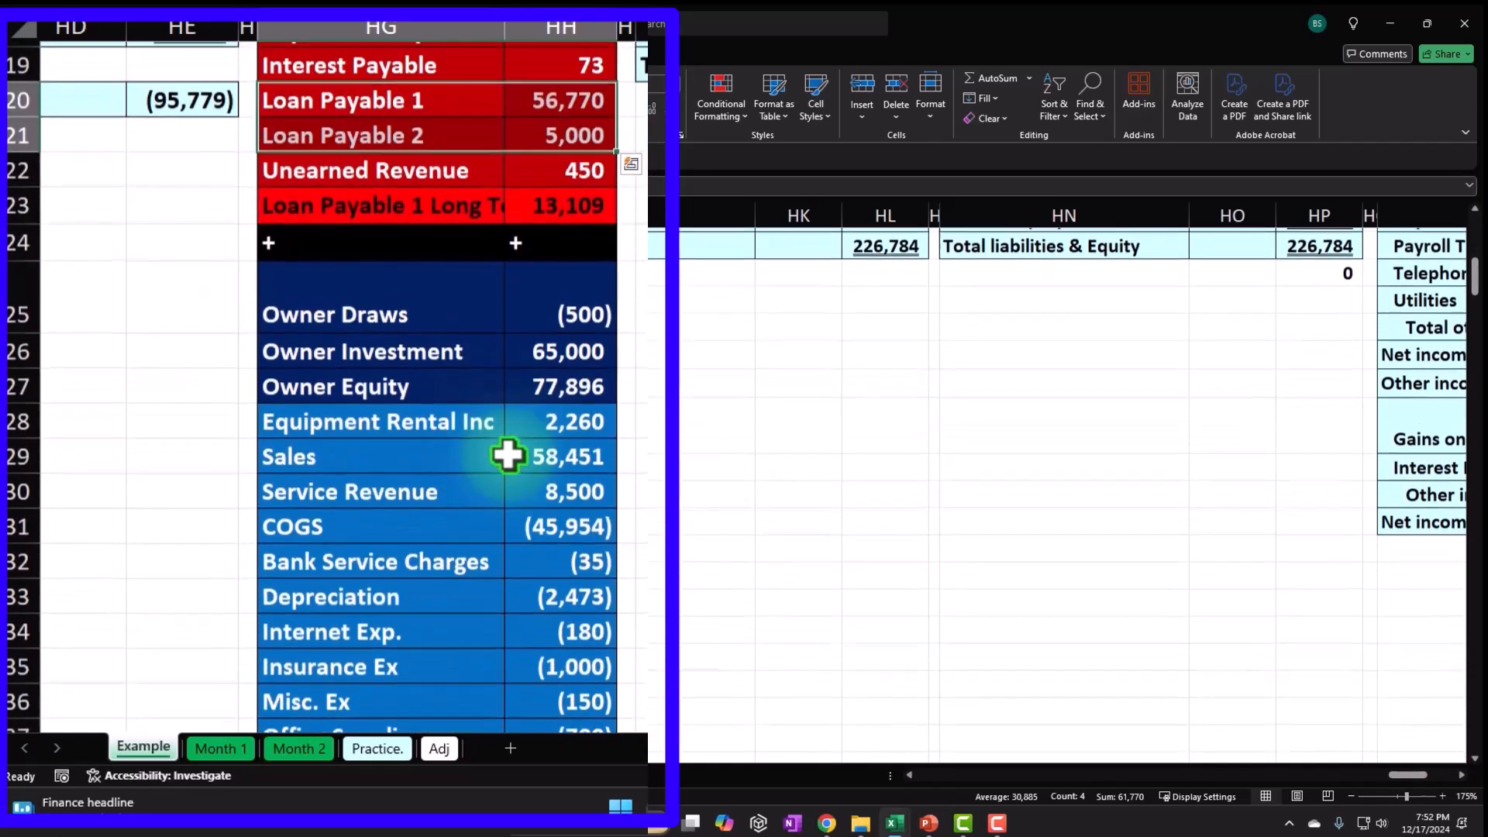
scroll(508, 456, "down", 2)
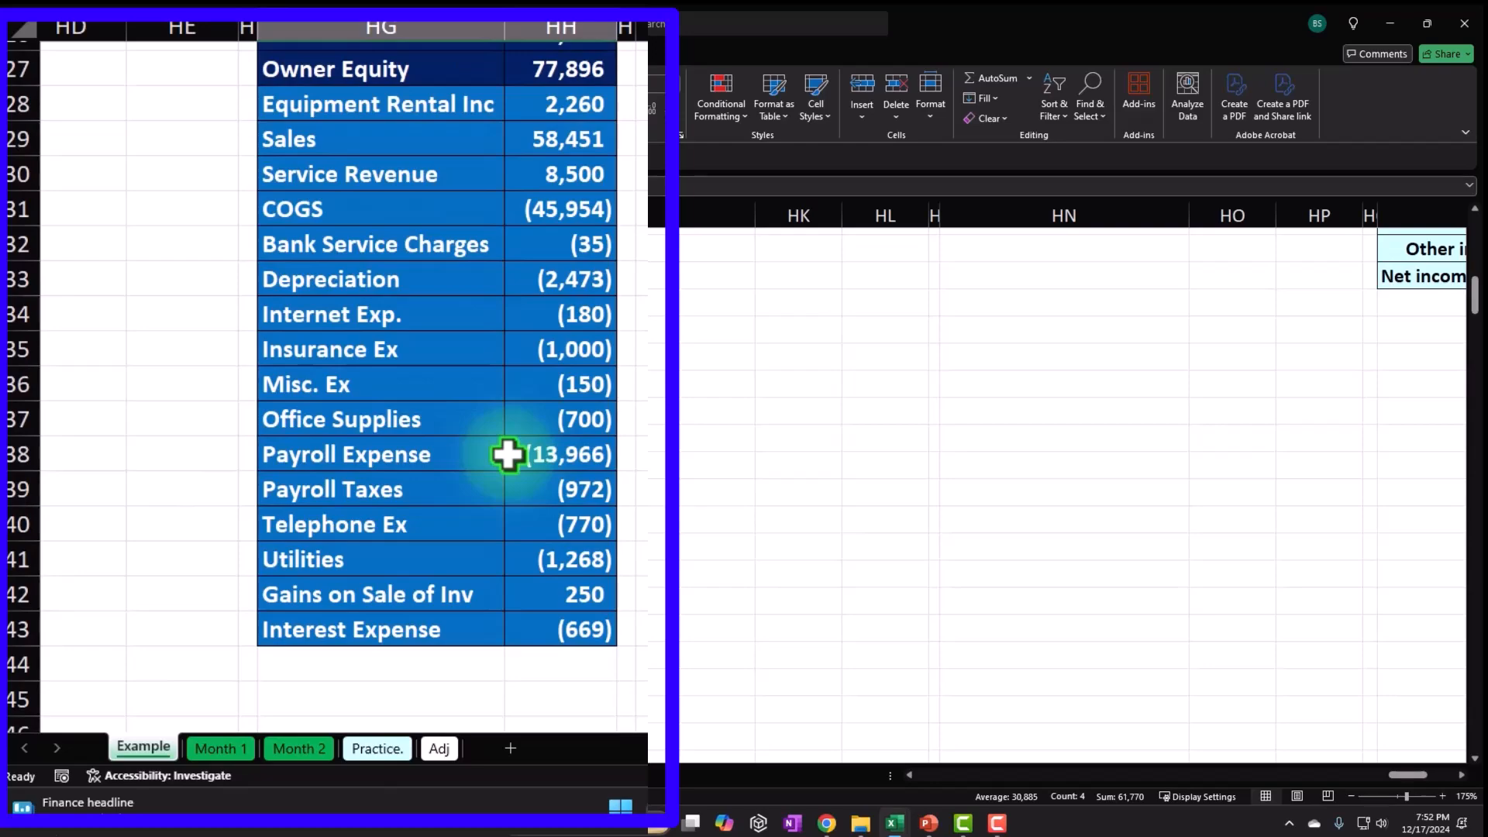
scroll(507, 455, "up", 8)
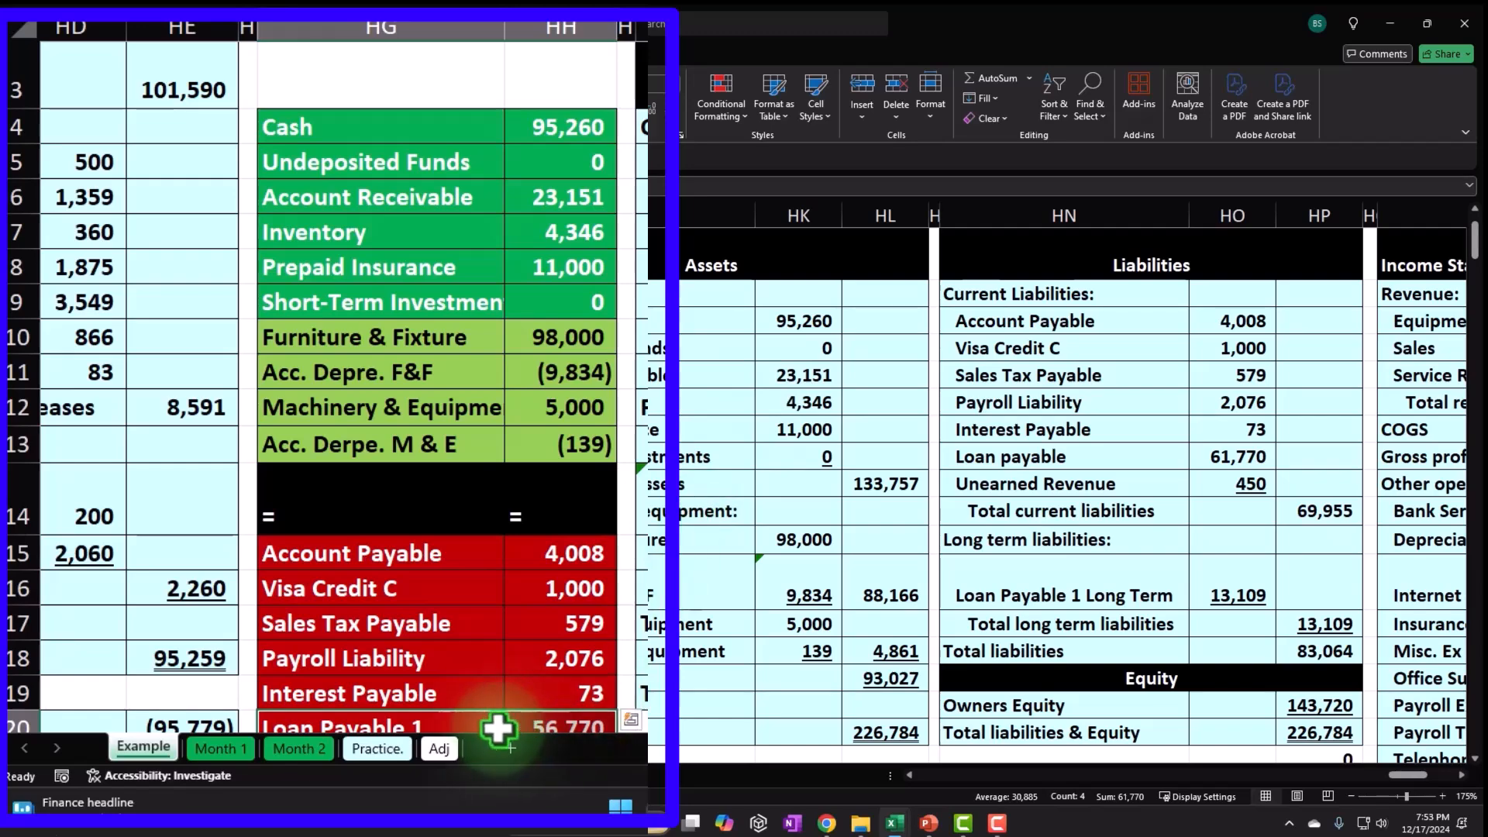
On the Adj sheet, move left to the statements and select the columns from FB rightward.
left_click(438, 748)
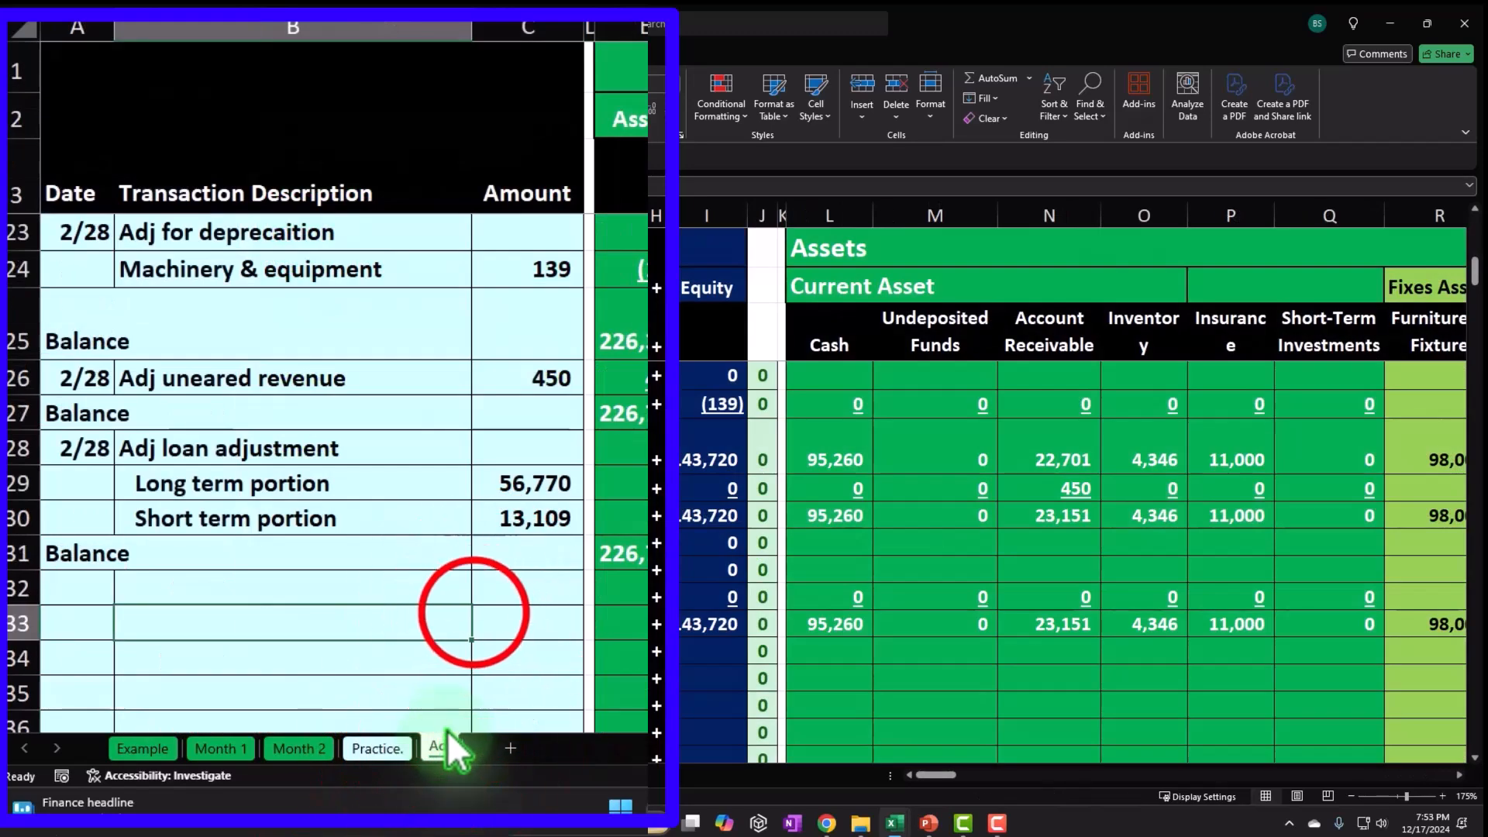
left_click(474, 614)
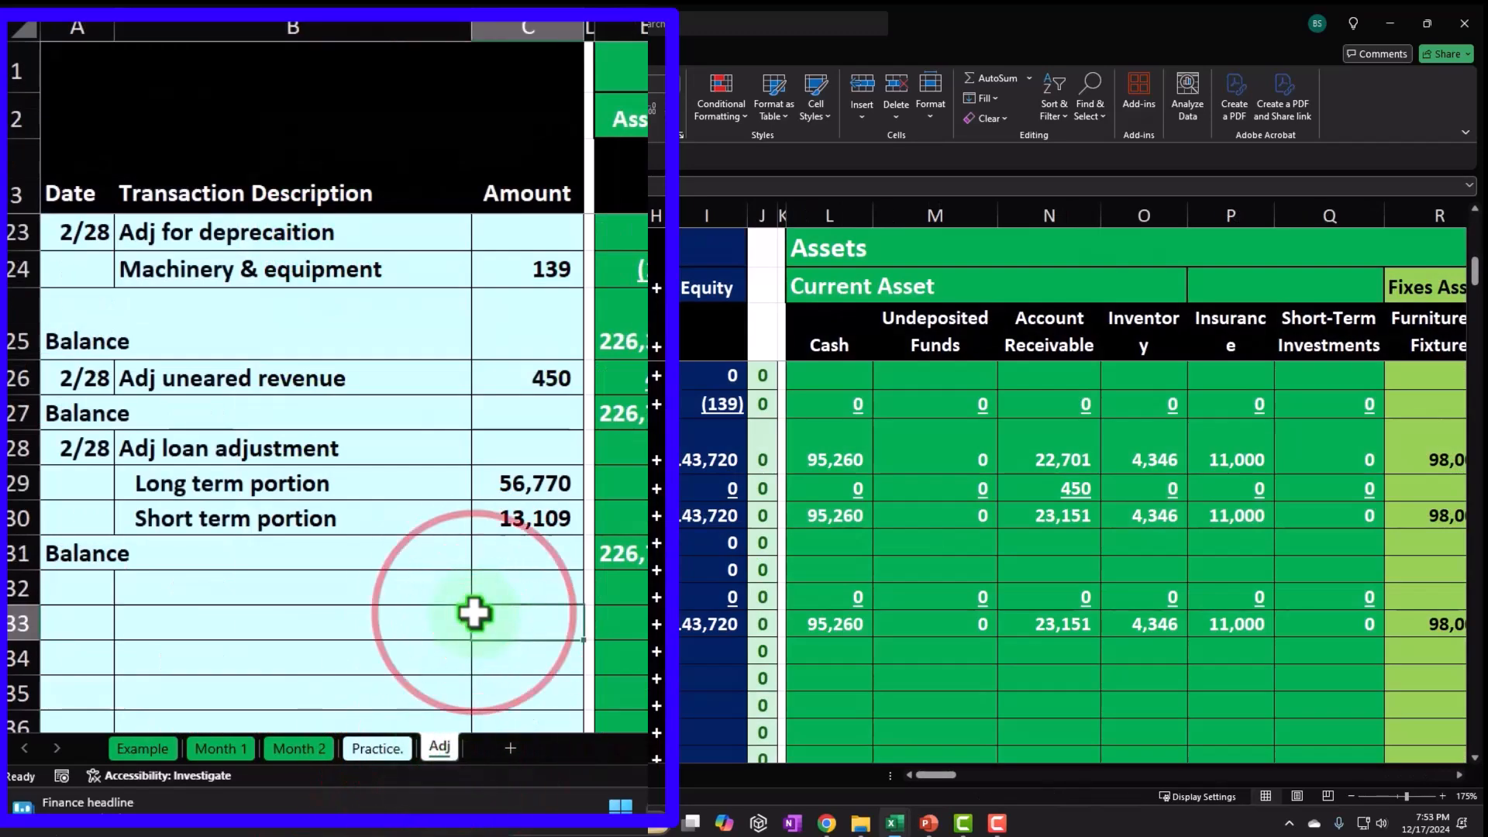
left_click_drag(942, 774, 1448, 778)
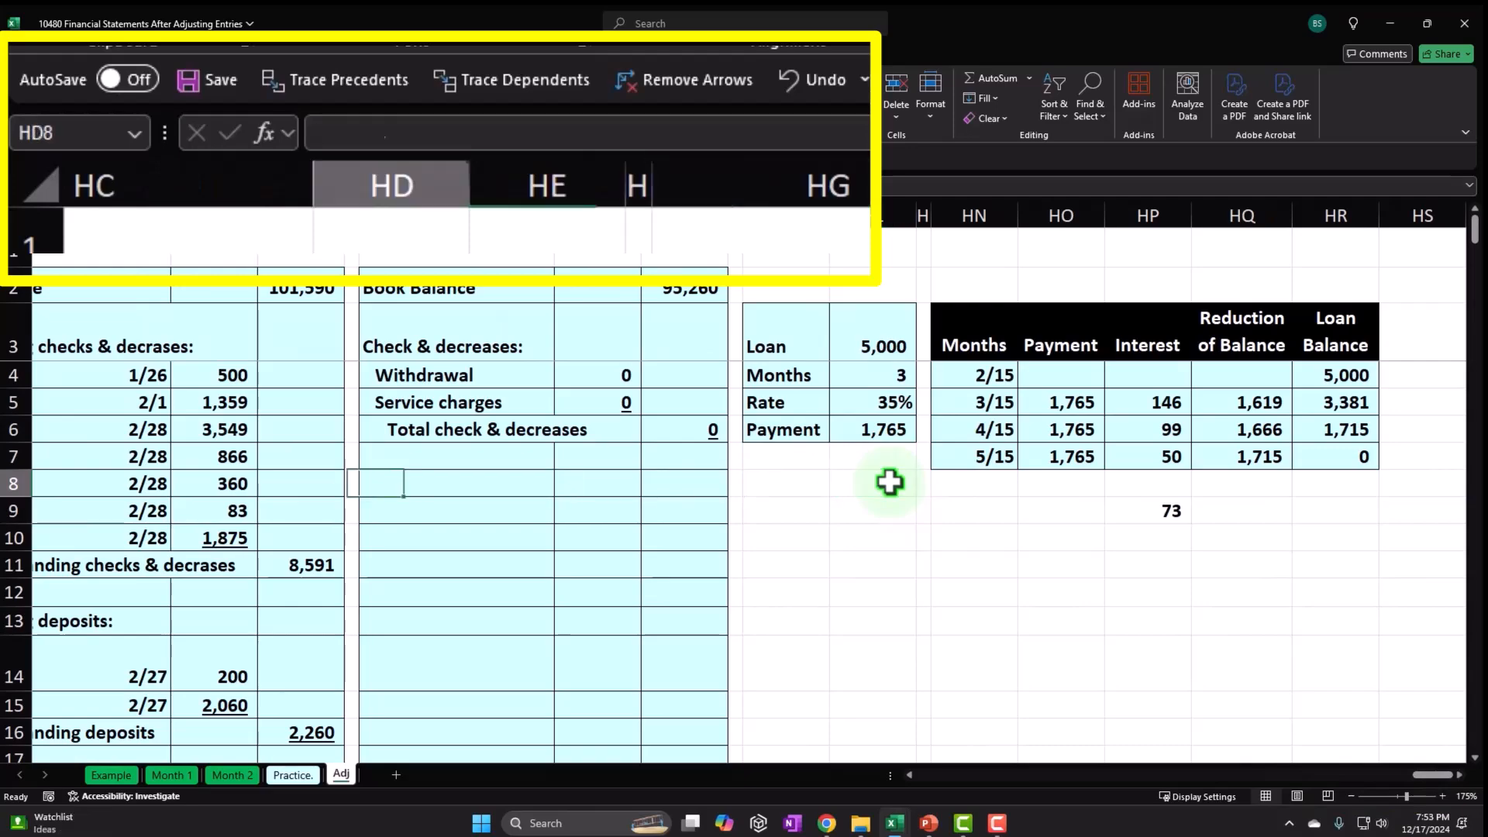
key("Left")
key("Left")
key("Left")
key("Left")
key("Left")
key("Left")
key("Left")
key("Left")
key("Left")
key("Left")
key("Left")
key("Left")
key("Left")
key("Left")
key("Left")
key("Left")
key("Left")
key("Left")
key("Left")
key("Left")
key("Left")
key("Left")
key("Left")
key("Left")
key("Left")
key("Left")
key("Left")
key("Left")
key("Left")
key("Left")
key("Left")
key("Left")
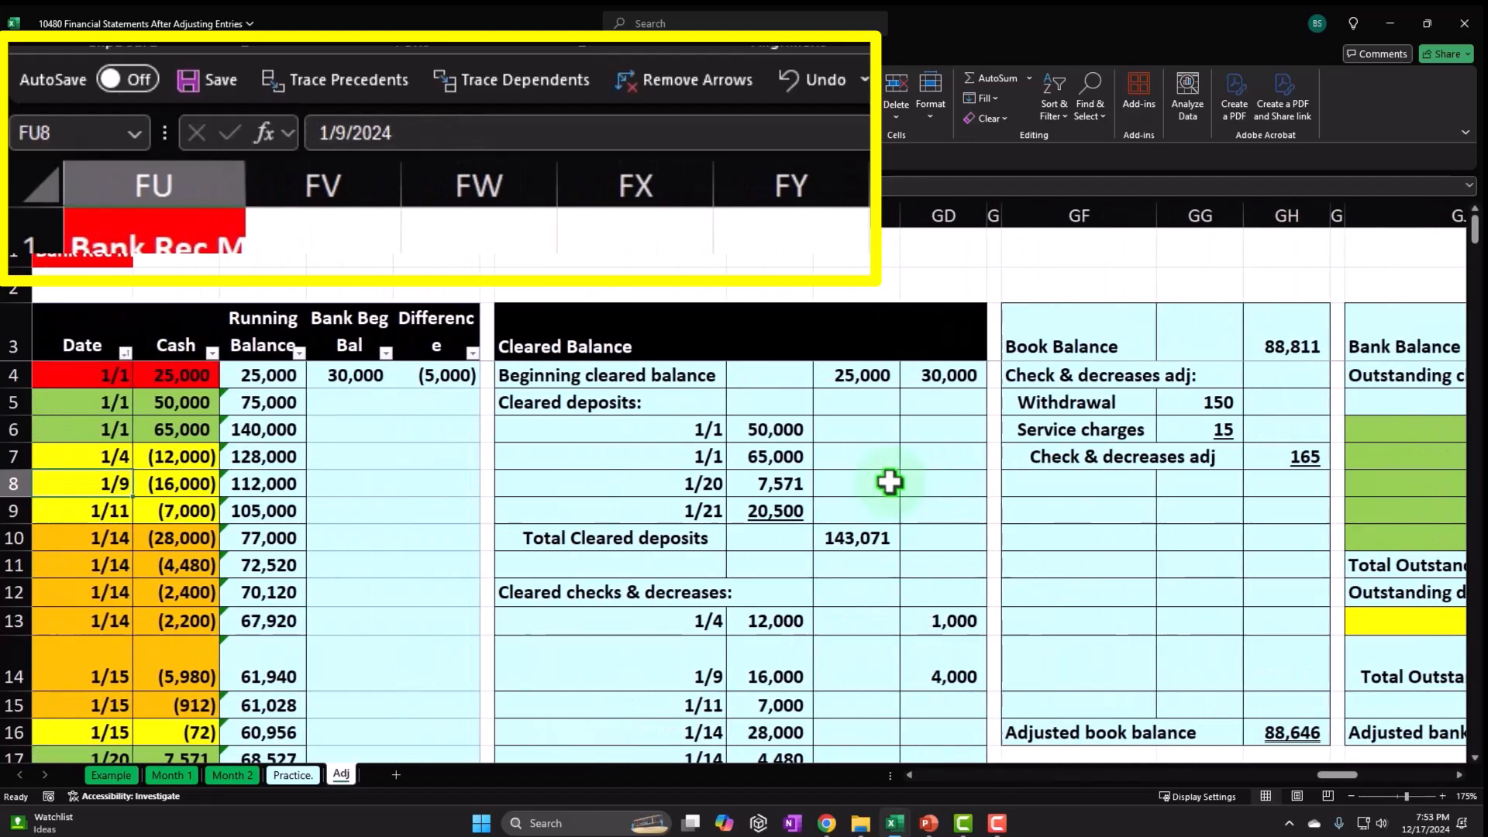
key("Left")
key("Left")
key("Left")
key("Left")
key("Left")
key("Left")
key("Left")
key("Left")
key("Left")
key("Left")
key("Left")
key("Left")
key("Left")
key("Left")
key("Left")
key("Left")
key("Left")
key("Left")
key("Left")
key("Left")
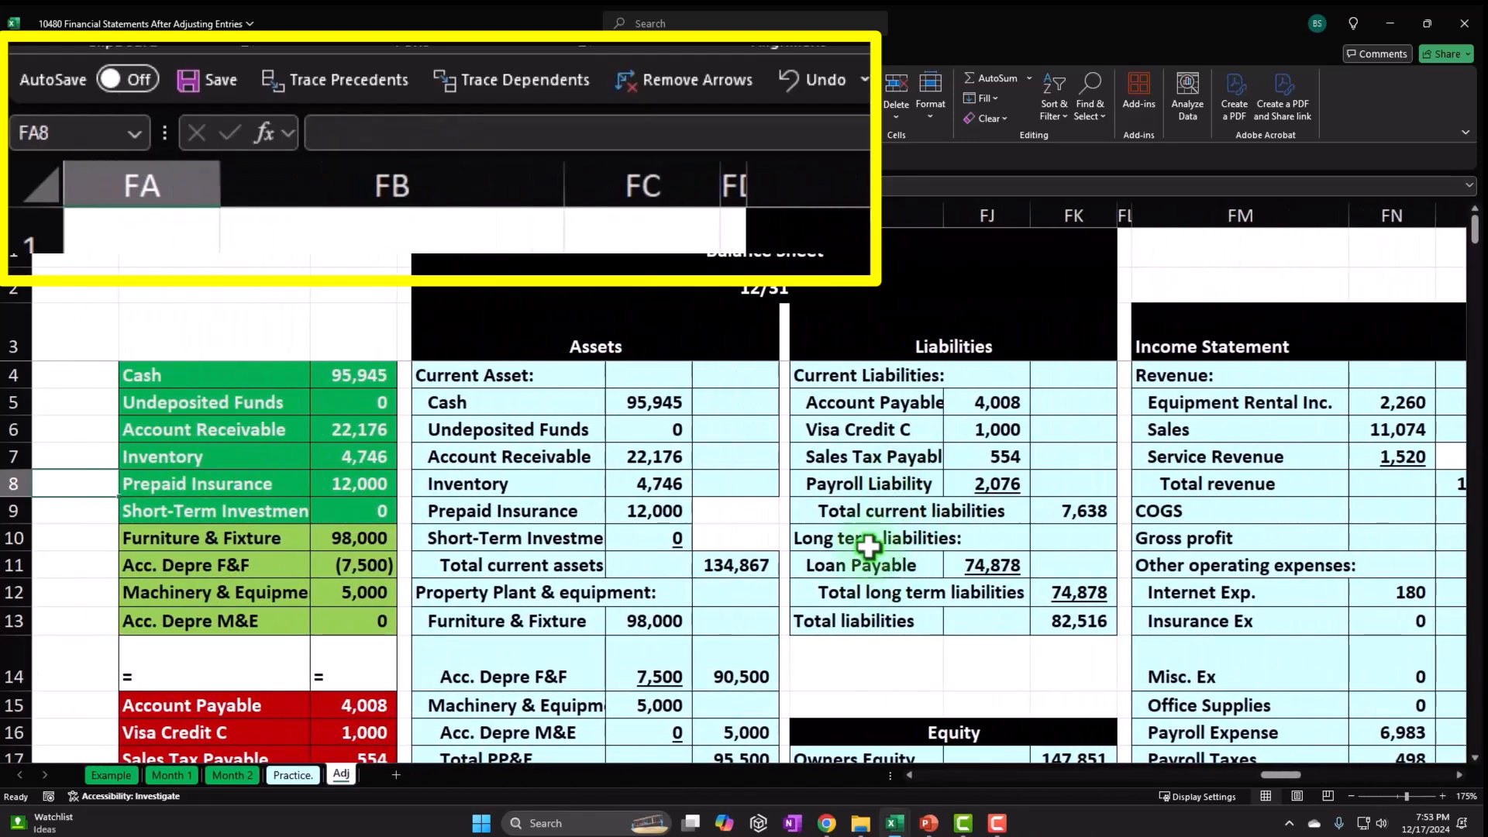
key("Left")
key("Left")
key("Left")
key("Left")
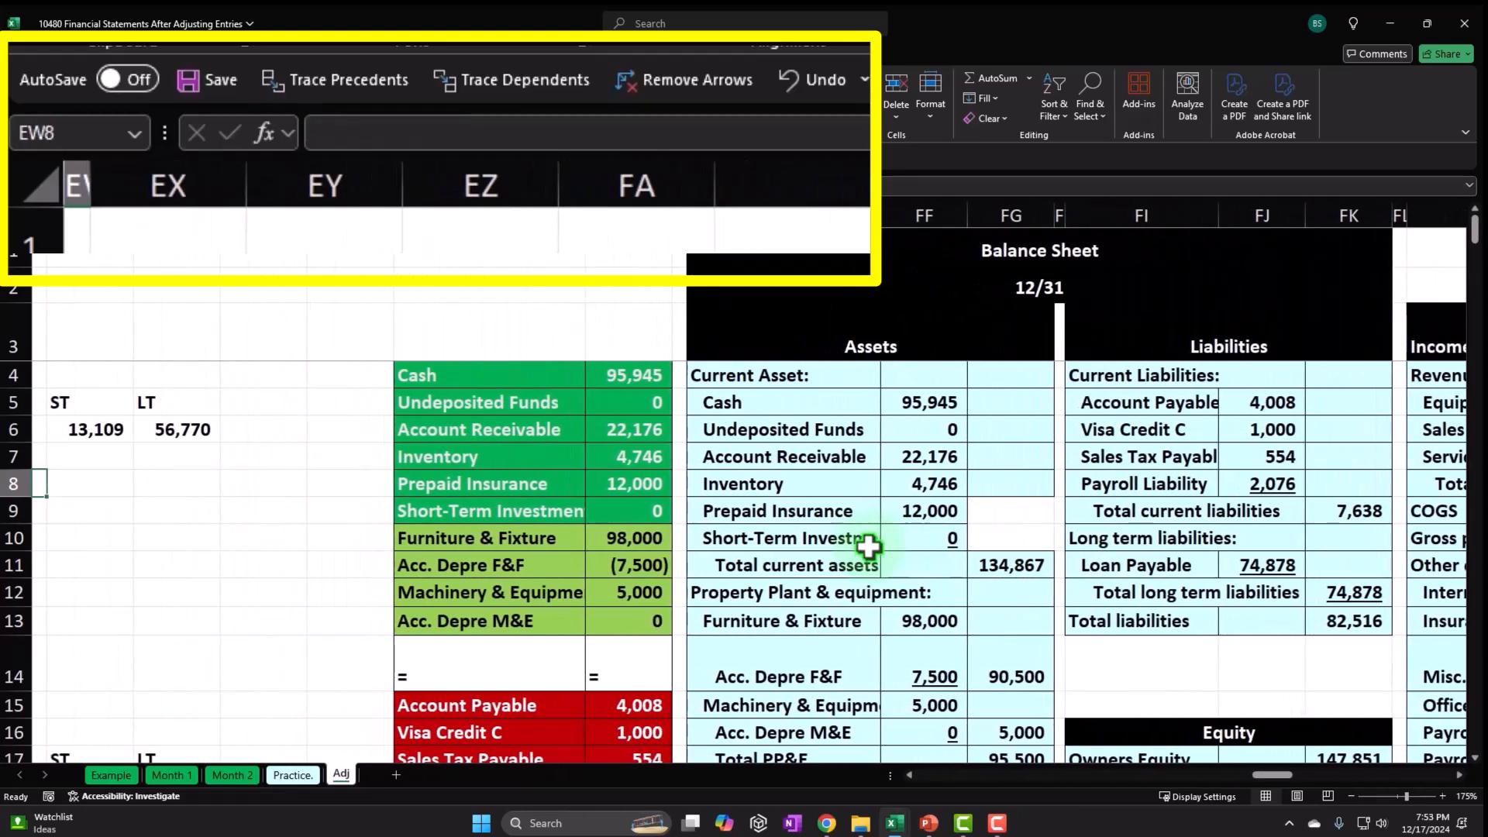
scroll(688, 530, "down", 3)
scroll(682, 524, "up", 3)
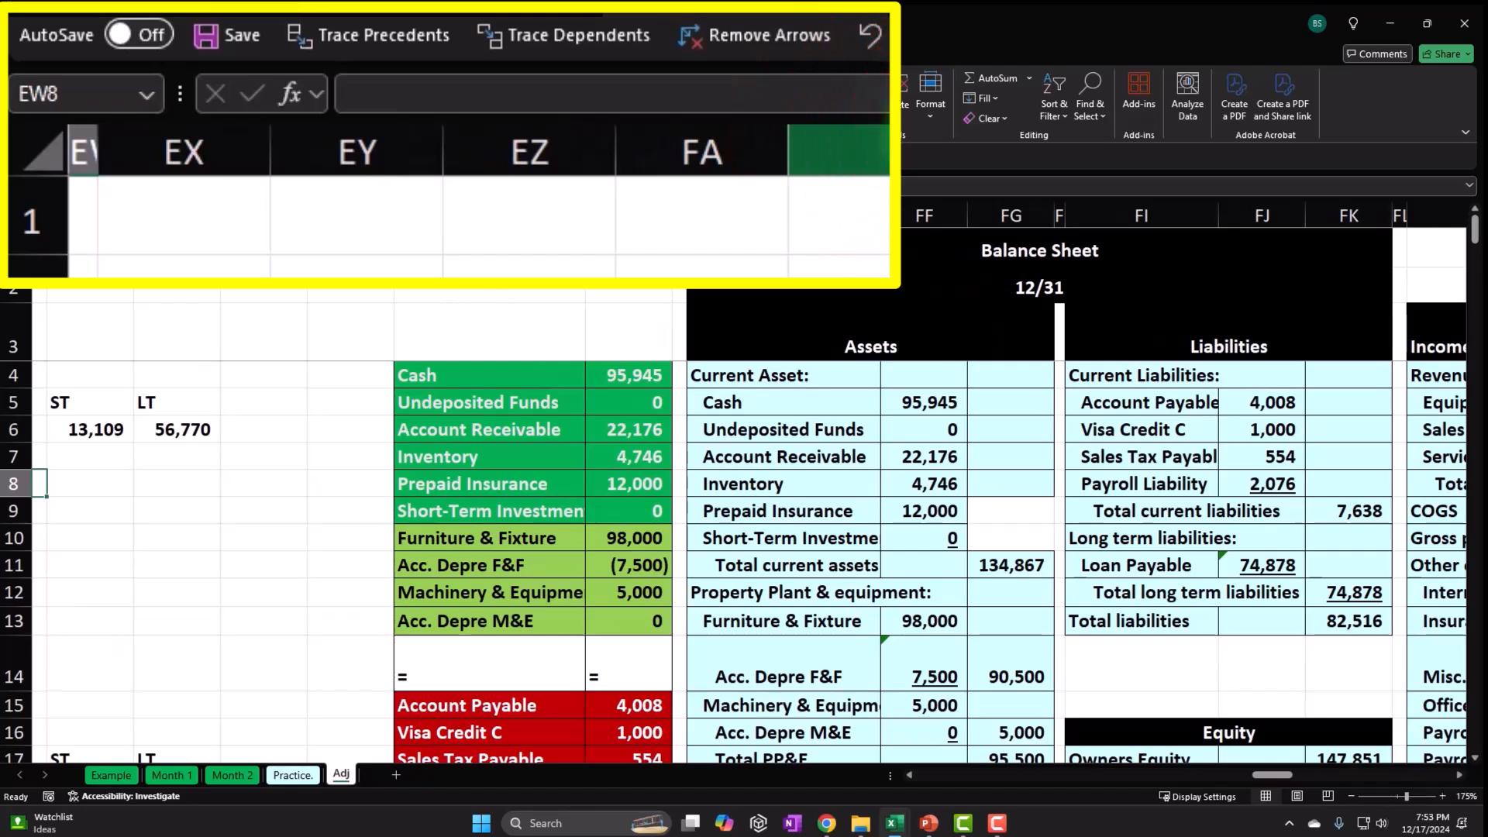
left_click(490, 217)
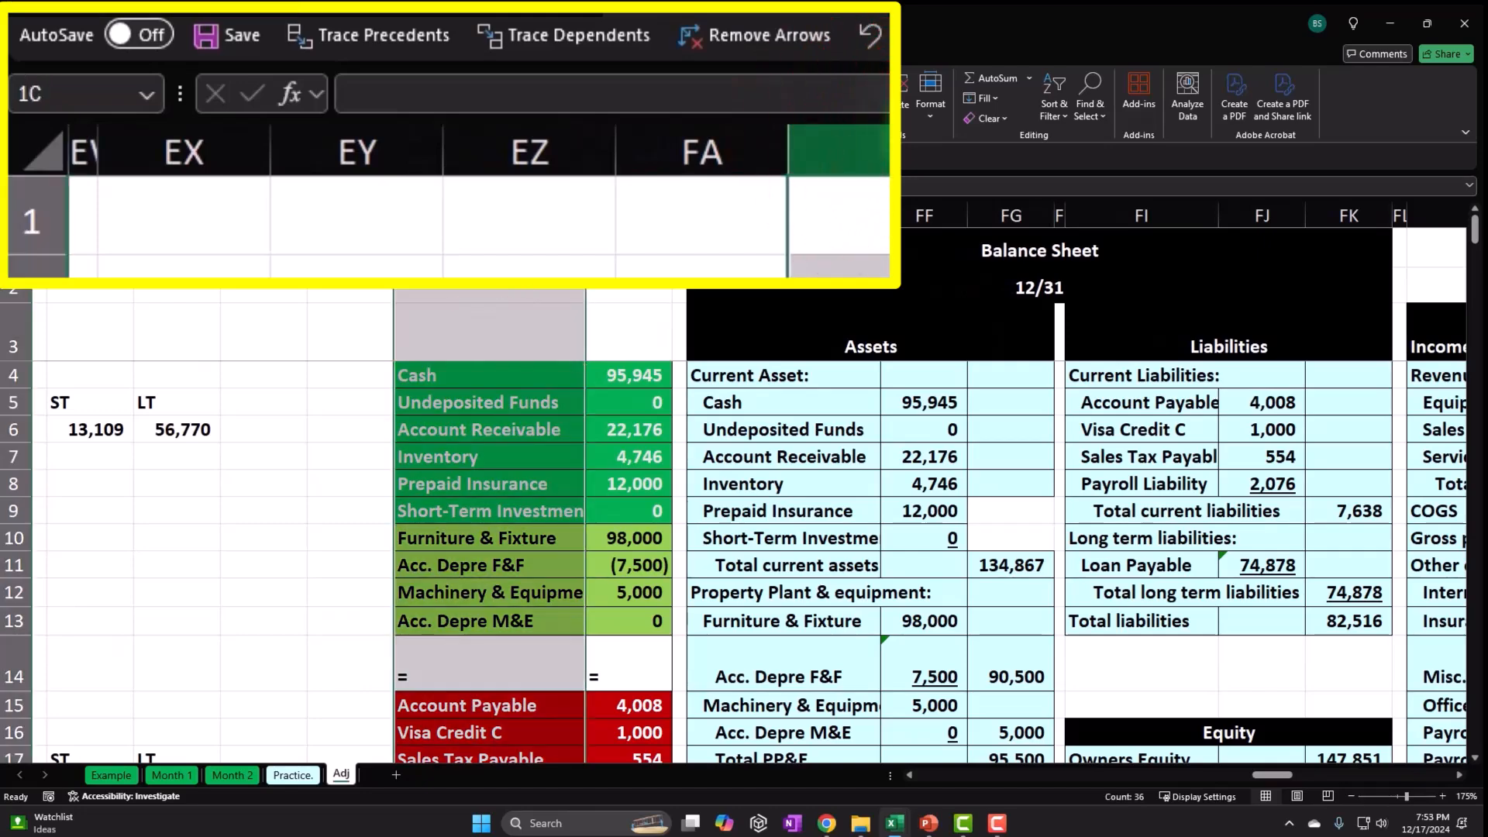
left_click_drag(490, 217, 534, 214)
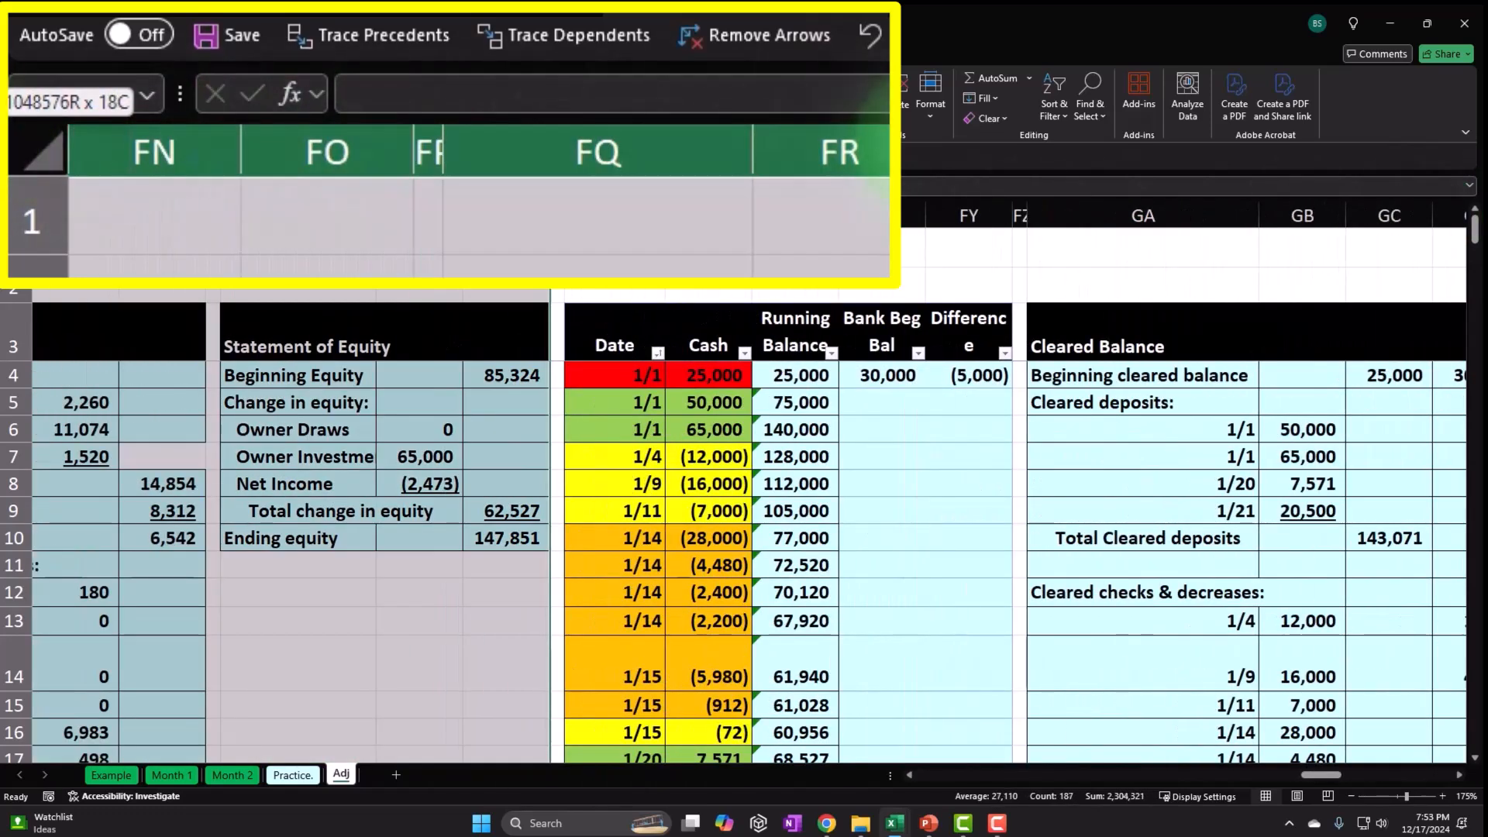
Cut the selected statement columns and paste them starting at cell HS1.
right_click(465, 214)
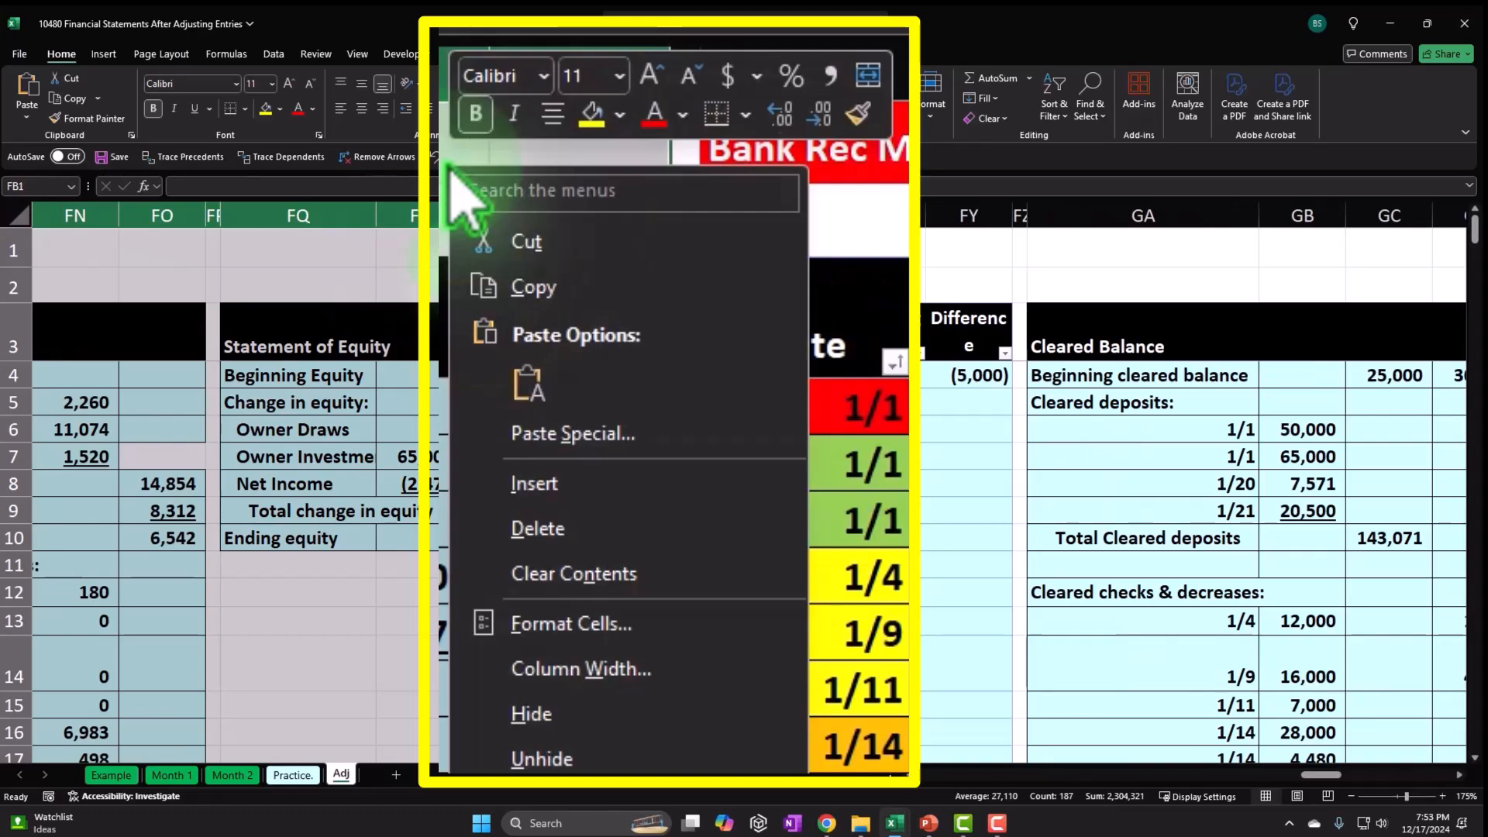
left_click(518, 297)
left_click(868, 256)
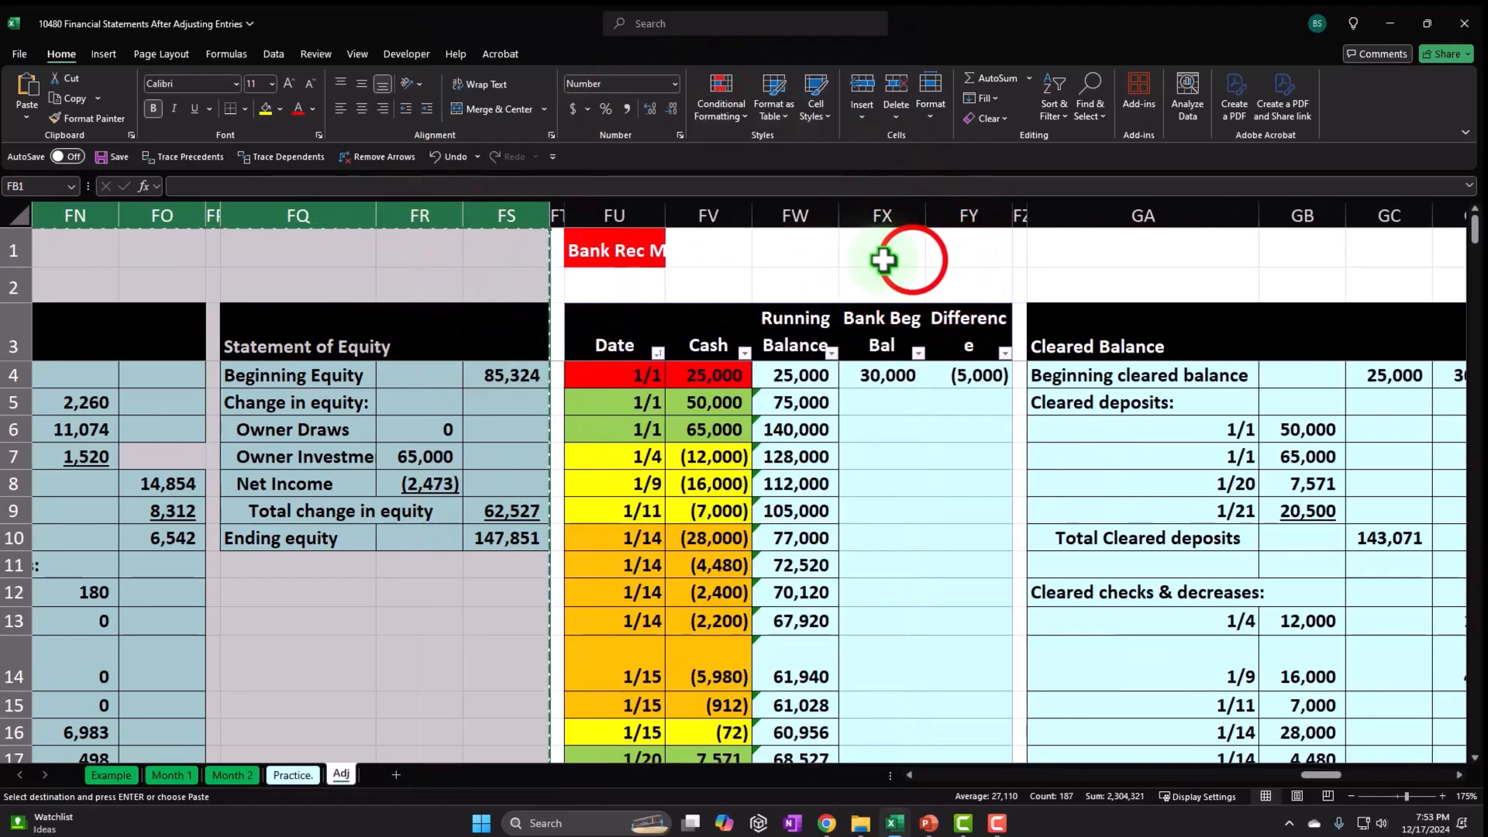
key("Right")
key("Right")
key("Right")
key("Right")
key("Right")
key("Right")
key("Right")
key("Right")
key("Right")
key("Right")
key("Right")
key("Right")
key("Right")
key("Right")
key("Right")
key("Right")
key("Right")
key("Right")
key("Right")
key("Right")
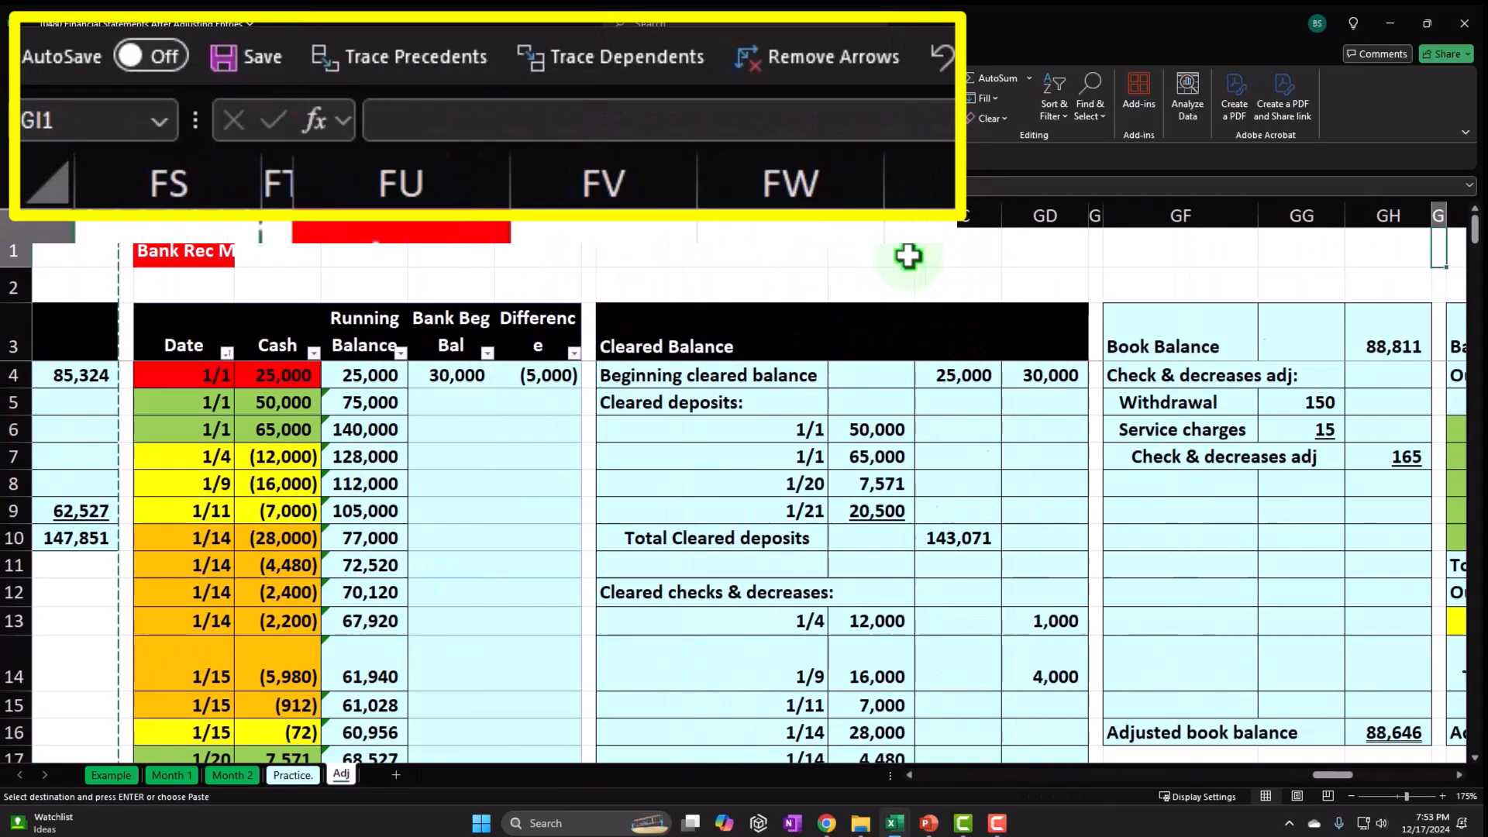
key("Right")
key("Right")
key("Right")
key("Right")
key("Right")
key("Right")
key("Right")
key("Right")
key("Right")
key("Right")
key("Right")
key("Right")
key("Right")
key("Right")
key("Right")
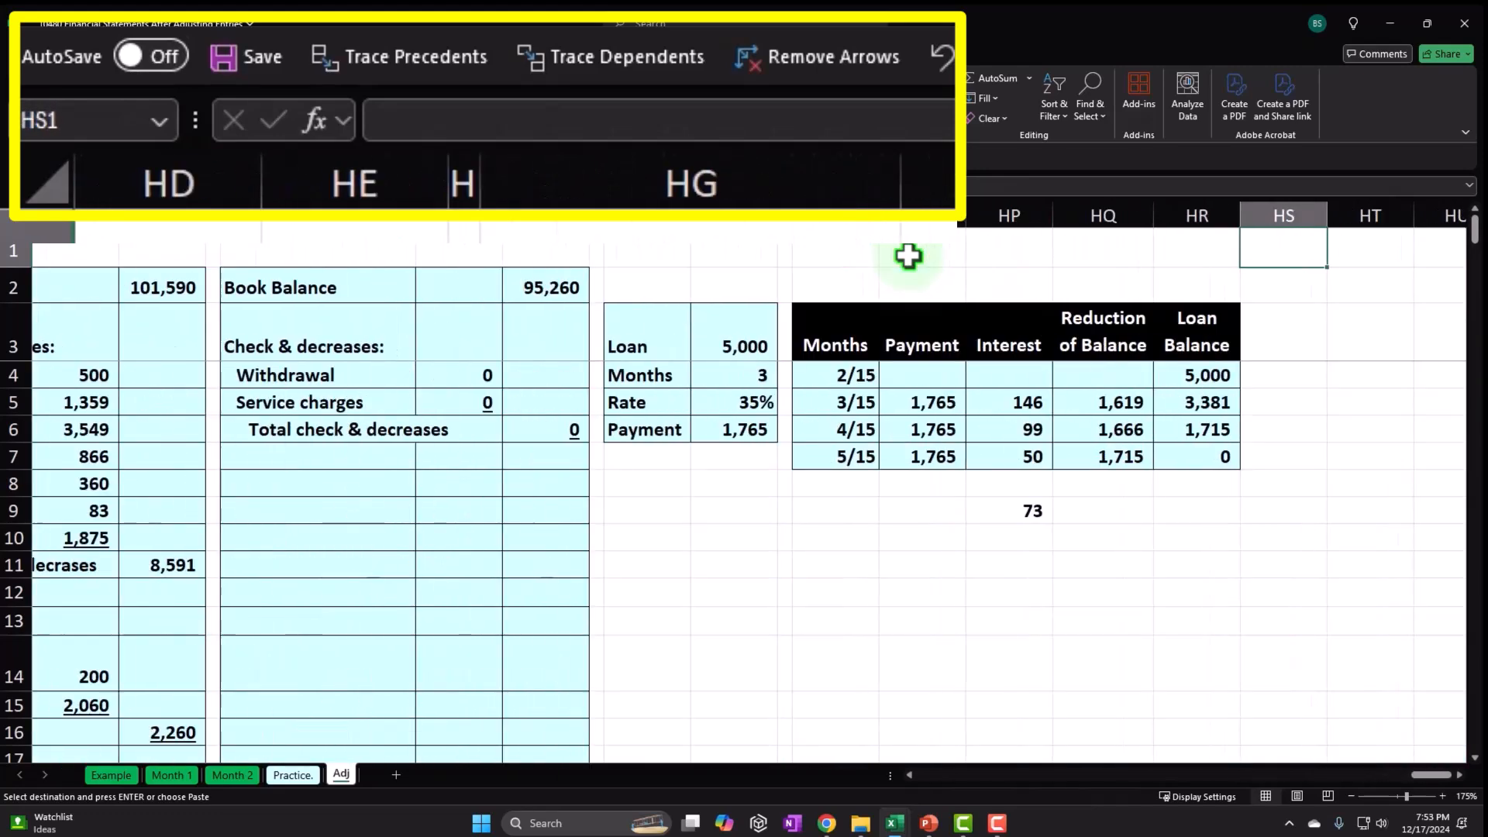
key("Right")
key("Right")
key("Left")
key("Left")
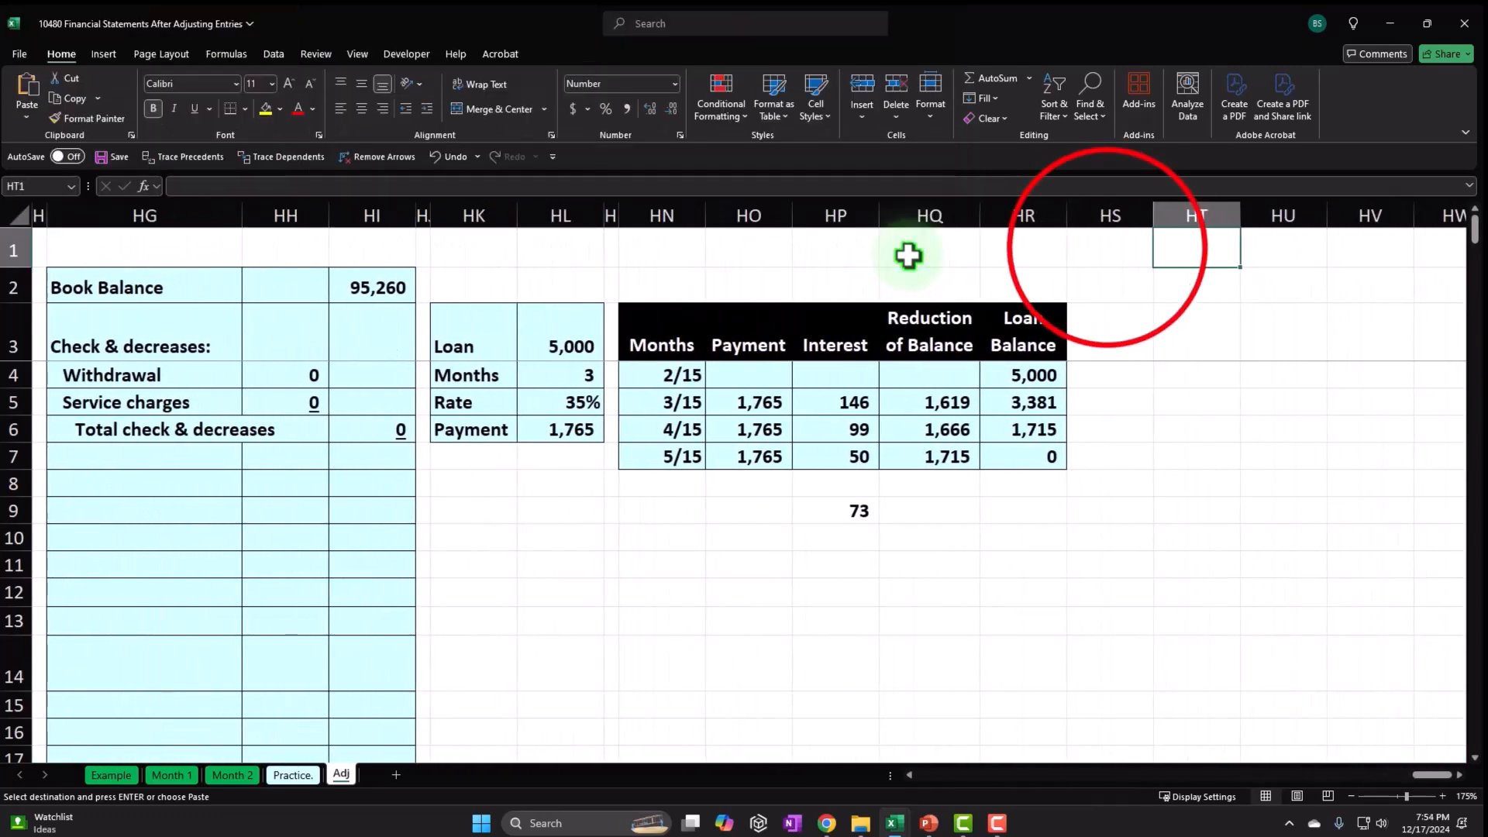
left_click(1121, 216)
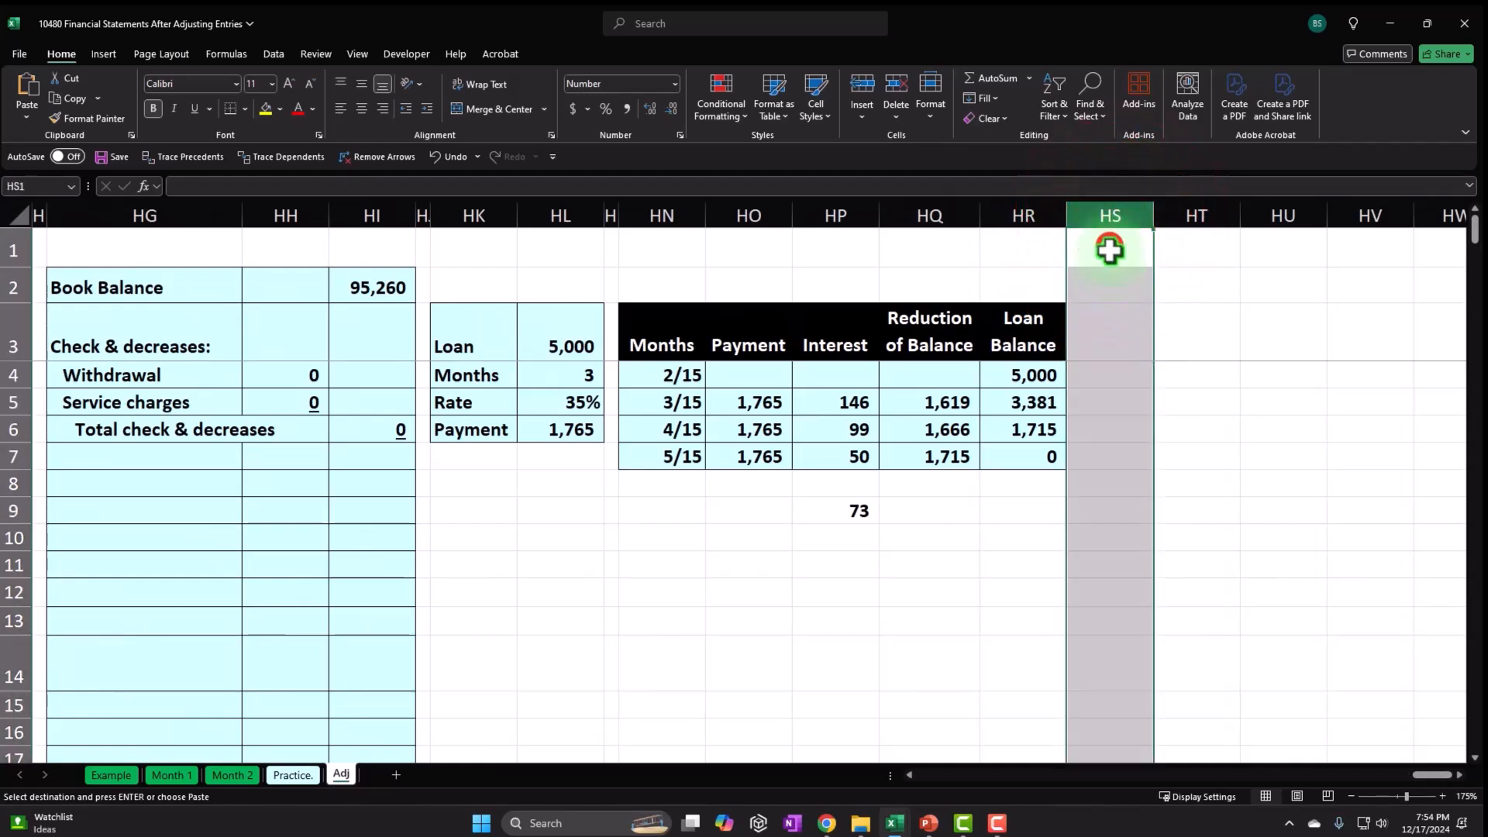
left_click(1112, 244)
key("Return")
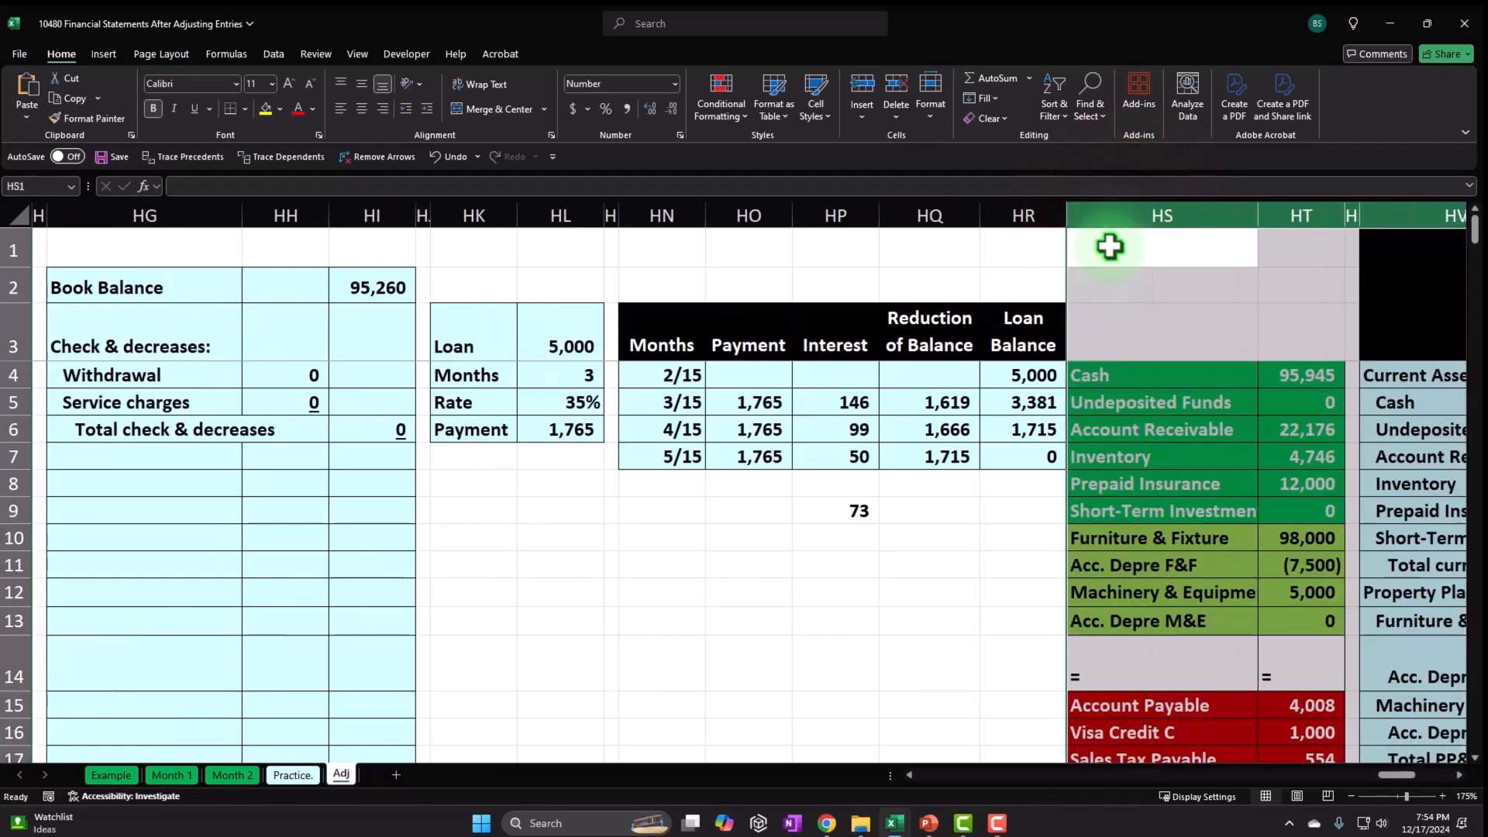
left_click(1109, 246)
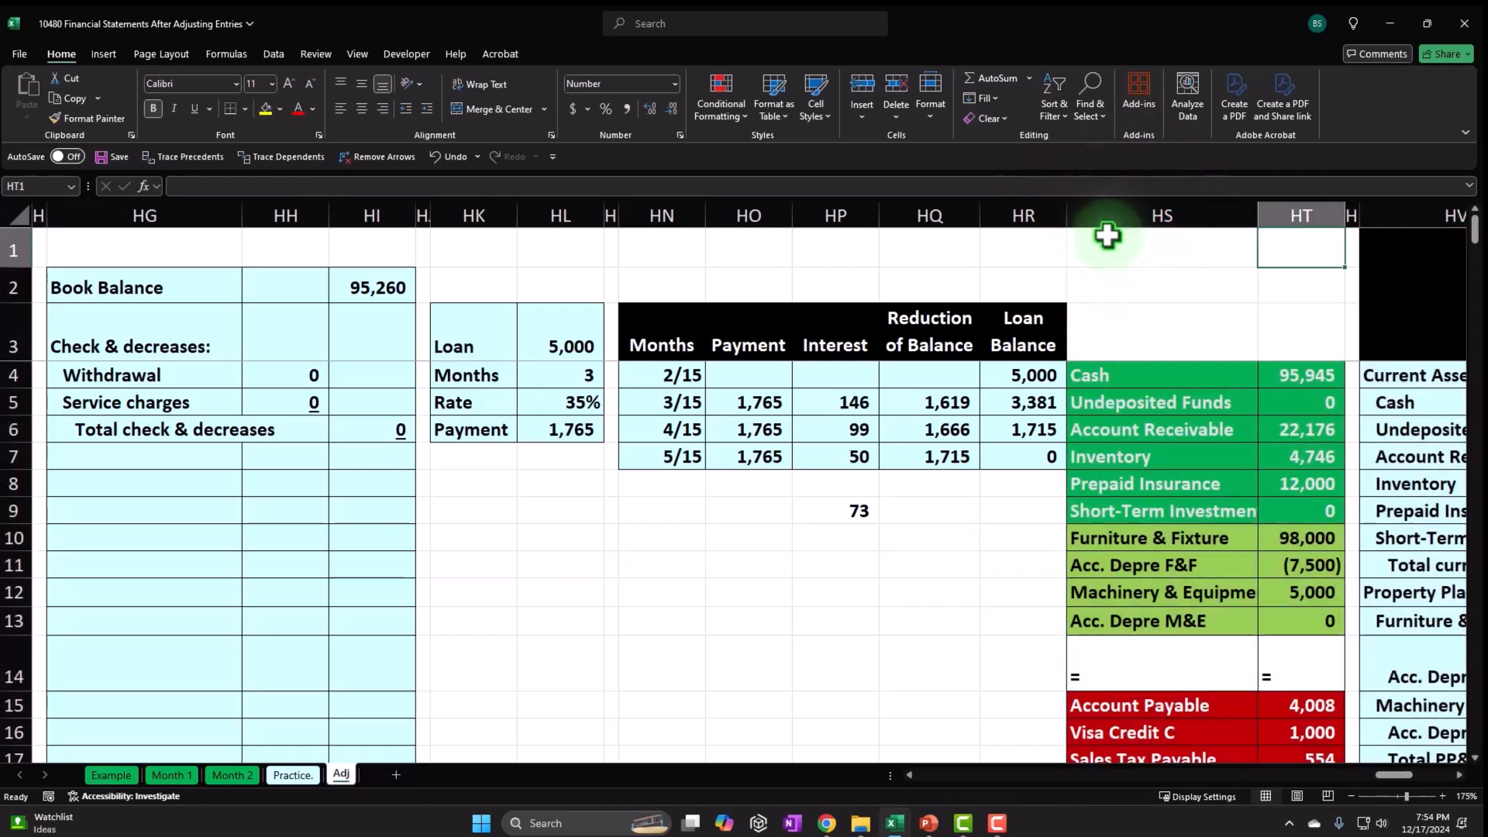
Insert a new column at HS and clear its formatting.
left_click(1106, 214)
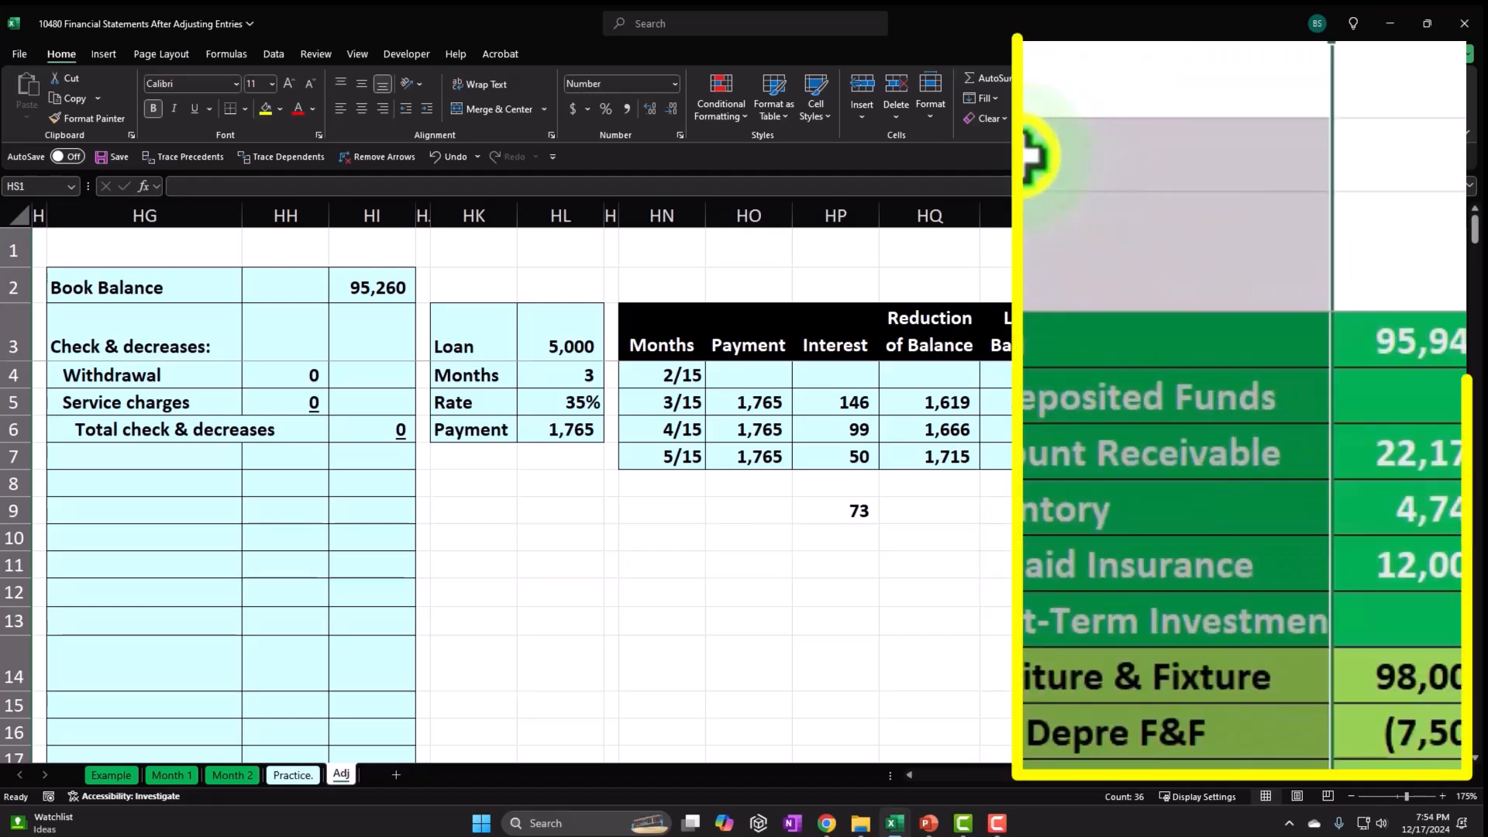
right_click(1106, 286)
left_click(1134, 444)
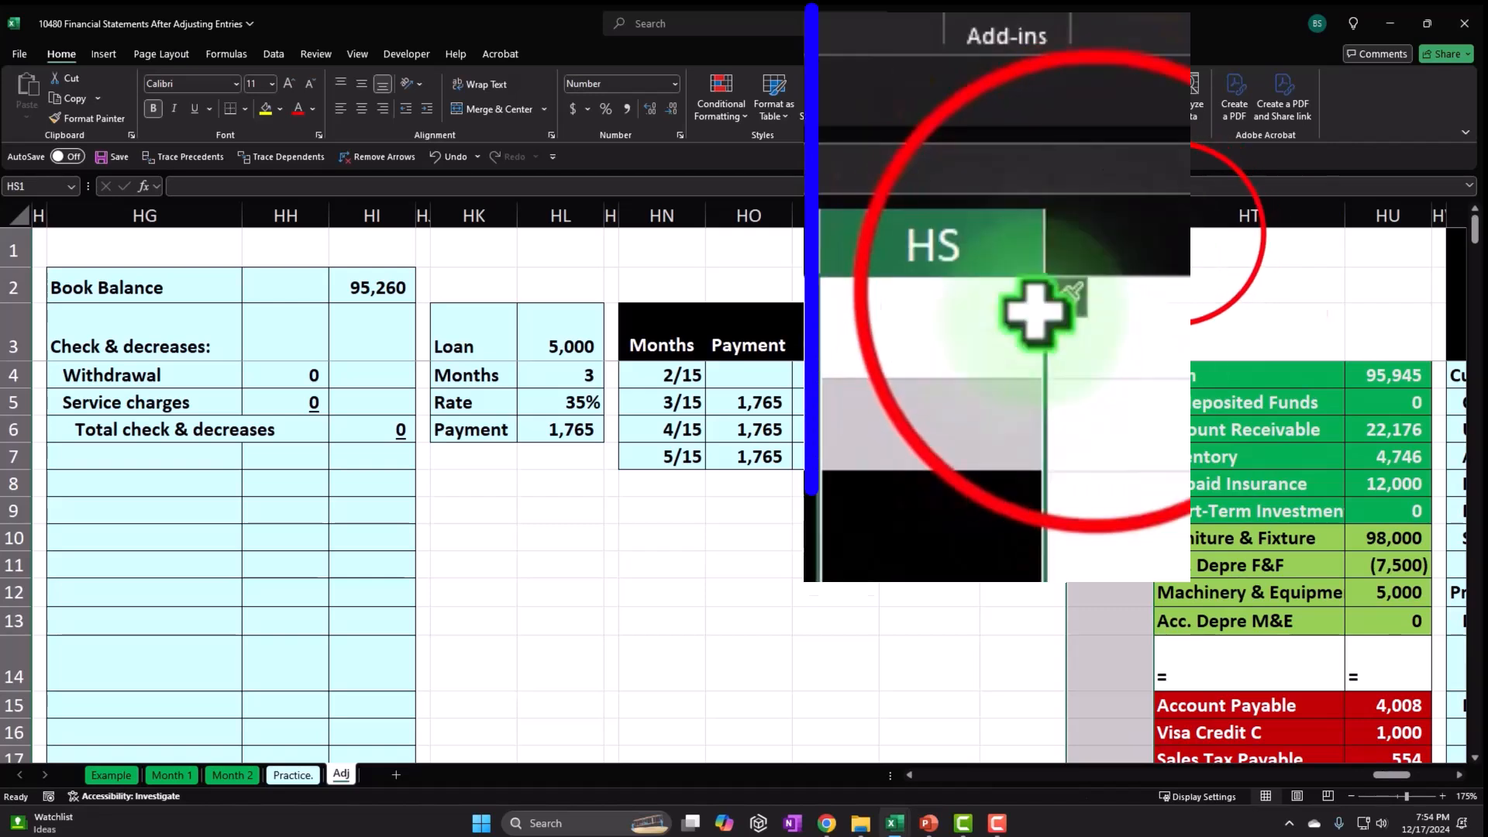
left_click(1162, 236)
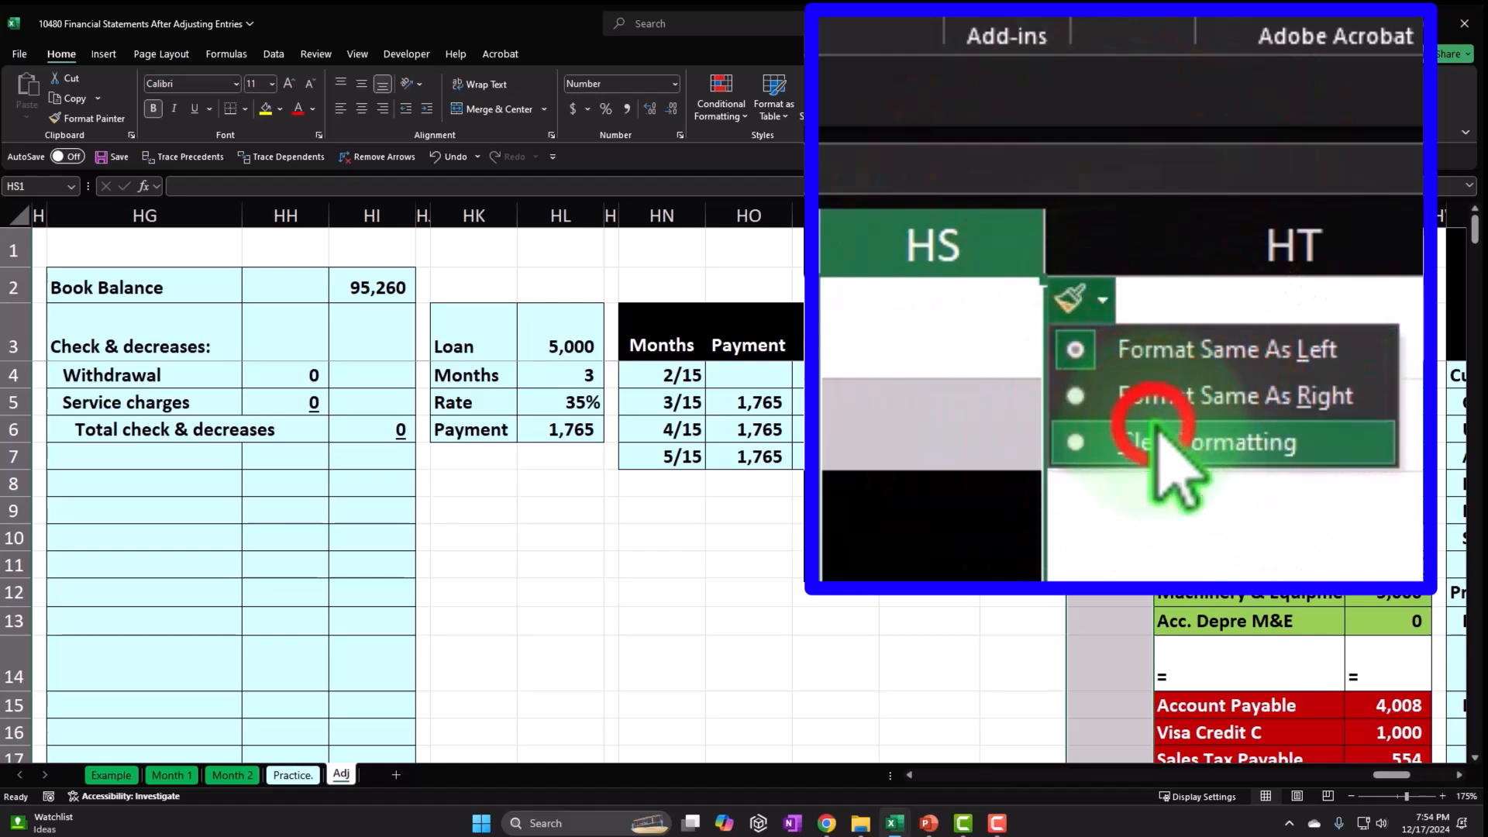
left_click(1195, 294)
left_click(949, 528)
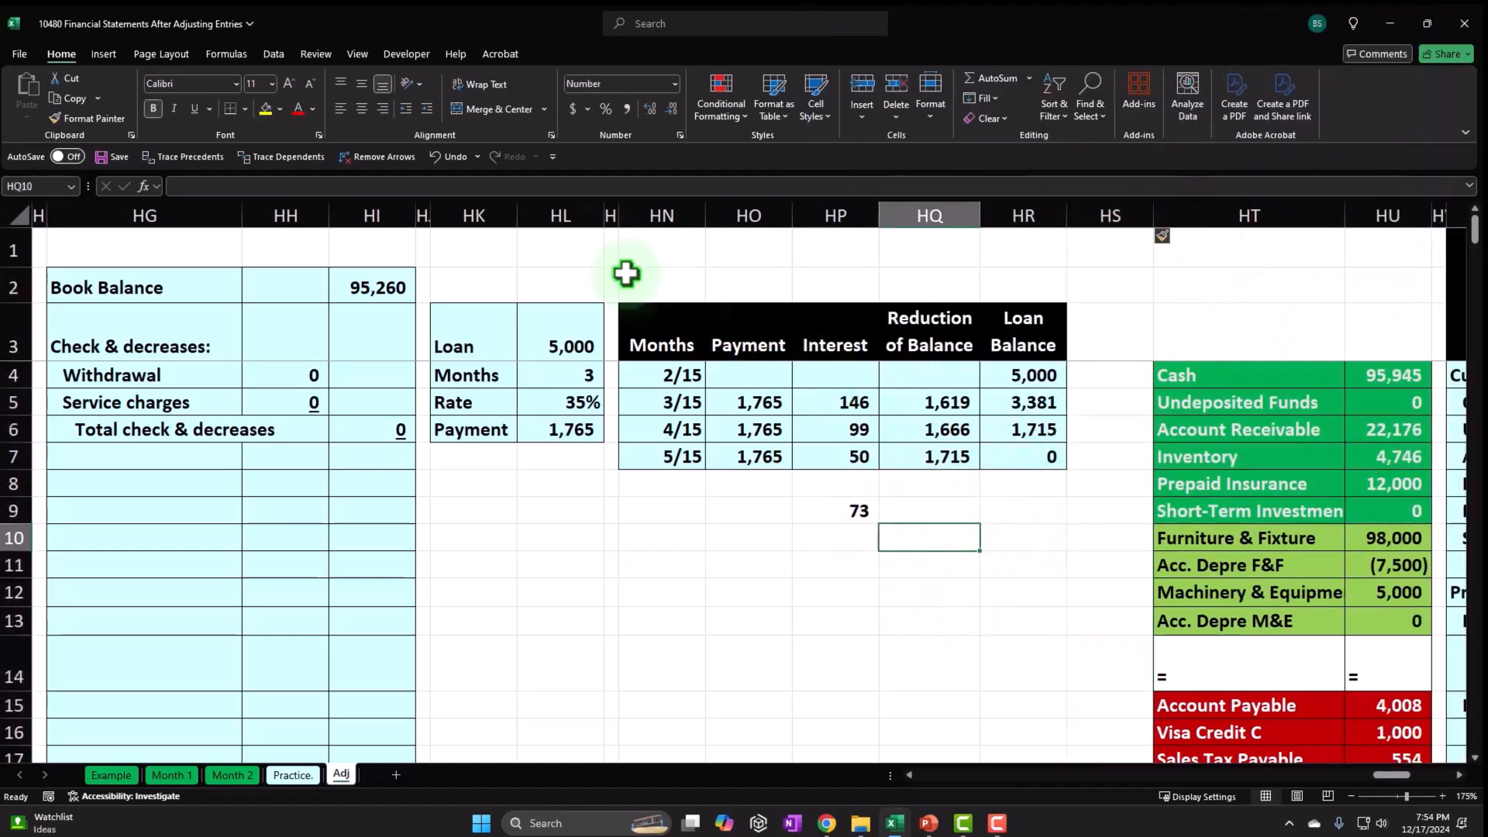
Copy column HM's narrow format onto column HS with Format Painter.
left_click(611, 215)
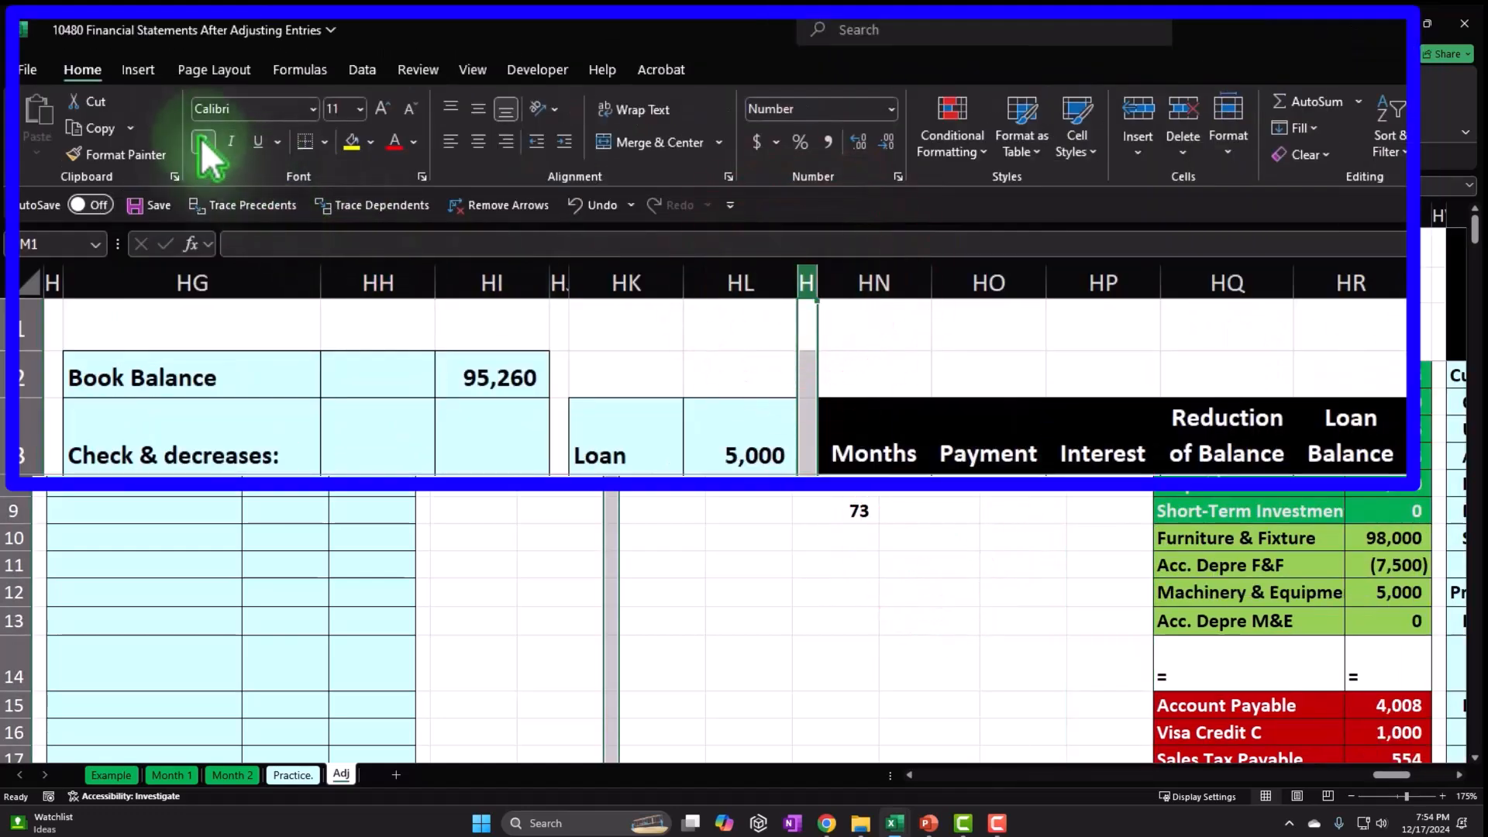
left_click(101, 149)
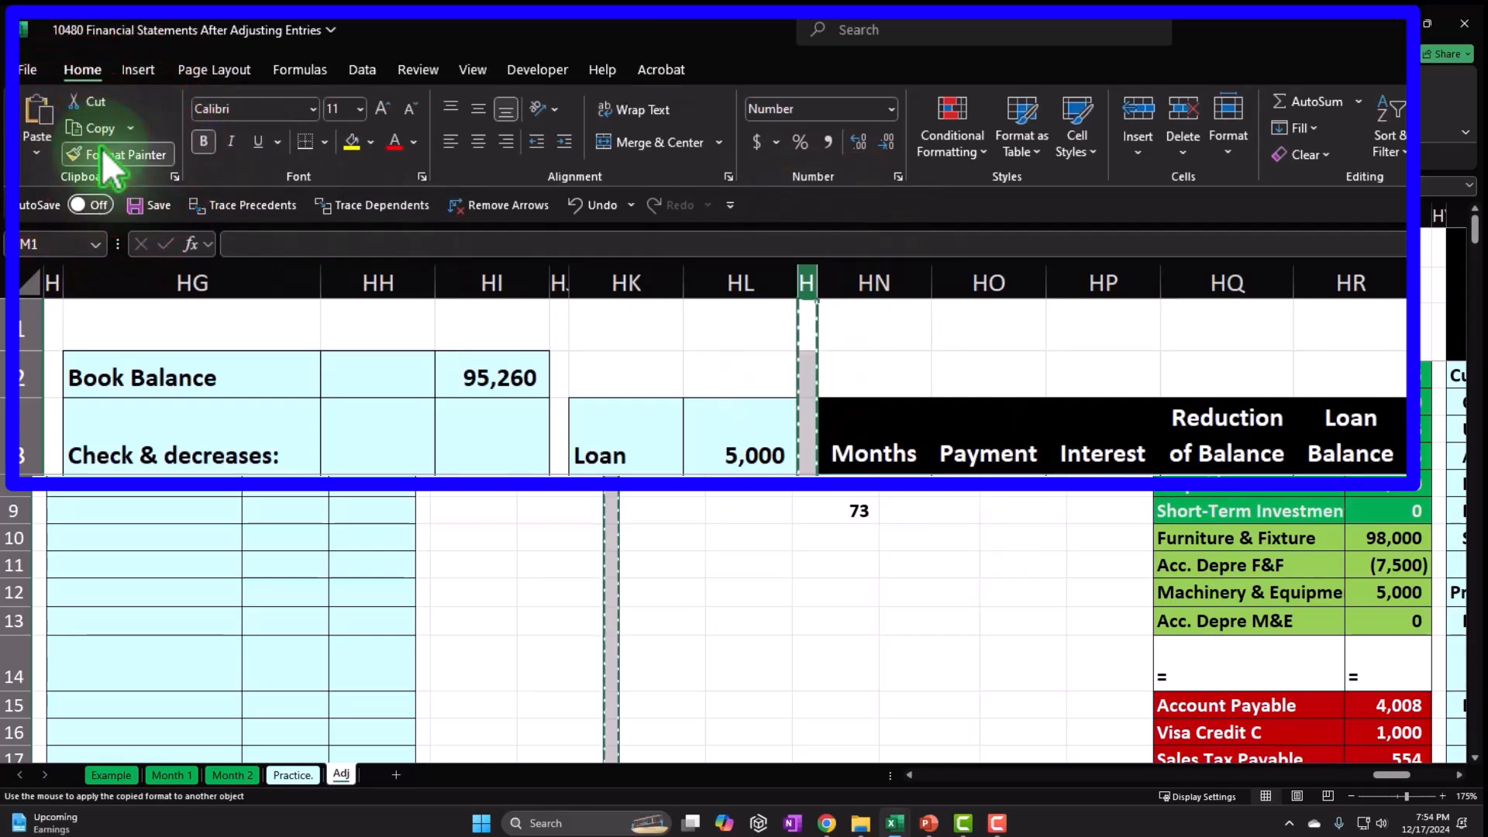
left_click(1108, 215)
left_click(1012, 322)
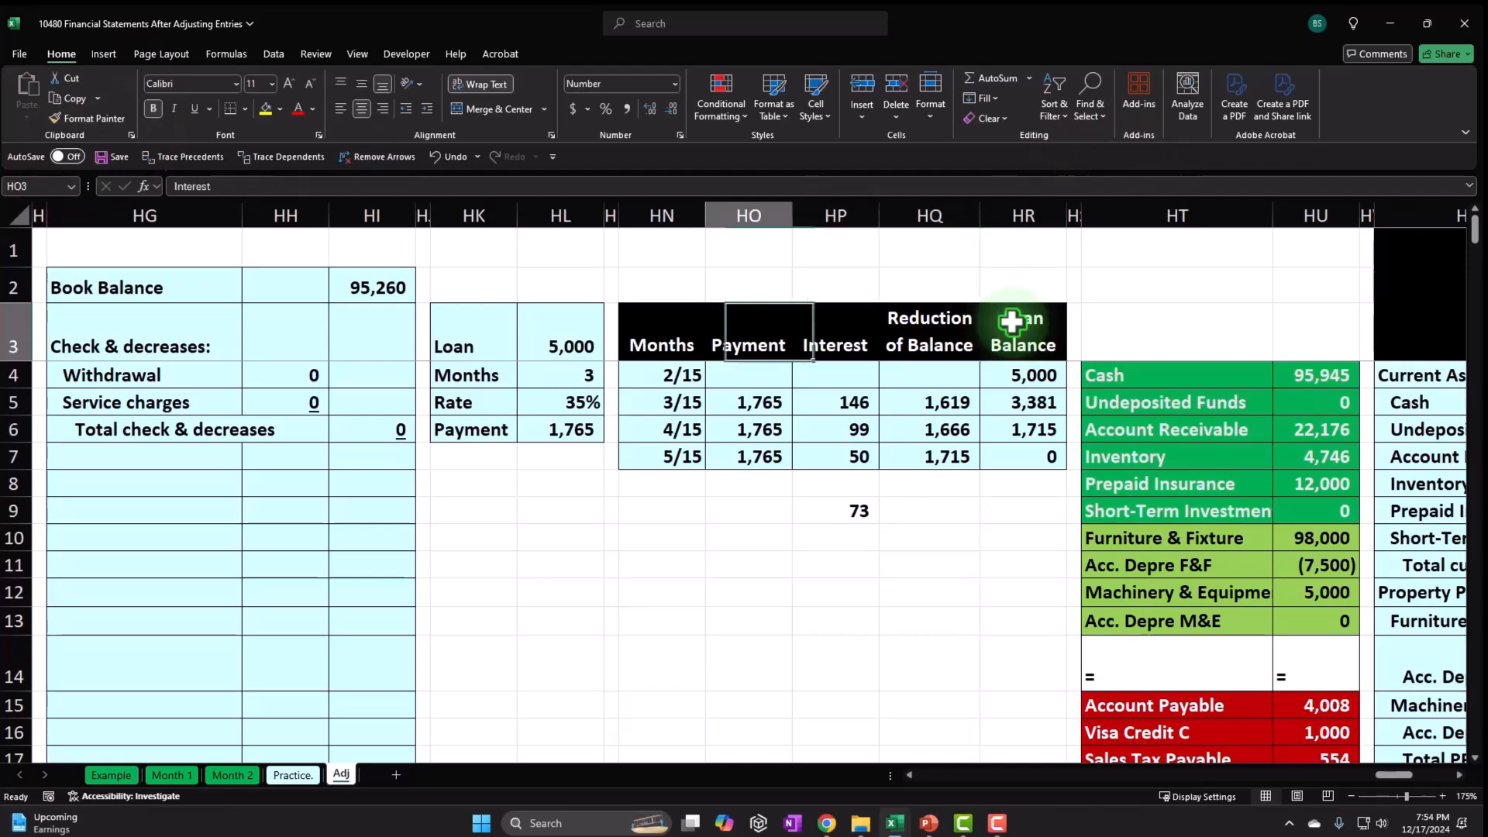
Select the vacated columns FA through FM and delete them.
key("Left")
key("Left")
key("Left")
key("Left")
key("Left")
key("Left")
key("Left")
key("Left")
key("Left")
key("Left")
key("Left")
key("Left")
key("Left")
key("Left")
key("Left")
key("Left")
key("Left")
key("Left")
key("Left")
key("Left")
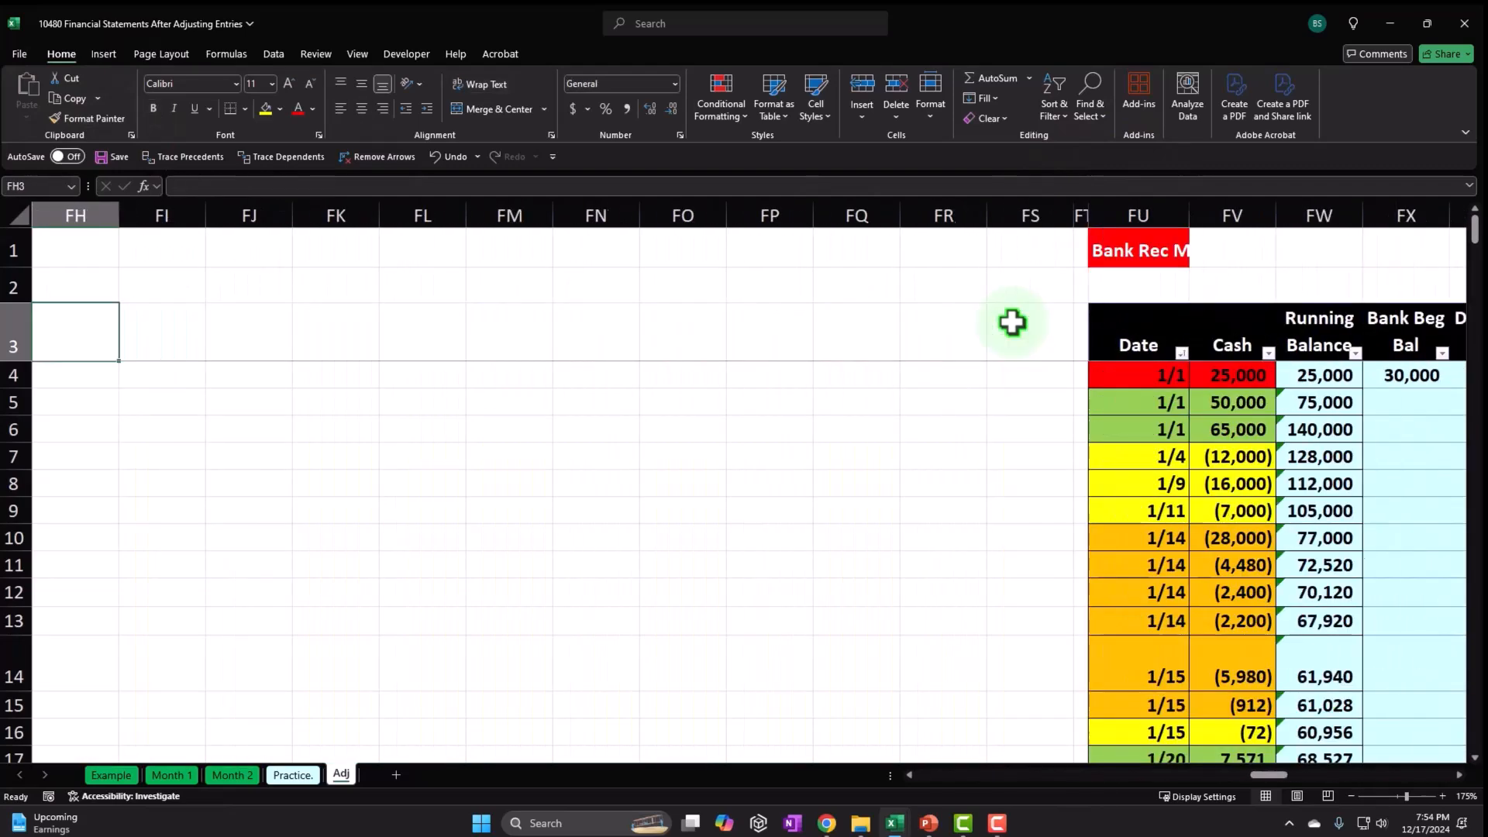
key("Left")
key("Left")
key("Left")
key("Left")
key("Left")
key("Left")
key("Left")
key("Left")
key("Left")
key("Left")
key("Left")
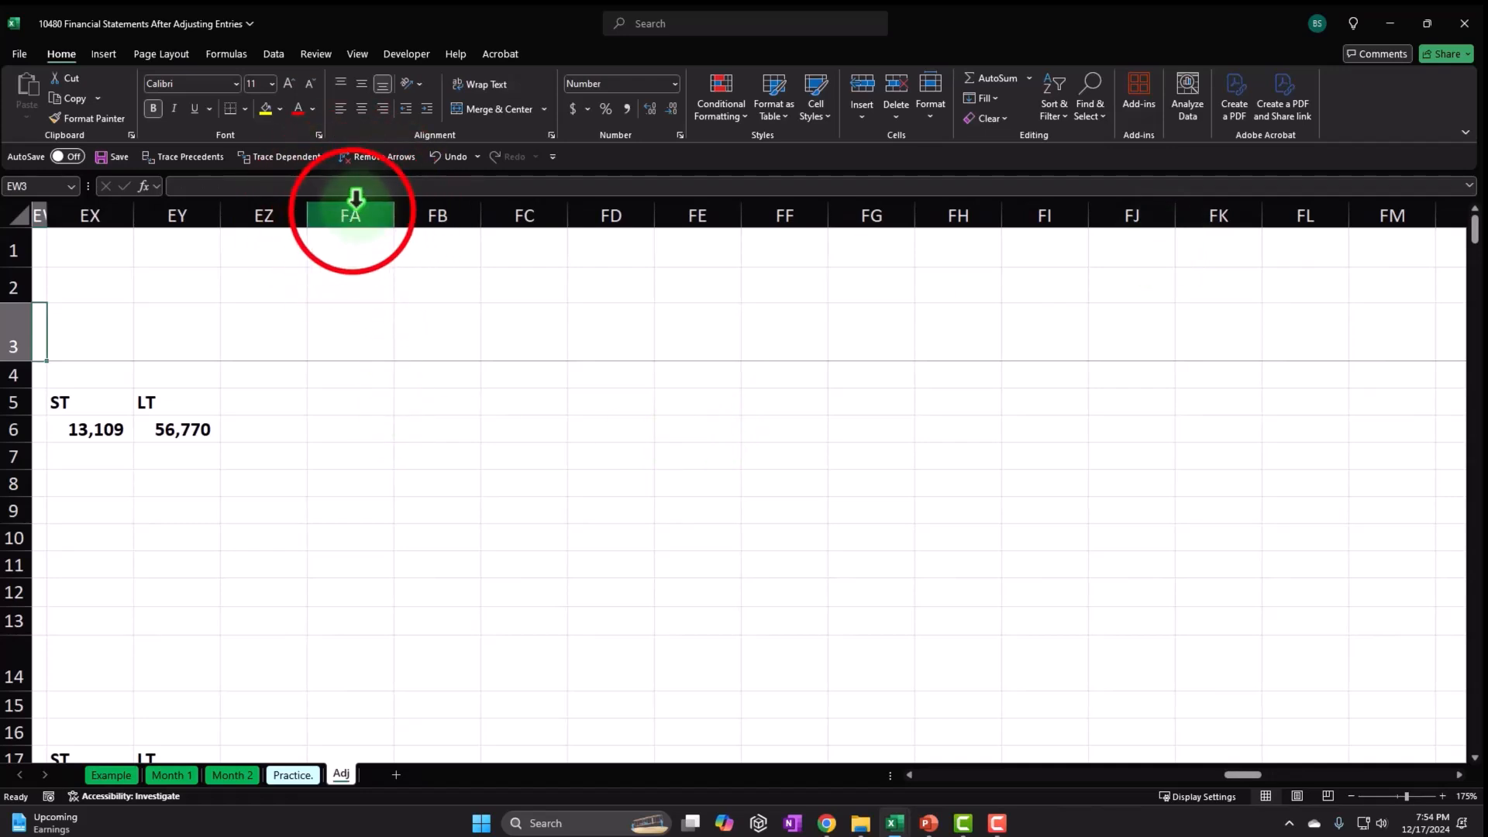
left_click_drag(353, 203, 926, 209)
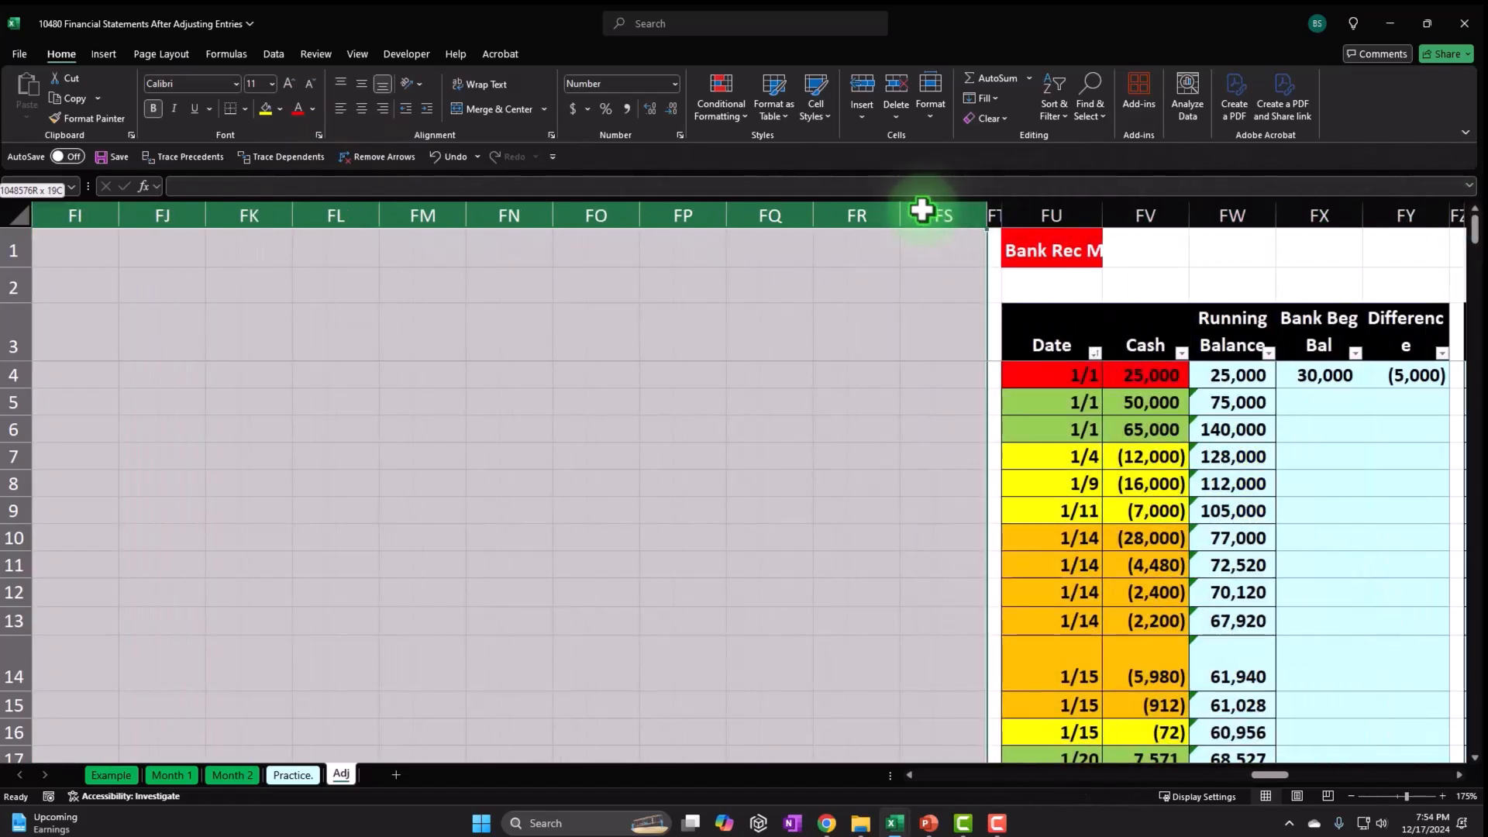
right_click(877, 312)
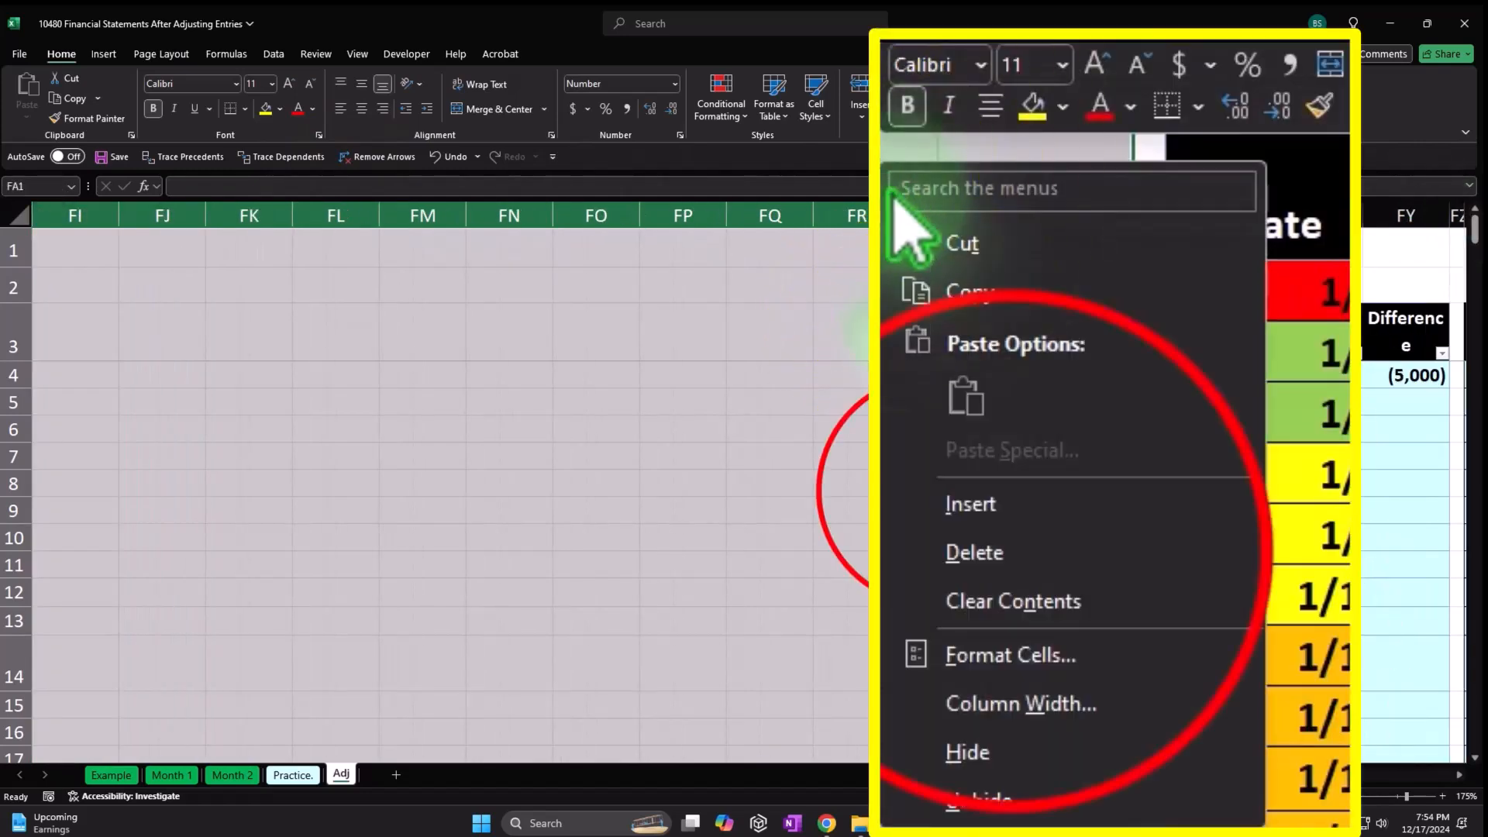
left_click(942, 491)
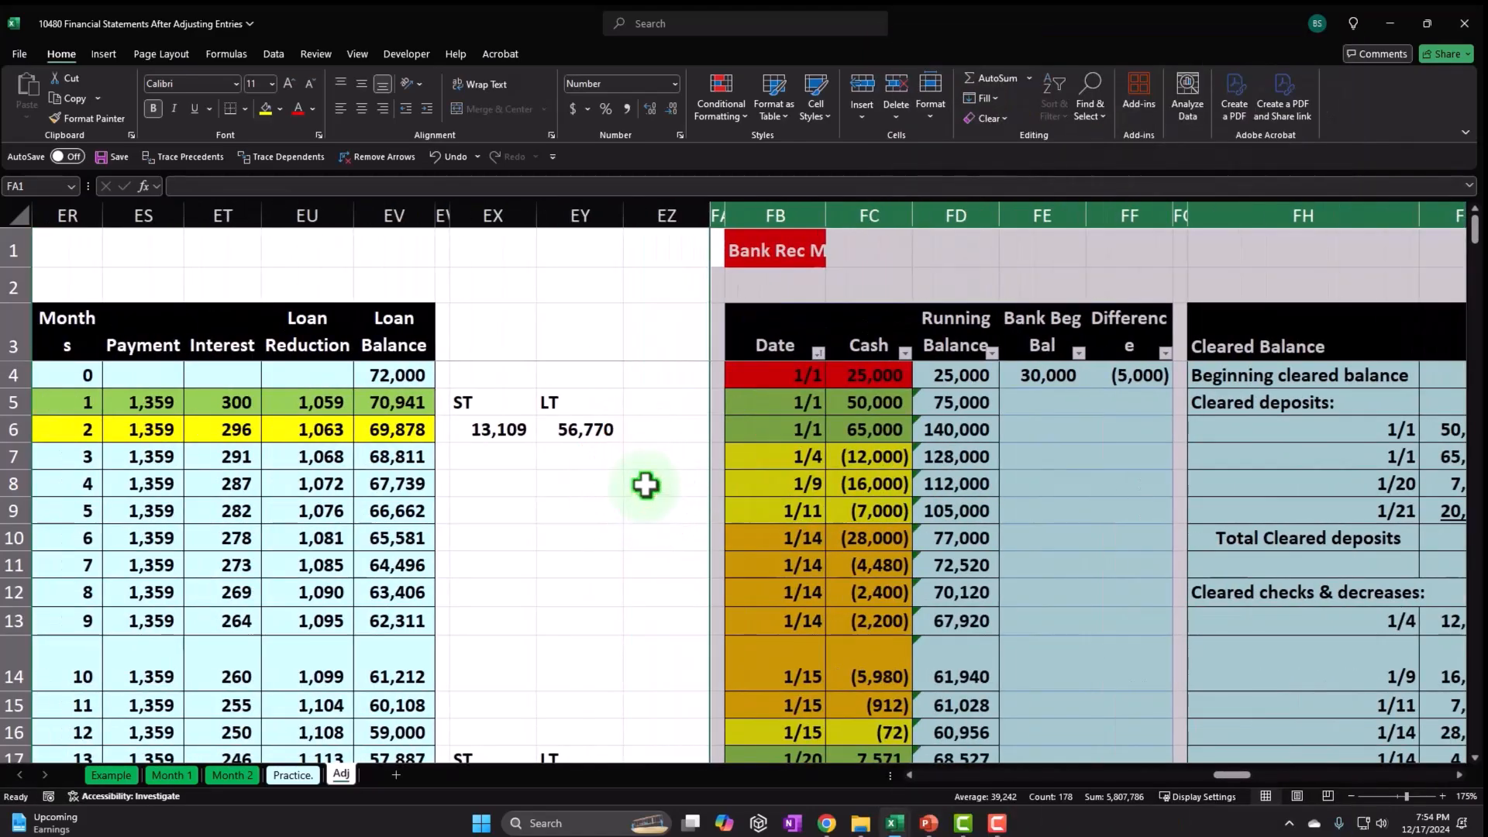
left_click(646, 485)
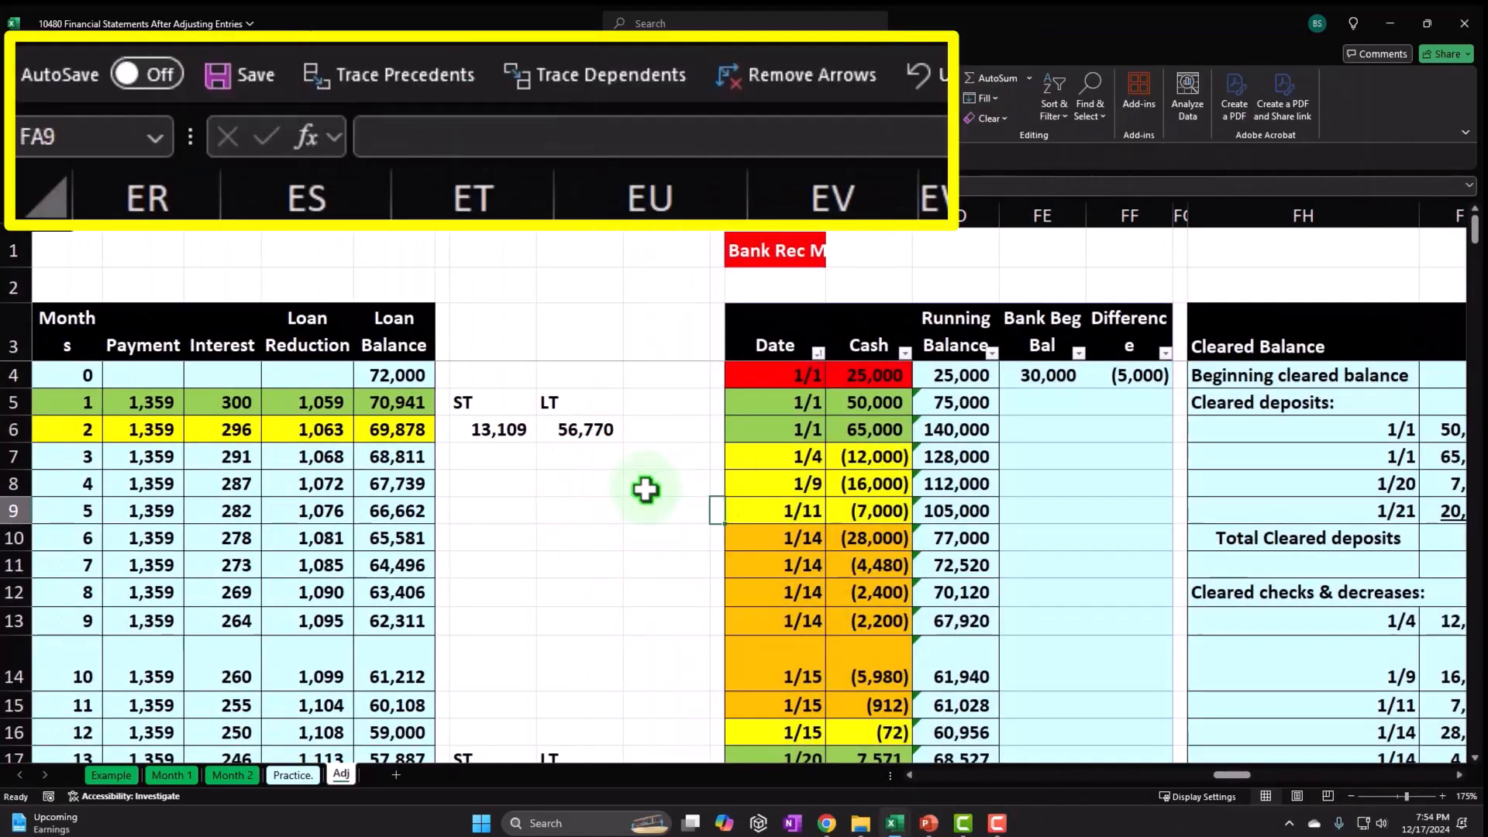
Check the moved trial balance in HA4:HB39, then select columns HD through HN.
key("Right")
key("Right")
key("Right")
key("Right")
key("Right")
key("Right")
key("Right")
key("Right")
key("Right")
key("Right")
key("Right")
key("Right")
key("Right")
key("Right")
key("Right")
key("Right")
key("Right")
key("Right")
key("Right")
key("Right")
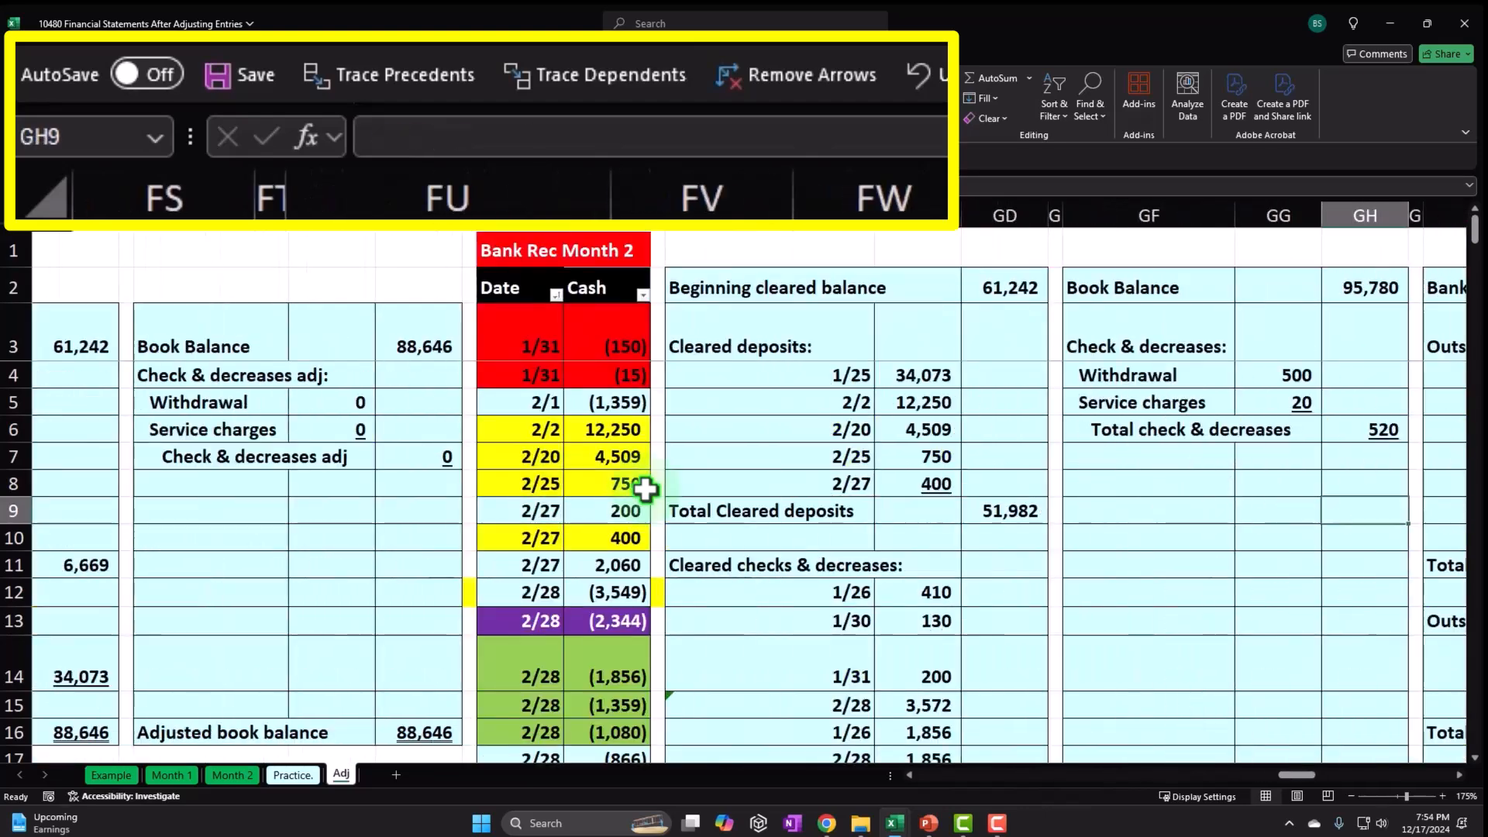
key("Right")
key("Right")
key("Right")
key("Right")
key("Right")
key("Right")
key("Right")
key("Right")
key("Right")
key("Right")
key("Right")
key("Right")
key("Right")
key("Right")
key("Right")
key("Right")
key("Right")
key("Right")
key("Right")
key("Right")
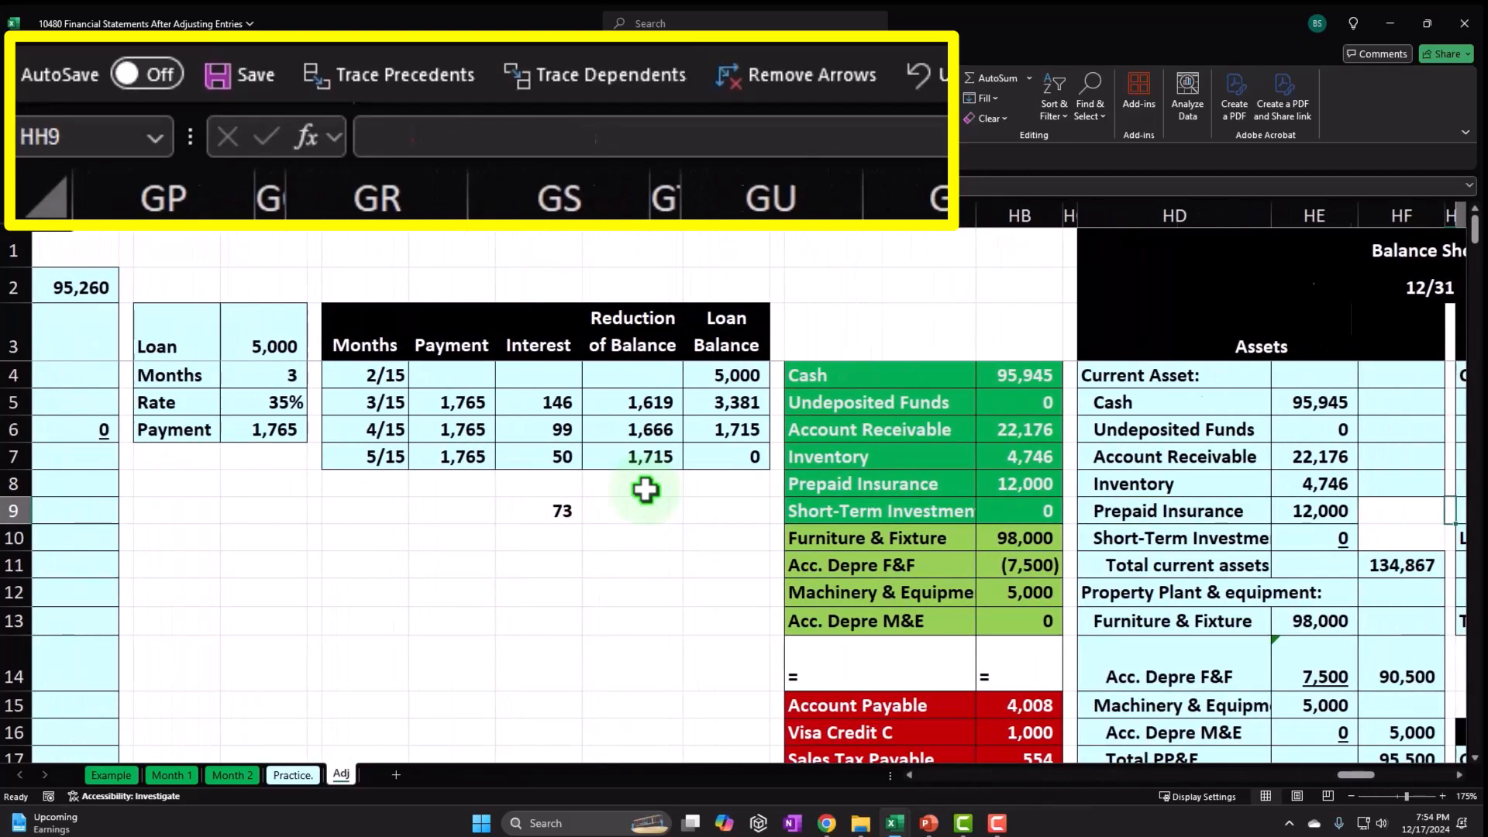
key("Right")
key("Right")
key("Right")
key("Right")
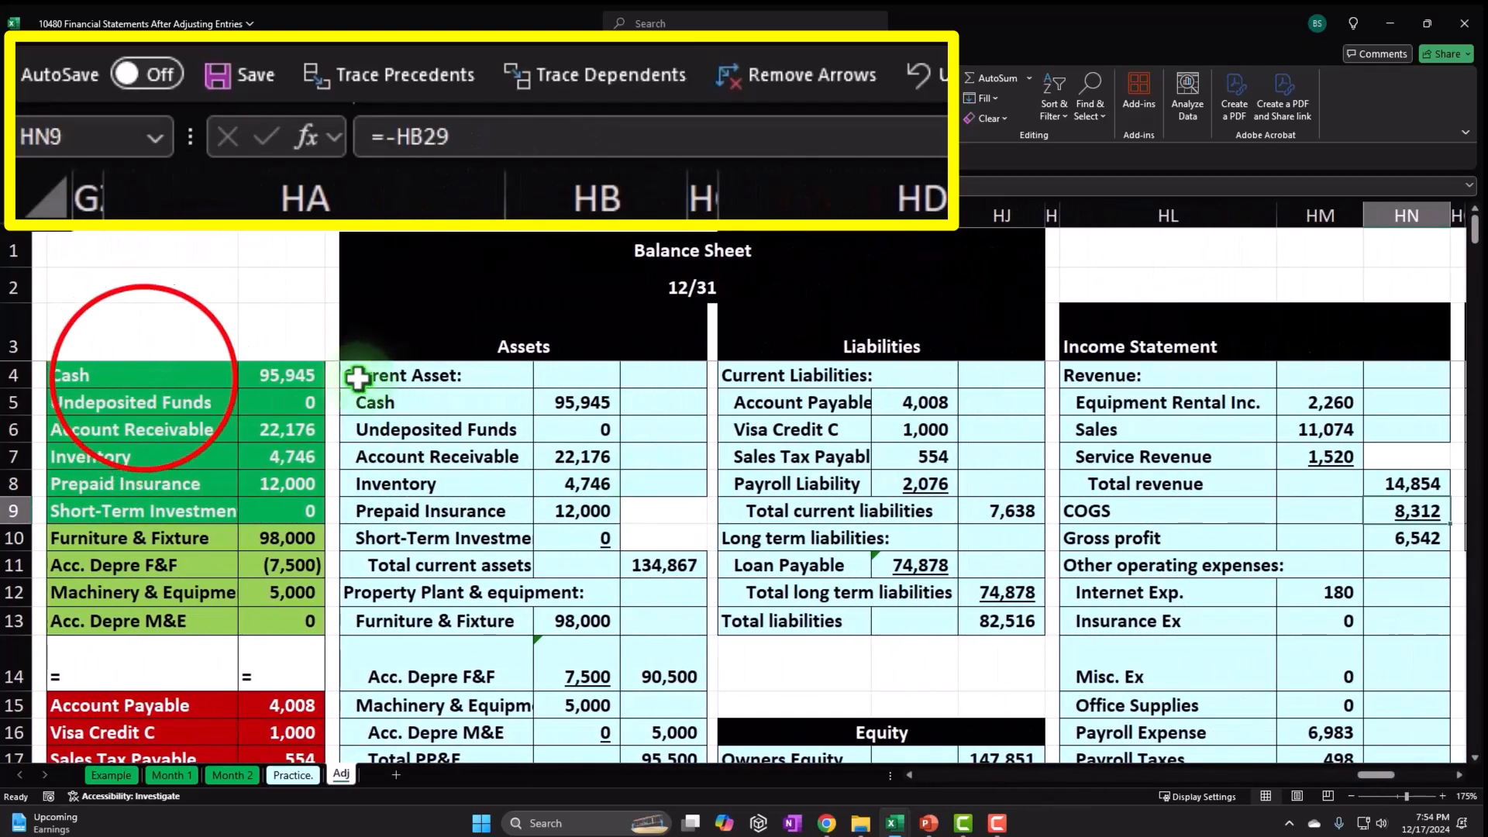
left_click_drag(133, 377, 148, 394)
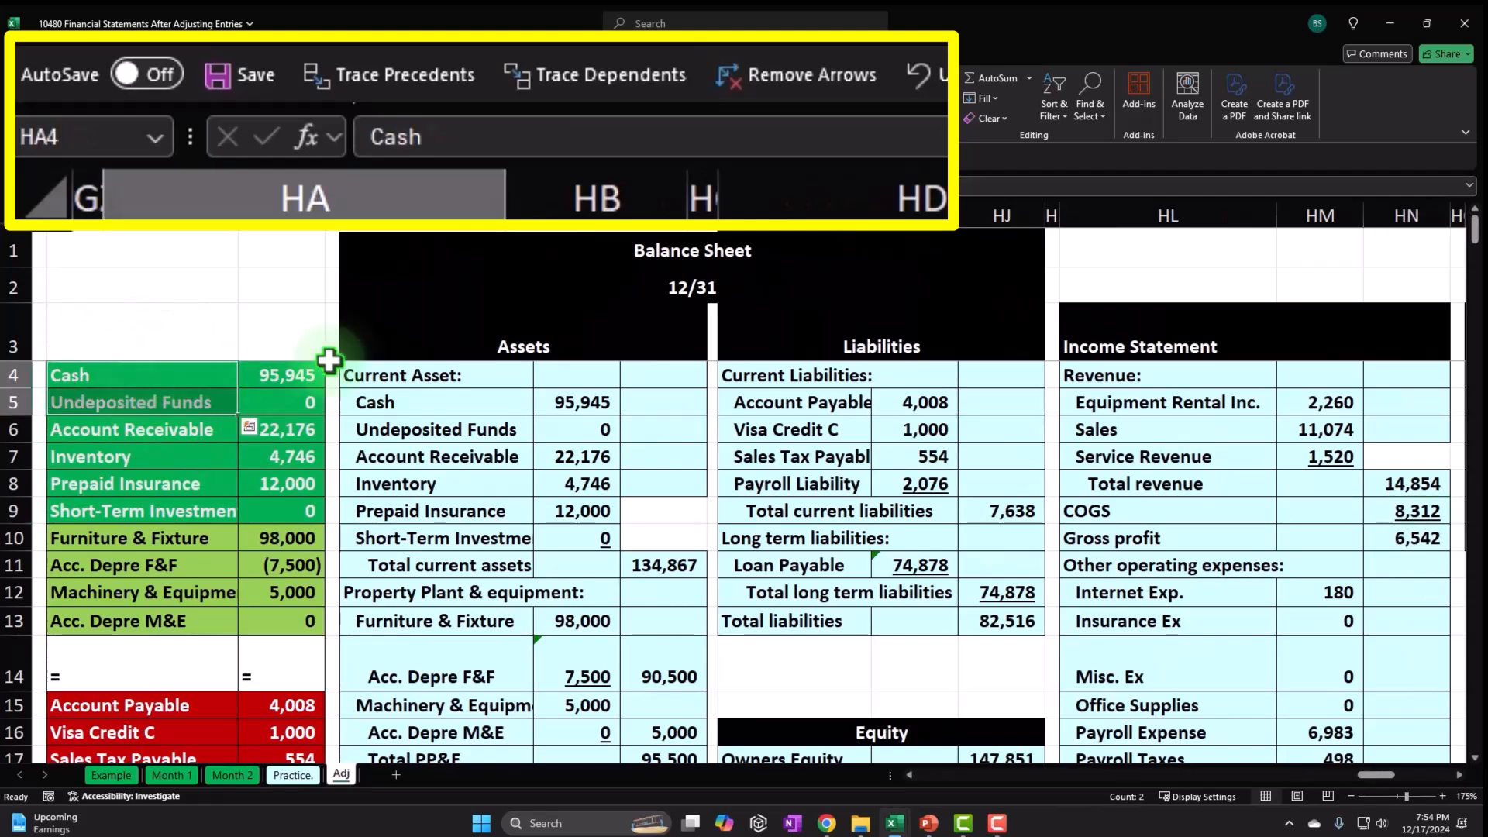
left_click_drag(133, 375, 272, 724)
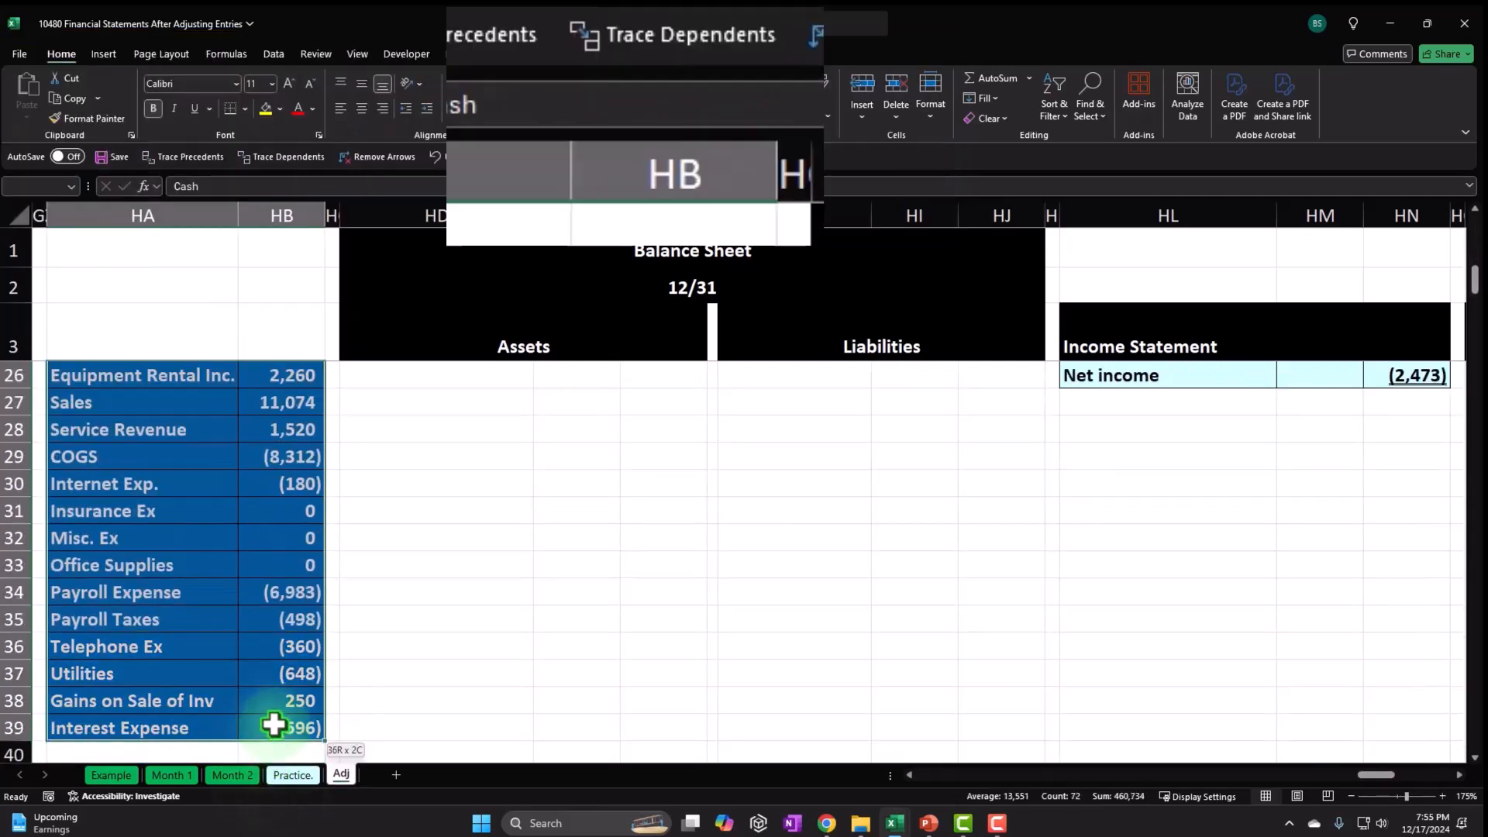
scroll(731, 574, "up", 5)
scroll(734, 574, "up", 2)
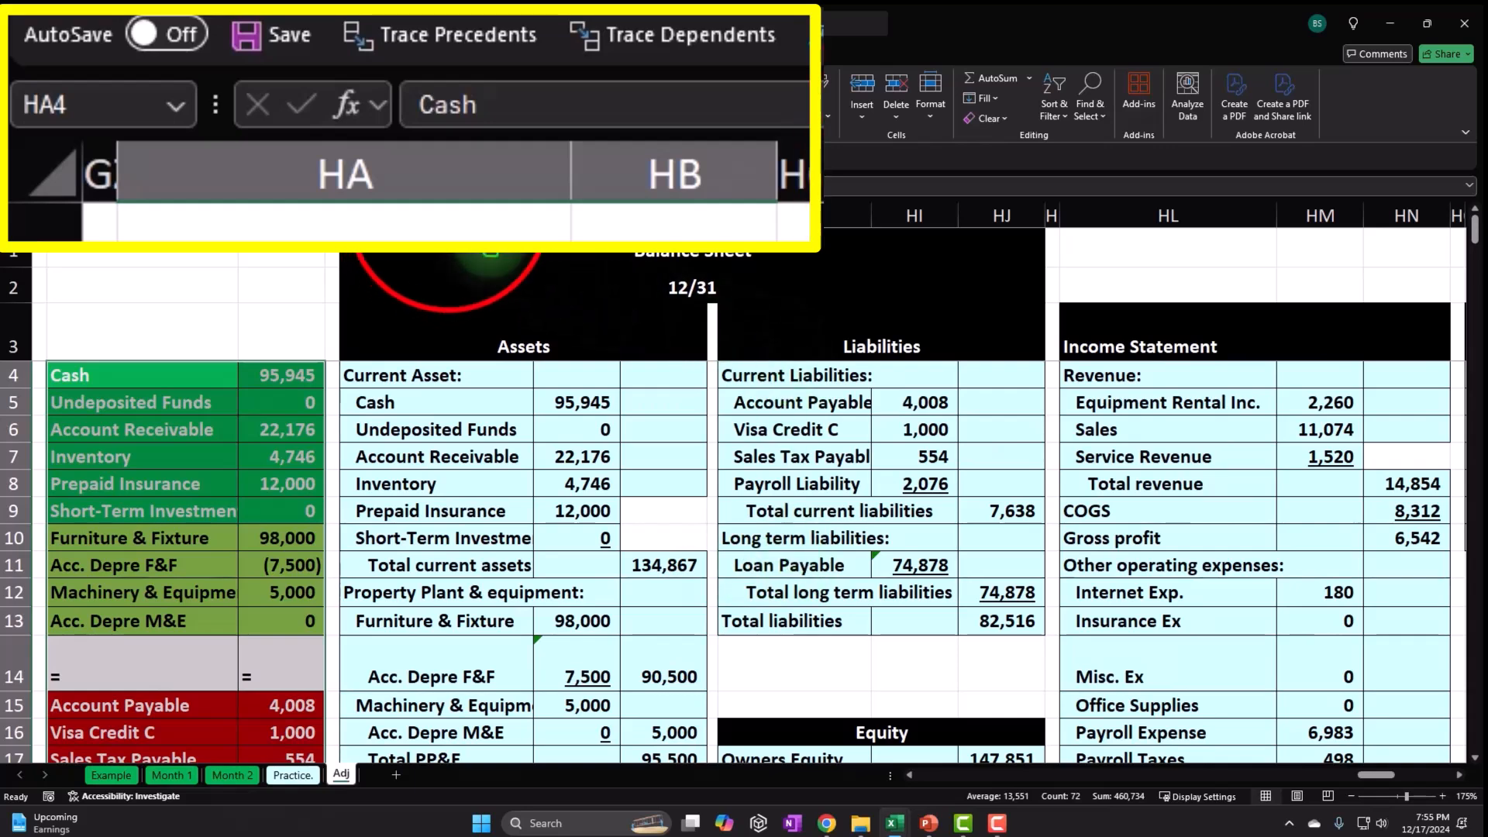
left_click_drag(434, 216, 1110, 254)
Hide the selected balance sheet through statement of equity columns.
right_click(608, 470)
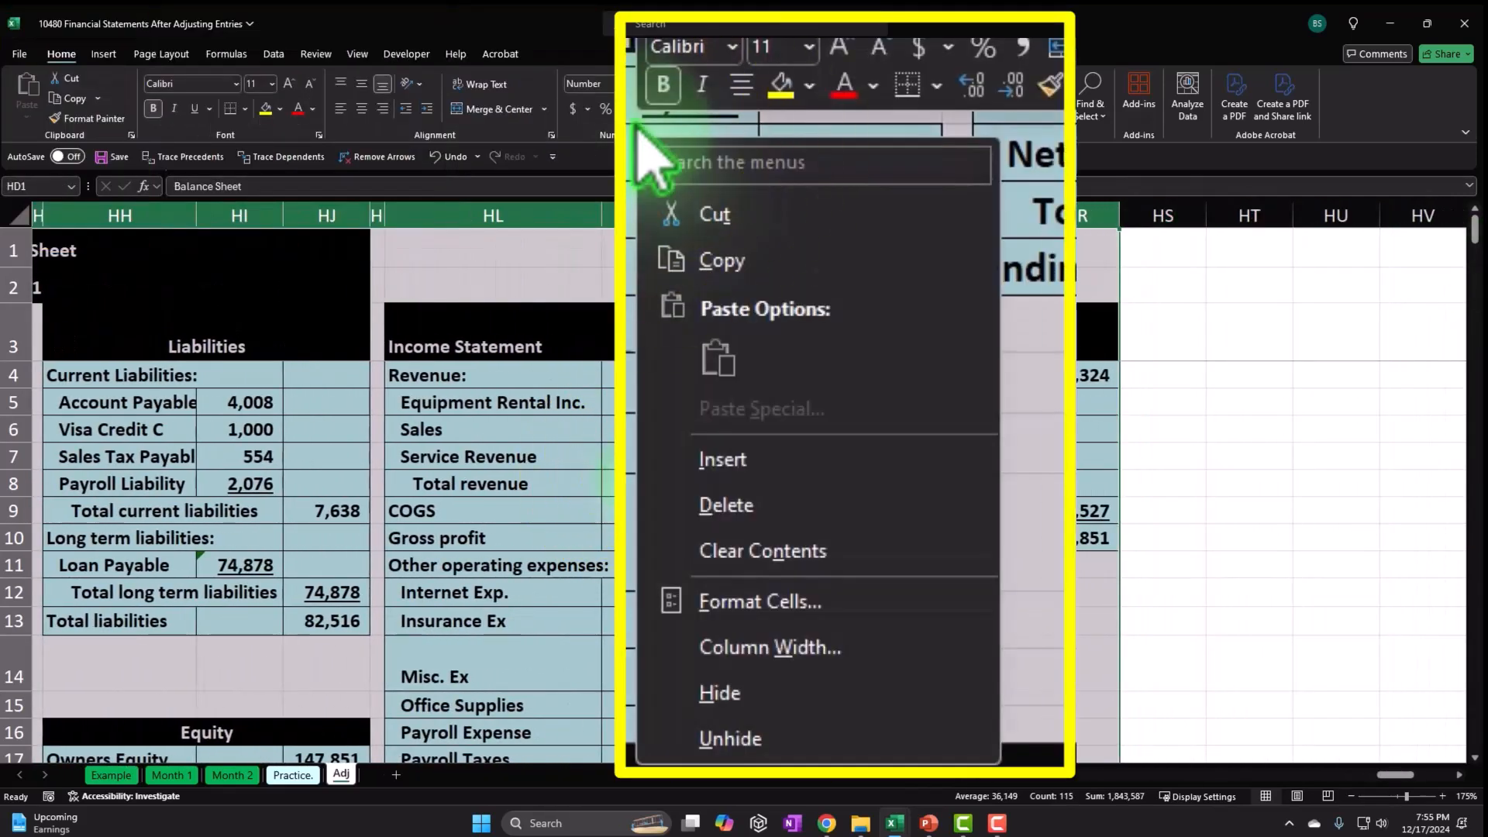
left_click(756, 692)
left_click(908, 774)
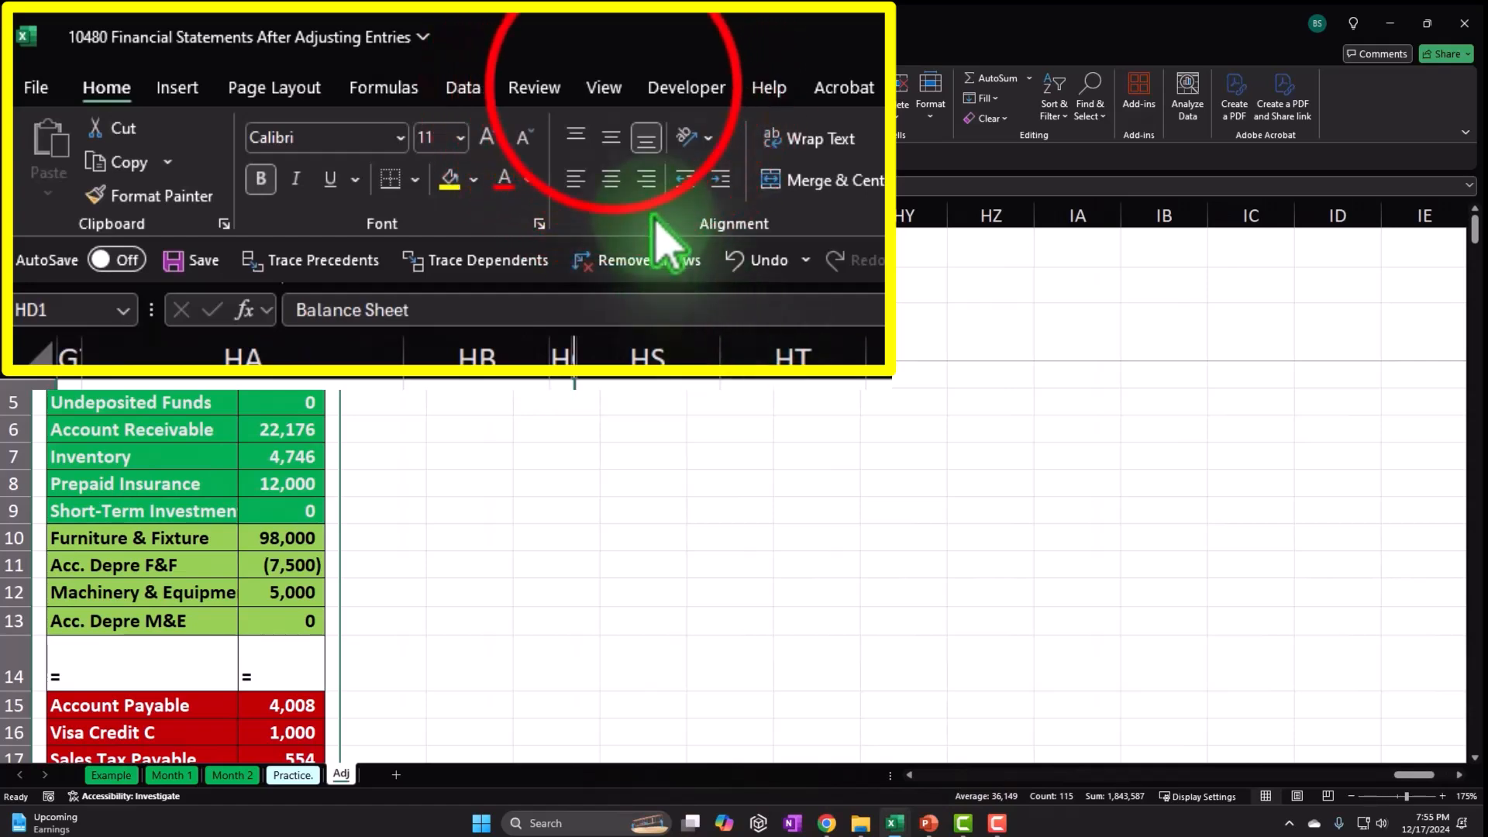
Choose Unfreeze Panes from the View tab's Freeze Panes menu.
left_click(604, 86)
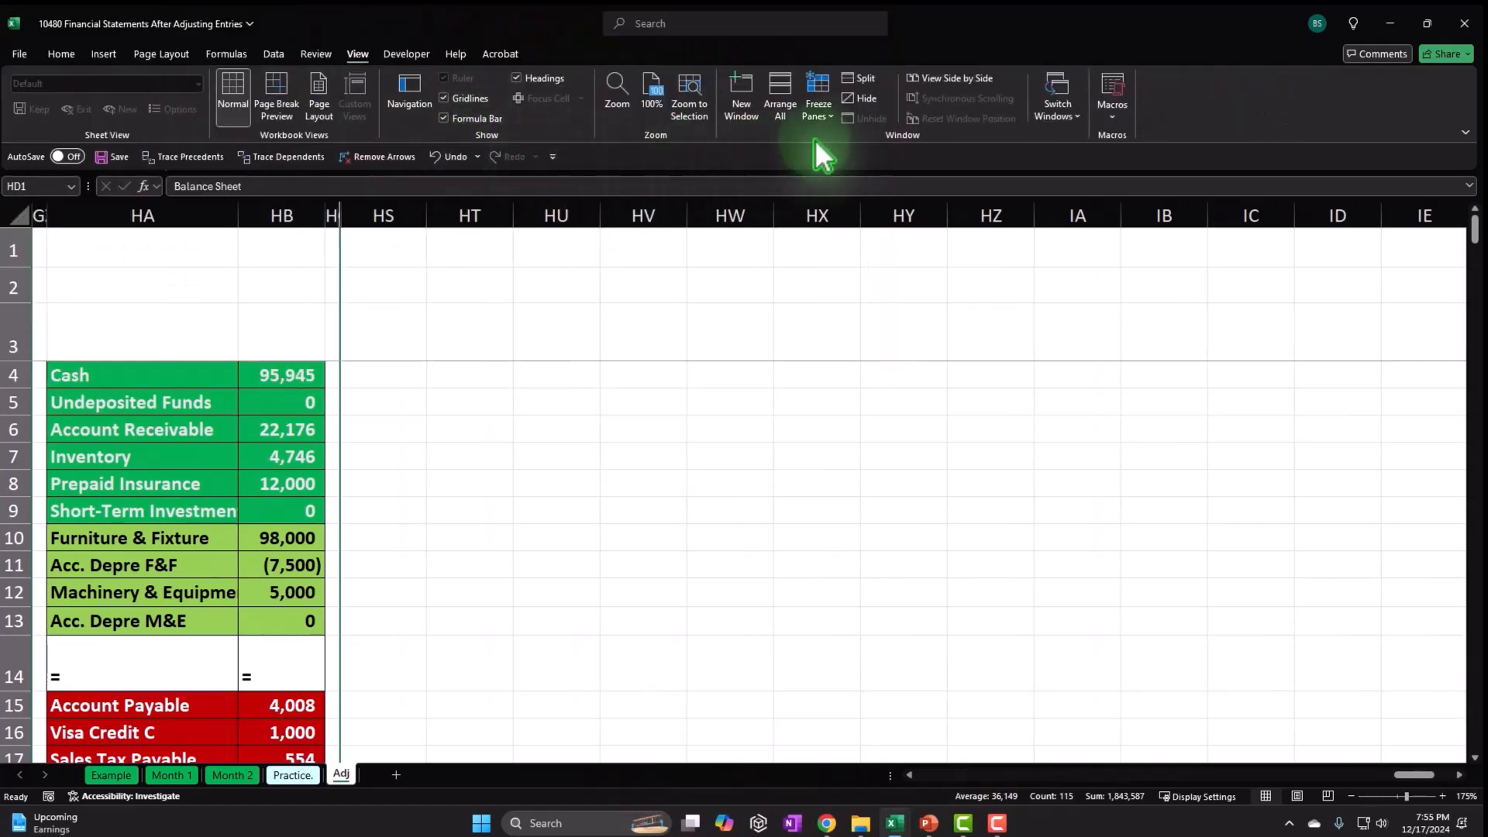
left_click(828, 118)
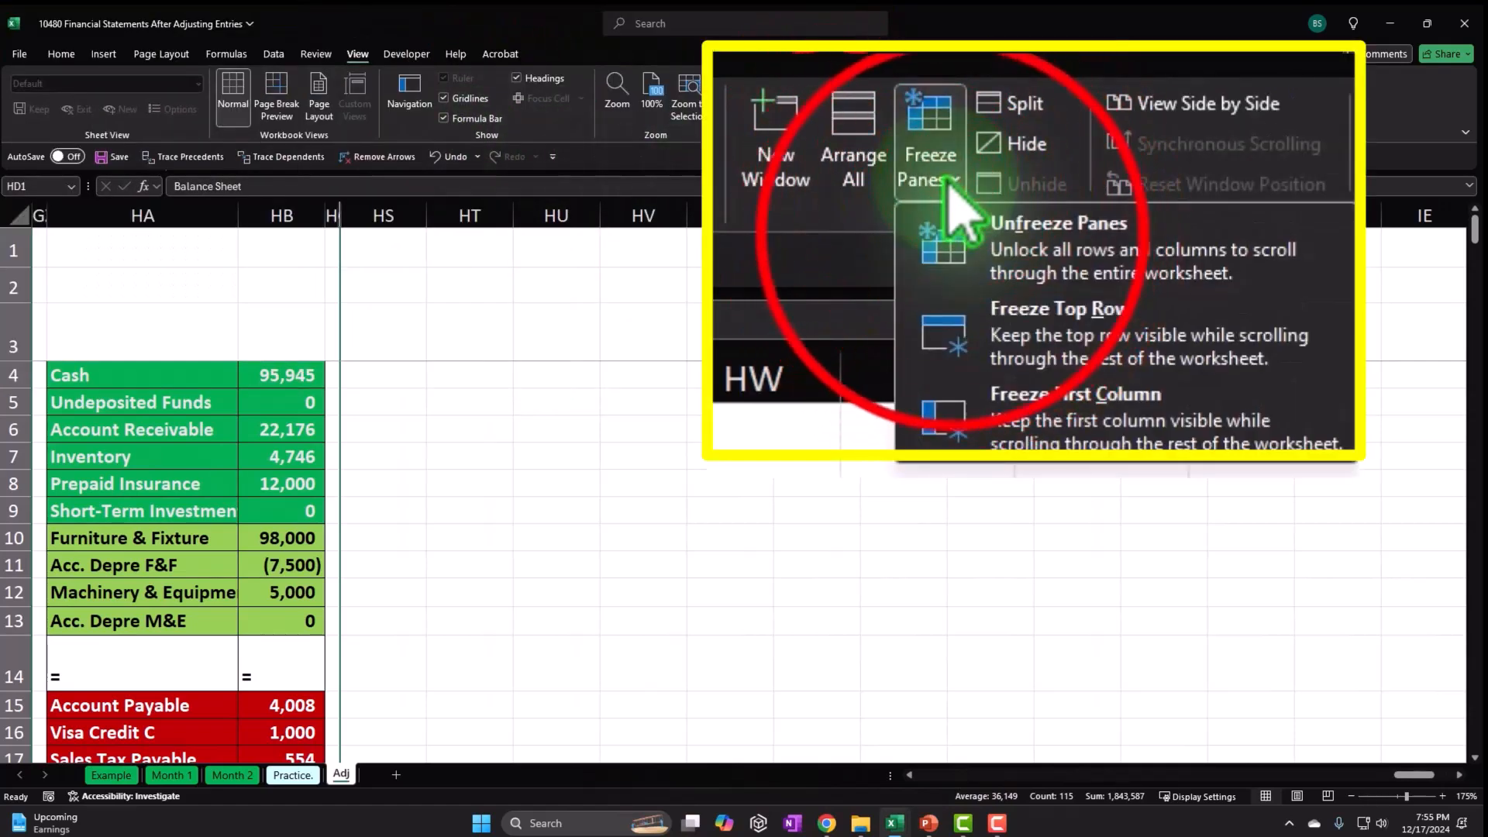
left_click(833, 146)
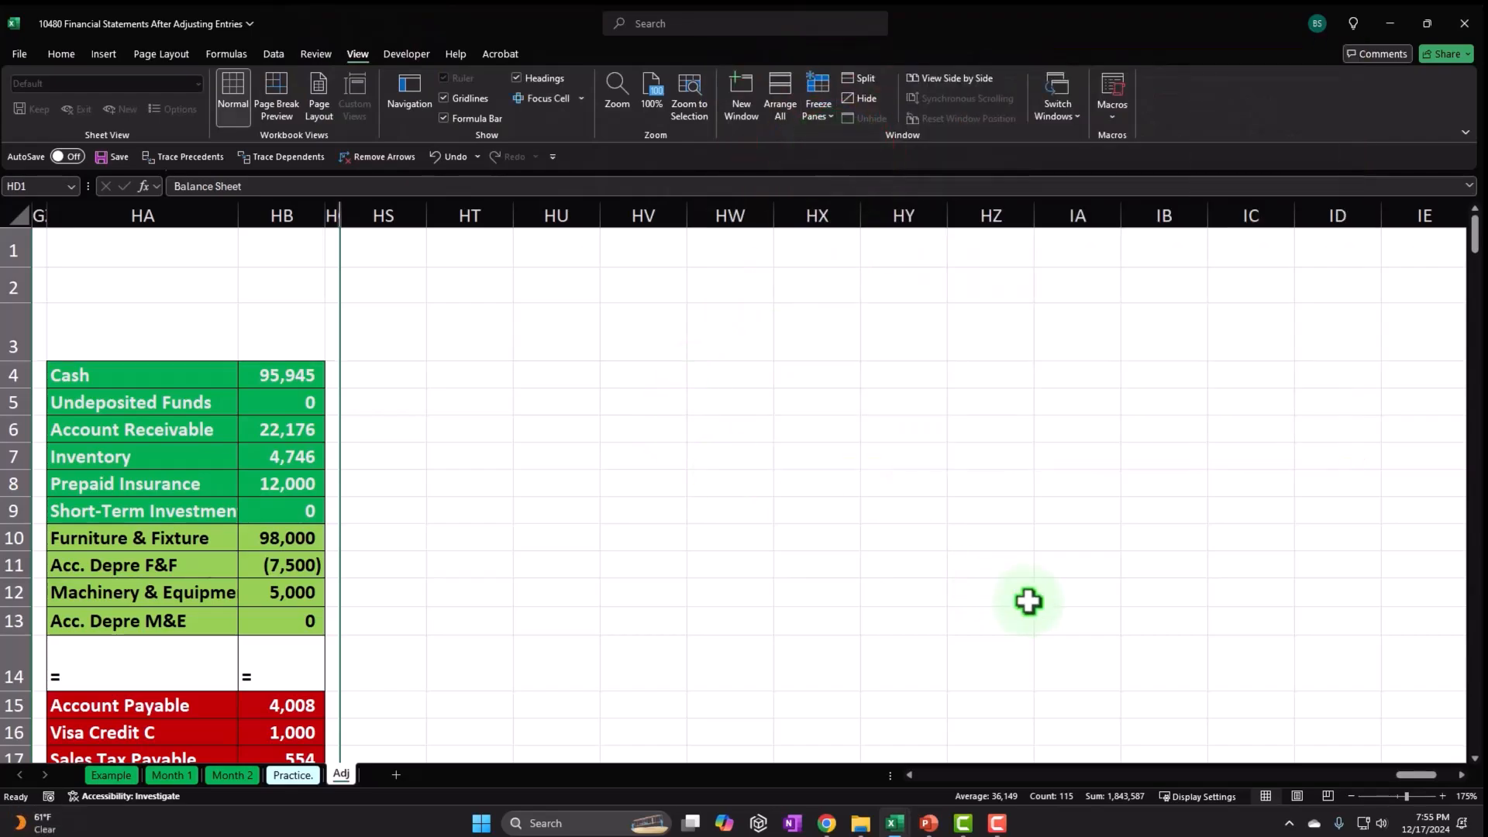
Select the account headings from Cash plus row 31 balances L31:AY31 and copy them.
left_click_drag(1412, 776, 849, 798)
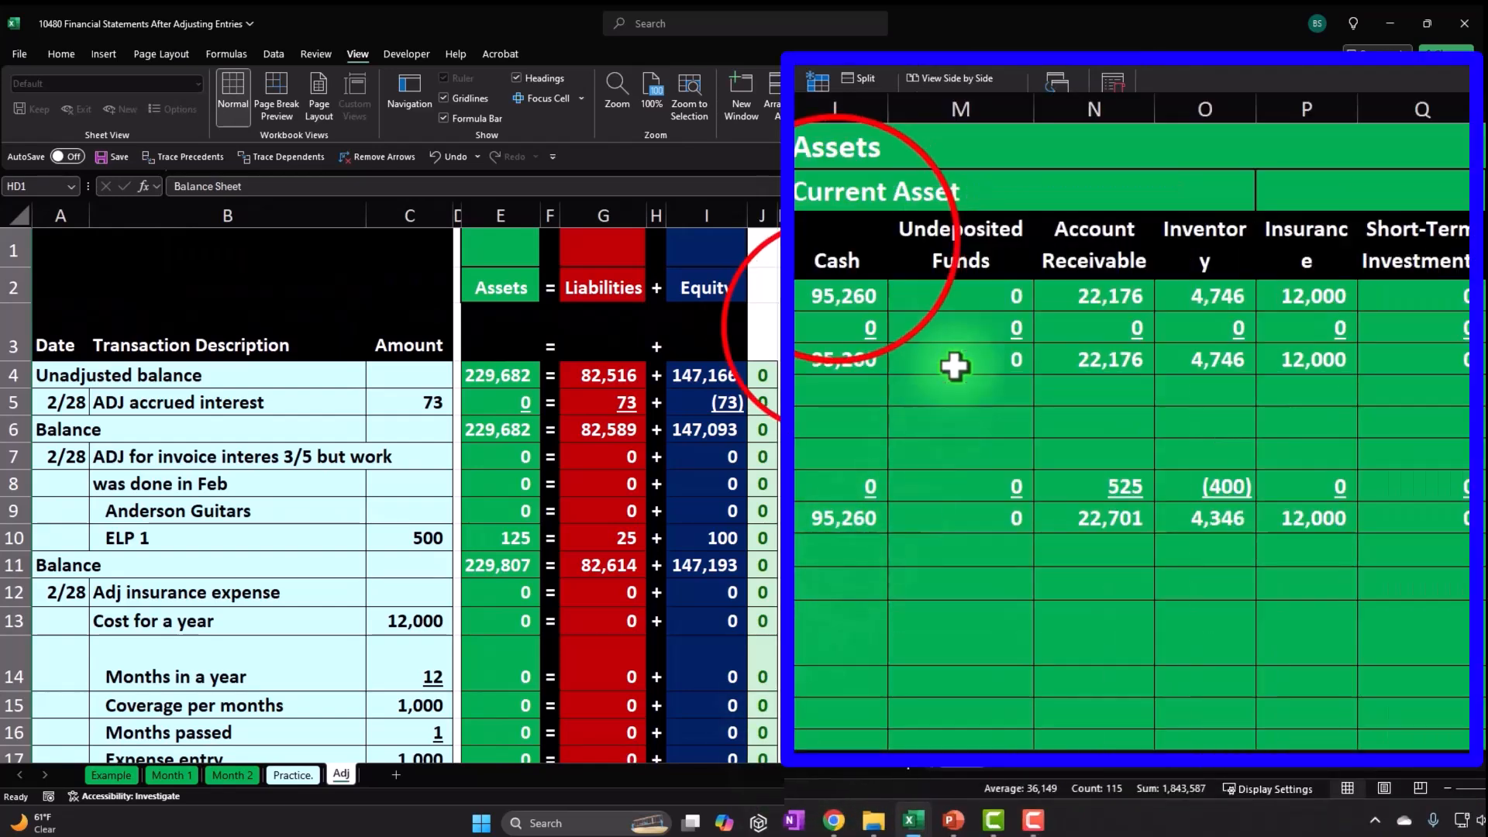
left_click_drag(847, 244, 1435, 324)
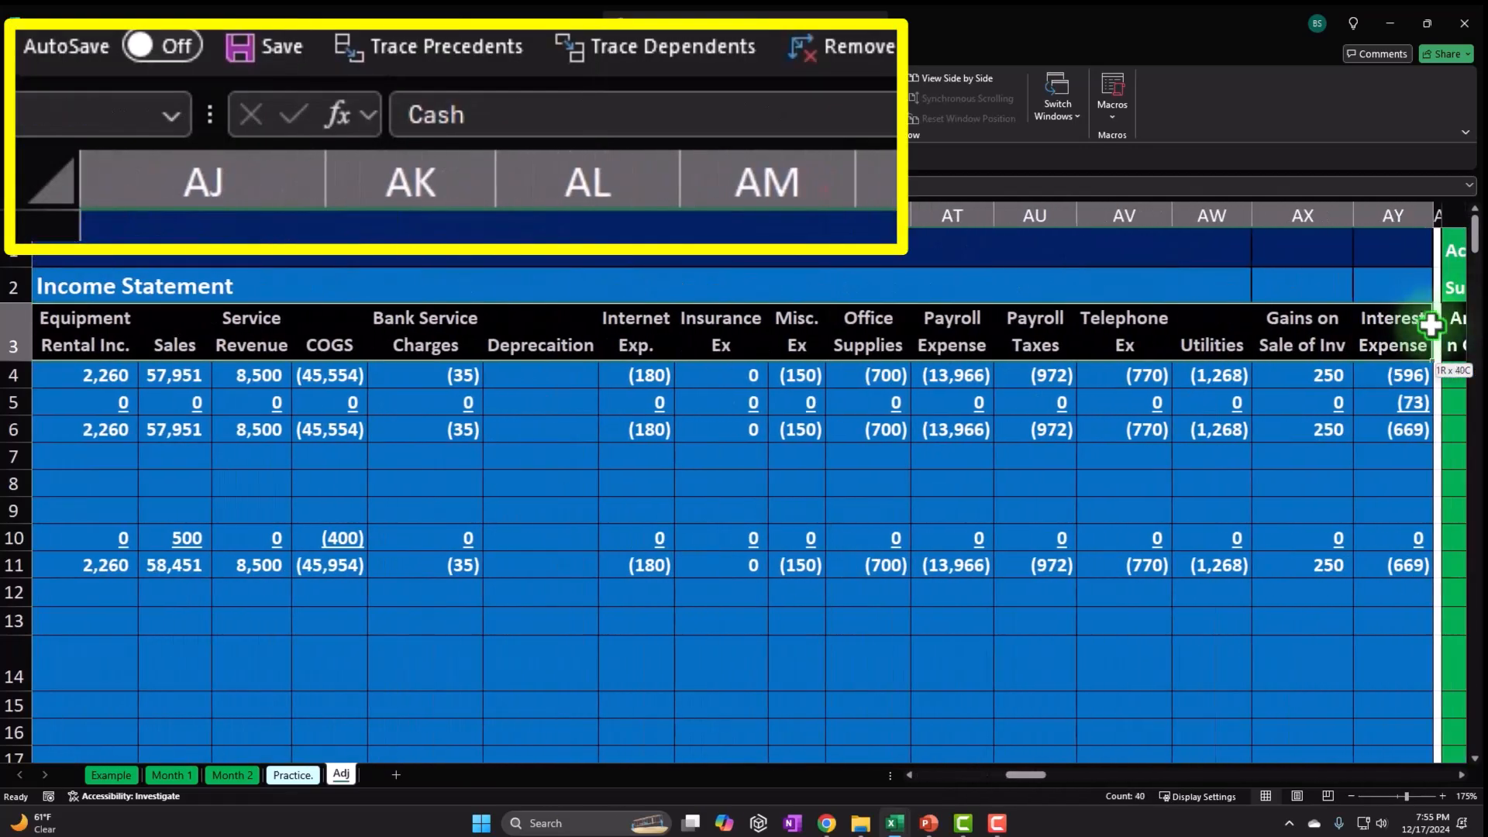
left_click_drag(1037, 775, 954, 796)
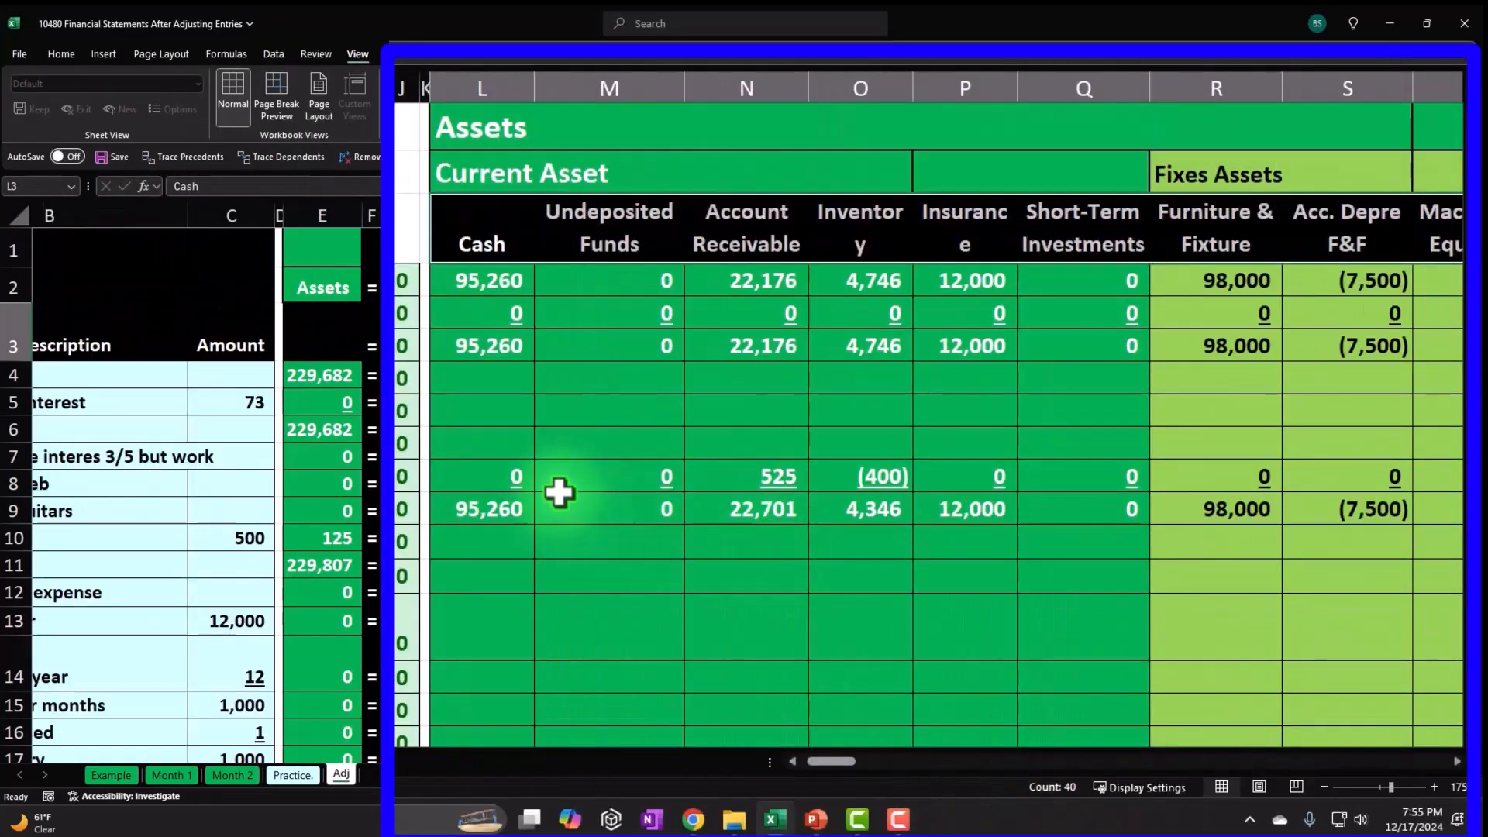
scroll(556, 484, "down", 9)
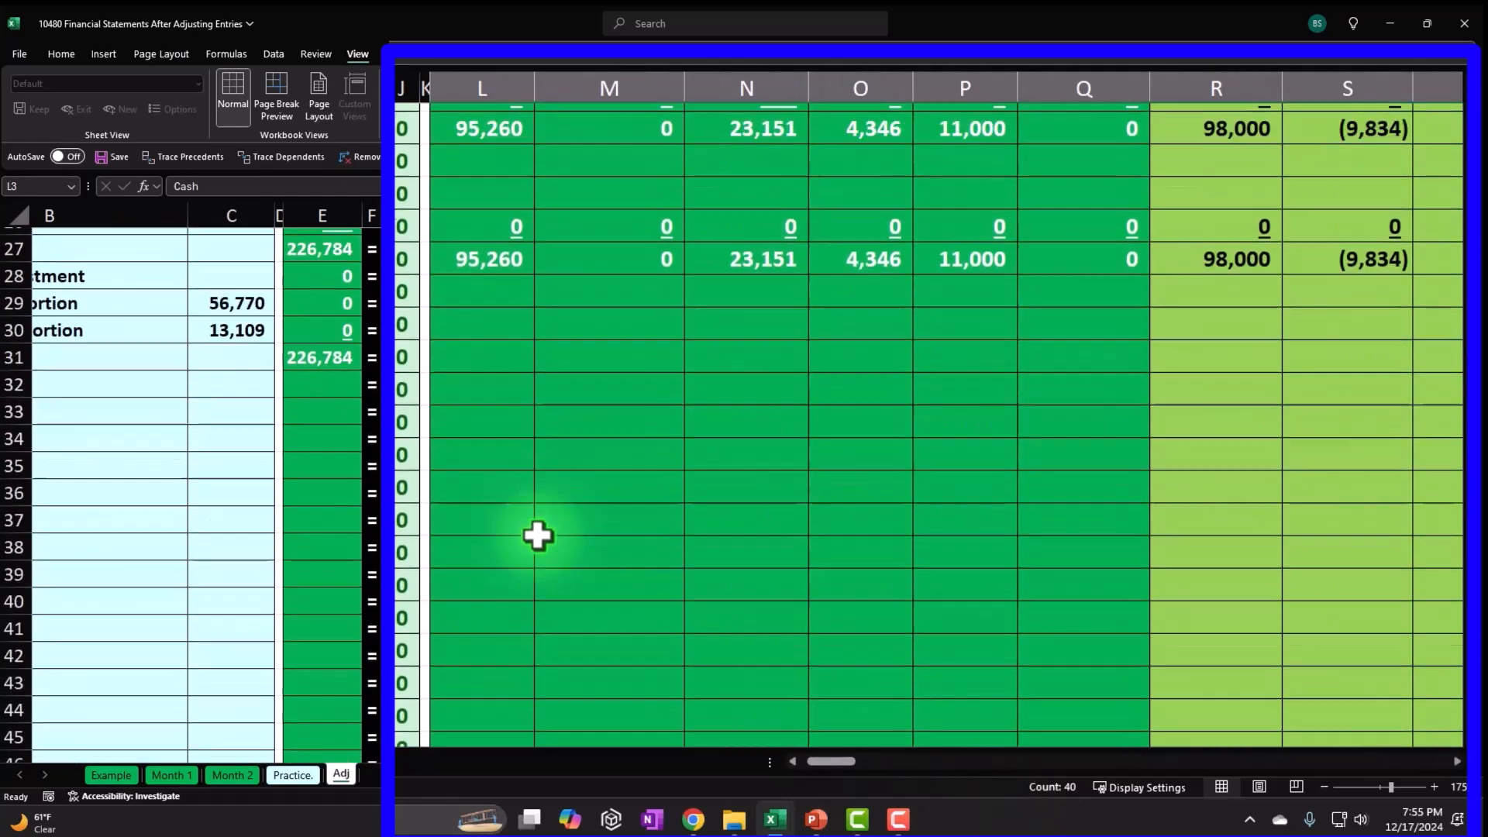
scroll(538, 535, "up", 2)
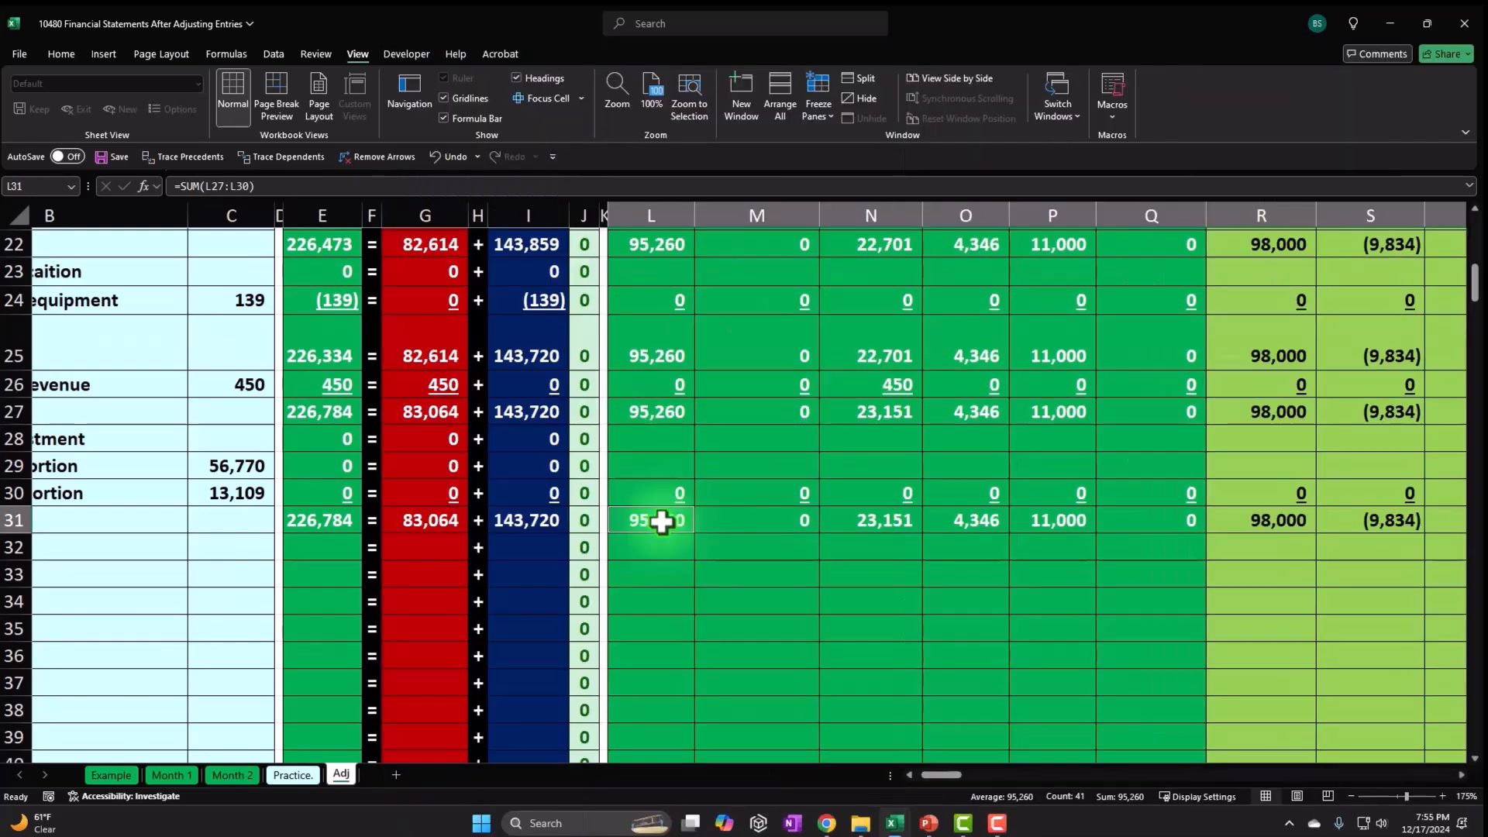
left_click_drag(664, 519, 1458, 516)
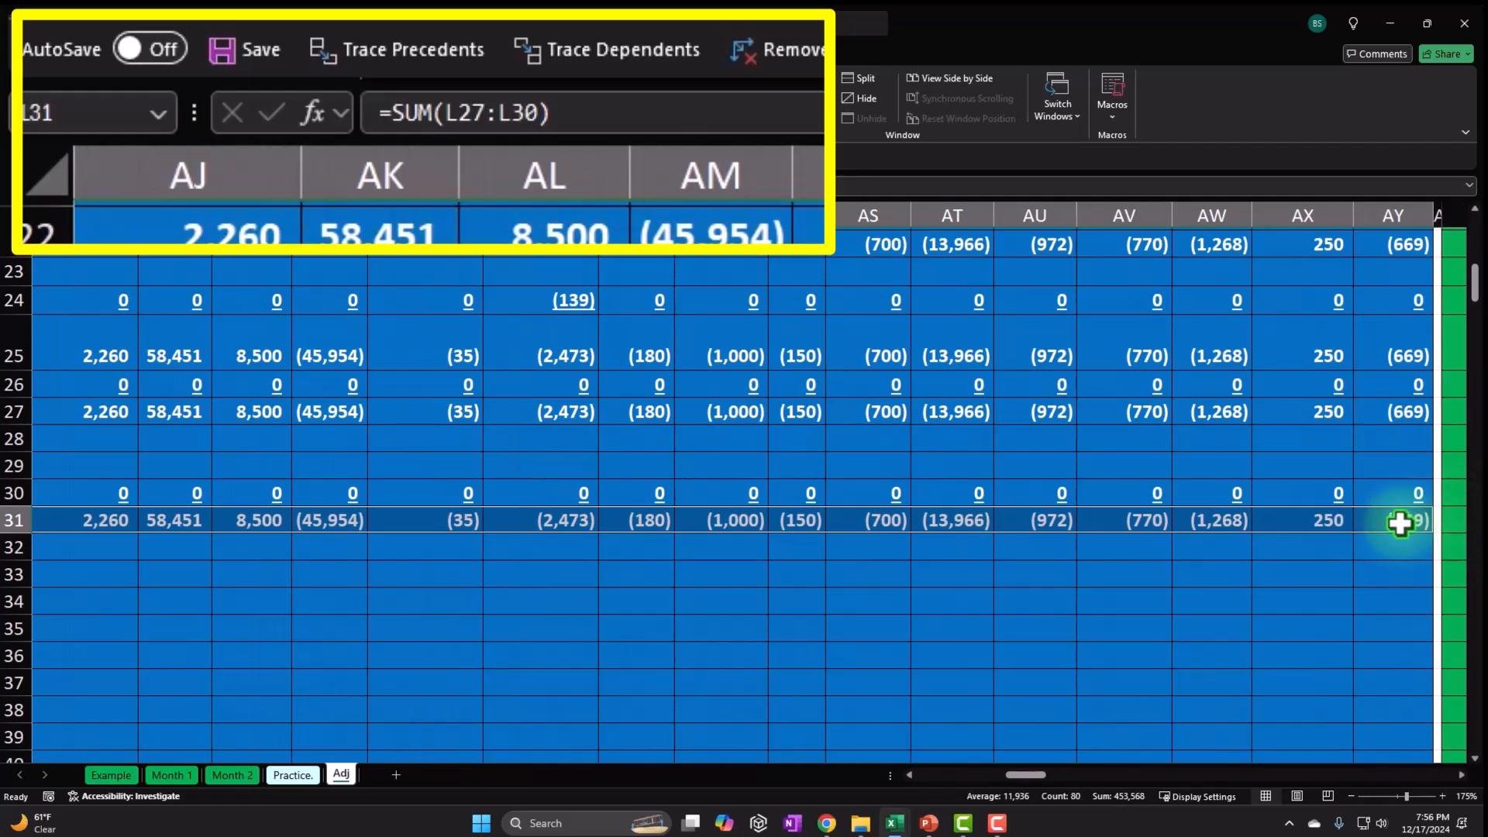
scroll(1400, 524, "up", 7)
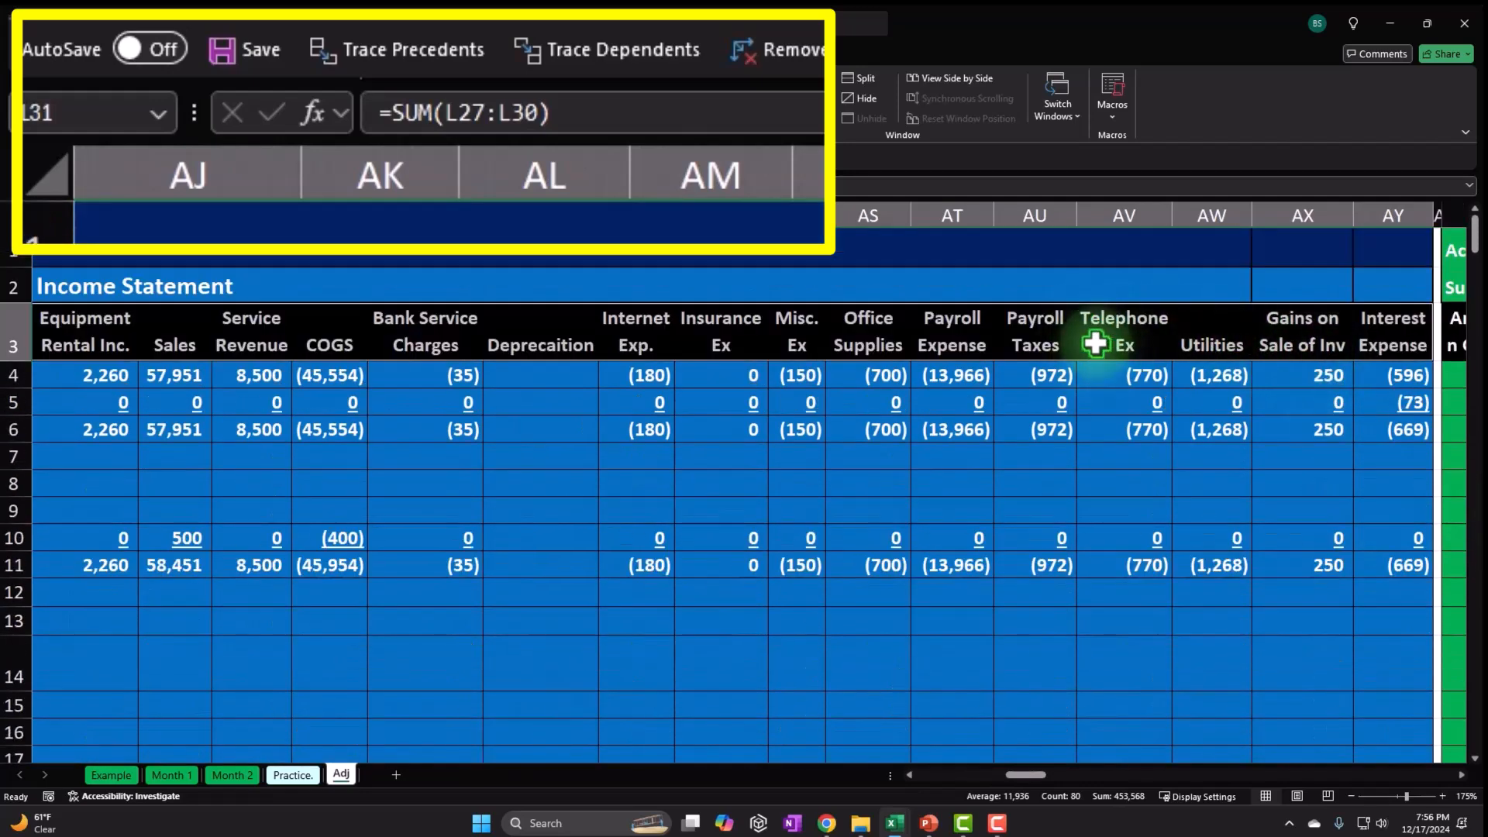
scroll(1077, 372, "down", 6)
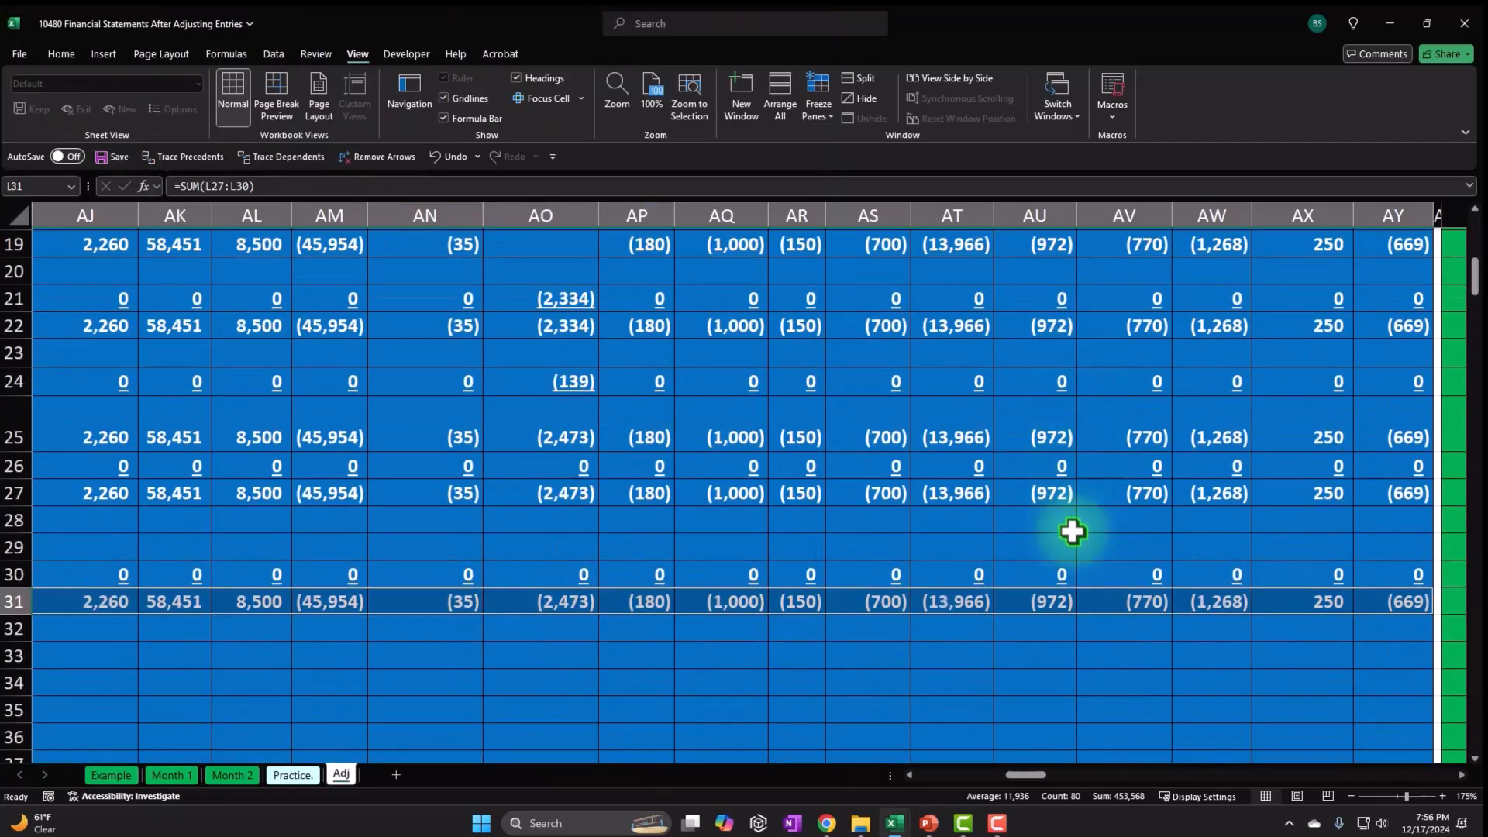
right_click(1083, 599)
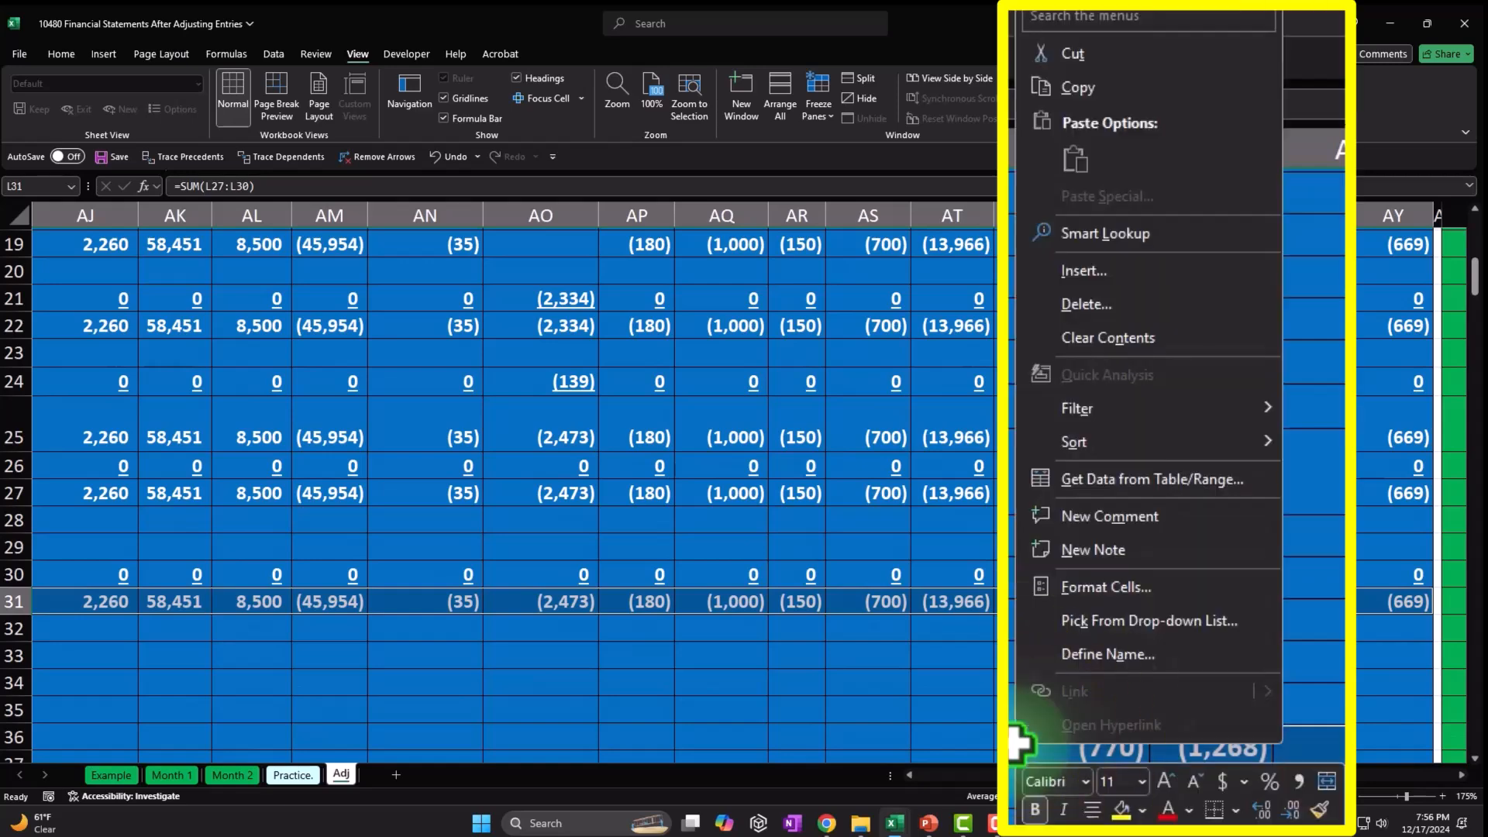
left_click(1054, 97)
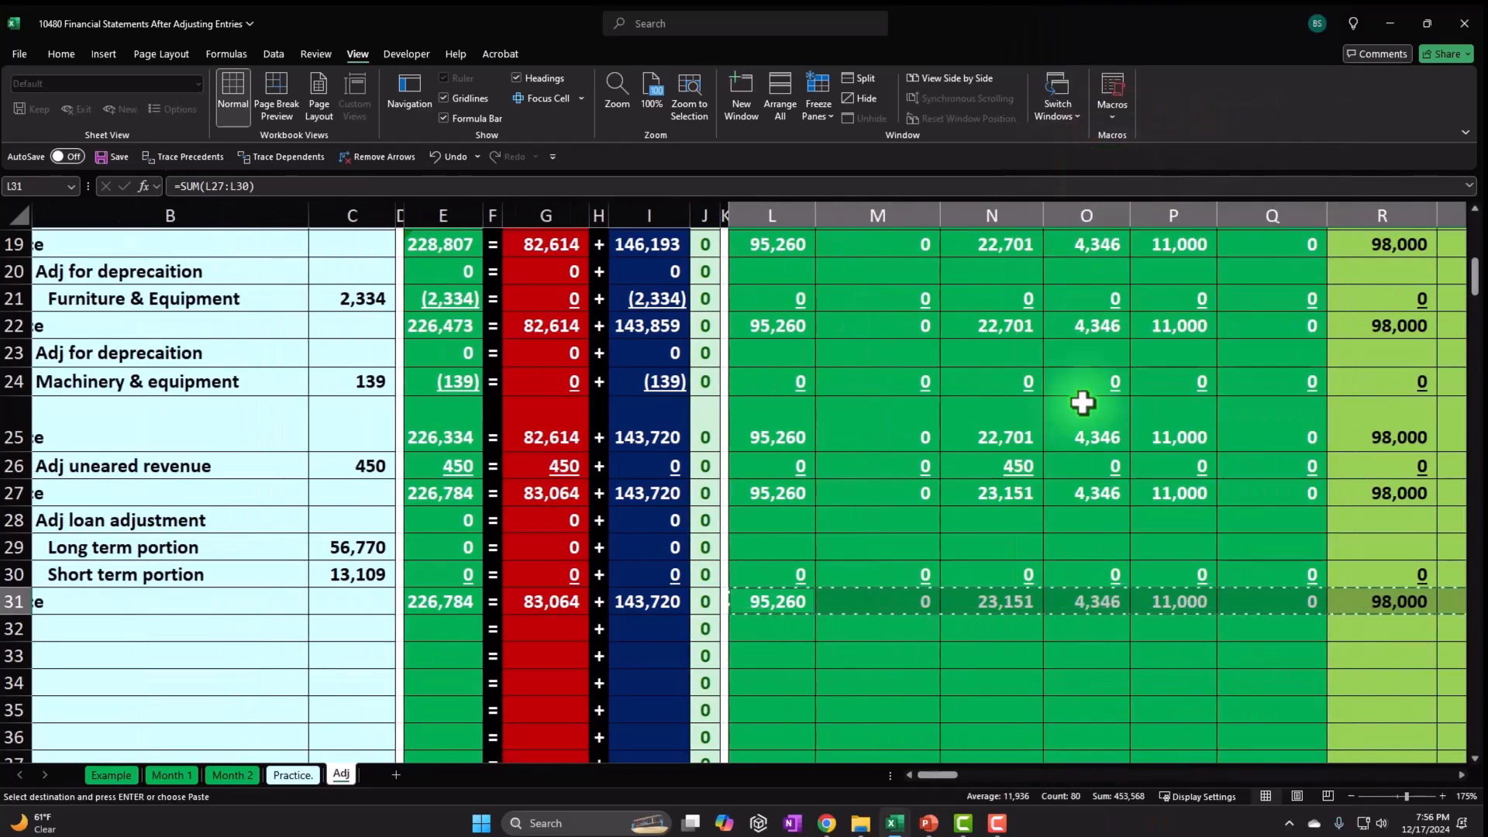
scroll(1086, 388, "up", 6)
left_click_drag(938, 773, 1411, 784)
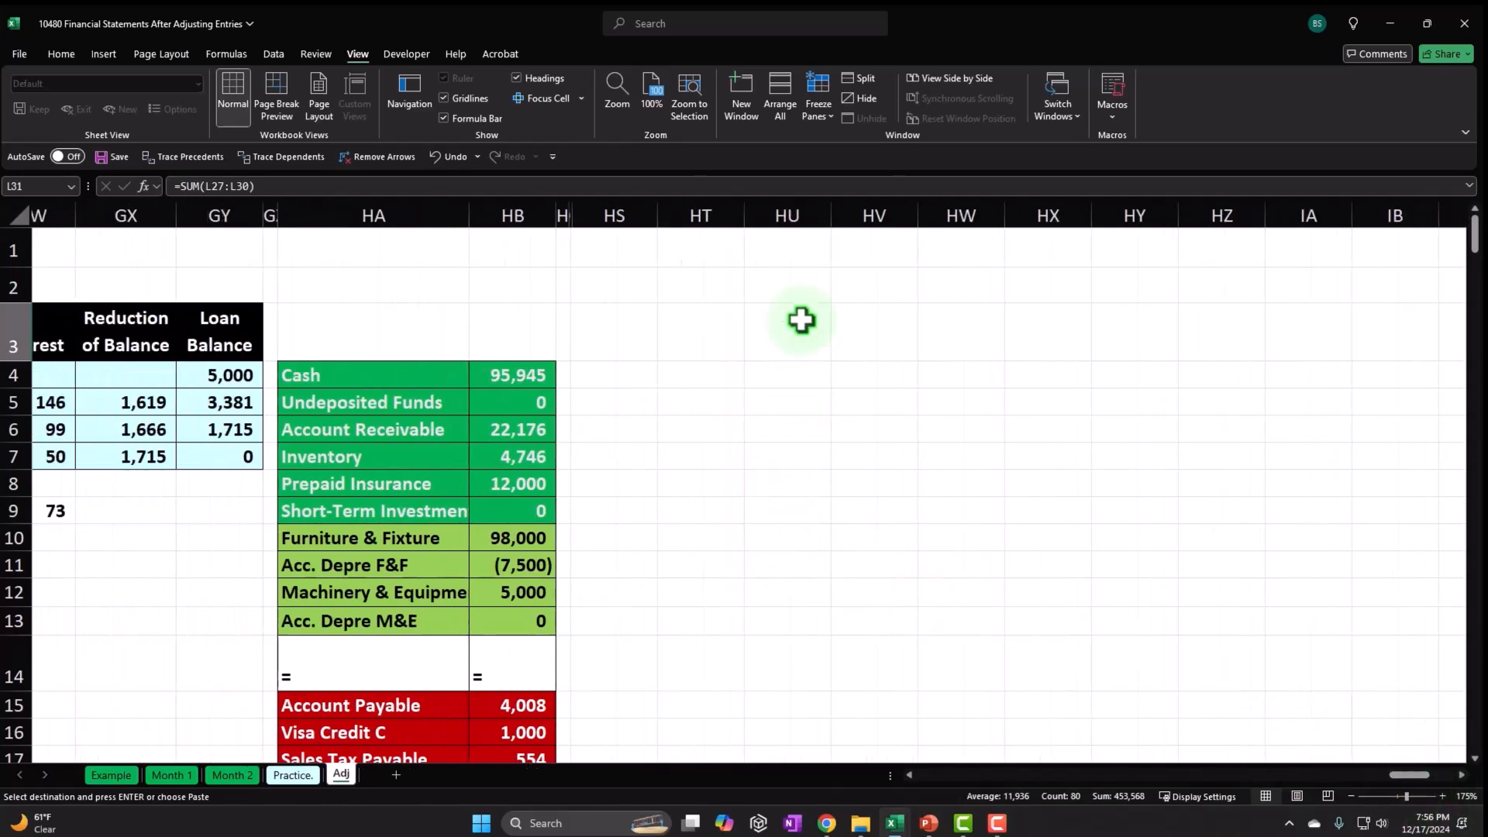
Paste the copied account names and balances as values at HU1.
left_click(799, 253)
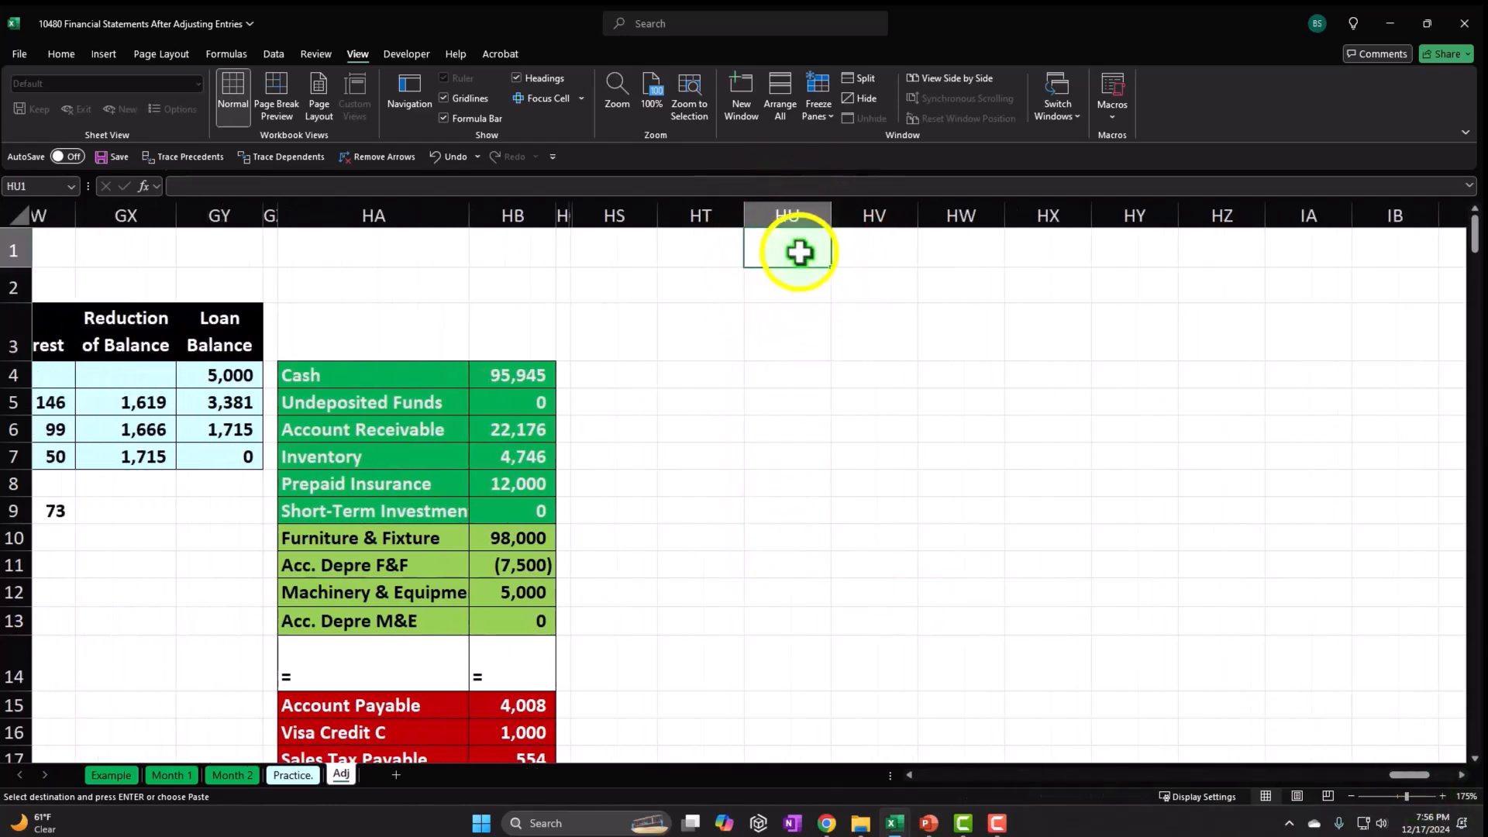
right_click(800, 253)
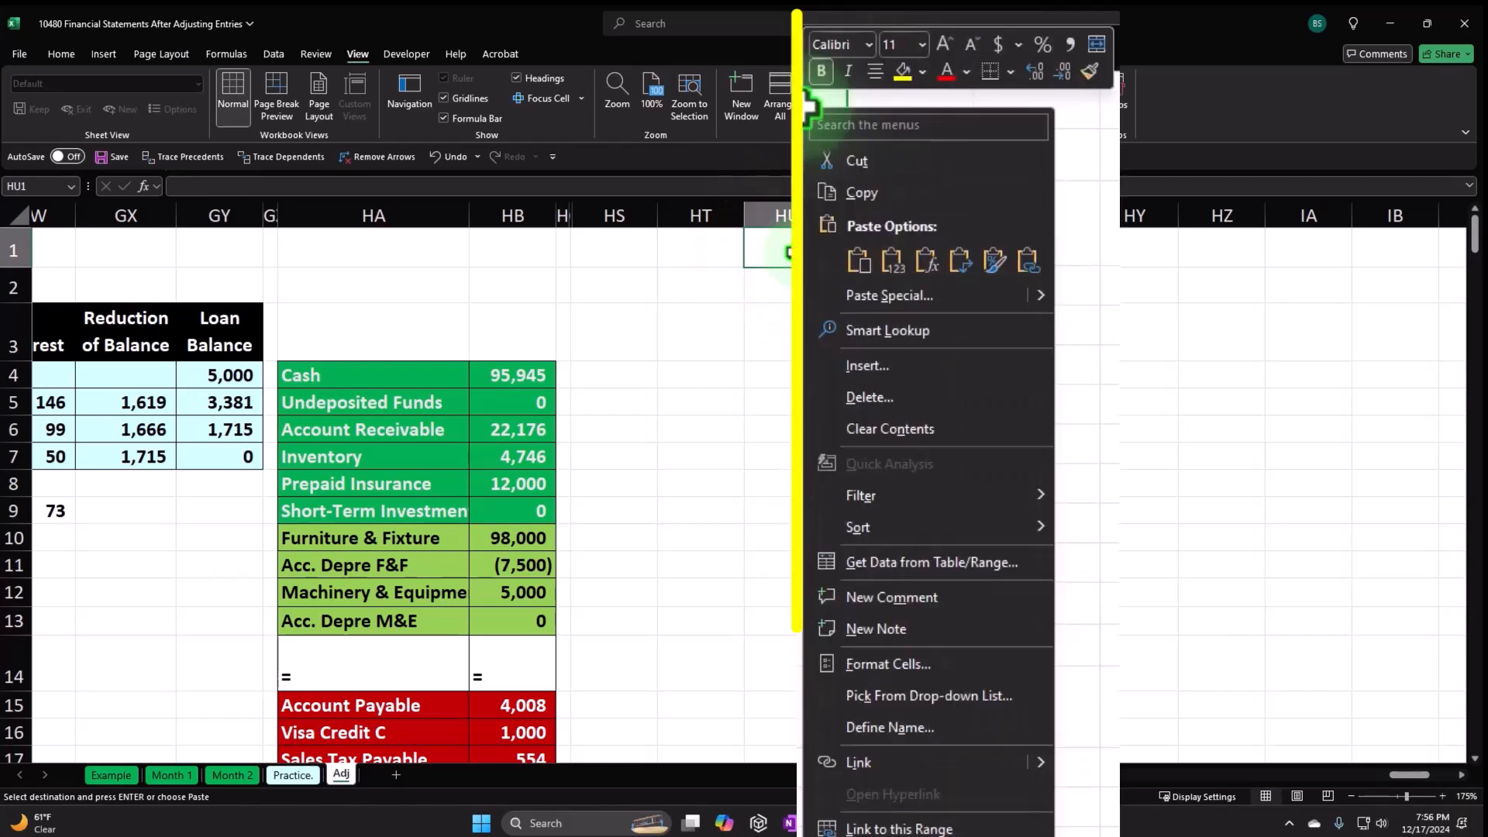
left_click(893, 262)
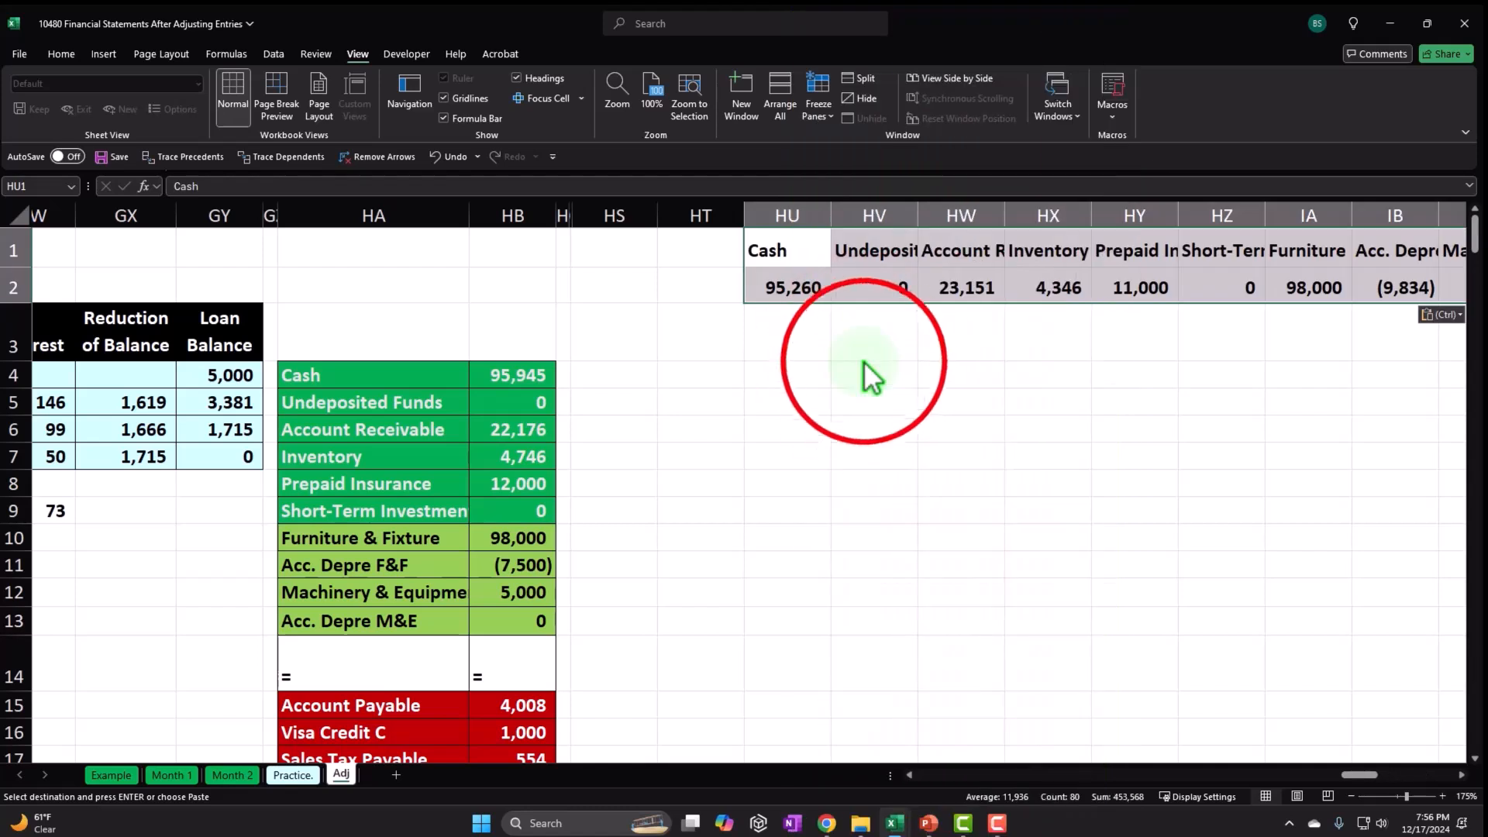
left_click(861, 369)
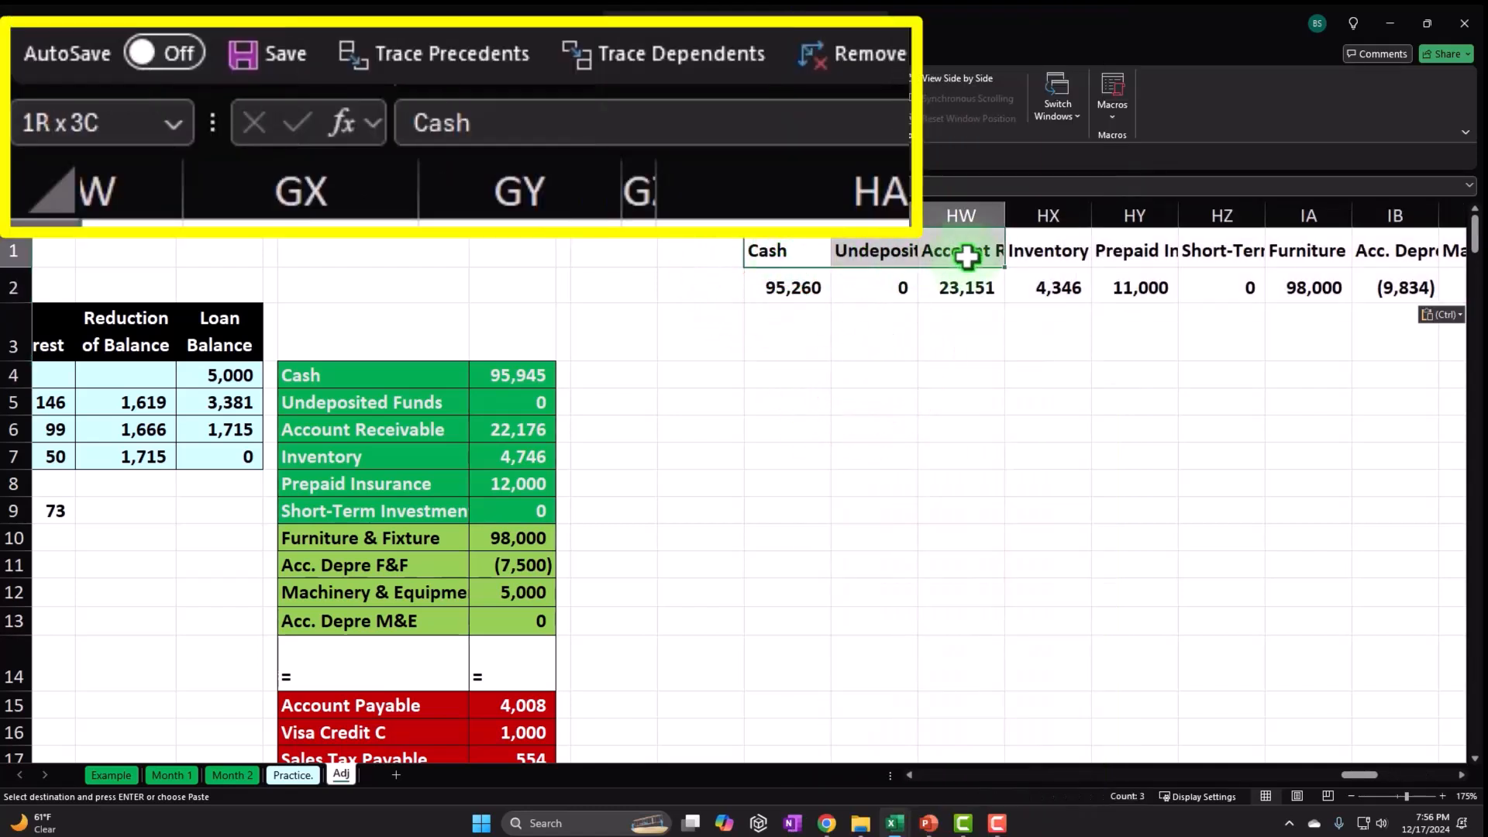
Copy the pasted row of account names starting at HU1.
left_click_drag(1451, 269, 1259, 264)
right_click(1152, 247)
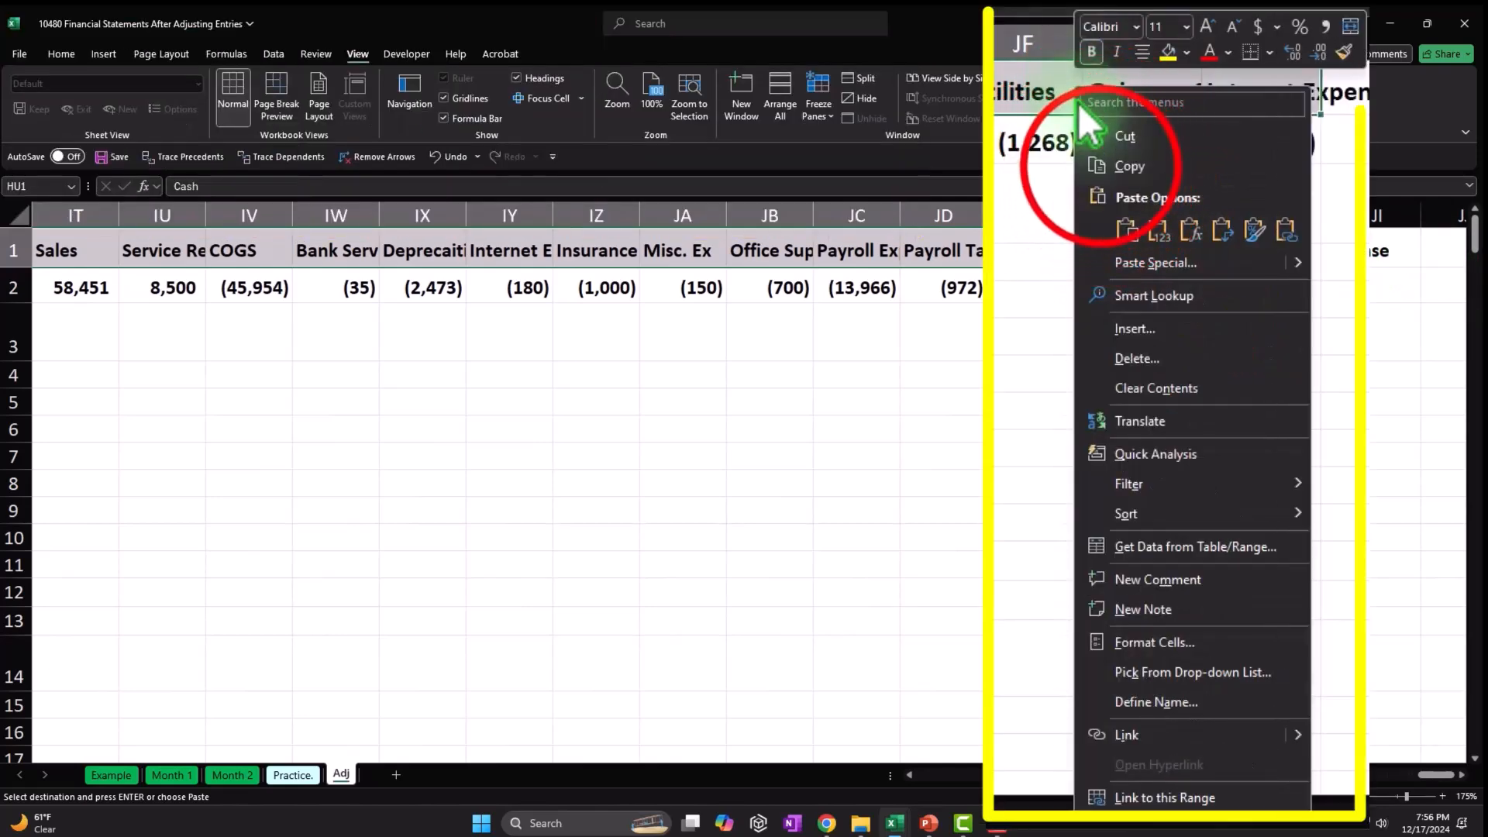
left_click(1186, 282)
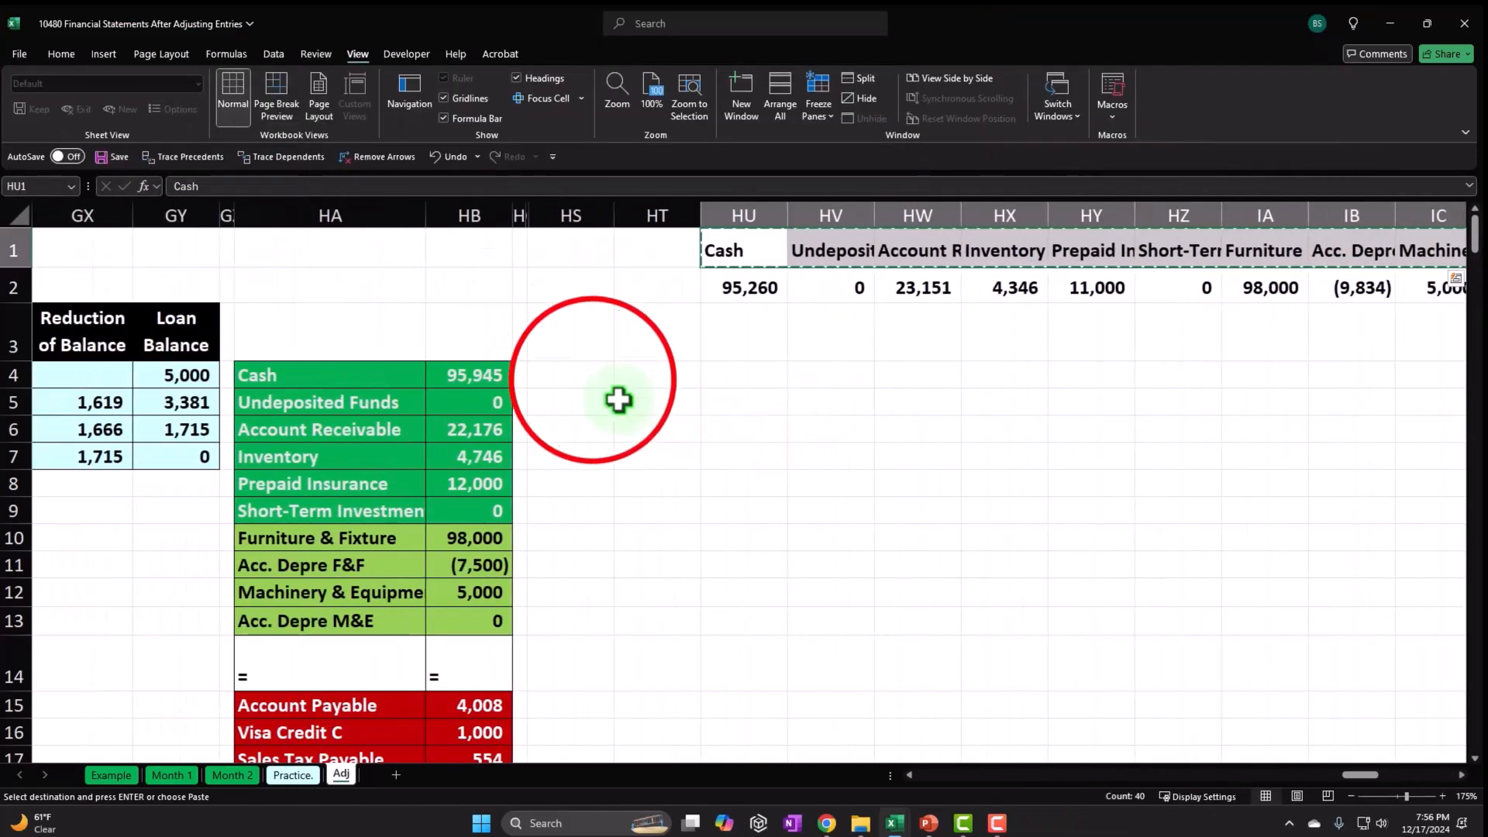
Paste the copied account names transposed down column HS from HS4, and widen column HS to fit.
left_click(593, 375)
right_click(593, 375)
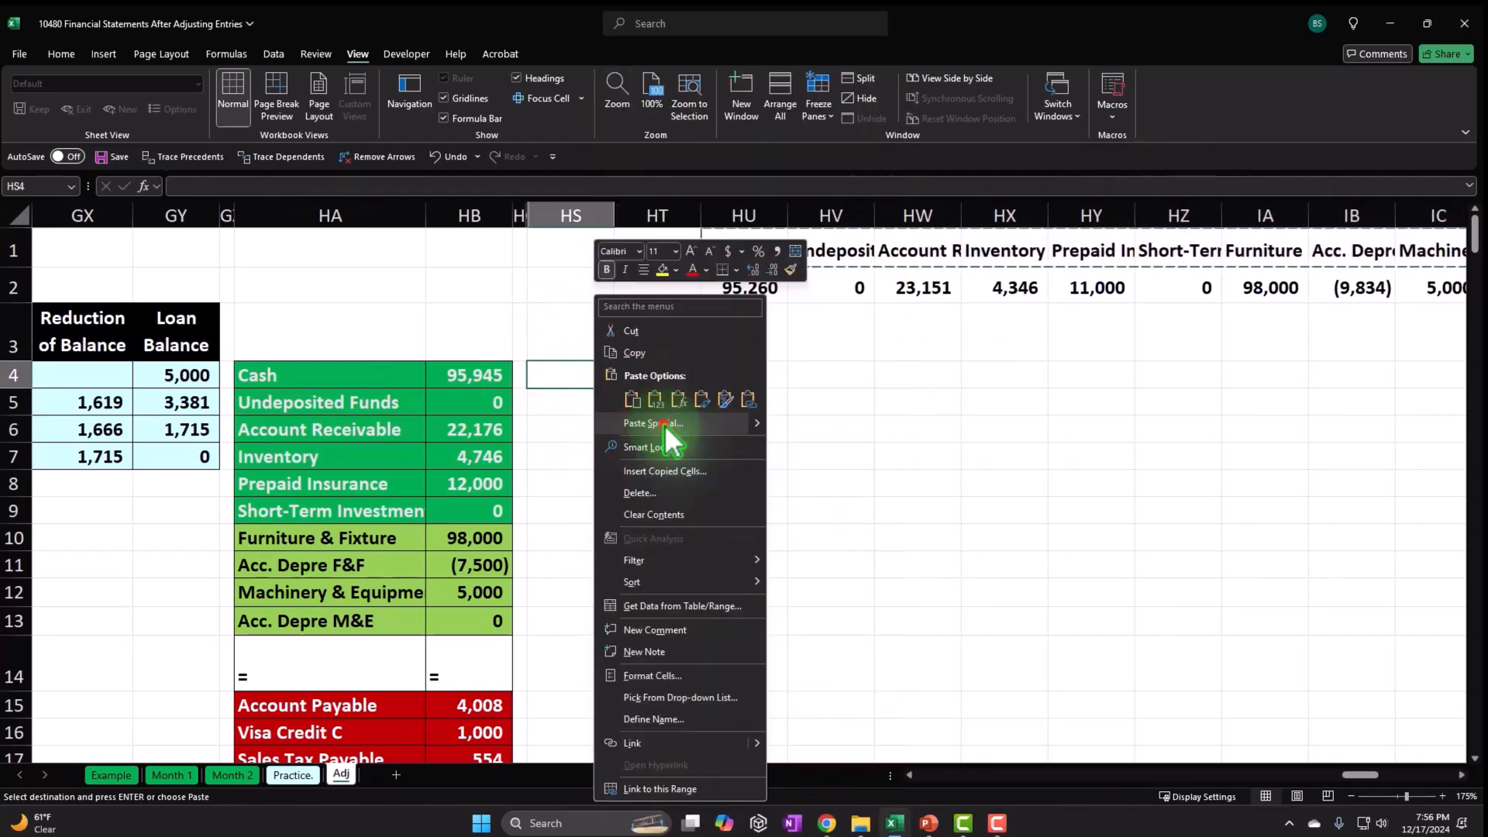
left_click(665, 426)
left_click(903, 618)
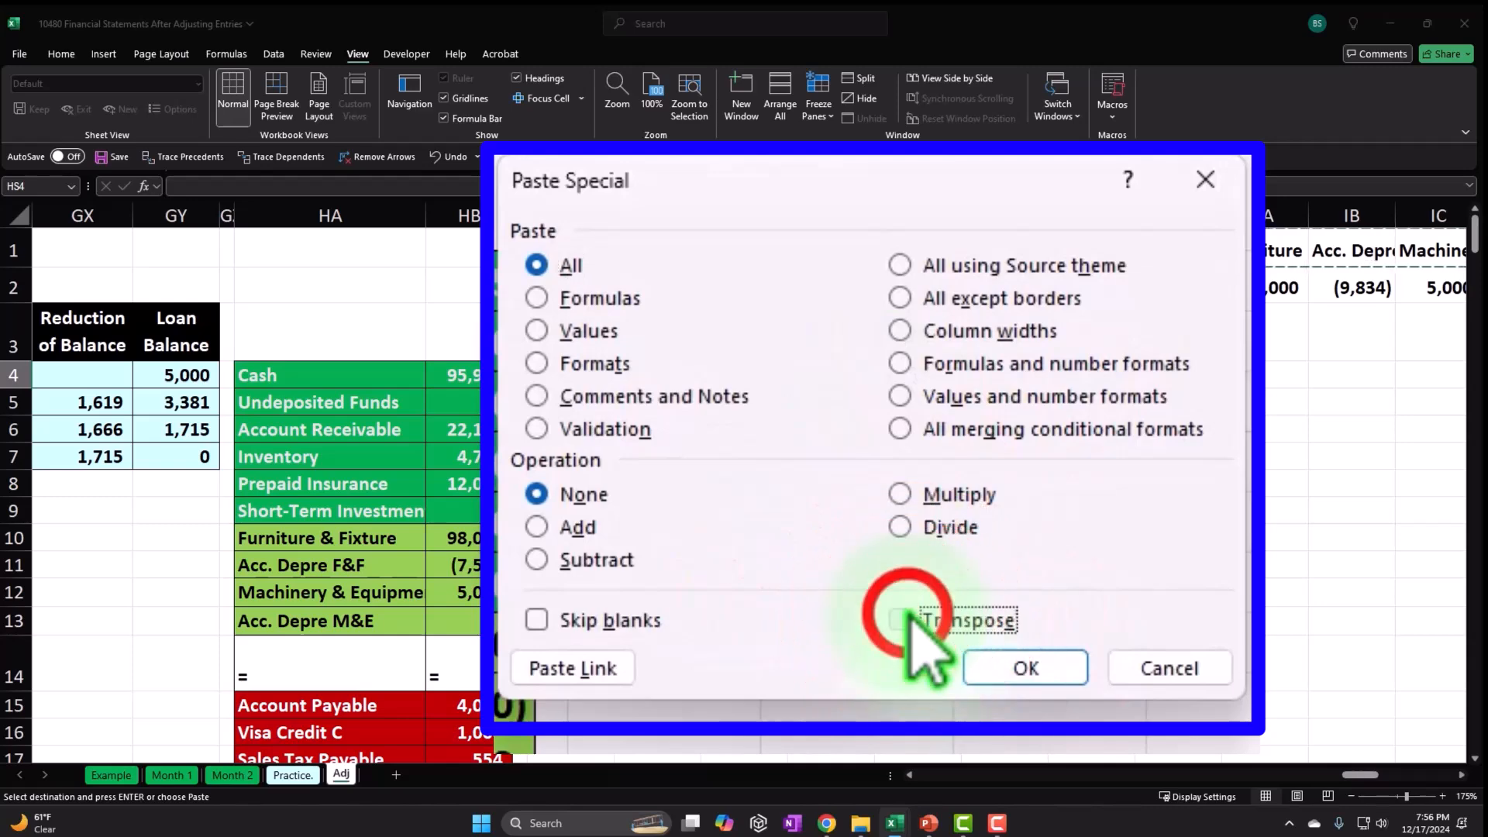
left_click(992, 671)
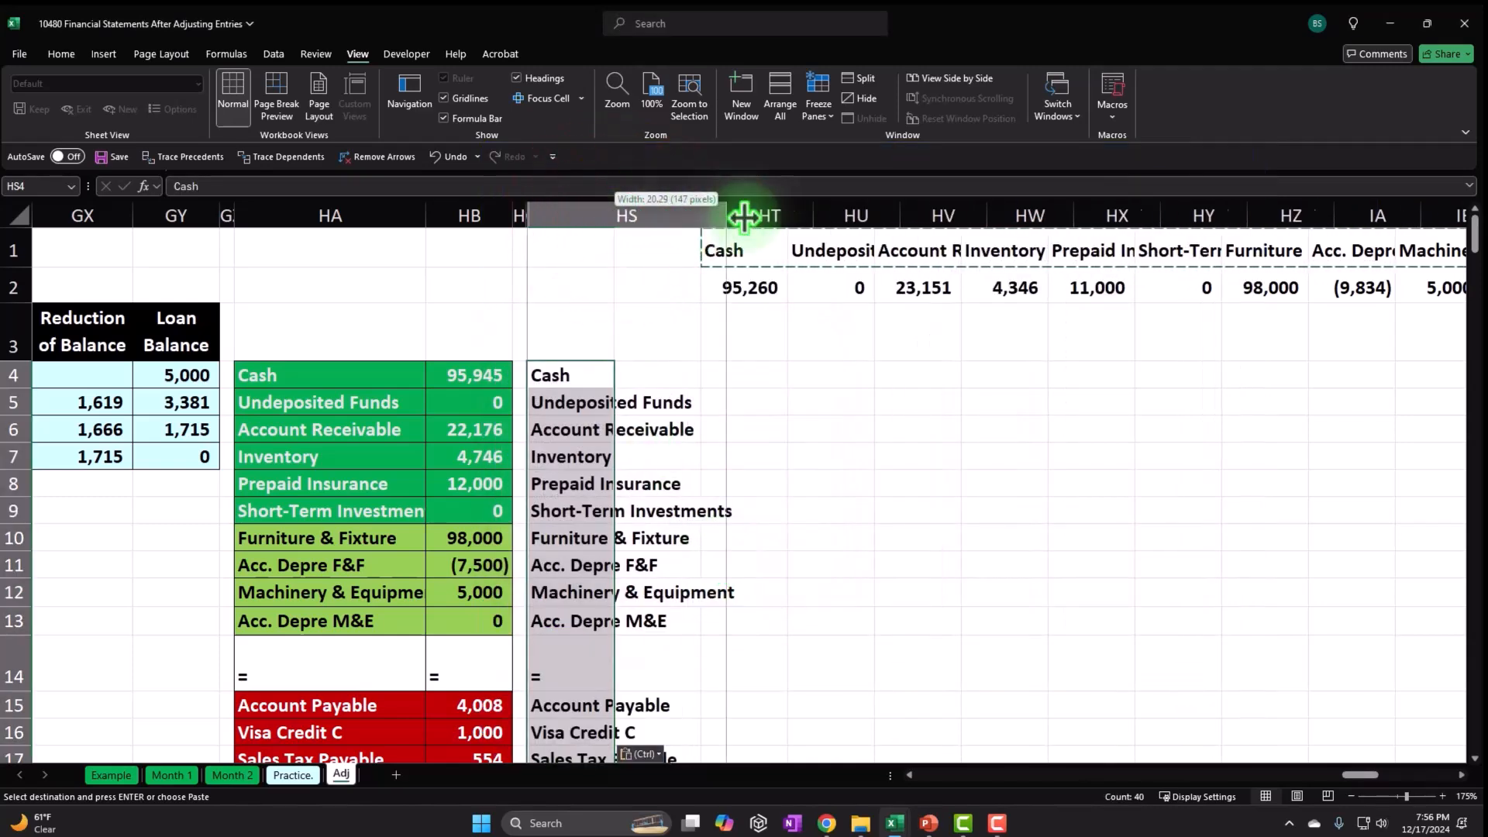
left_click_drag(726, 217, 752, 218)
Copy the row of final balances and paste it transposed down column HT from HT4.
left_click_drag(873, 282, 1070, 284)
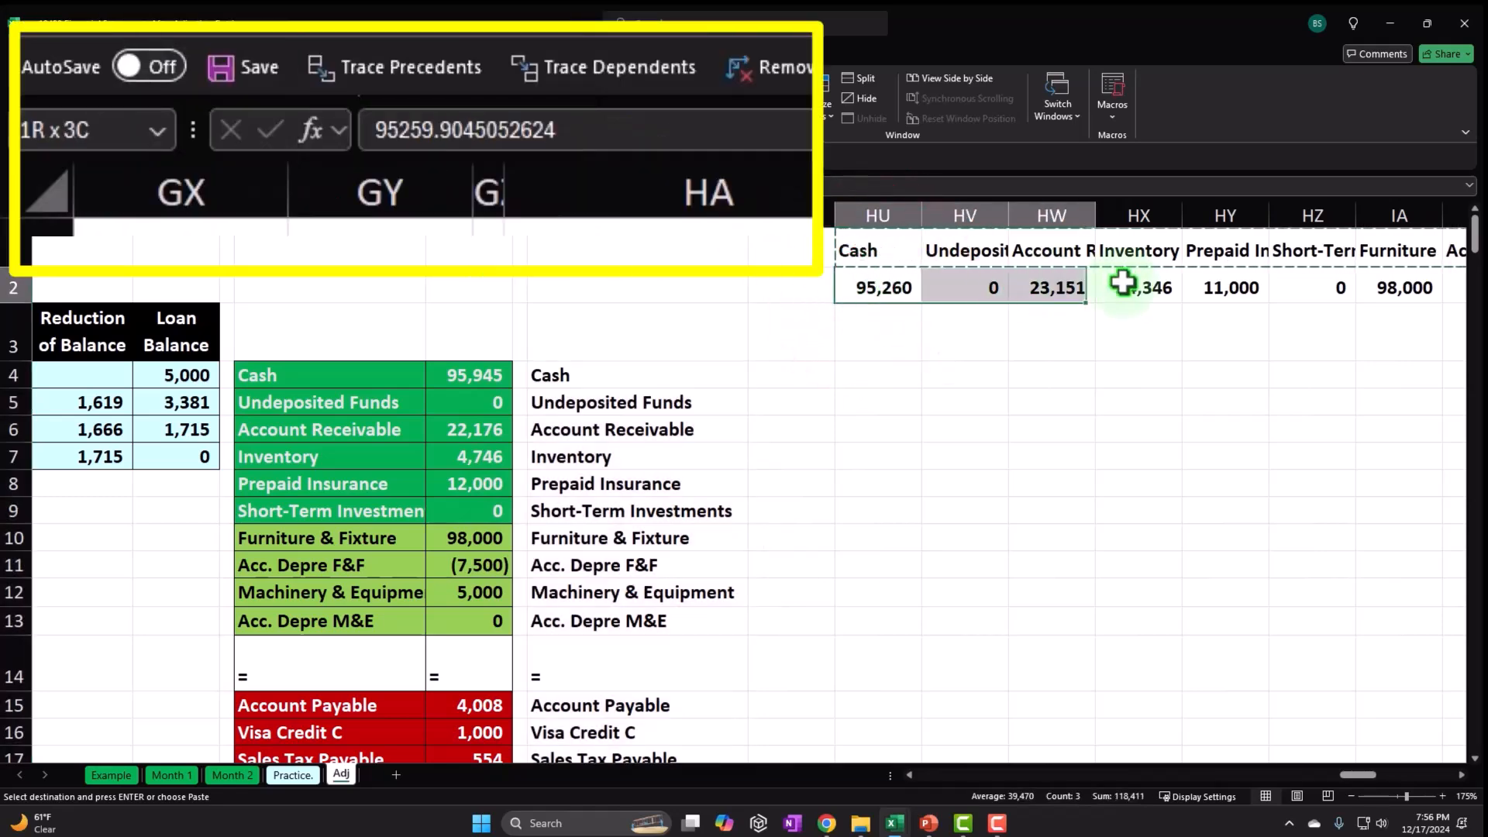
left_click_drag(1452, 272, 1251, 279)
right_click(1178, 281)
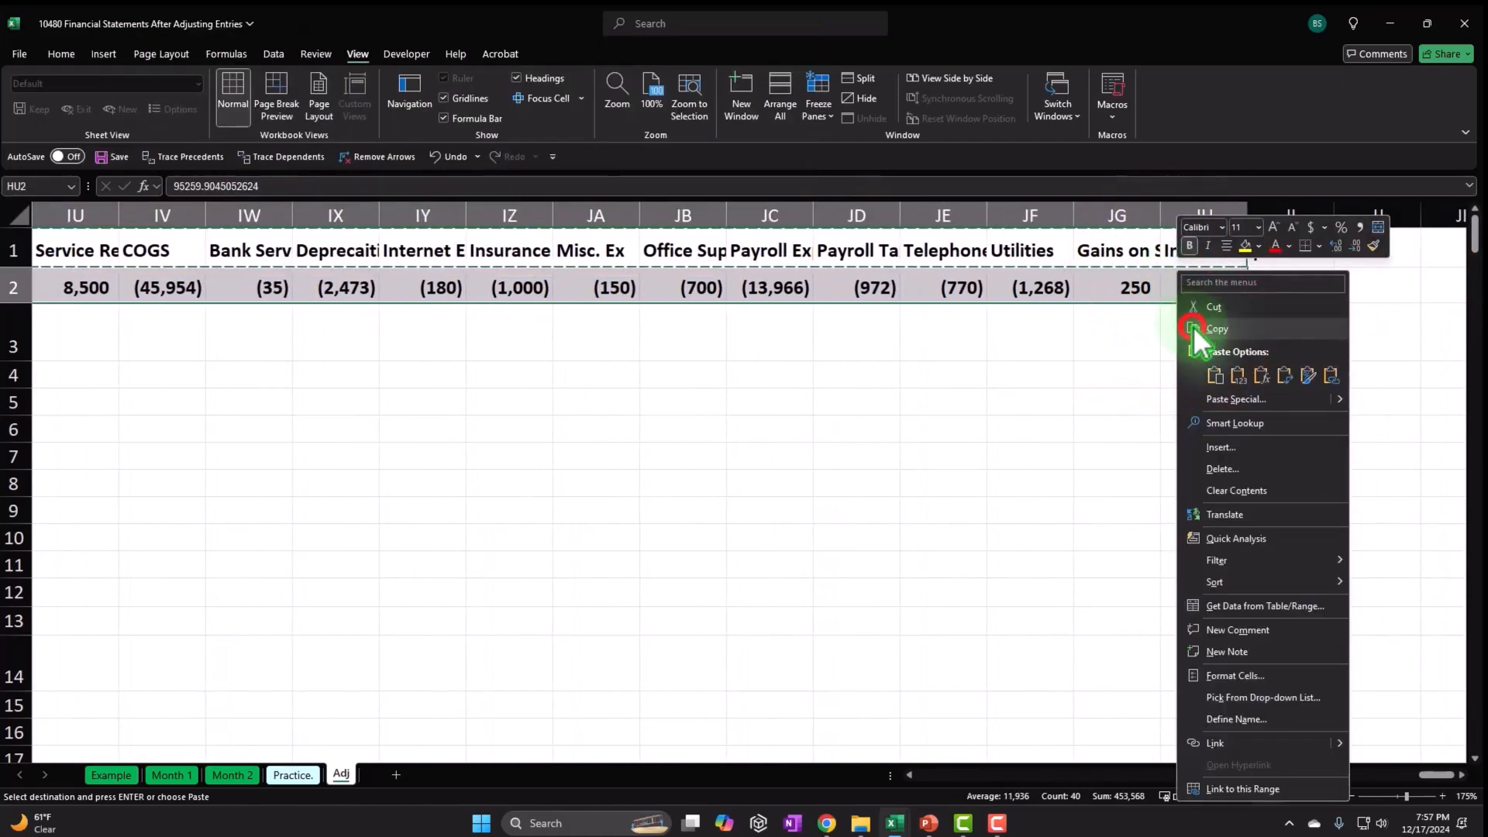
left_click(1192, 328)
scroll(1163, 601, "left", 10)
right_click(685, 375)
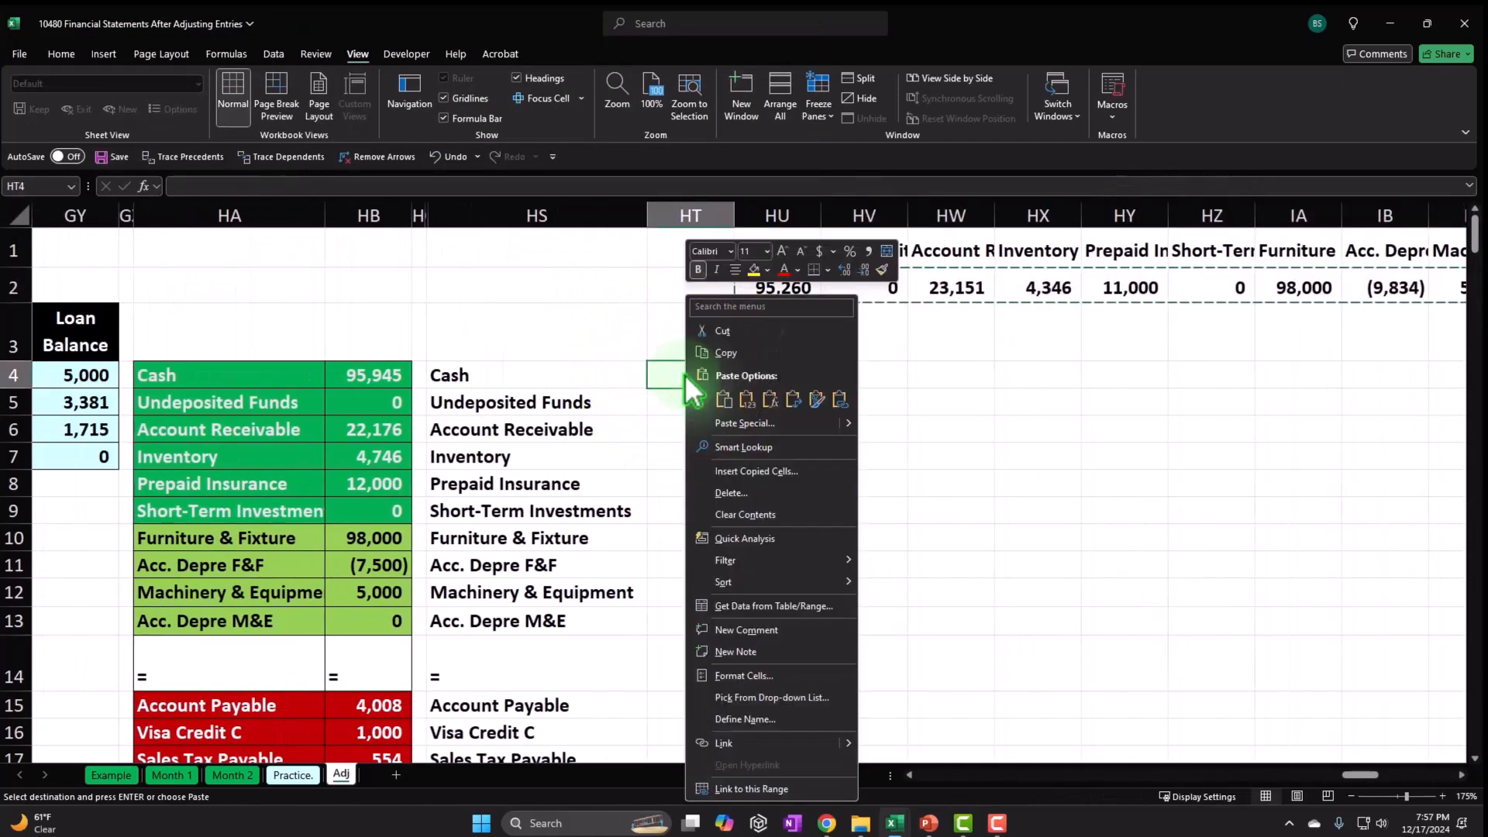
left_click(721, 423)
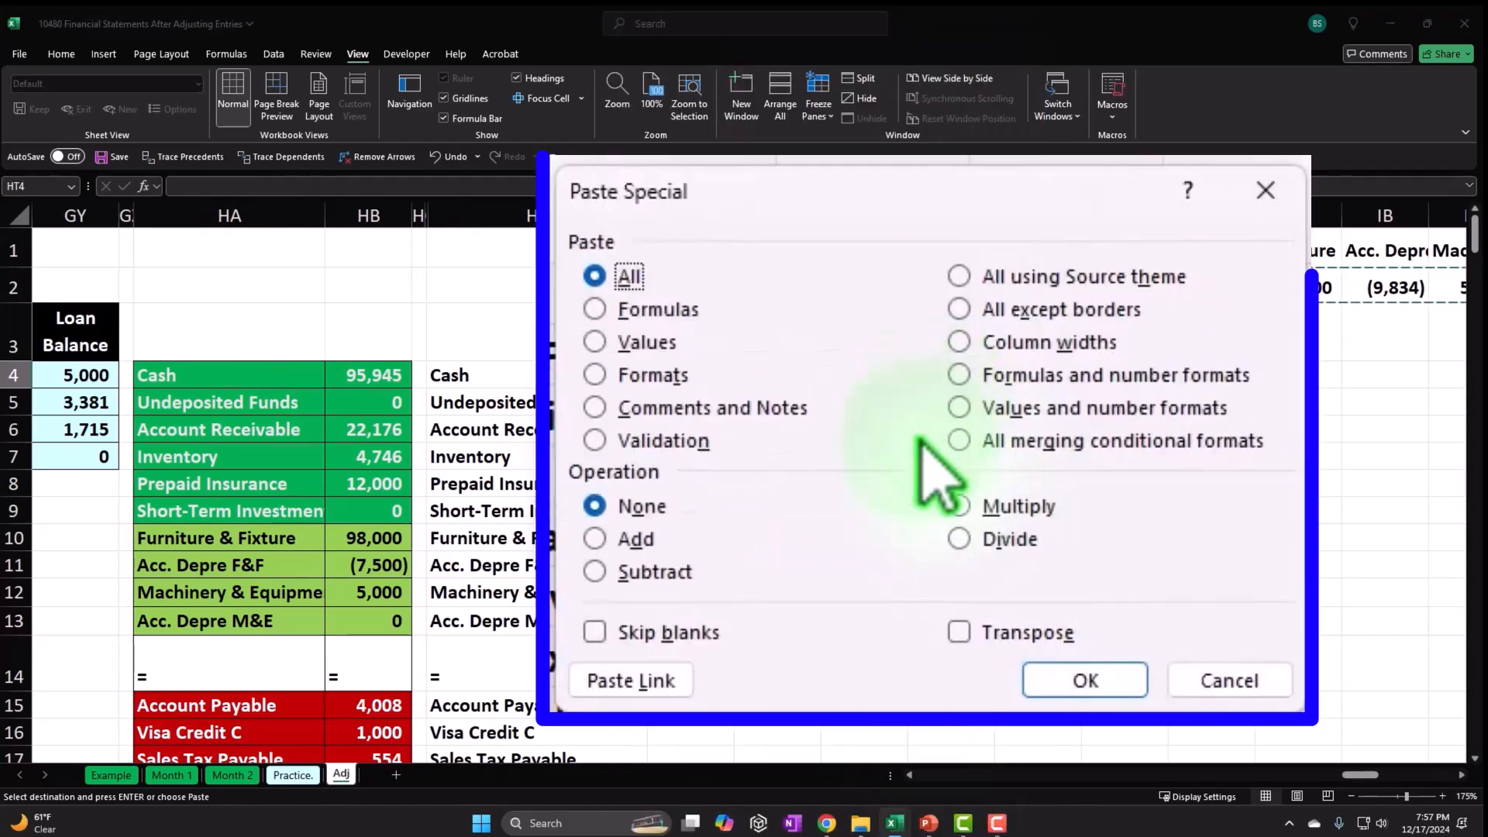
left_click(960, 632)
left_click(1085, 680)
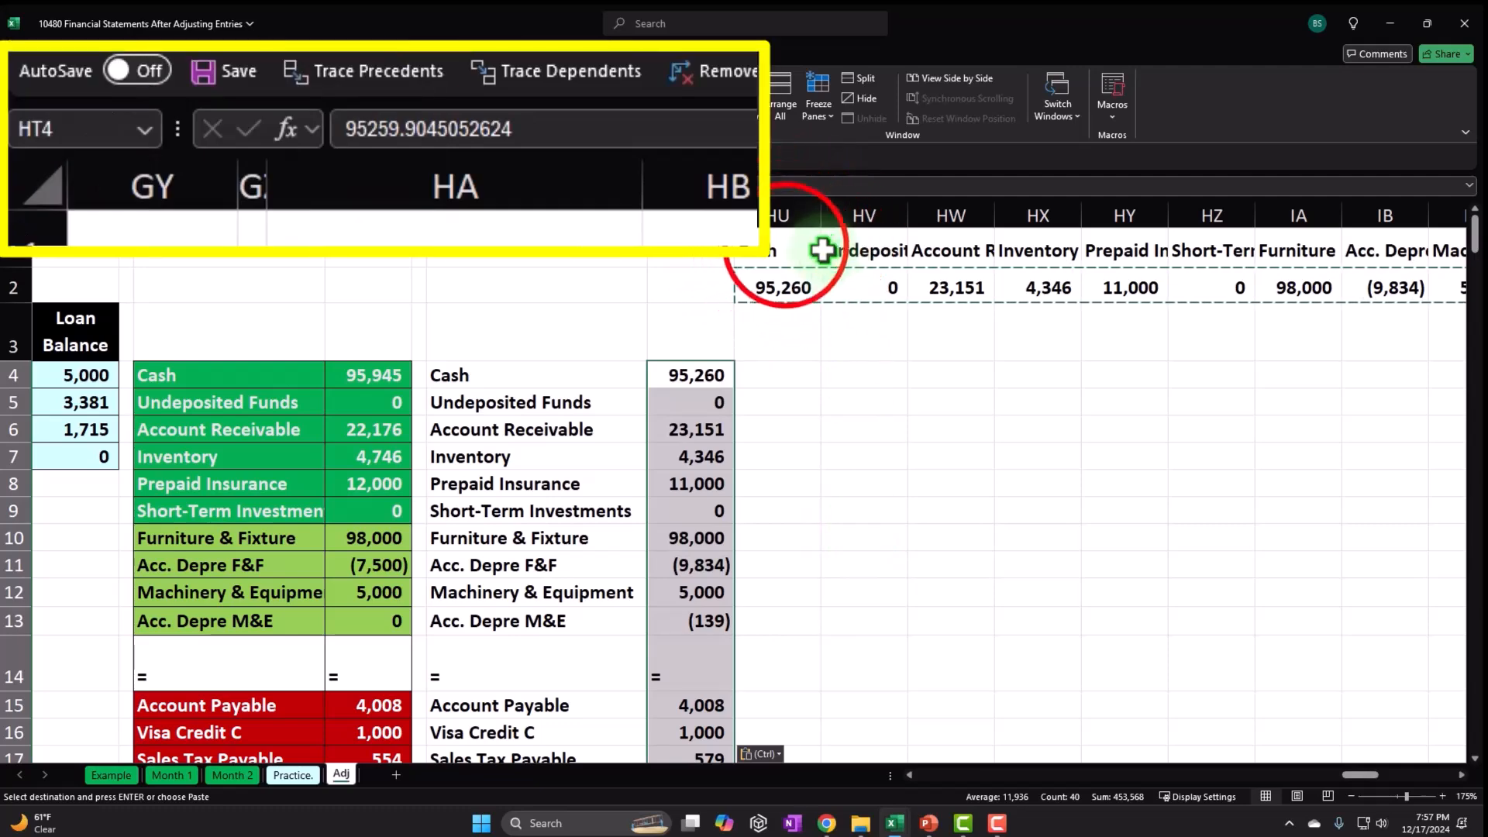
Clear the temporary pasted rows 1–2 across HU1:JI2.
left_click_drag(786, 246, 1172, 247)
left_click_drag(1405, 249, 1351, 282)
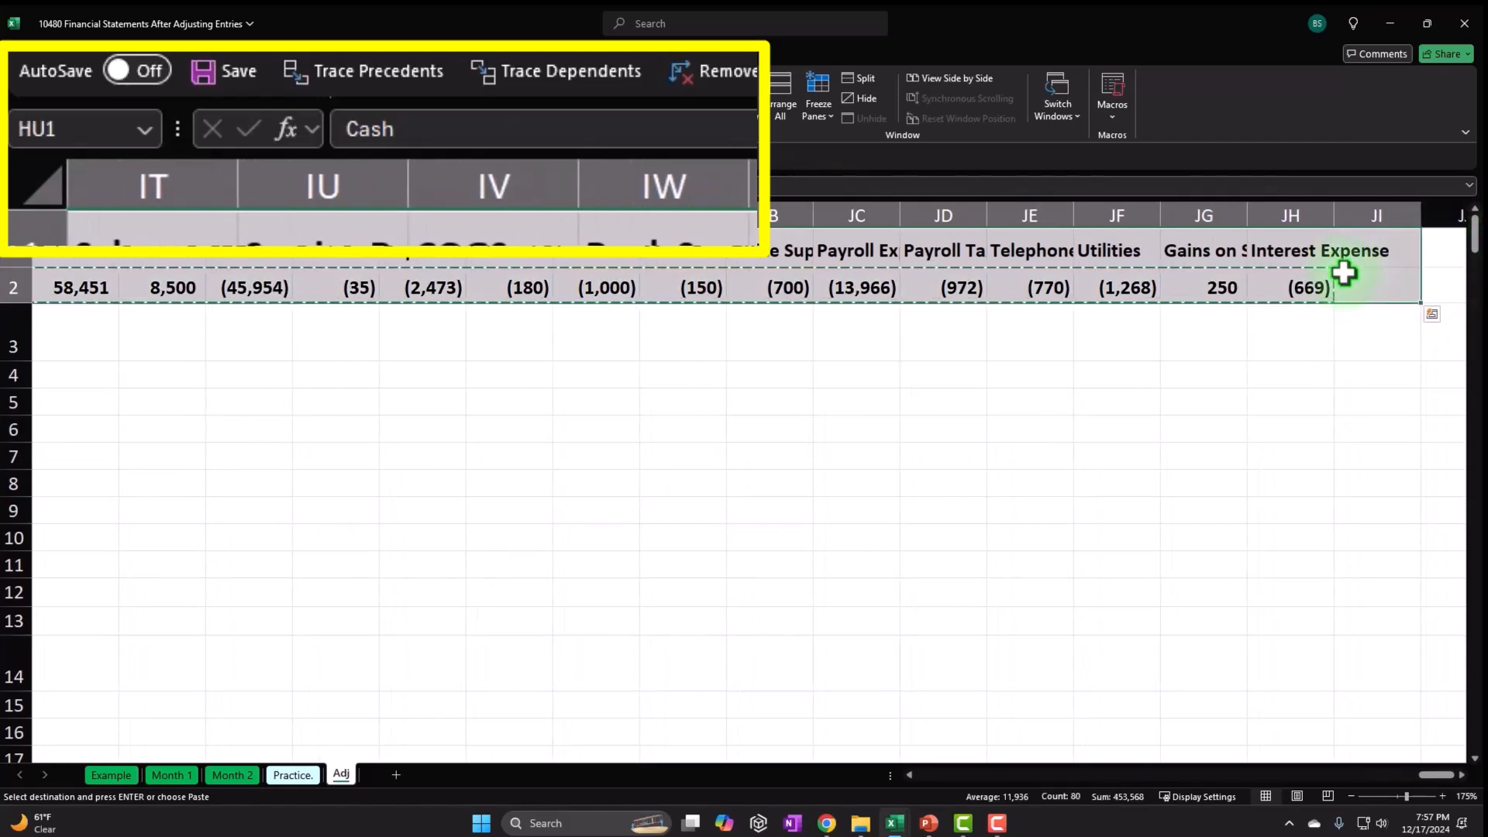
key("Delete")
key("Left")
key("Left")
key("Left")
key("Left")
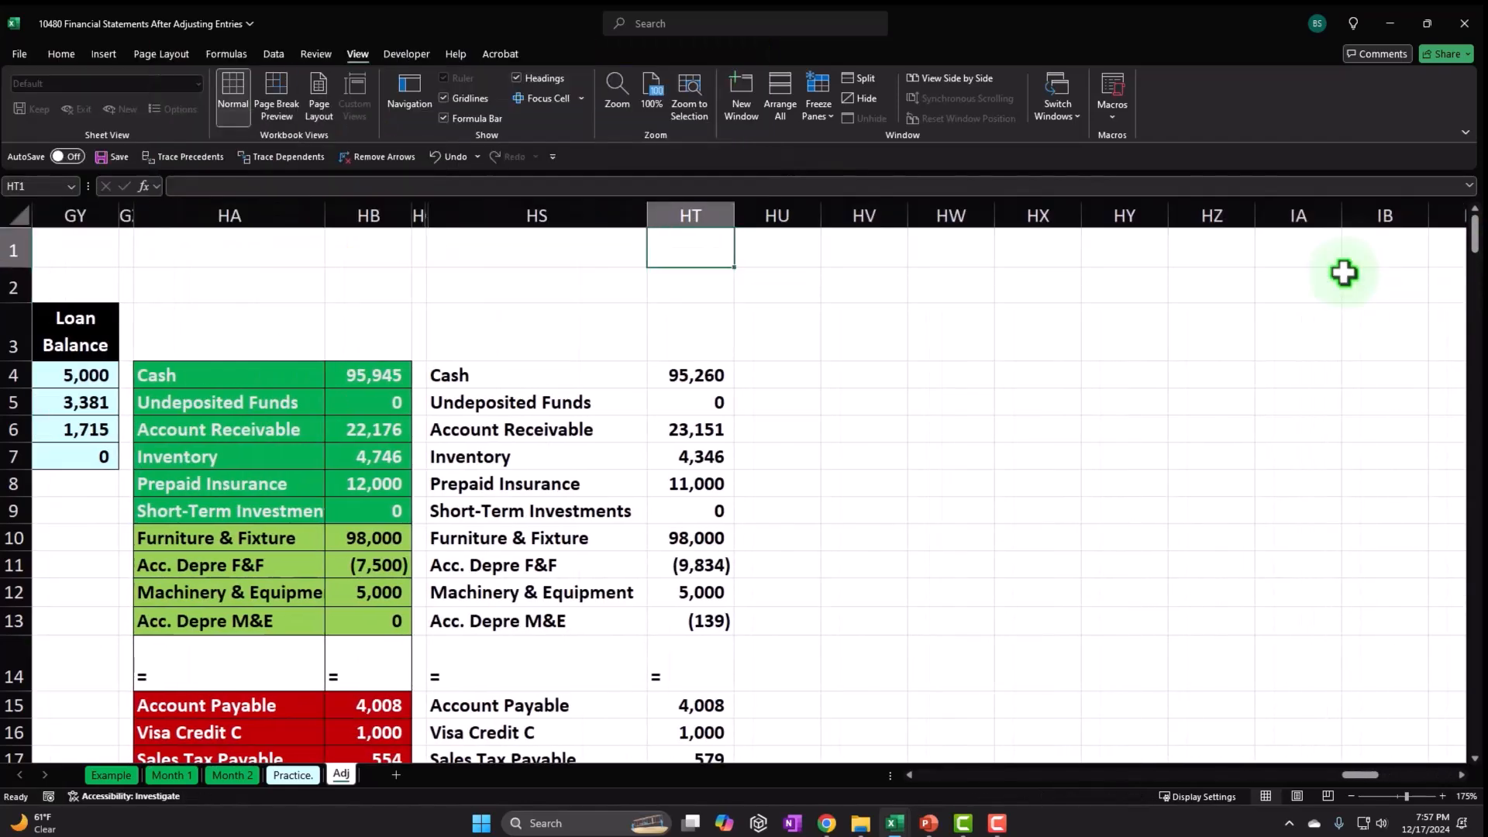
Fill the current-asset rows HS4:HT9 (Cash to Short-Term Investments) green with white text.
left_click(585, 380)
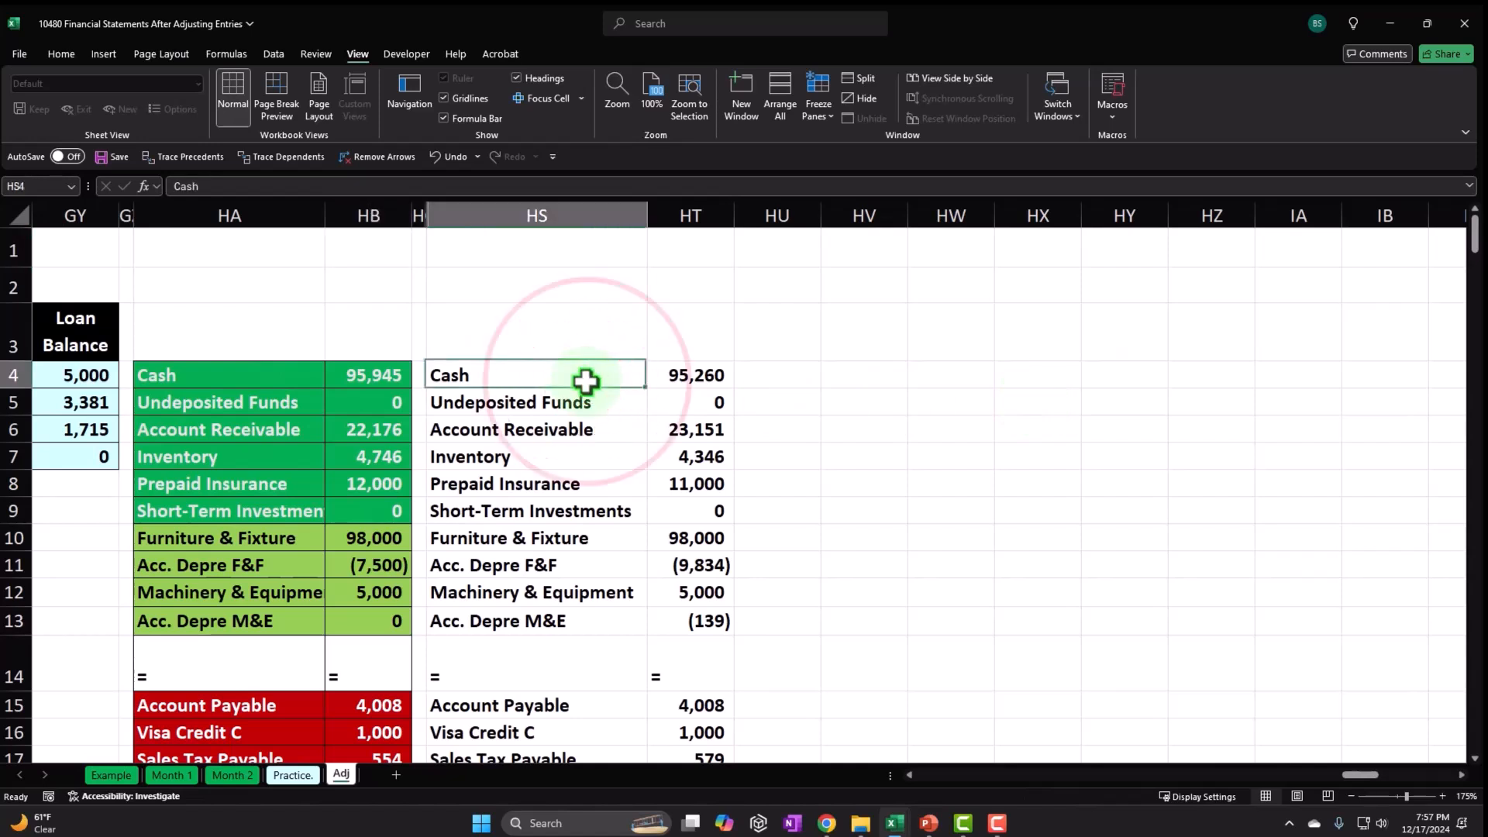
scroll(582, 382, "down", 1)
left_click_drag(470, 294, 660, 425)
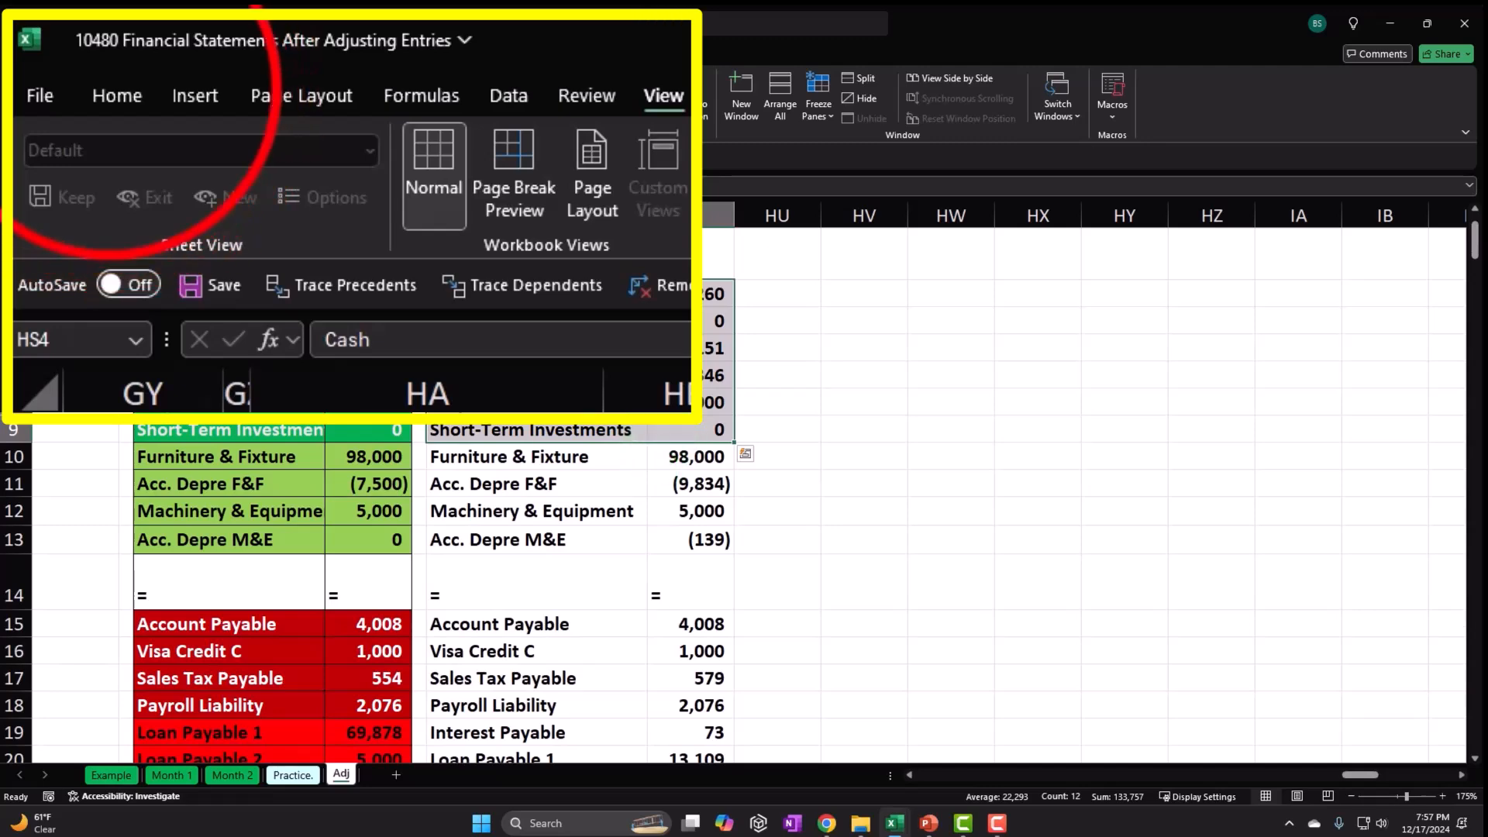
left_click(117, 95)
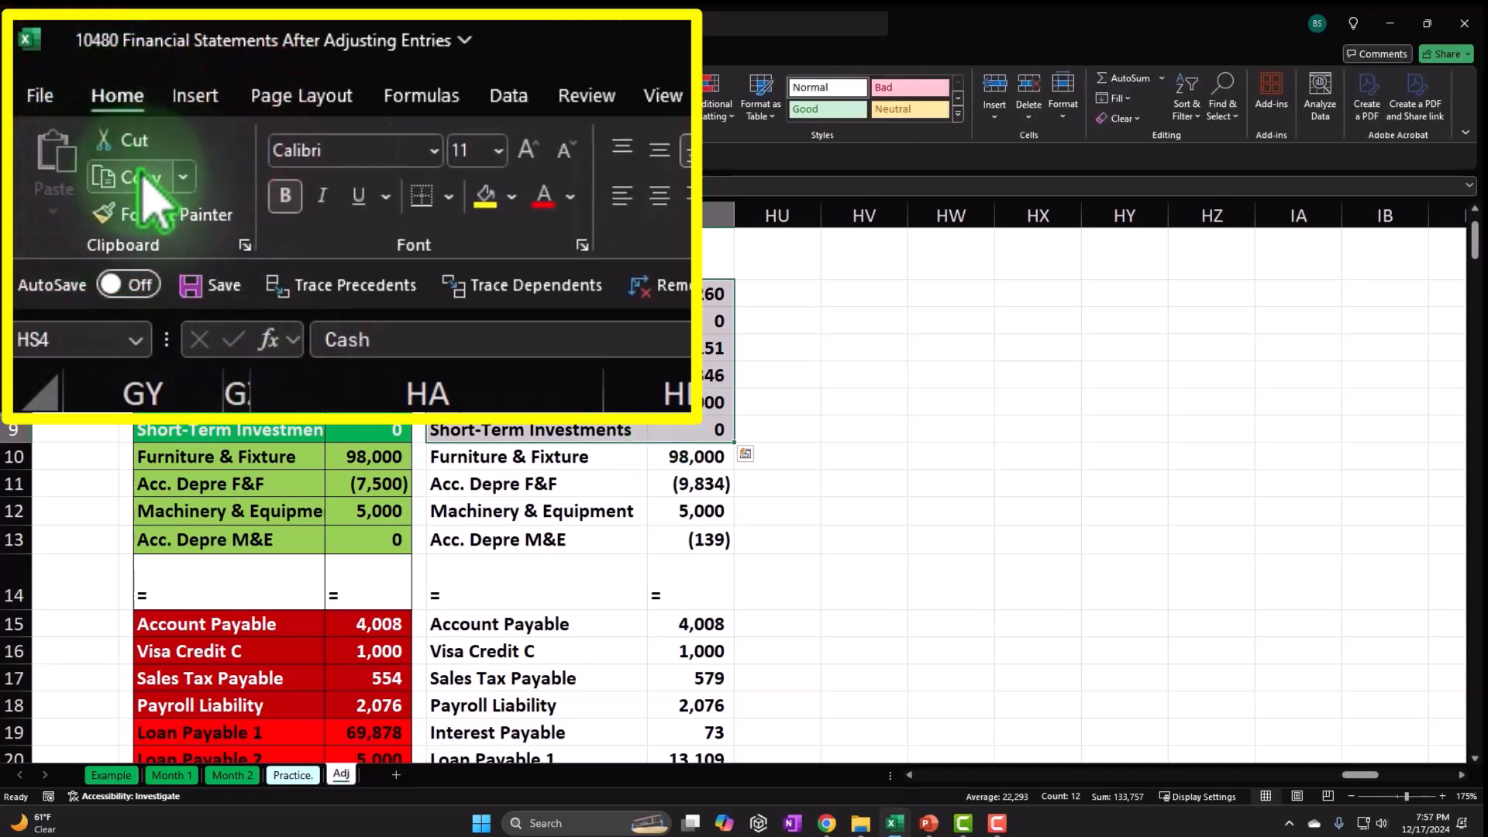
left_click(273, 108)
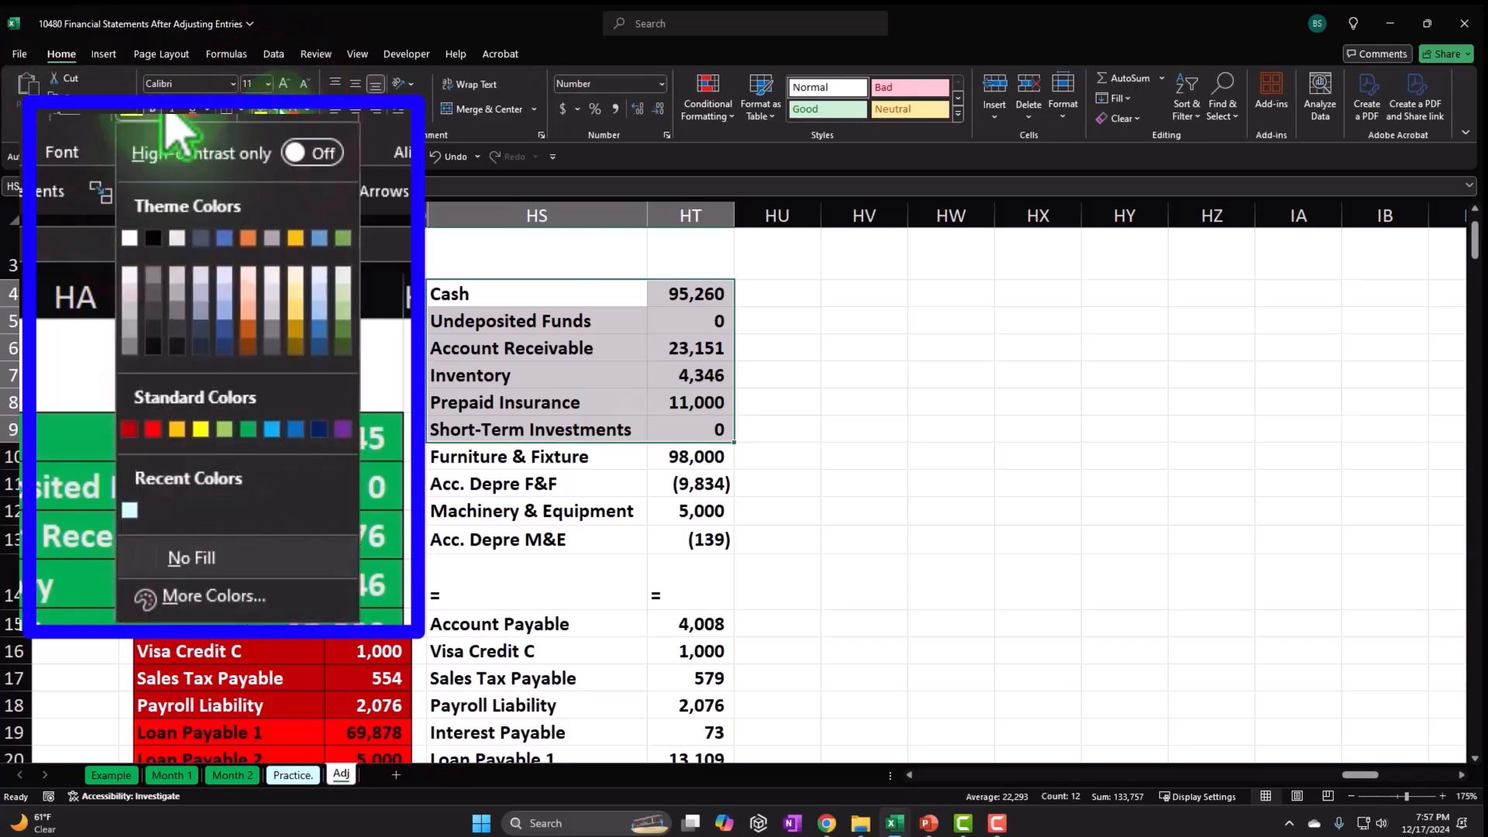
left_click(248, 429)
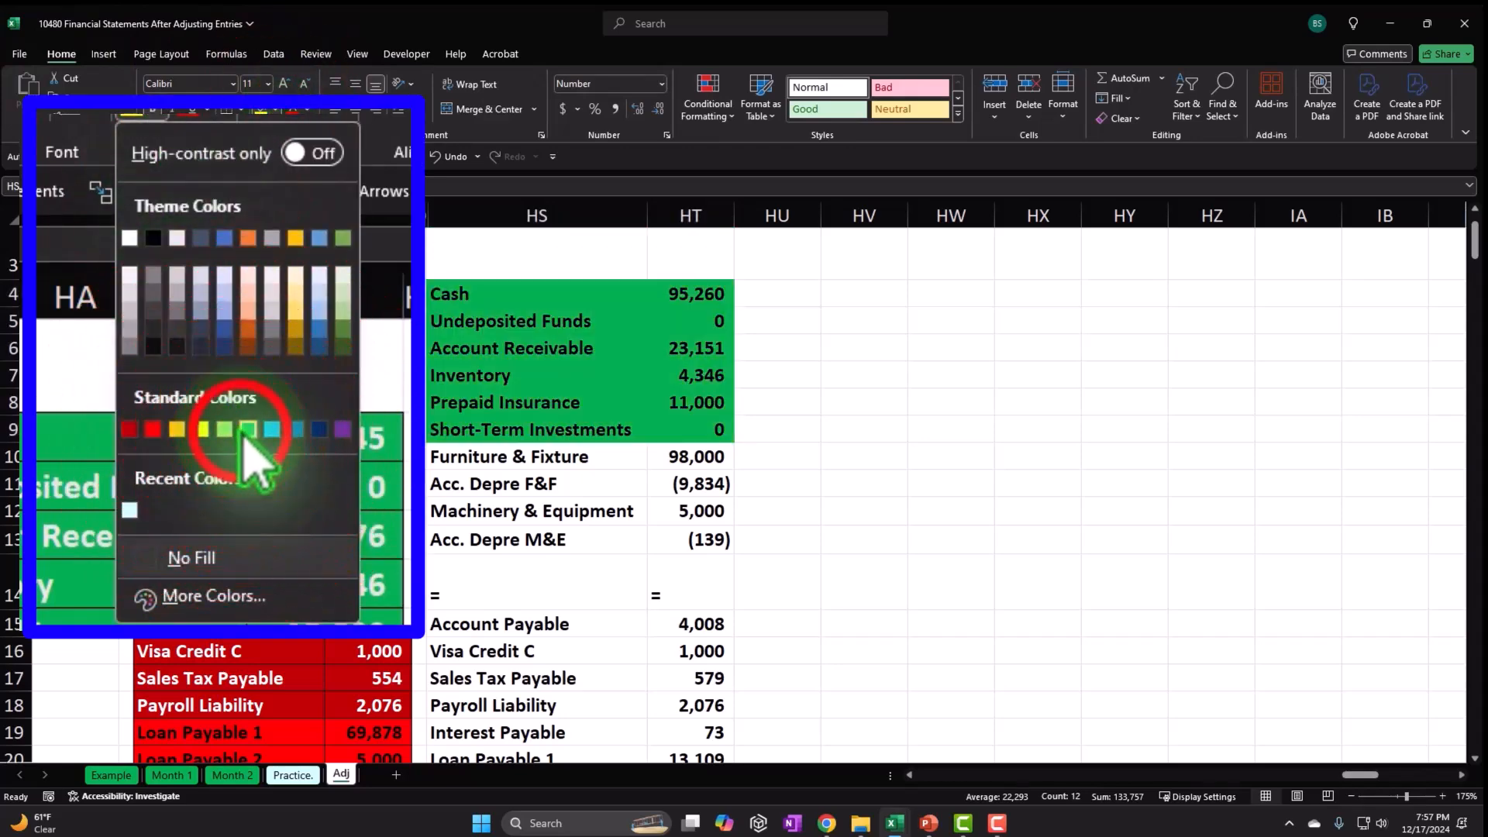
left_click(307, 110)
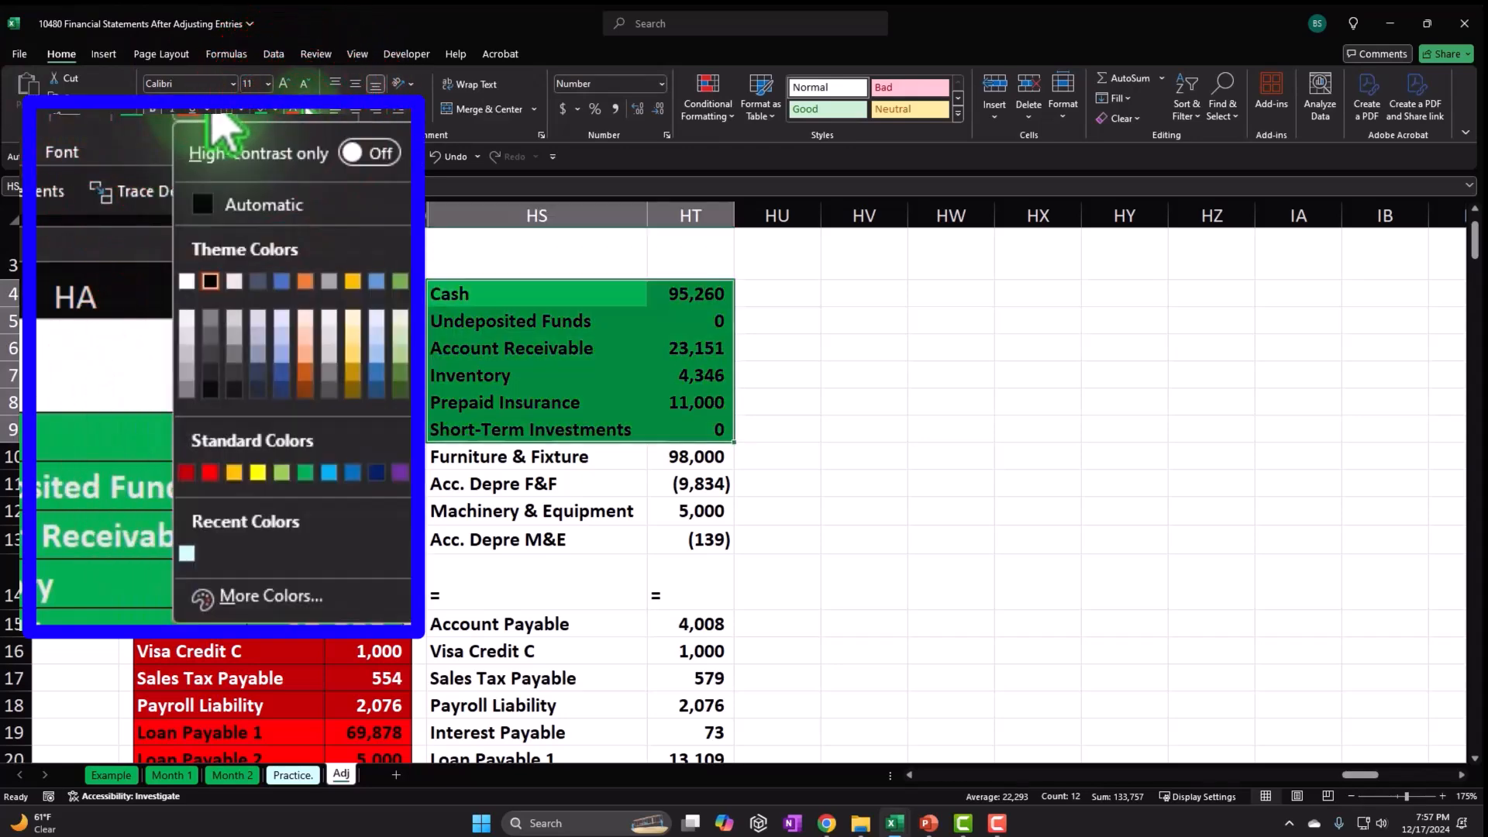
left_click(187, 281)
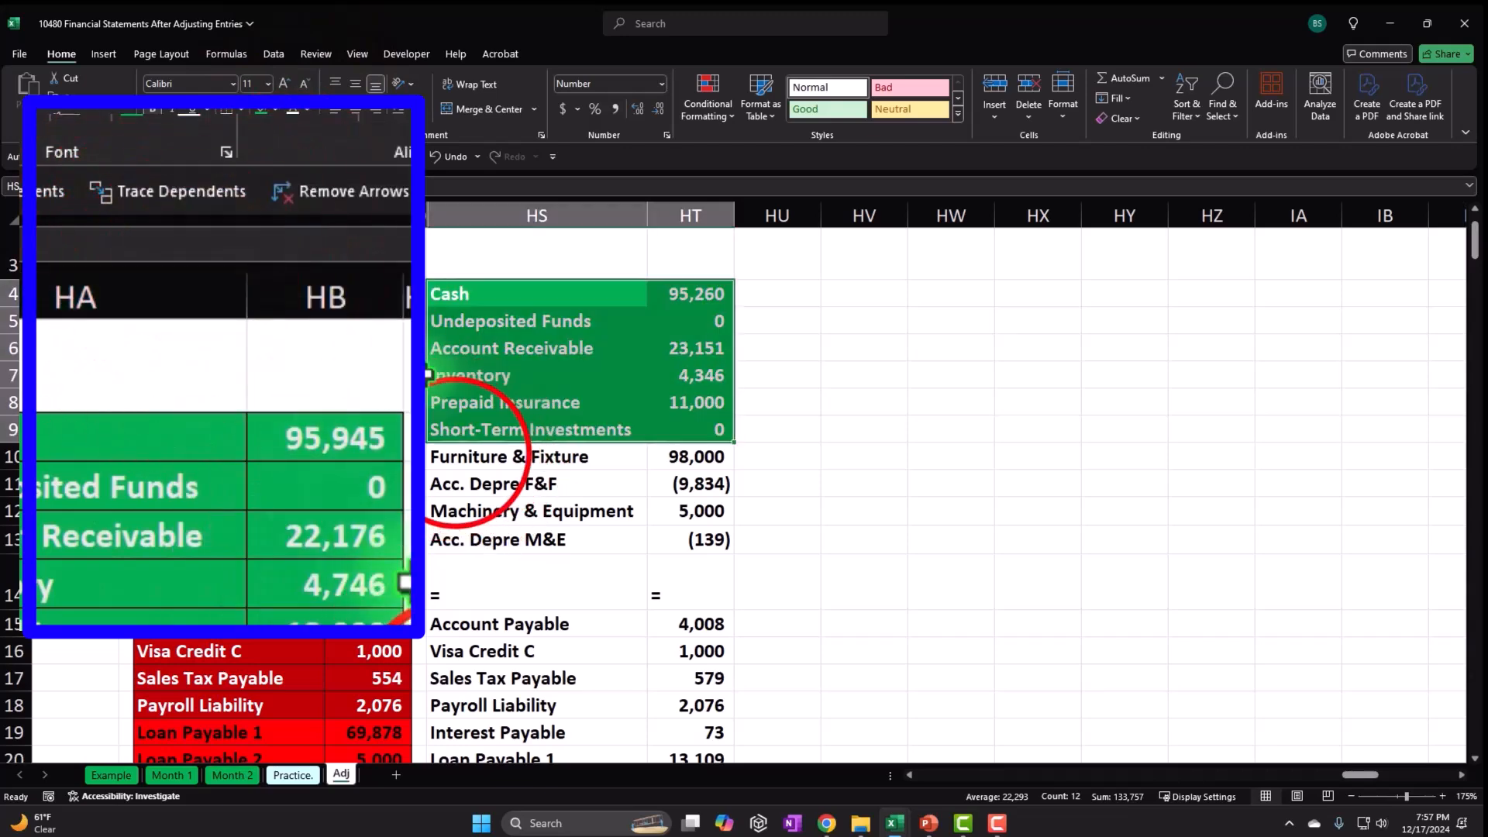
Fill the fixed-asset rows HS10:HT13 (Furniture & Fixture to Acc. Depre M&E) light green.
left_click_drag(499, 459, 671, 529)
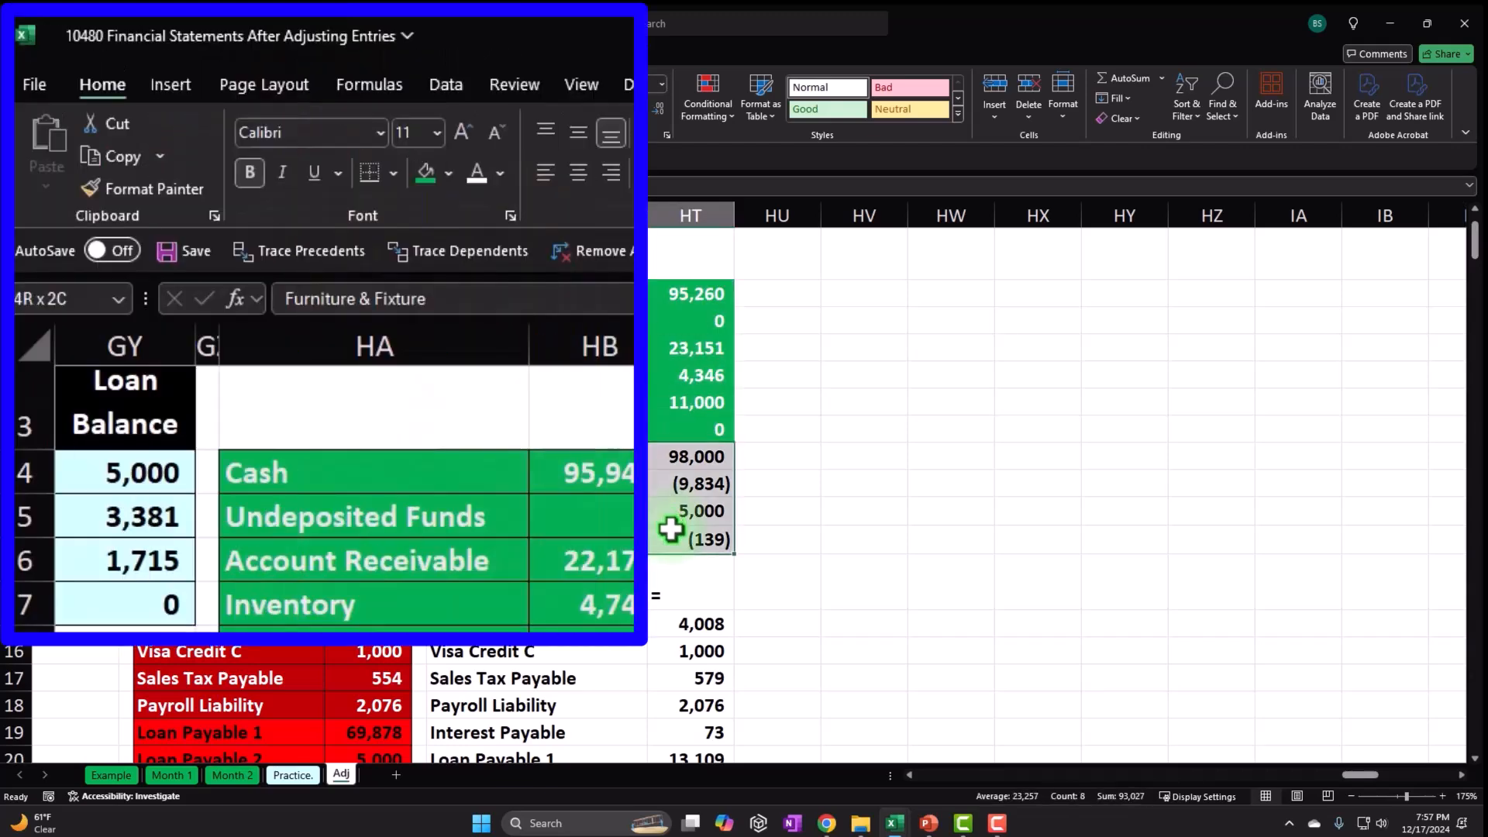
left_click(122, 91)
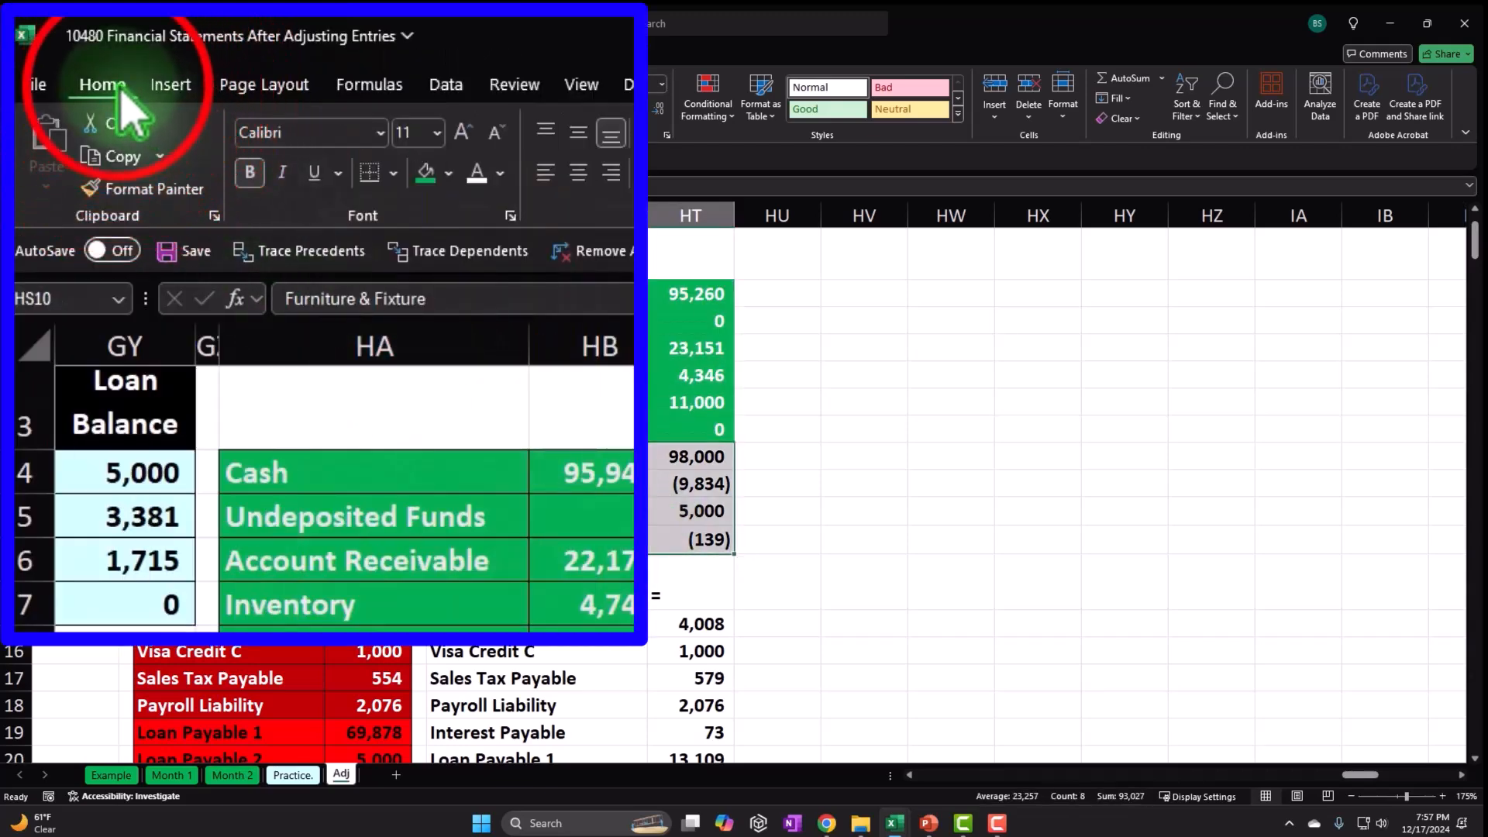
left_click(450, 173)
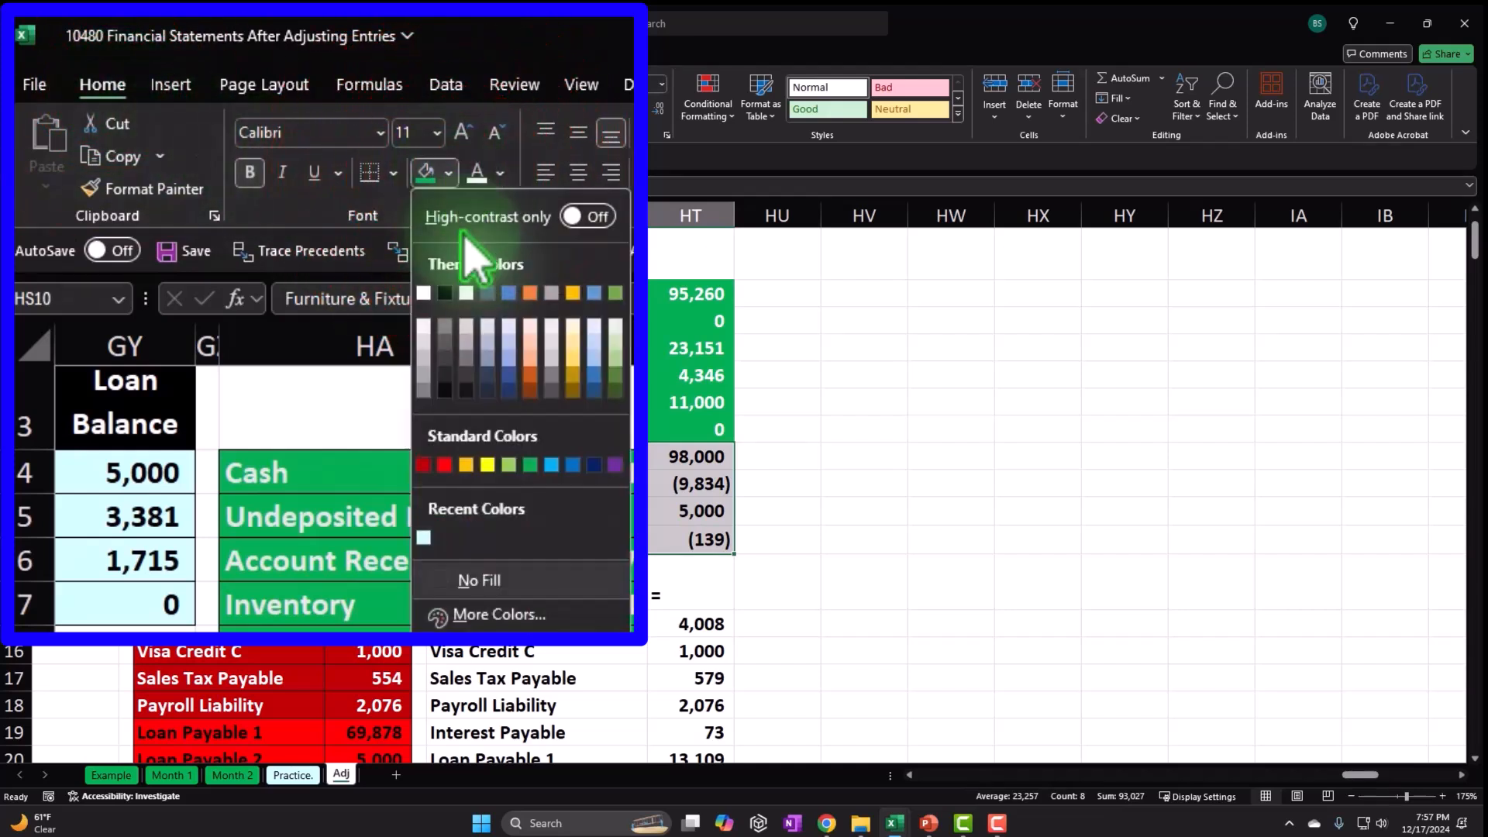
left_click(508, 465)
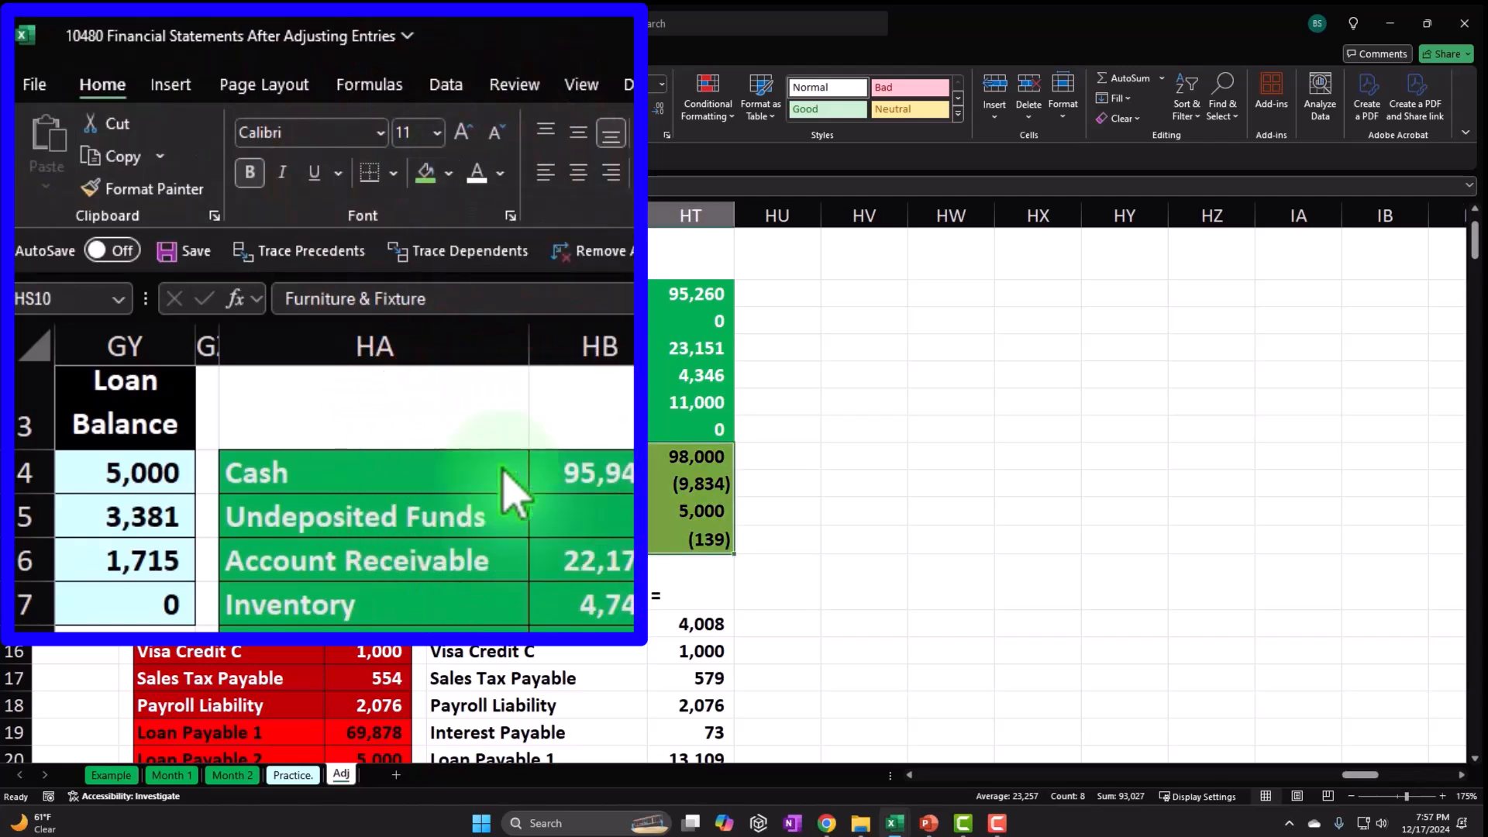
scroll(606, 433, "down", 2)
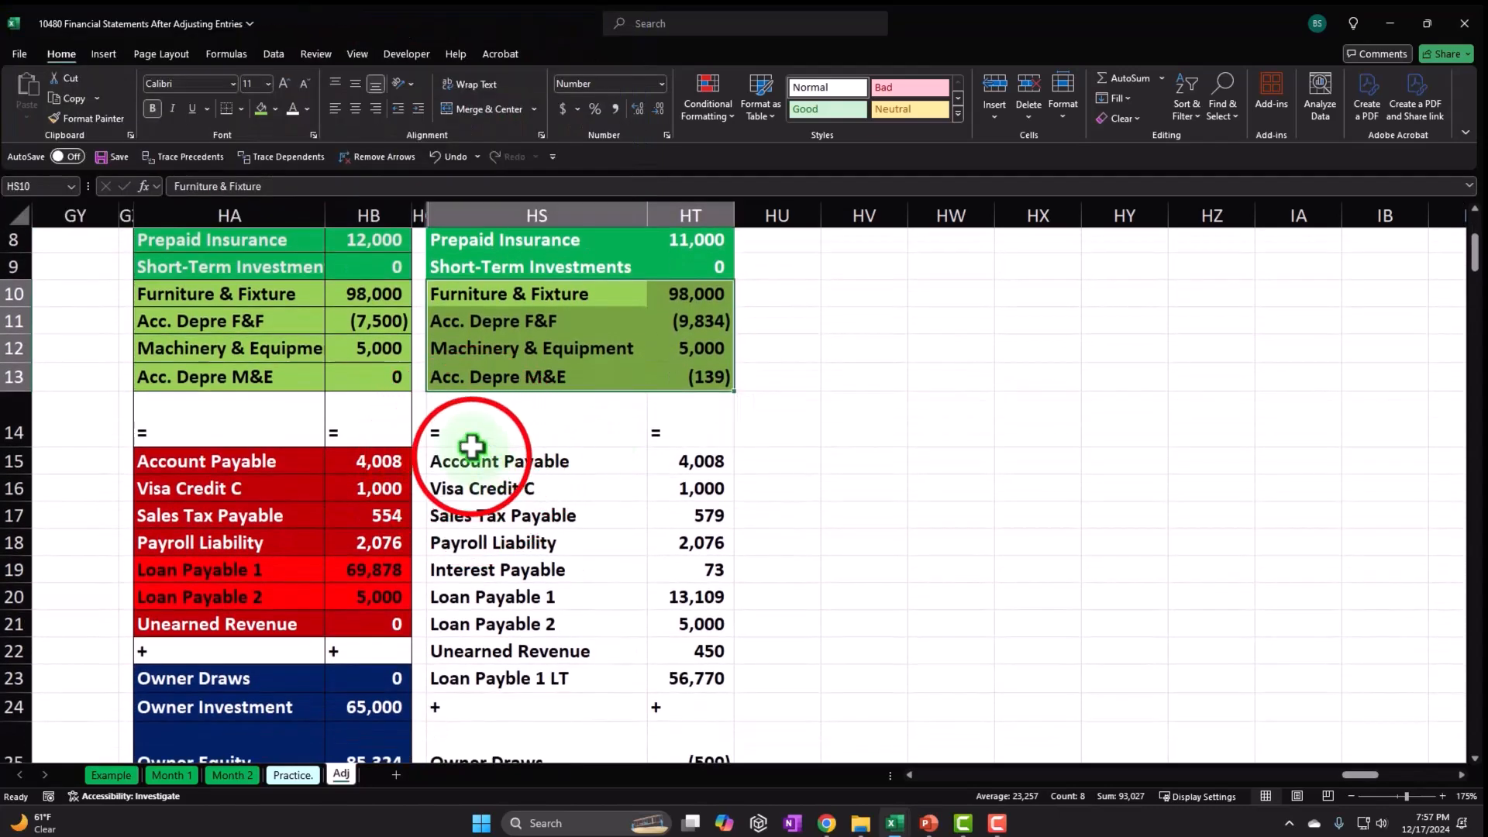
Fill liability rows HS15:HT22 dark red with white text and the long-term loan row HS23:HT23 red.
left_click_drag(472, 458, 708, 653)
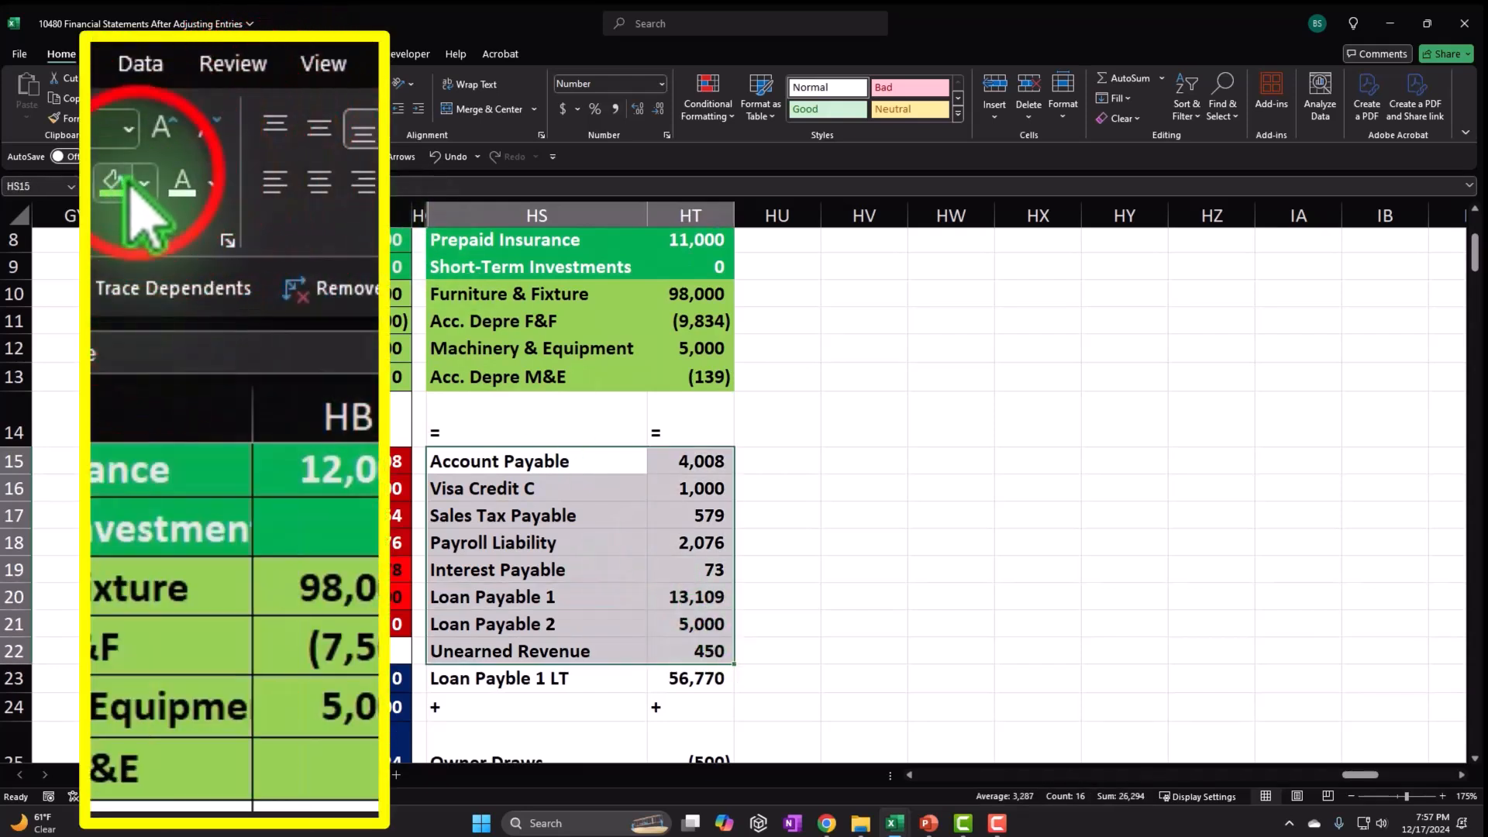
left_click(144, 184)
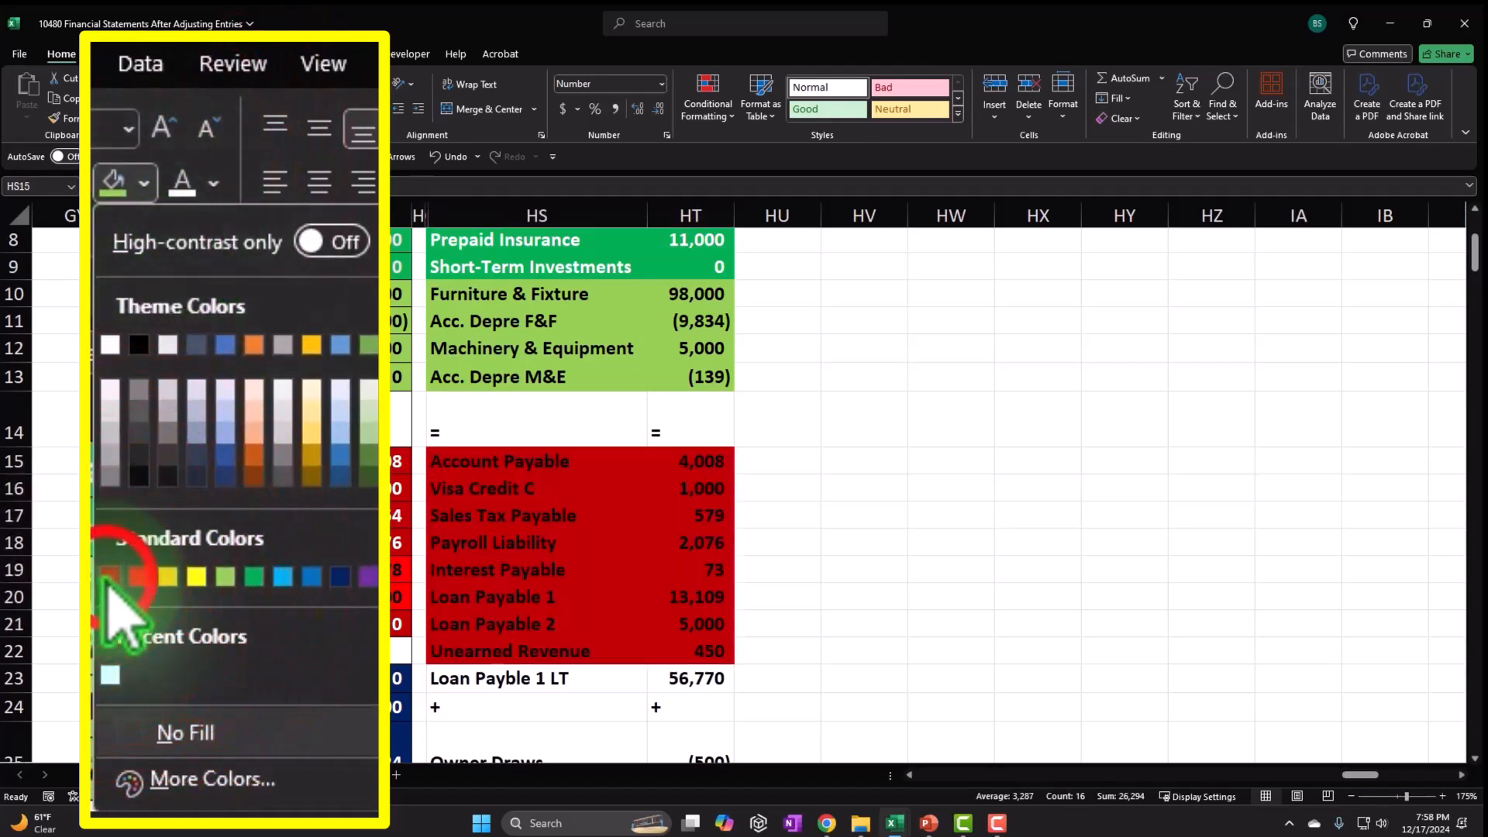
left_click(111, 580)
left_click(293, 108)
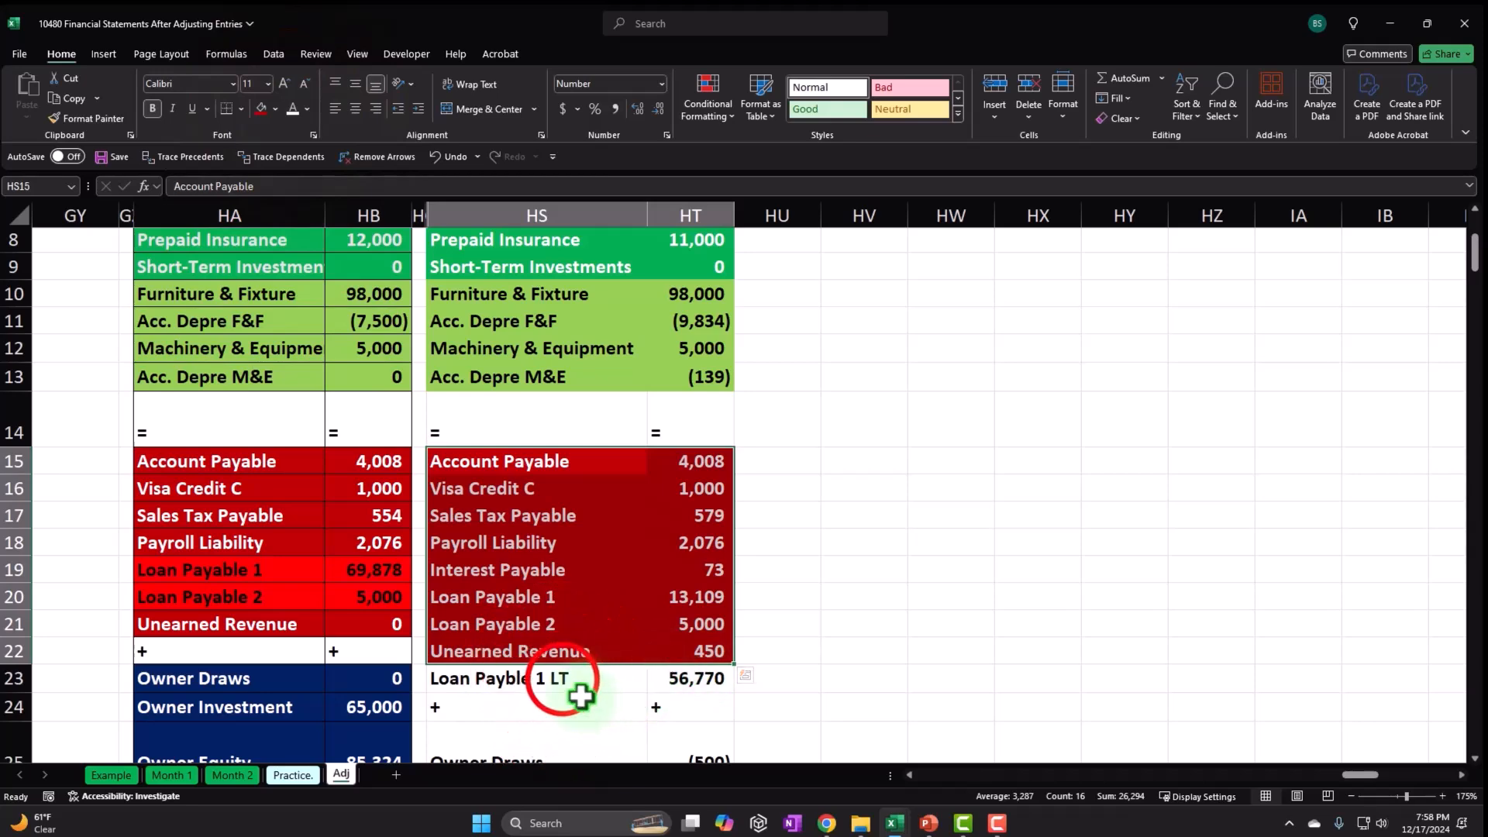
left_click_drag(566, 680, 672, 679)
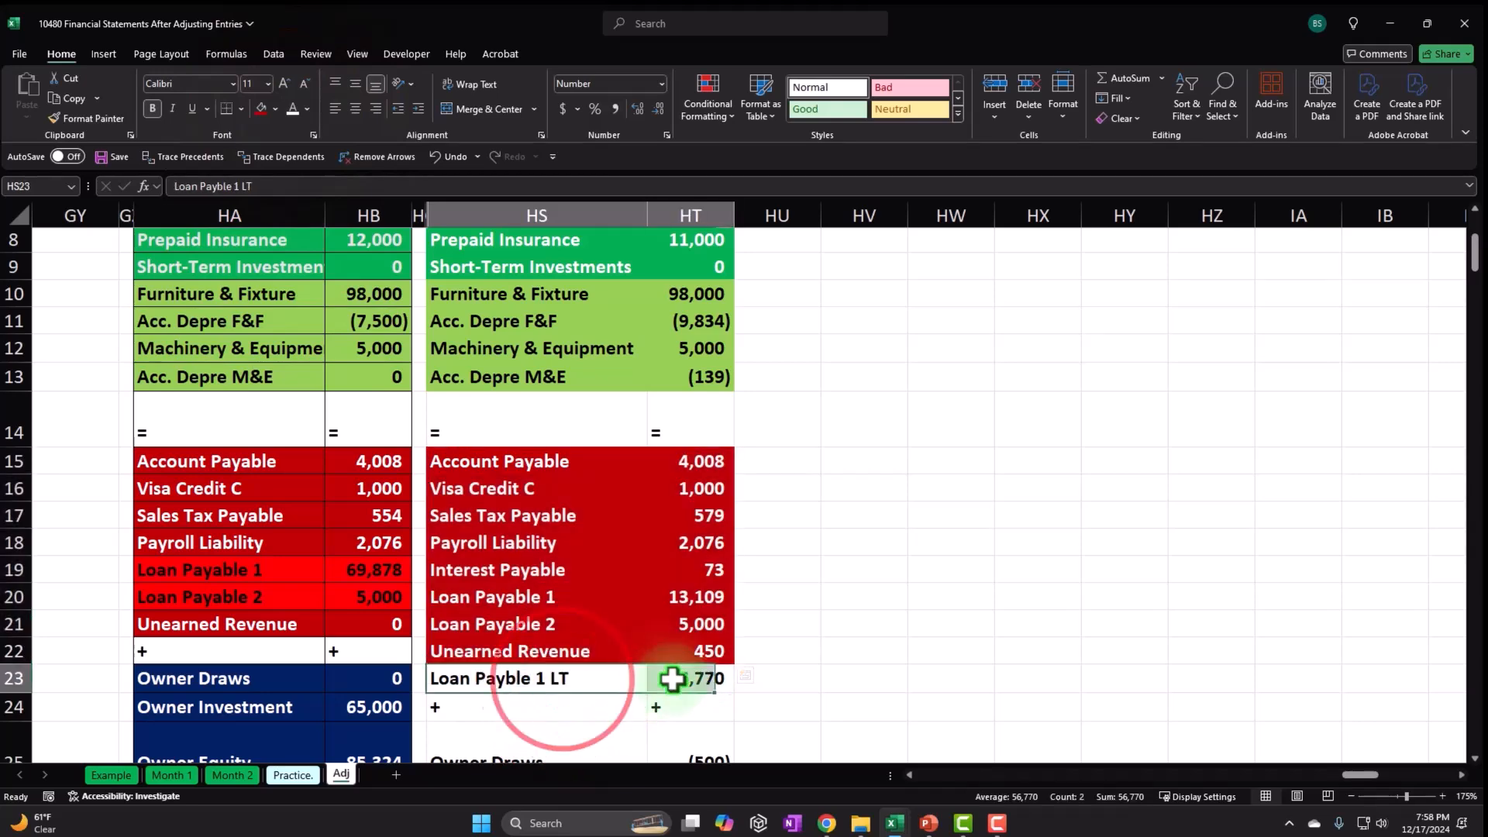
left_click(273, 110)
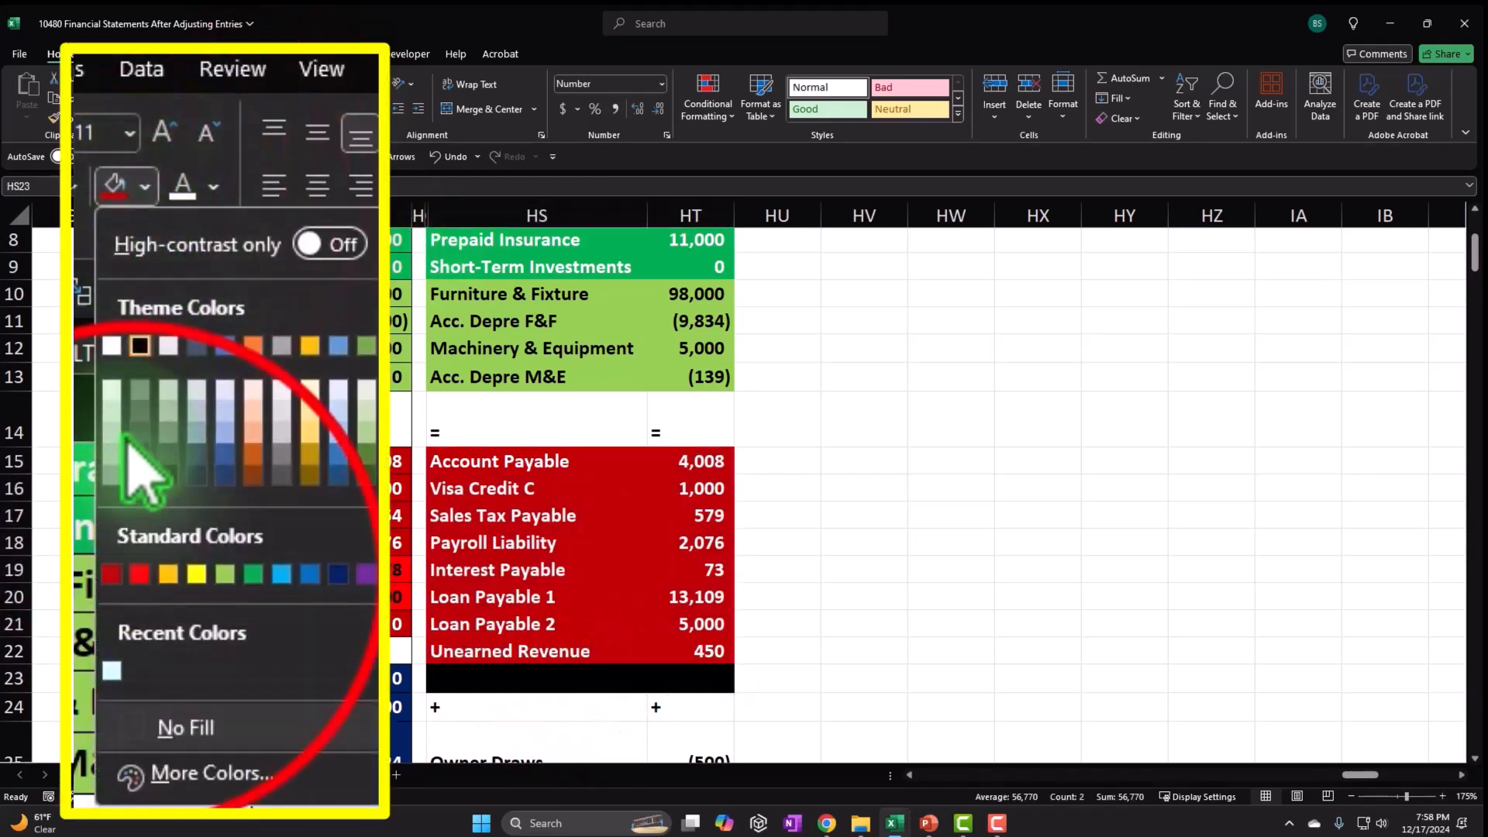
left_click(139, 574)
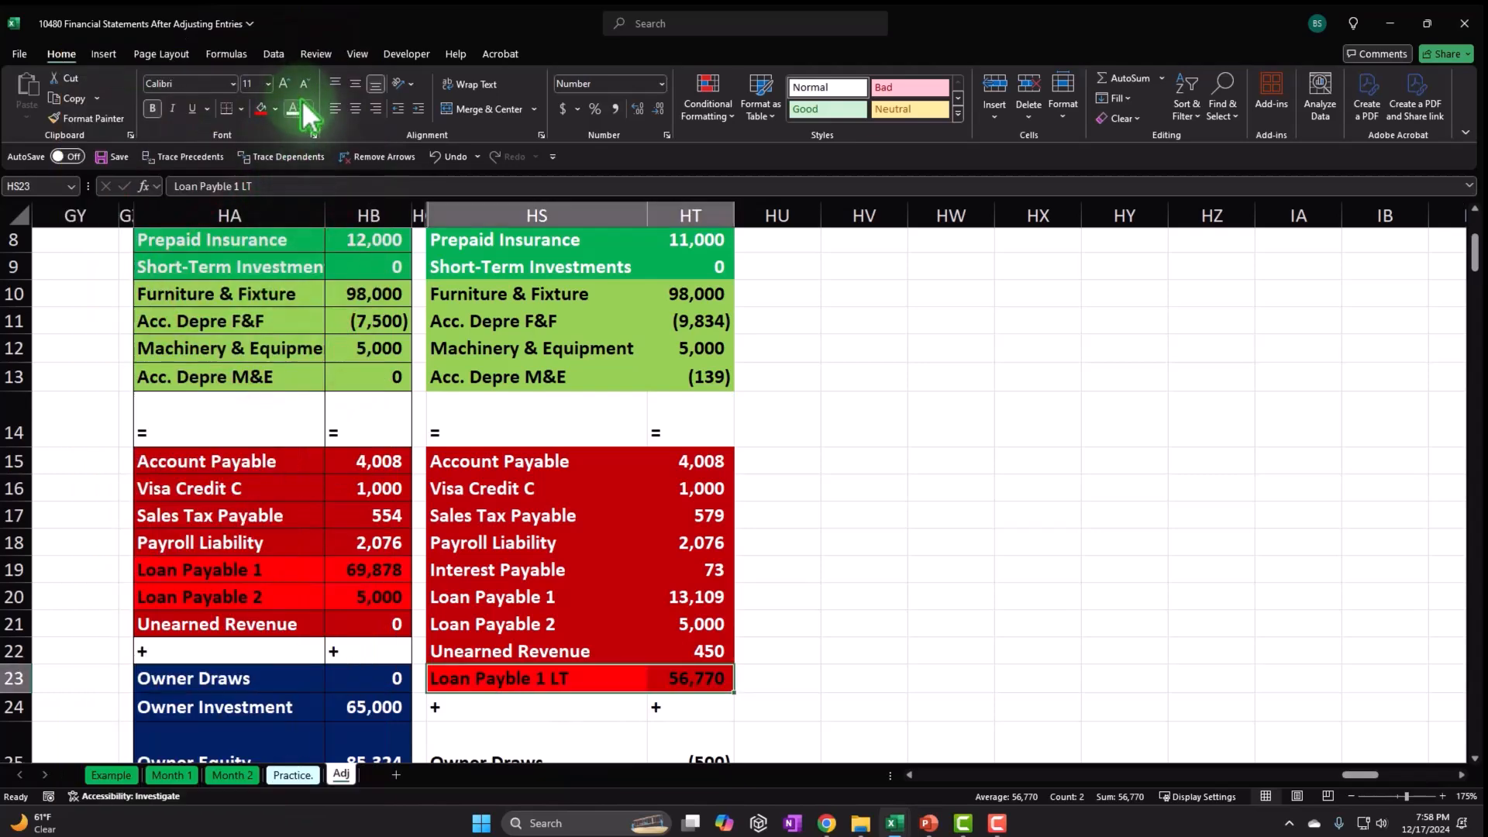
Fill owner equity rows HS25:HT27 dark blue with white text and income rows HS28:HT43 blue.
scroll(528, 417, "down", 3)
scroll(557, 396, "down", 1)
left_click_drag(535, 426, 696, 485)
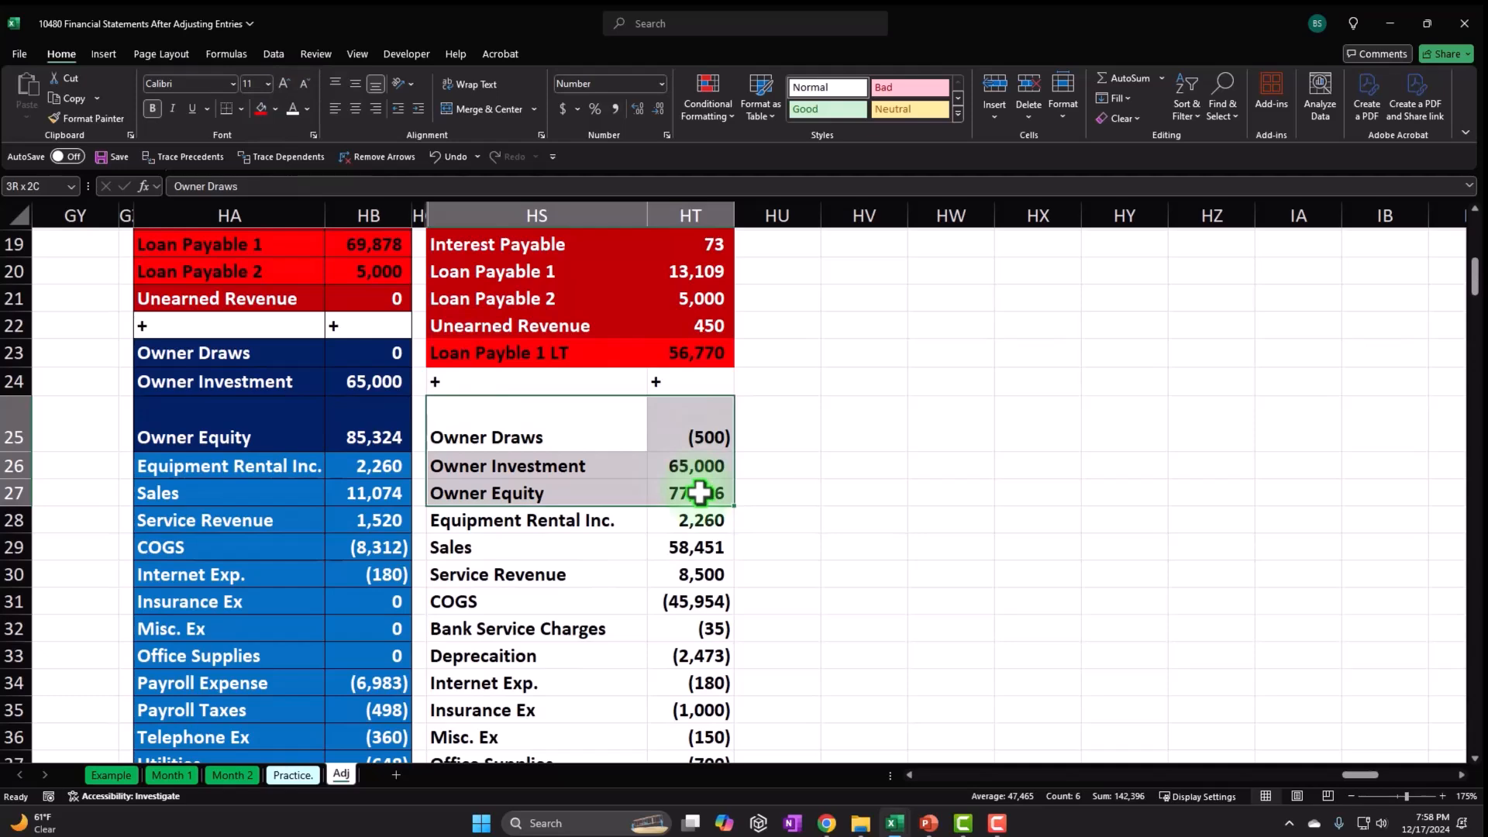
left_click(275, 108)
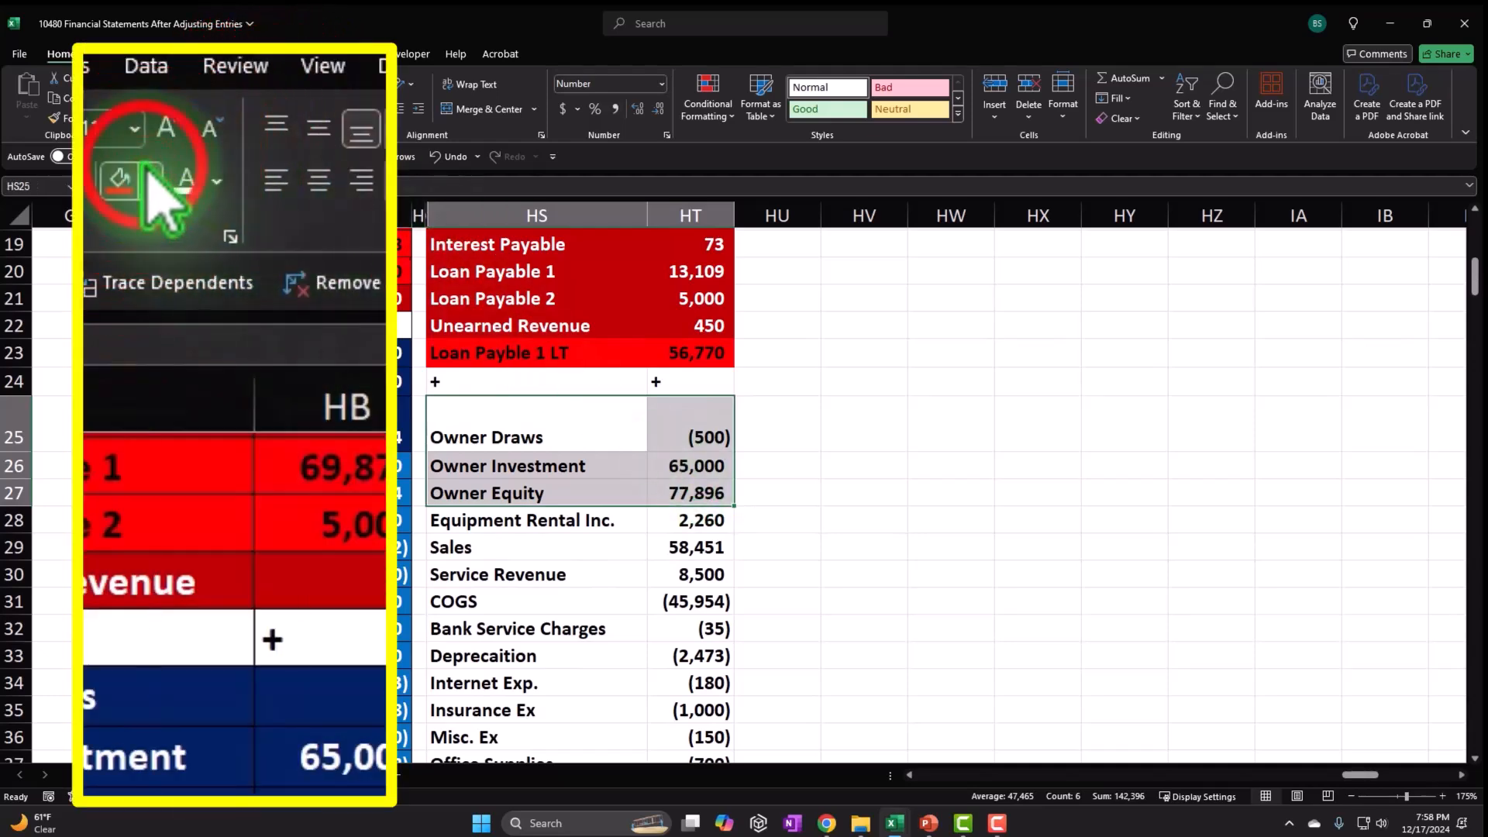
left_click(366, 290)
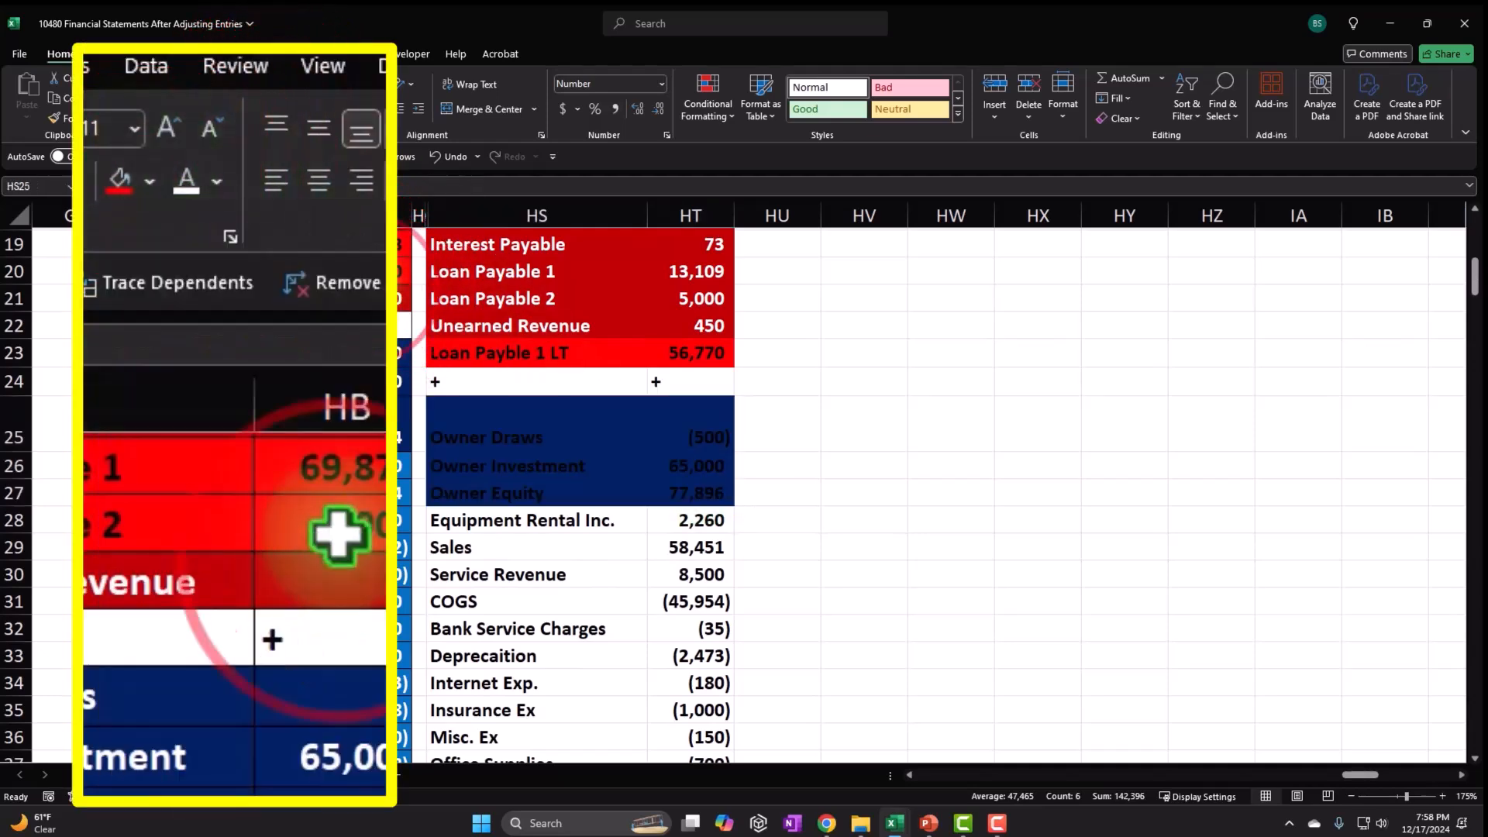
left_click(294, 109)
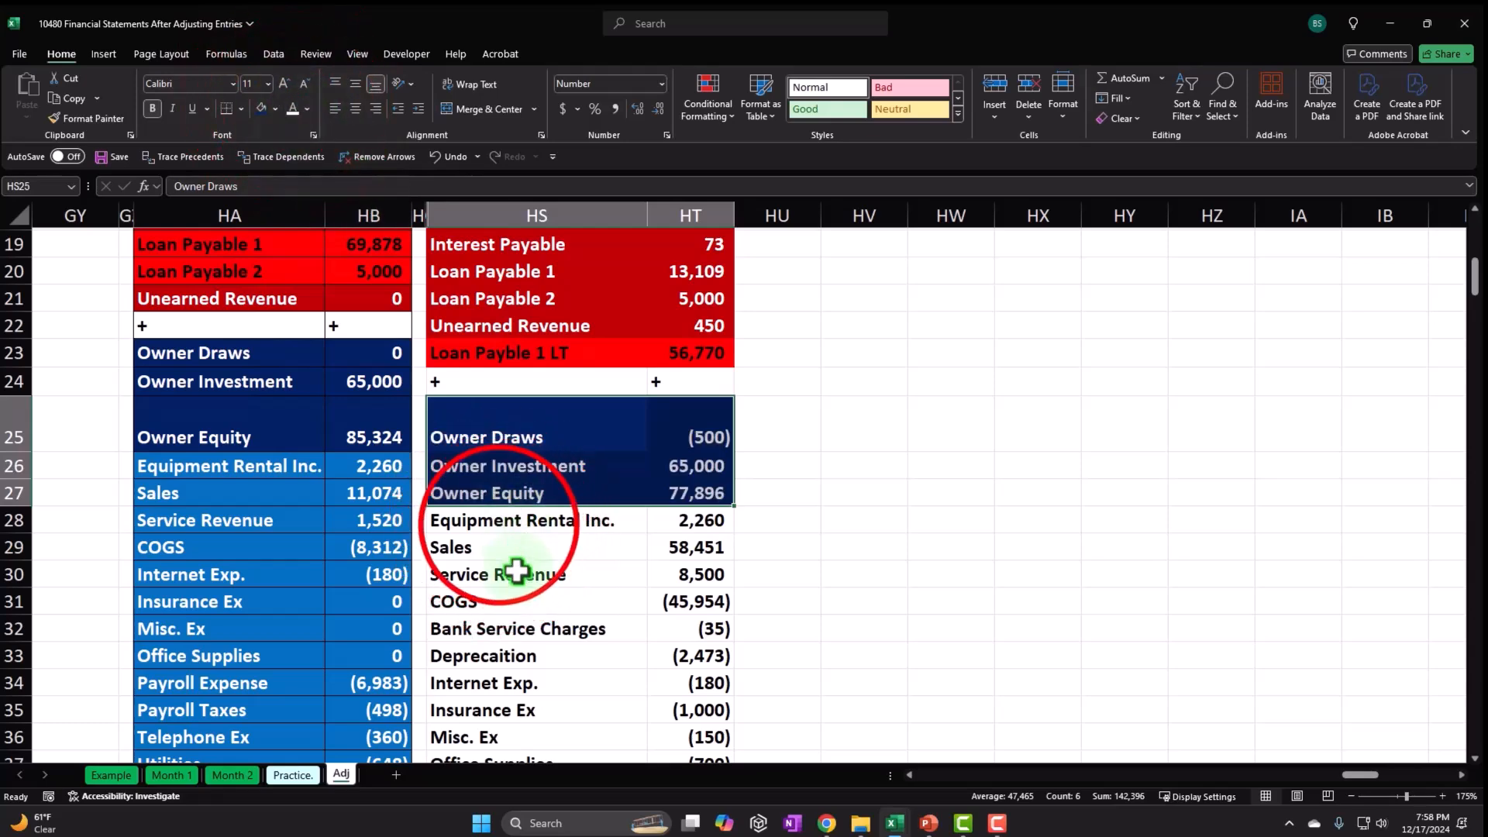
left_click_drag(496, 527, 668, 698)
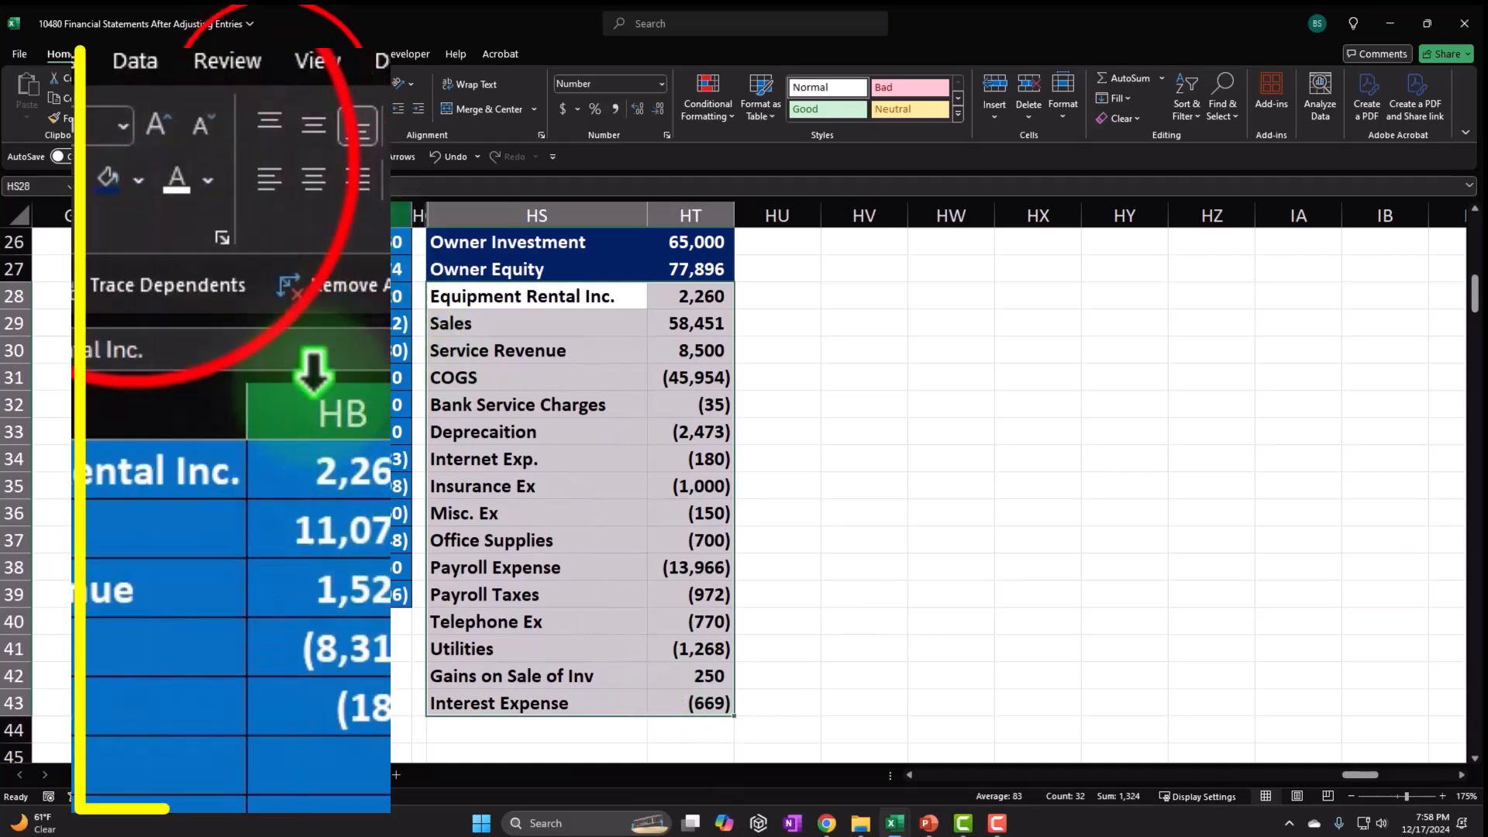
left_click(140, 178)
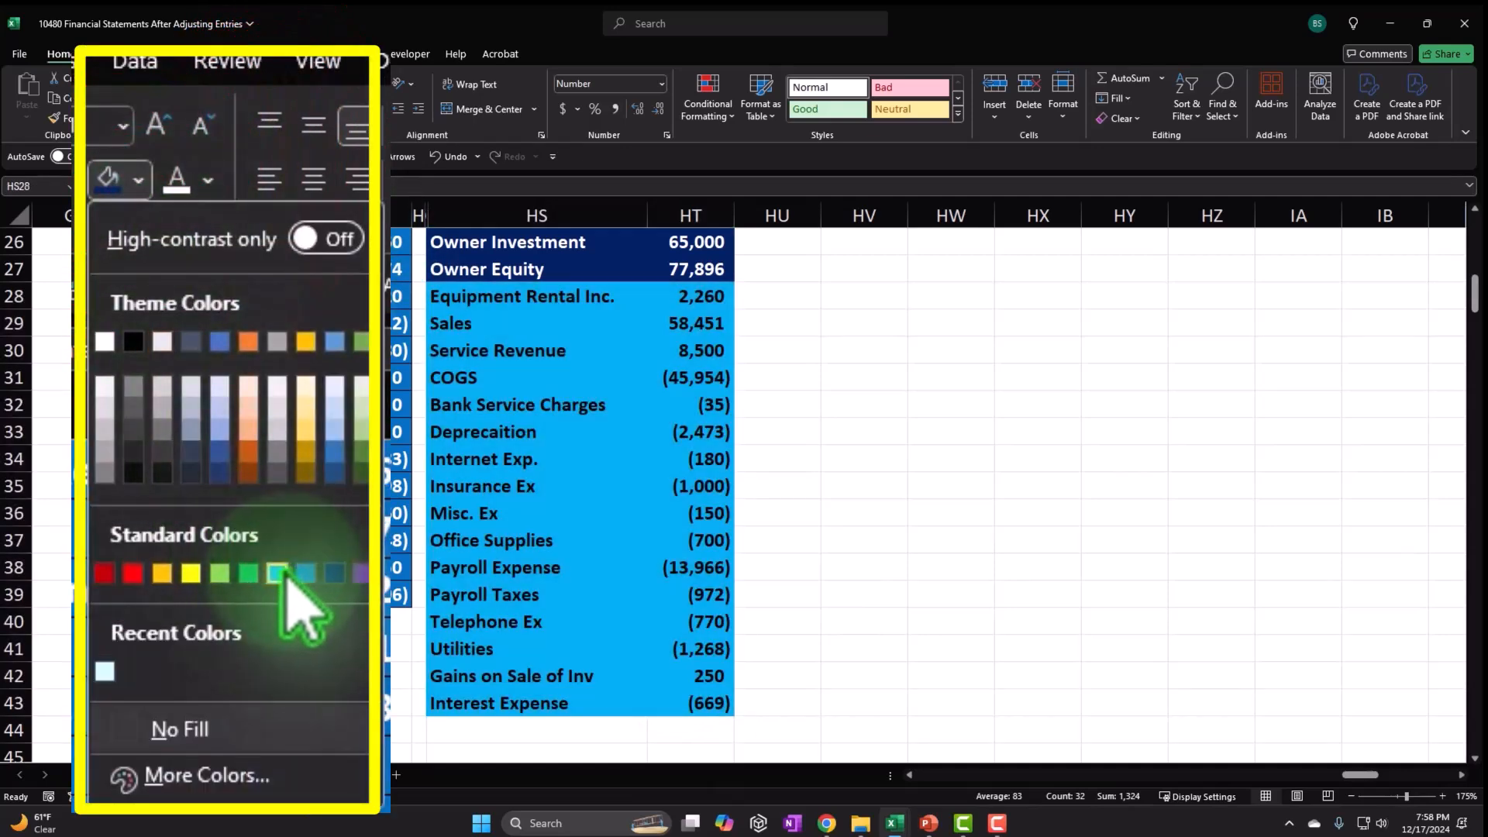
left_click(310, 574)
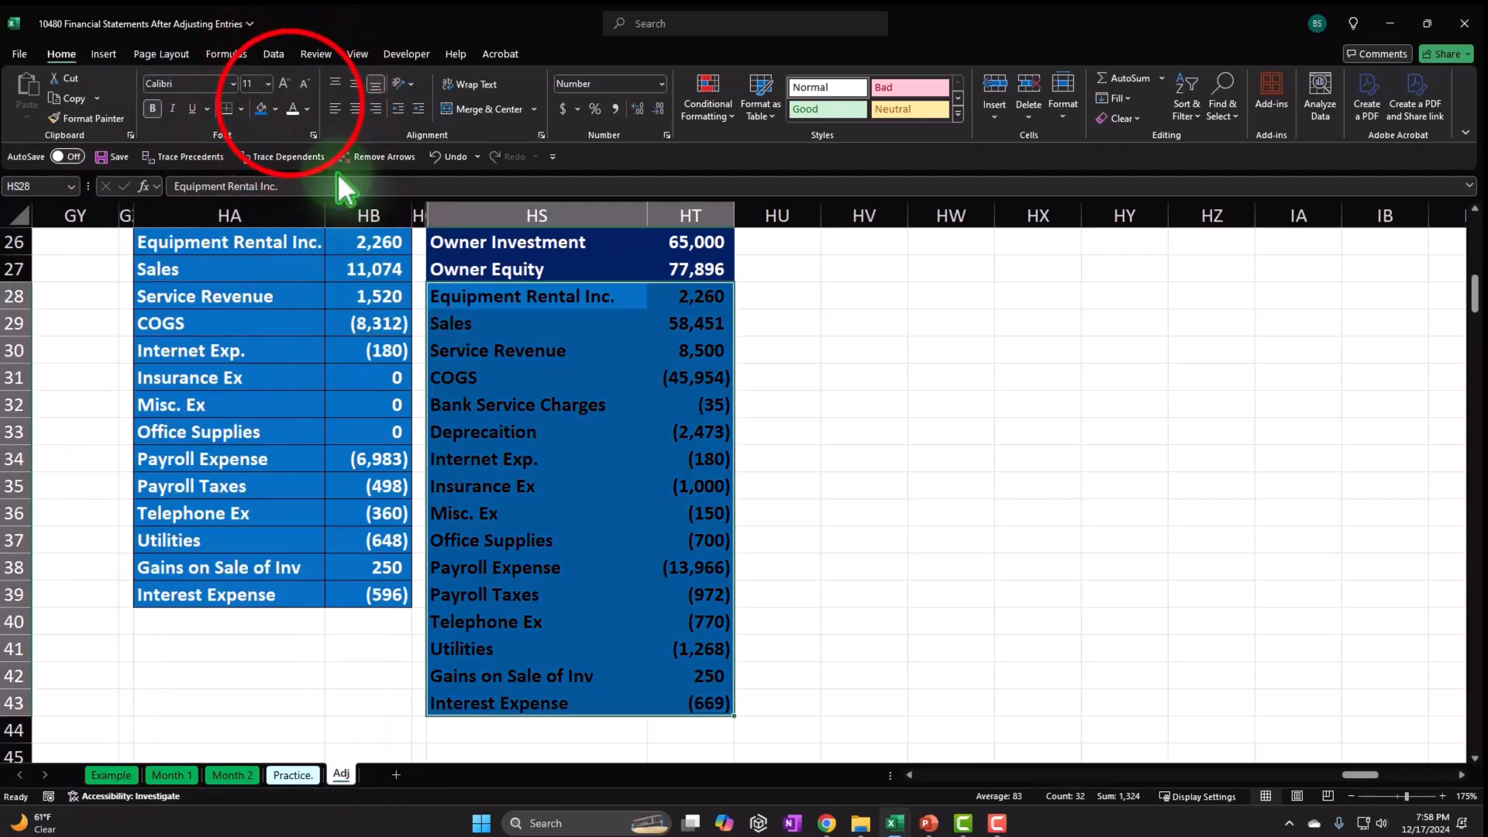
Fill the + separator row HS24:HT24 and the = separator row HS14:HT14 black.
scroll(605, 445, "up", 3)
left_click_drag(525, 399, 659, 397)
left_click(275, 109)
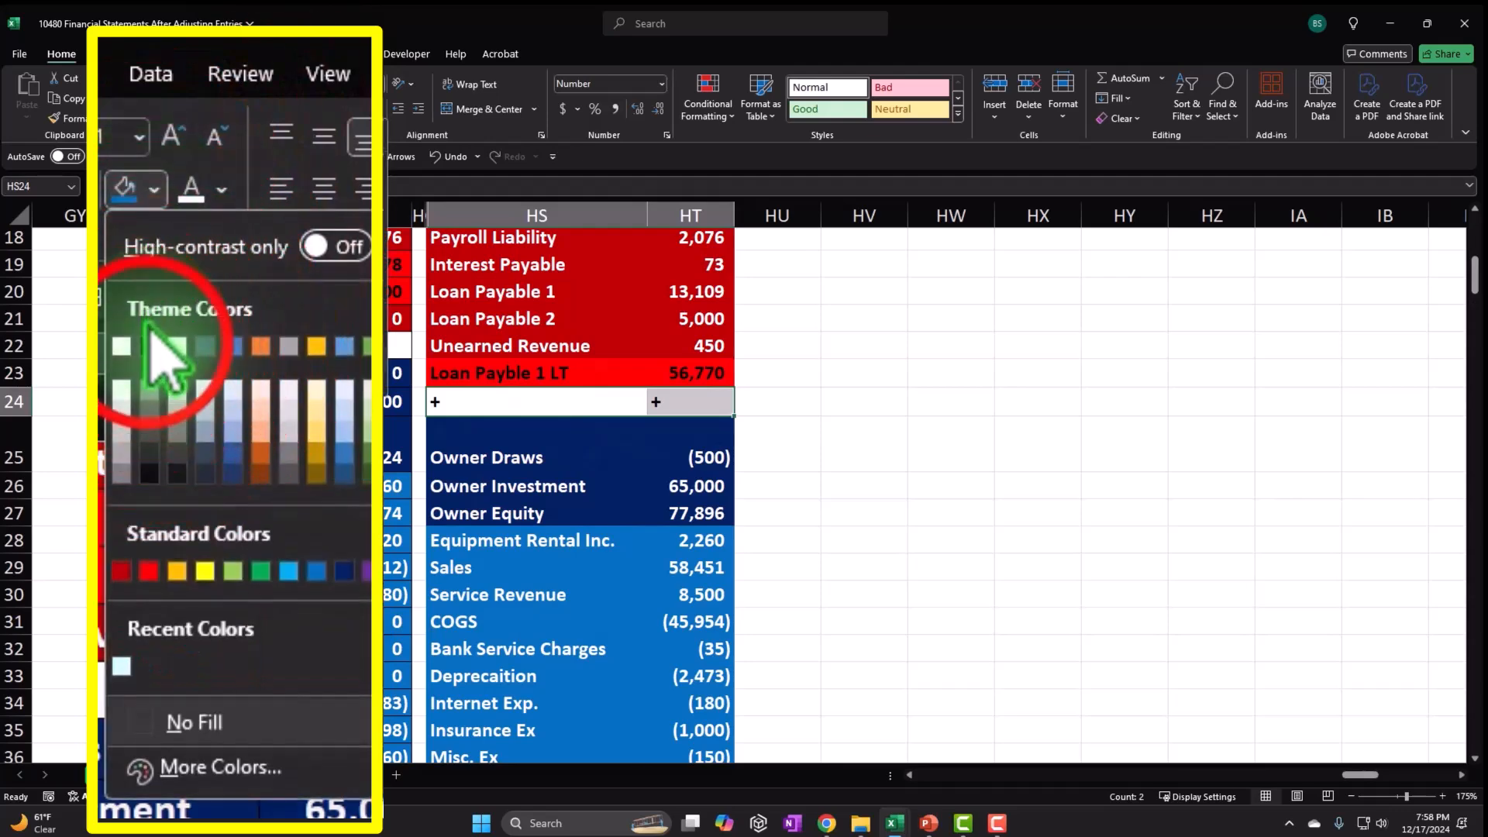
left_click(152, 341)
scroll(527, 573, "up", 5)
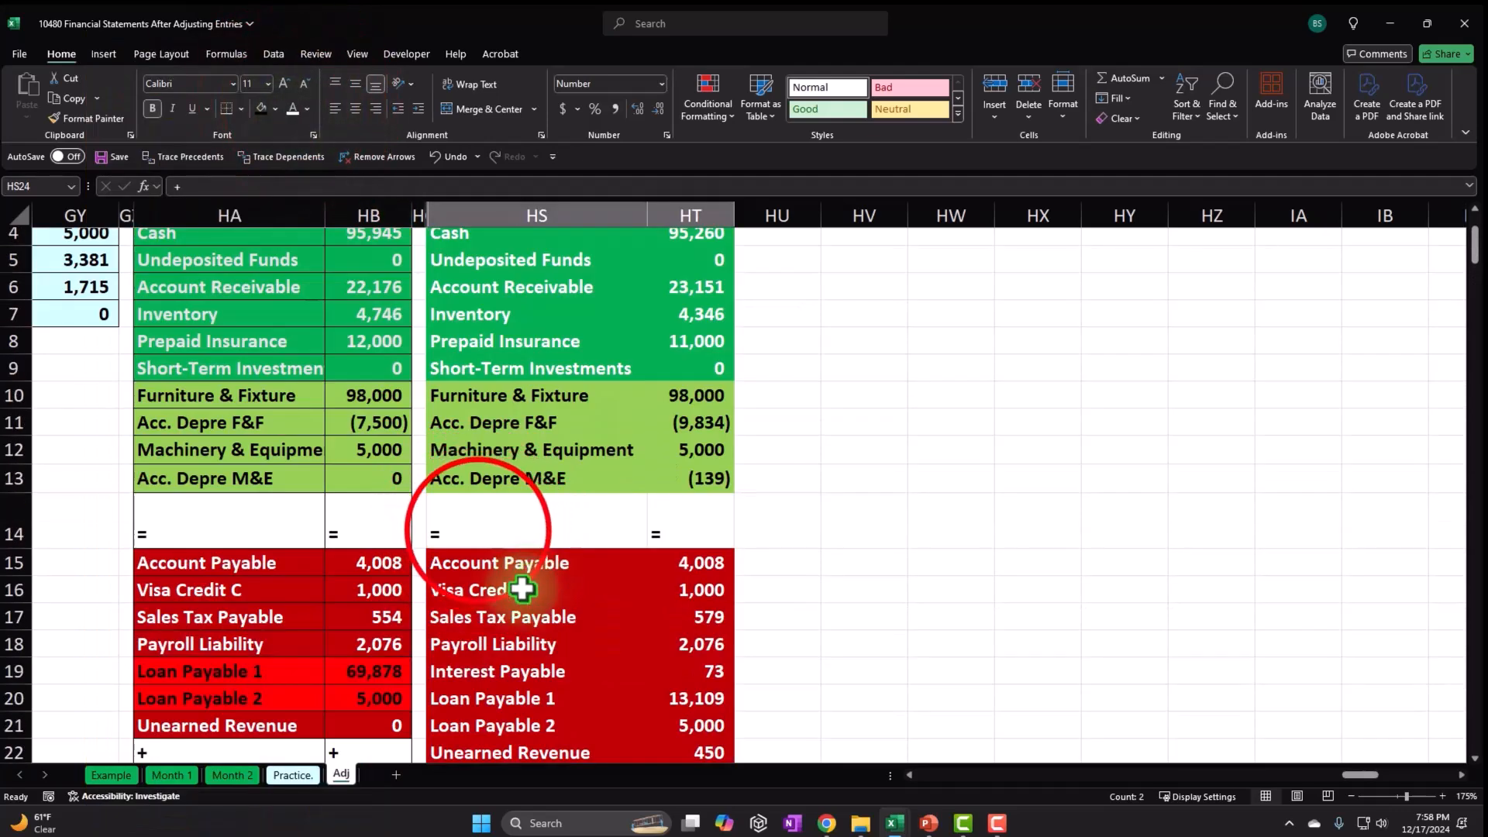
left_click(475, 528)
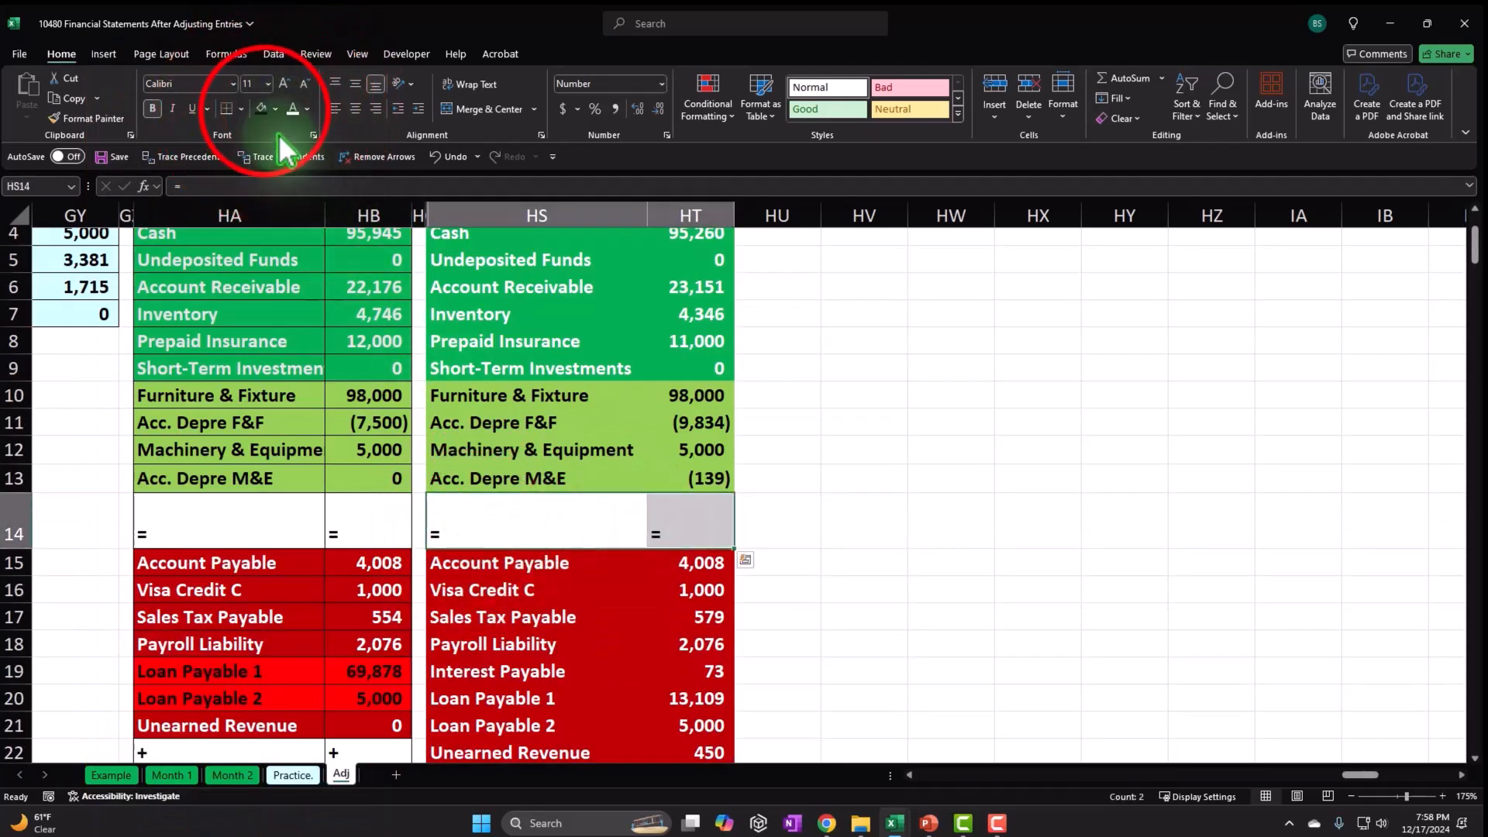
left_click(262, 108)
Apply All Borders to the adjusted balance block HS4:HT43.
scroll(443, 524, "up", 1)
left_click_drag(481, 375, 659, 721)
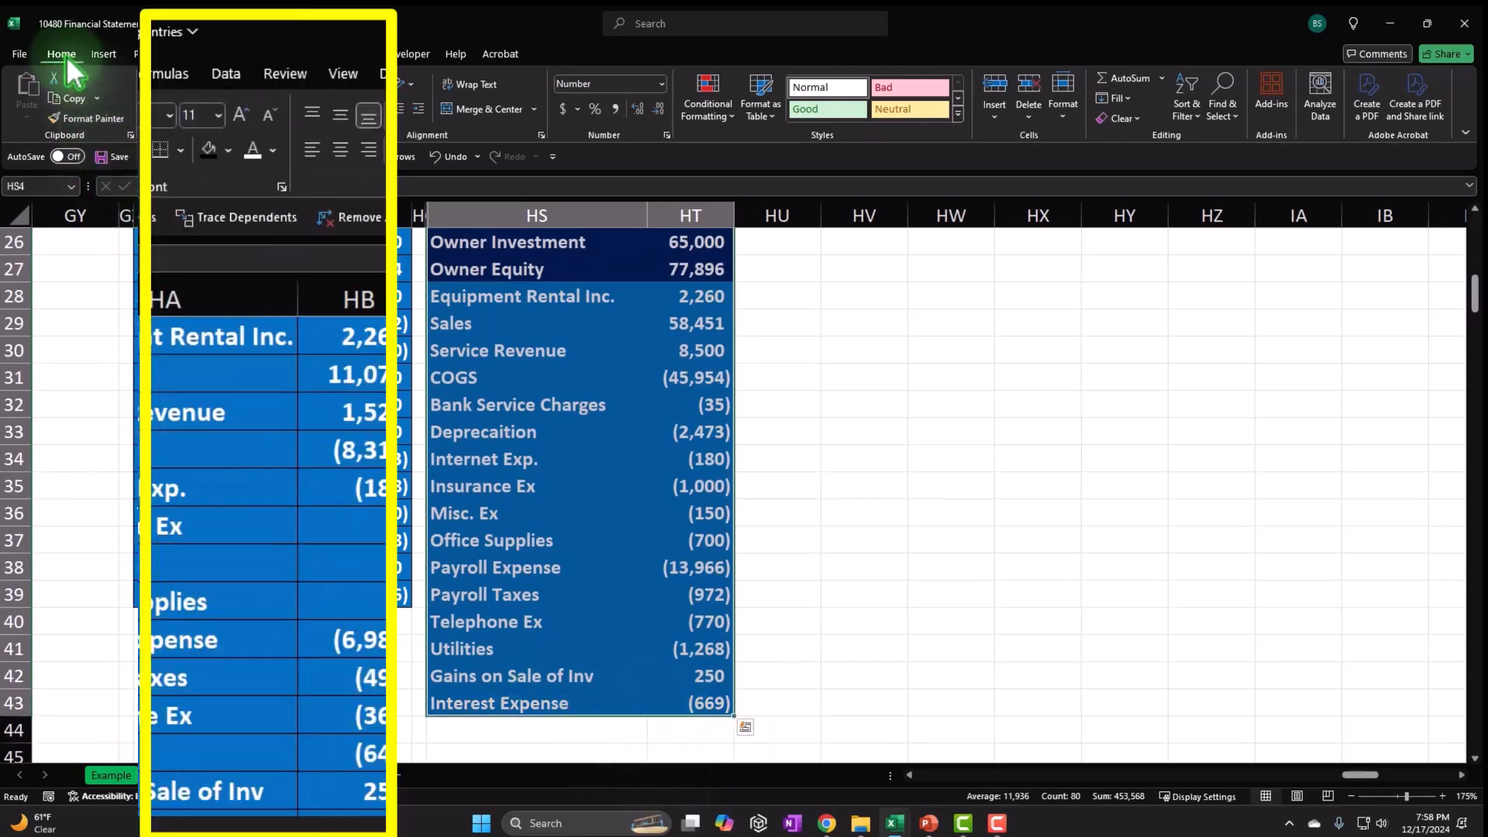
left_click(180, 149)
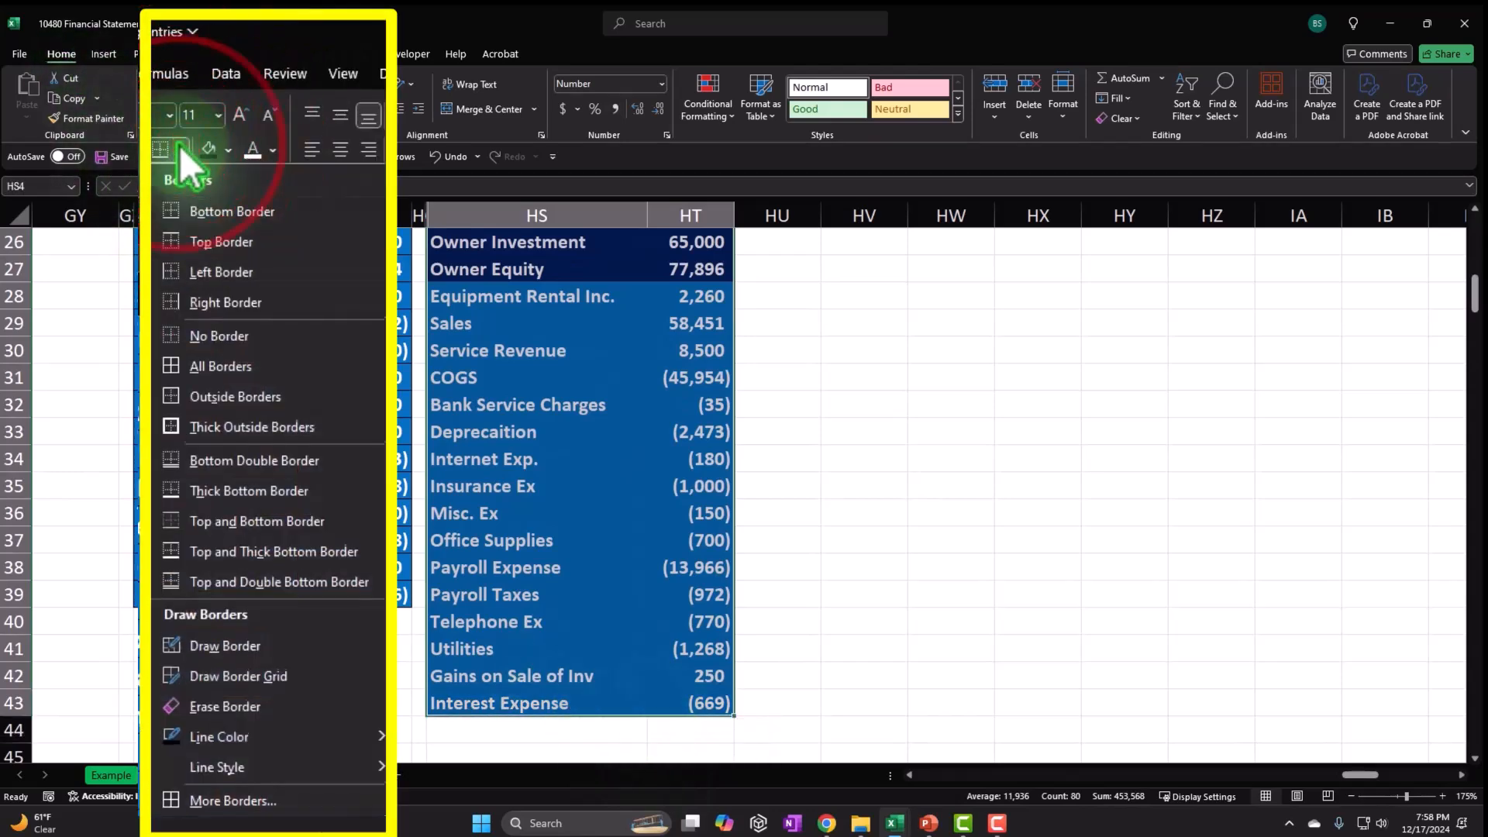
left_click(251, 365)
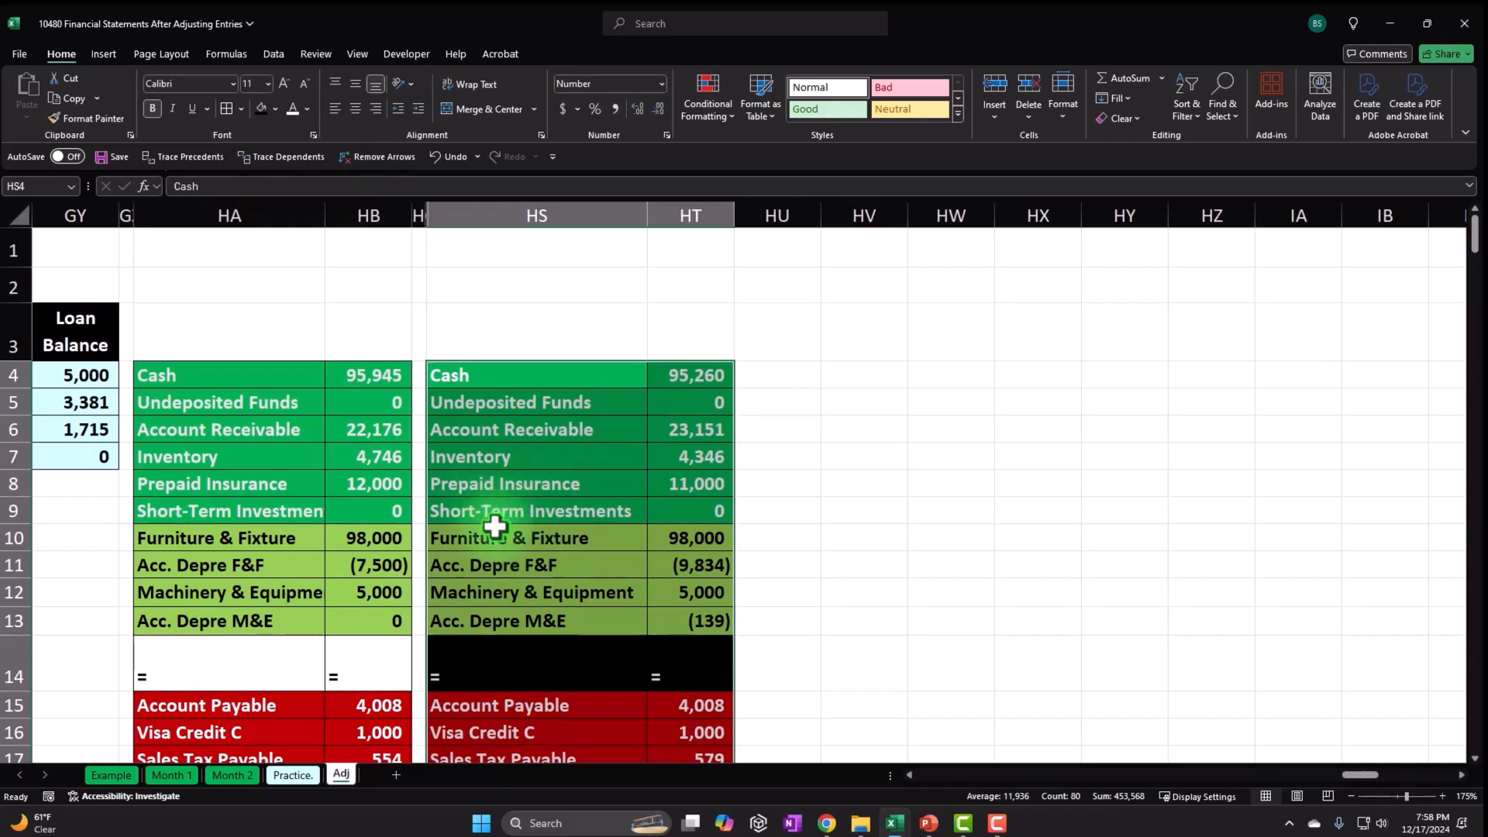
Drag the adjusted balance block onto columns HA:HB, replacing the old figures, so Cash 95,260 starts at row 3.
scroll(535, 525, "down", 9)
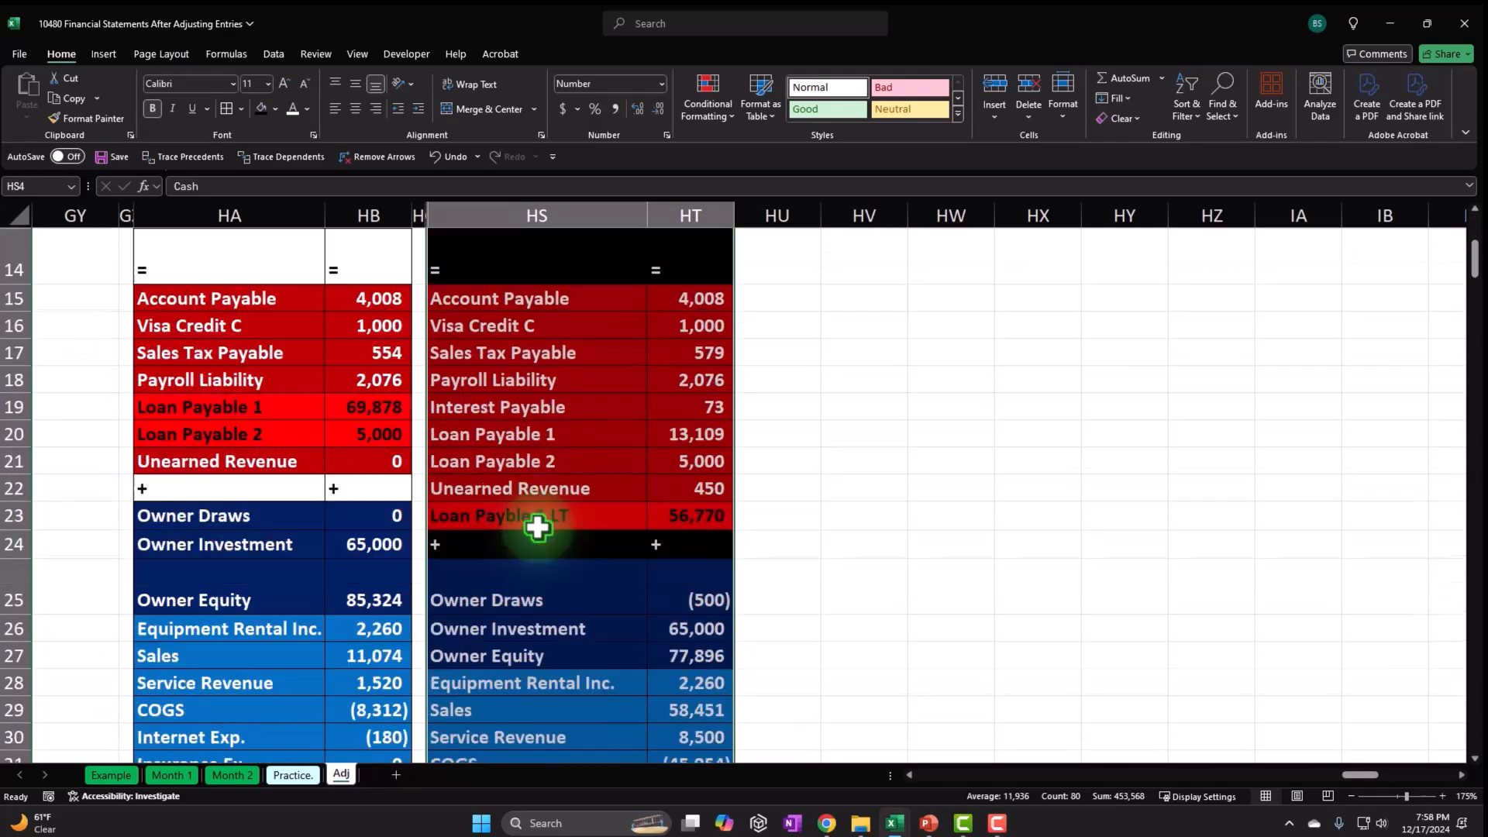
scroll(537, 527, "up", 9)
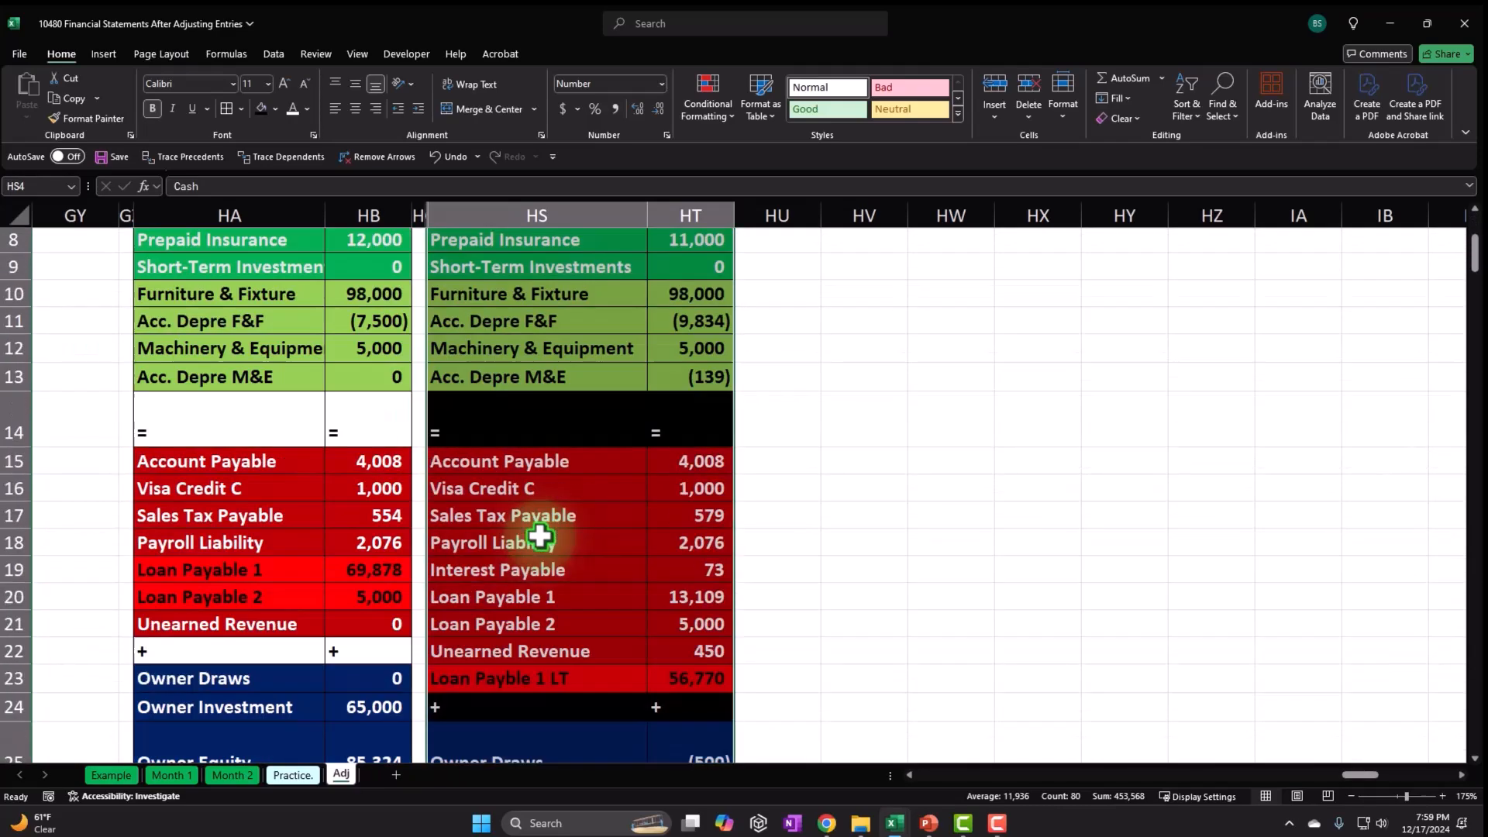
left_click(521, 363)
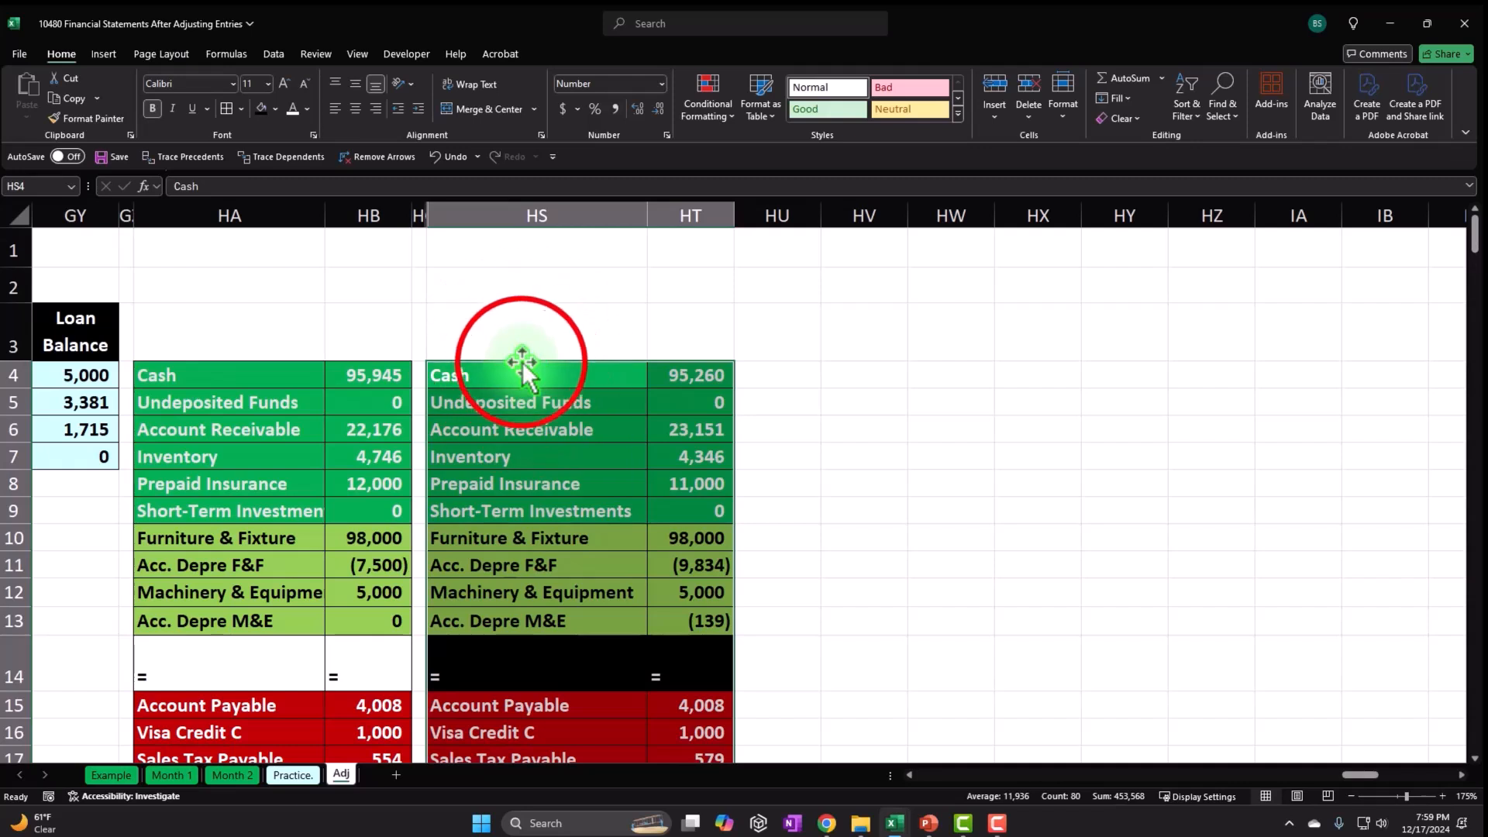
left_click_drag(503, 362, 411, 362)
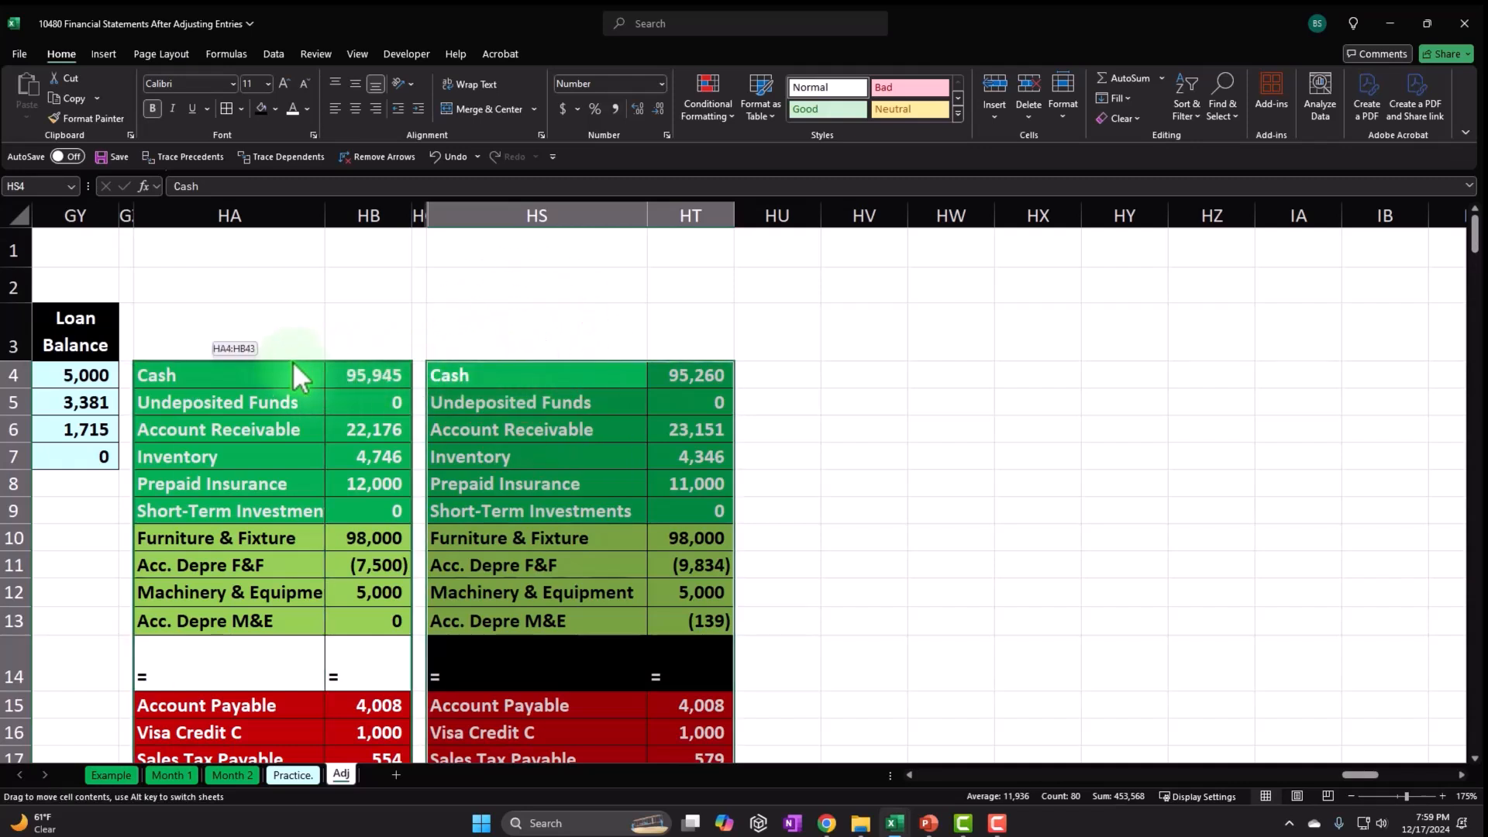
left_click_drag(273, 360, 273, 360)
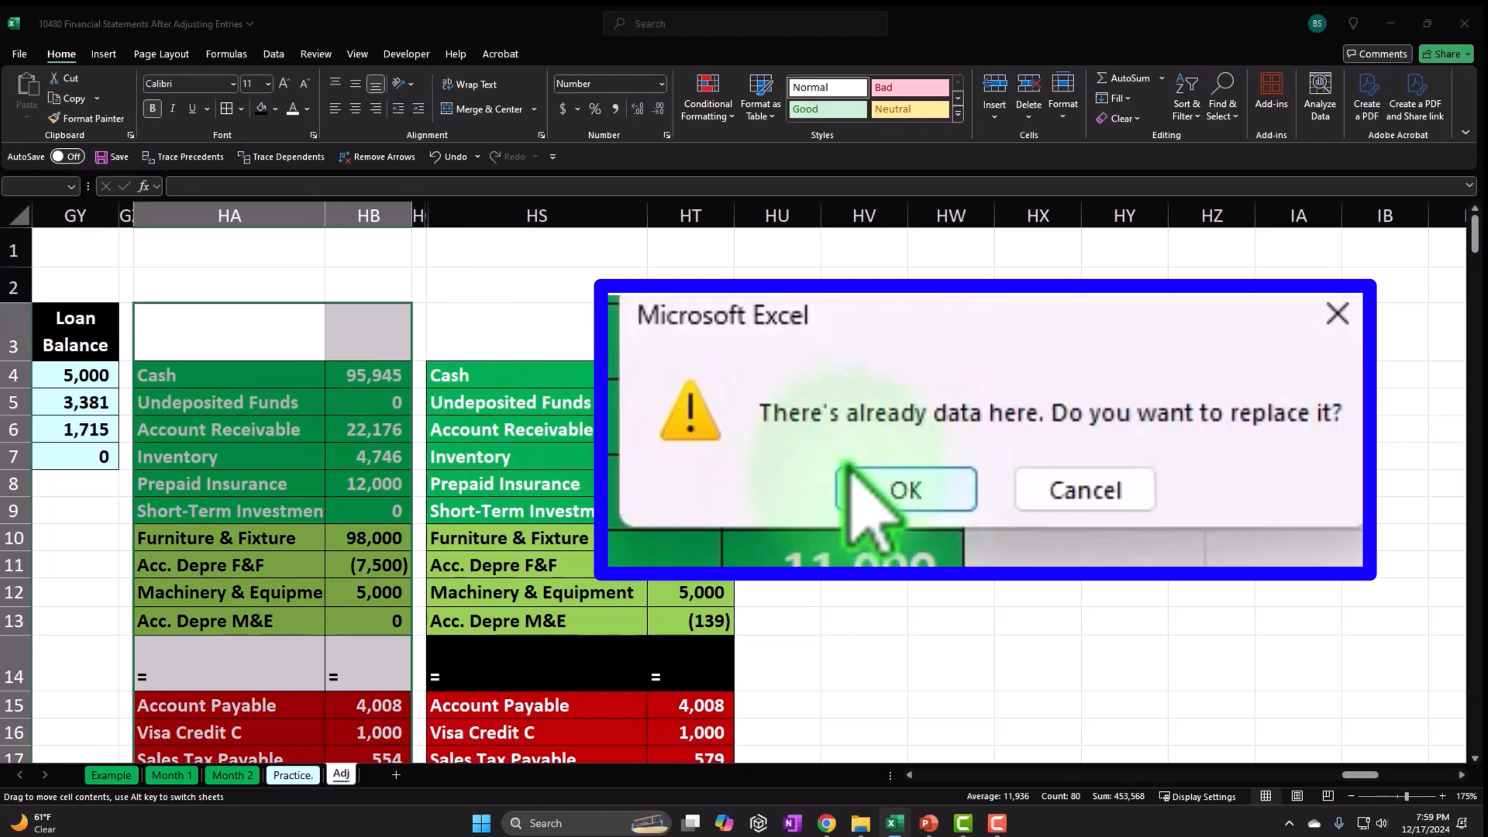
left_click(883, 487)
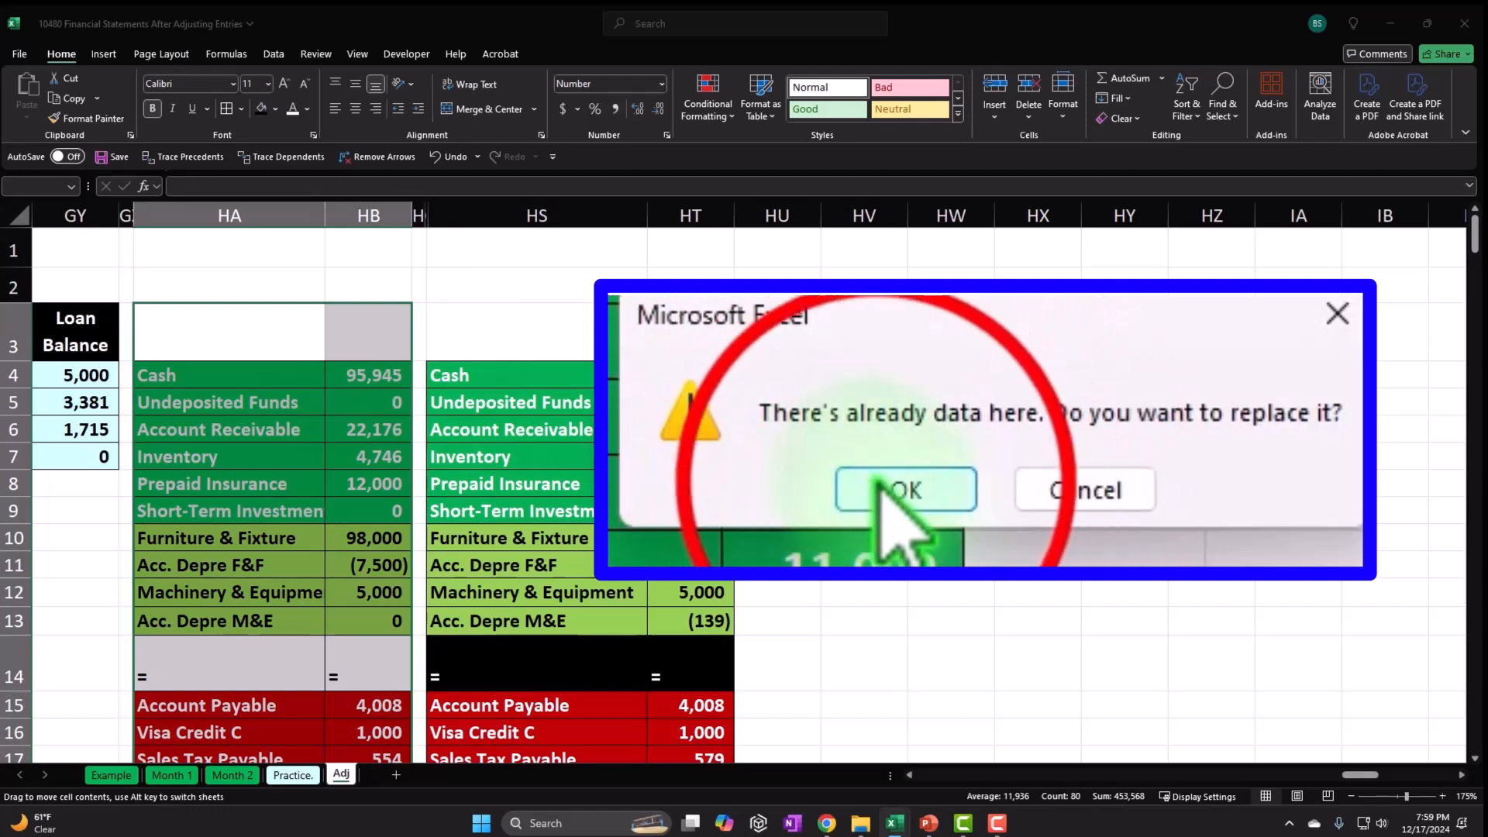
left_click(680, 456)
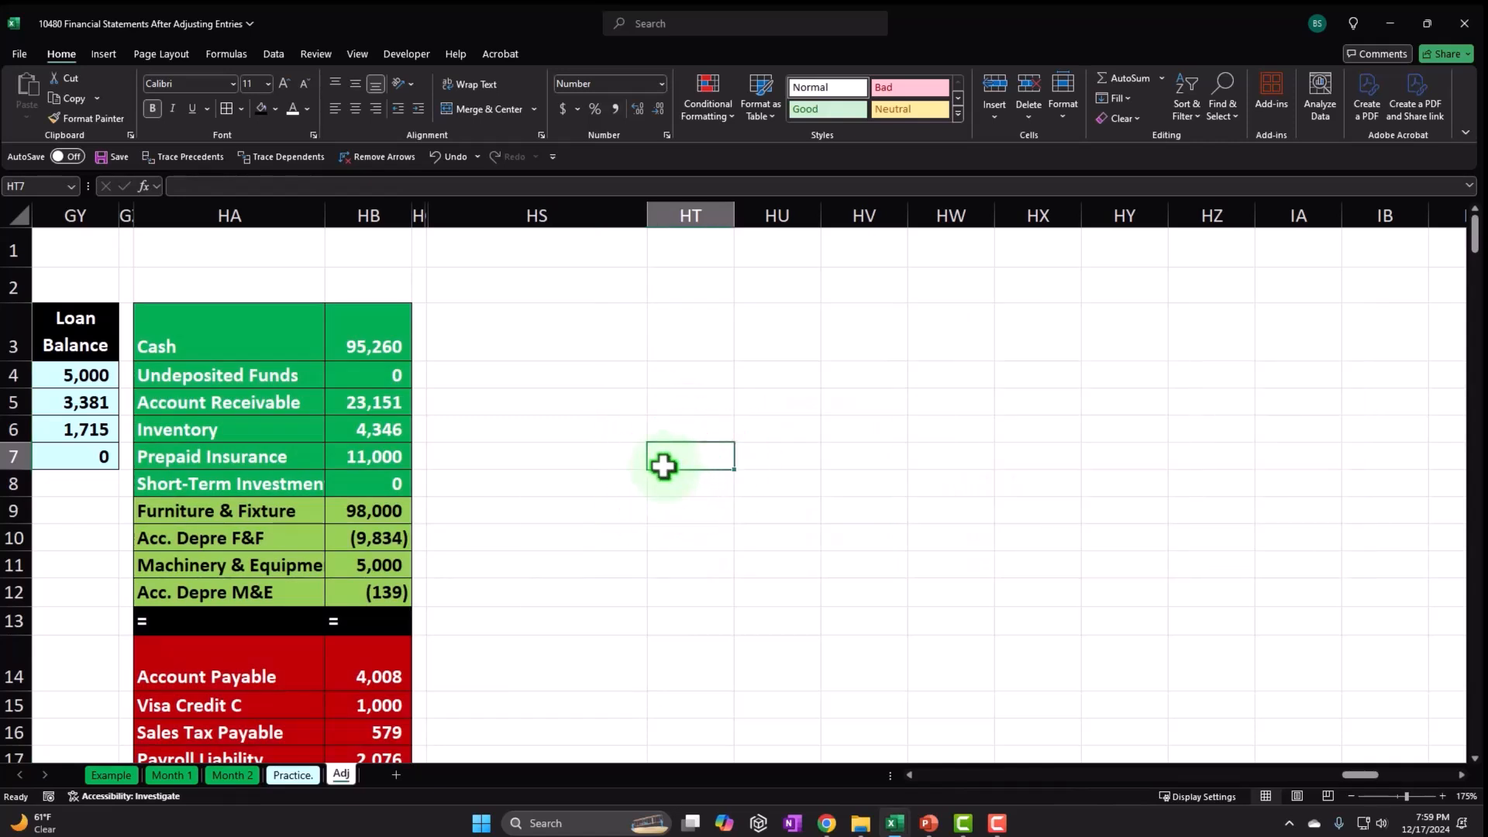
Unhide columns HB through HS and inspect the #REF! formulas in HE5 and HI5.
left_click(377, 210)
left_click_drag(377, 210, 487, 216)
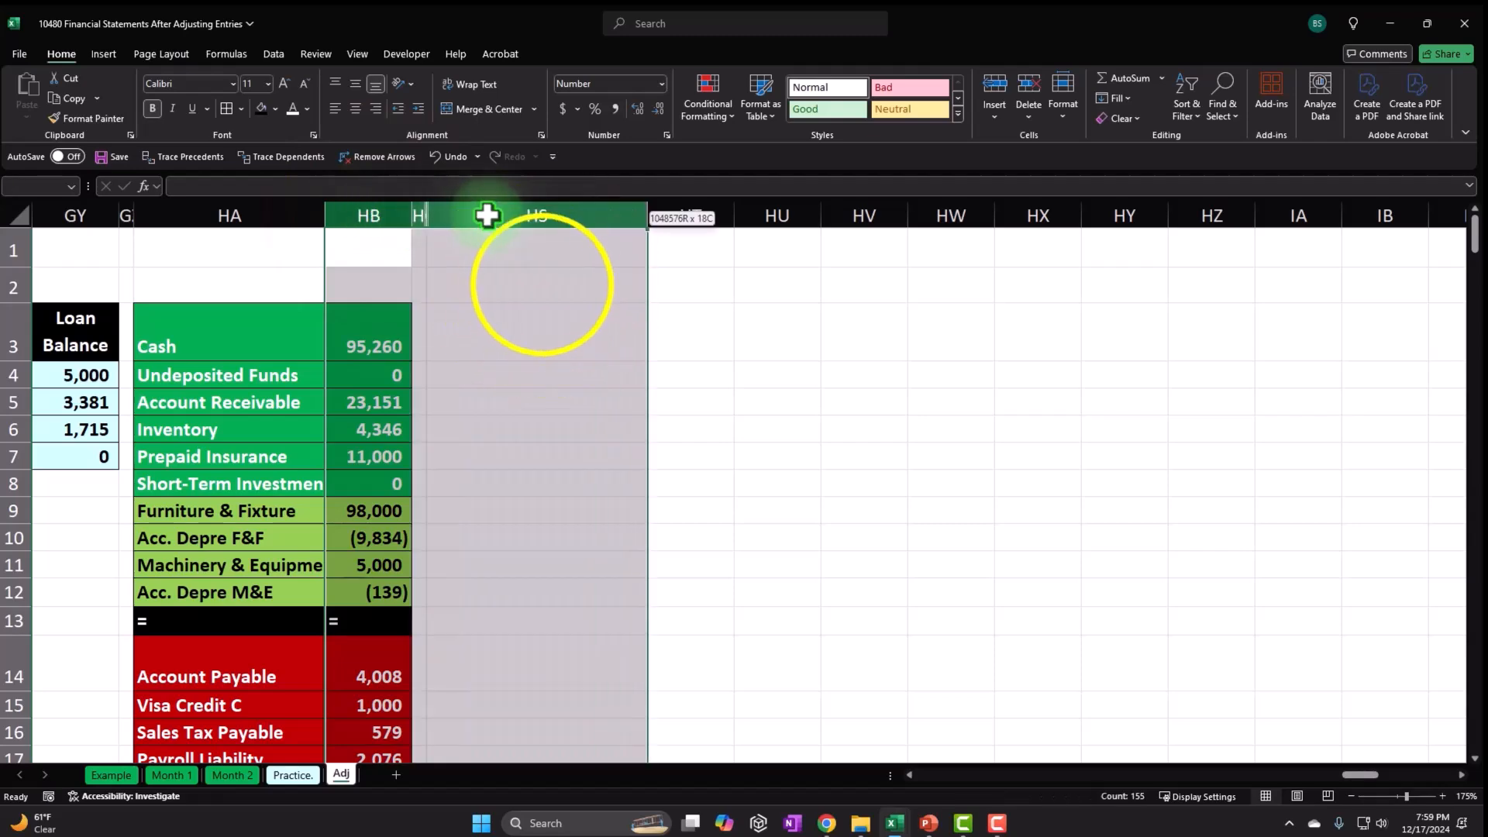
right_click(487, 216)
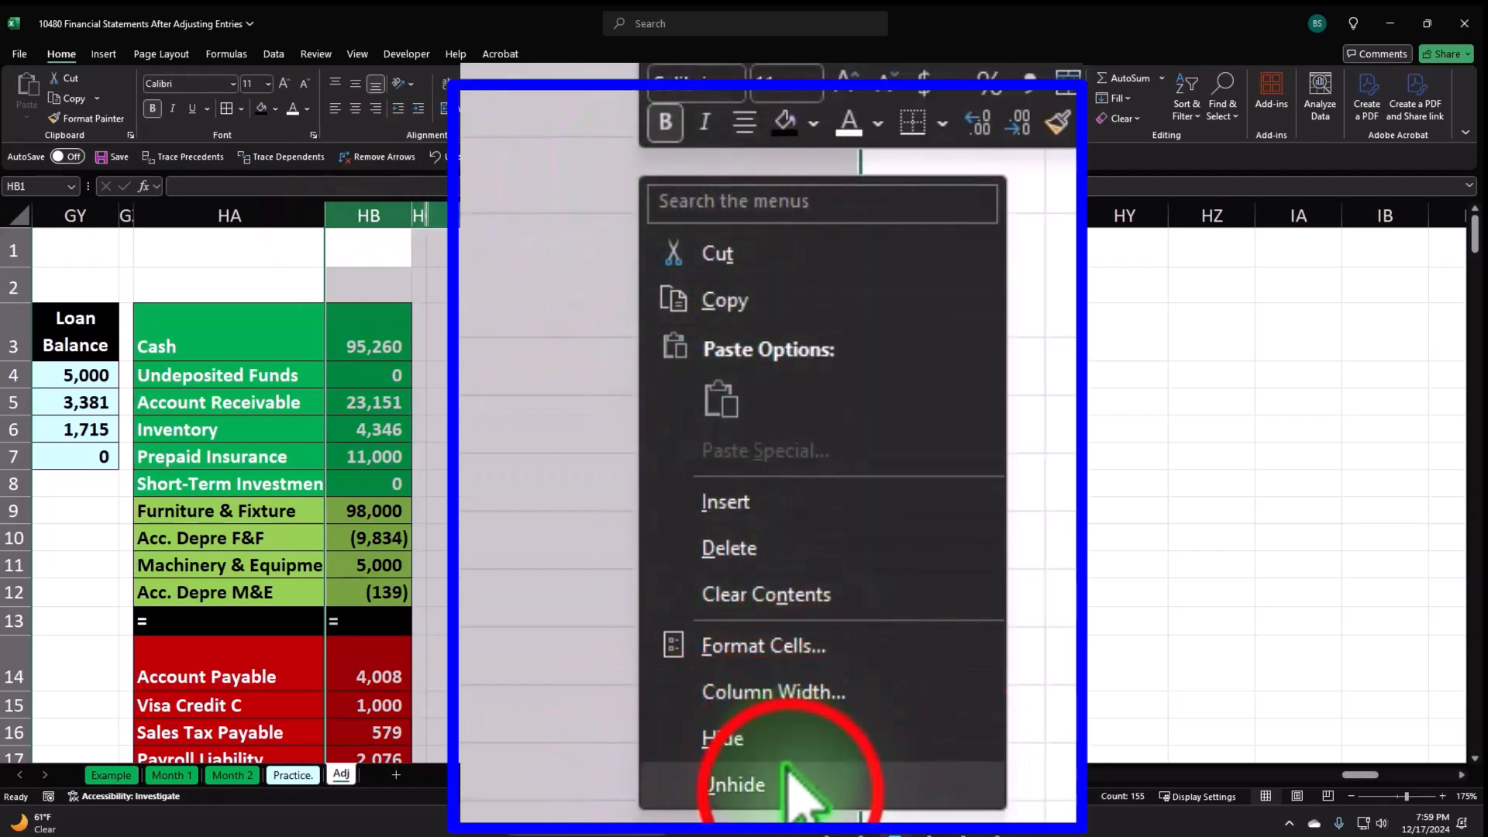
left_click(617, 573)
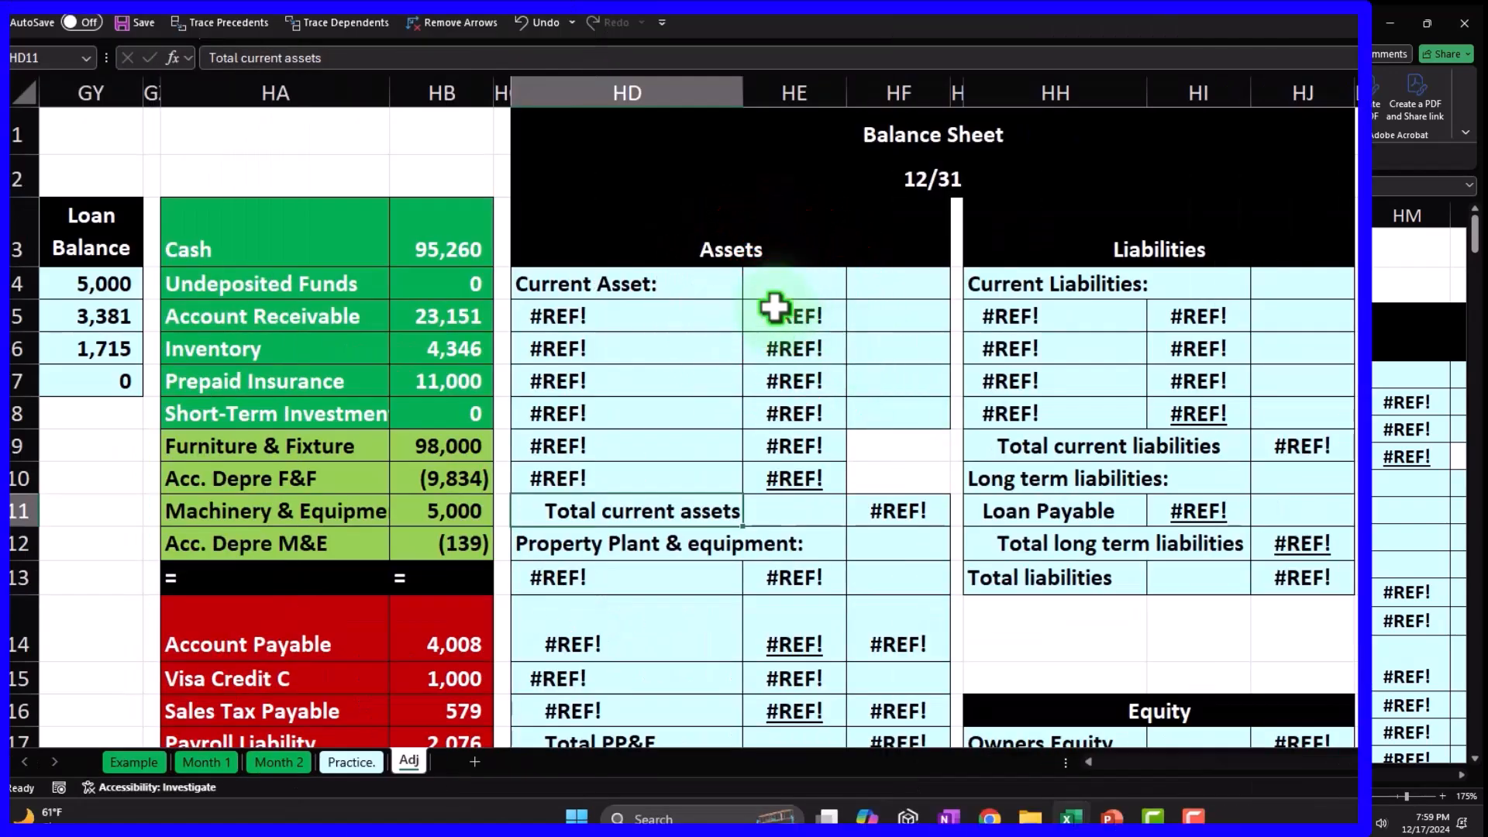
left_click(663, 402)
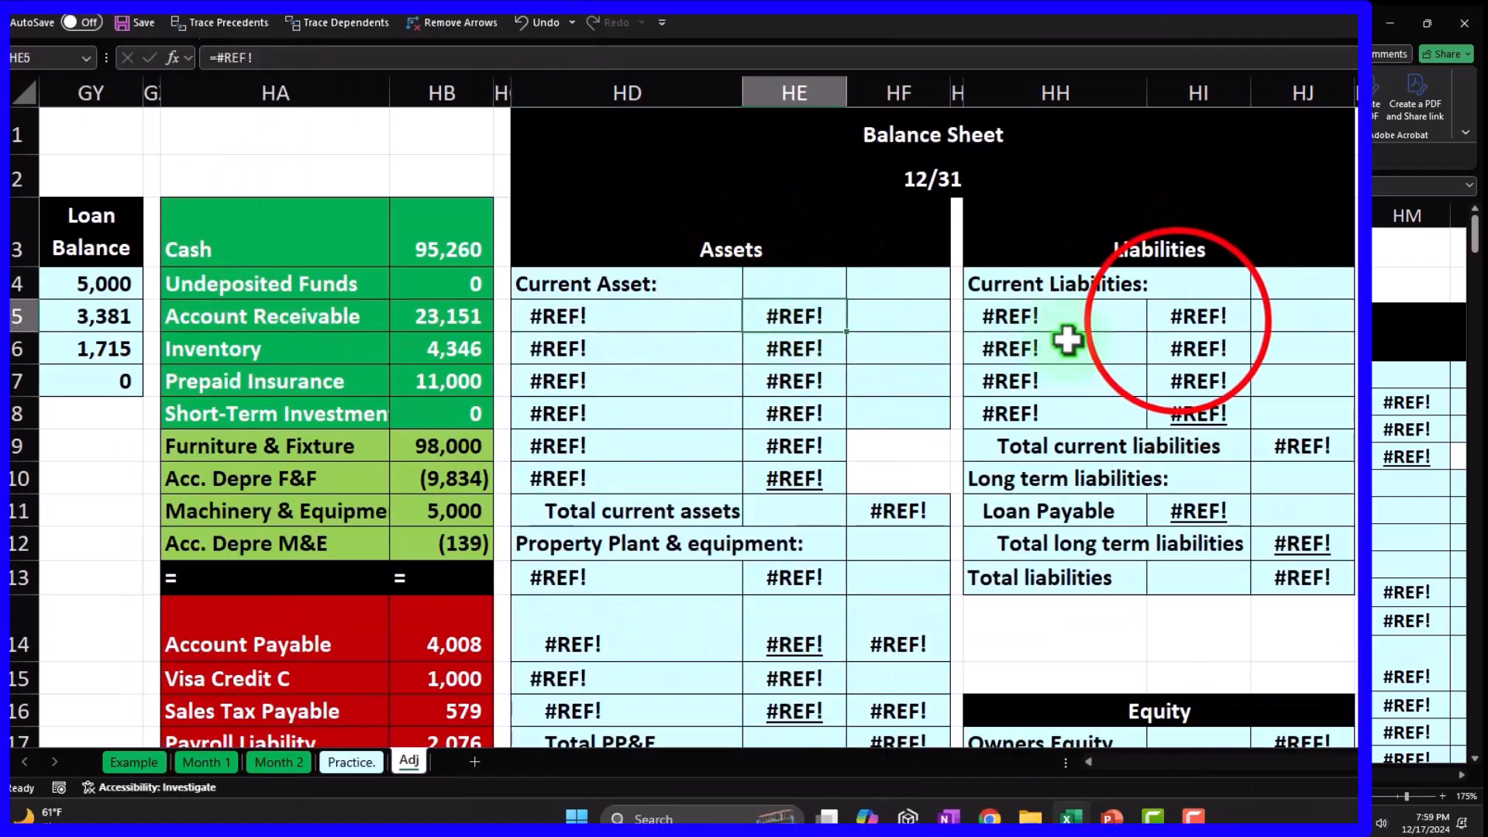
left_click(1178, 320)
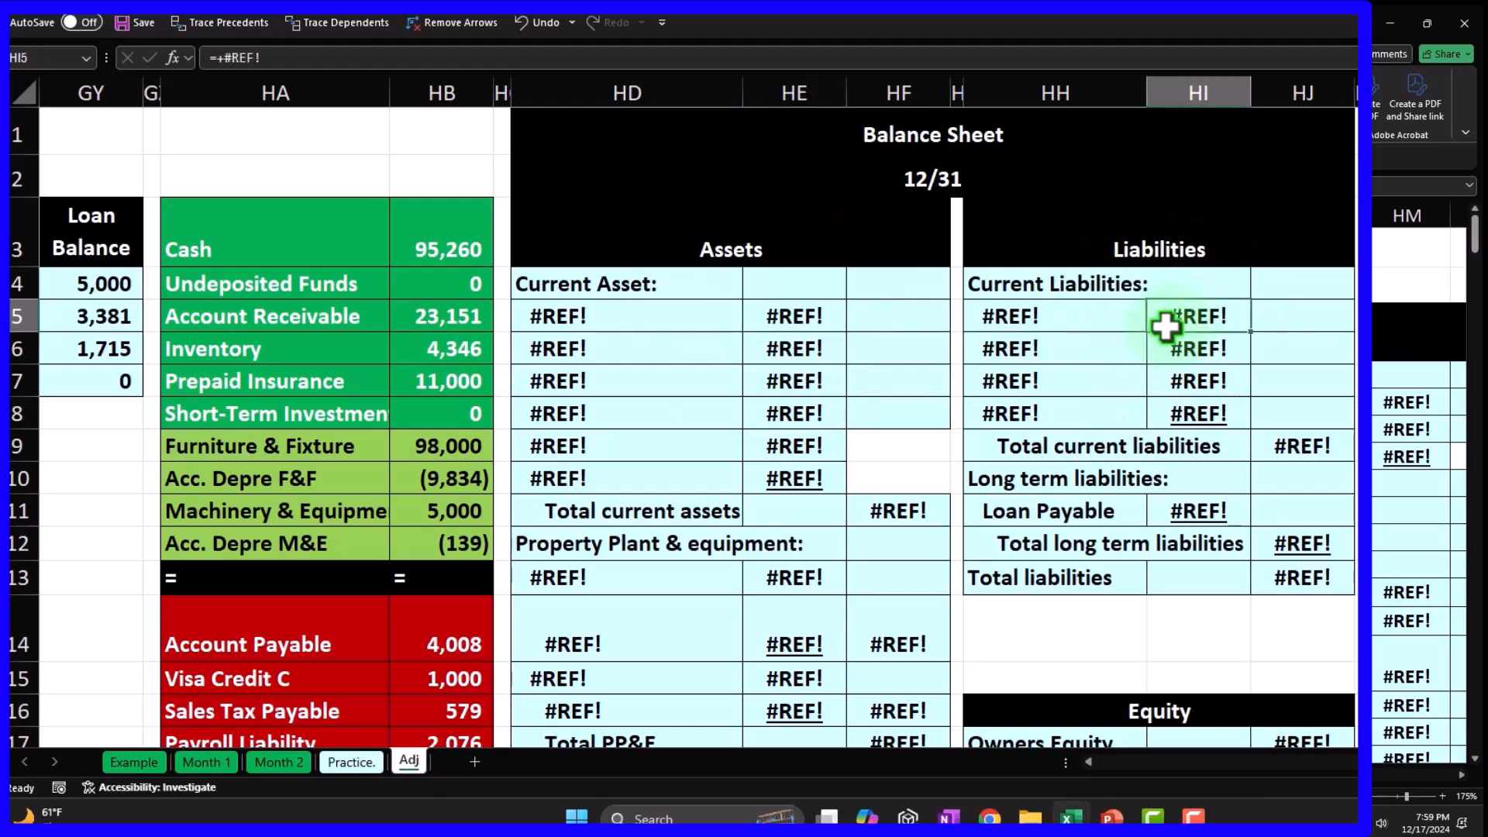
Link the current asset names with =HA3 in HD5, filled down to HD10.
left_click(593, 311)
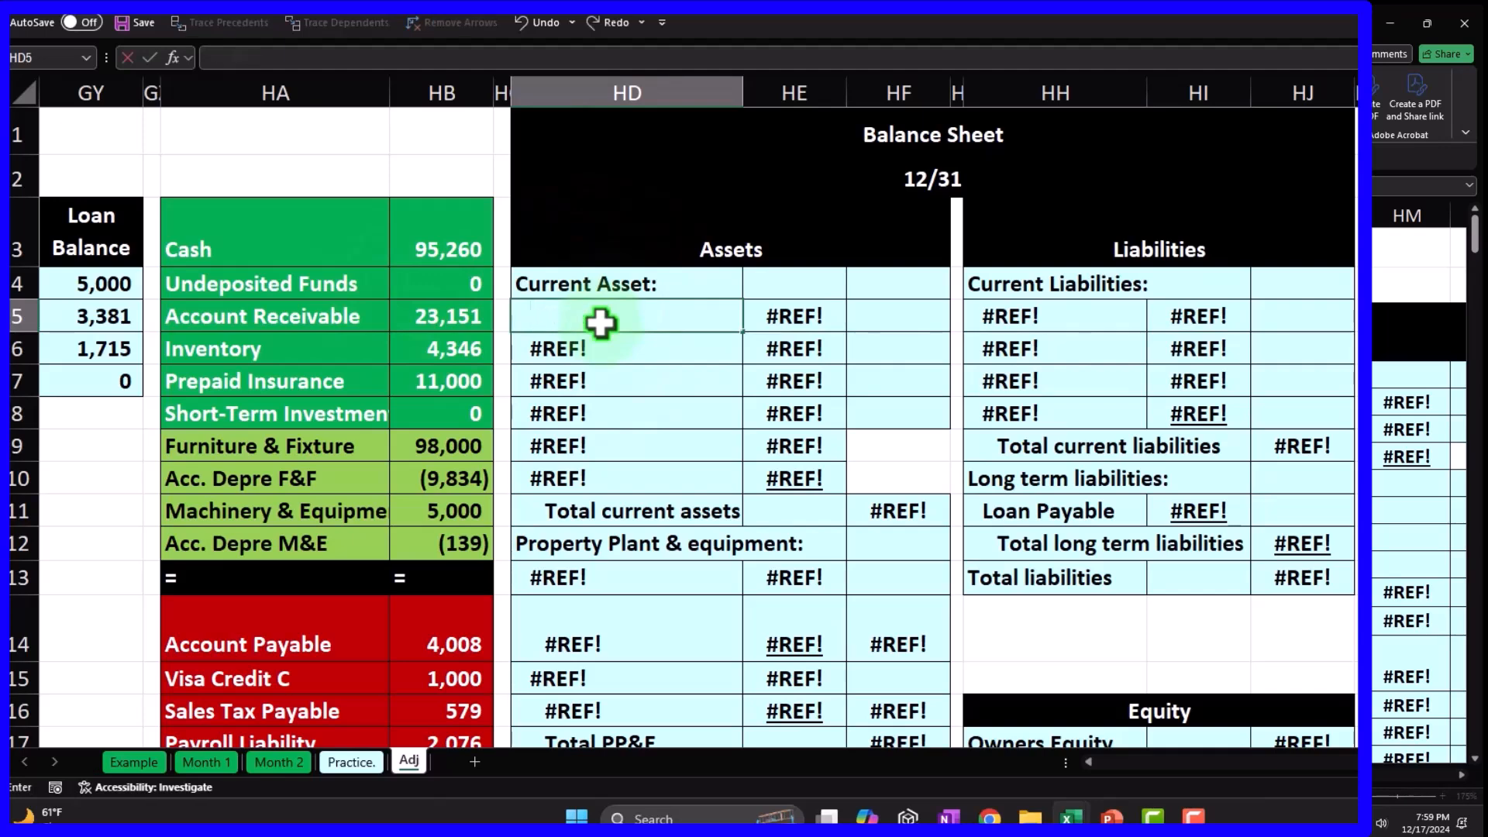
key("Up")
key("Return")
key("Up")
left_click_drag(742, 331, 720, 484)
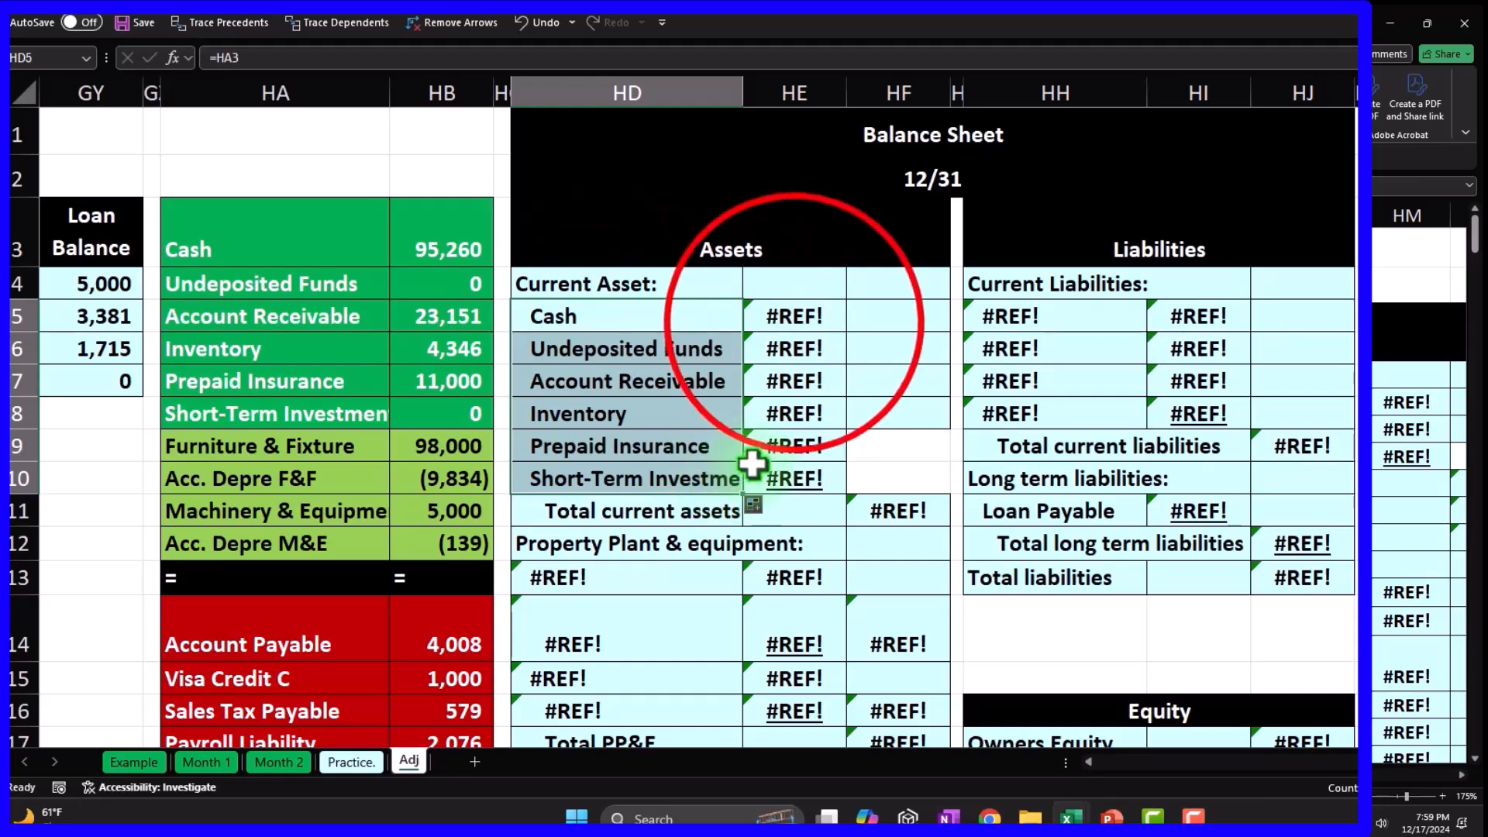
Link the current asset amounts with =HB3 in HE5, filled down to HE10, for a 133,757 total.
left_click(794, 322)
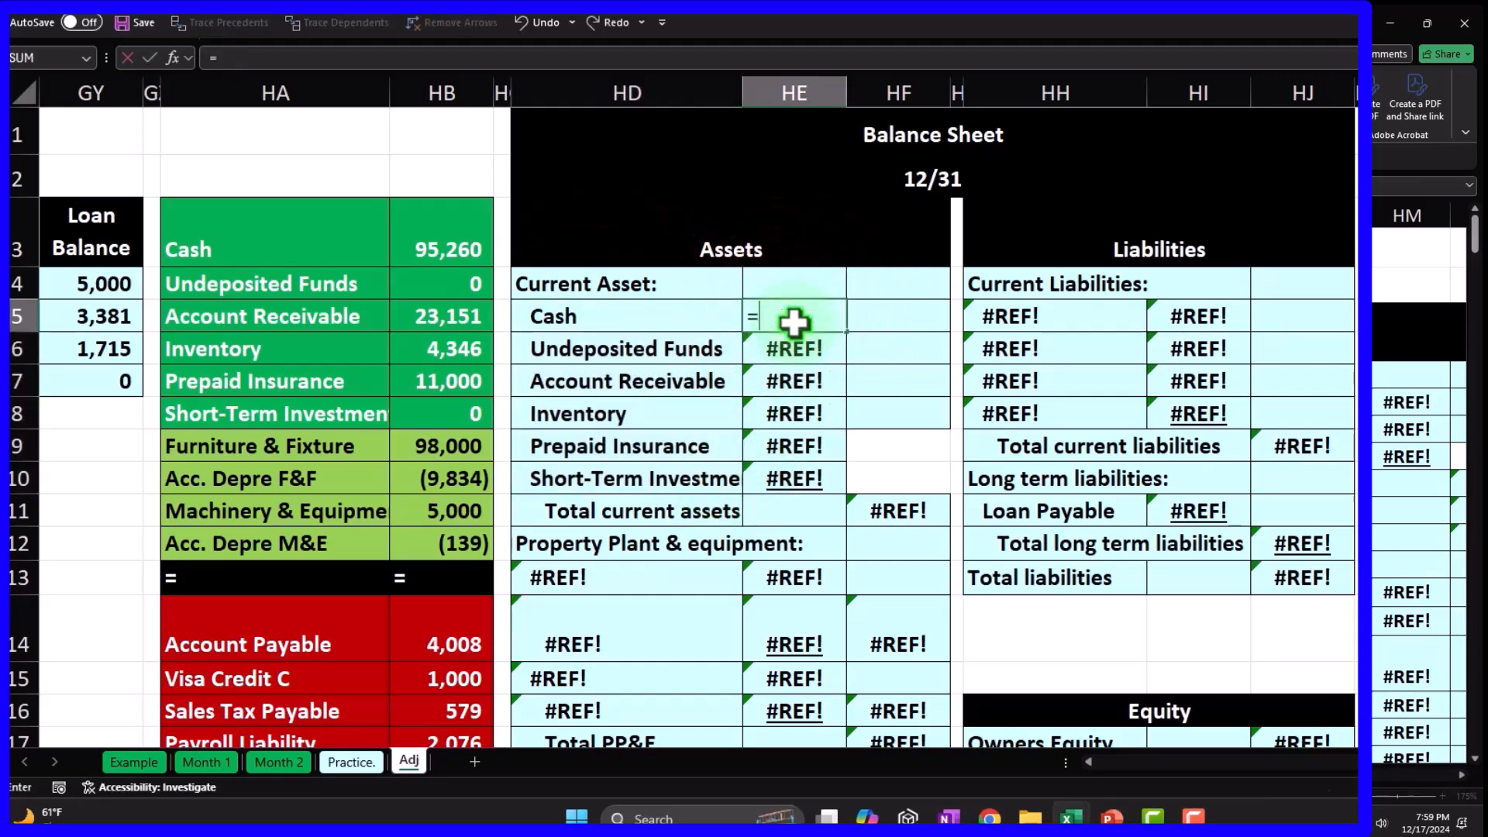
key("Return")
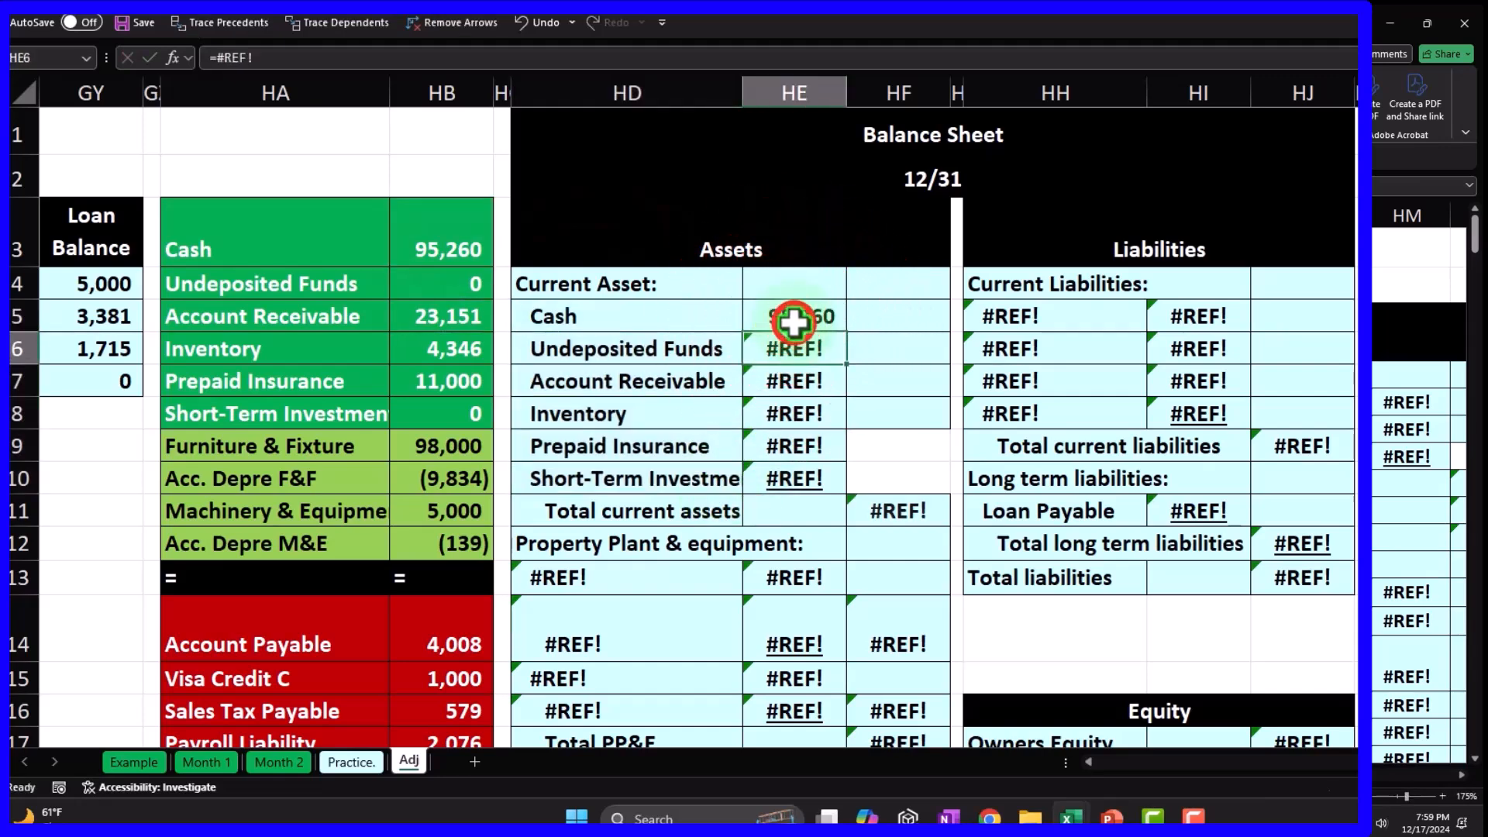
left_click_drag(847, 333, 848, 414)
left_click_drag(847, 493, 845, 494)
double_click(809, 477)
key("Return")
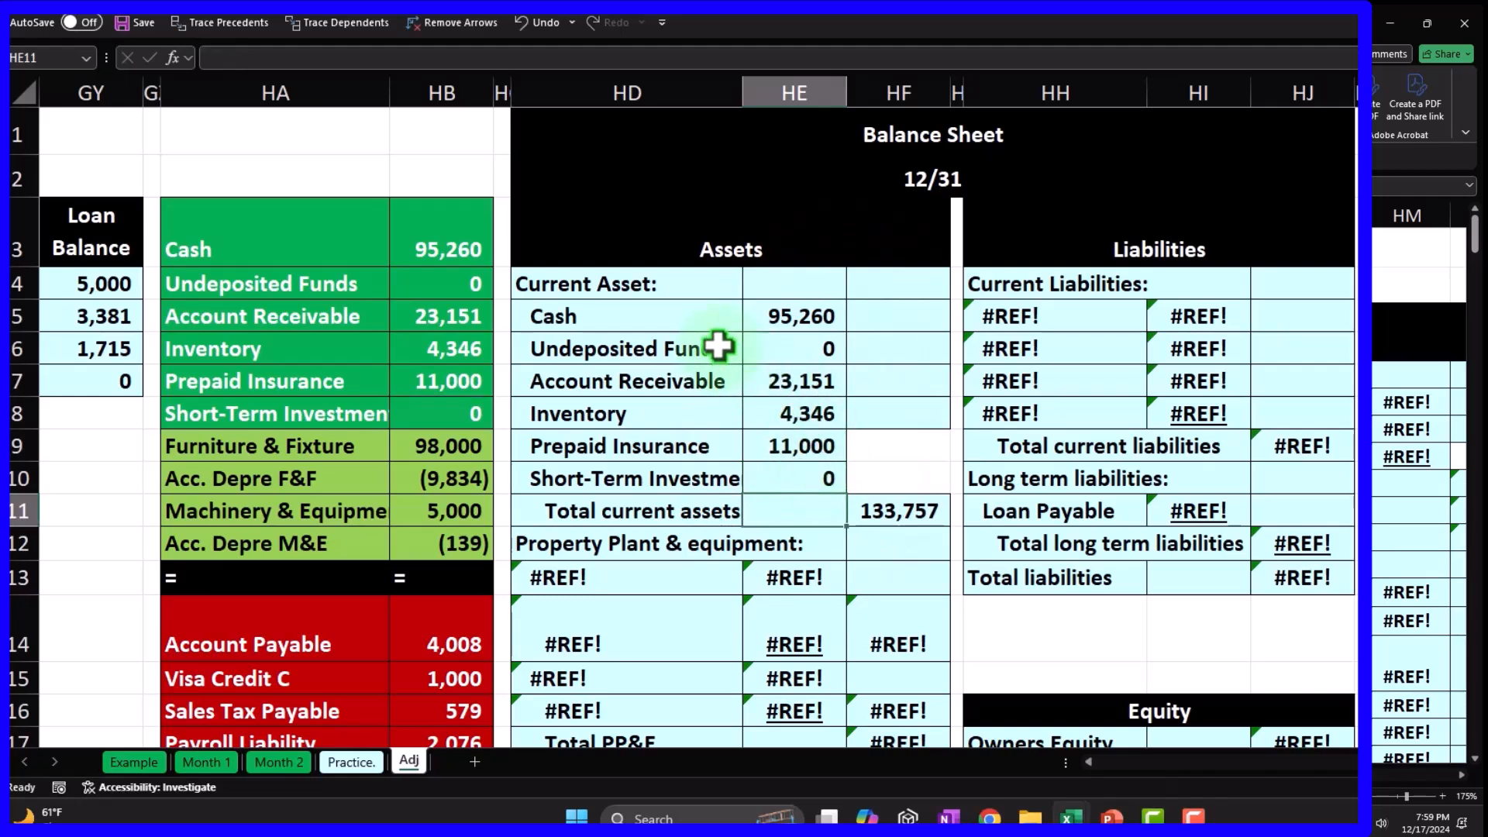
left_click_drag(673, 347, 750, 347)
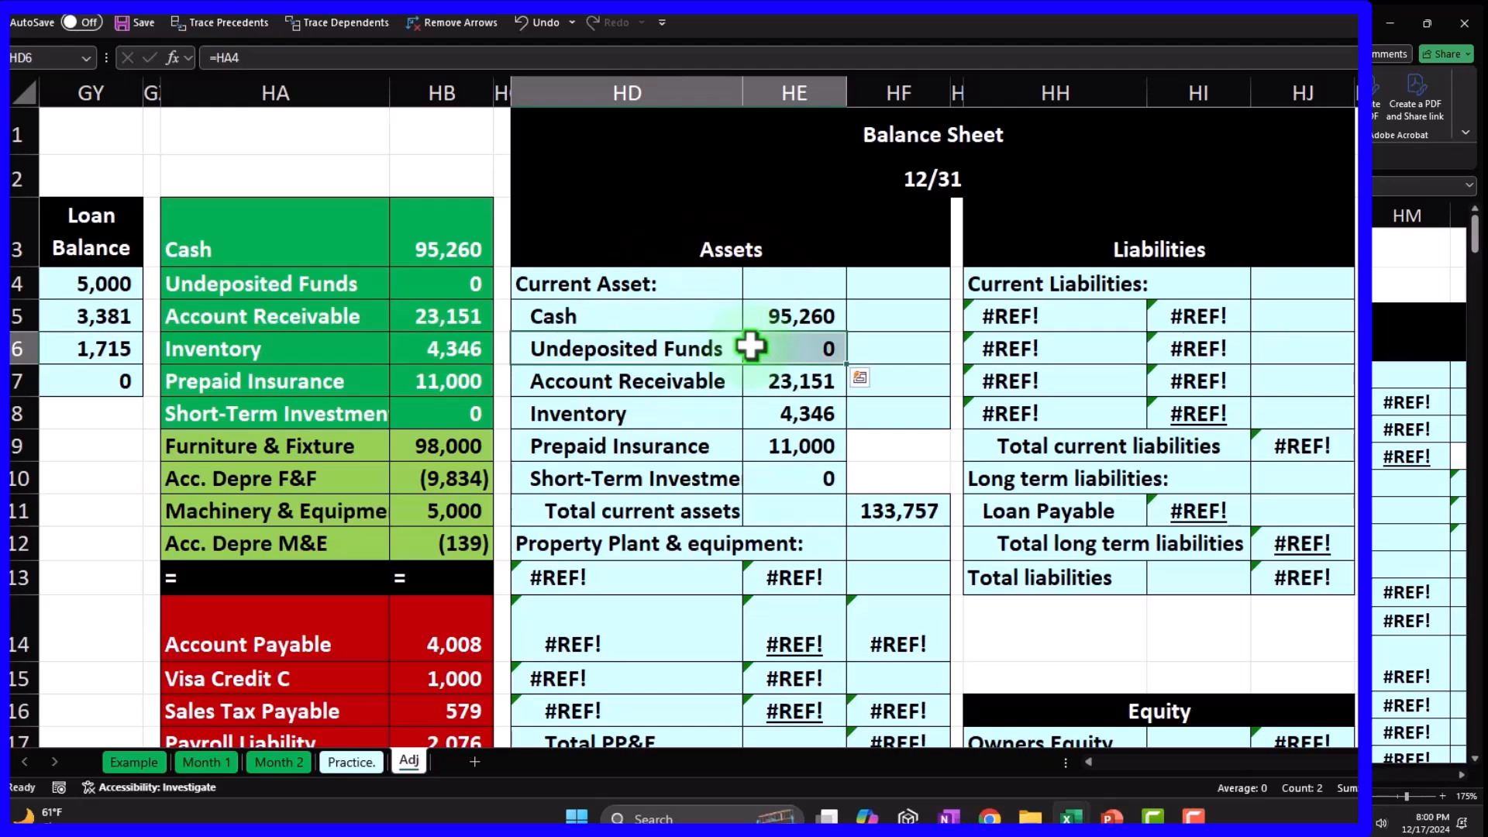
left_click_drag(776, 318, 773, 336)
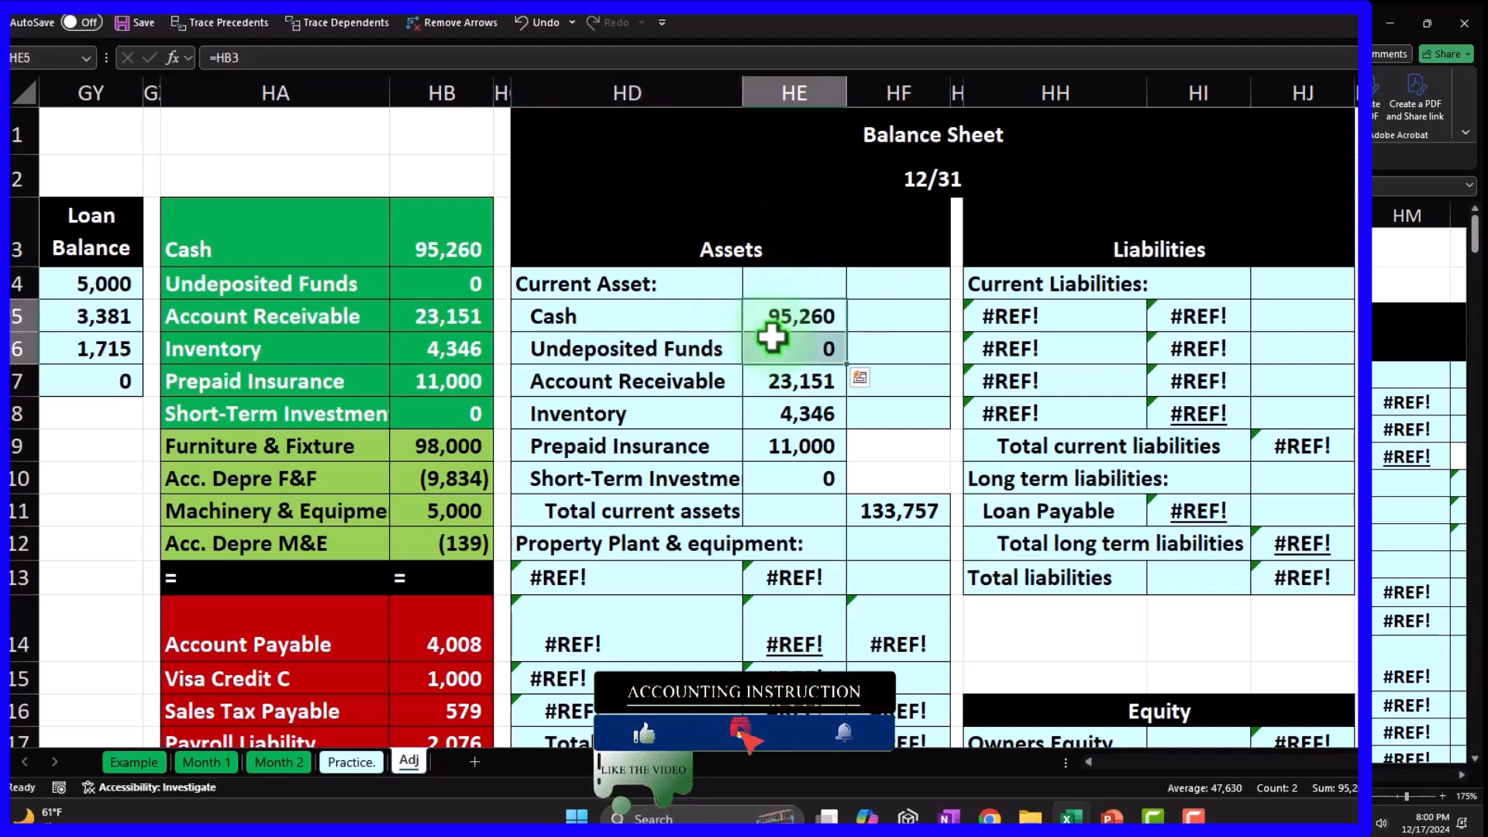
Check the amount formulas in HE6:HE10, then underline the Short-Term Investment amount in HE10.
left_click(780, 298)
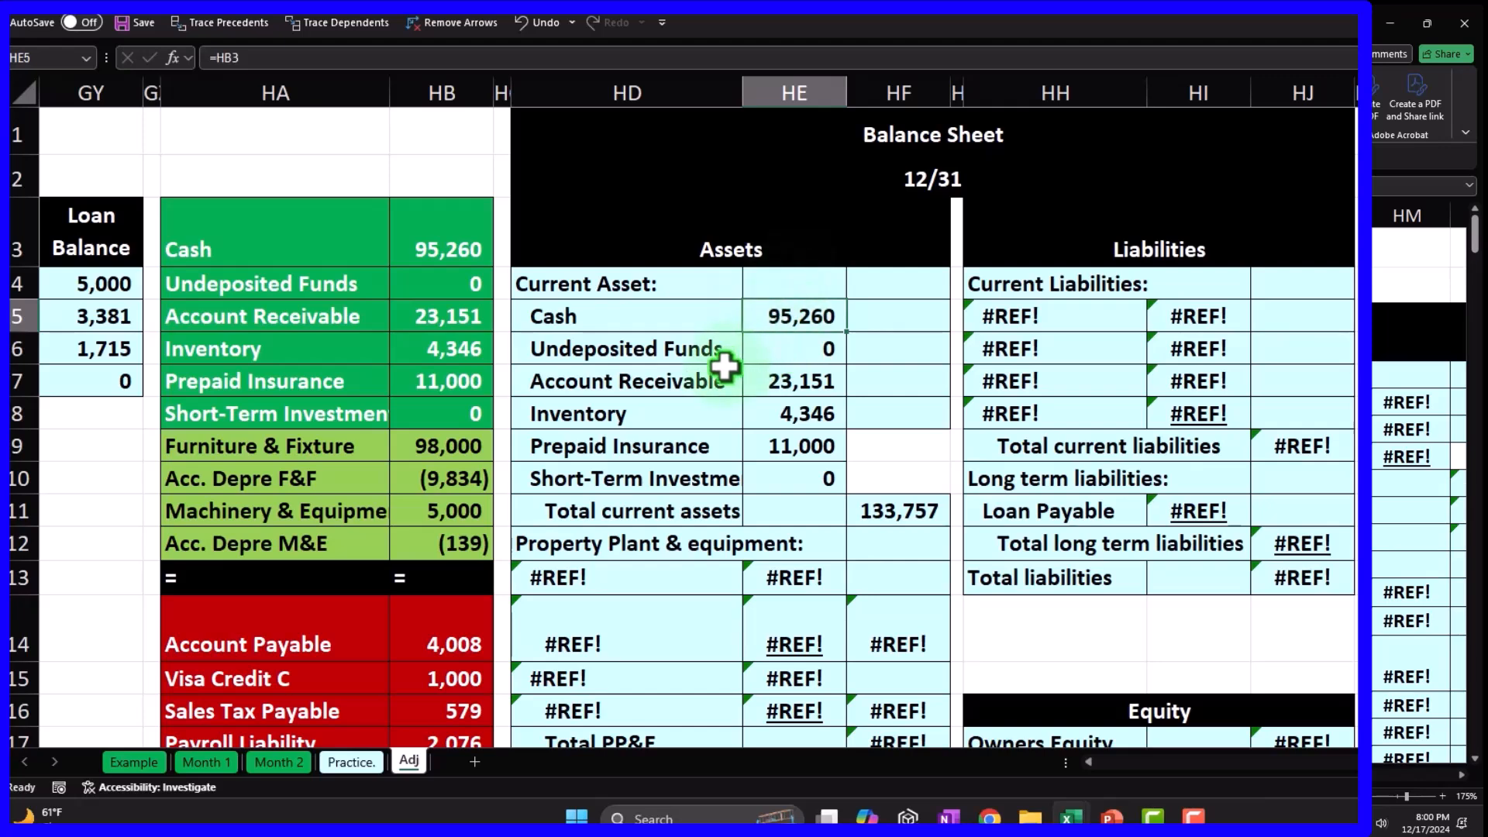
left_click_drag(653, 354, 760, 353)
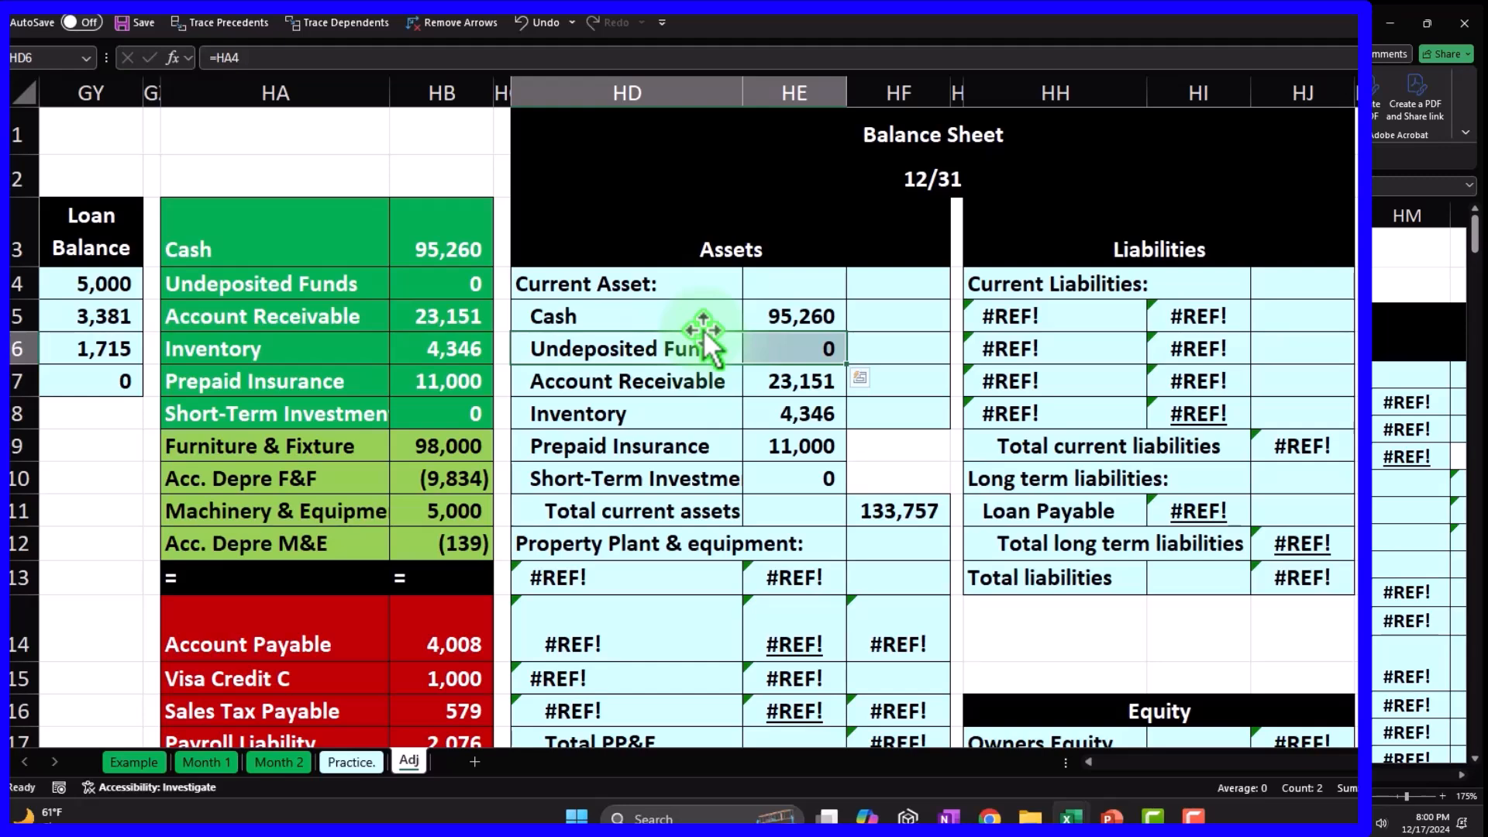
left_click(796, 351)
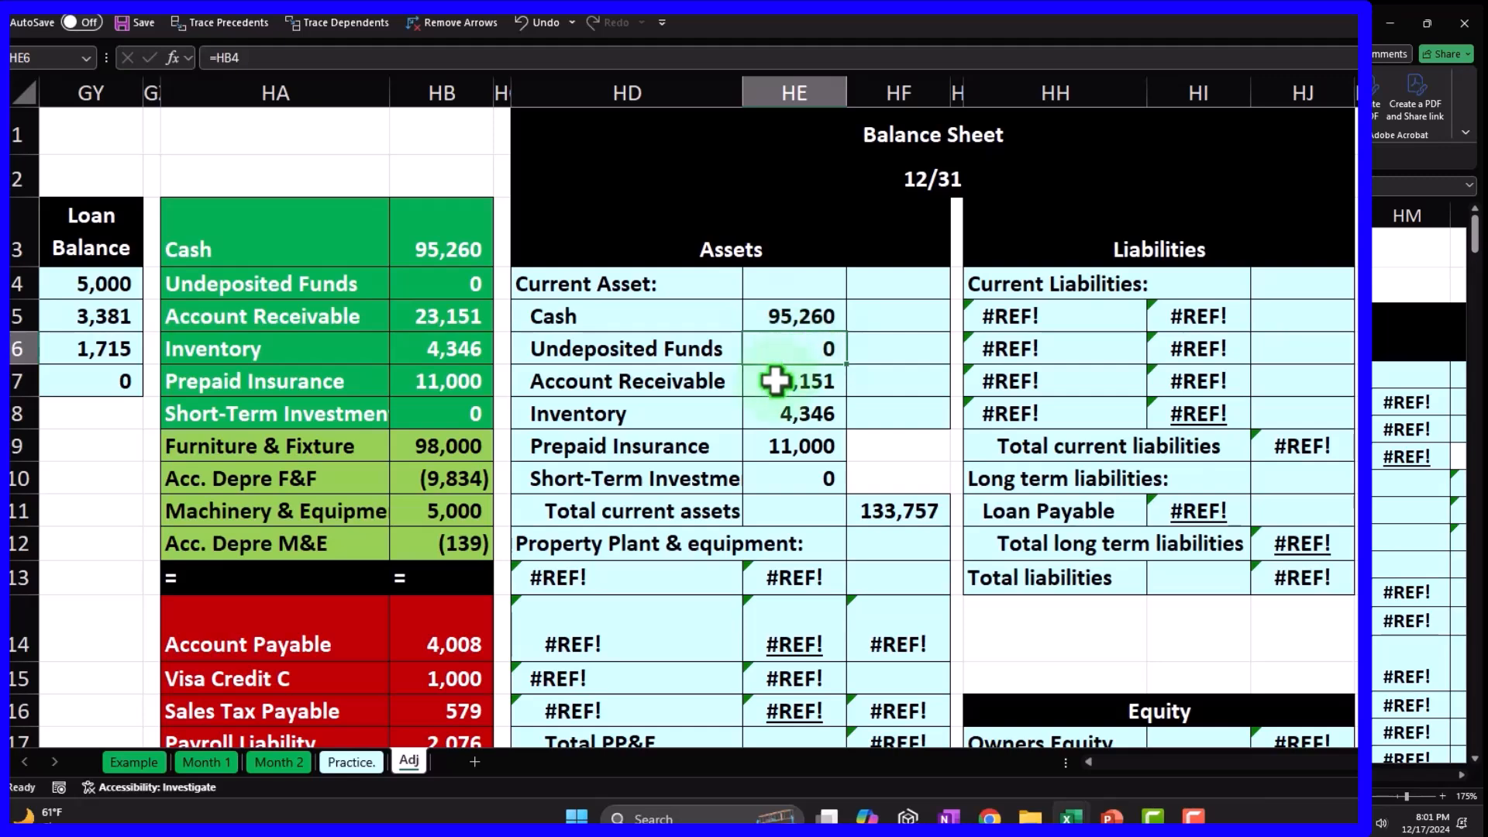
key("ctrl")
key("Down")
key("Down")
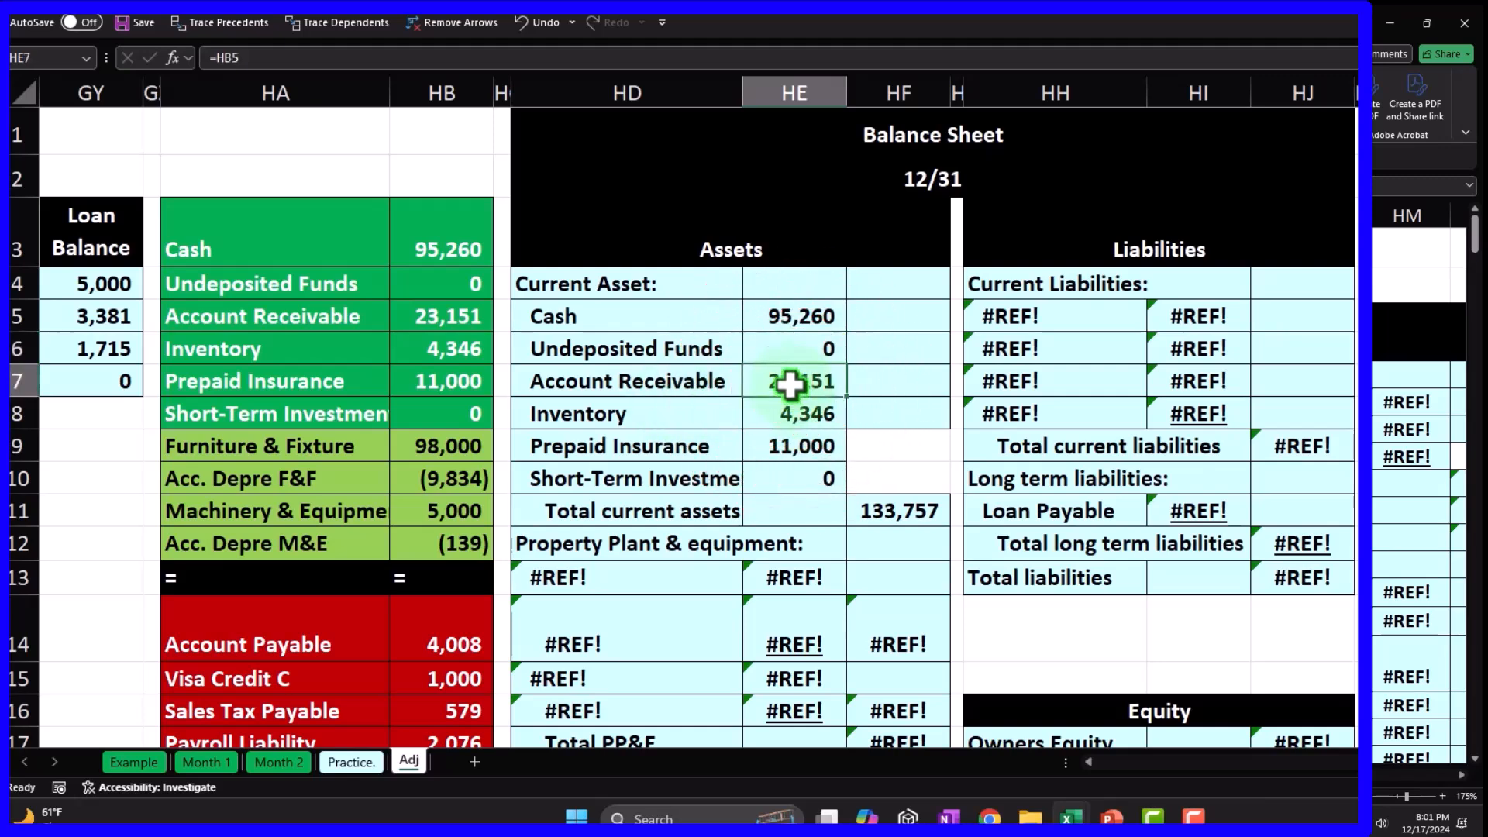
key("Down")
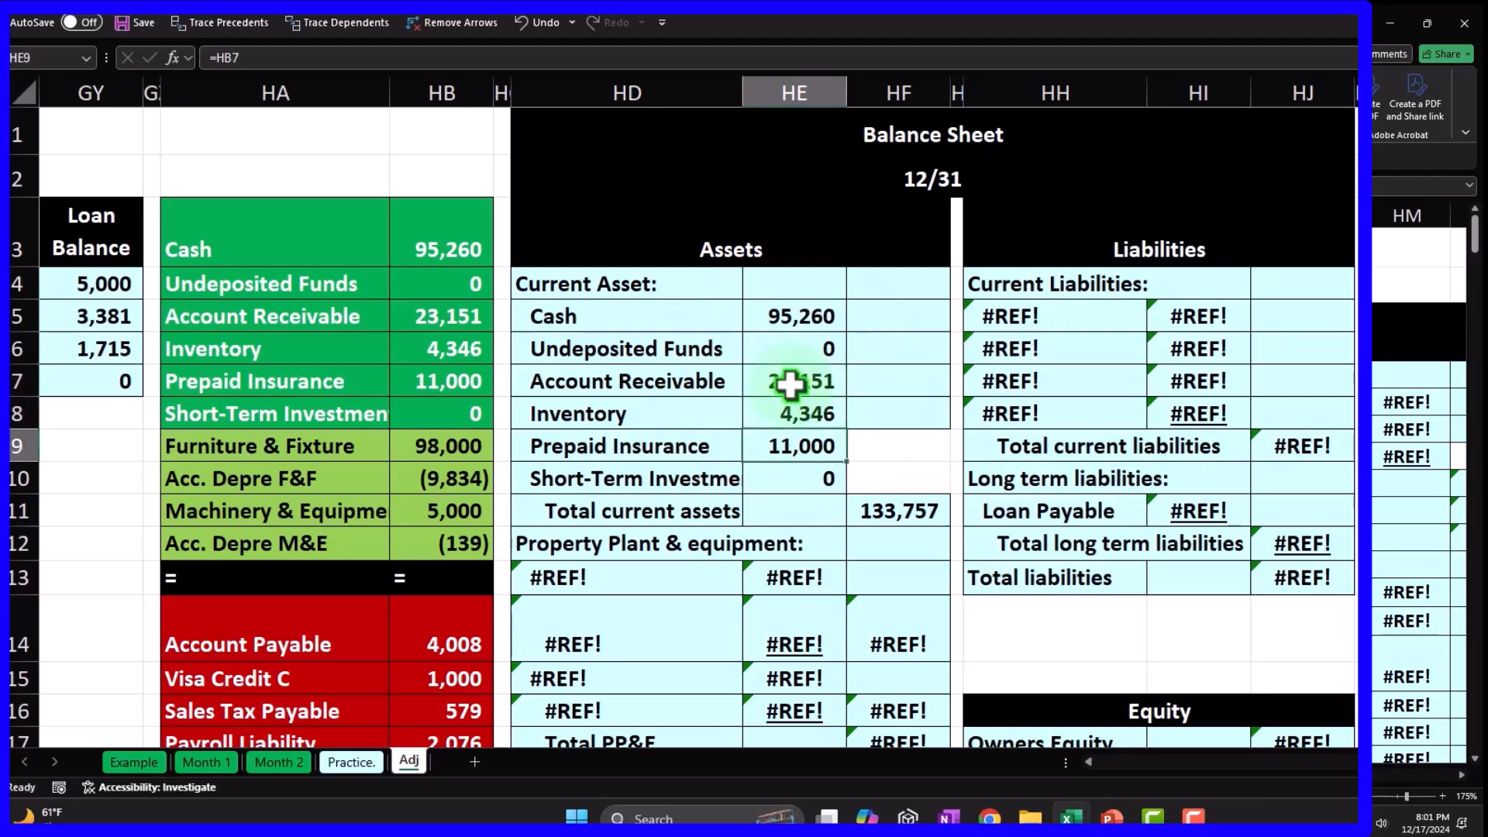
key("Down")
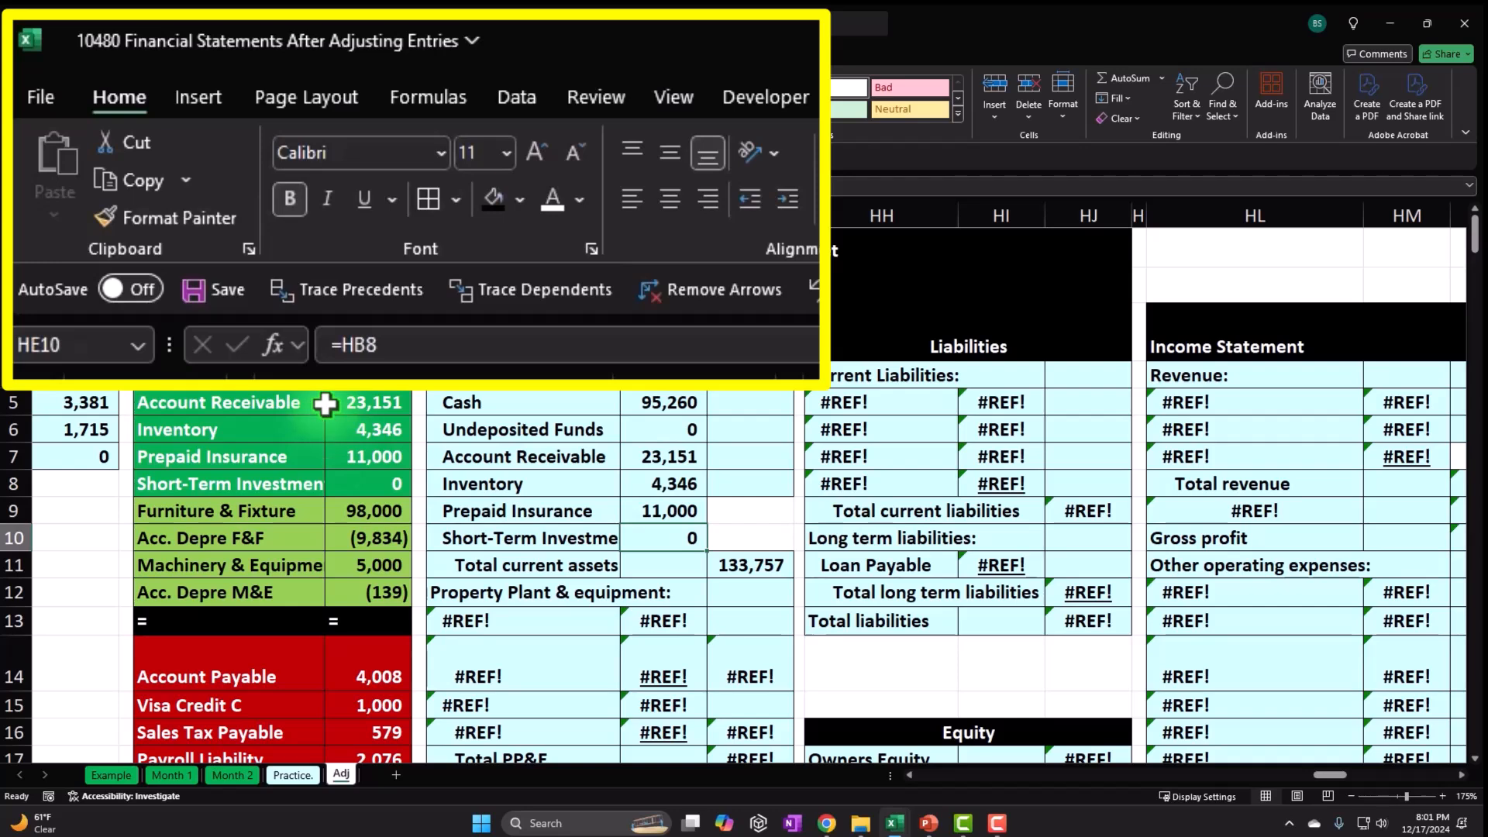
left_click(367, 192)
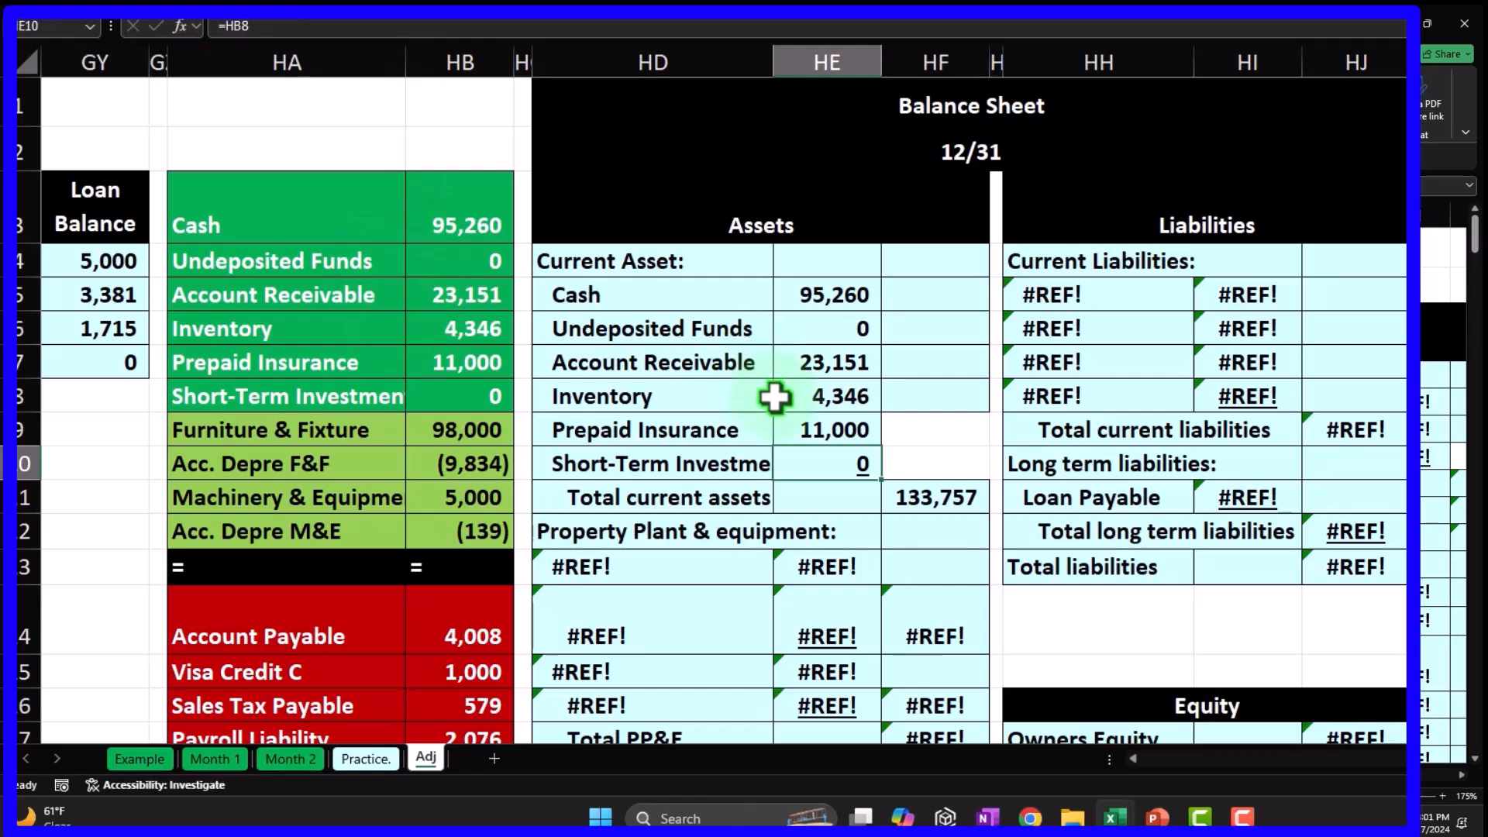
Link the Furniture & Fixture label and its 98,000 amount from the trial balance.
scroll(759, 357, "down", 1)
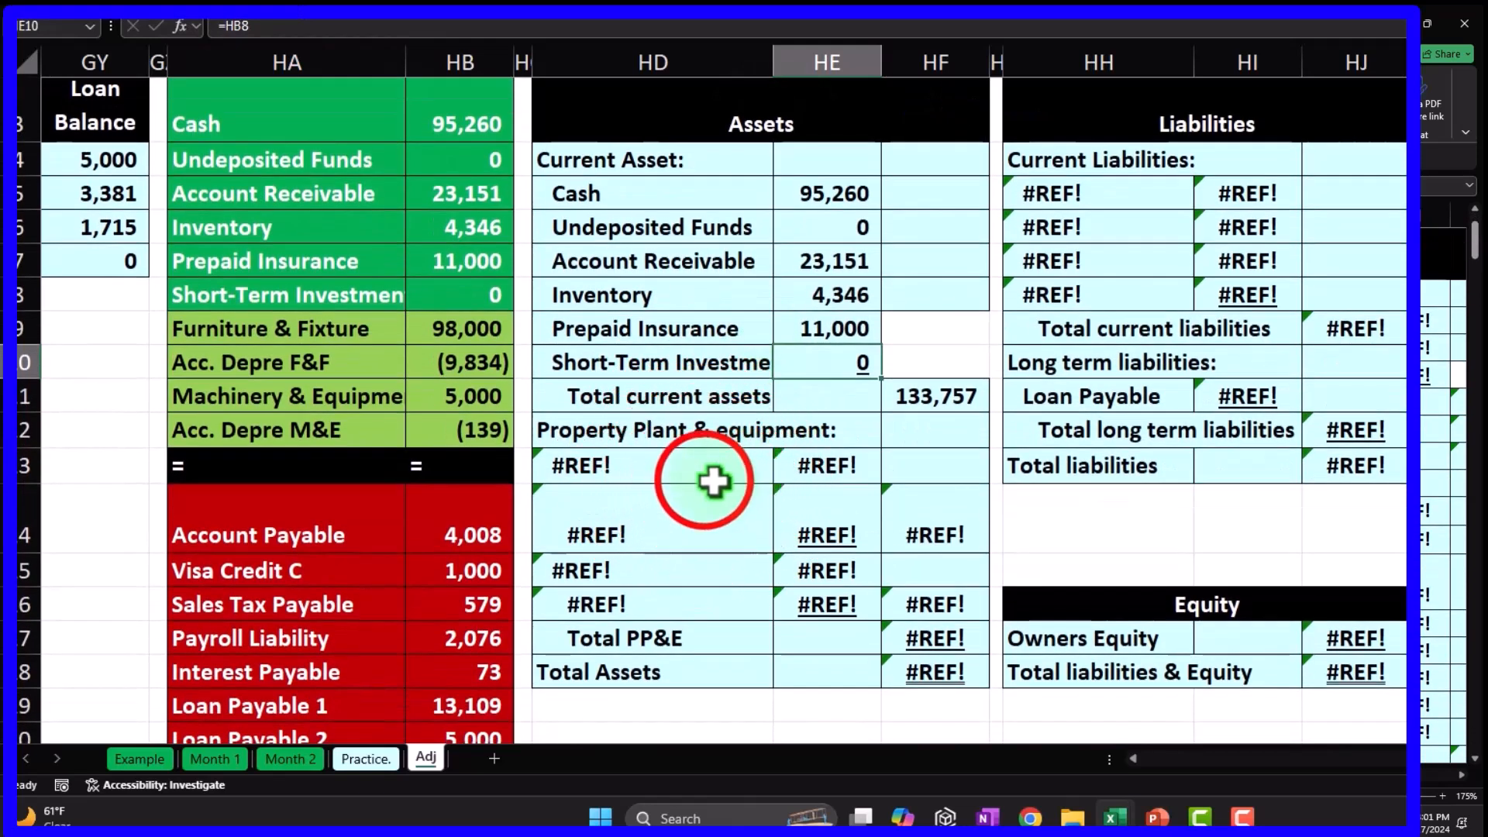
left_click(713, 480)
type("=")
key("Left")
key("Left")
key("Left")
key("Left")
key("Up")
key("Up")
key("Up")
key("Up")
key("Right")
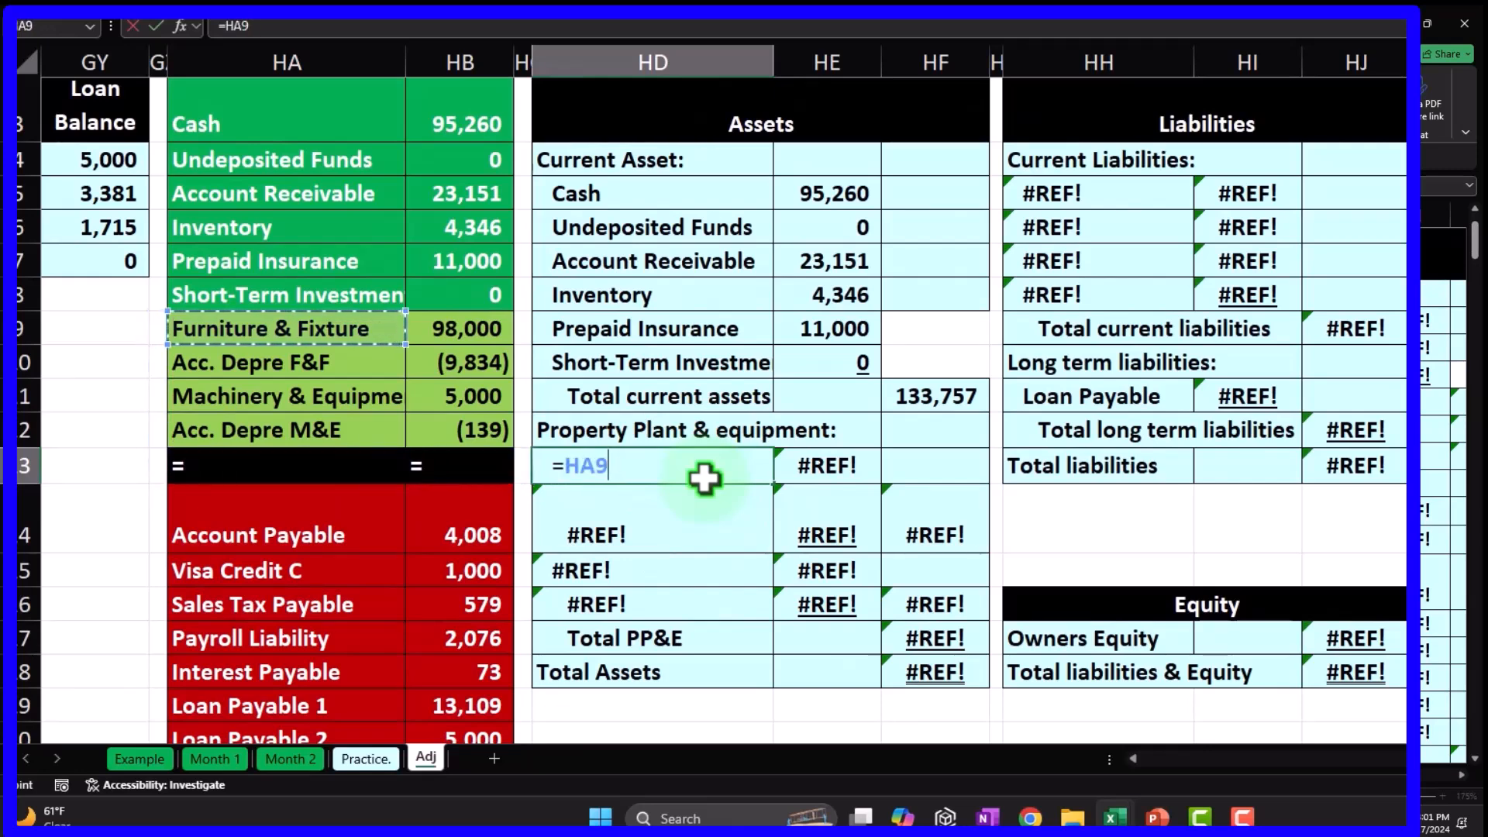
key("Return")
key("Right")
key("Up")
type("=")
key("Left")
Link Acc. Depre F&F as a negative 9,834 and confirm net furniture of 88,166.
key("Left")
key("Left")
key("Up")
key("Up")
key("Up")
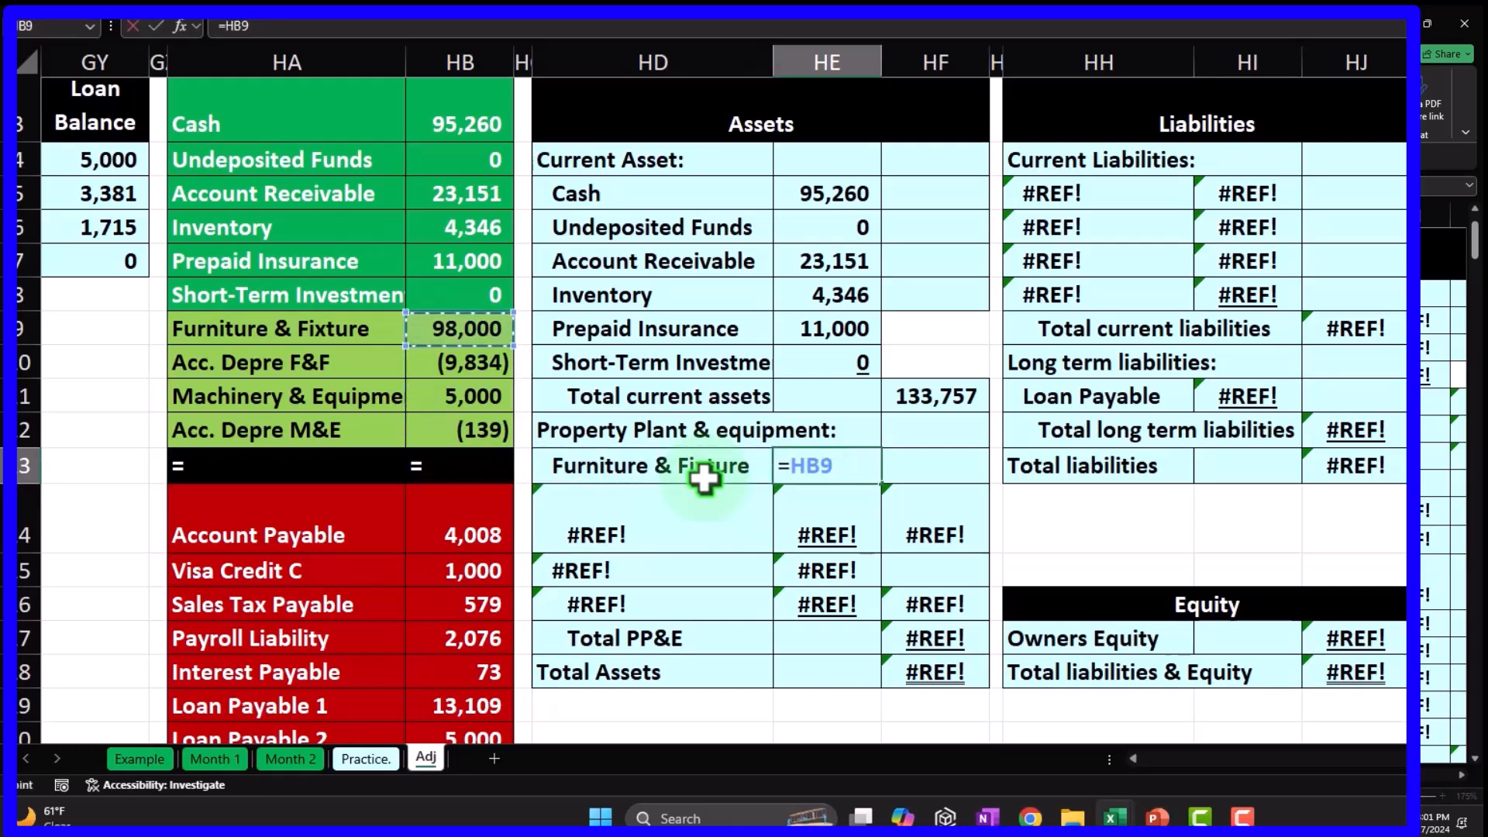
key("Up")
key("Return")
key("Left")
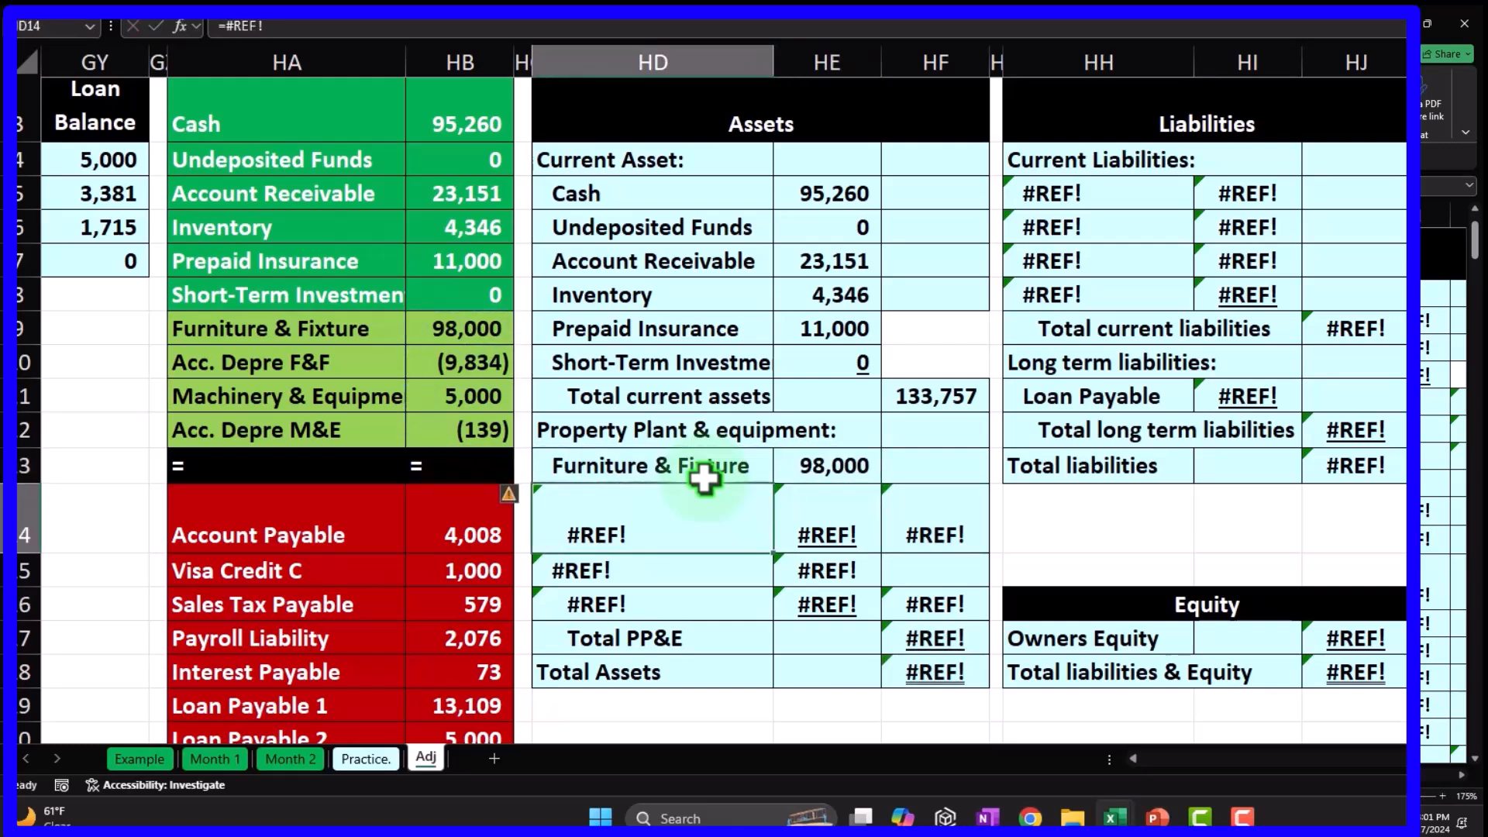
type("=")
key("Left")
key("Left")
key("Left")
key("Up")
key("Up")
key("Up")
key("Up")
key("Return")
key("Right")
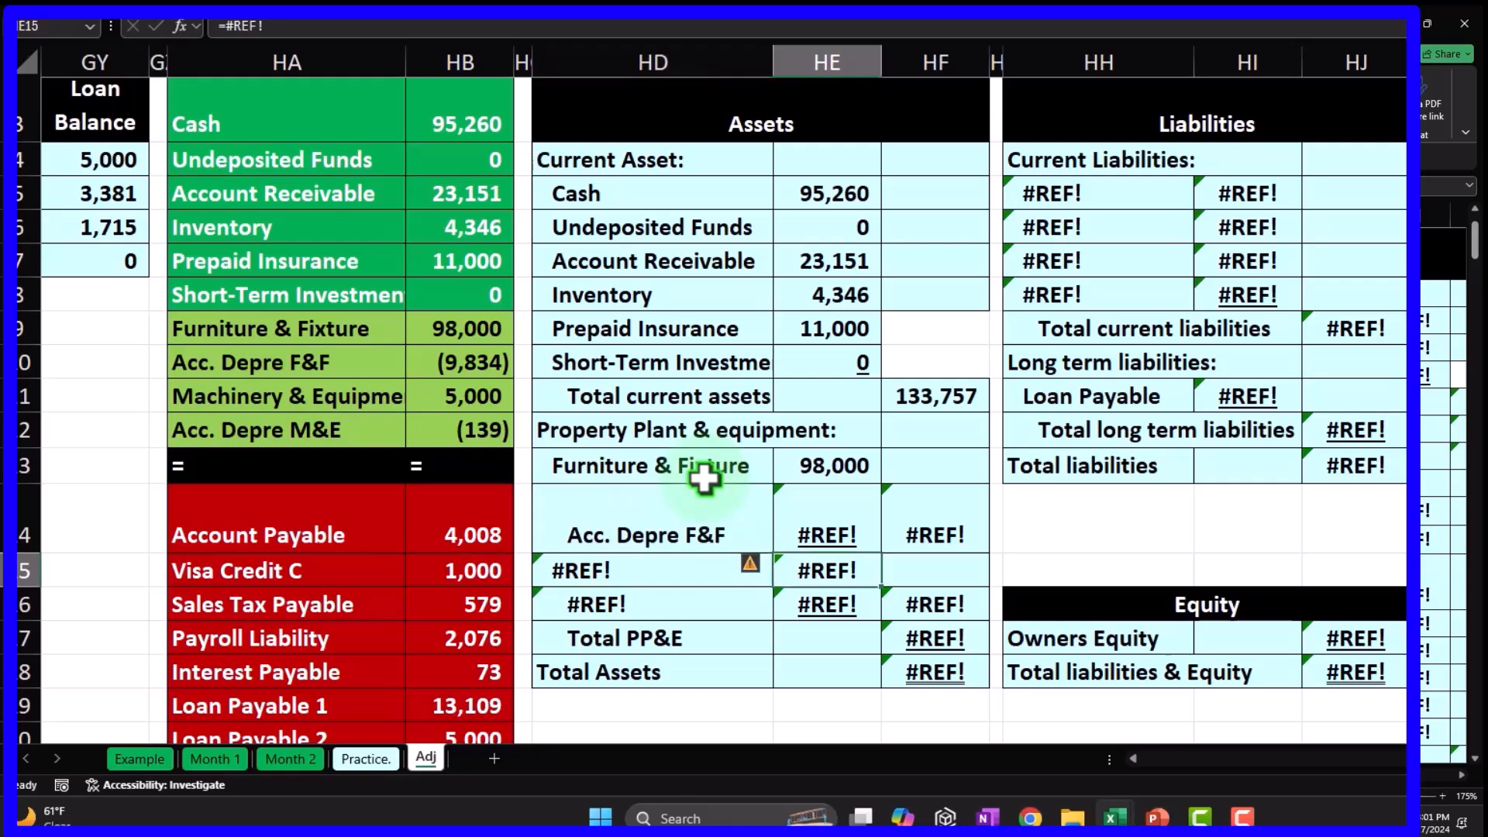
key("Up")
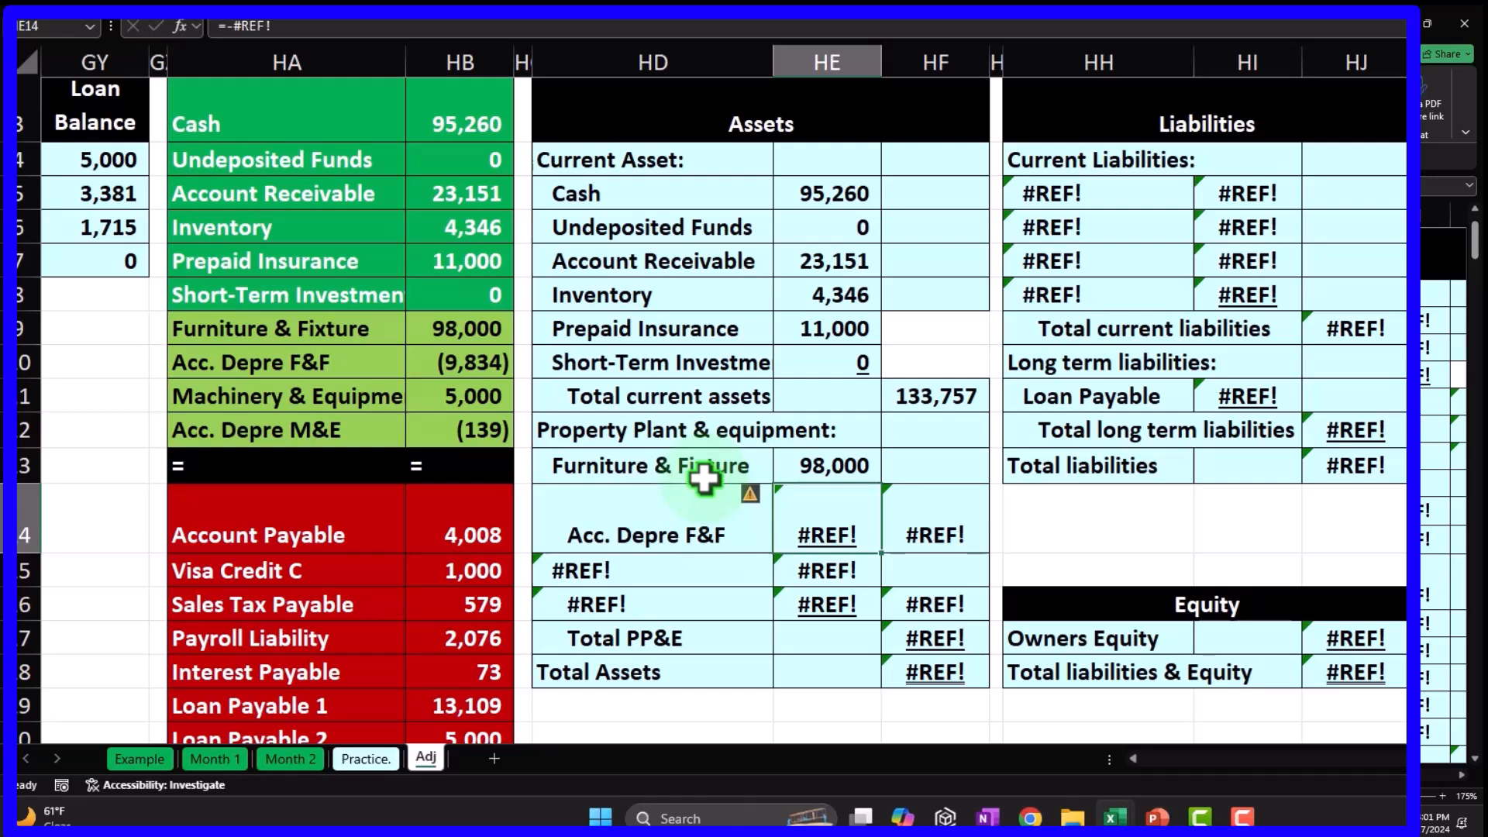
type("=")
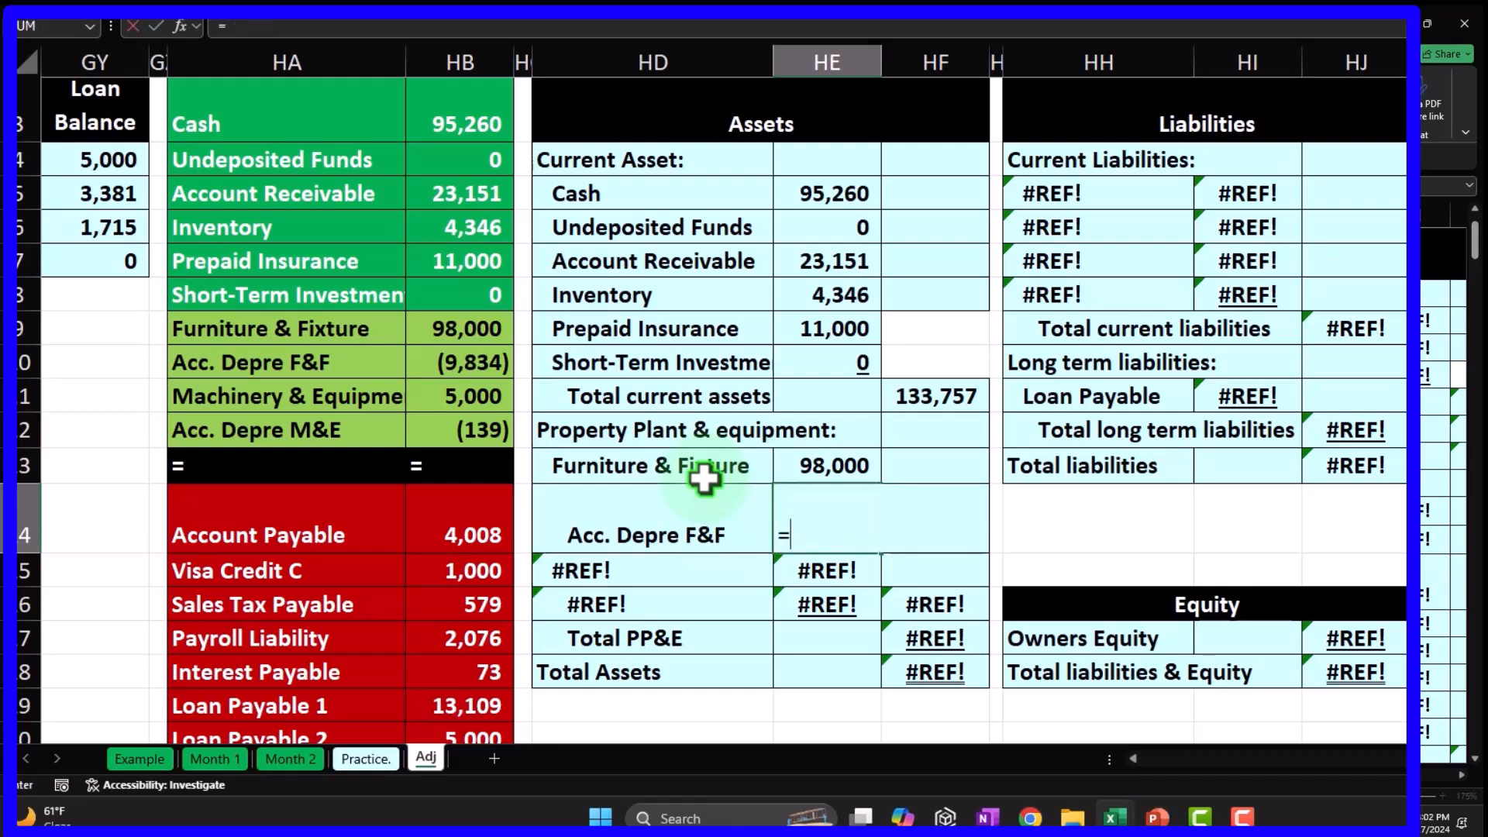
type("-")
key("Left")
key("Left")
key("Left")
key("Up")
key("Up")
key("Up")
key("Up")
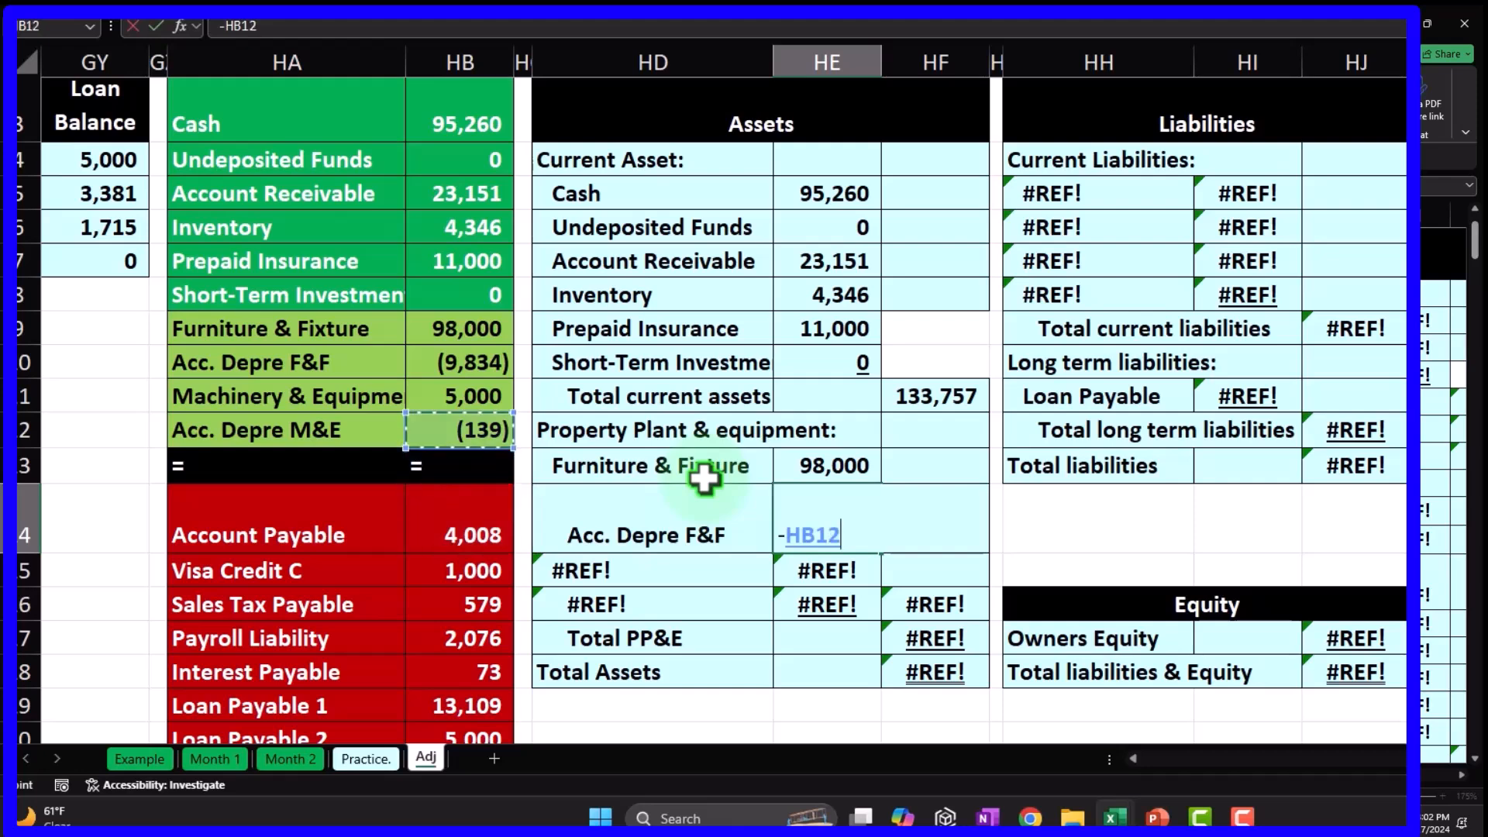
key("Return")
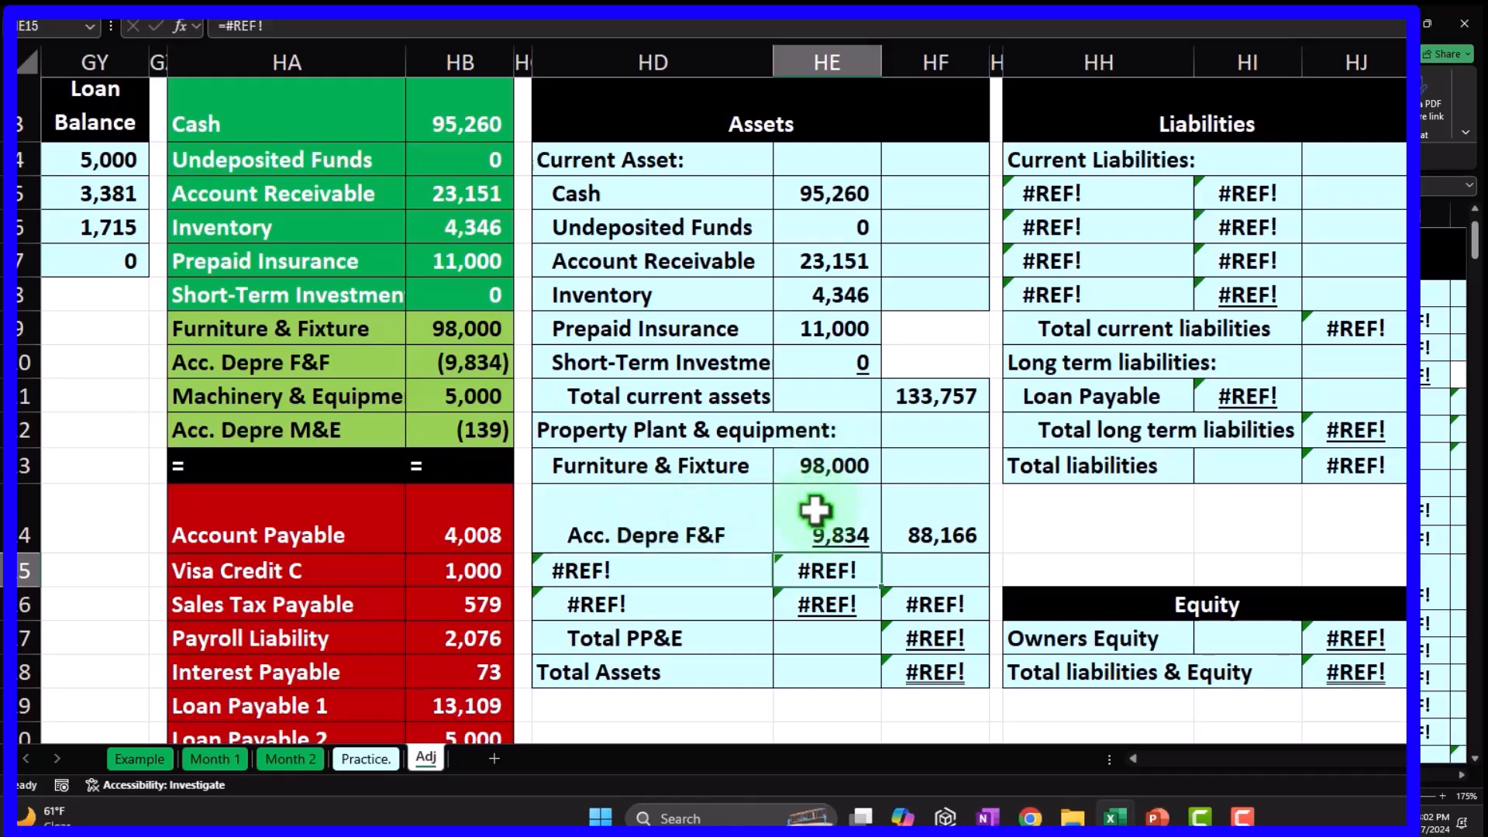
double_click(942, 527)
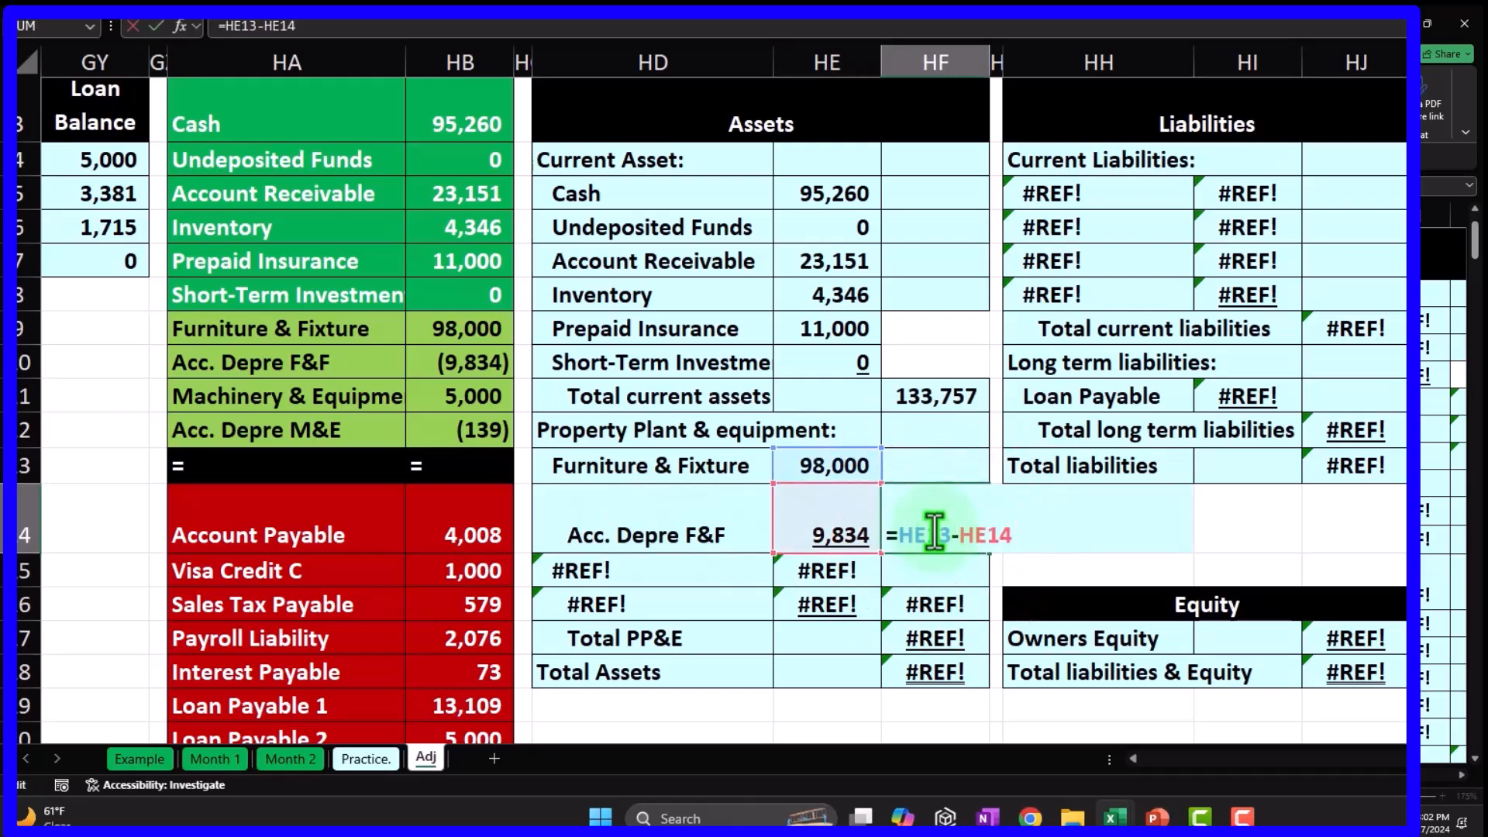
key("Return")
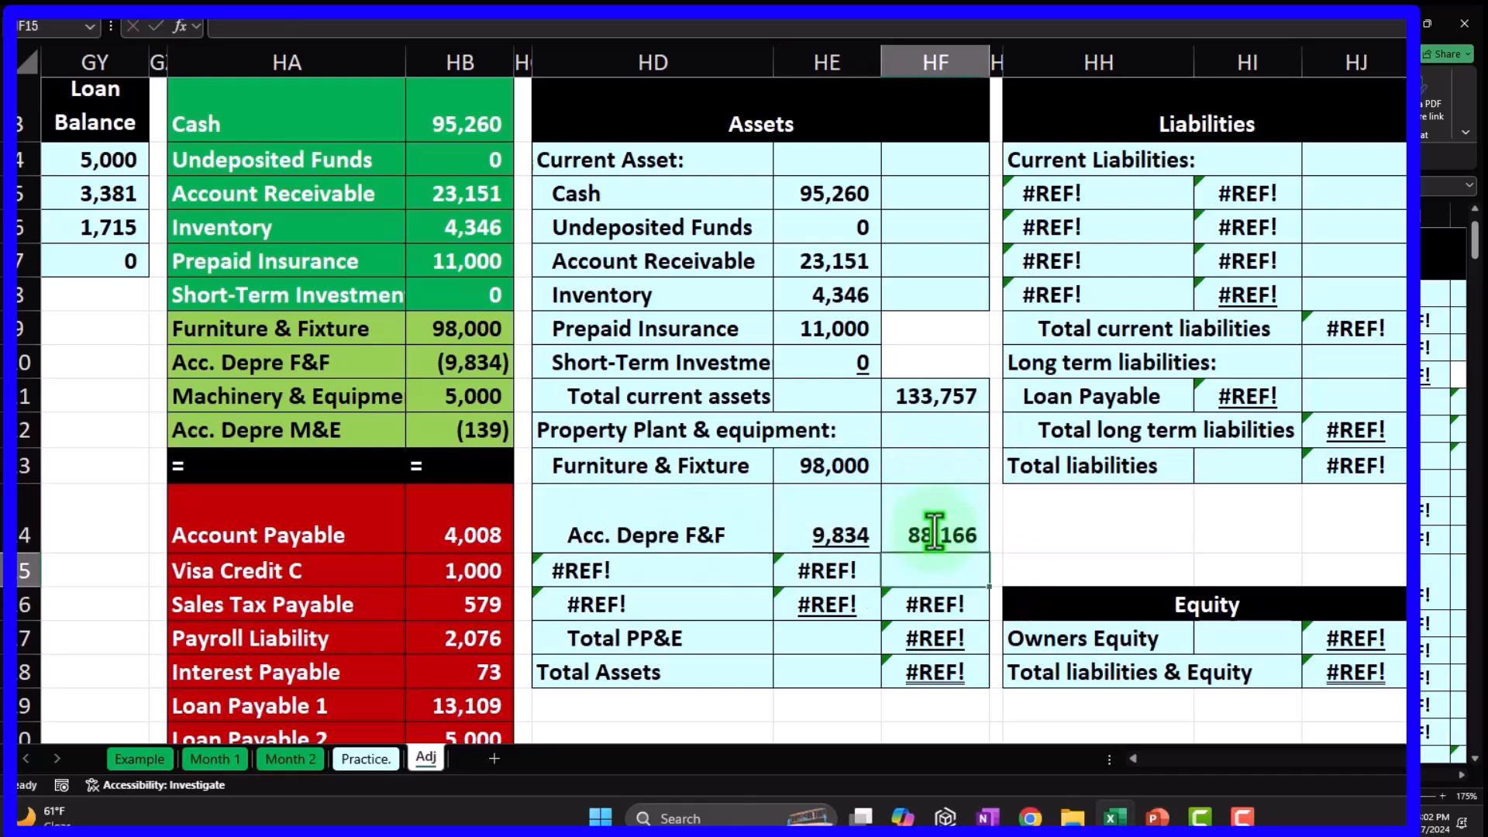
Link the Machinery & Equipment and Acc. Depre M&E labels (=HA11, =HA12) from the trial balance.
key("Left")
key("Left")
type("=")
key("Left")
key("Left")
key("Up")
key("Up")
key("Up")
key("Up")
key("Left")
key("Return")
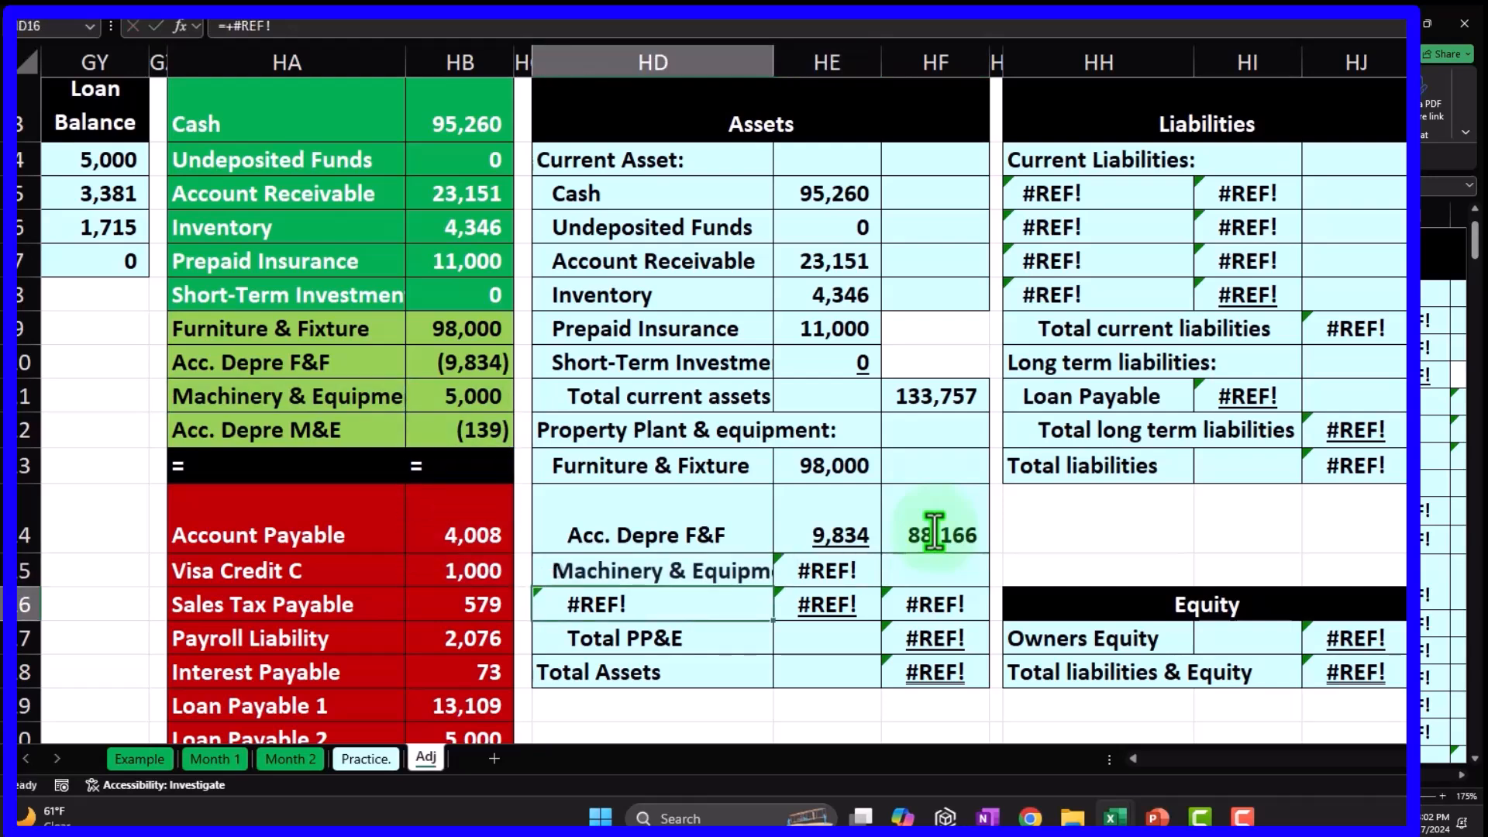
type("=")
key("Left")
key("Left")
key("Up")
key("Up")
key("Up")
key("Up")
key("Up")
key("Left")
key("Left")
key("Down")
key("Right")
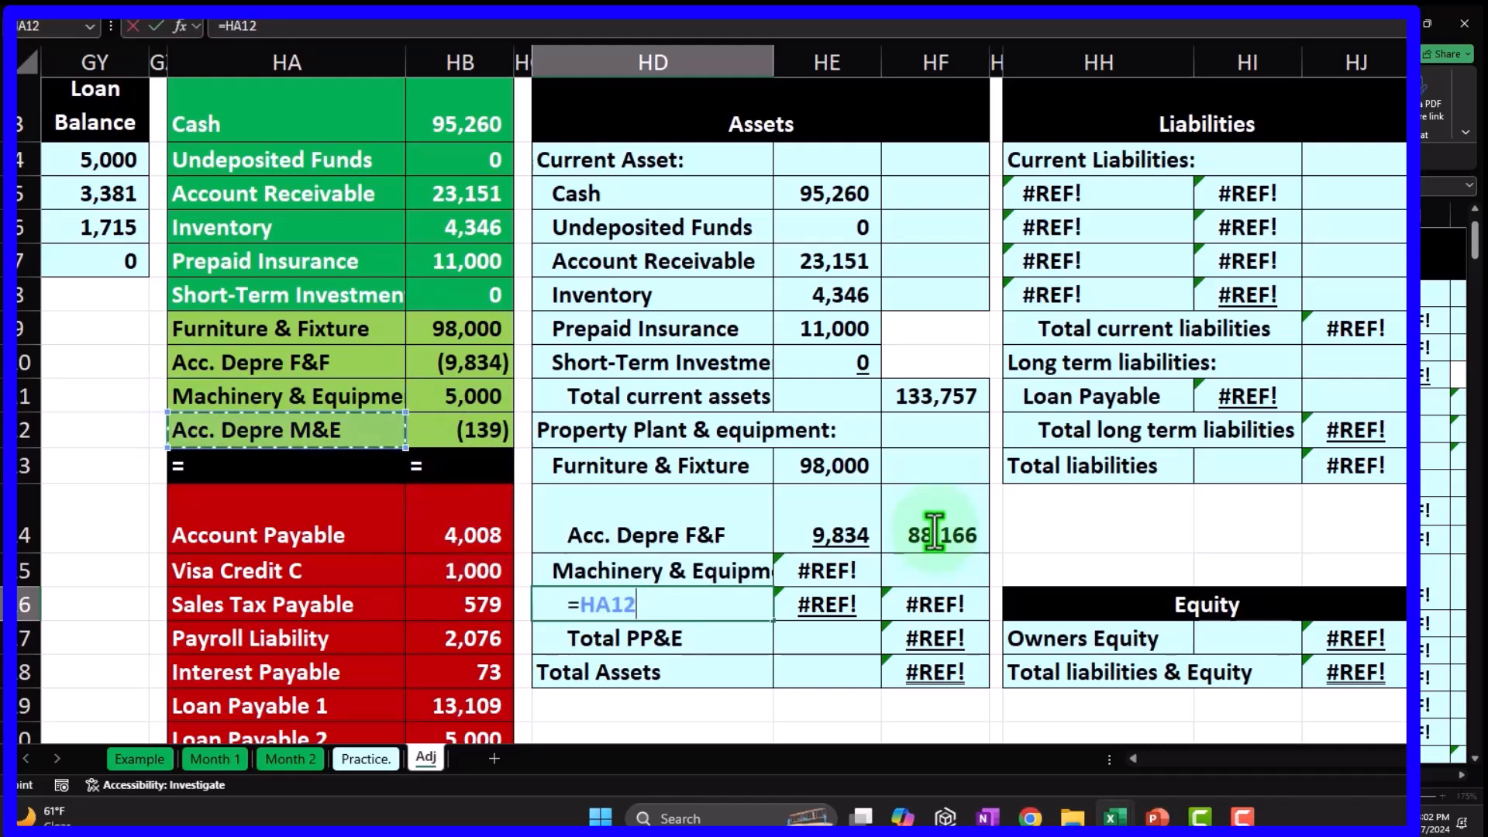
key("Return")
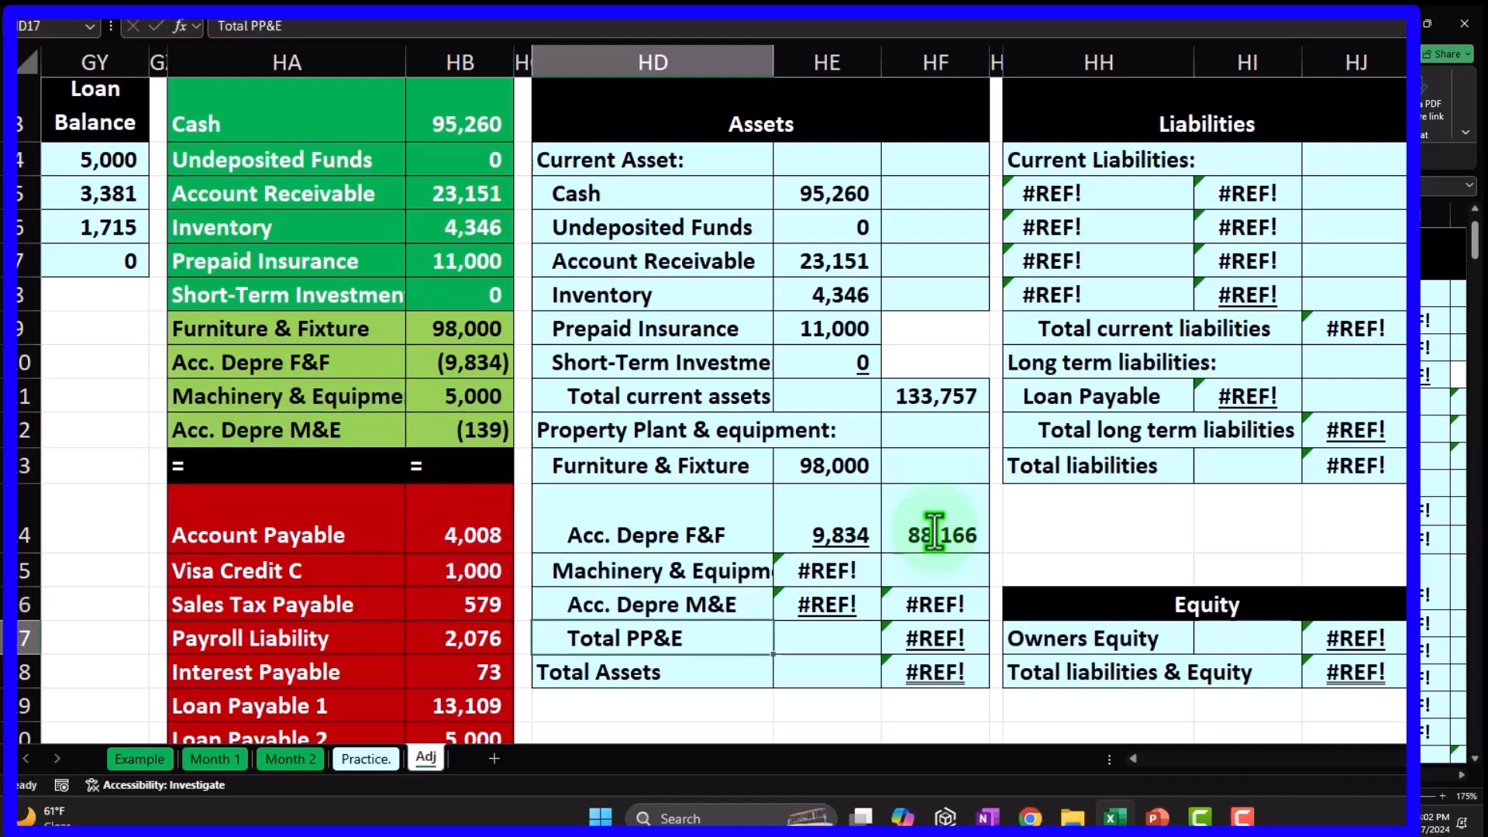
Enter the machinery amount 5,000 (=HB11) and its depreciation as -139 (=-HB12).
left_click(854, 570)
type("=")
key("Left")
key("Left")
key("Left")
key("Left")
key("Up")
key("Up")
key("Up")
key("Up")
key("Right")
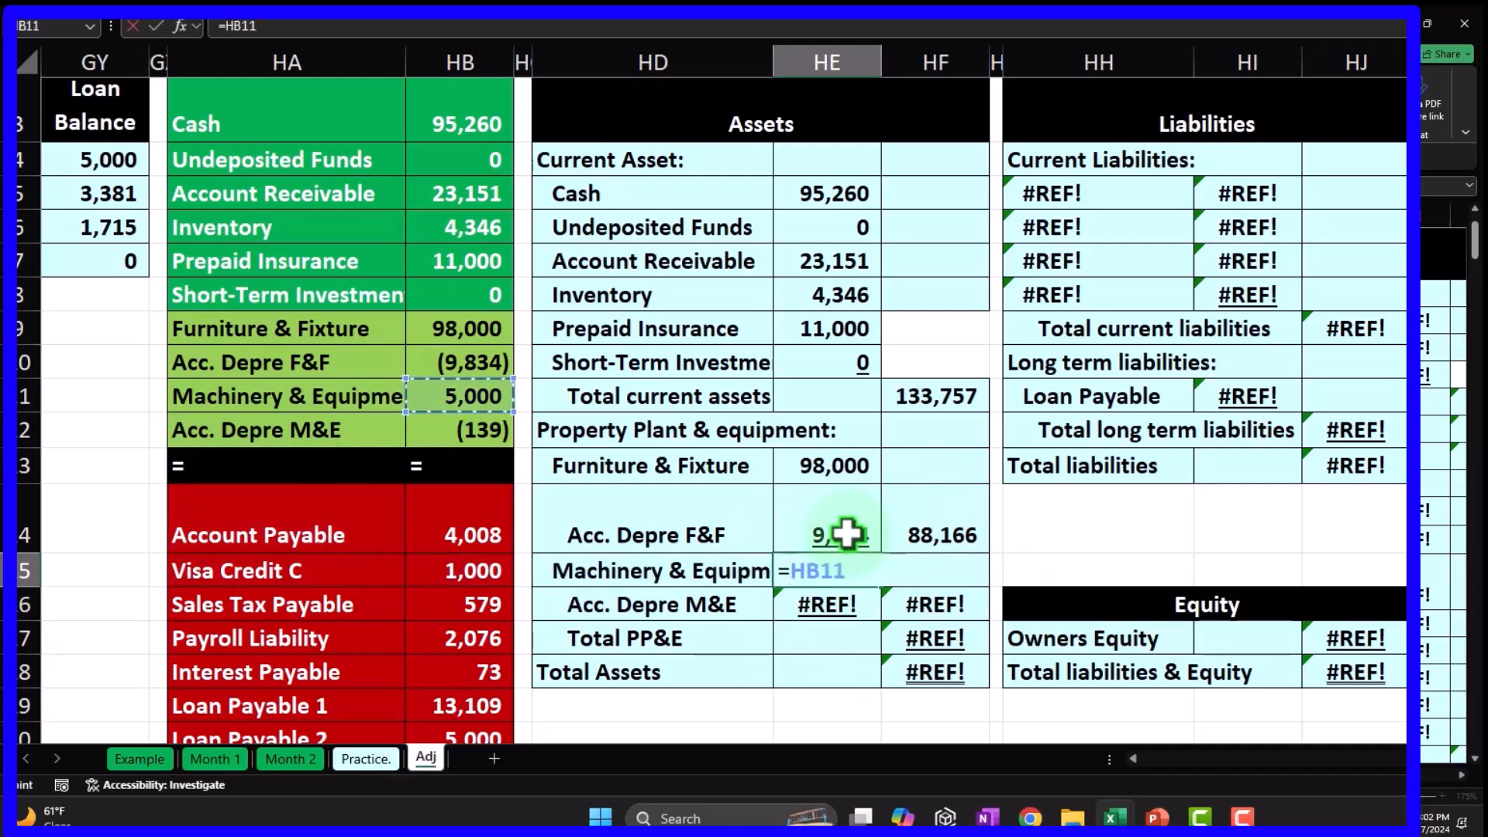
key("Return")
type("-")
key("Left")
key("Left")
key("Left")
key("Left")
key("Up")
key("Up")
key("Up")
key("Up")
key("Right")
key("Return")
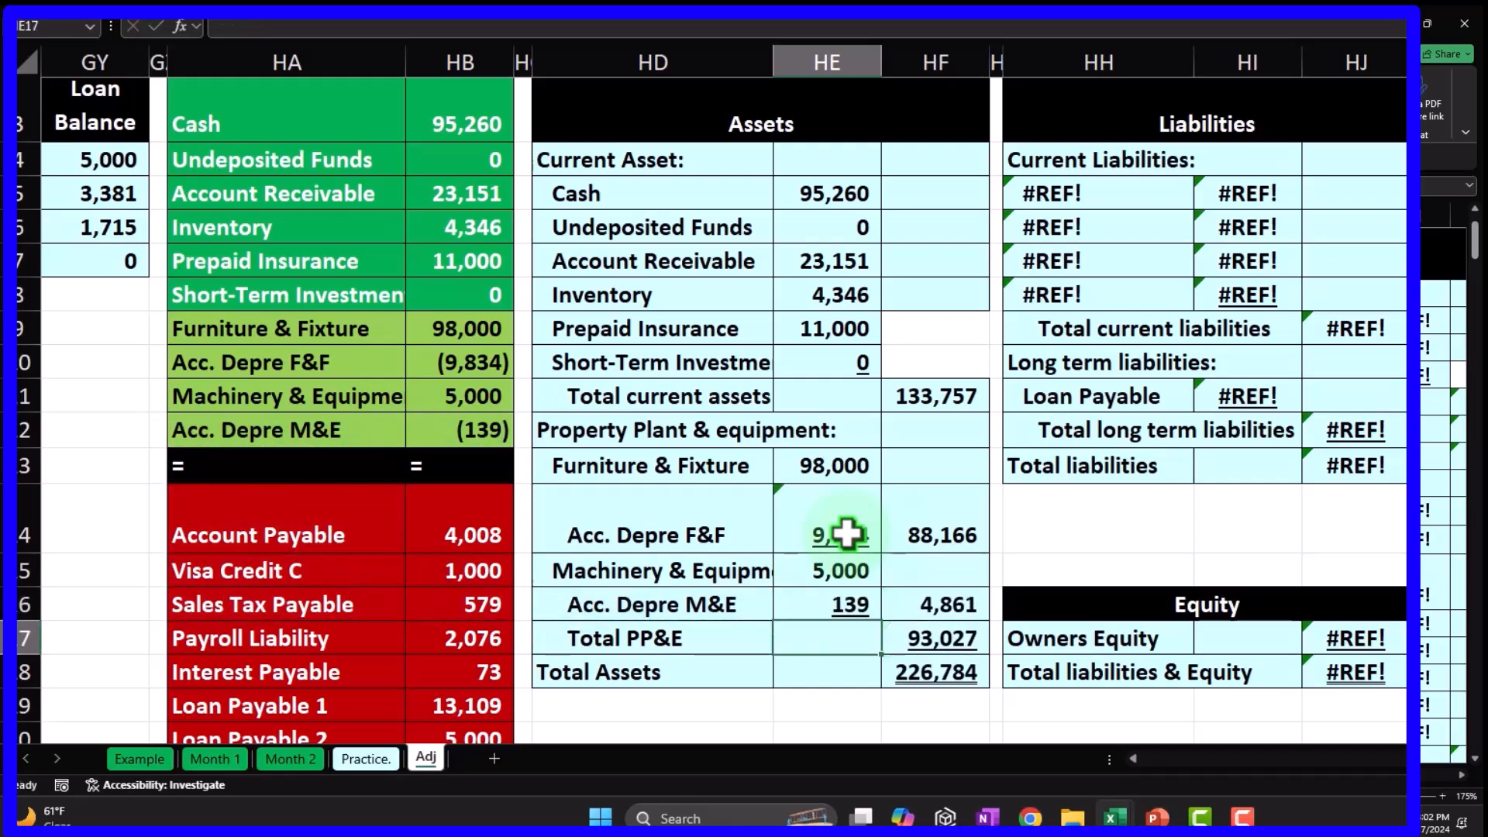
Check the machinery formulas, confirm Total PP&E 93,027, and set Total Assets =HF11+HF17 (226,784).
left_click(846, 533)
left_click(851, 569)
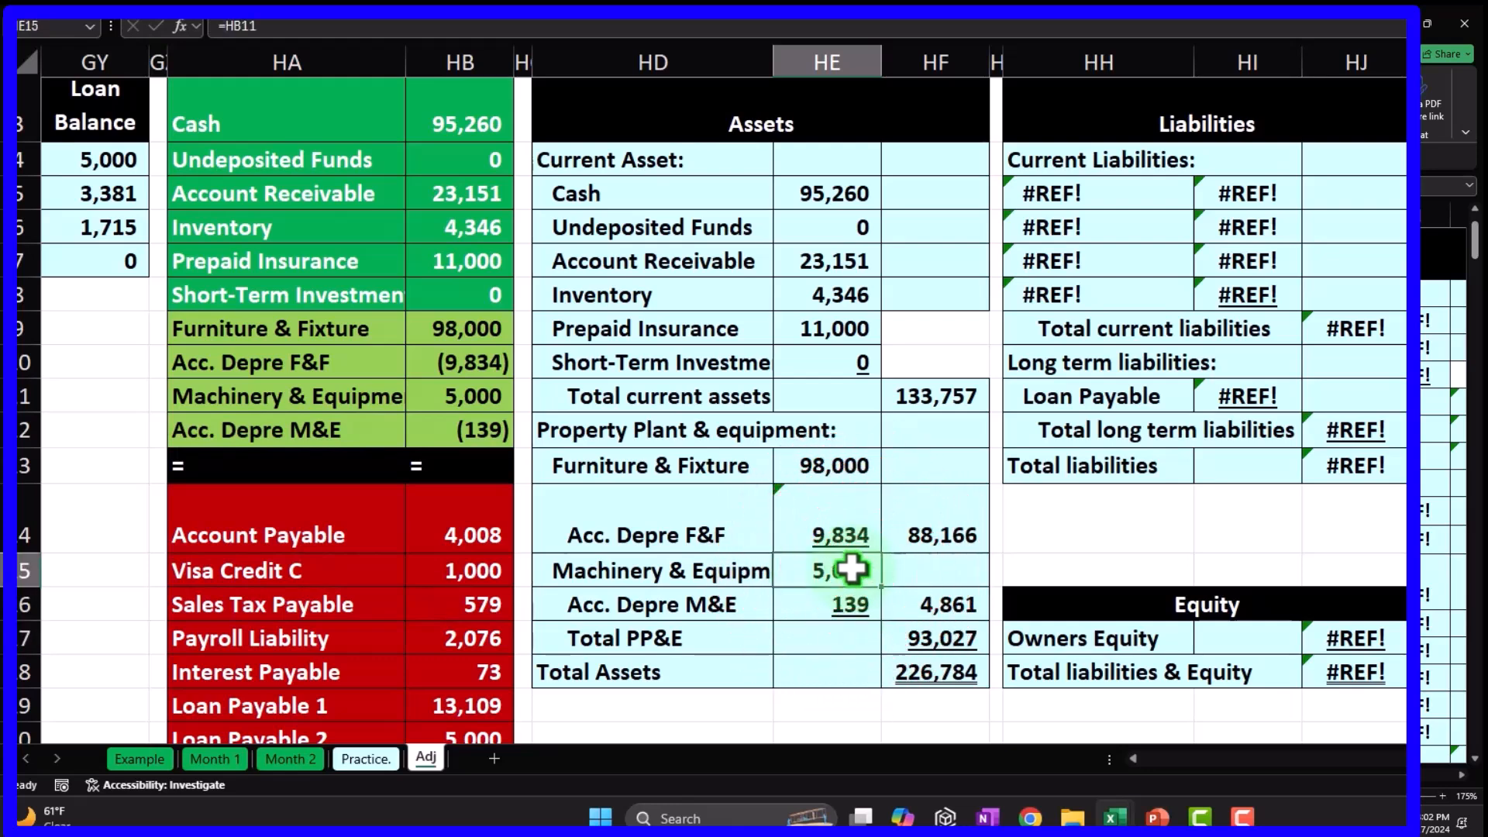
left_click(781, 615)
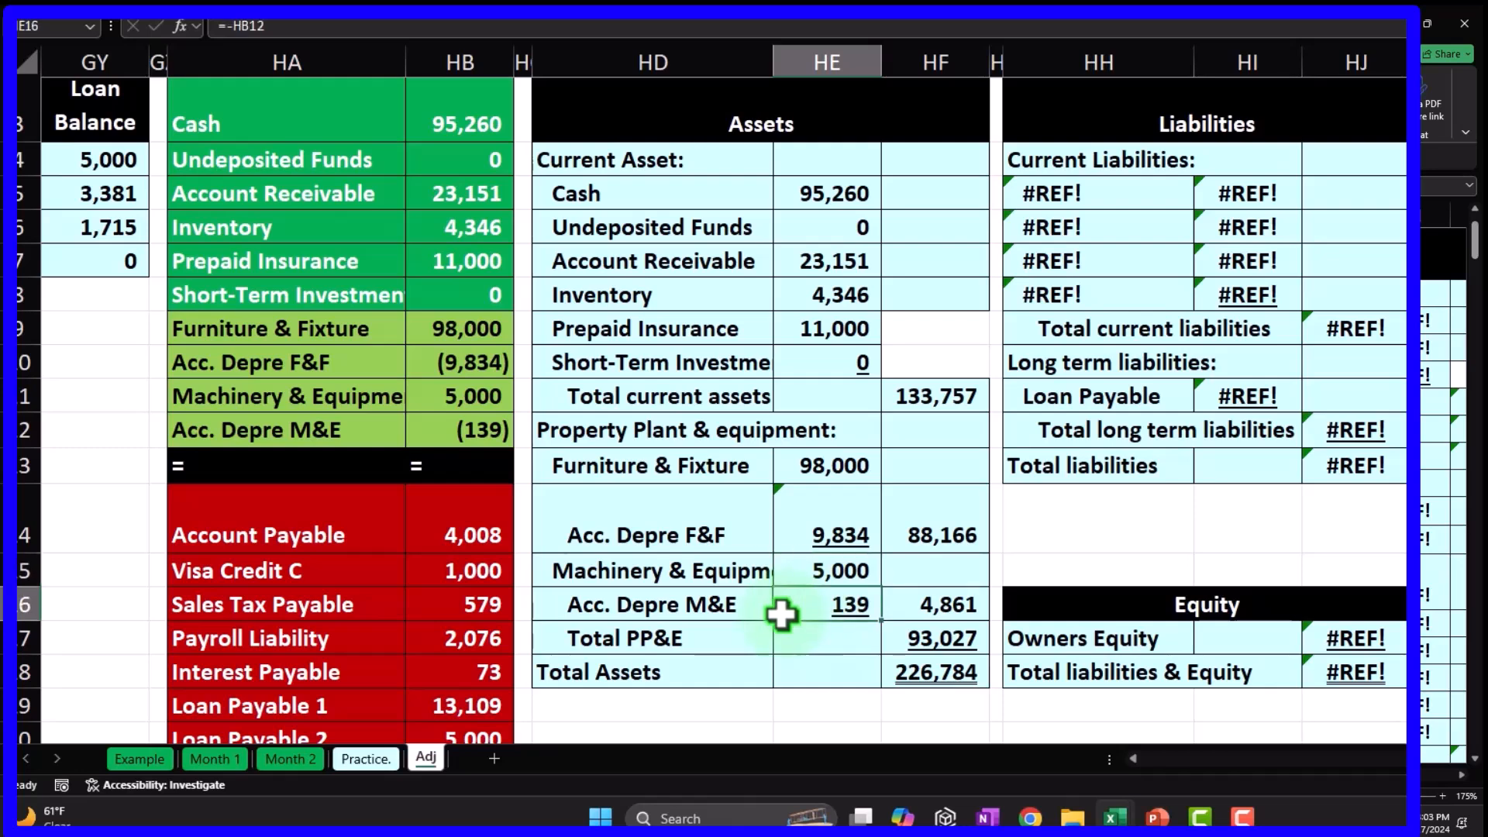
key("Right")
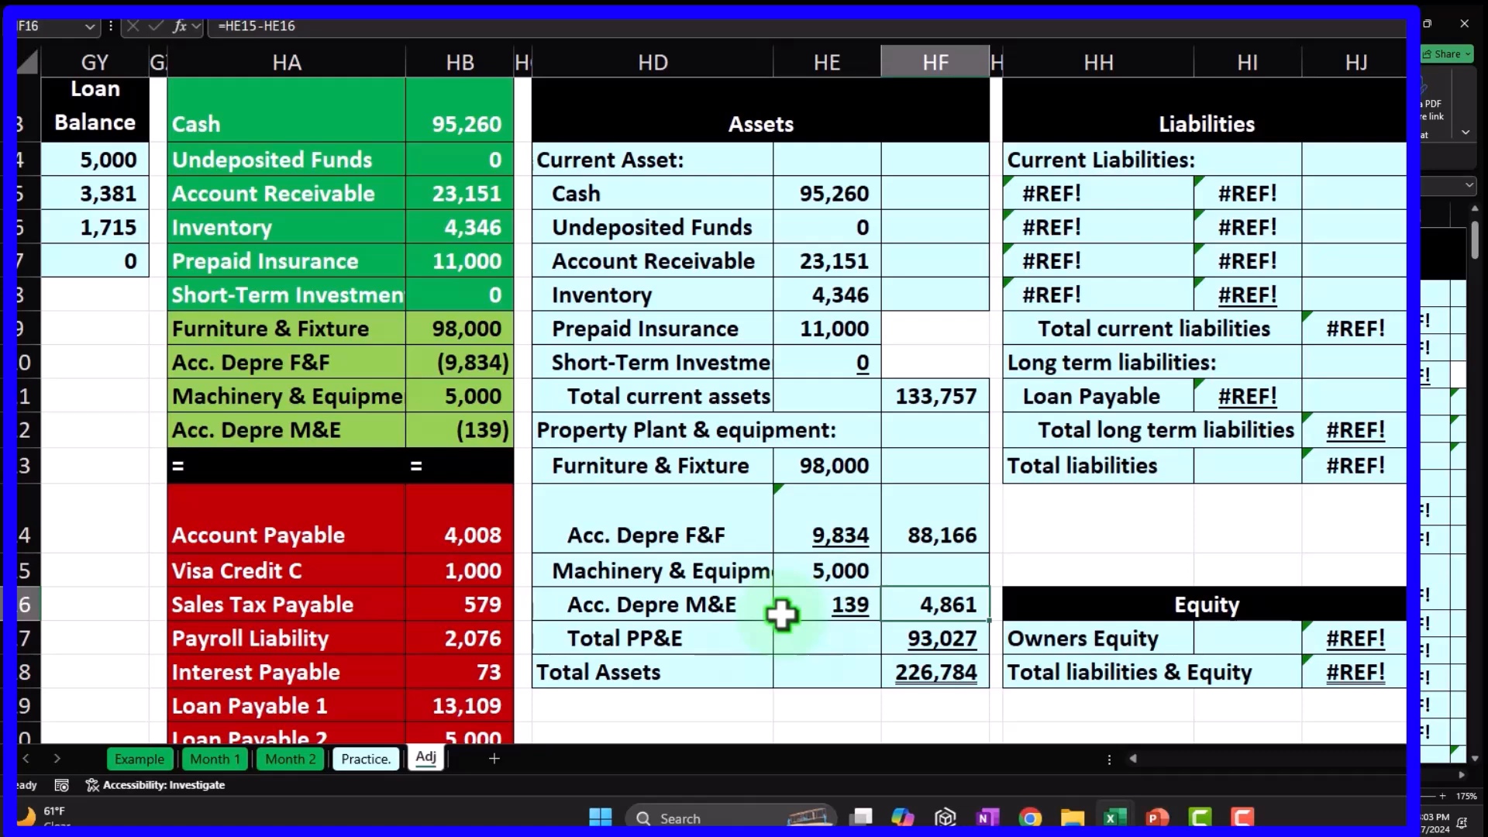
left_click(480, 366)
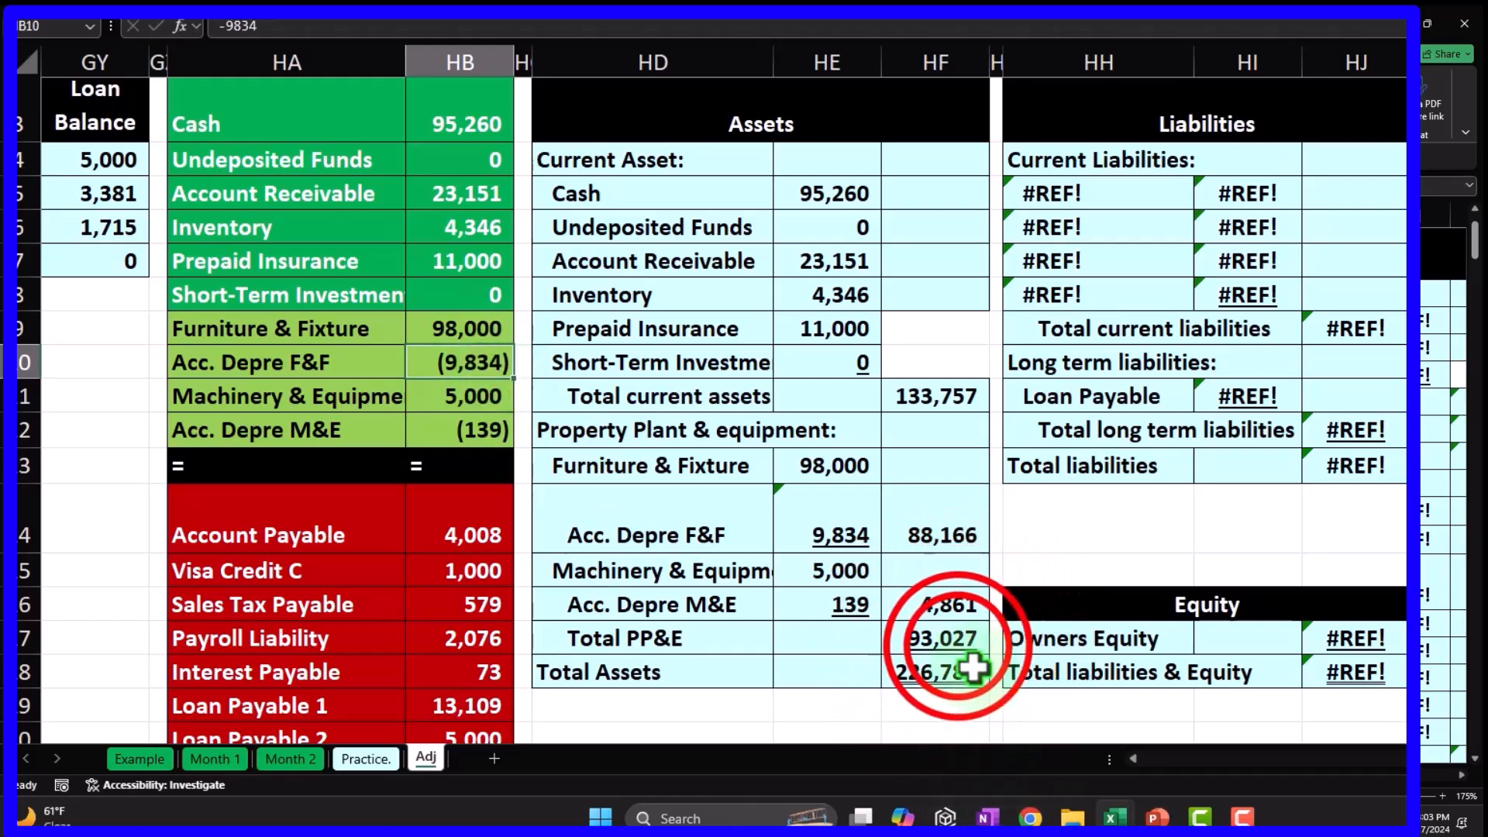
double_click(937, 640)
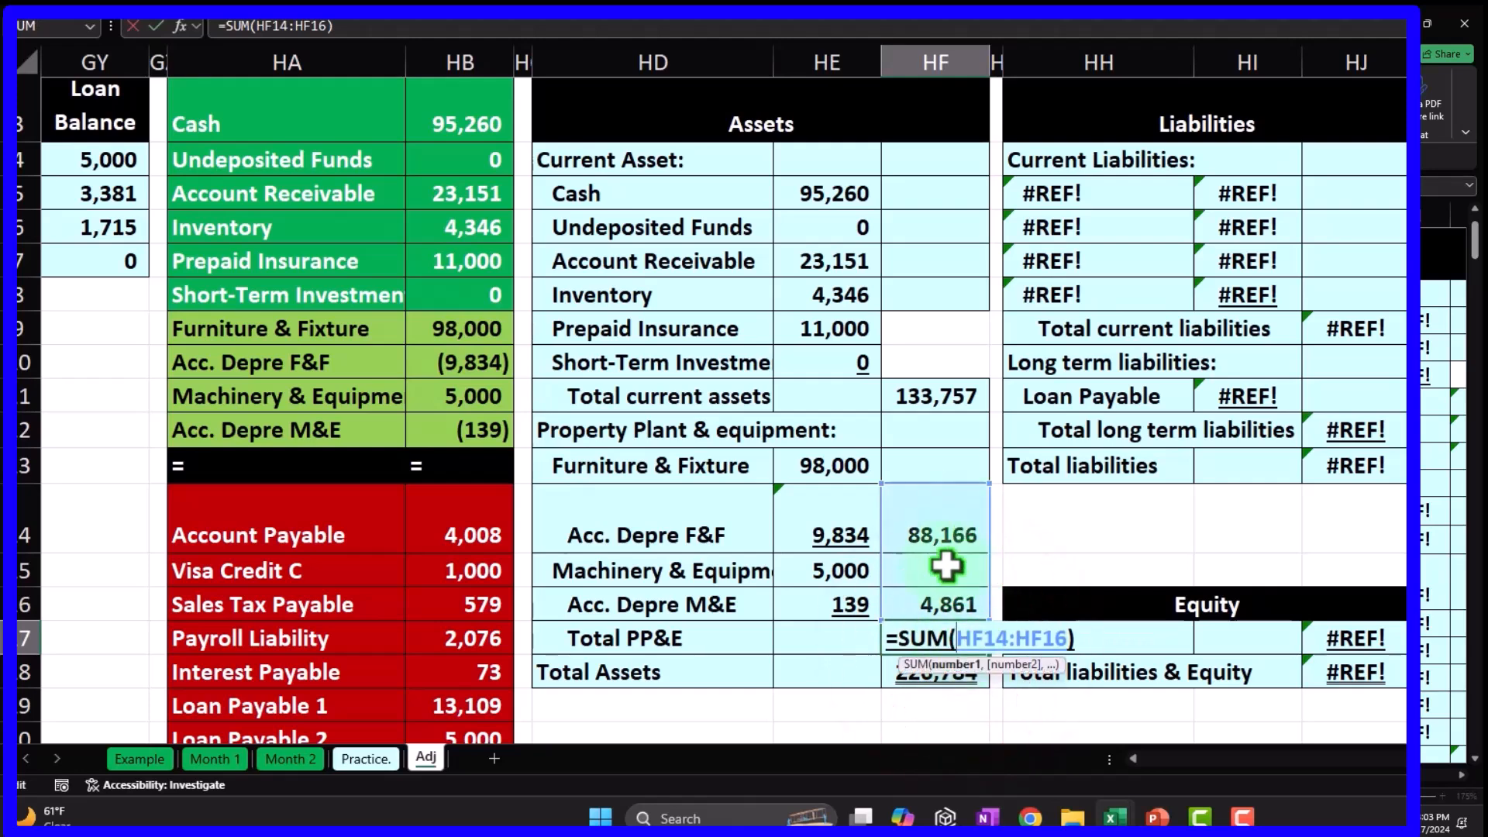
key("ctrl+Return")
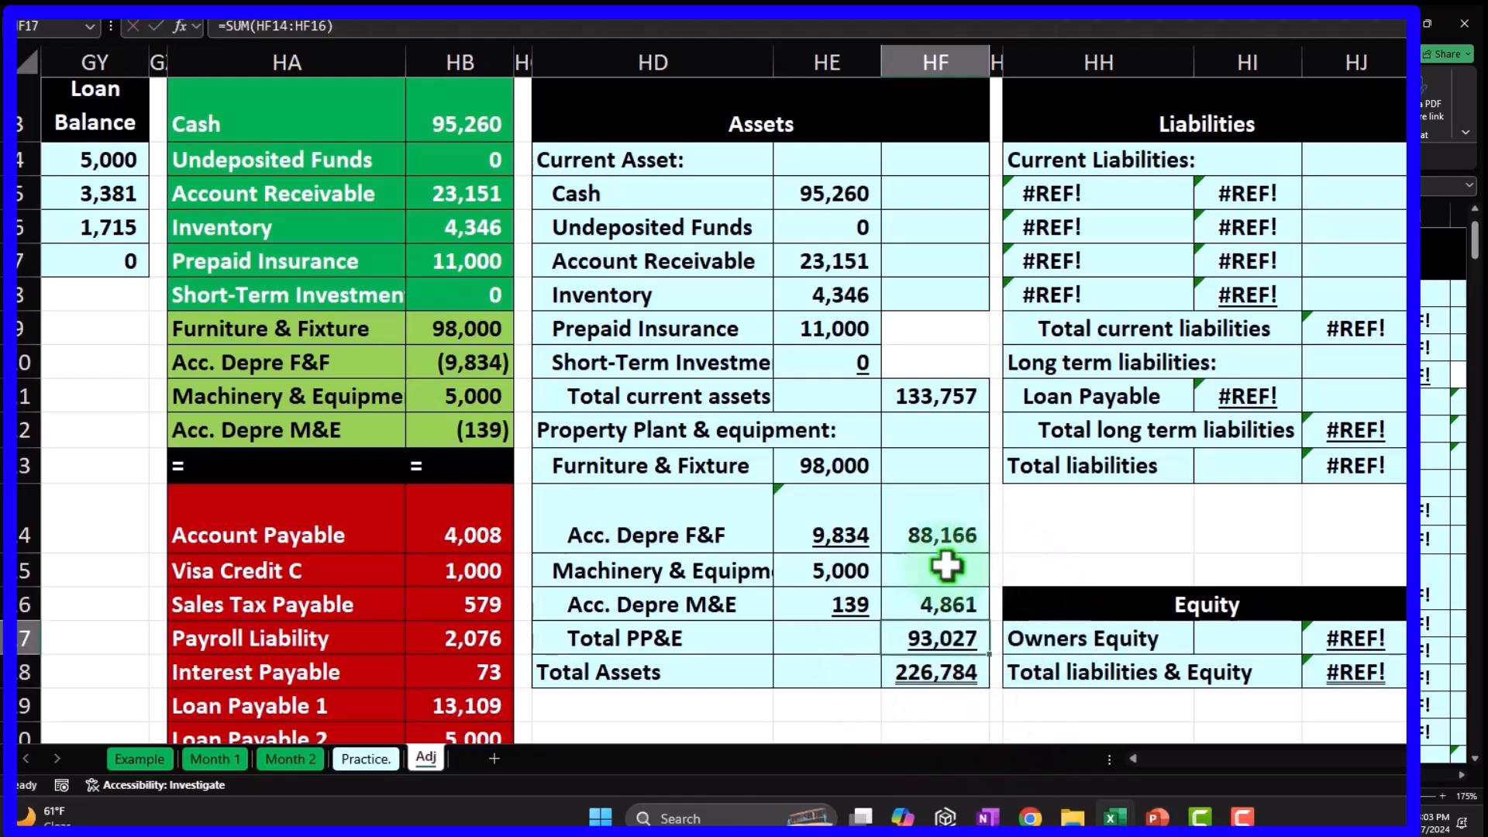
left_click(940, 672)
type("=HF11+HF17")
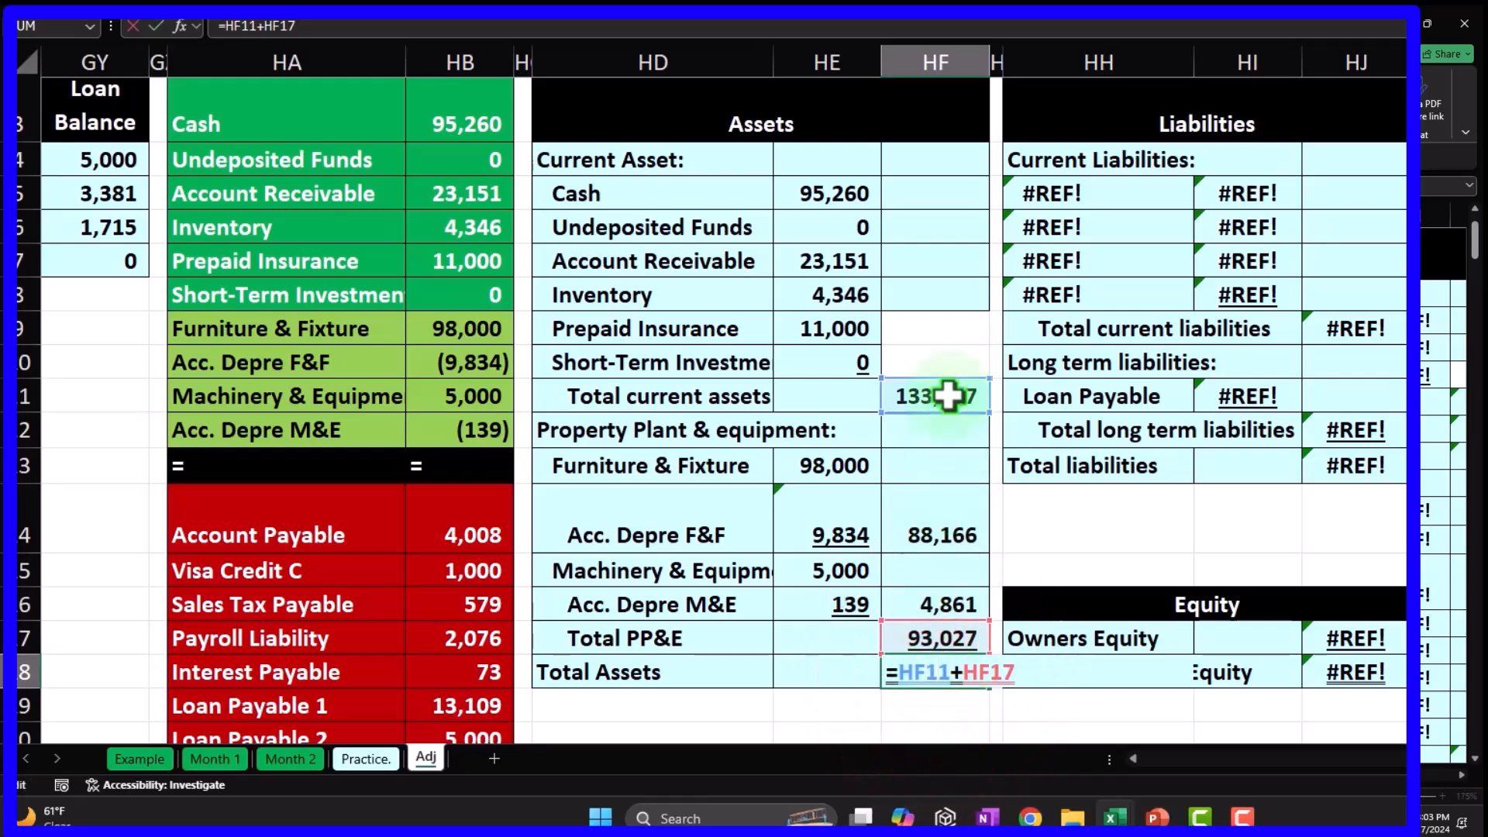
key("Return")
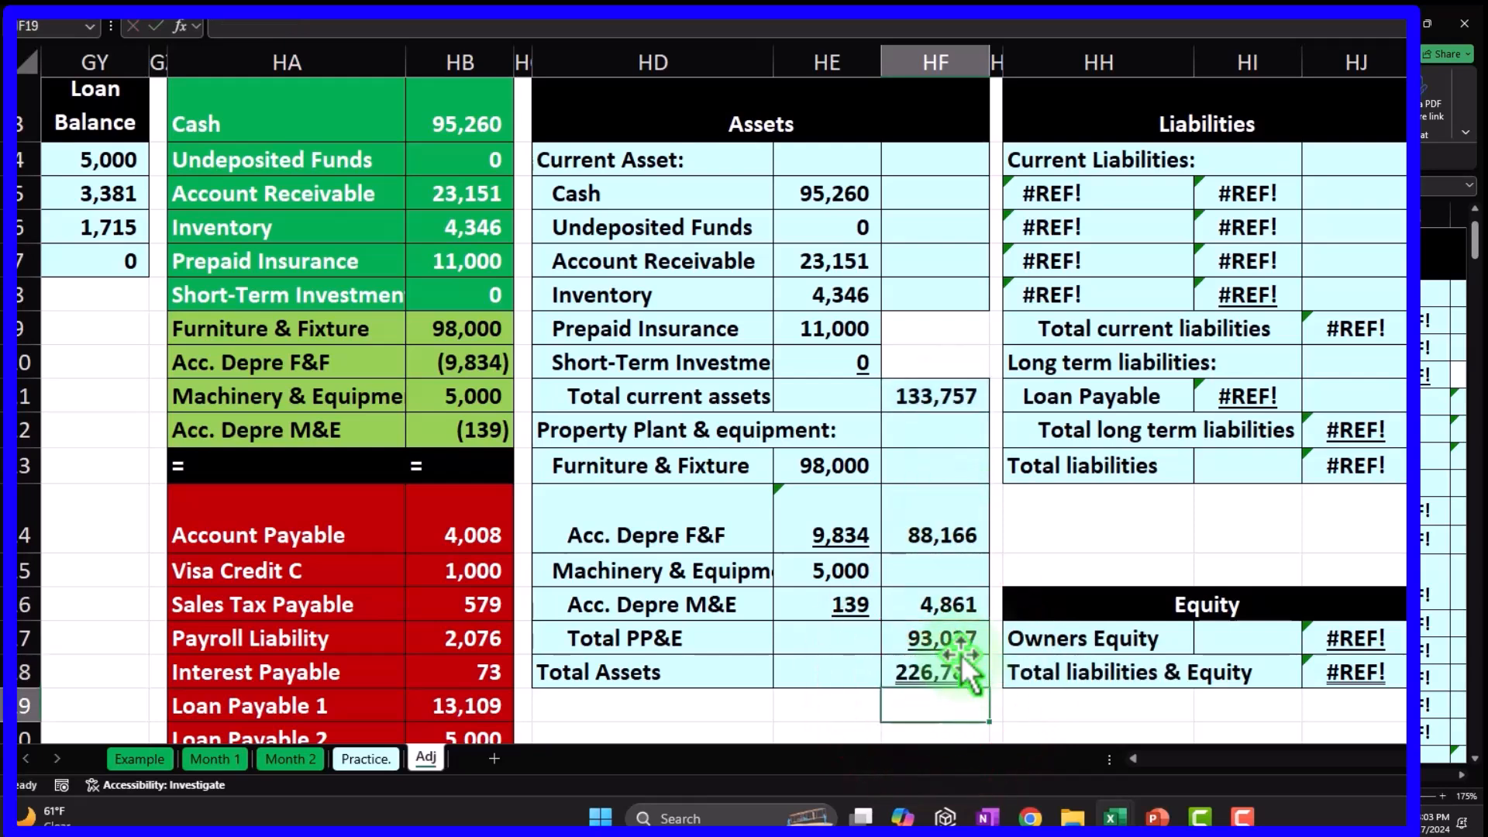
scroll(754, 617, "up", 1)
left_click_drag(479, 223, 488, 525)
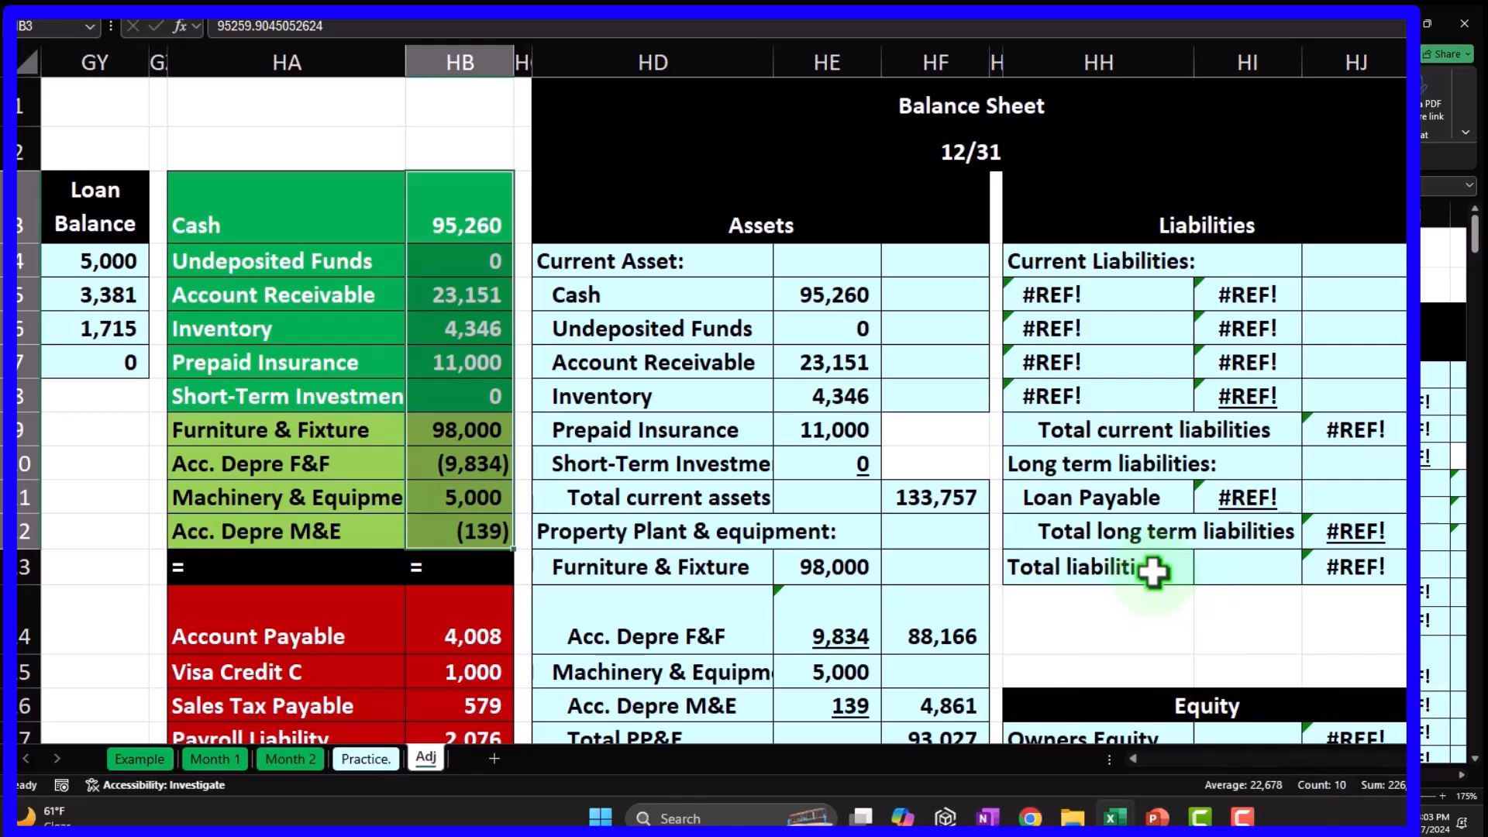
scroll(1153, 571, "down", 1)
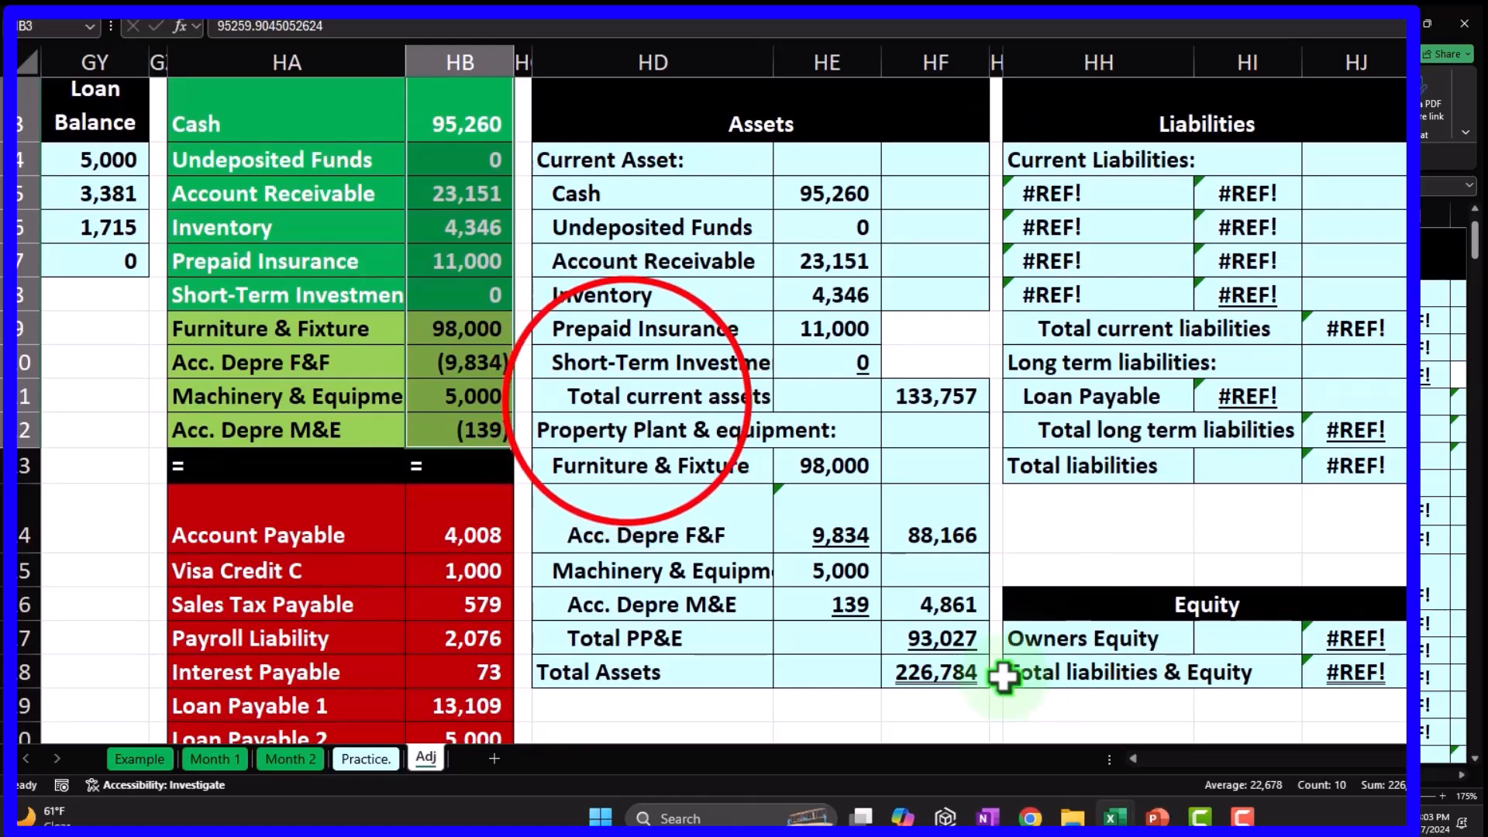
left_click_drag(485, 117, 460, 297)
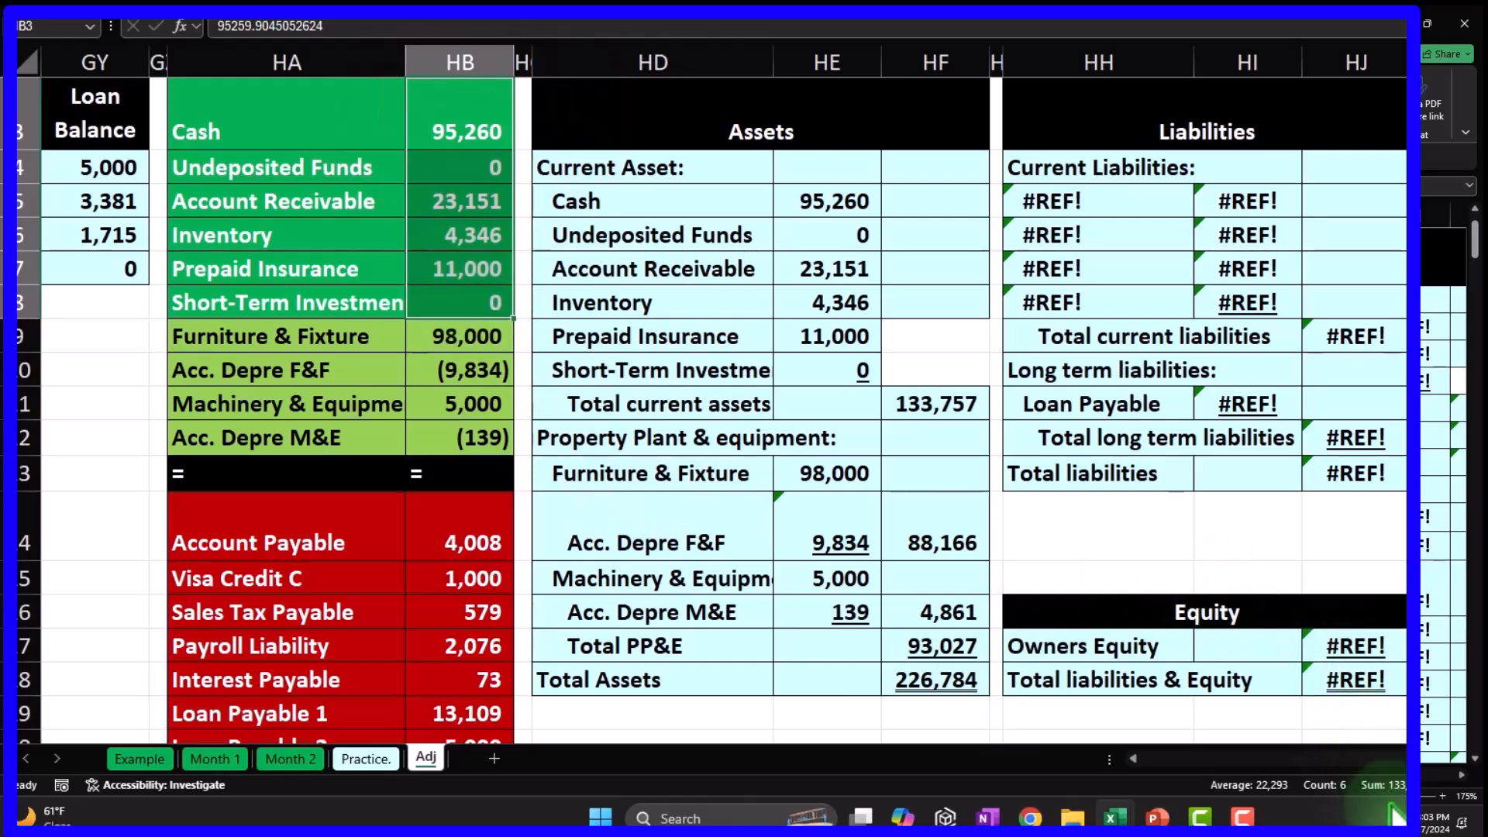
left_click_drag(500, 348, 469, 423)
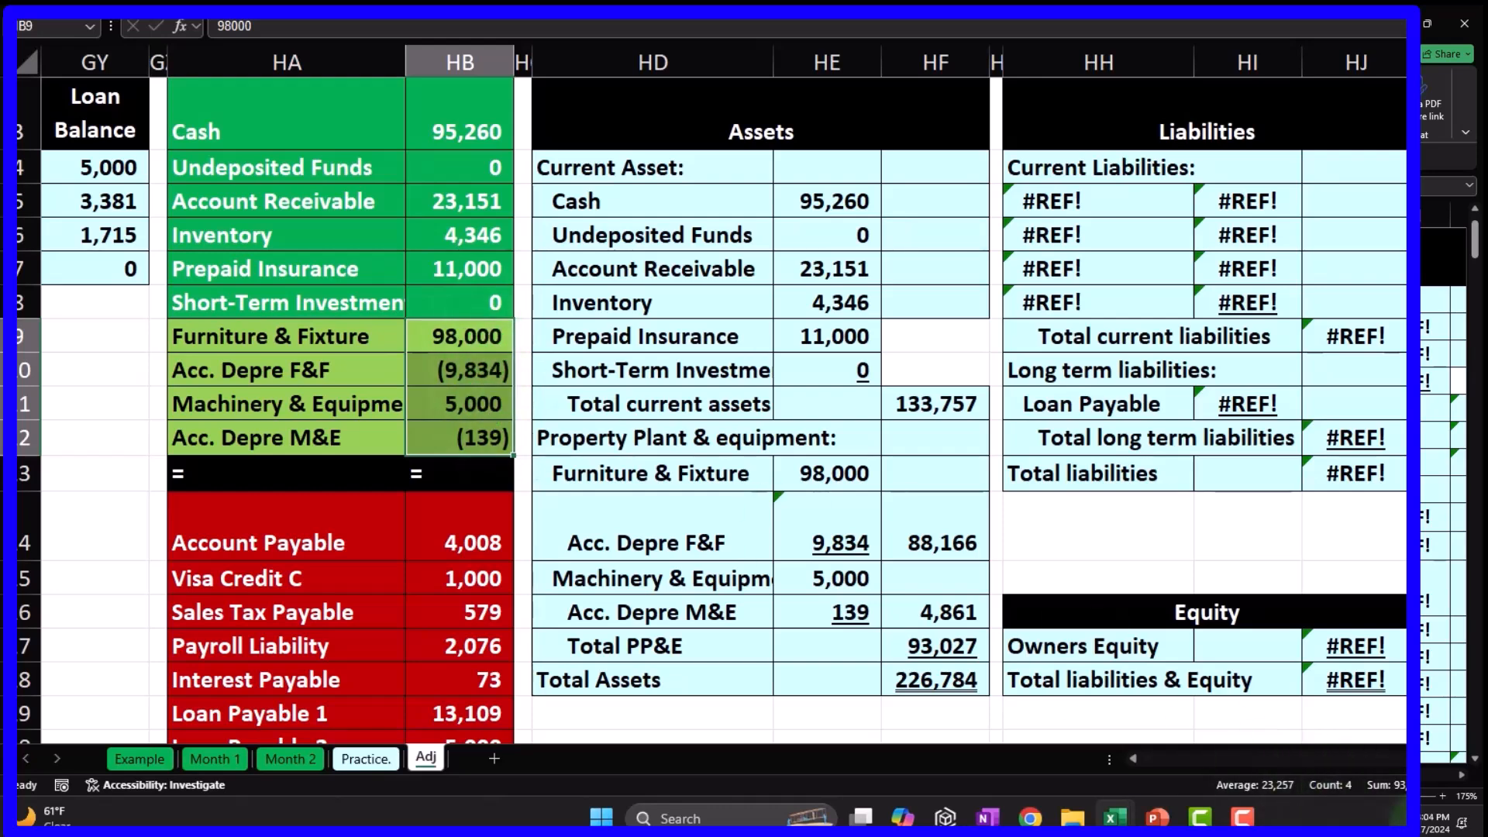
left_click(924, 647)
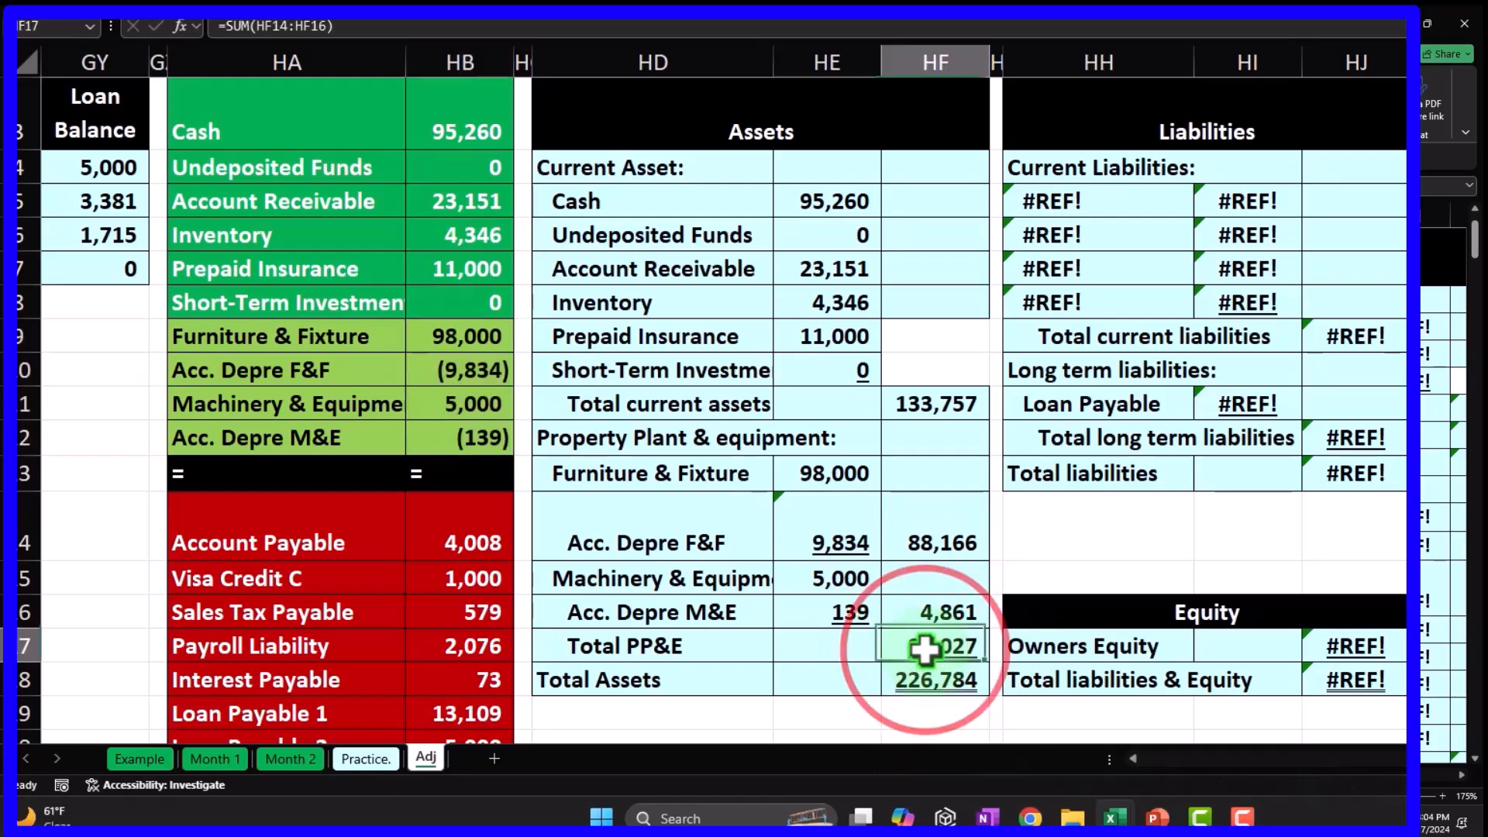
scroll(934, 643, "up", 1)
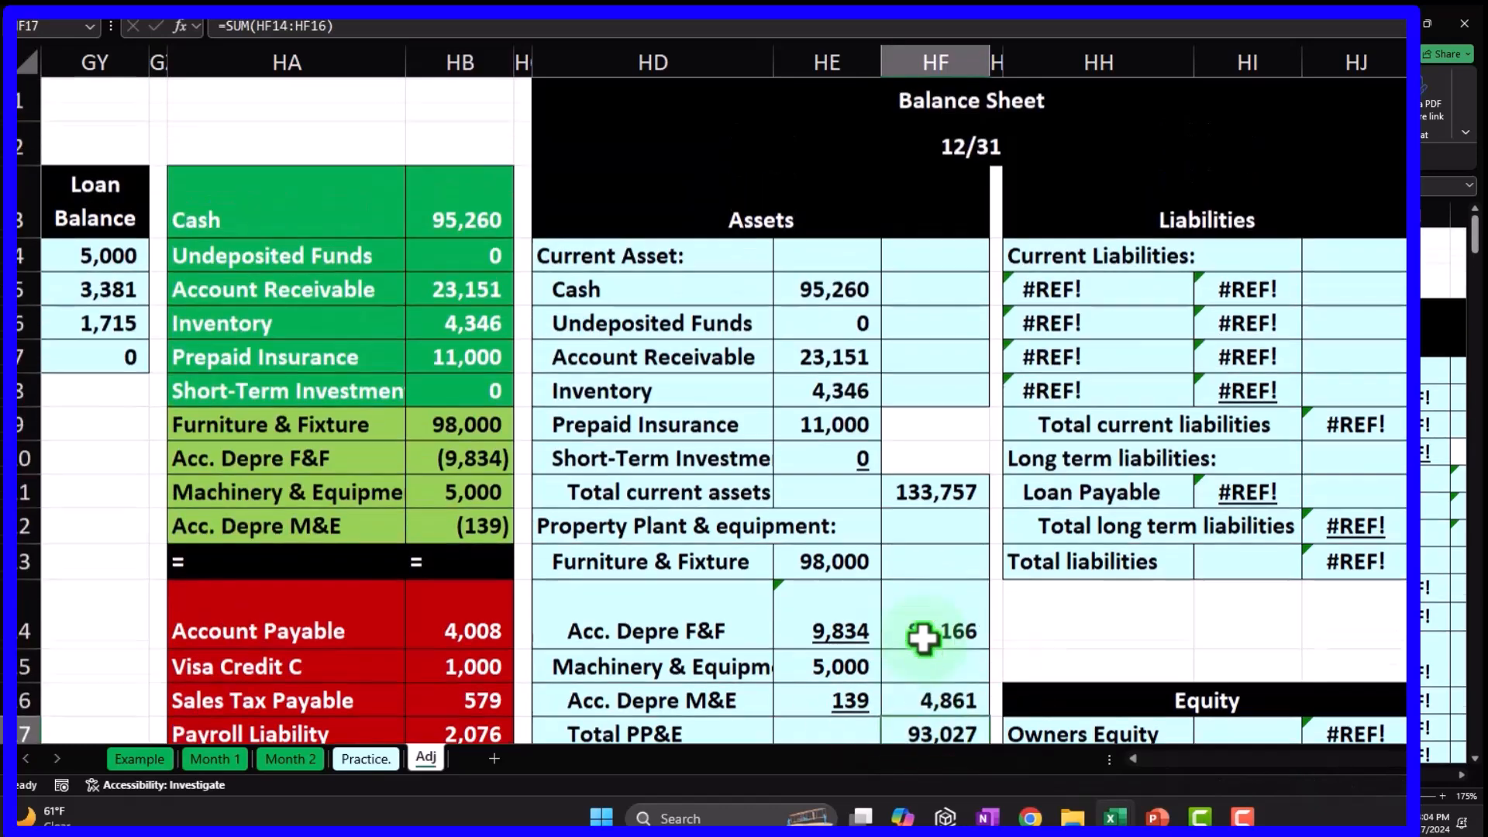
Link the Account Payable label (=HA14) and its 4,008 amount (=HB14).
left_click(1113, 294)
type("=")
key("Down")
key("Down")
key("Down")
key("Down")
key("Down")
key("Down")
key("Down")
key("Down")
key("Down")
key("Left")
key("Left")
key("Left")
key("Left")
key("Left")
key("Left")
key("Left")
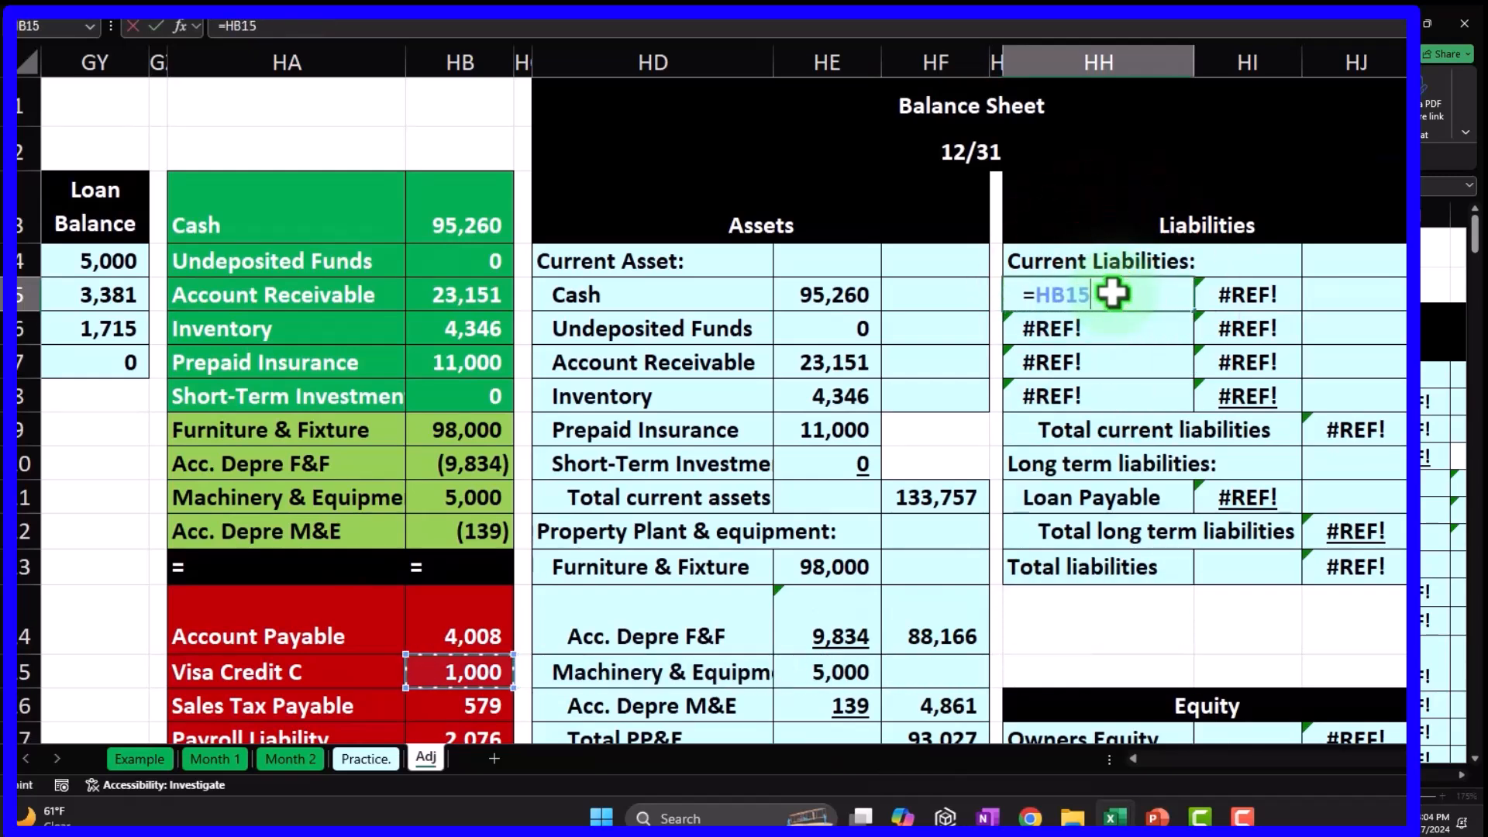
key("Return")
key("Up")
key("Right")
type("=")
key("Left")
key("Left")
key("Left")
key("Left")
key("Left")
key("Down")
key("Down")
key("Down")
key("Down")
key("Down")
key("Down")
key("Down")
key("Down")
key("Down")
key("Down")
key("Left")
key("Left")
key("Up")
key("Return")
Fill the Account Payable pair down to row 8 for Visa Credit C, Sales Tax Payable and Payroll Liability.
left_click_drag(1151, 298, 1306, 405)
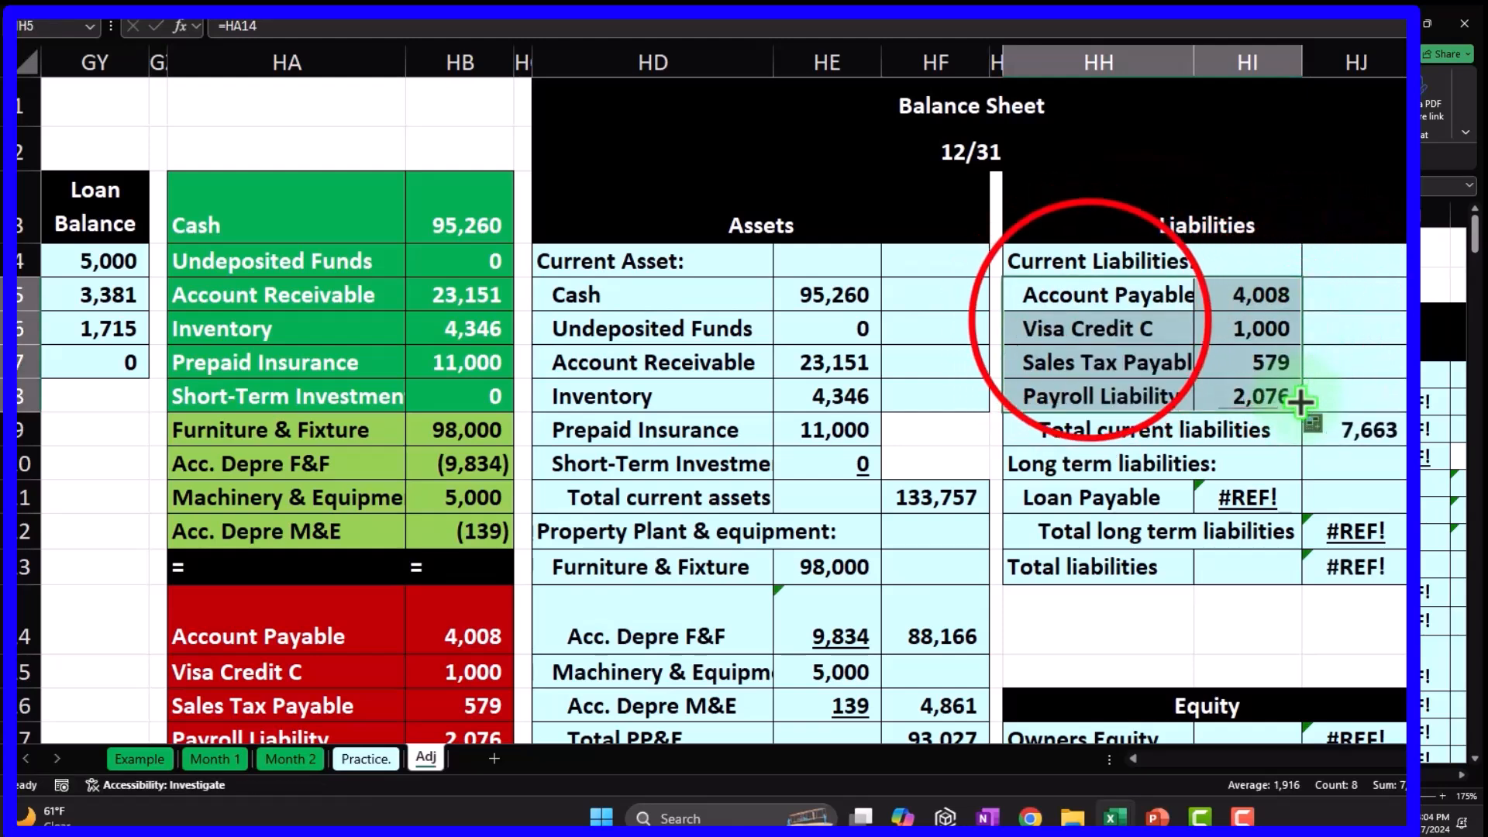
left_click(1121, 334)
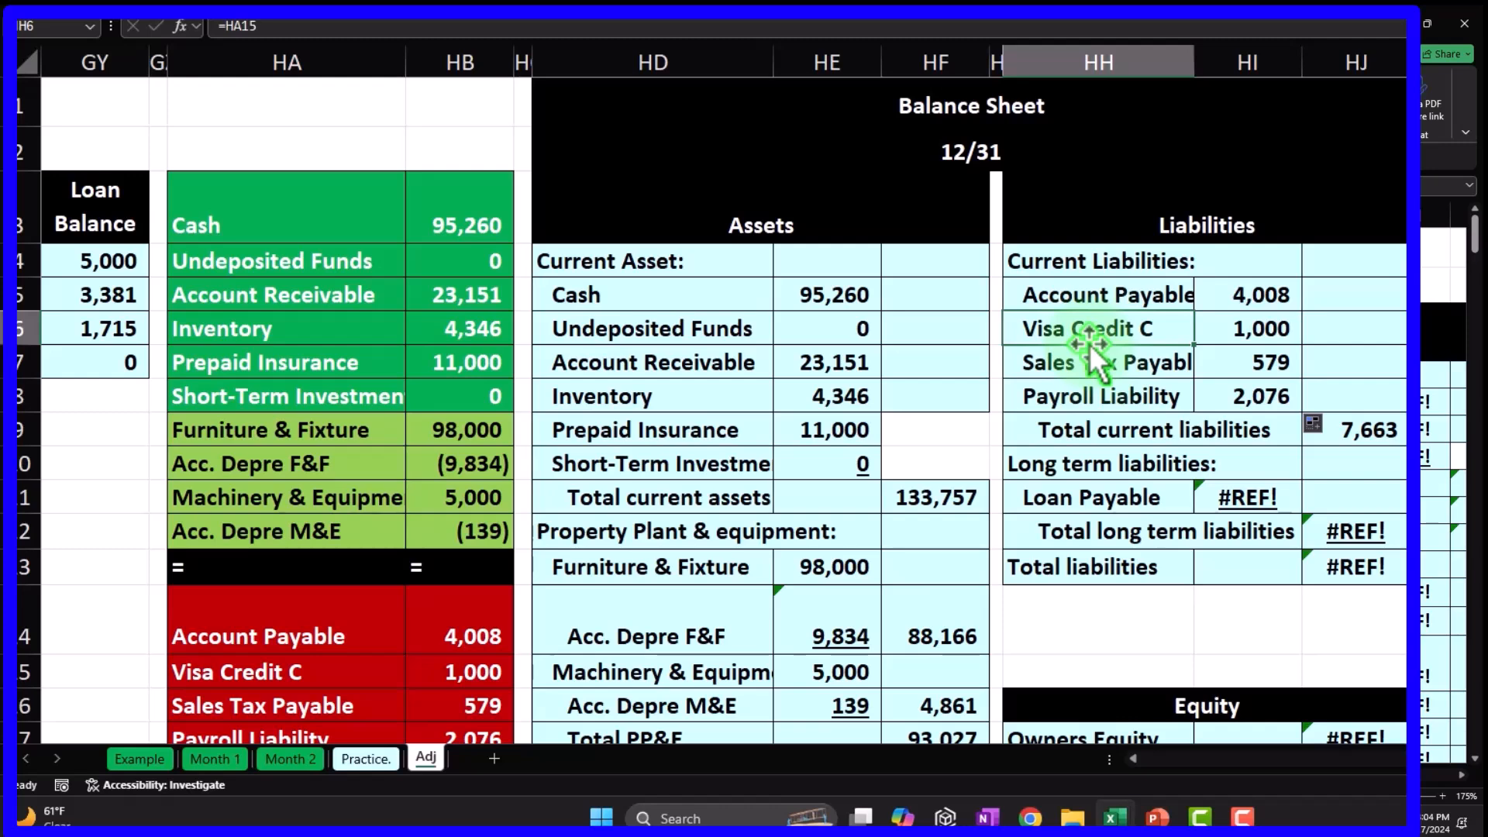
key("Down")
key("Right")
key("Down")
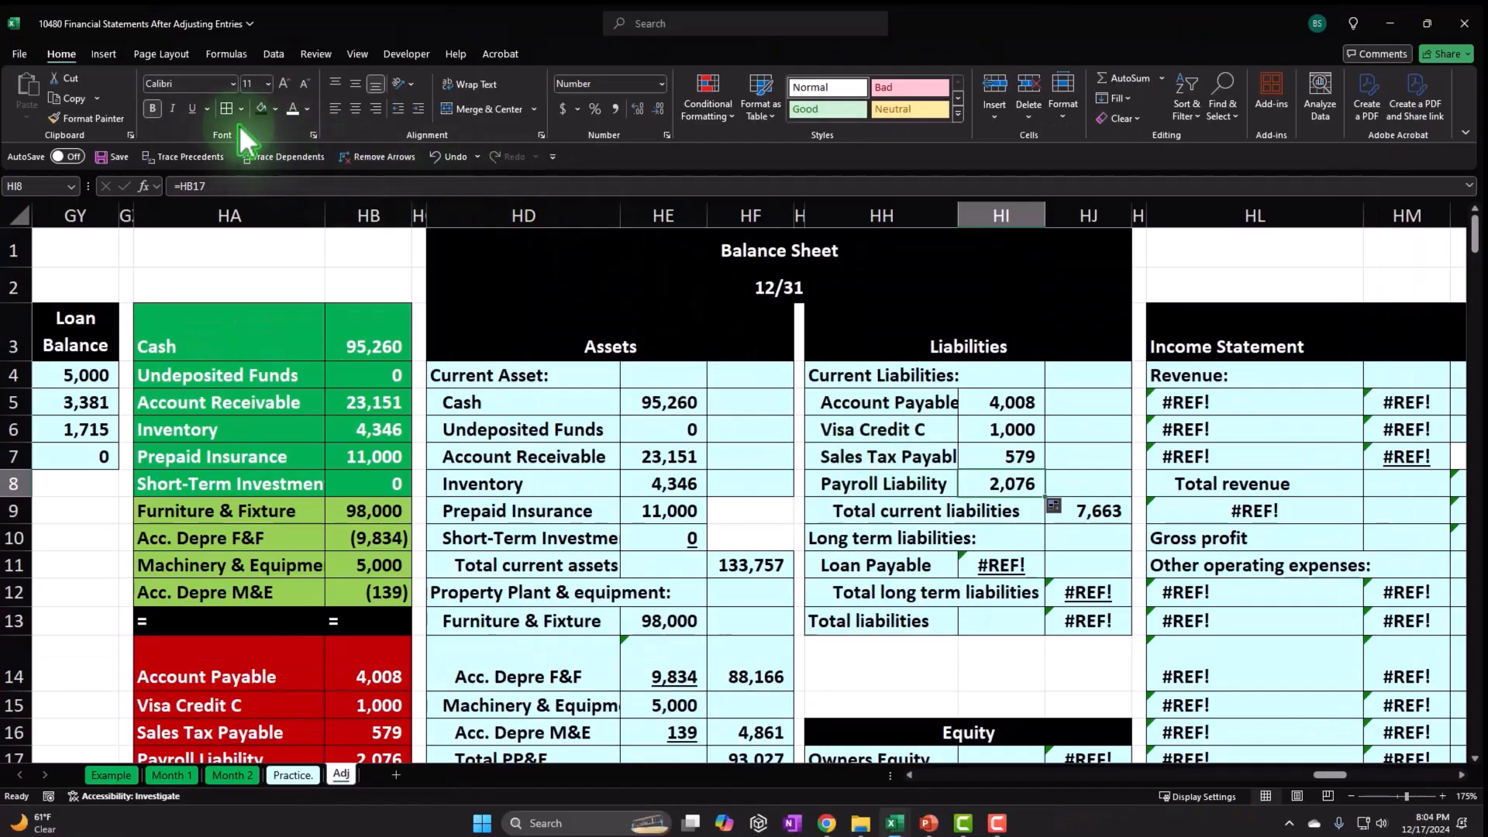
Move the liability totals down a row and copy the liability rows down for Interest Payable and the loan.
scroll(319, 638, "down", 2)
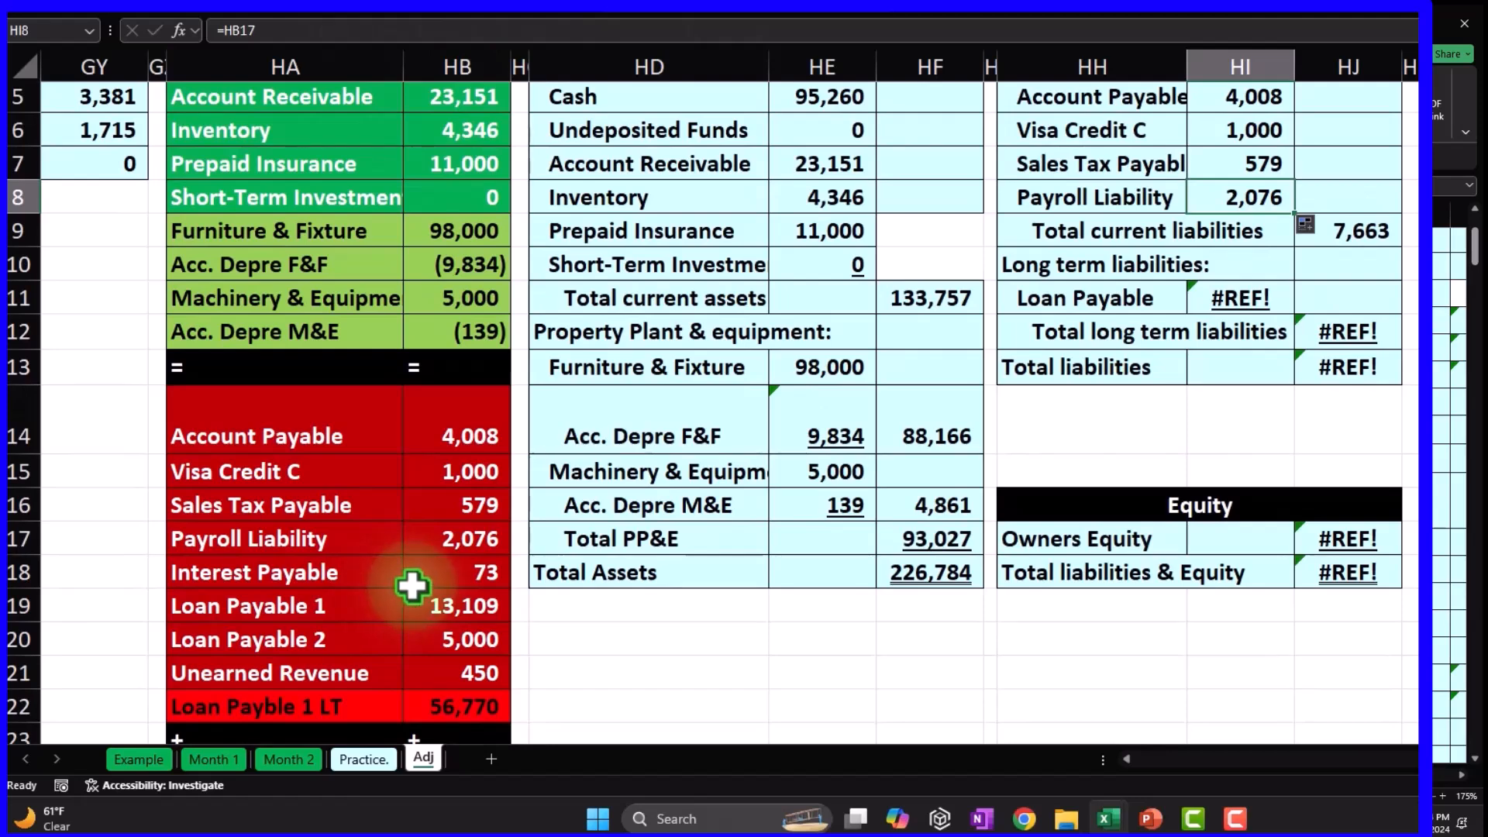
scroll(1108, 512, "up", 1)
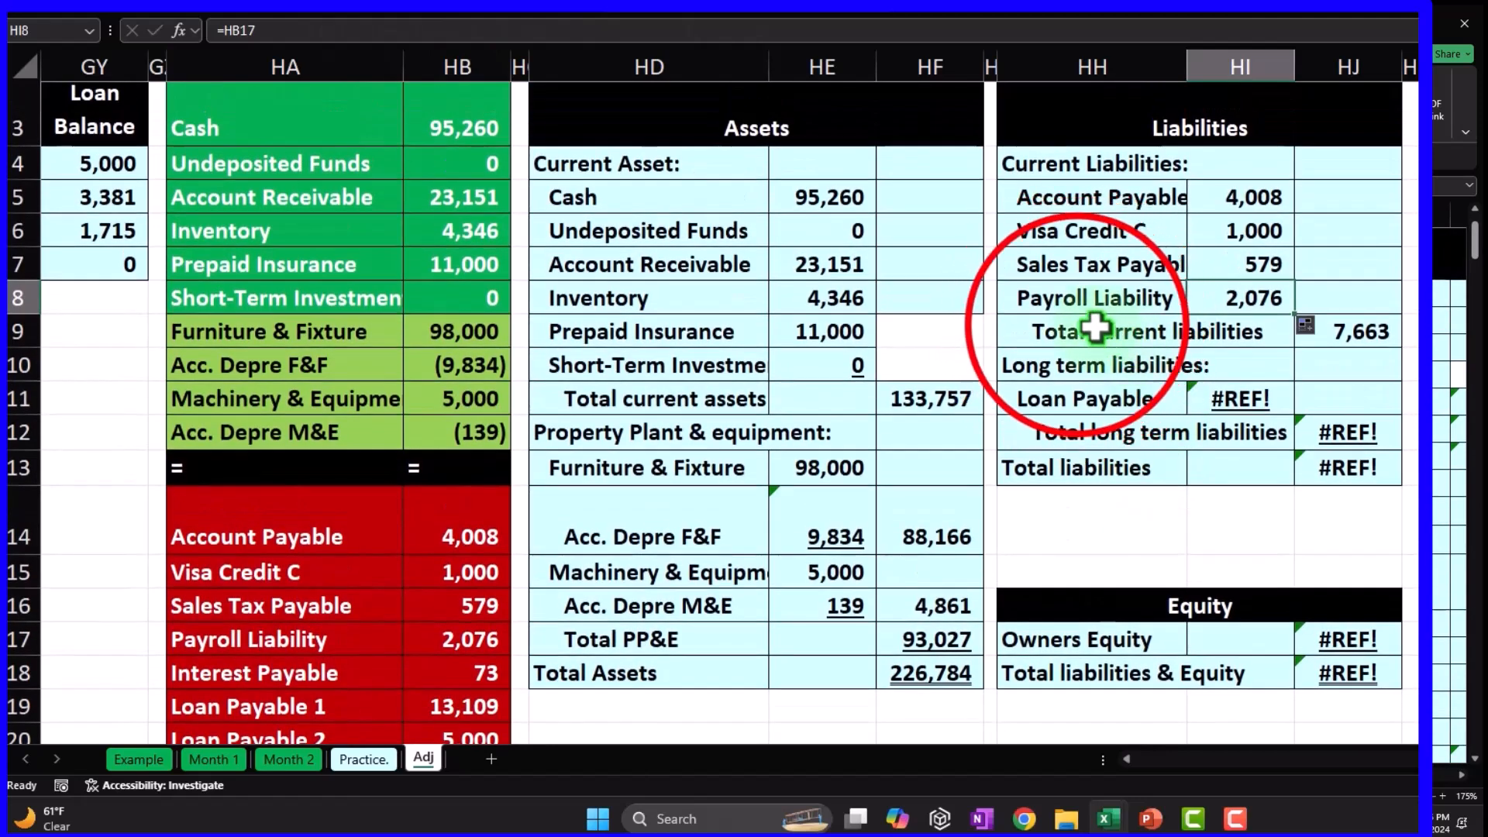
left_click_drag(1095, 331, 1318, 468)
left_click_drag(1180, 484, 1170, 565)
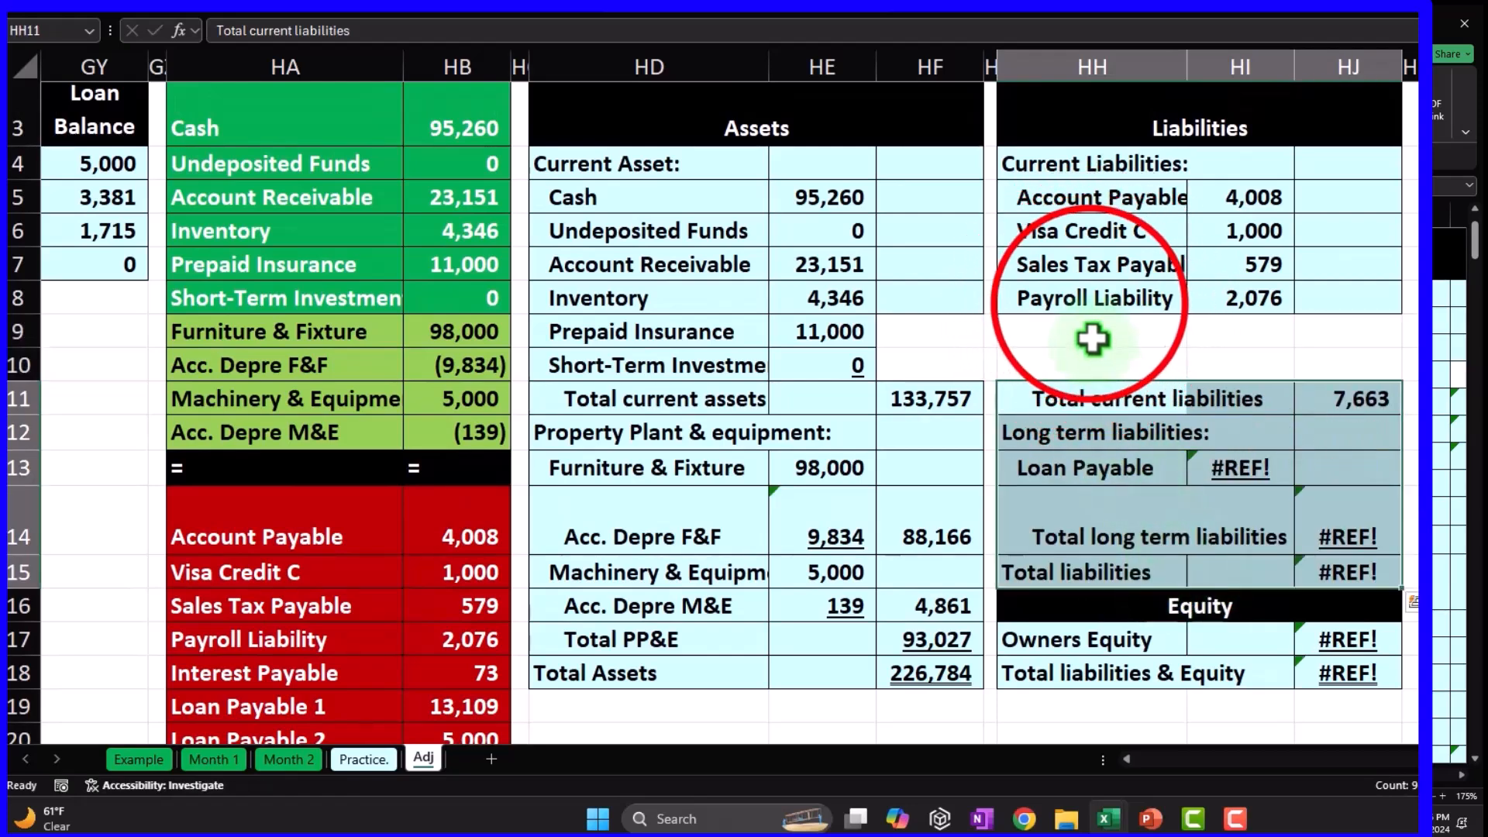
left_click_drag(1086, 306, 1403, 371)
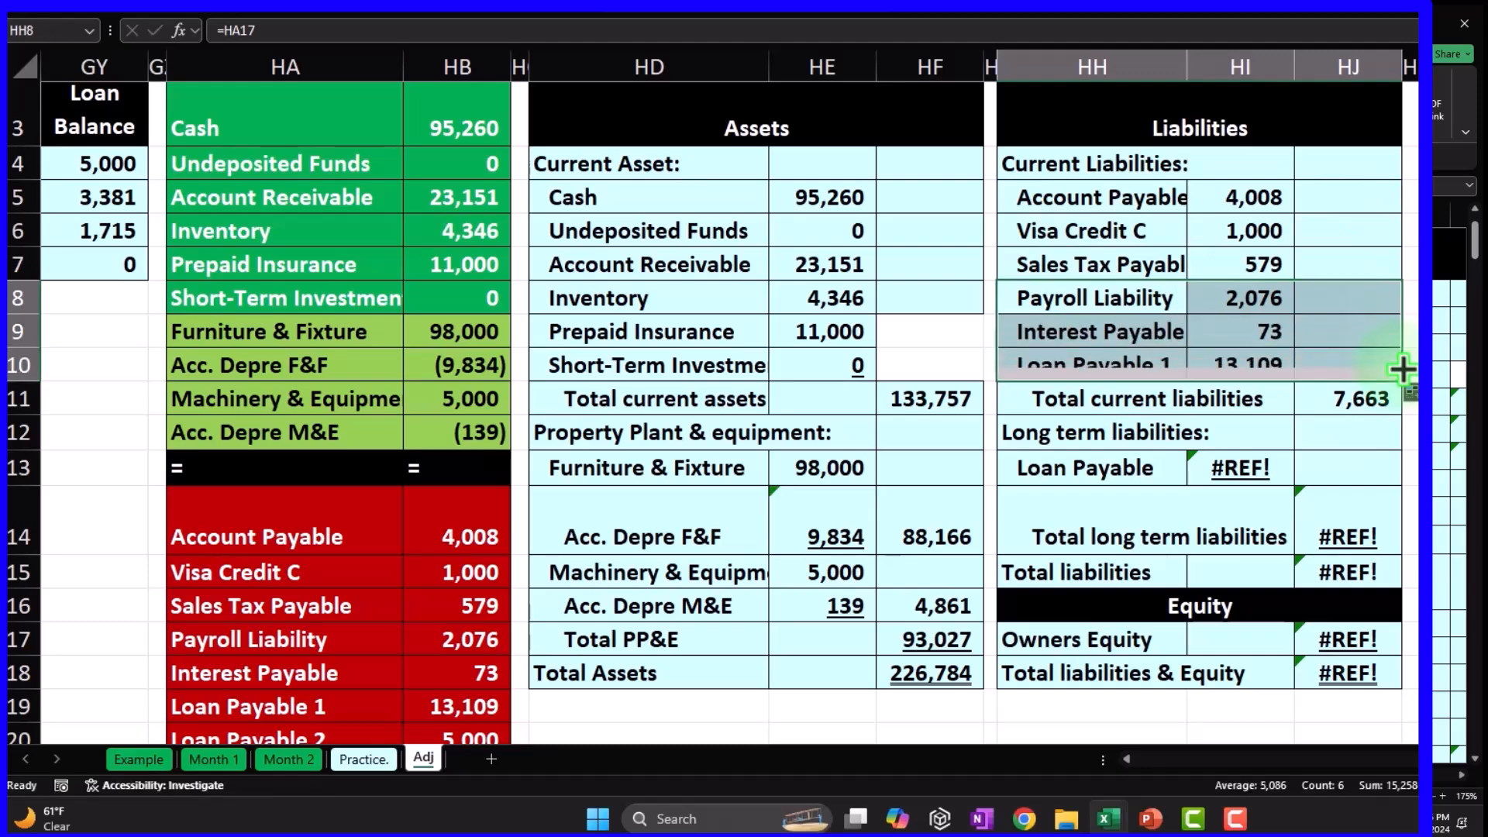
Rename the loan line in HH10 to Loan Payable ST and select the two loan balances in HA19:HA20.
left_click(1116, 361)
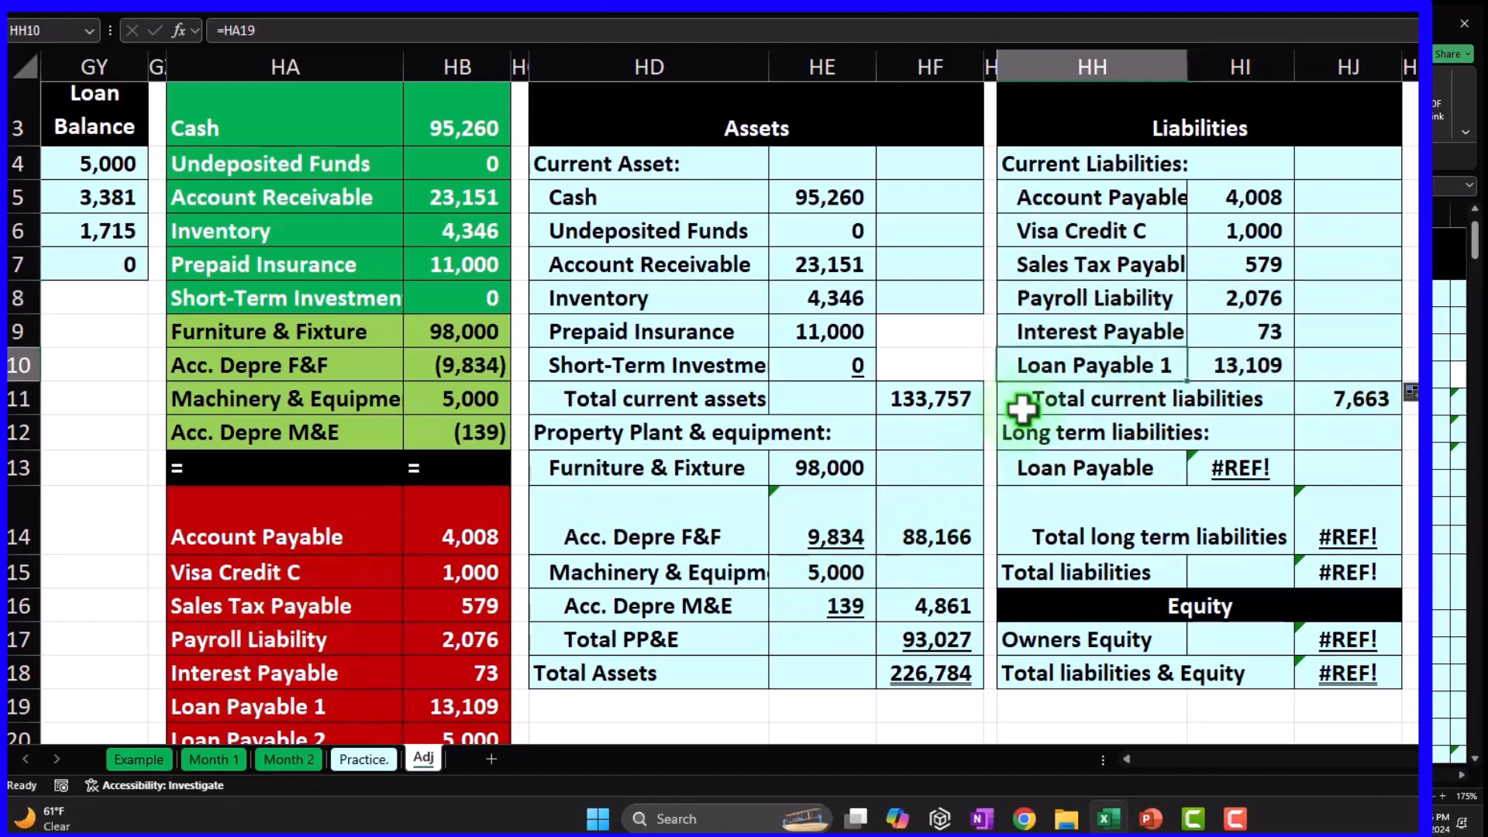
type("Loan payab")
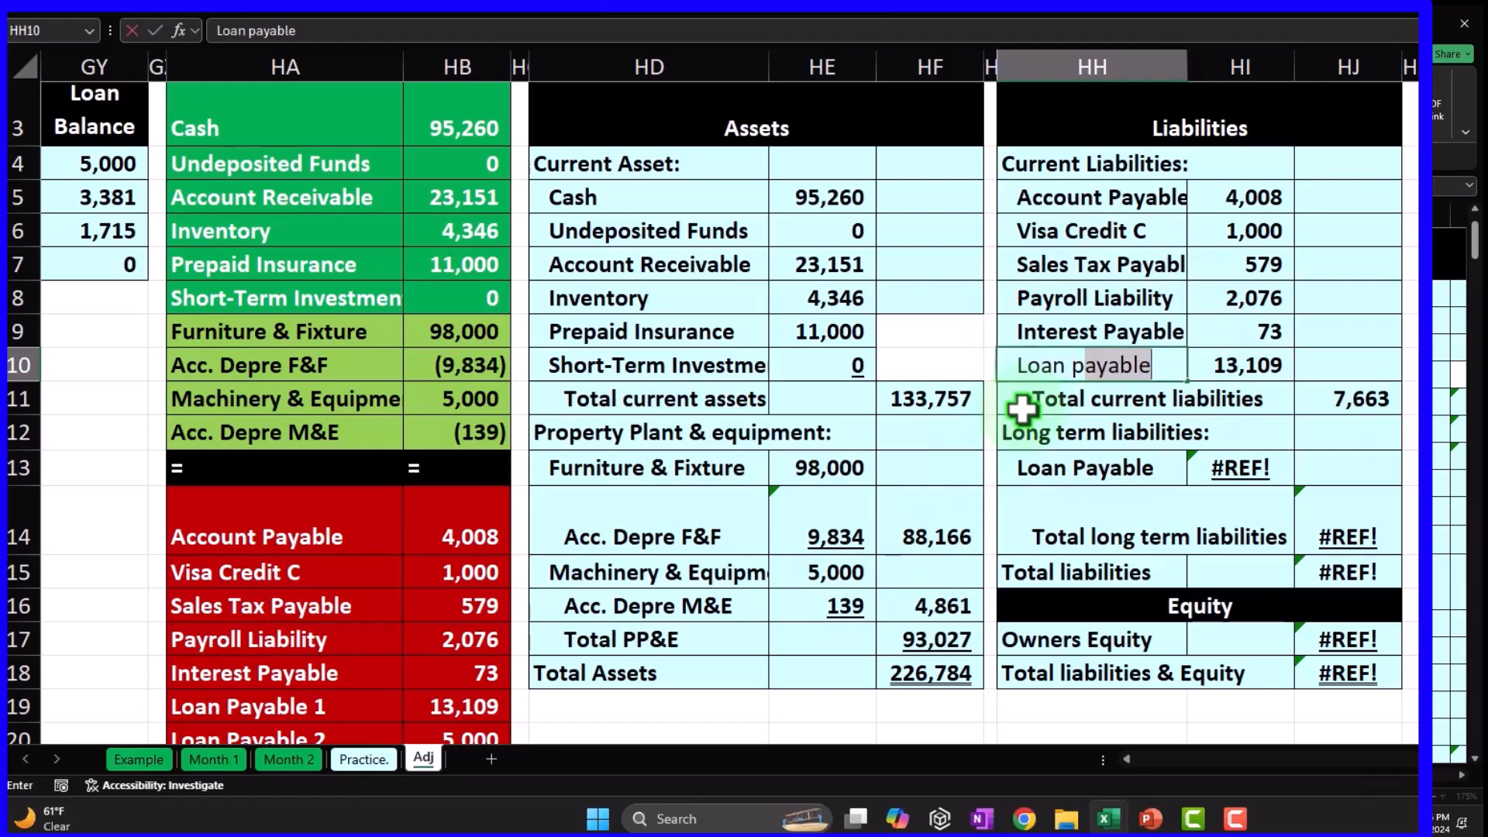
key("BackSpace")
key("BackSpace")
key("BackSpace")
key("BackSpace")
key("BackSpace")
key("BackSpace")
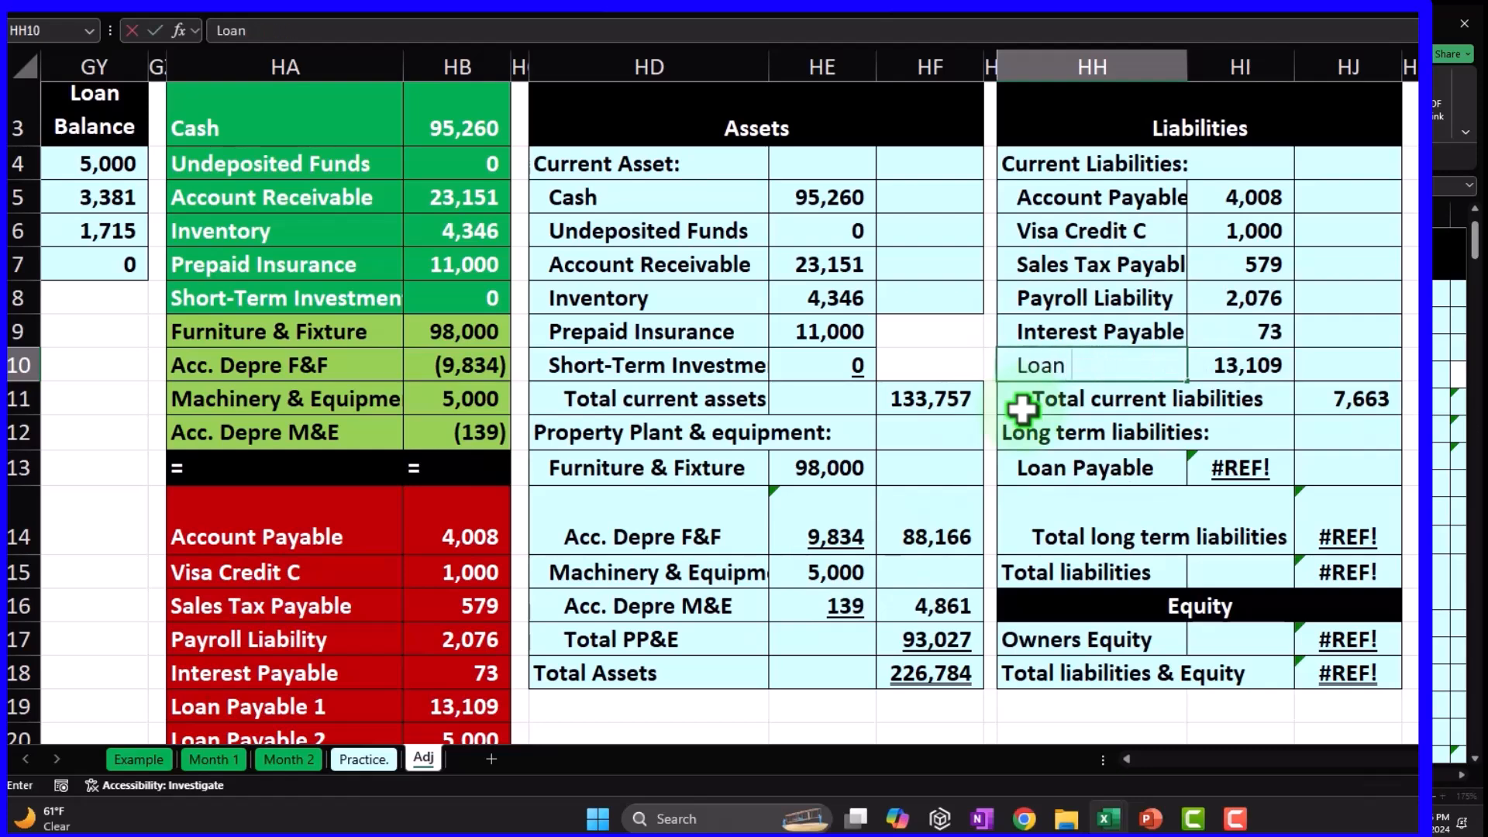
type("Payable ST")
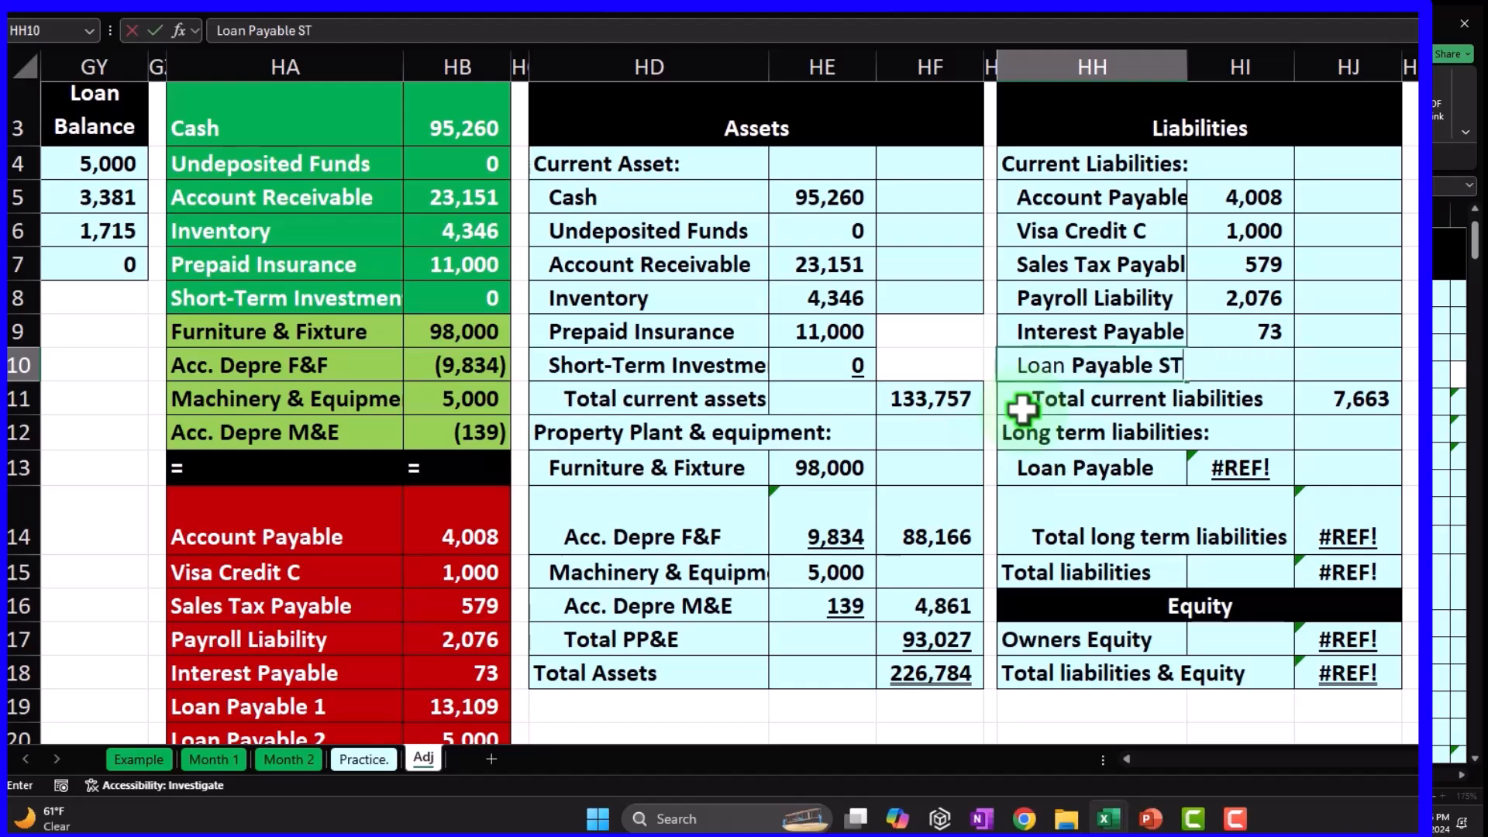
key("Return")
key("Up")
key("Right")
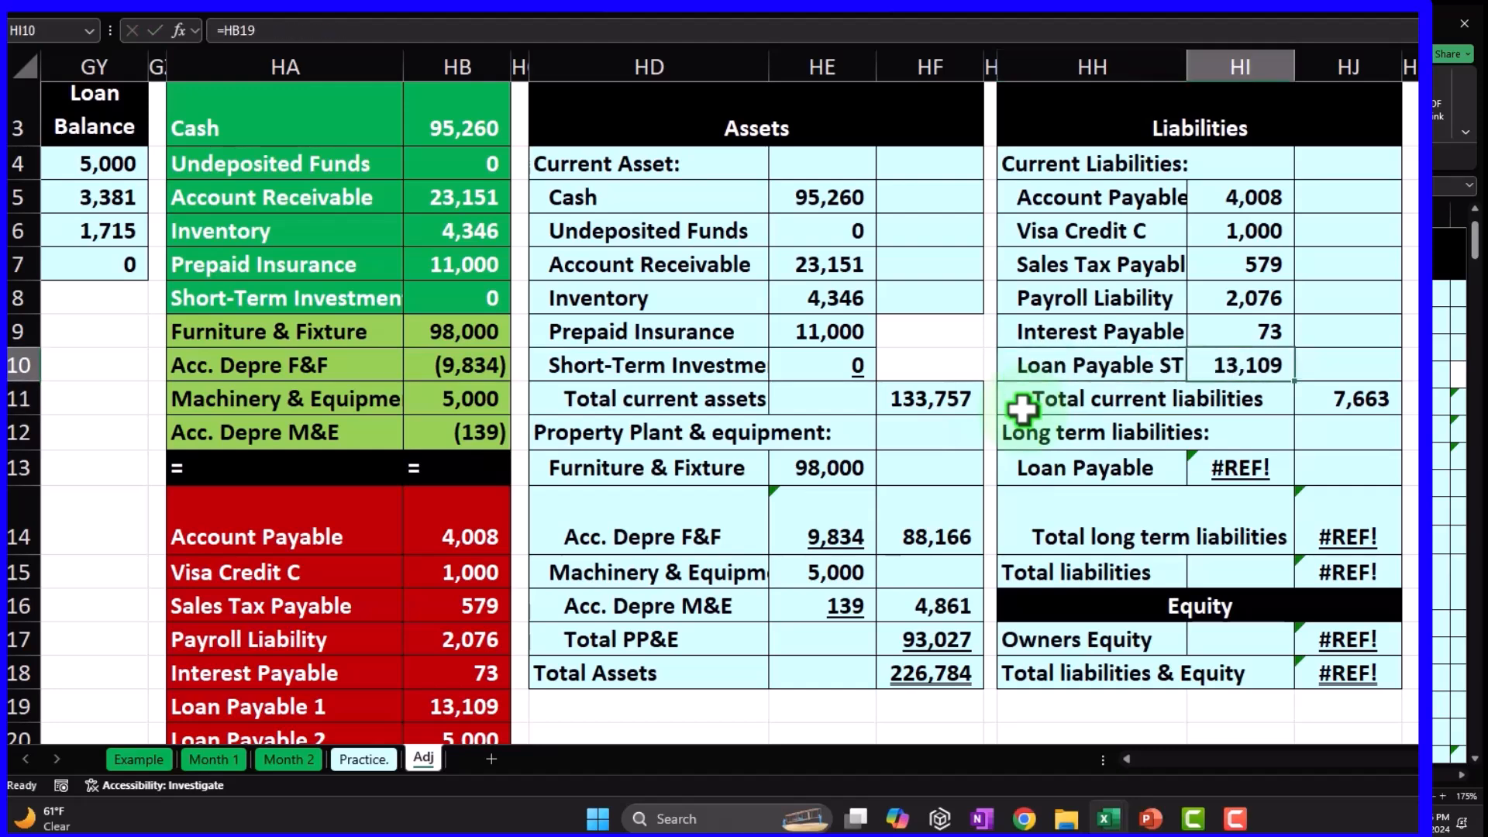
scroll(923, 525, "down", 1)
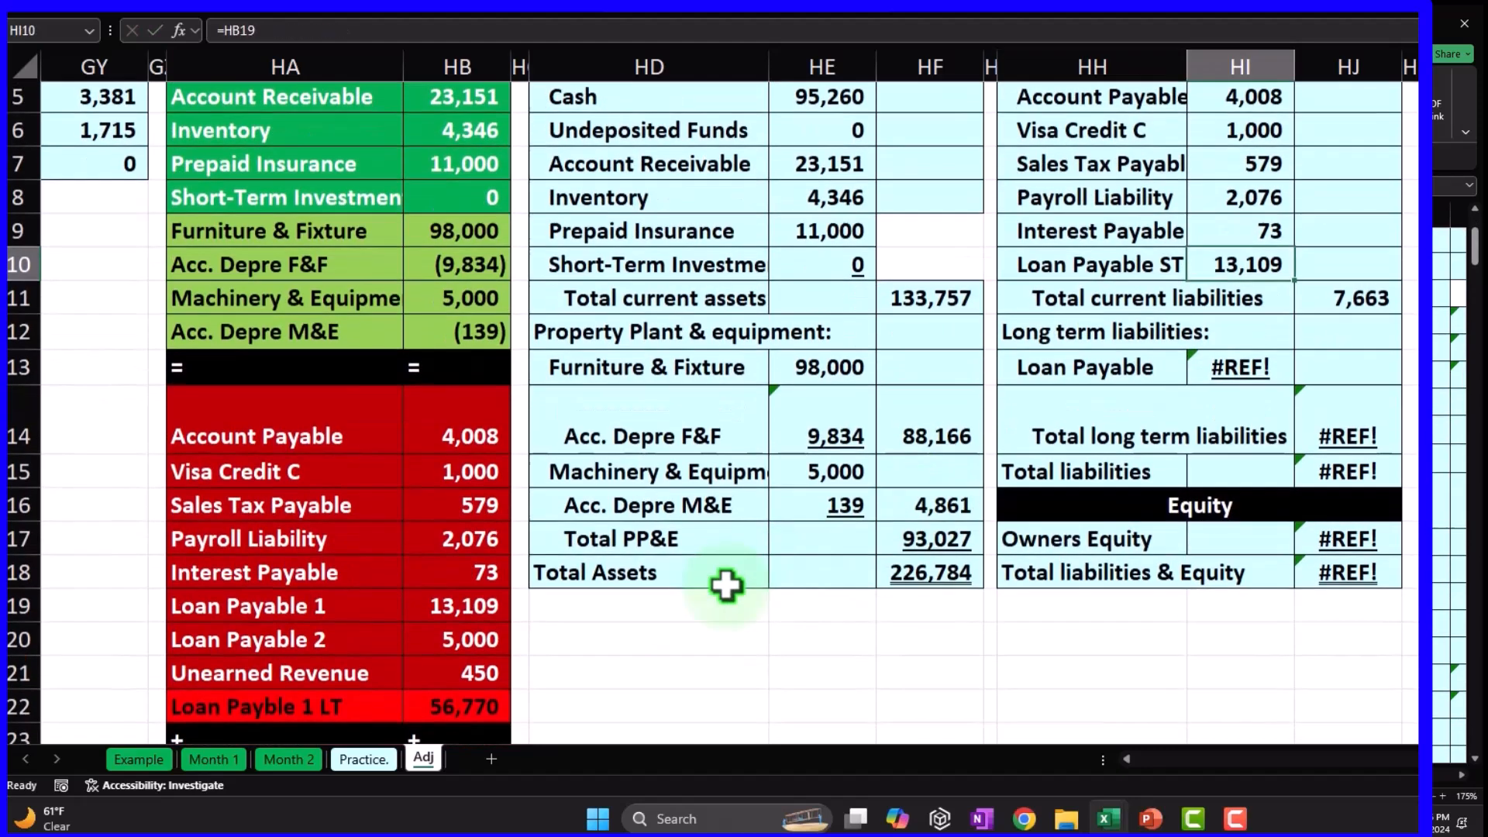
left_click_drag(322, 608, 323, 629)
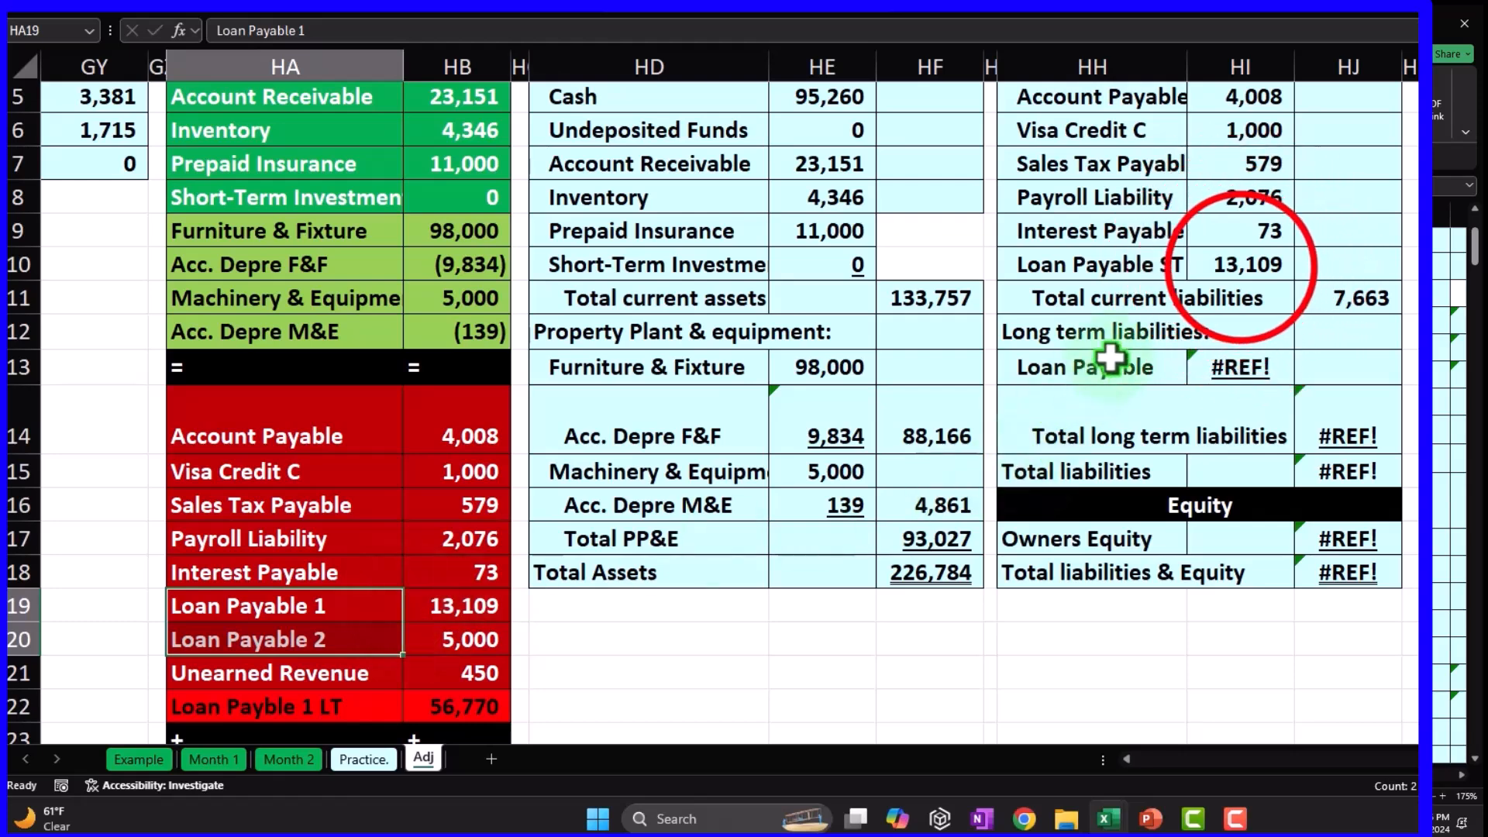
Set the short-term loan amount to =HB19+HB20 (18,109) and underline it.
left_click(1241, 266)
type("=")
key("Left")
key("Left")
key("Left")
key("Left")
key("Left")
key("Left")
key("Left")
key("Down")
key("Down")
key("Down")
key("Down")
key("Down")
key("Down")
key("Down")
key("Down")
key("Down")
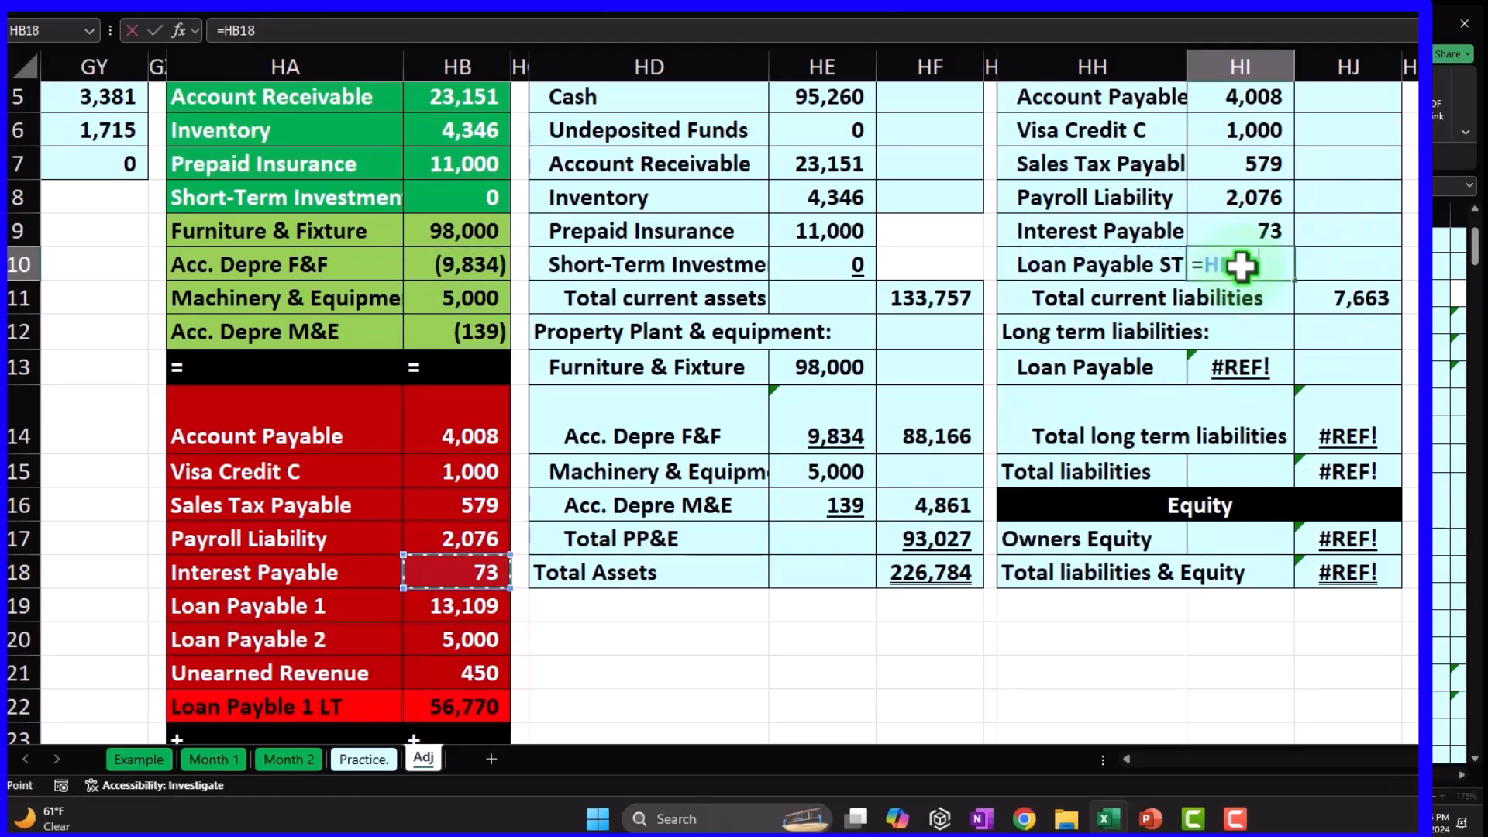
type("+")
left_click(360, 680)
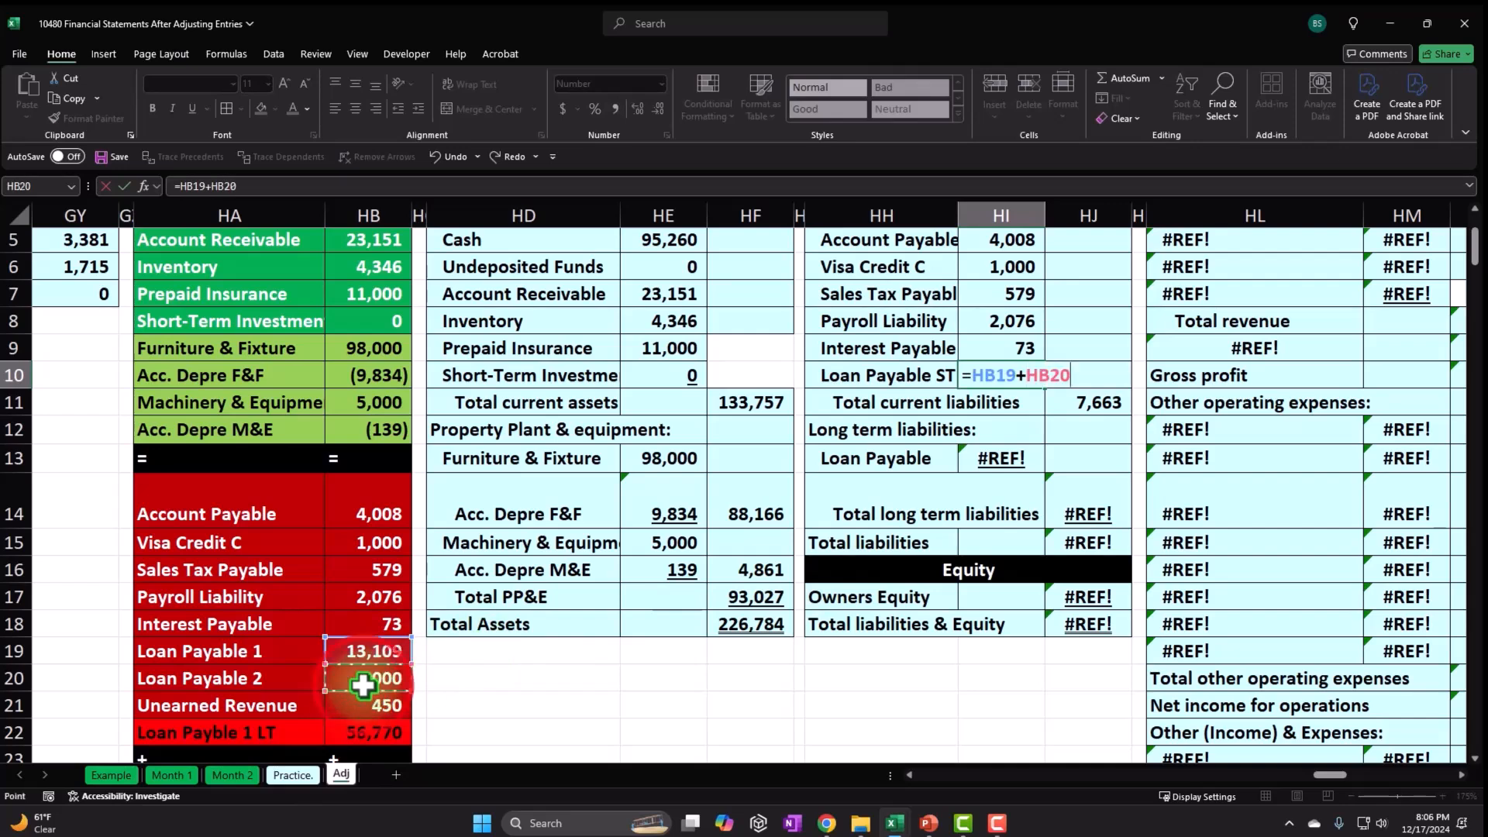
key("Return")
key("Up")
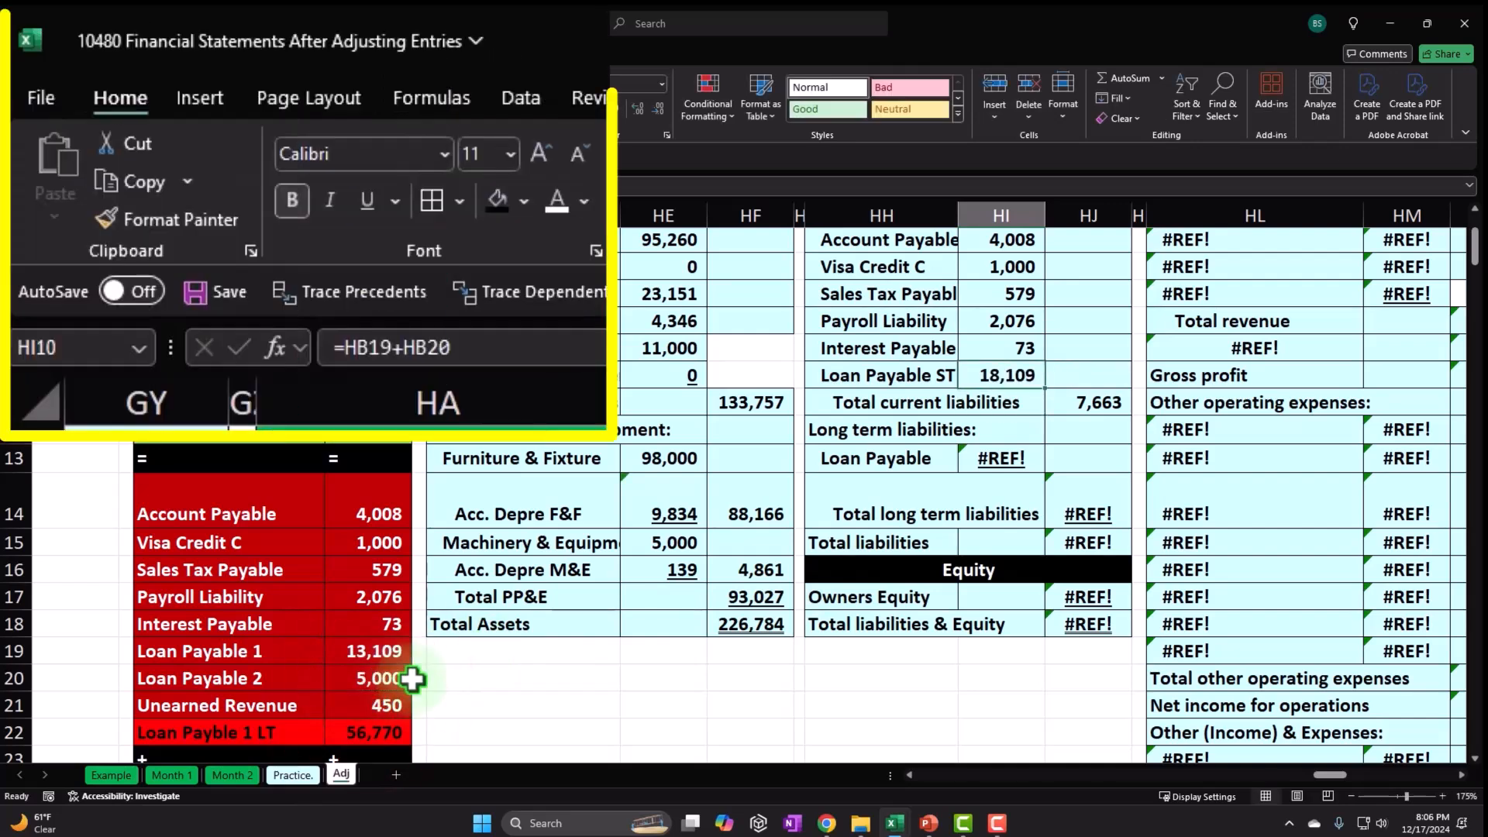
left_click(193, 108)
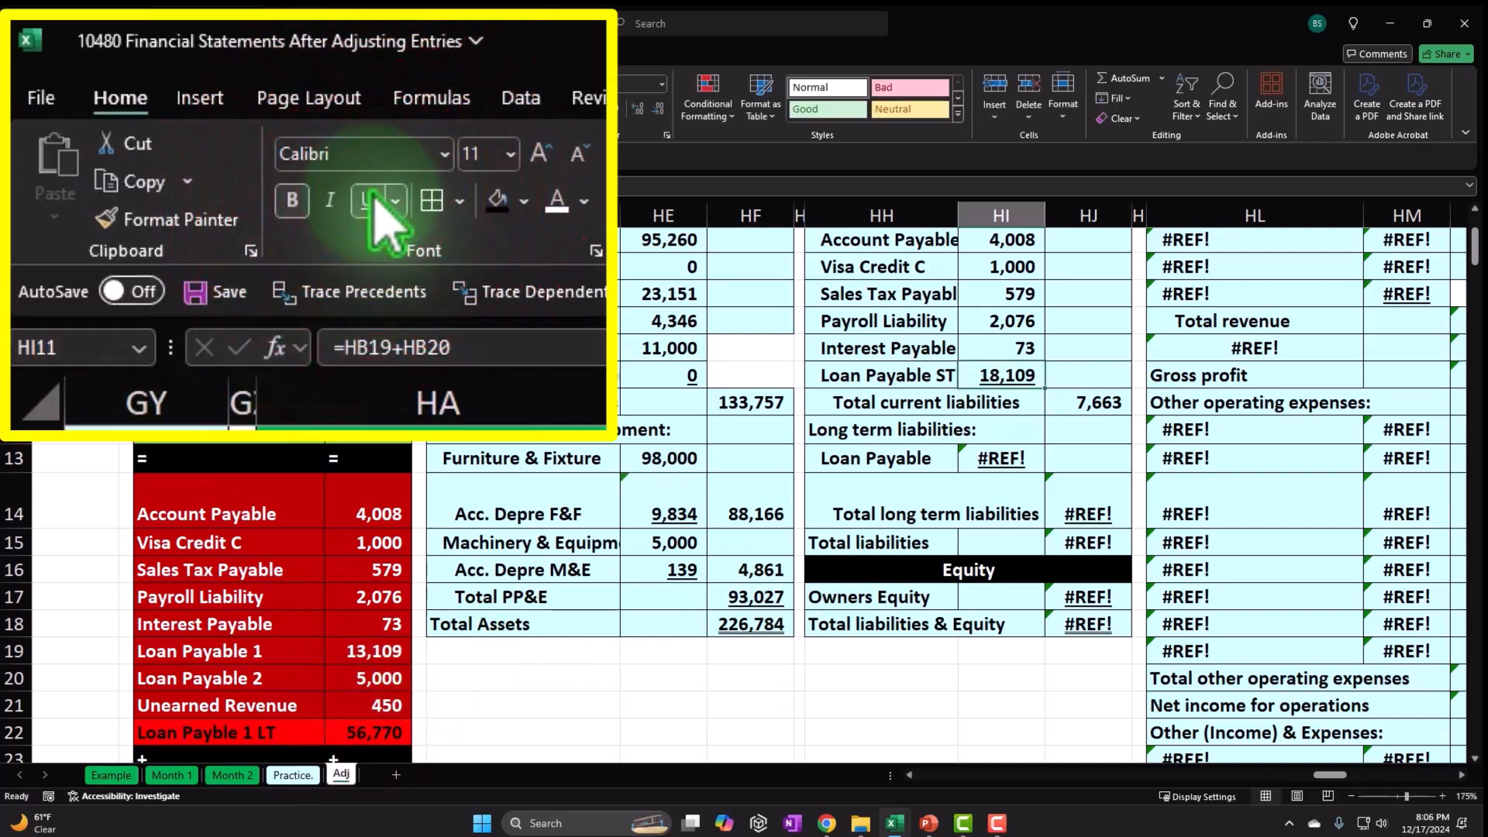
Extend the current liabilities total to =SUM(HI5:HI10), giving 25,844.
left_click(1074, 395)
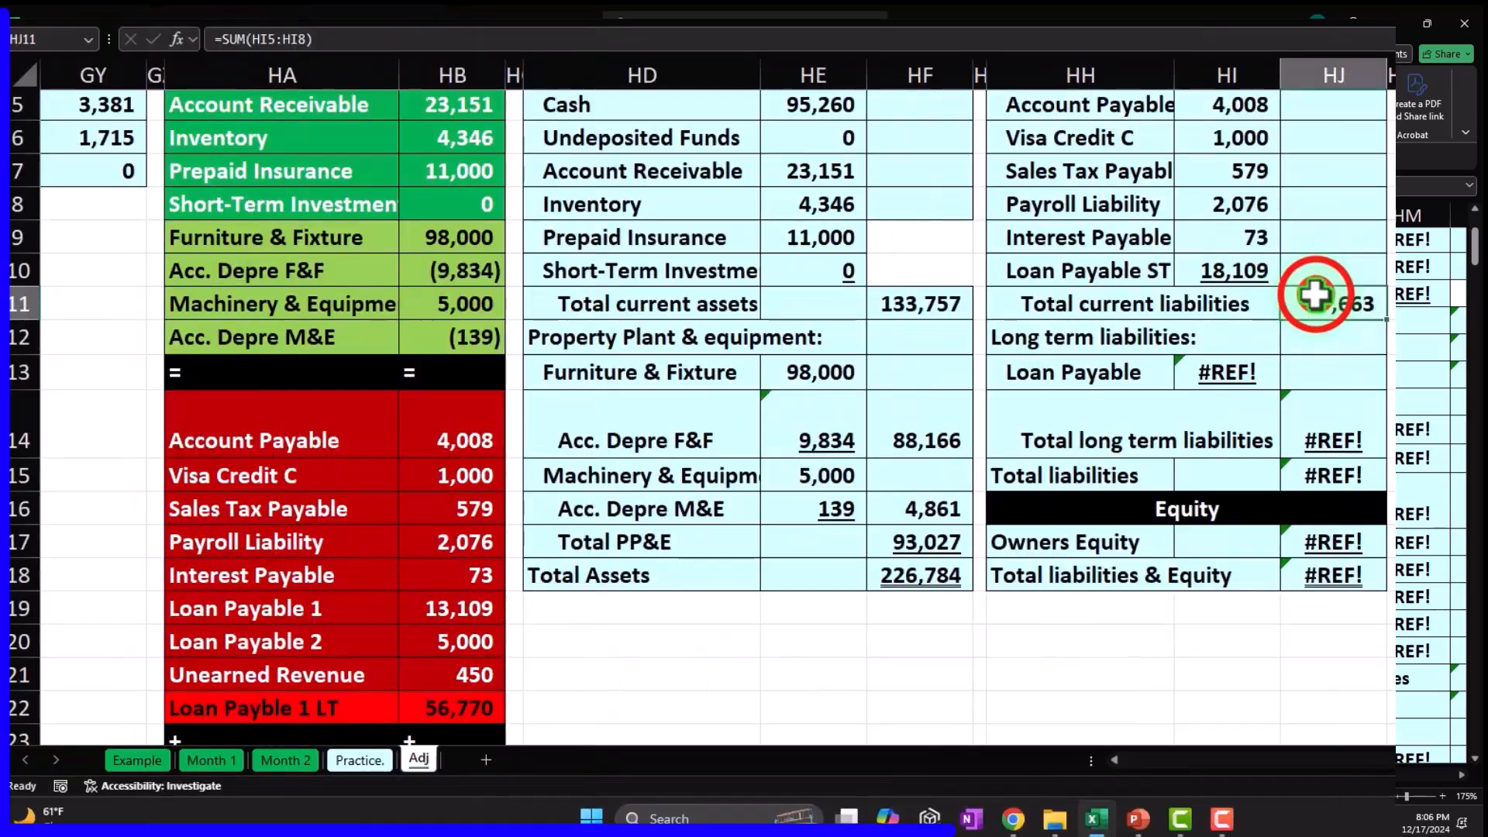
double_click(1316, 295)
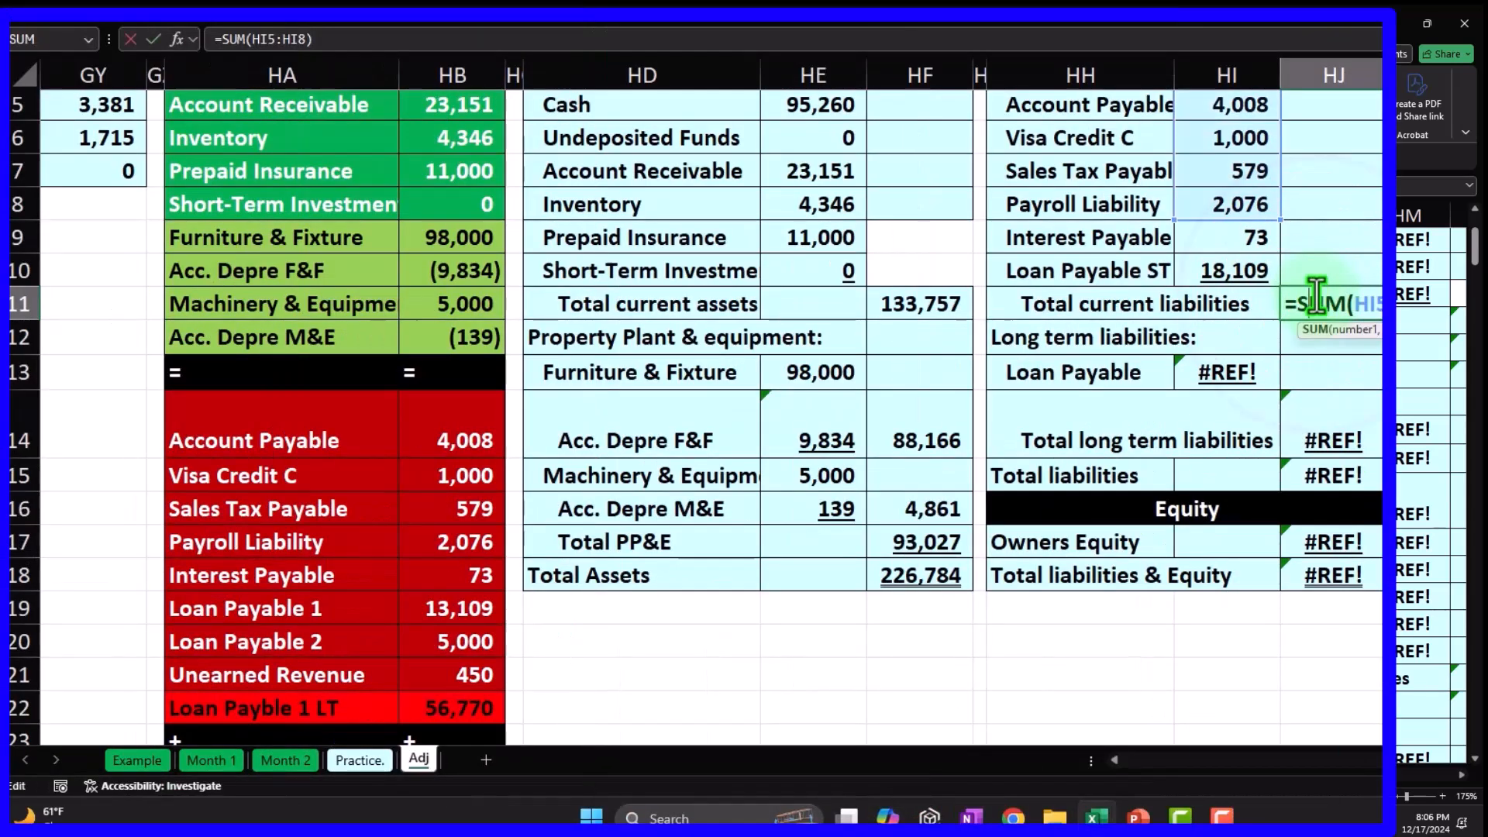
left_click_drag(1282, 222, 1275, 281)
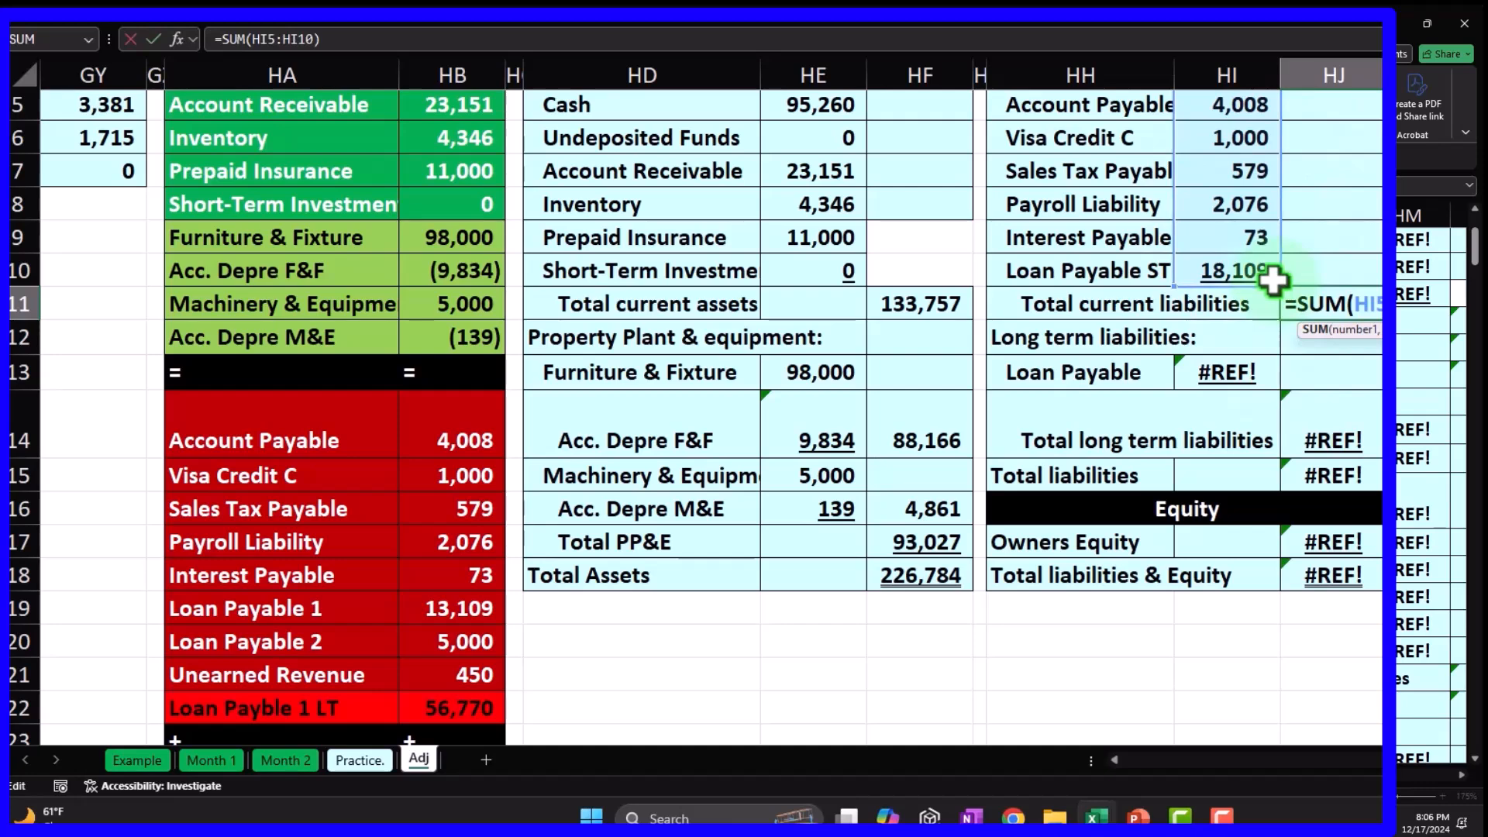
key("Return")
Rename HH13 to Loan Payable LT and link its amount to =HB22 (56,770).
key("Down")
key("Left")
key("Left")
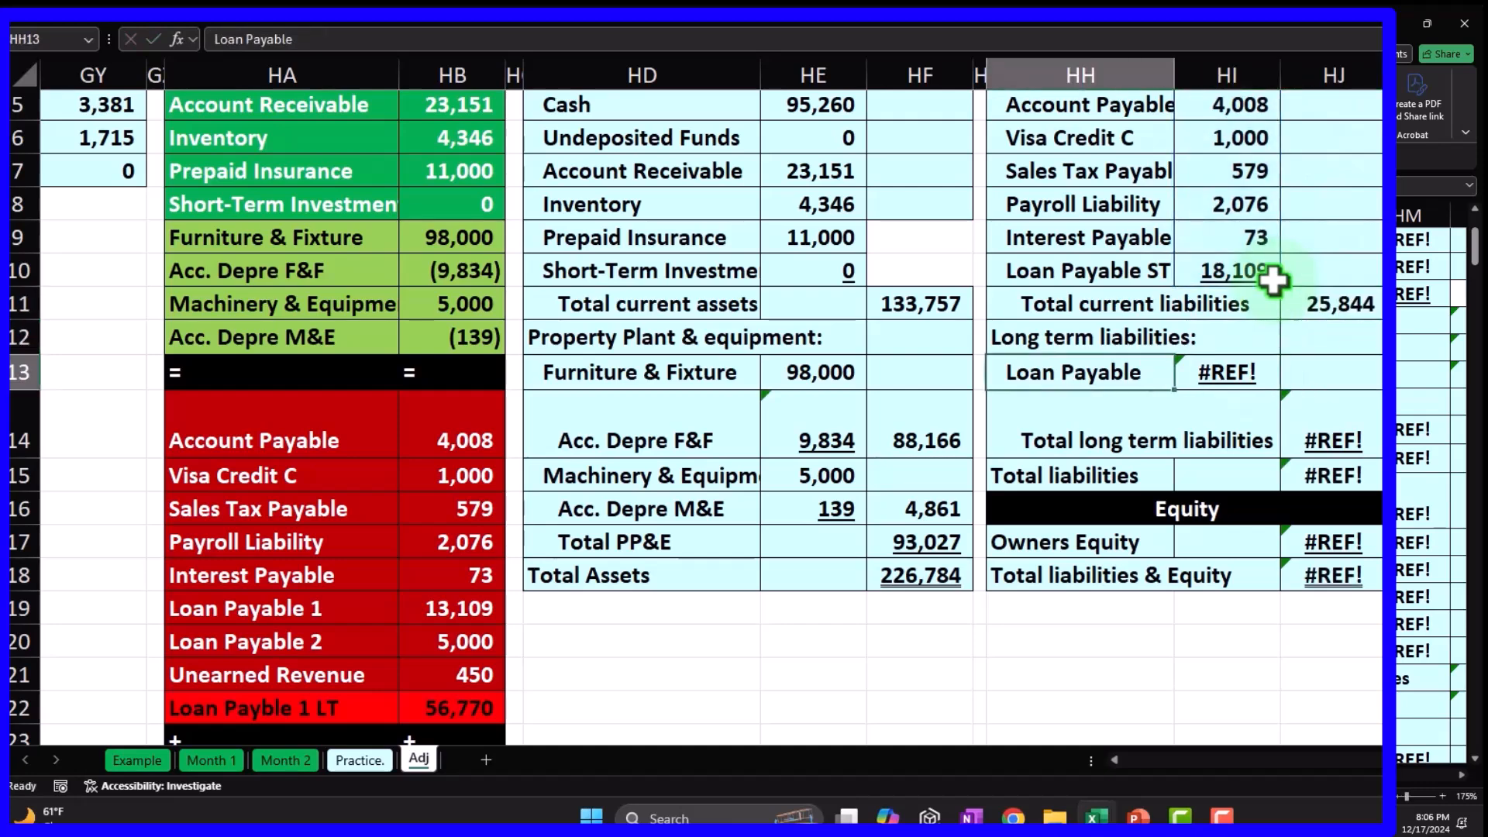
double_click(1142, 379)
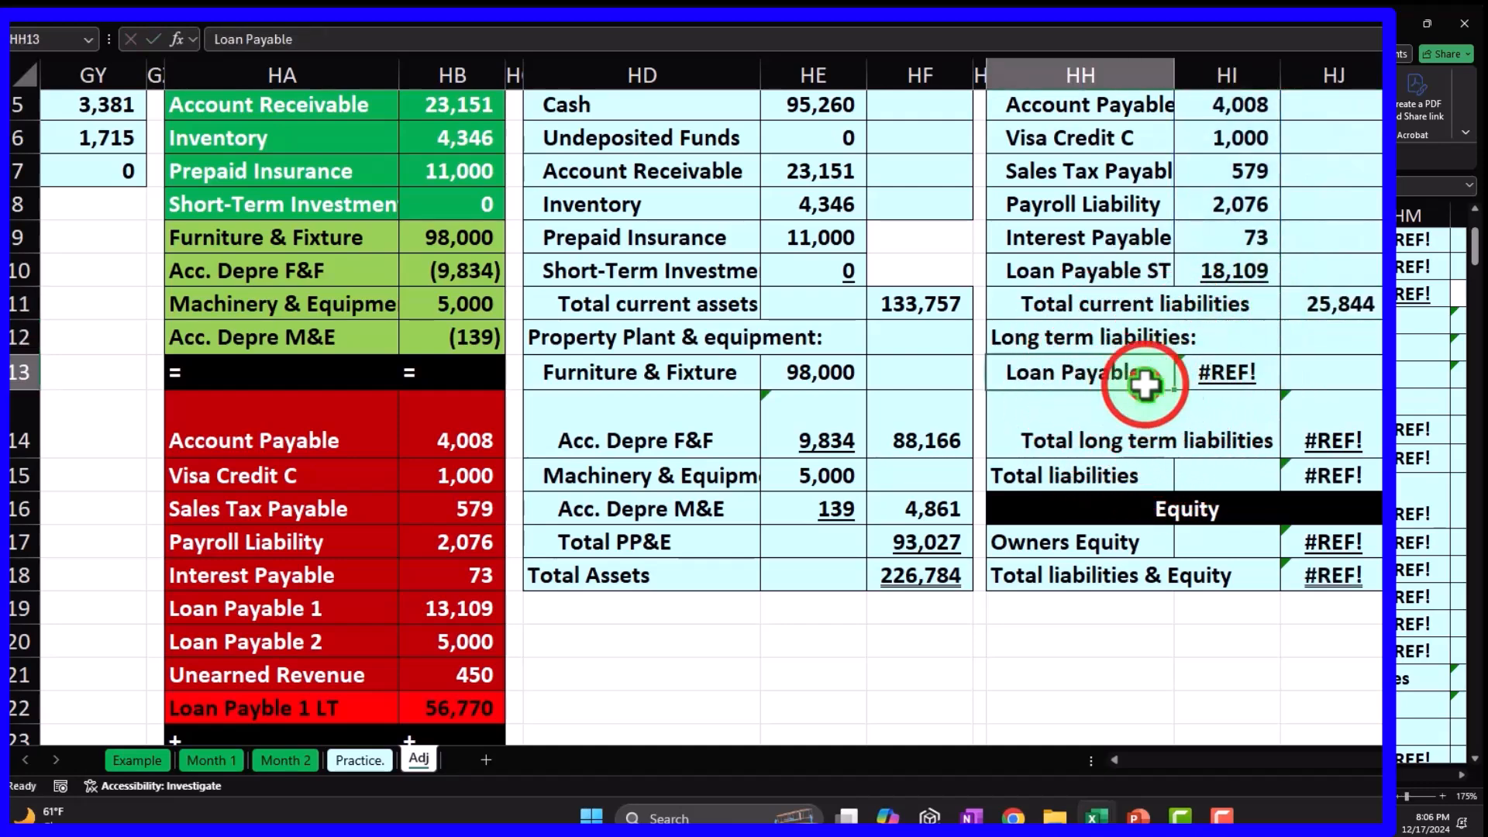
type("LT")
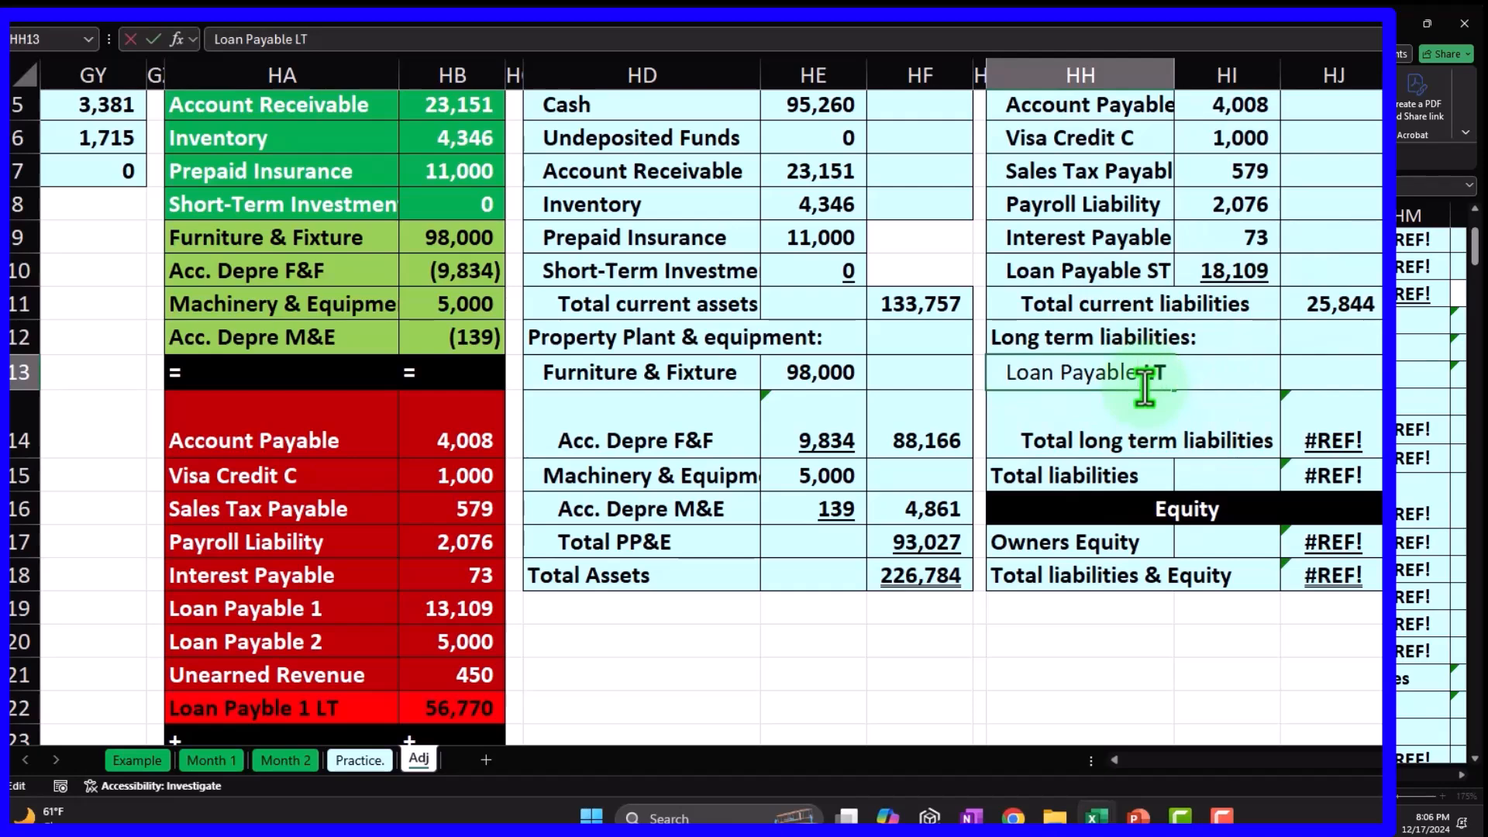
key("Return")
key("Up")
key("Right")
type("=")
key("Down")
key("Down")
key("Left")
key("Left")
key("Left")
key("Left")
key("Left")
key("Left")
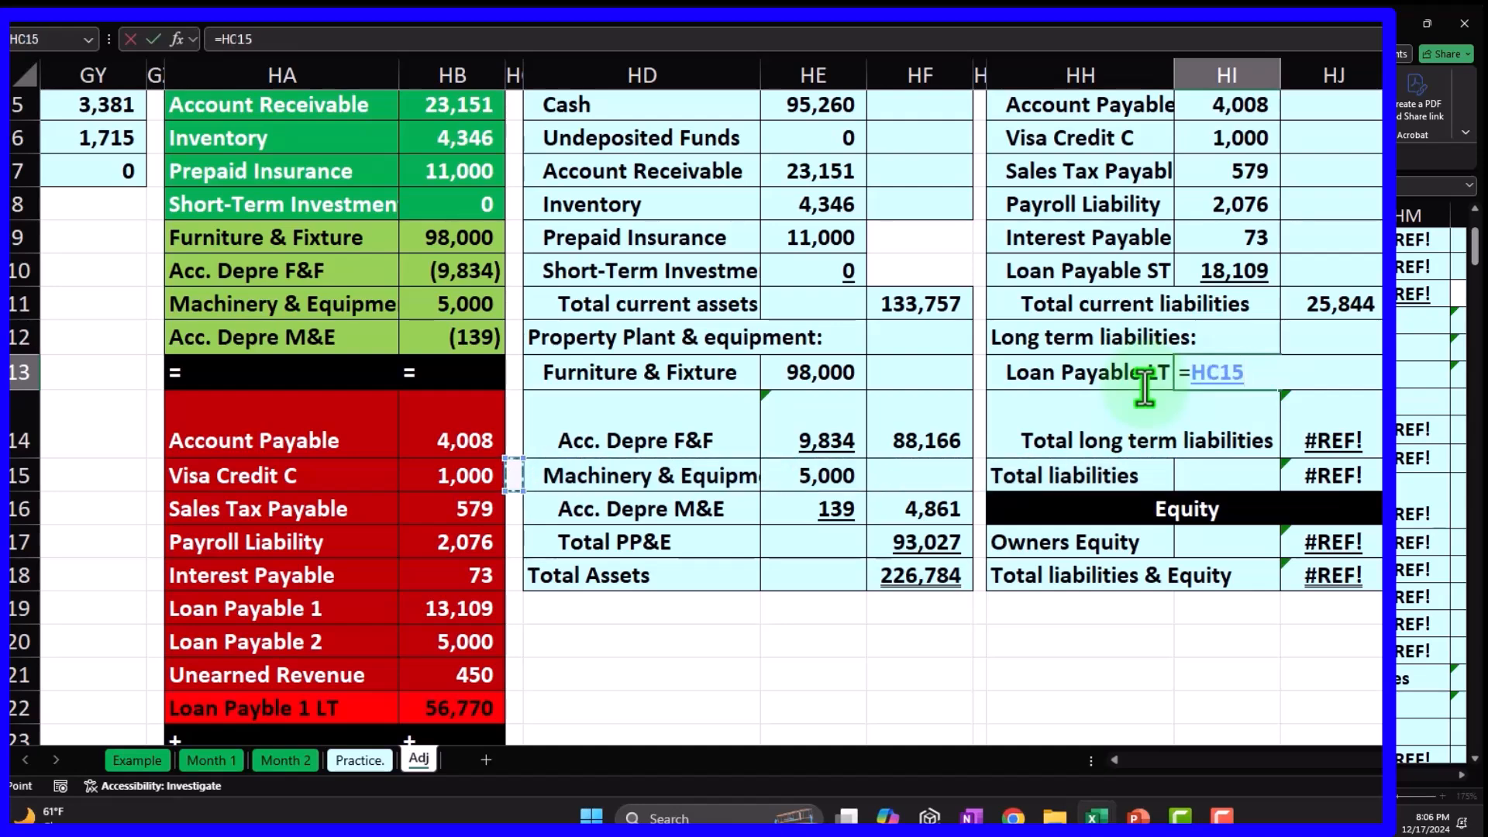
key("Down")
key("Down")
key("Down")
key("Down")
key("Down")
key("Down")
key("Down")
key("Left")
key("Return")
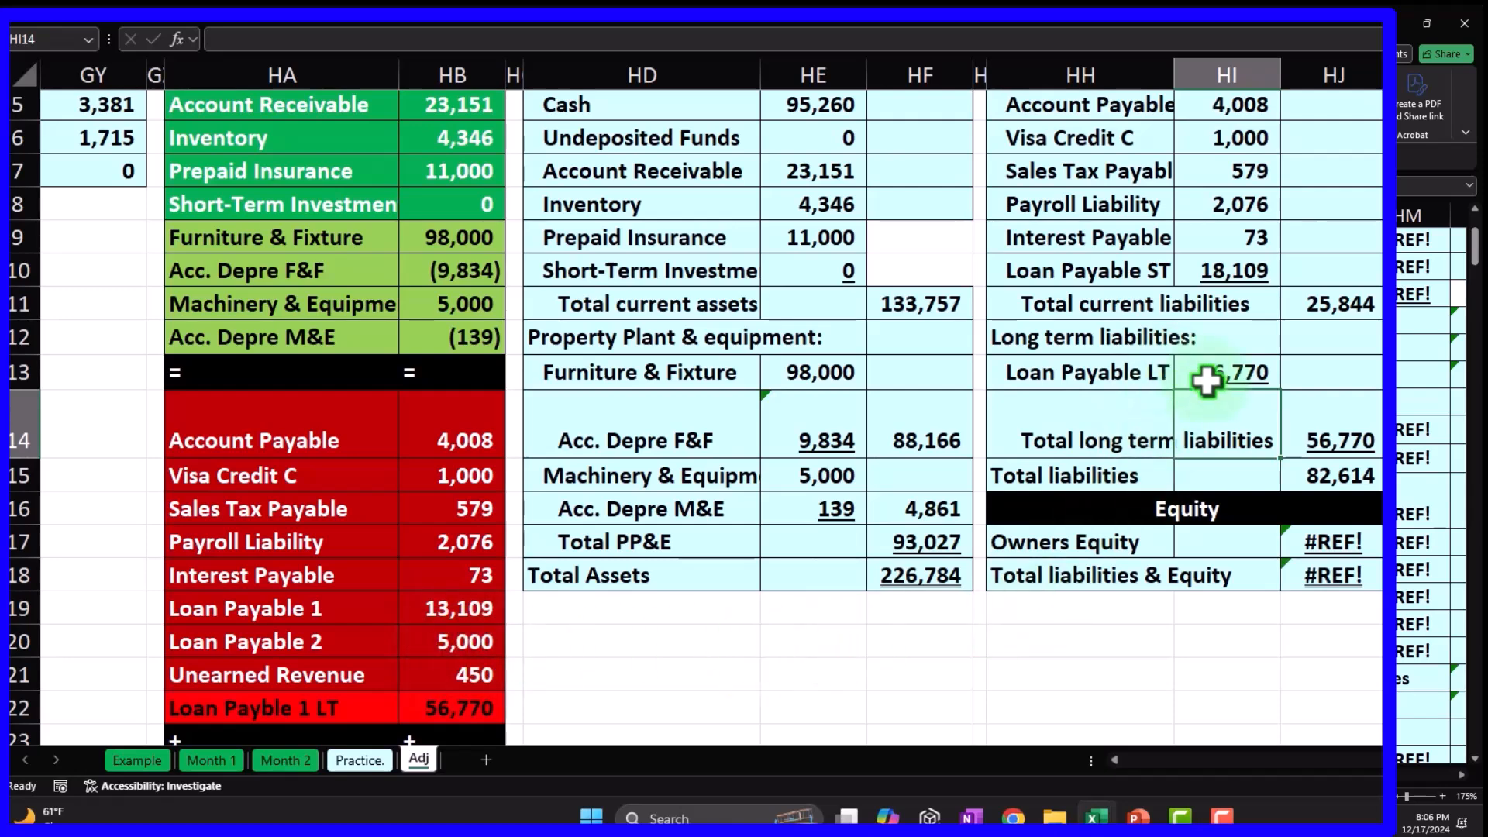
Shift the liabilities and equity block down a row and add Unearned Revenue with amount 5,450.
mouse_move(1050, 305)
left_mouse_down()
mouse_move(1289, 435)
mouse_move(1355, 557)
mouse_move(1342, 573)
left_mouse_up()
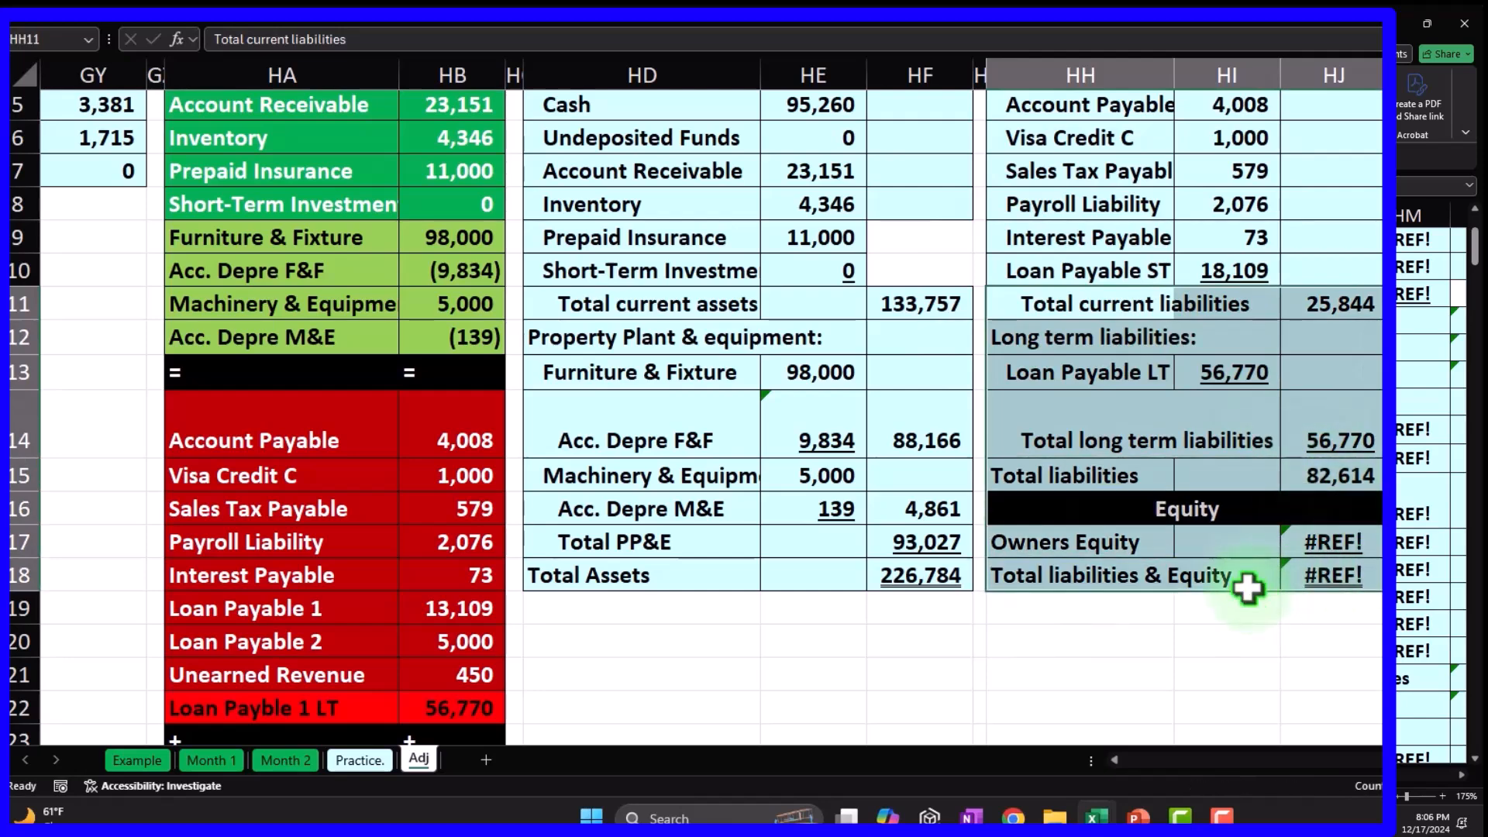
left_click_drag(1243, 589, 1245, 617)
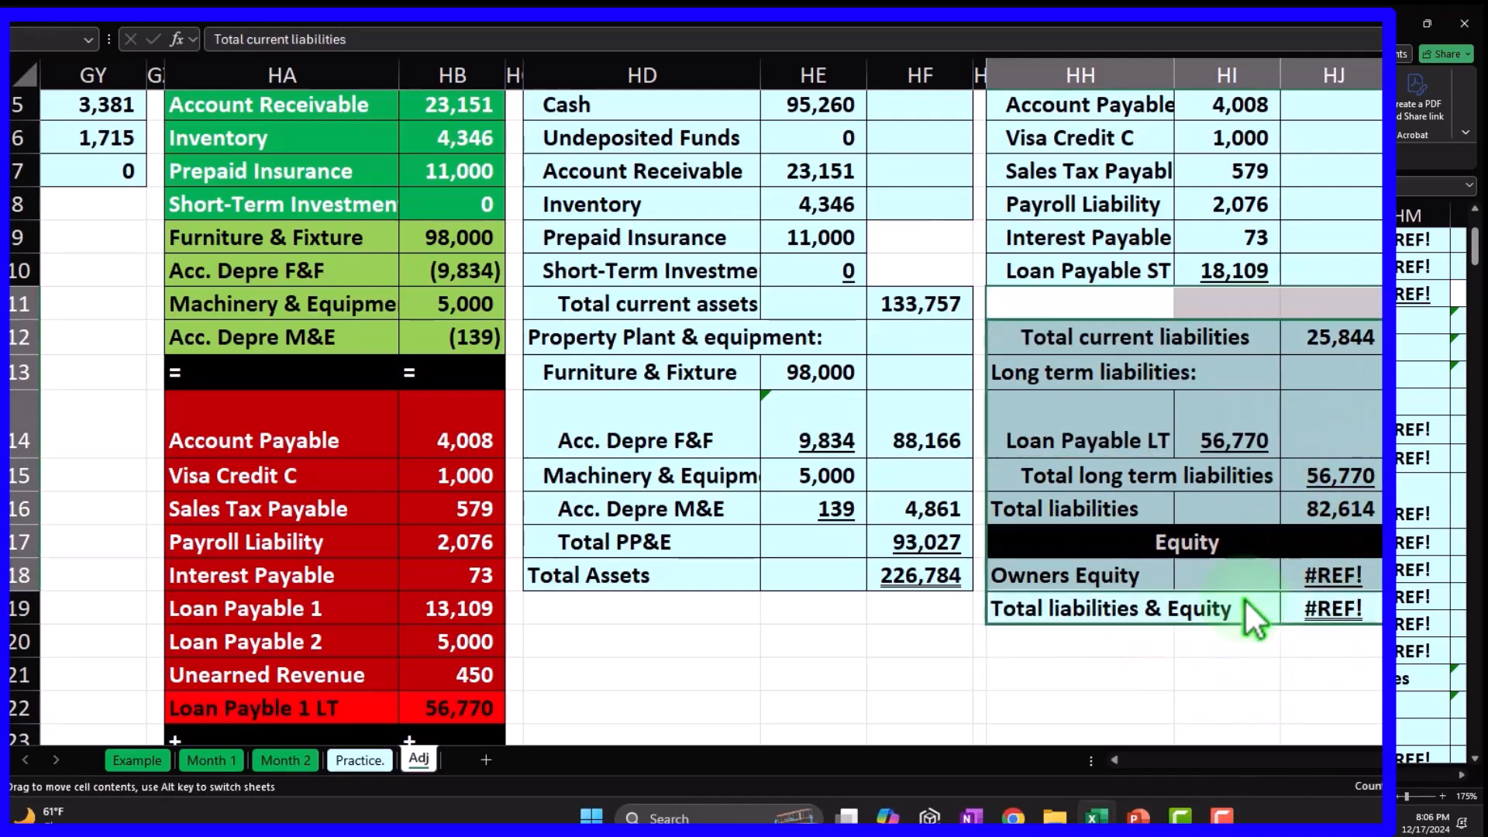
left_click(1096, 301)
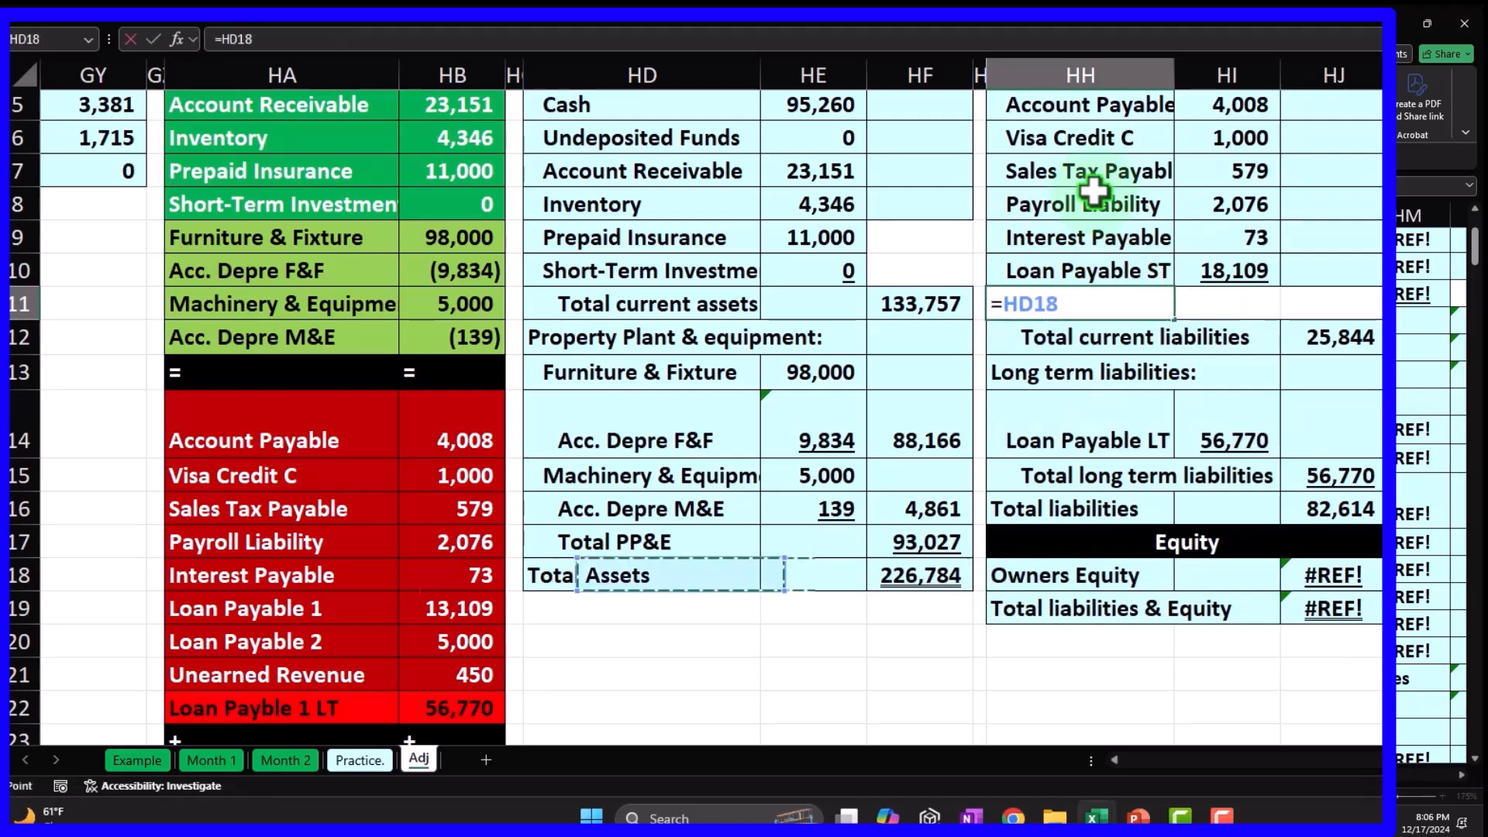
key("Return")
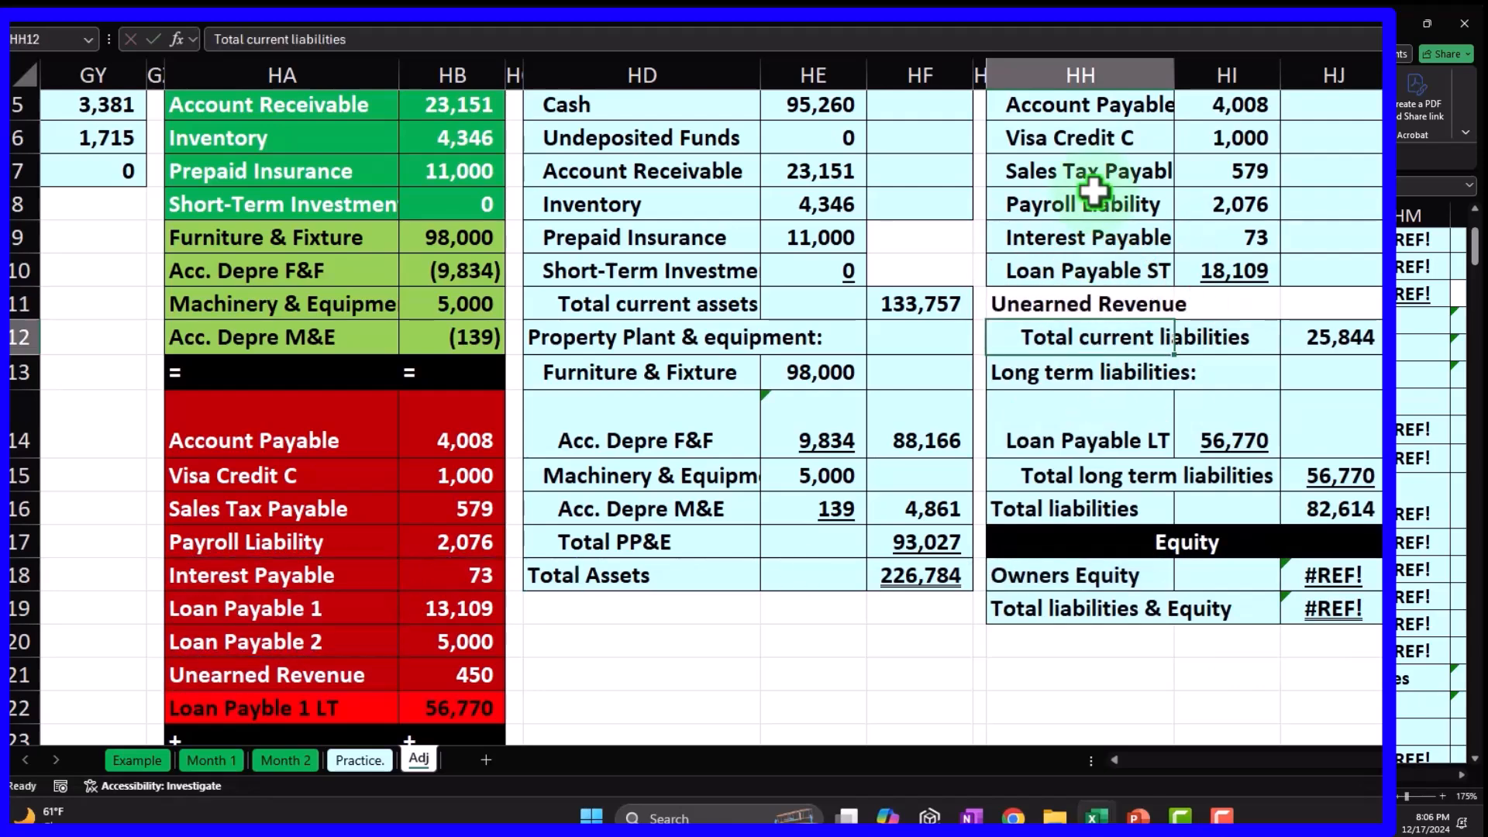
left_click(1252, 273)
left_click(1284, 286)
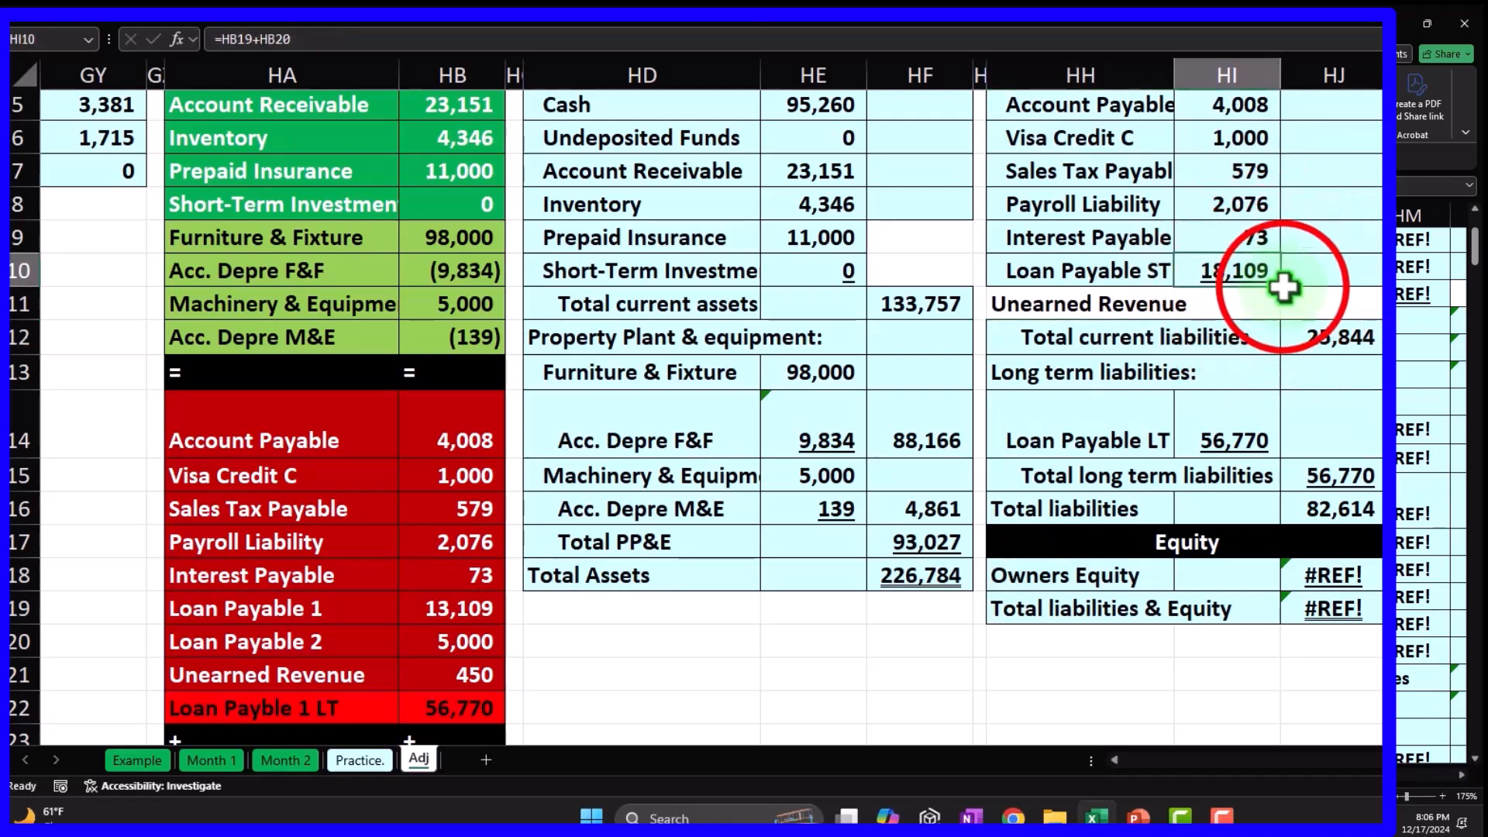
left_click_drag(1280, 287, 1284, 306)
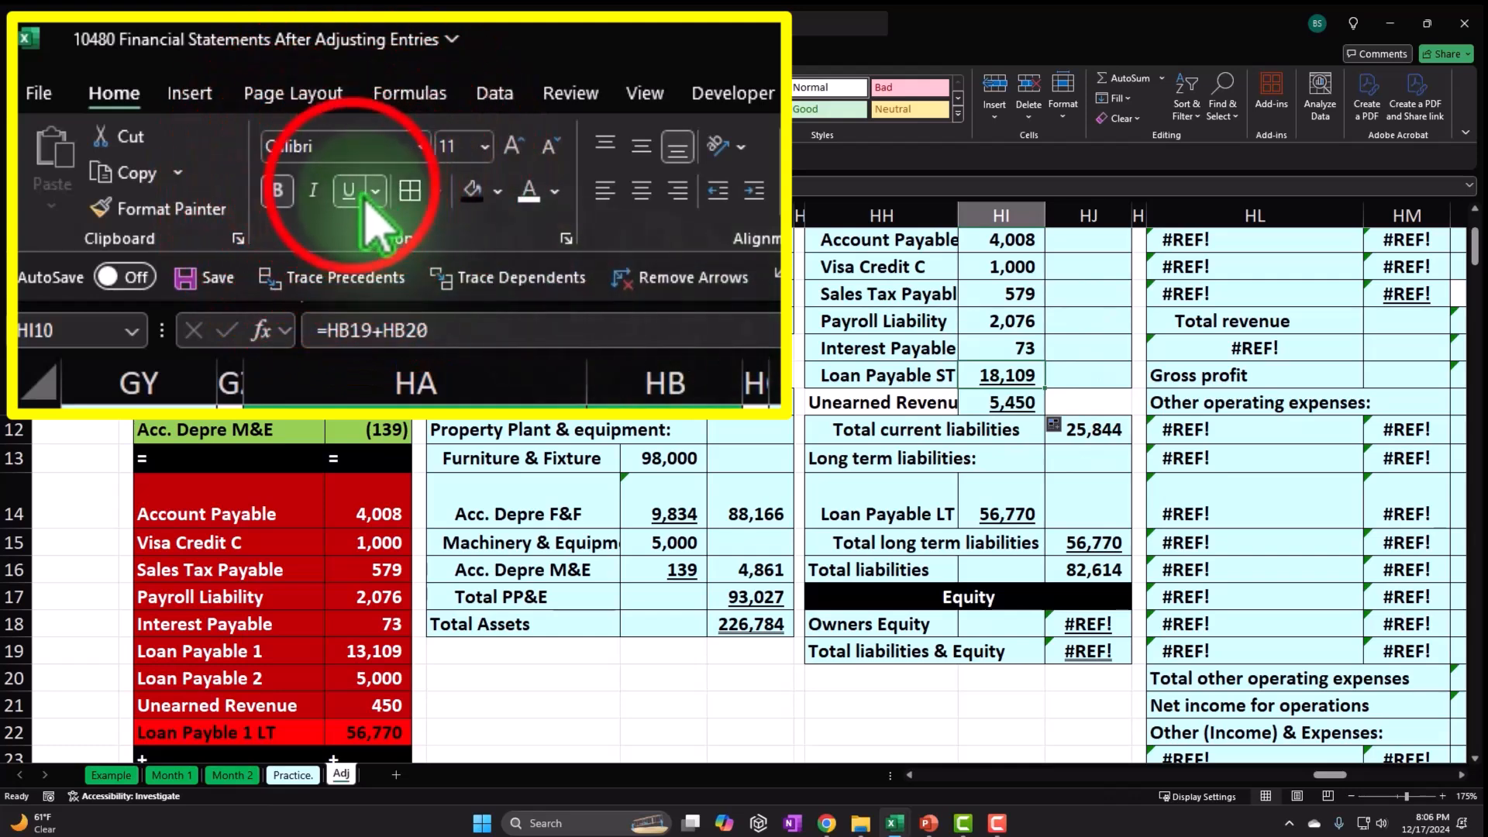
Shade the new Unearned Revenue row light blue to match the table.
left_click_drag(922, 378, 1061, 373)
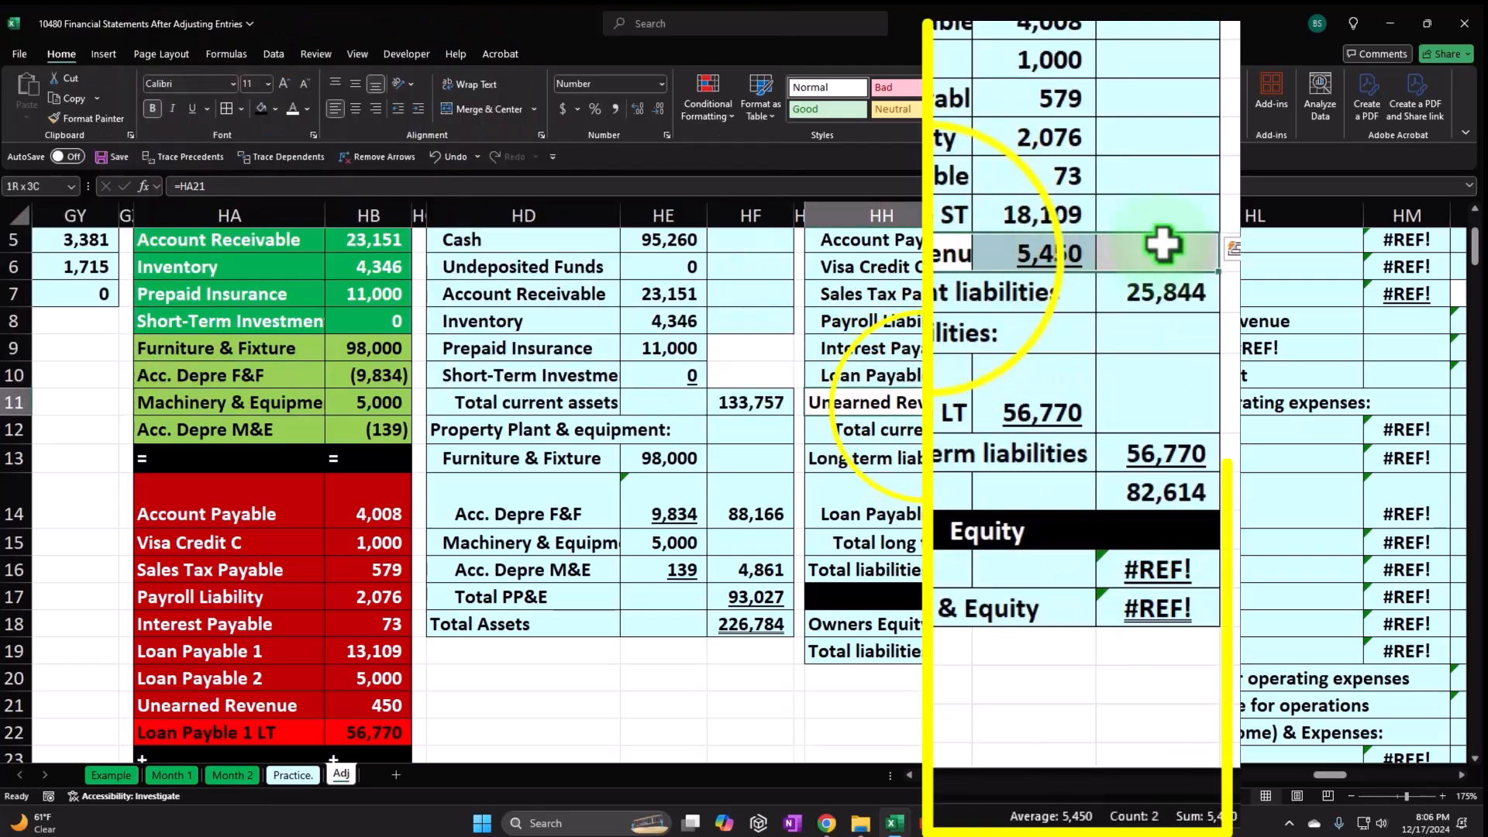
right_click(939, 402)
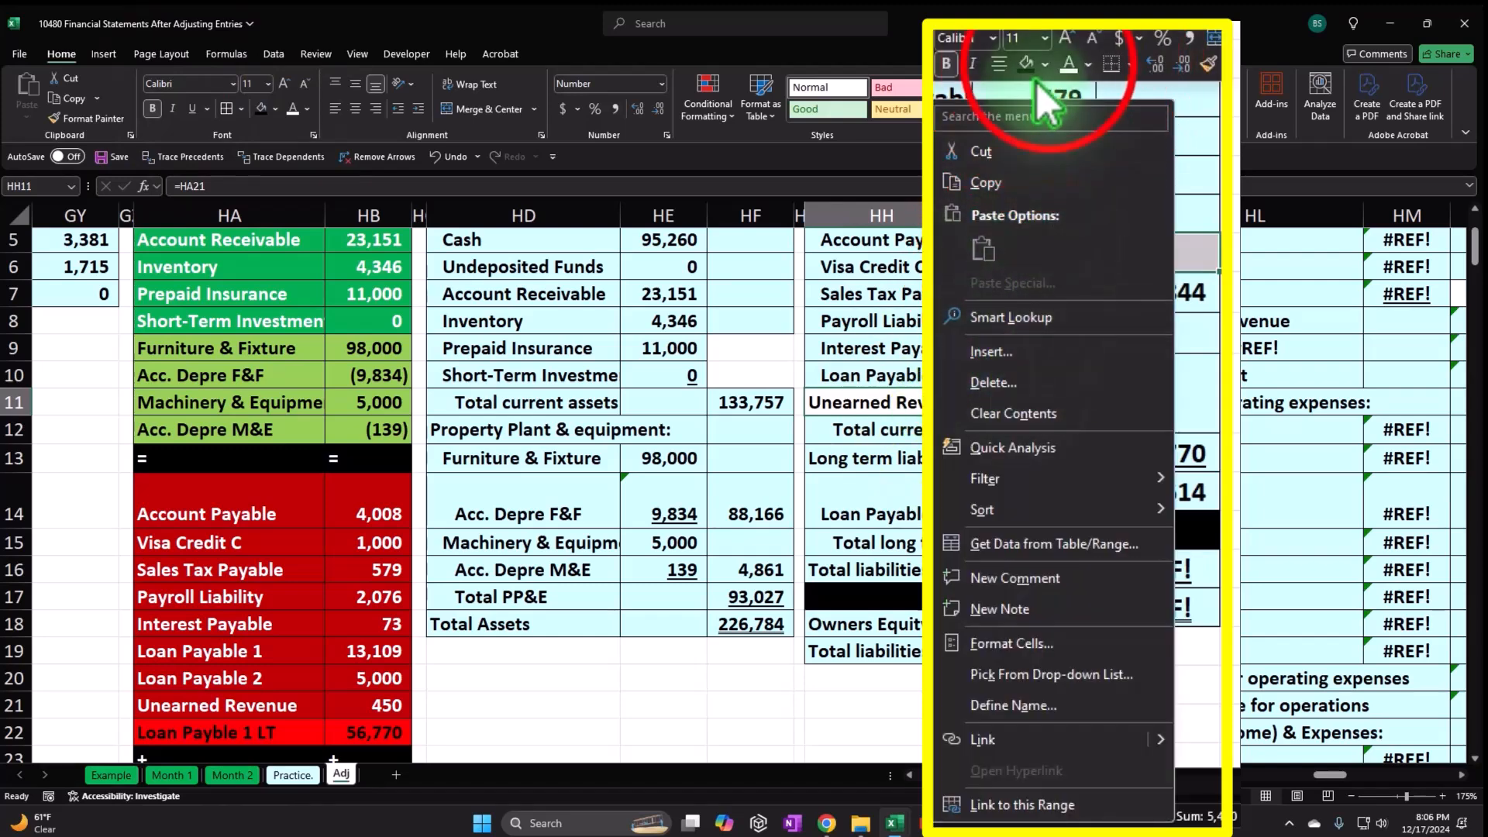
left_click(1048, 65)
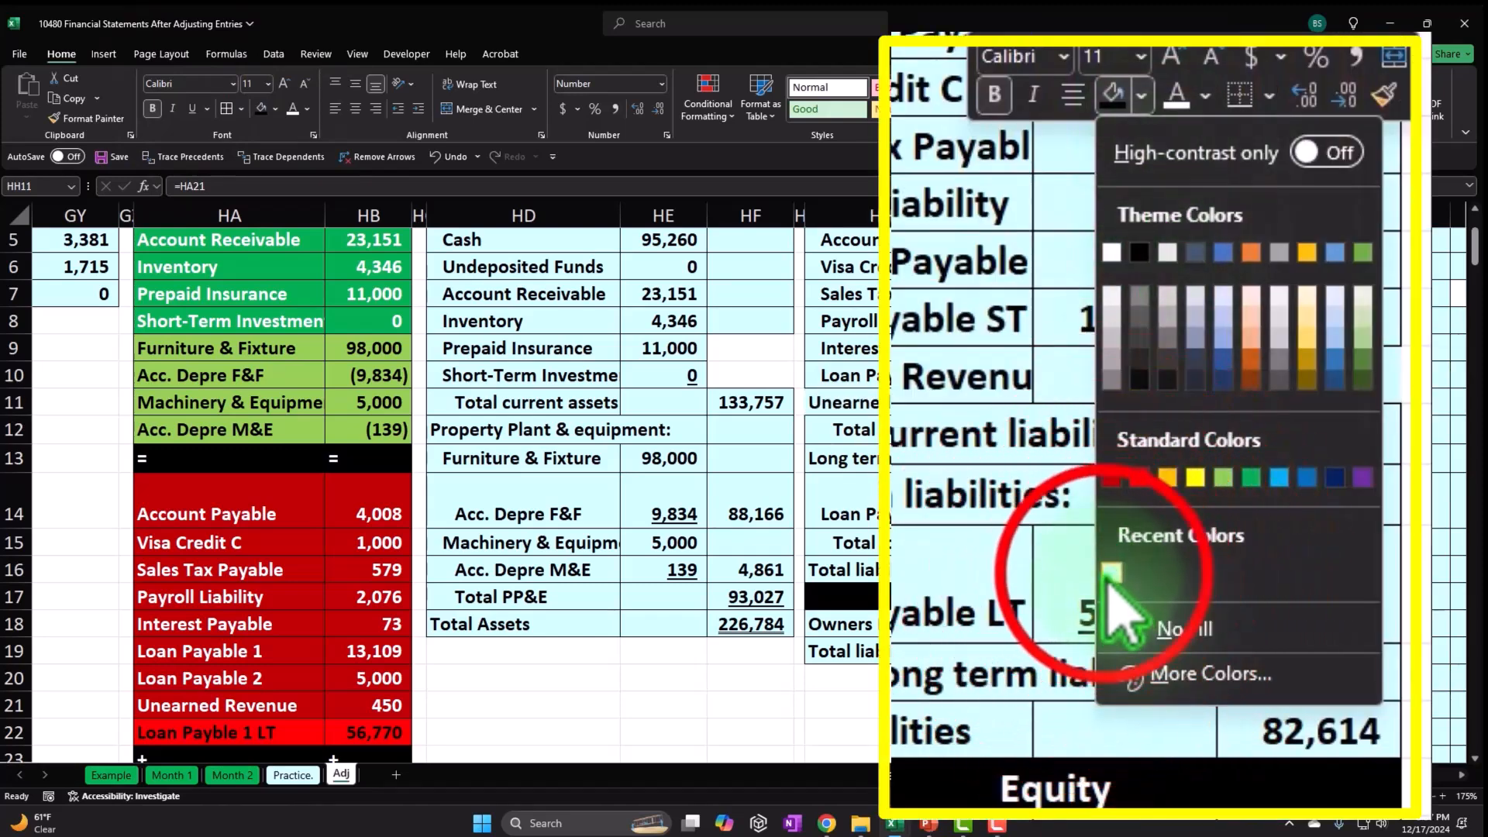
left_click(995, 496)
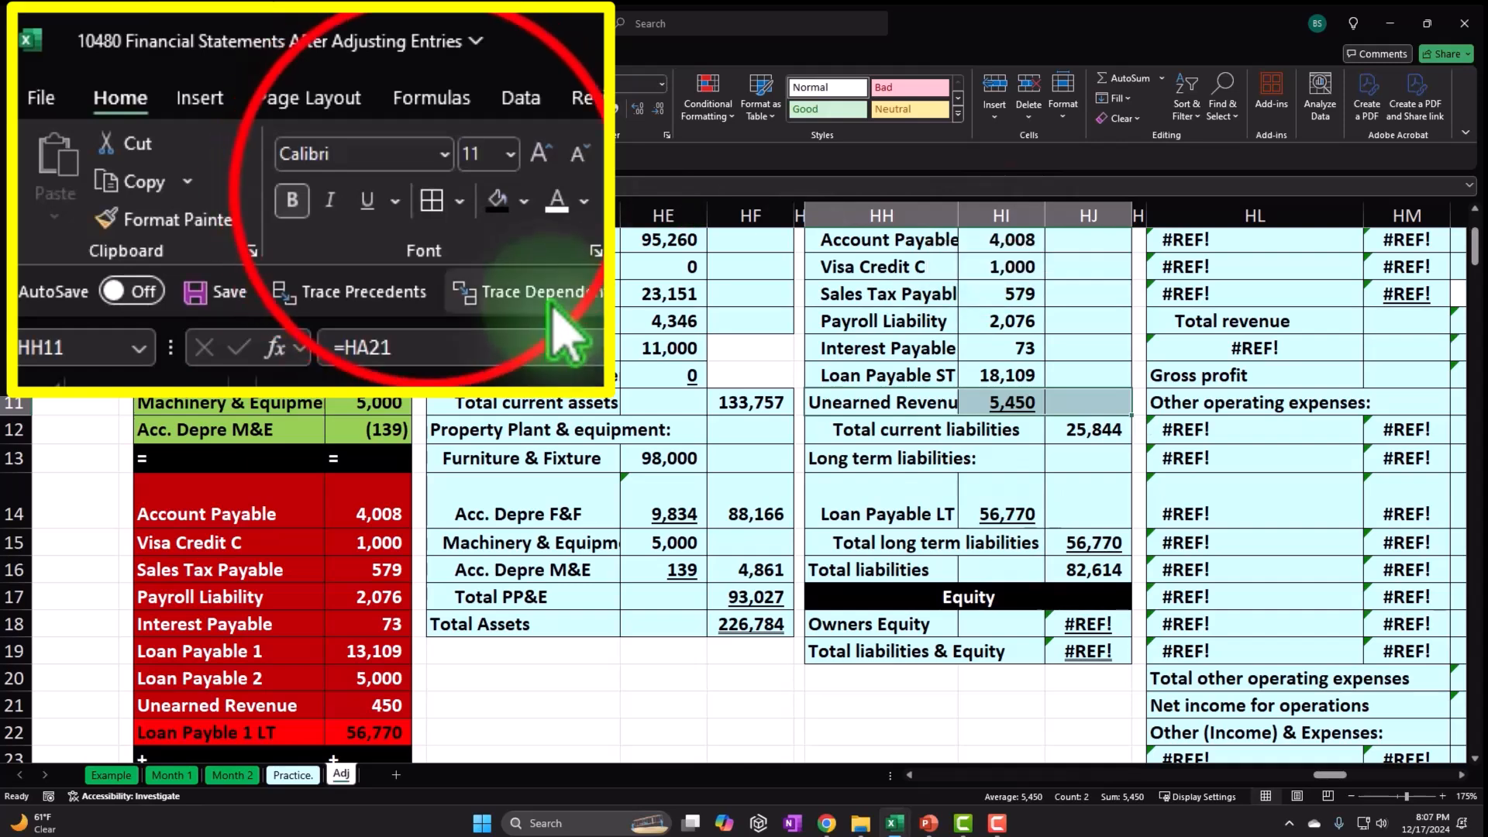
left_click(1077, 422)
Extend the current liabilities total to include Unearned Revenue, then review the Acc. Depre M&E formula.
double_click(1077, 422)
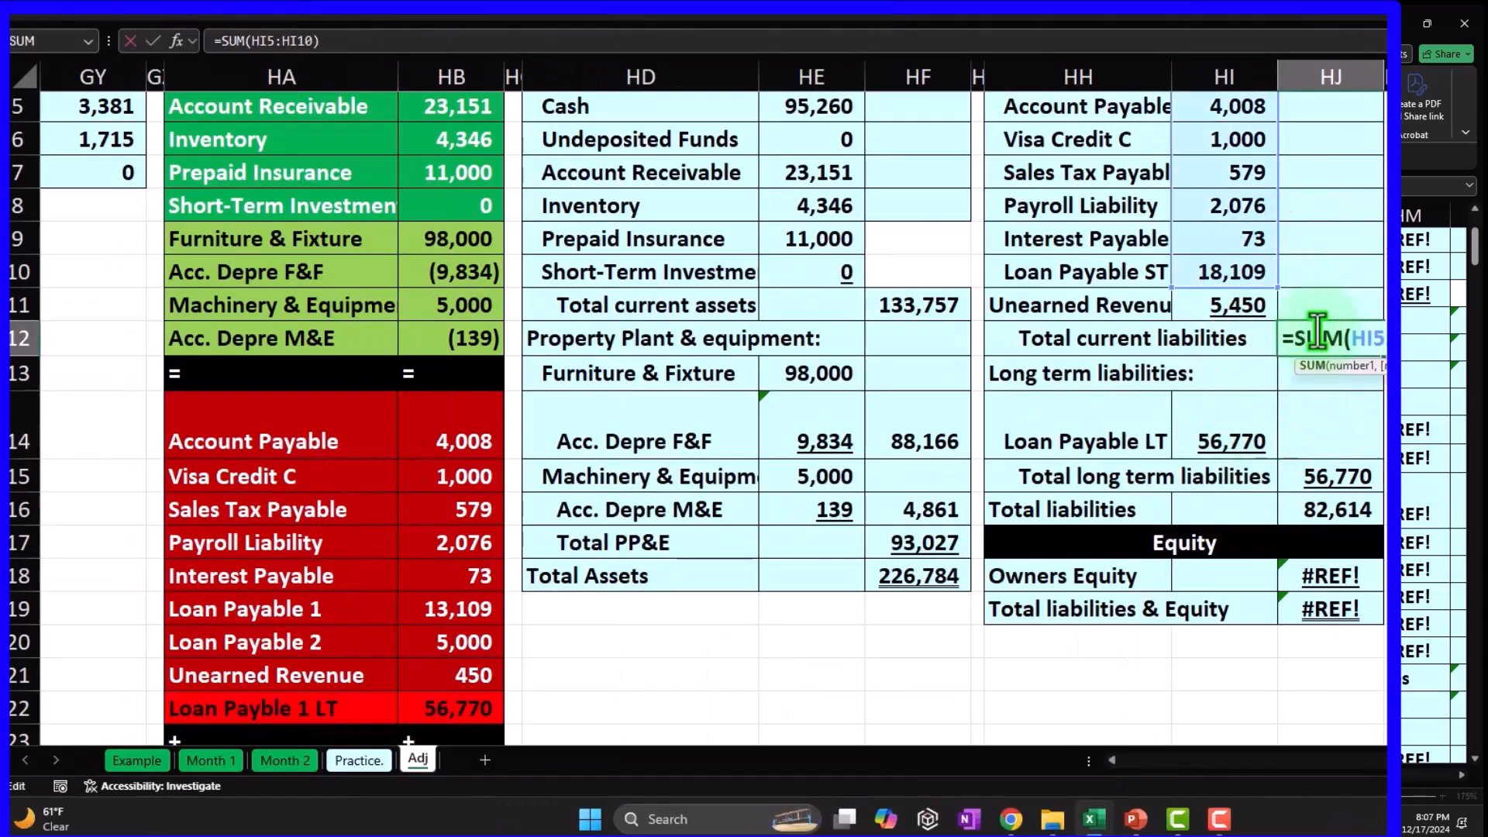
left_click_drag(1280, 288, 1279, 315)
key("Return")
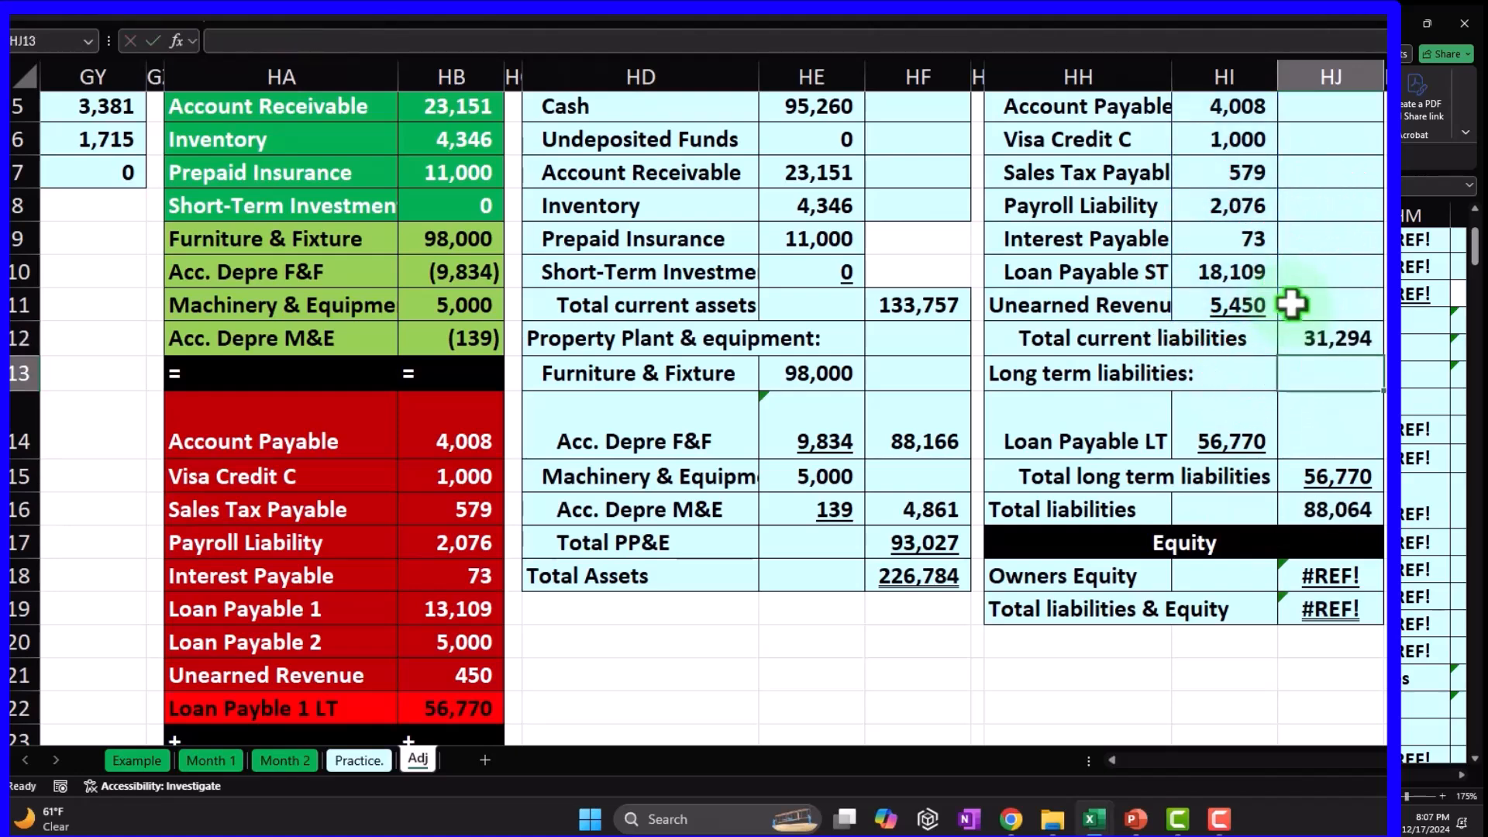
double_click(1320, 338)
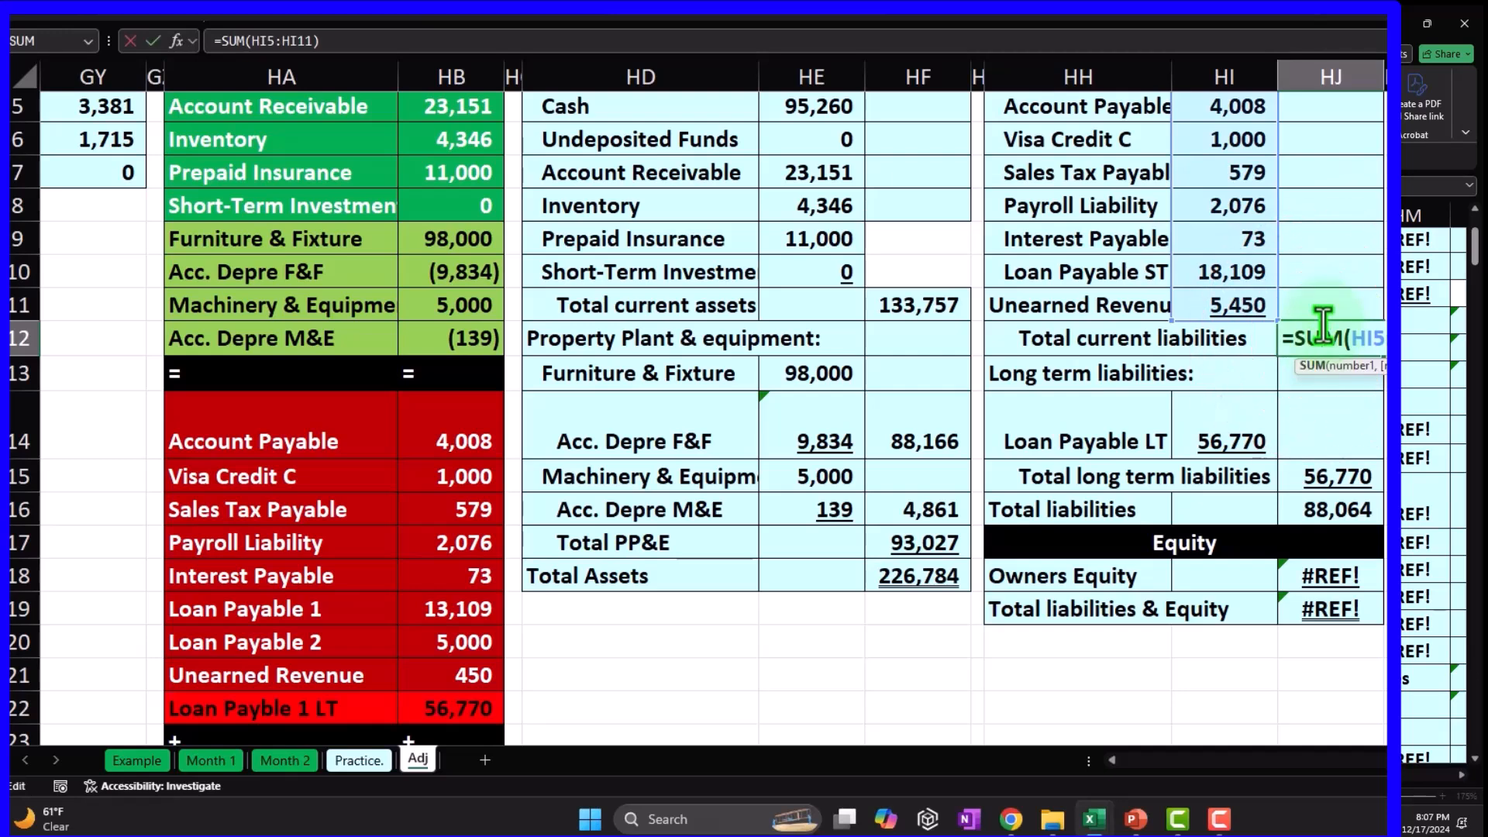
key("Return")
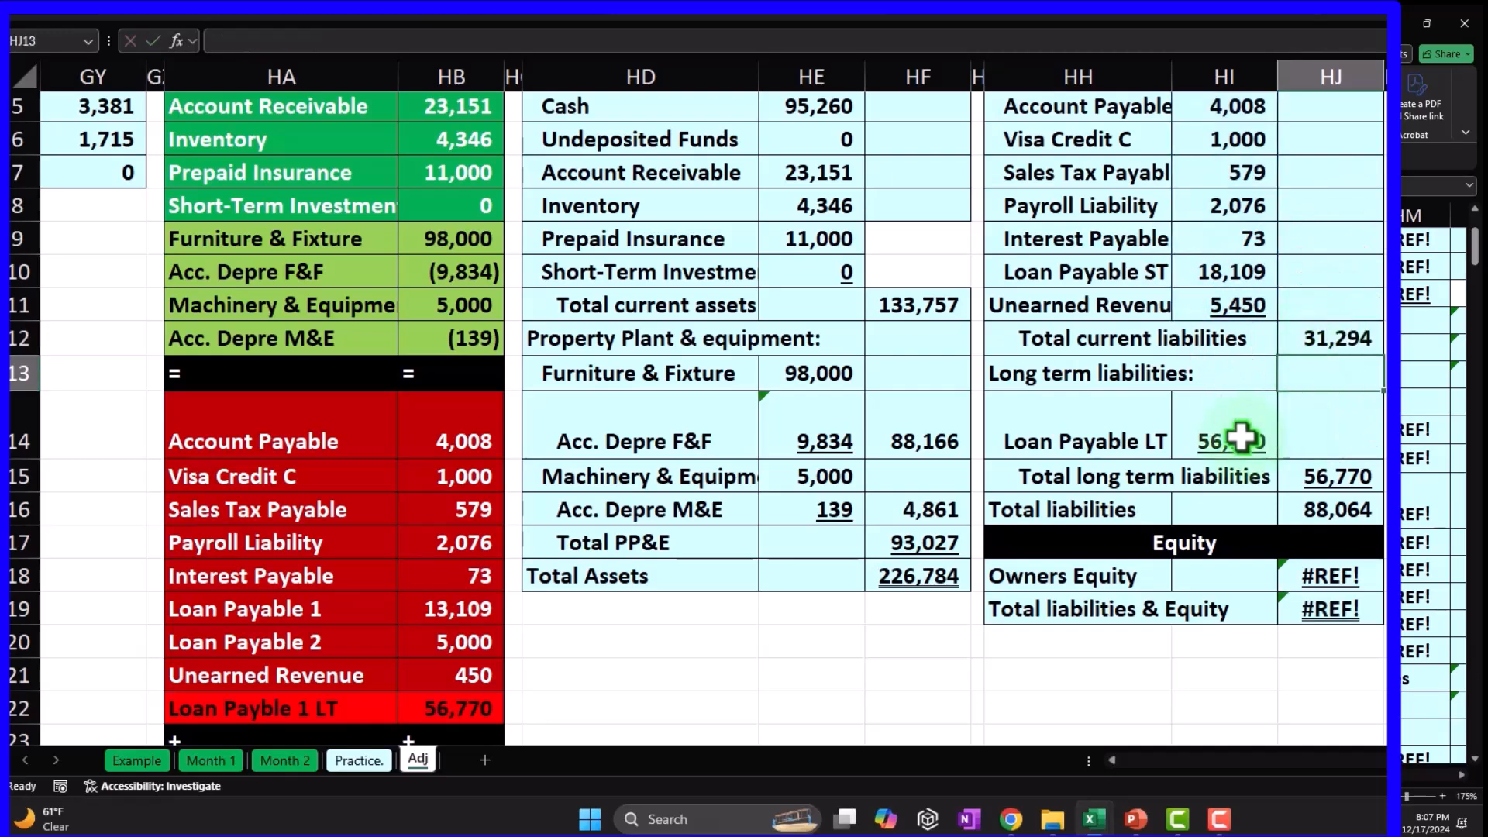
left_click(806, 509)
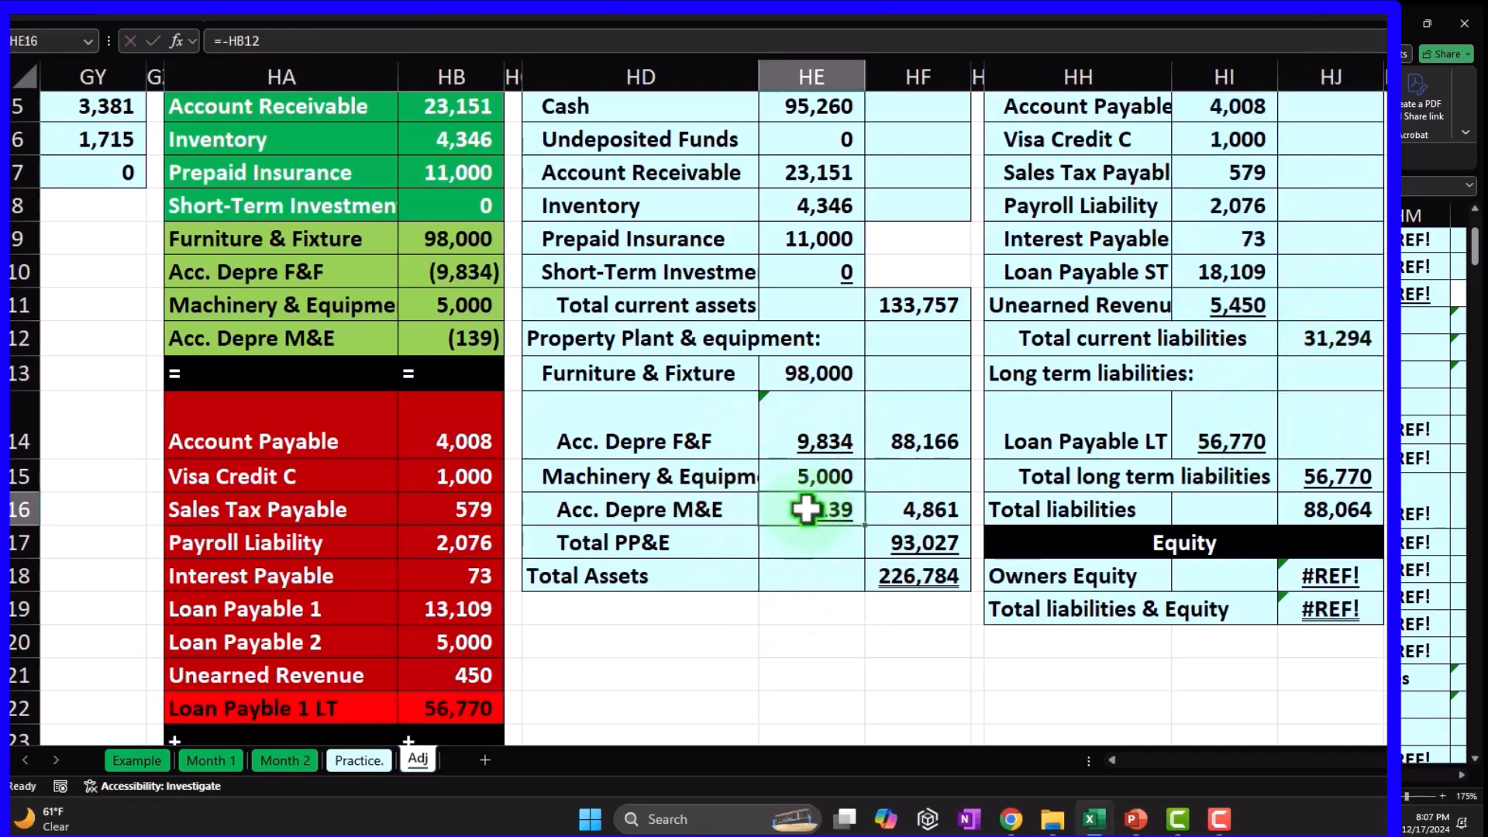
scroll(806, 510, "down", 2)
scroll(1023, 437, "down", 1)
Replace the broken Owners Equity amount with =SUM(HB24:HB43), giving 143,720.
left_click(1325, 284)
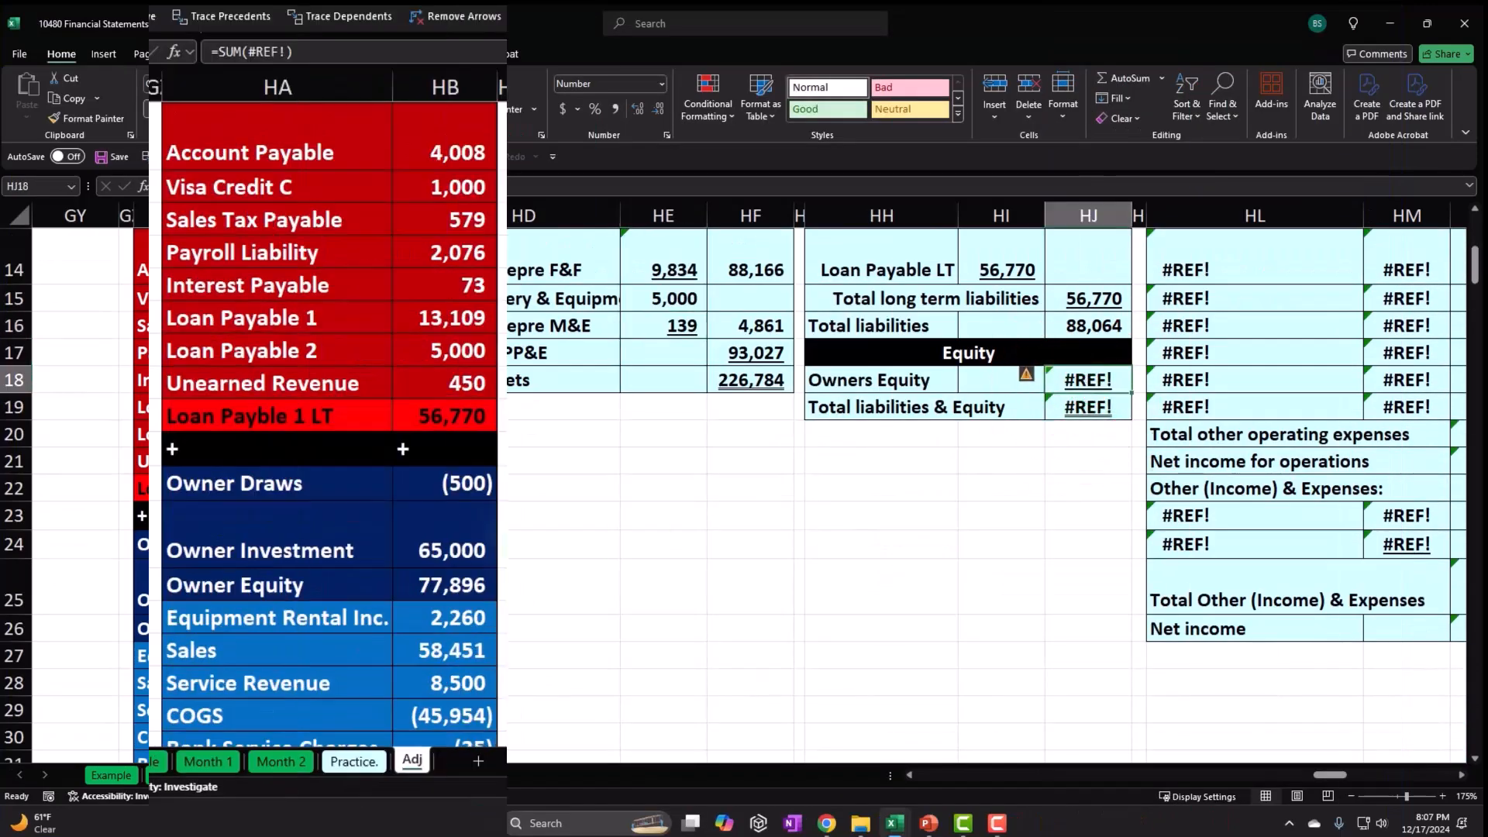
scroll(489, 555, "down", 5)
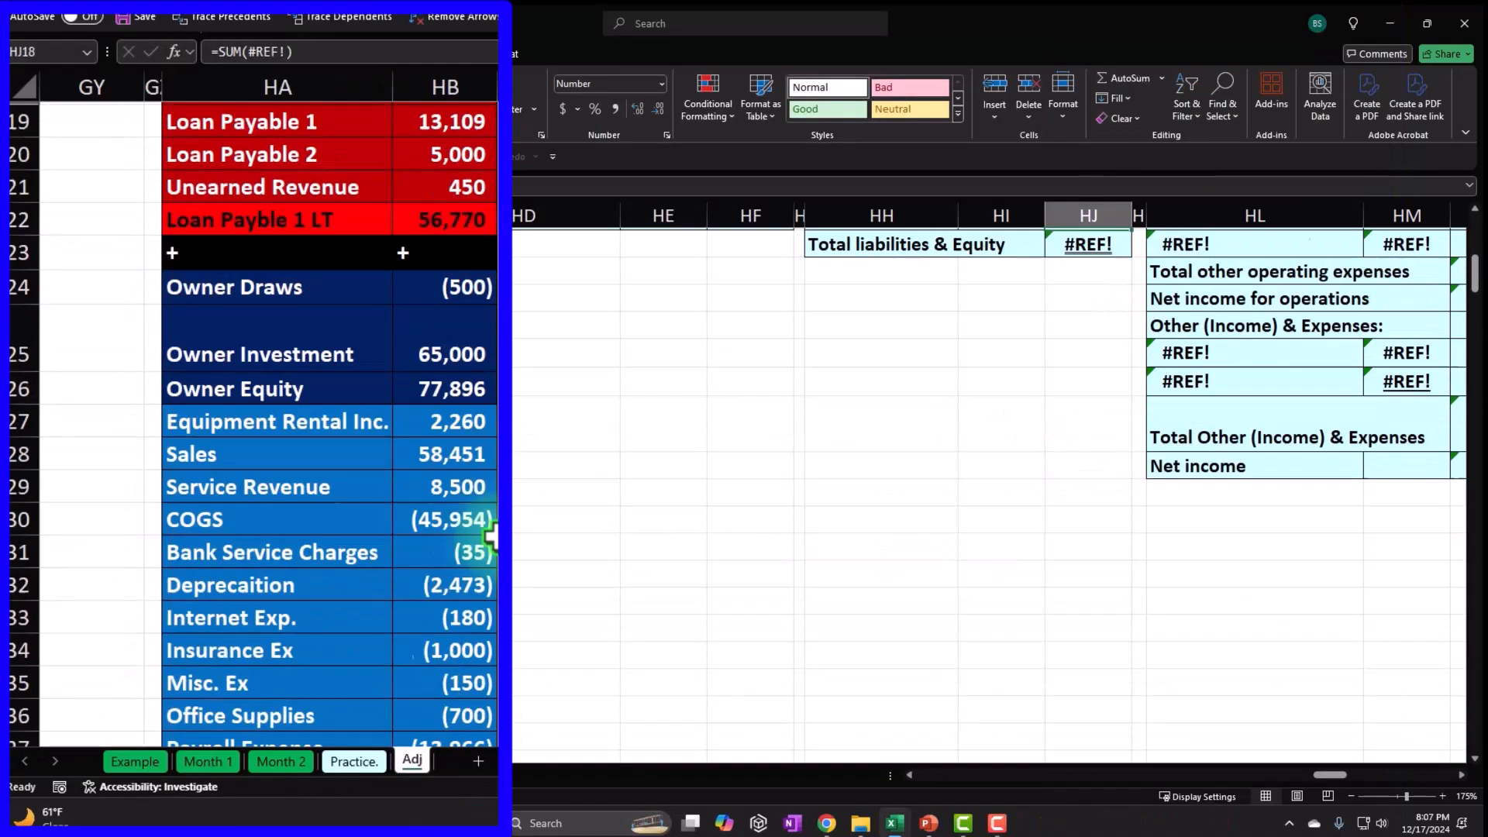
scroll(623, 636, "up", 4)
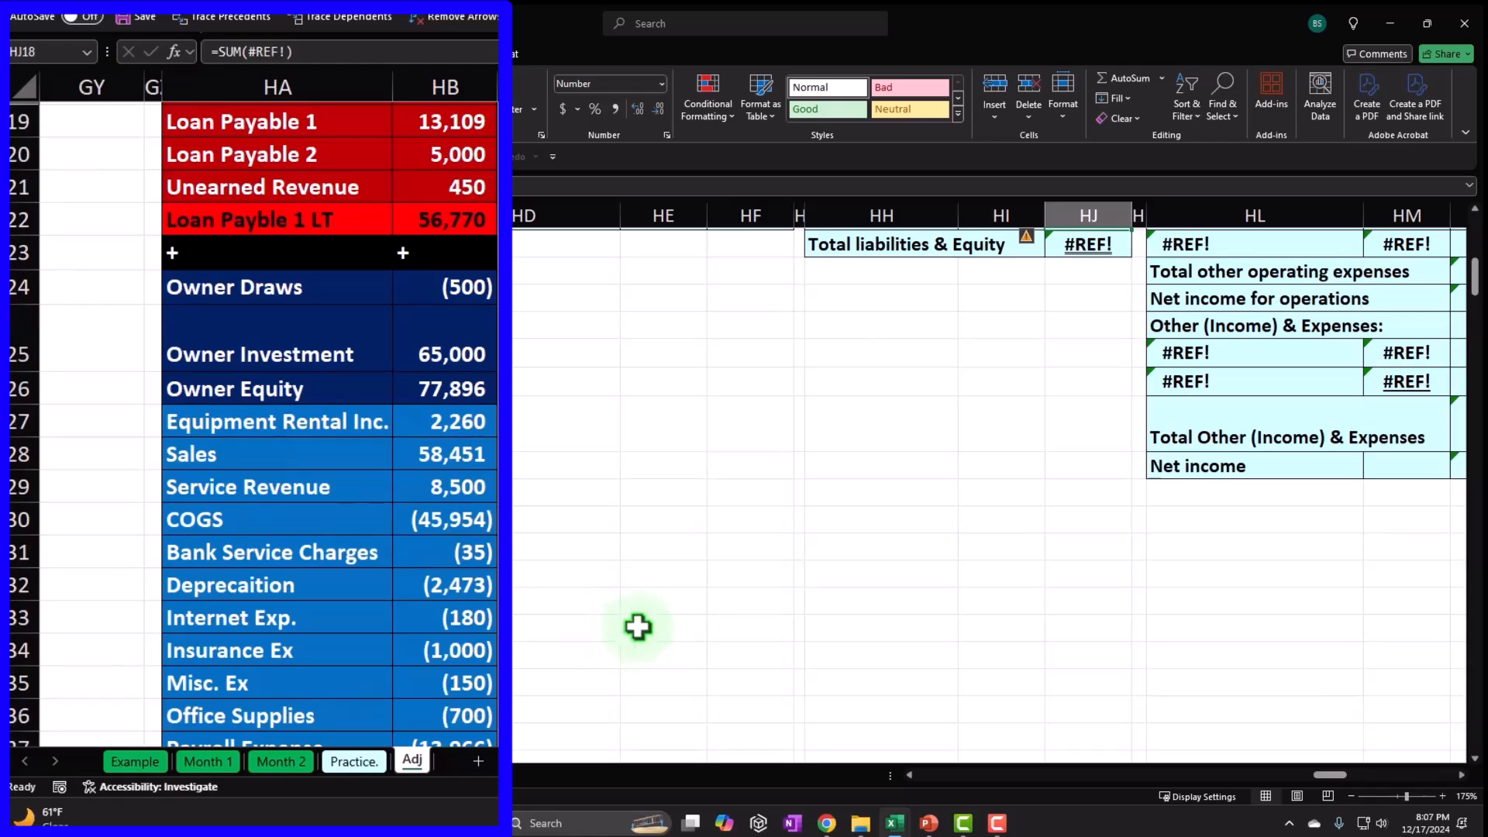
scroll(631, 631, "up", 2)
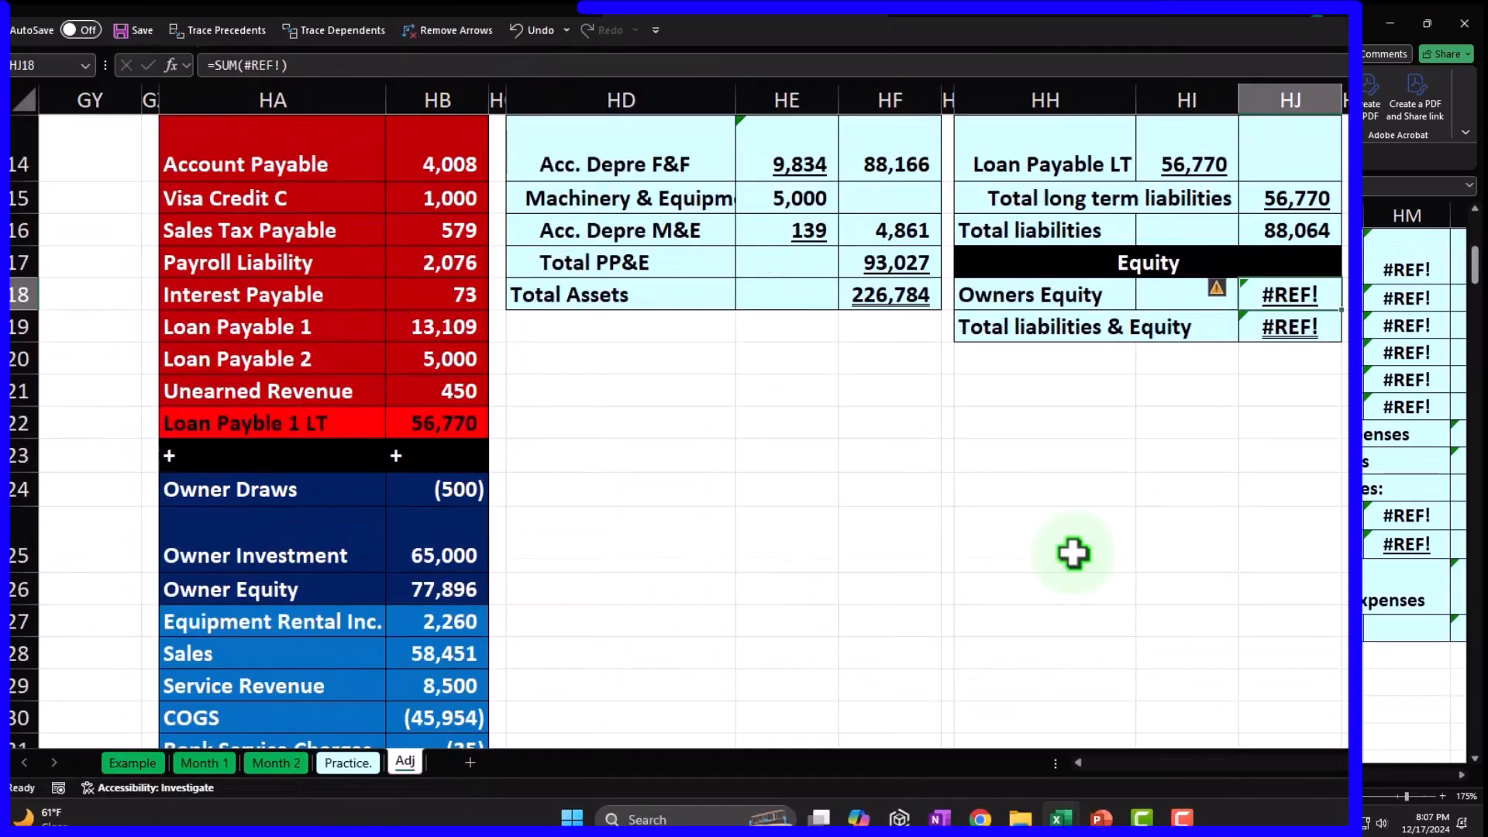
type("=sum(")
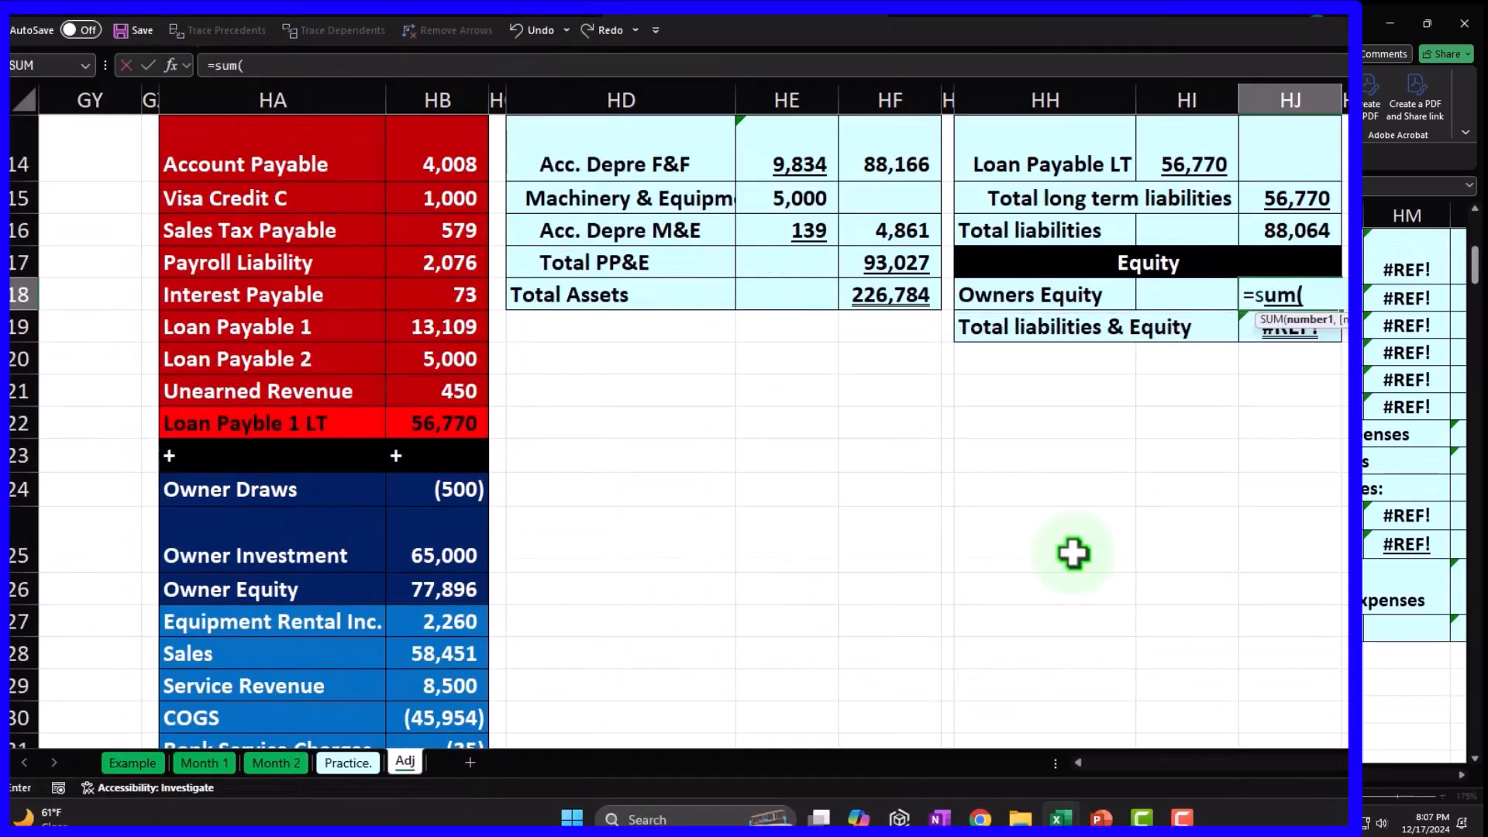
key("ctrl+Left")
key("ctrl+Left")
key("Down")
key("Right")
key("shift+Down")
key("shift+Down")
key("shift+Down")
key("shift+Down")
key("shift+Down")
key("shift+Down")
key("shift+Down")
key("shift+Down")
key("shift+Down")
key("shift+Down")
key("shift+Down")
key("shift+Down")
key("shift+Down")
key("shift+Down")
key("shift+Down")
key("shift+Down")
key("shift+Down")
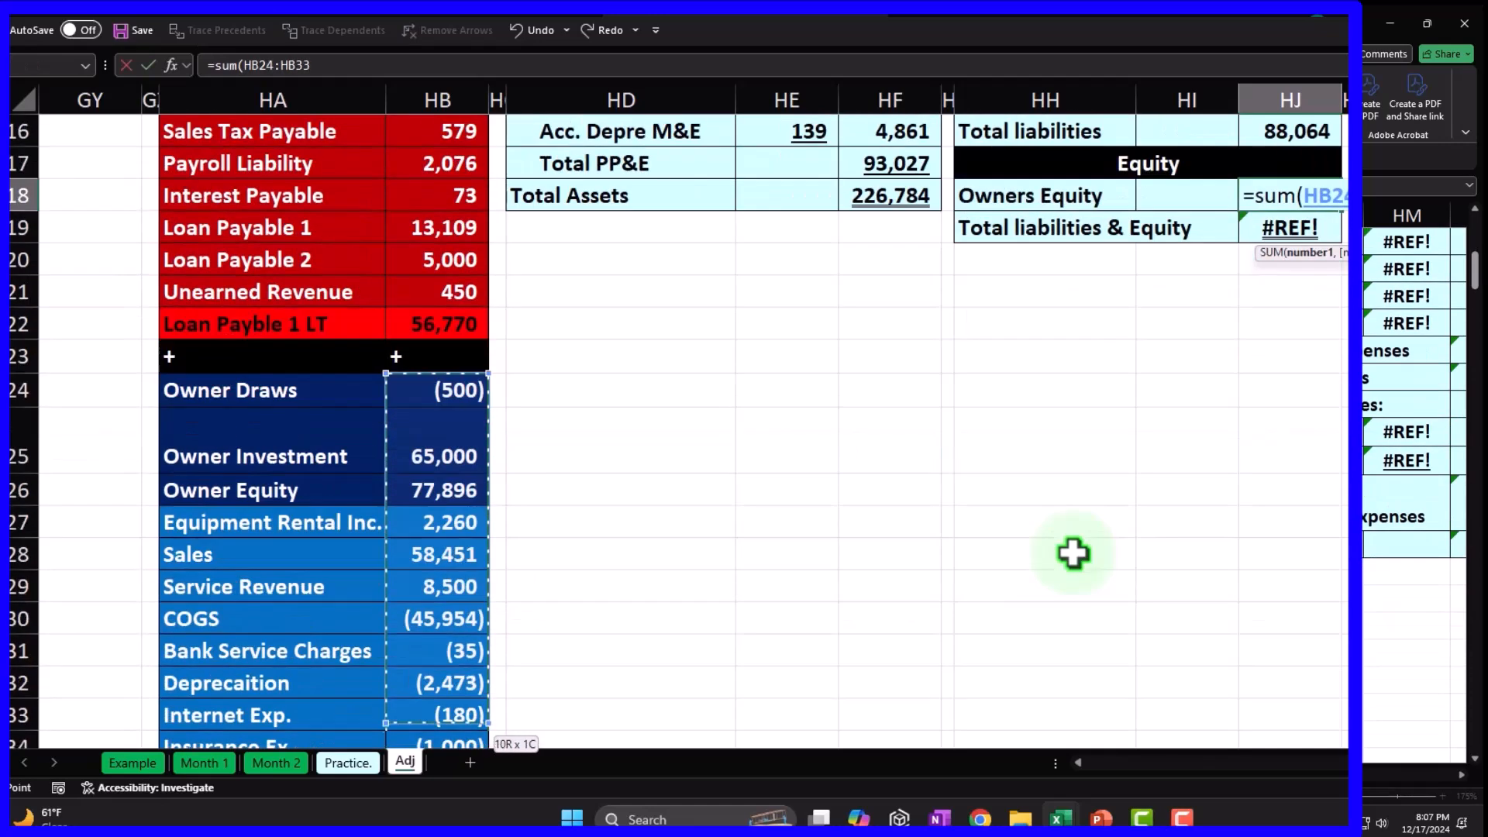
key("shift+Down")
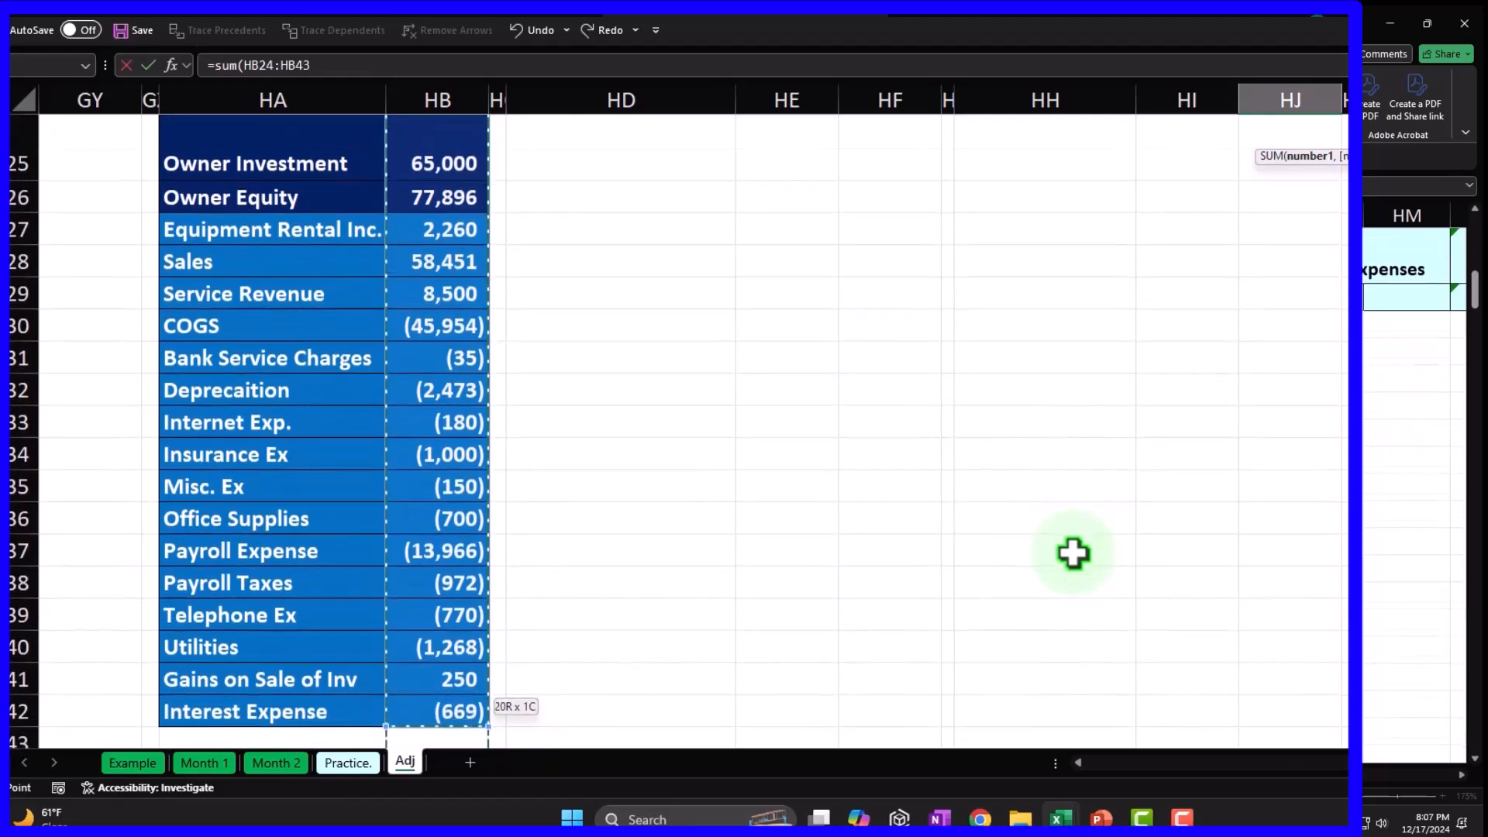
key("Return")
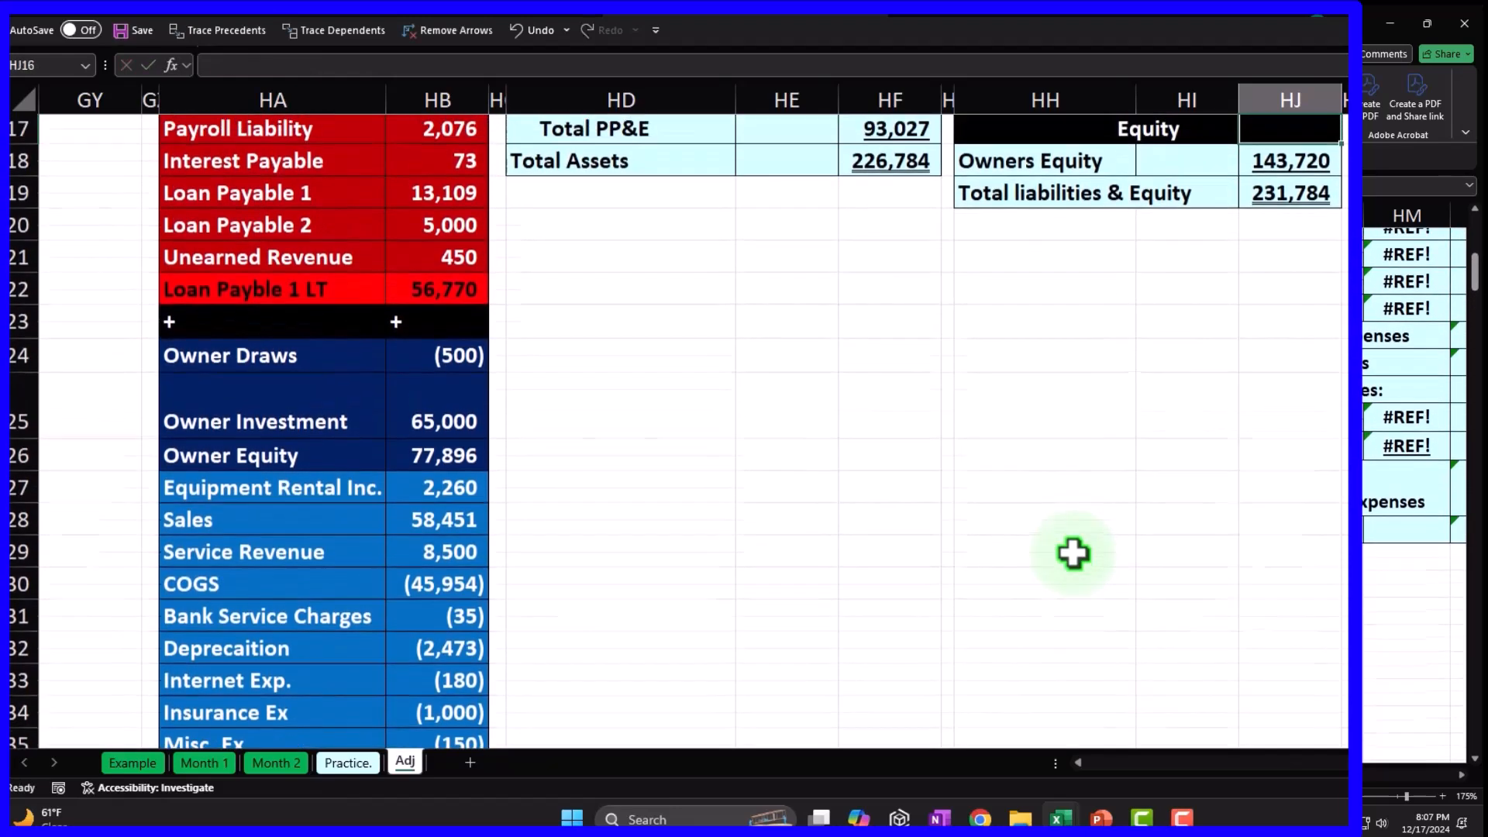
Move Total Assets (HD18:HF18) down to row 19, beside Total liabilities & Equity.
left_click(698, 391)
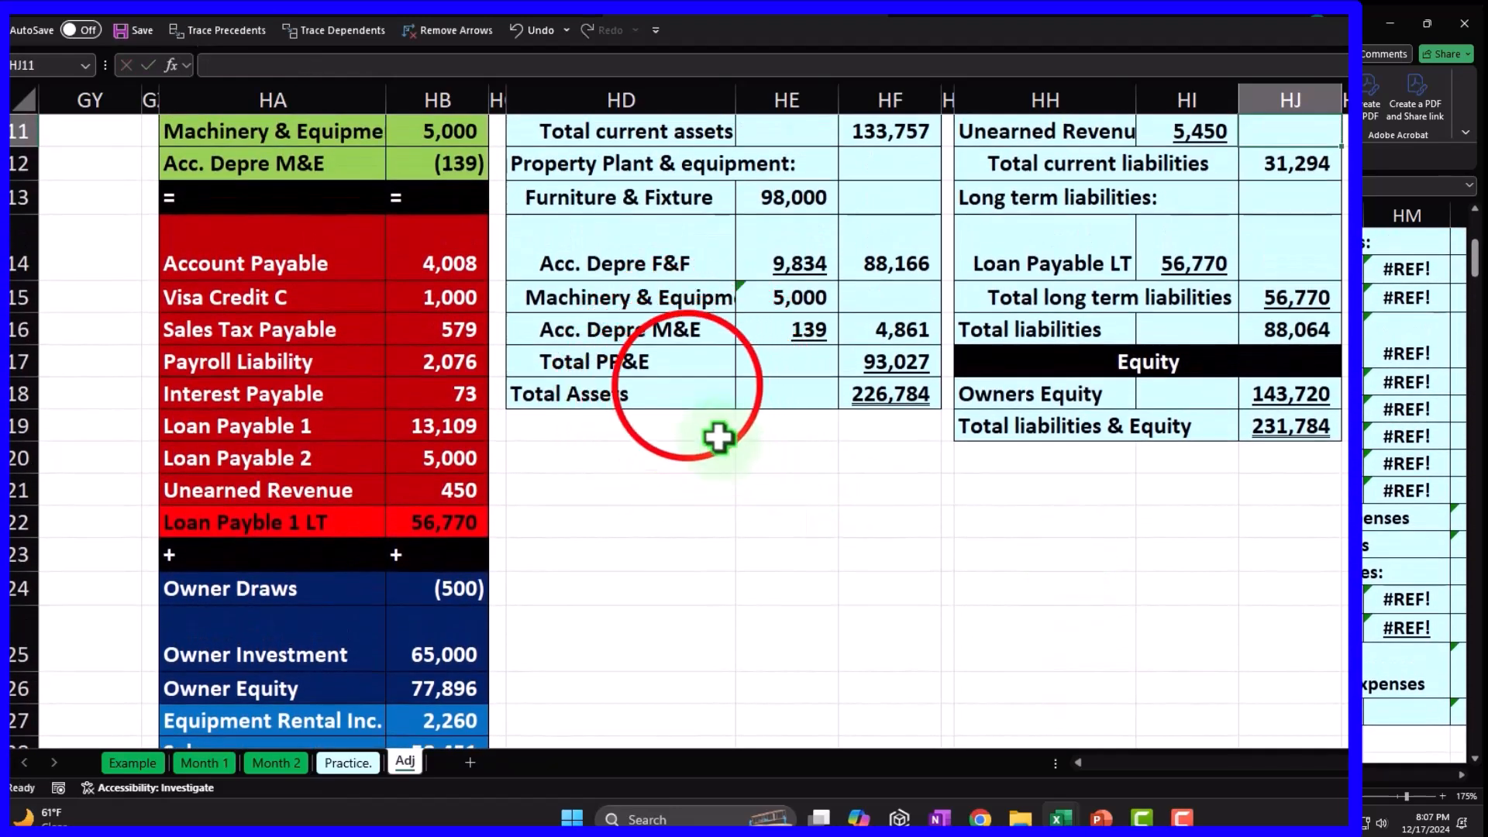
left_click_drag(684, 382, 853, 395)
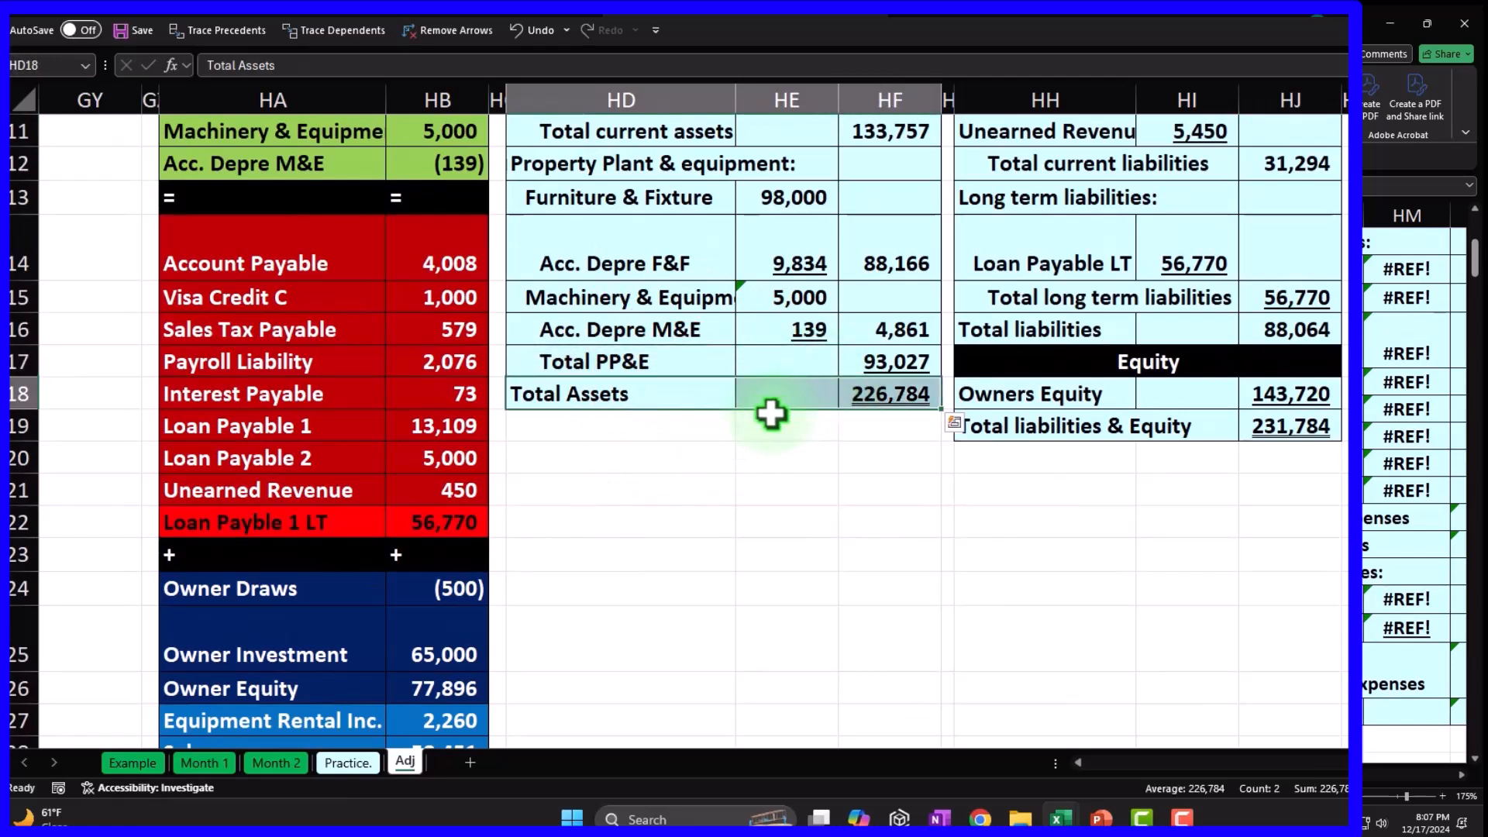
left_click_drag(715, 413, 713, 440)
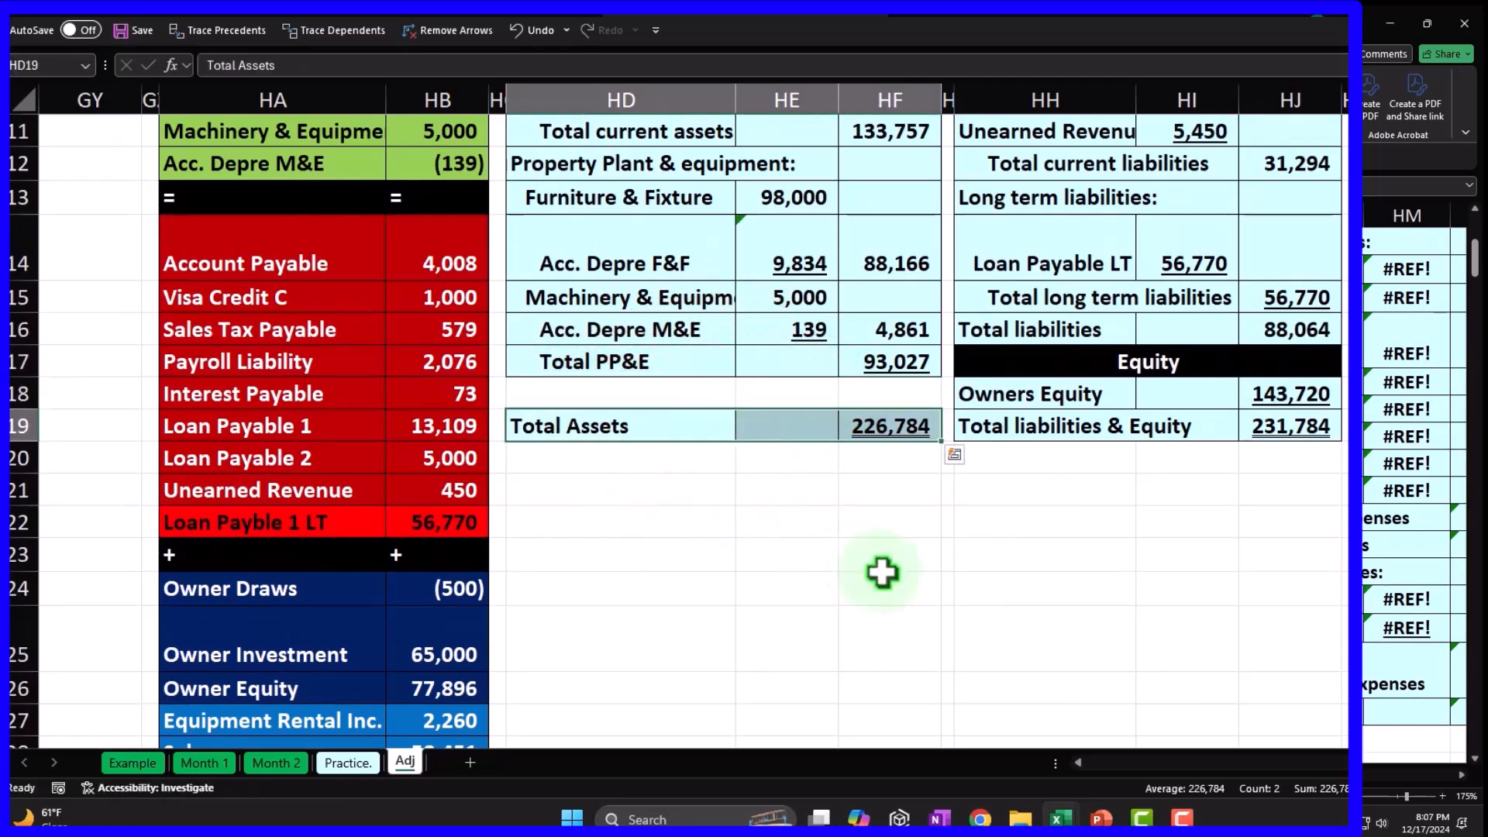
left_click(907, 430)
left_click(1302, 422)
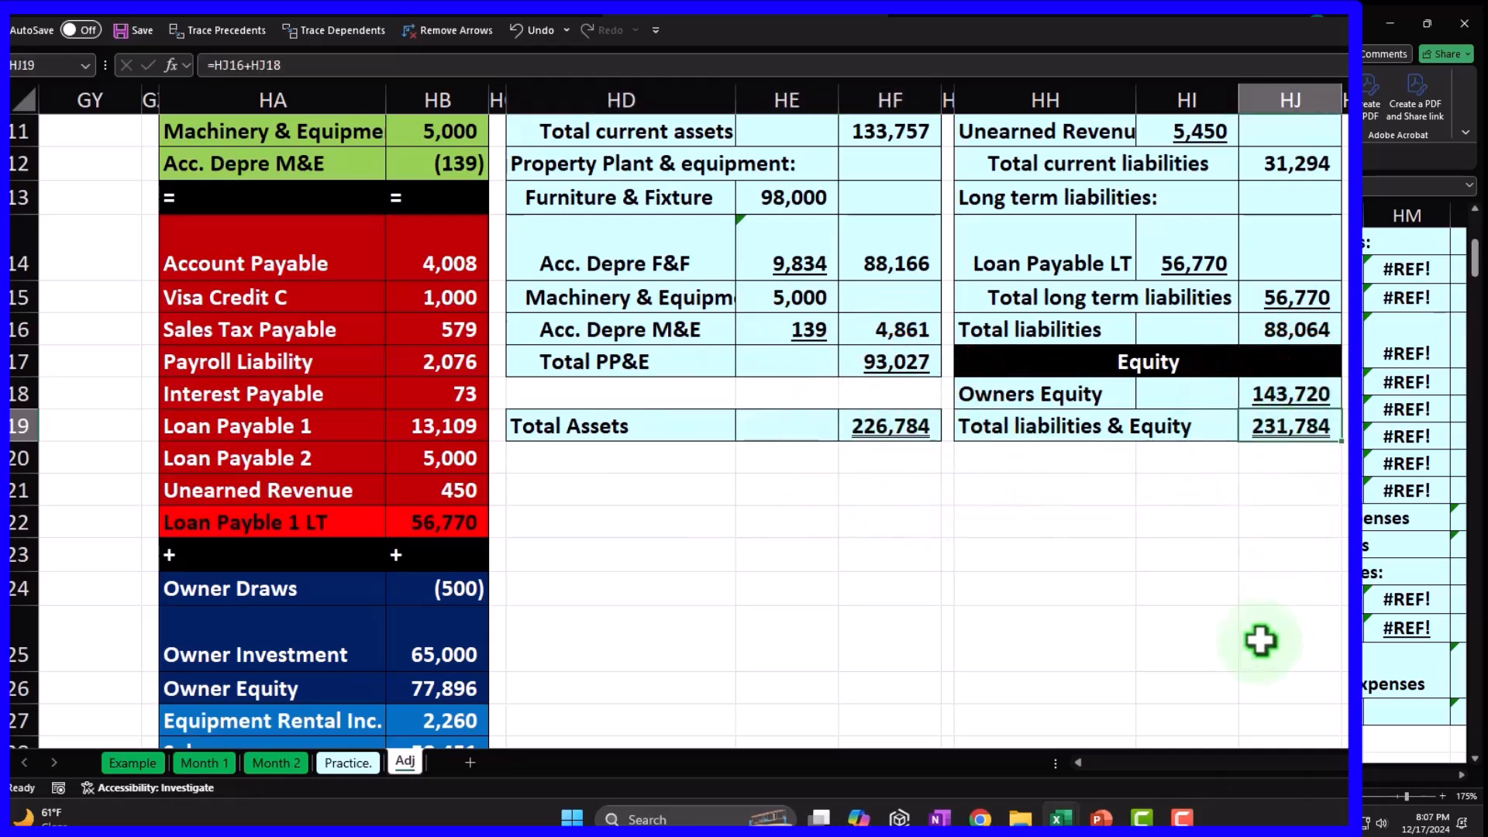
Compare the Total current liabilities formula with the summed liability balances HB14:HB21.
scroll(1262, 634, "up", 3)
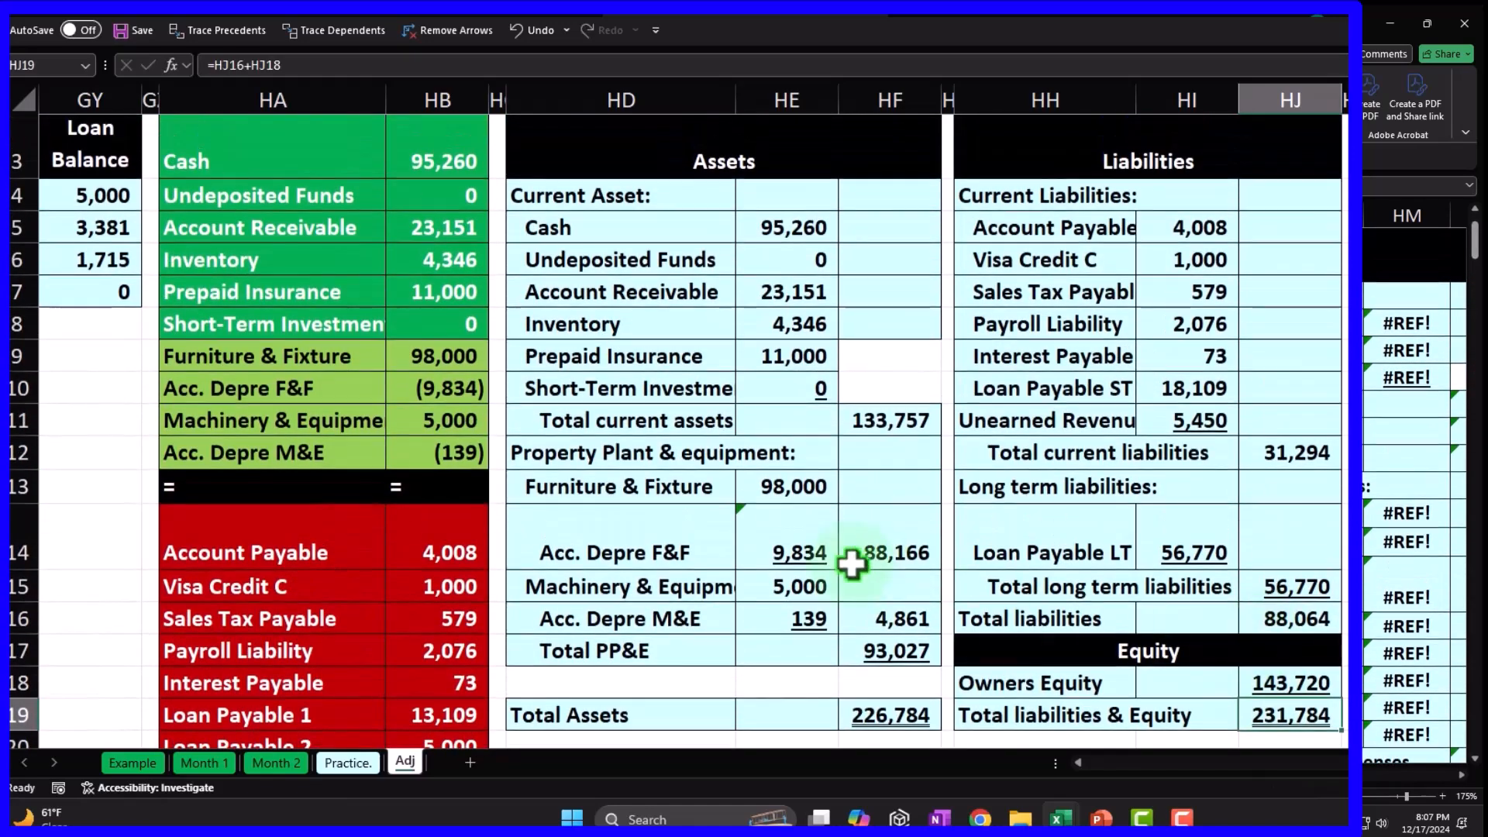
scroll(853, 562, "down", 3)
left_click_drag(442, 243, 453, 495)
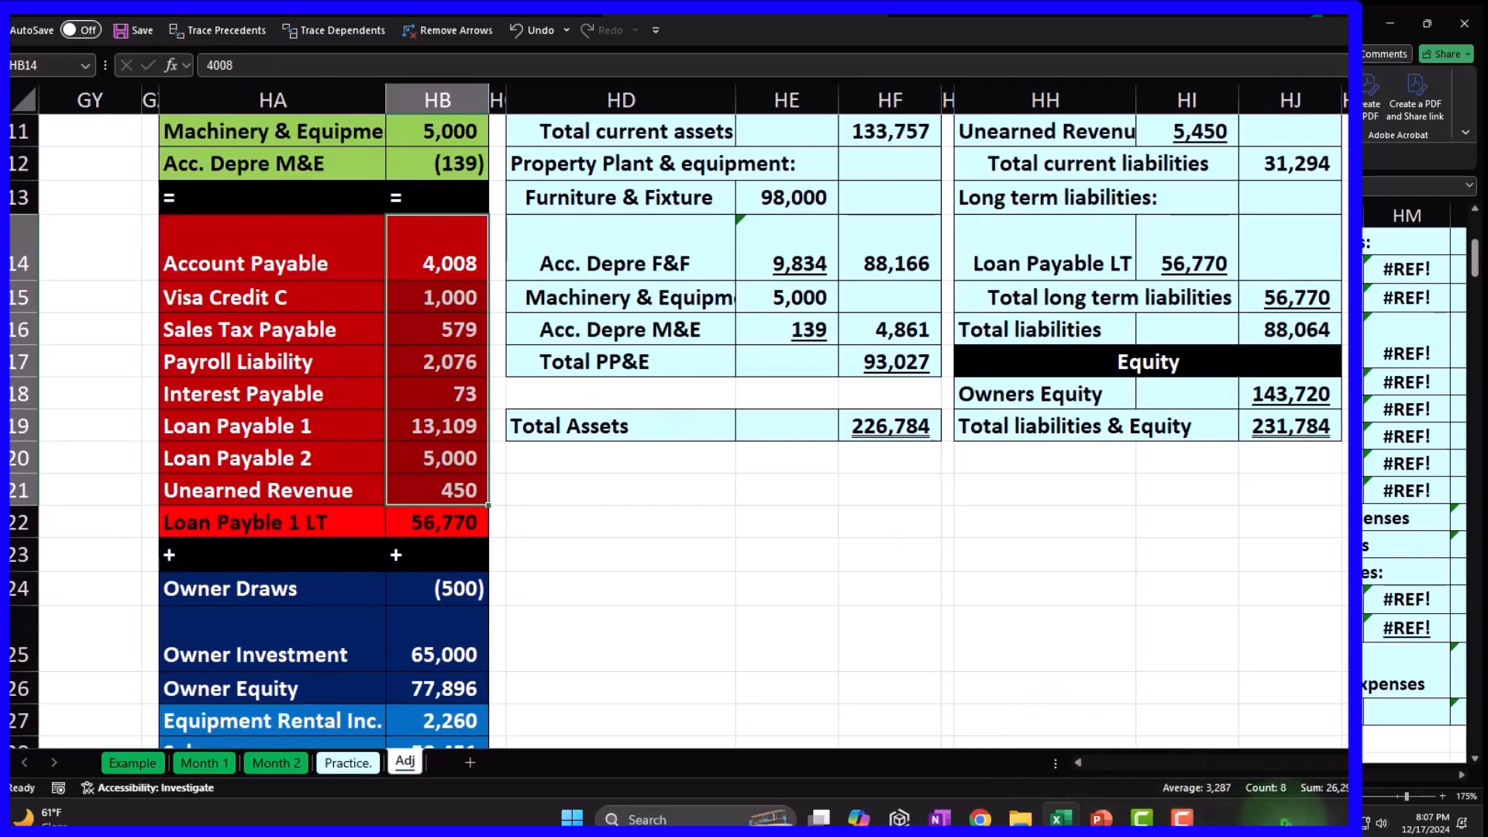
scroll(1283, 640, "up", 2)
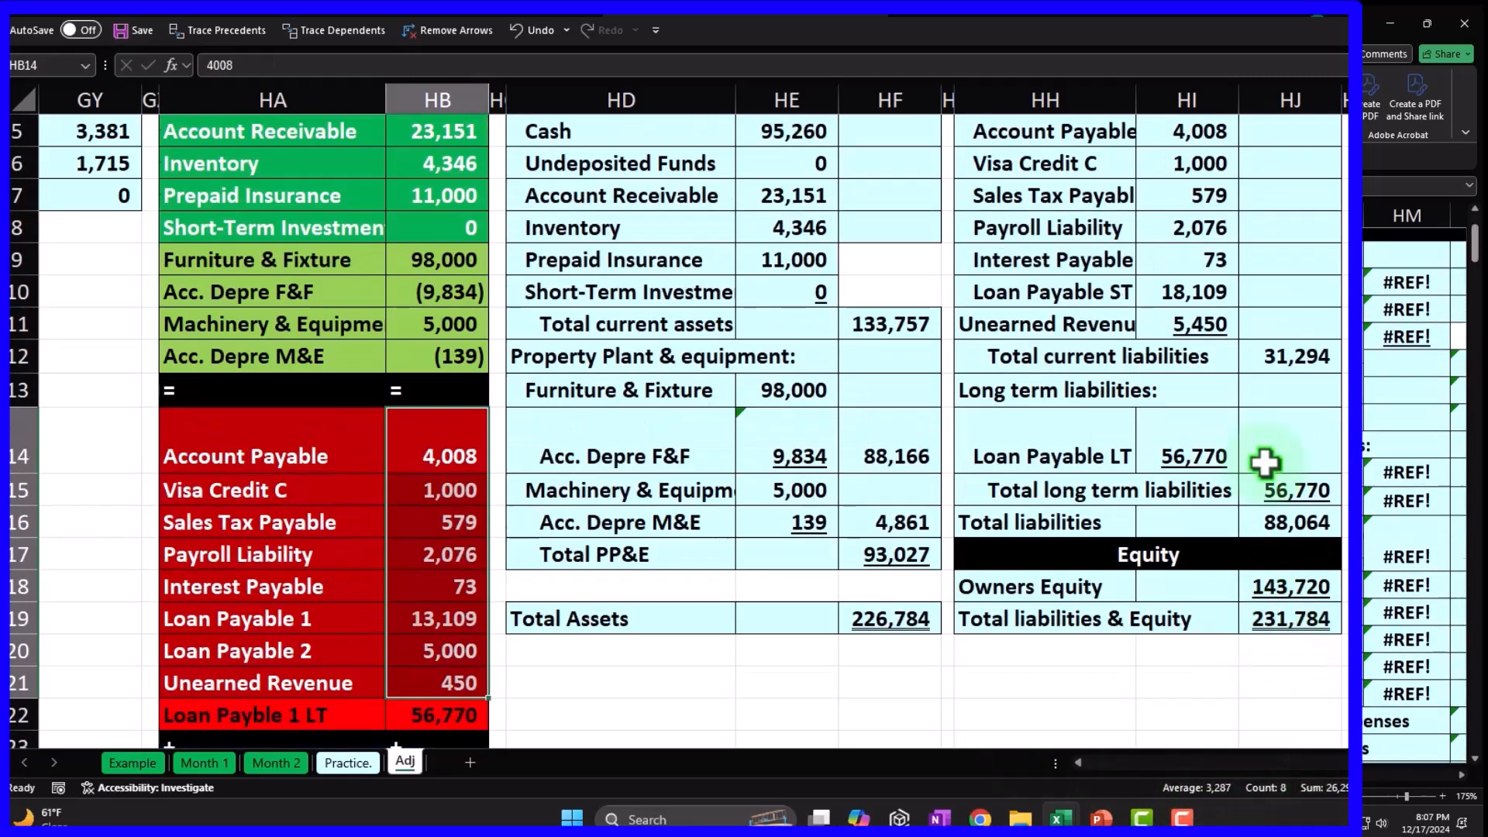
scroll(1265, 464, "up", 1)
scroll(1265, 464, "down", 3)
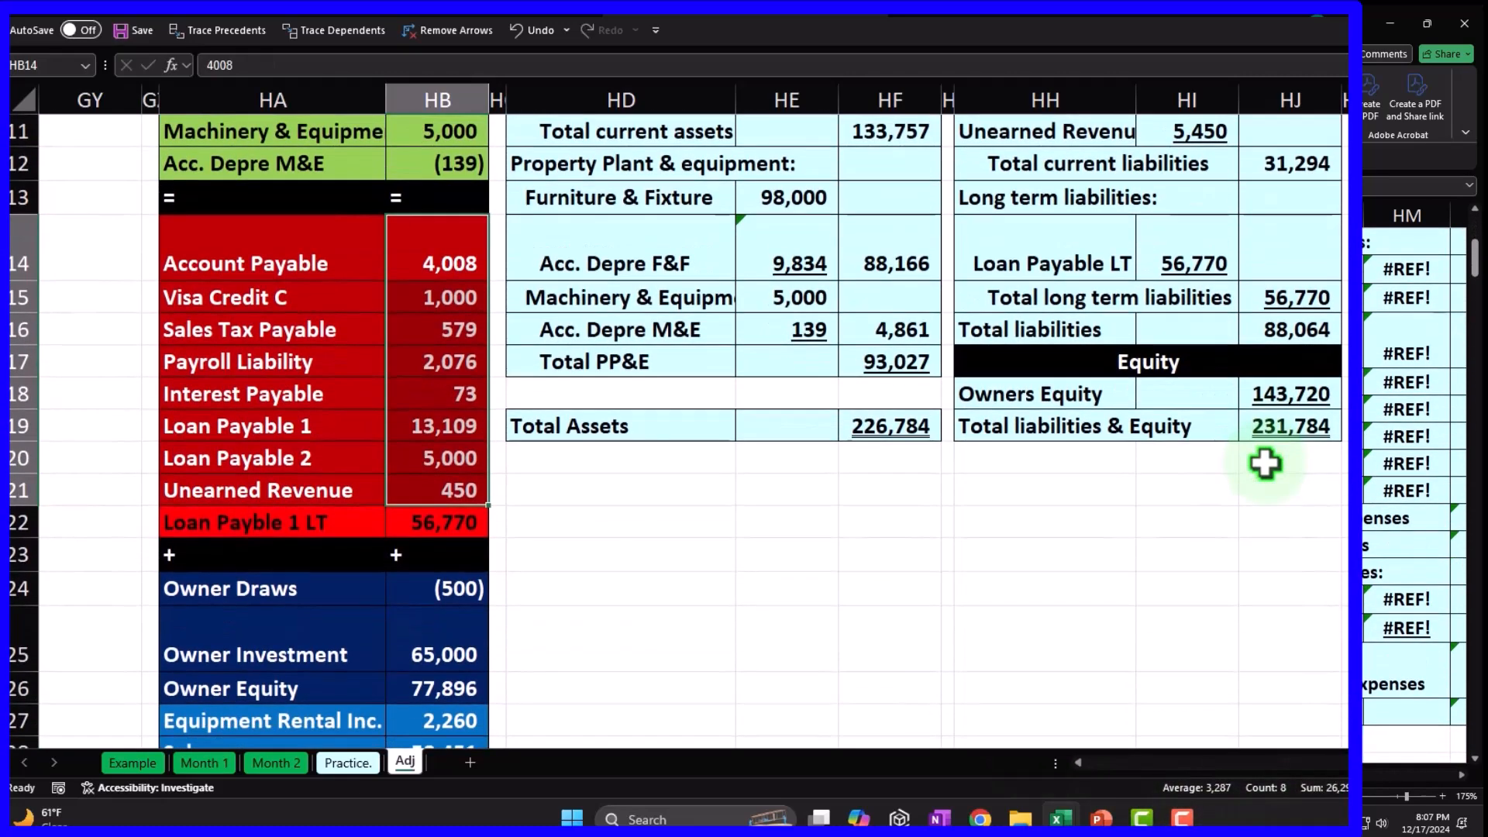
scroll(1265, 463, "up", 3)
left_click(1302, 453)
double_click(1302, 452)
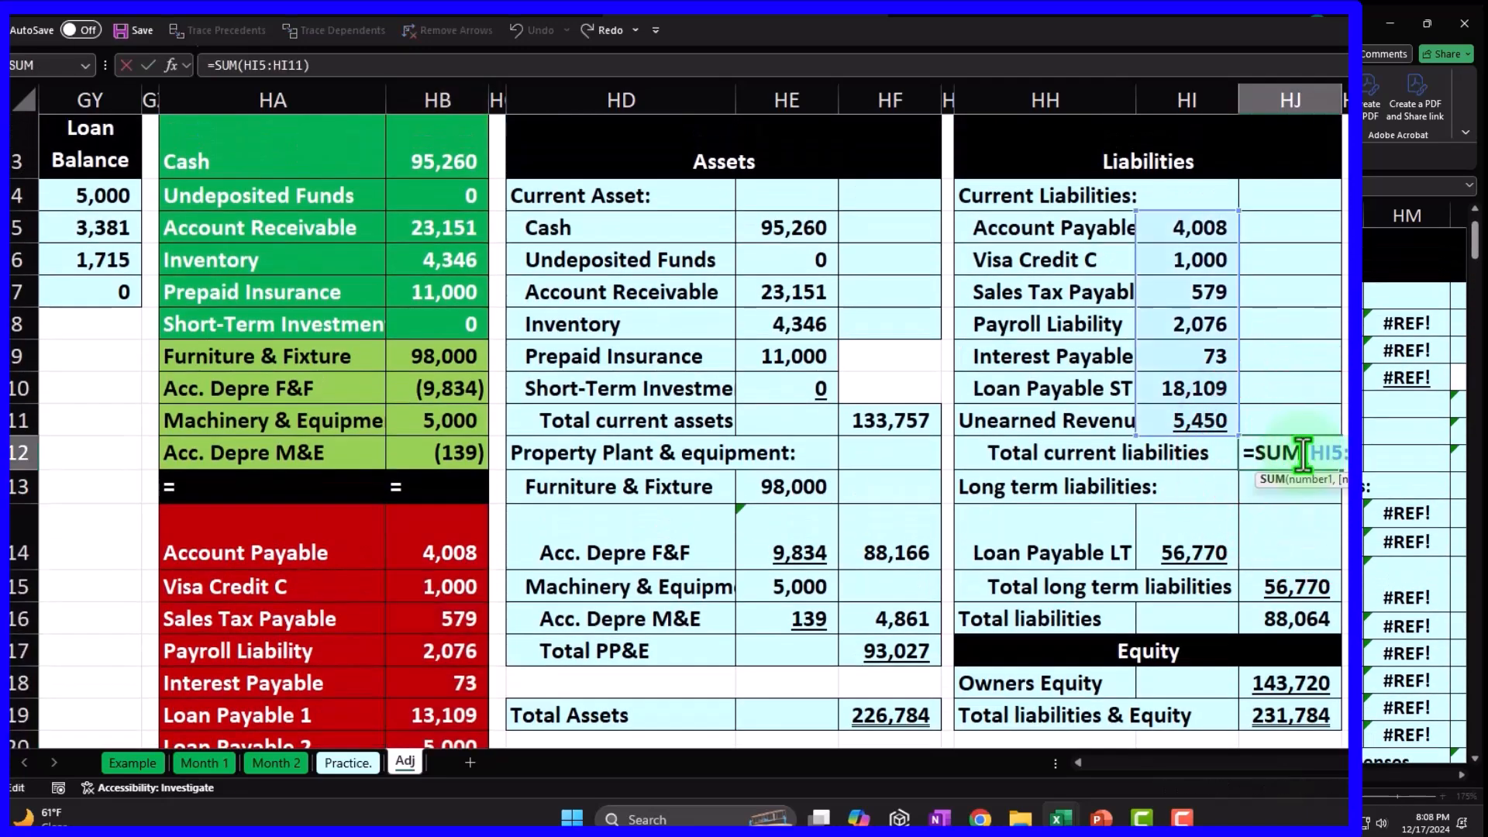
key("Return")
scroll(800, 527, "down", 2)
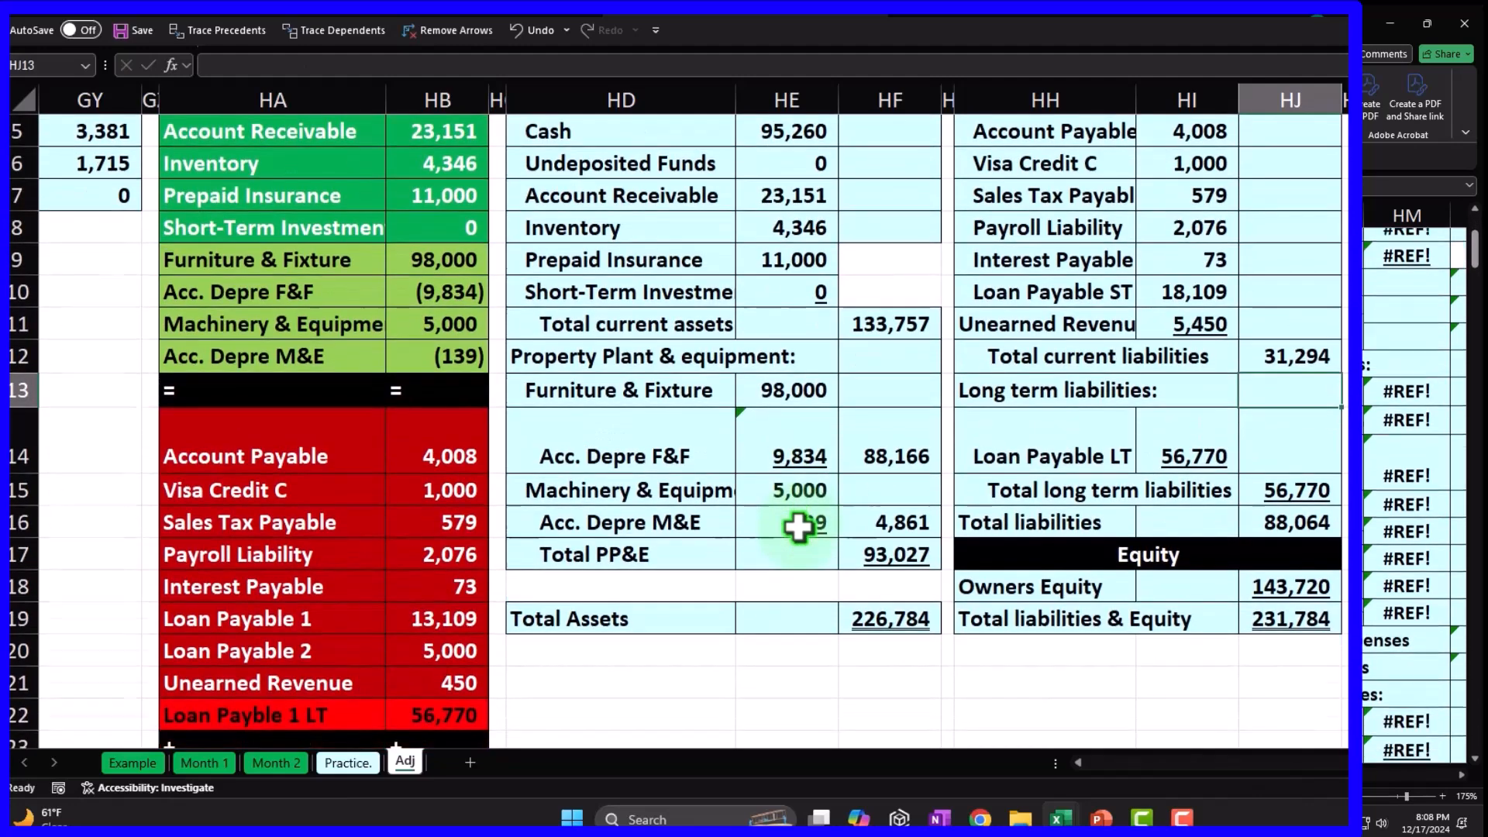
left_click_drag(455, 374, 433, 591)
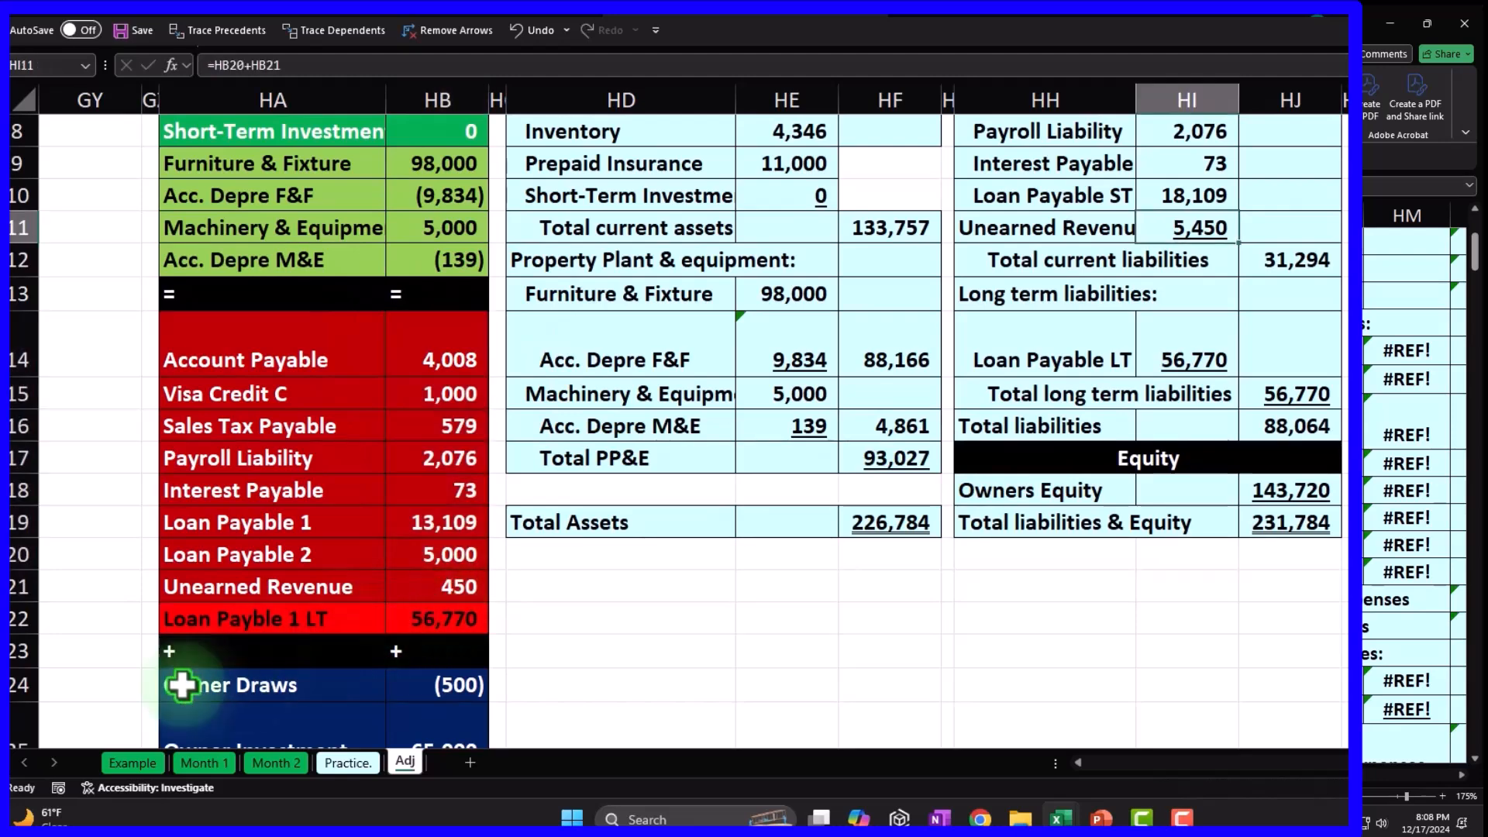
Add a balance check in HJ21 subtracting Total Assets from Total liabilities & Equity (=HJ19-HF19).
left_click(1277, 590)
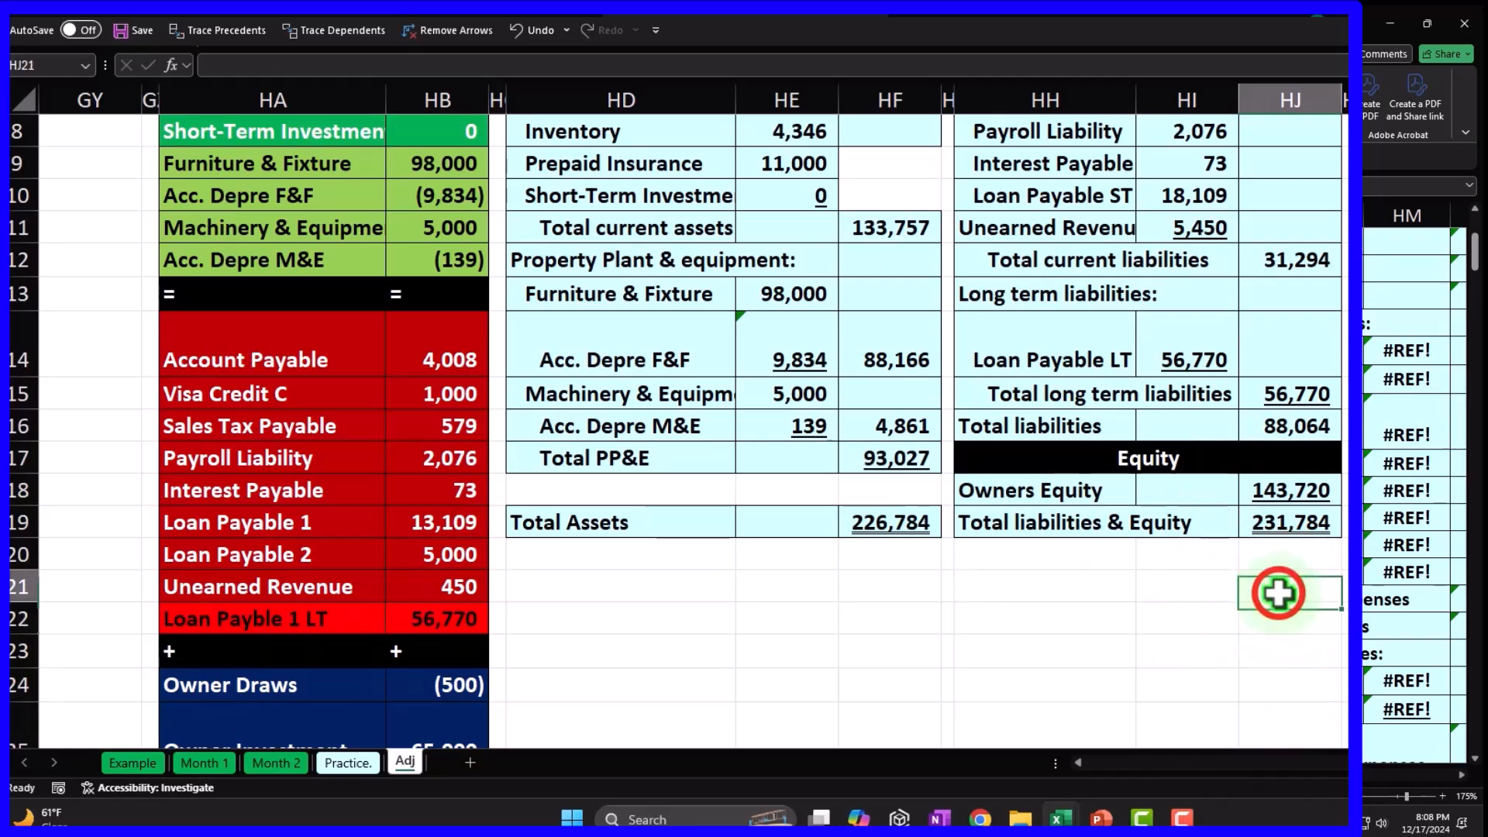
type("-")
key("Left")
key("Left")
key("Left")
key("Left")
key("Up")
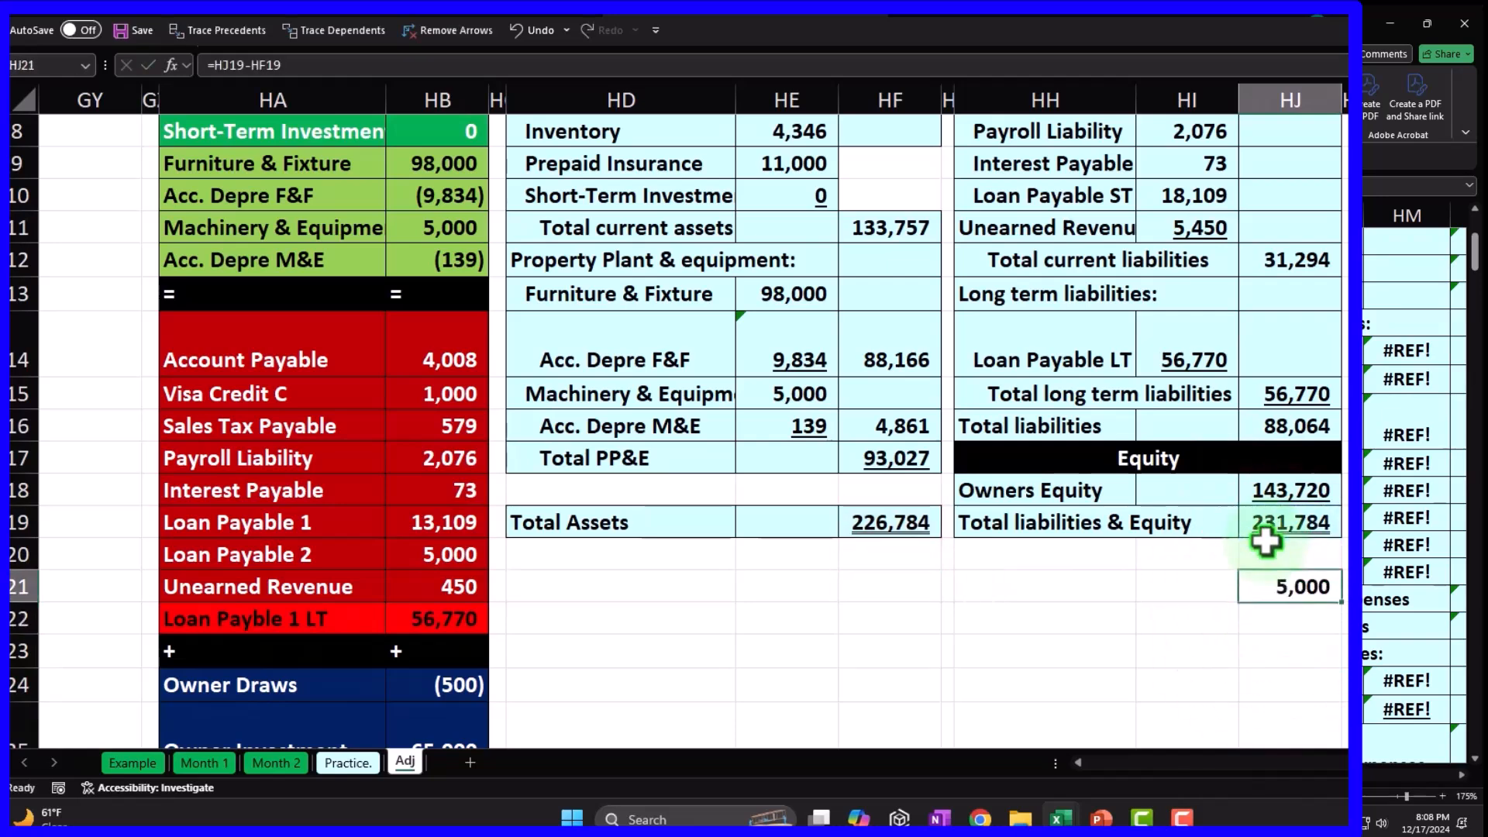
Relink Unearned Revenue to the trial balance (=HB21) so it reads 450.
scroll(1120, 552, "up", 1)
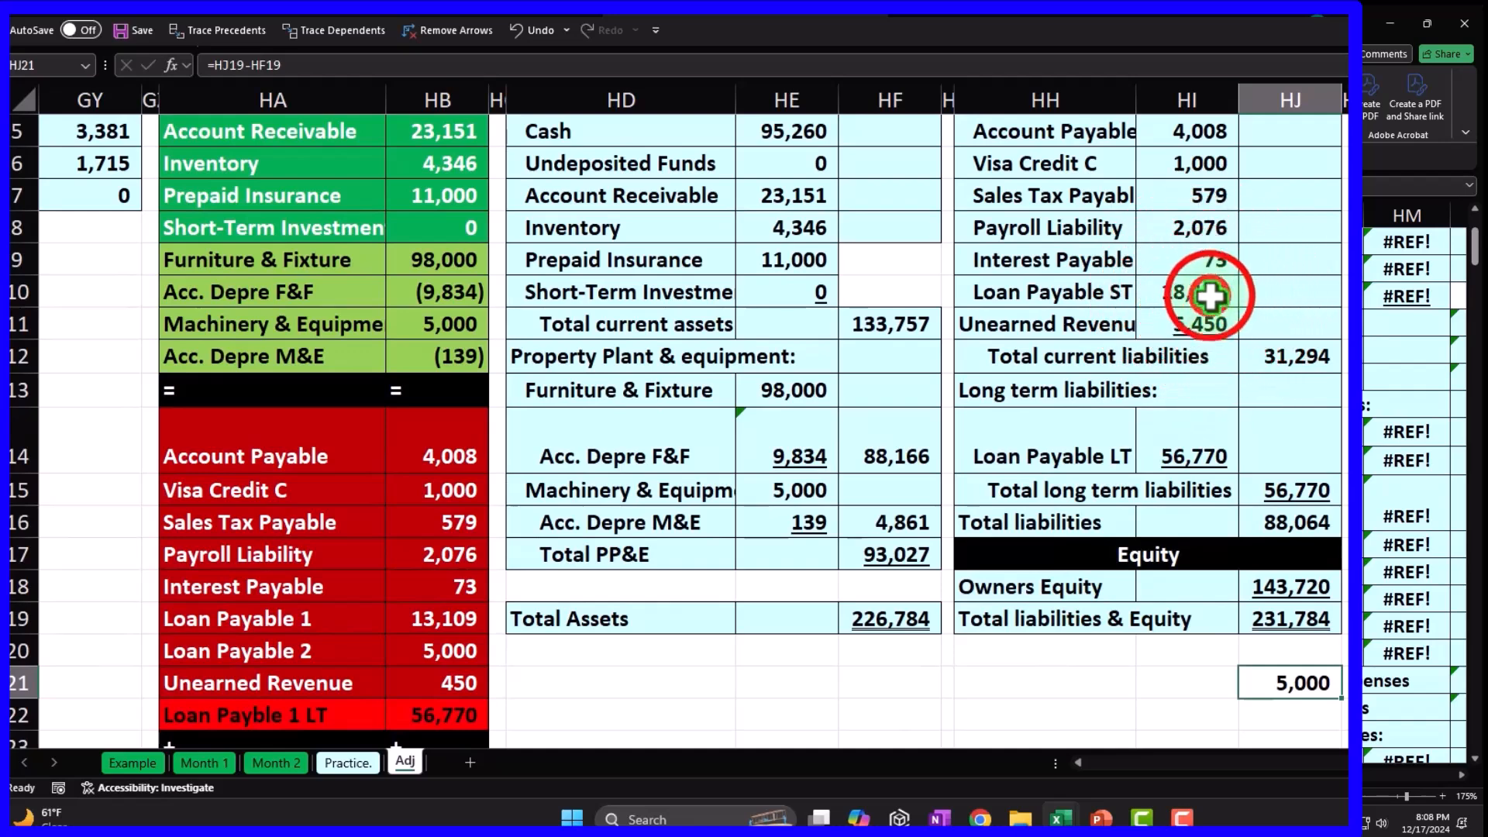
double_click(1209, 292)
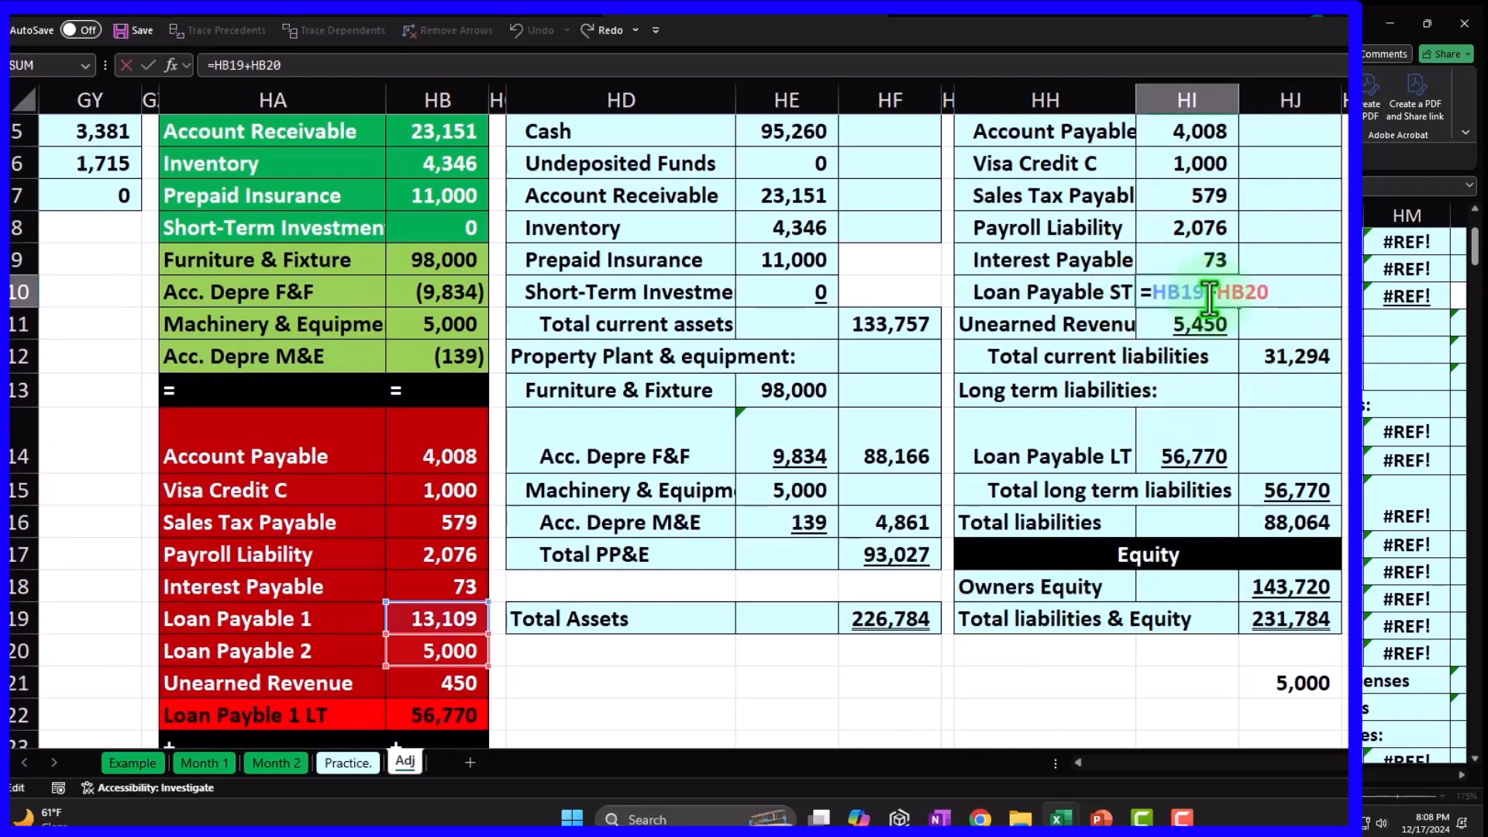
key("Return")
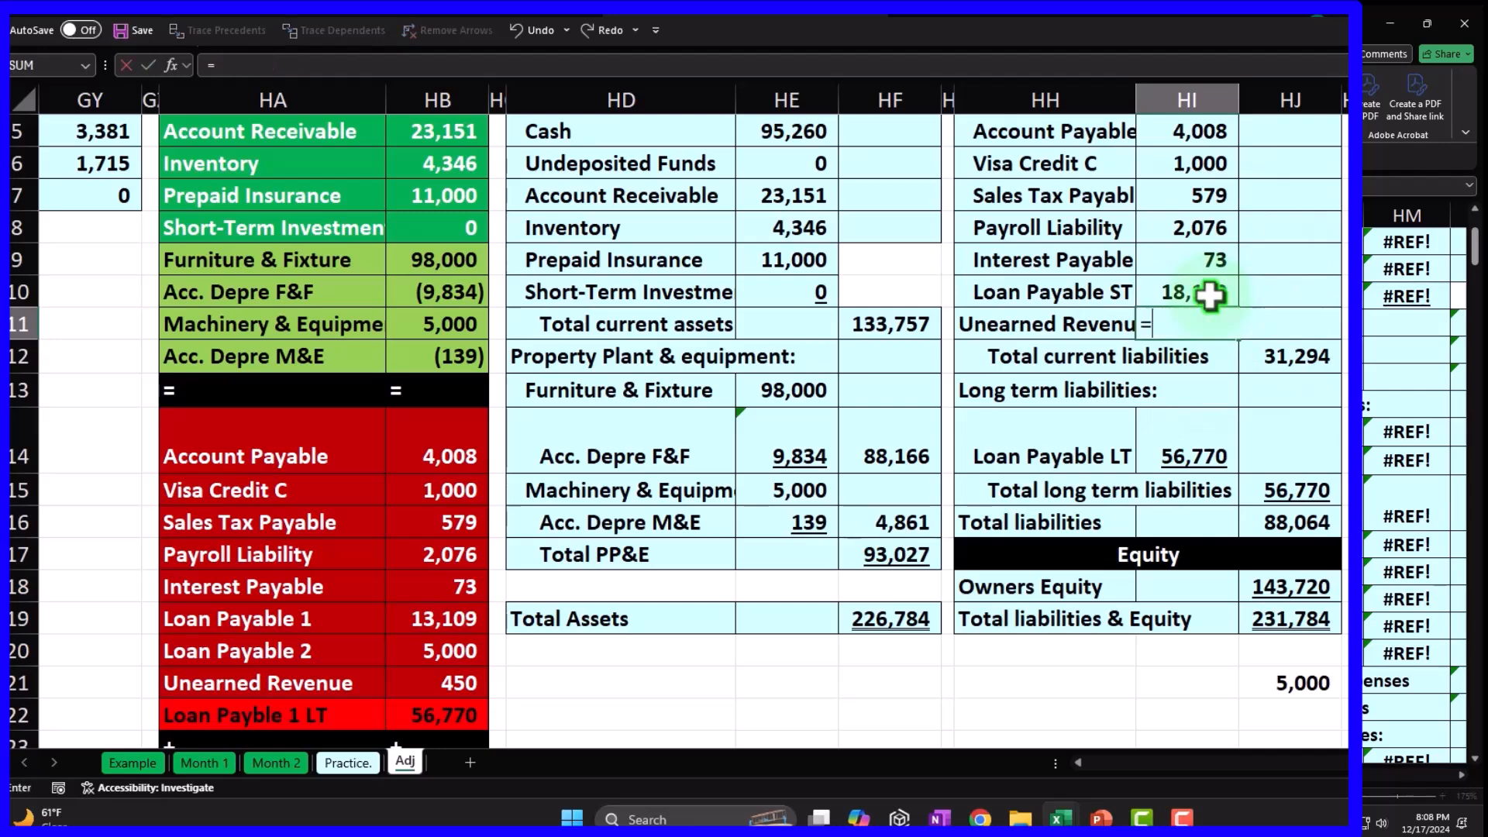
key("Down")
key("Down")
key("Left")
key("Left")
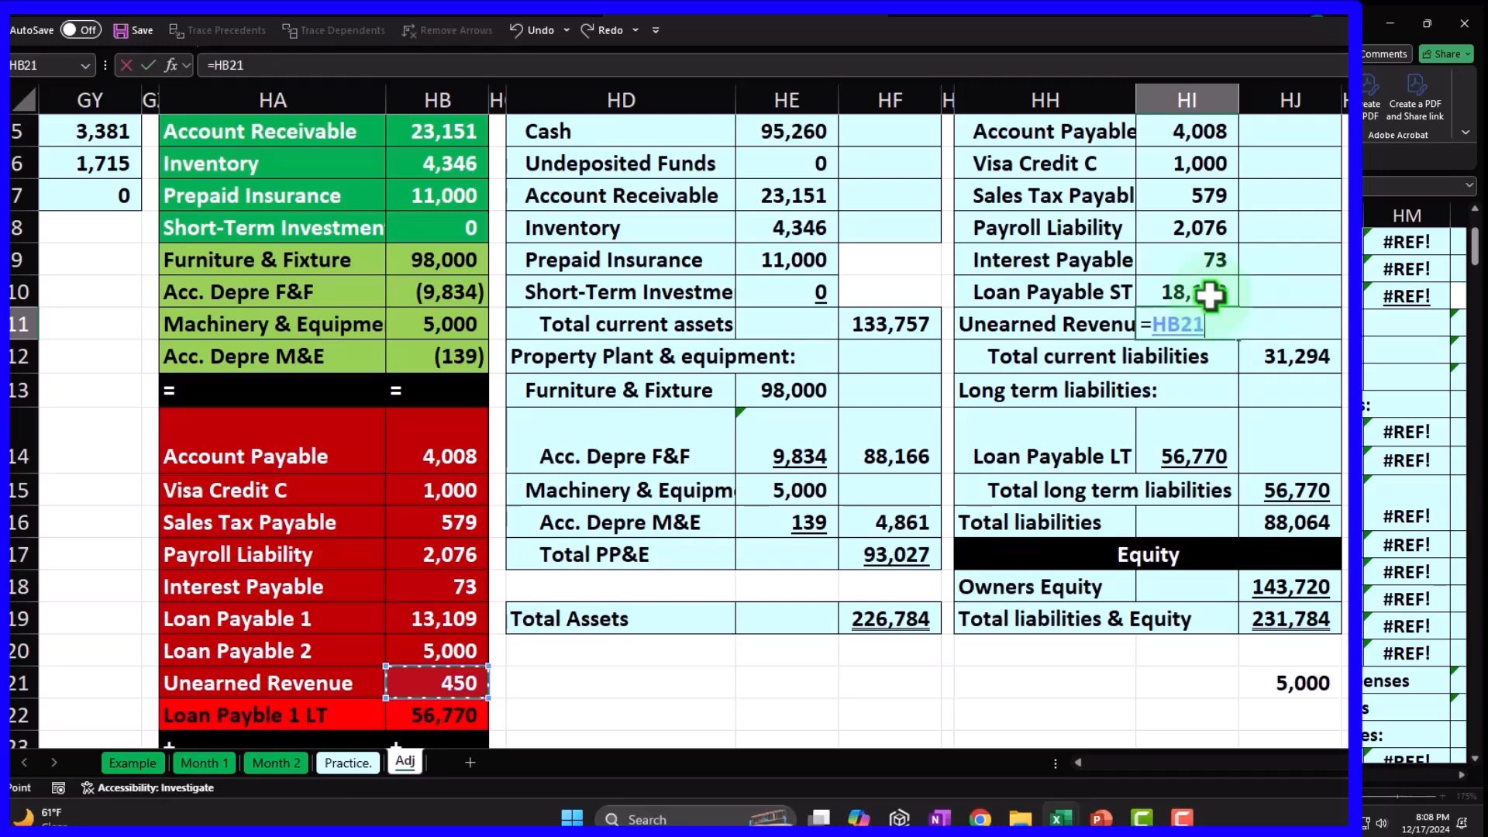
key("Return")
Verify the liability balances and Loan Payable links, then save the workbook.
left_click_drag(439, 457, 420, 670)
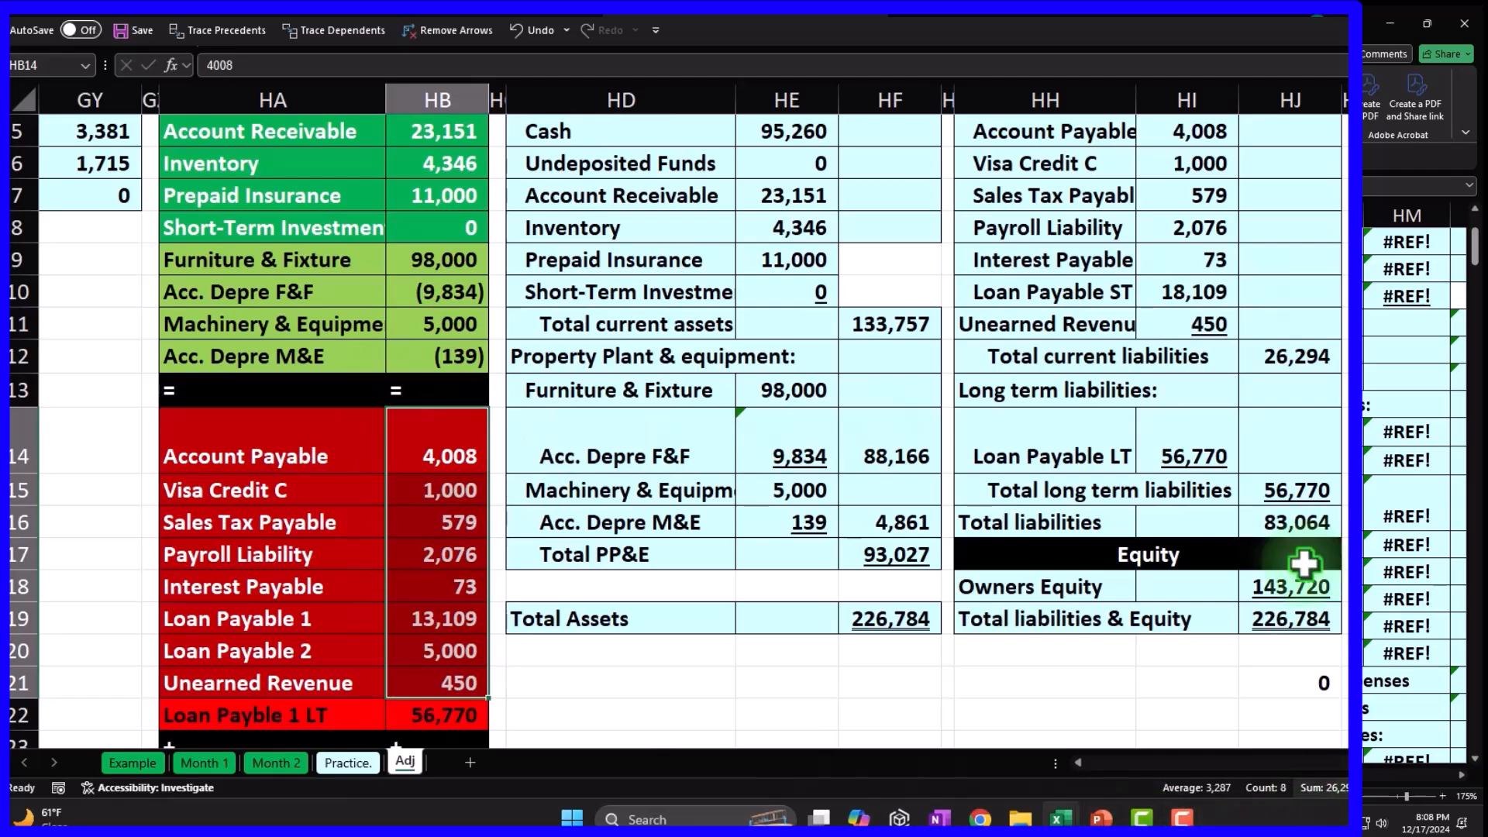
left_click(1217, 450)
scroll(1203, 444, "down", 1)
scroll(1203, 444, "down", 1)
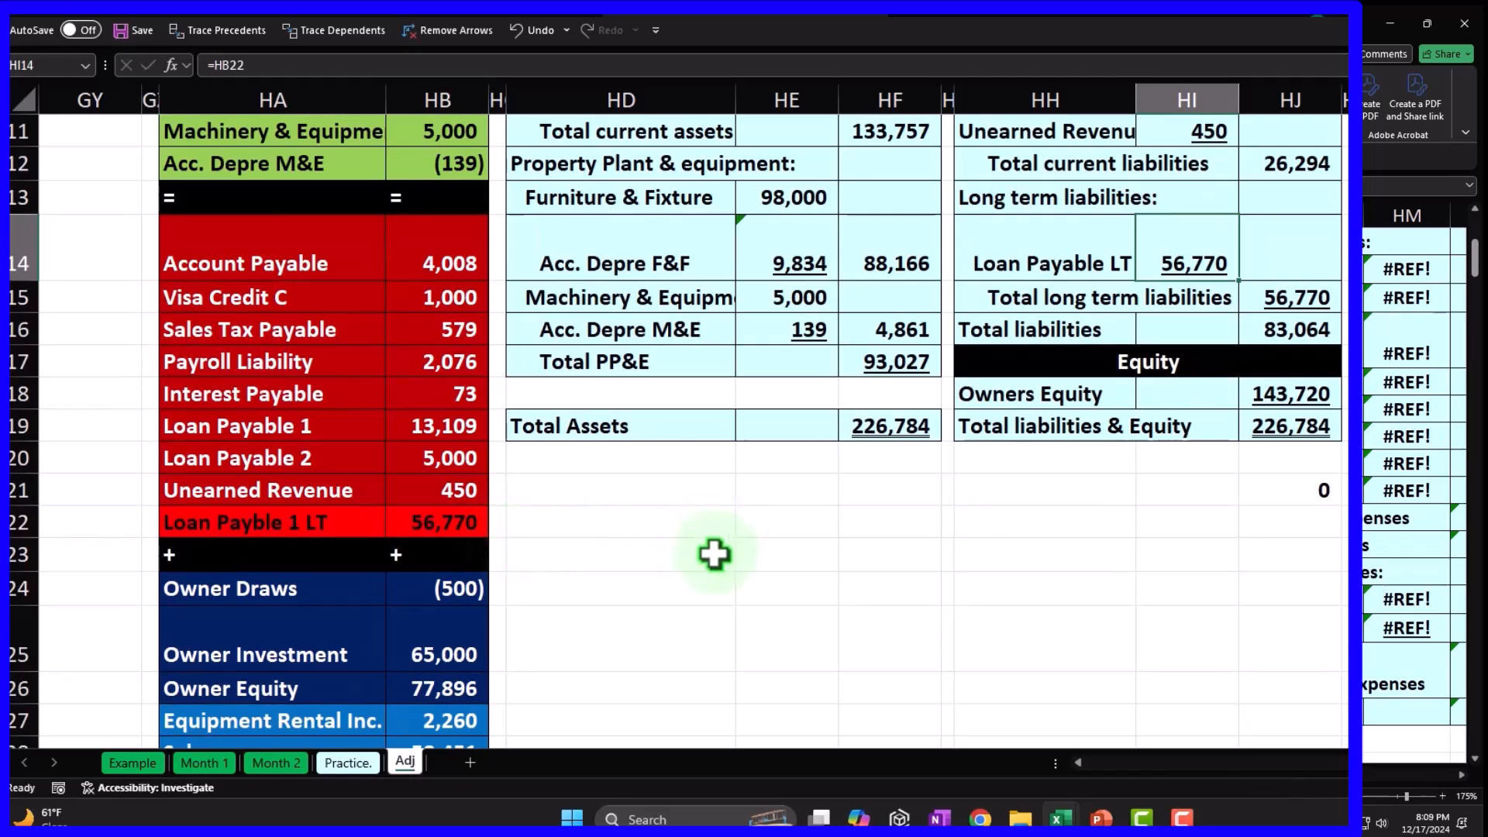
scroll(714, 554, "down", 3)
left_click_drag(452, 306, 431, 727)
scroll(798, 637, "up", 5)
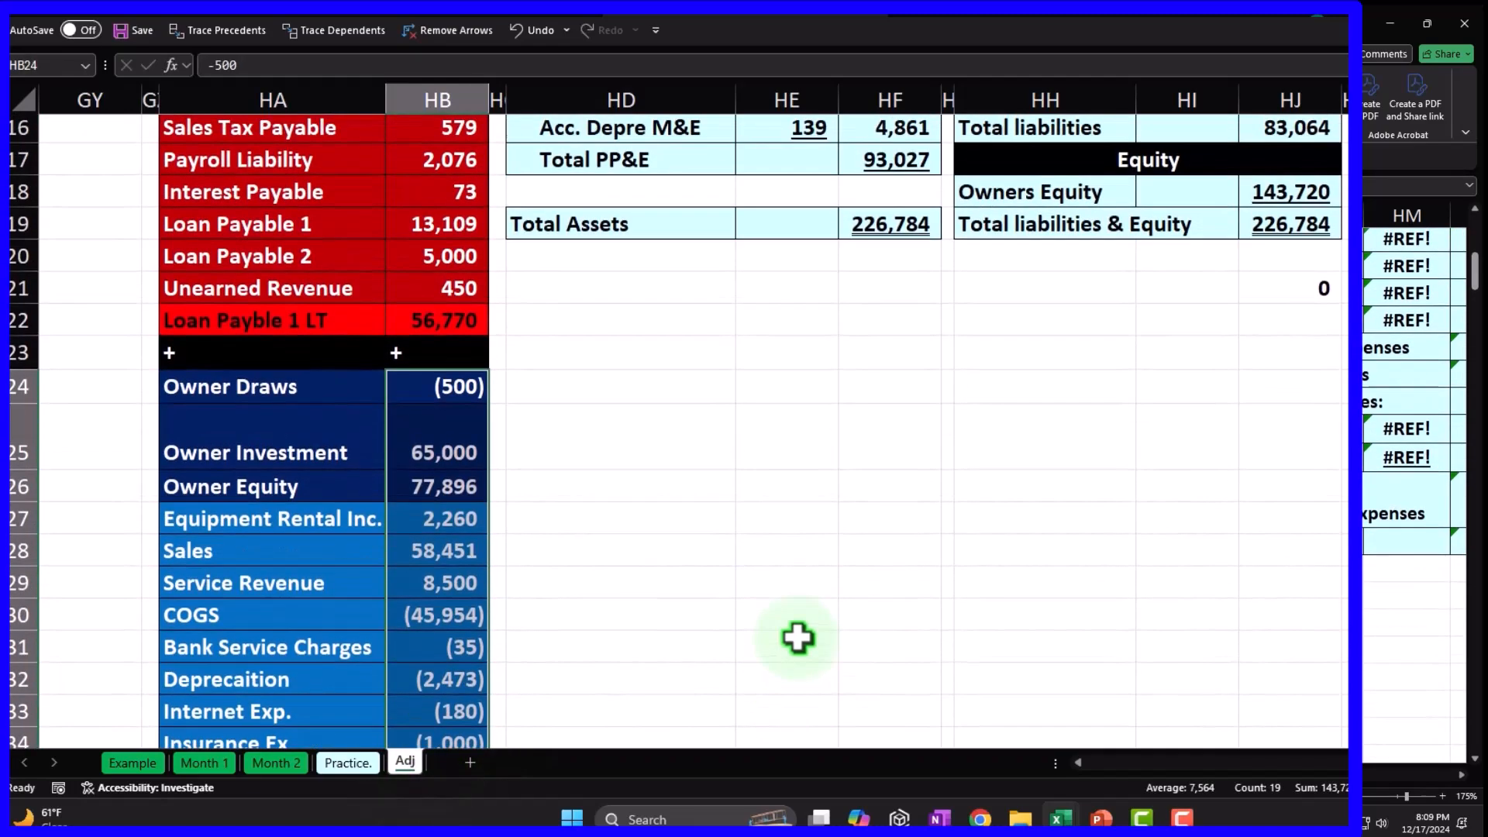
scroll(798, 637, "up", 3)
left_click(997, 482)
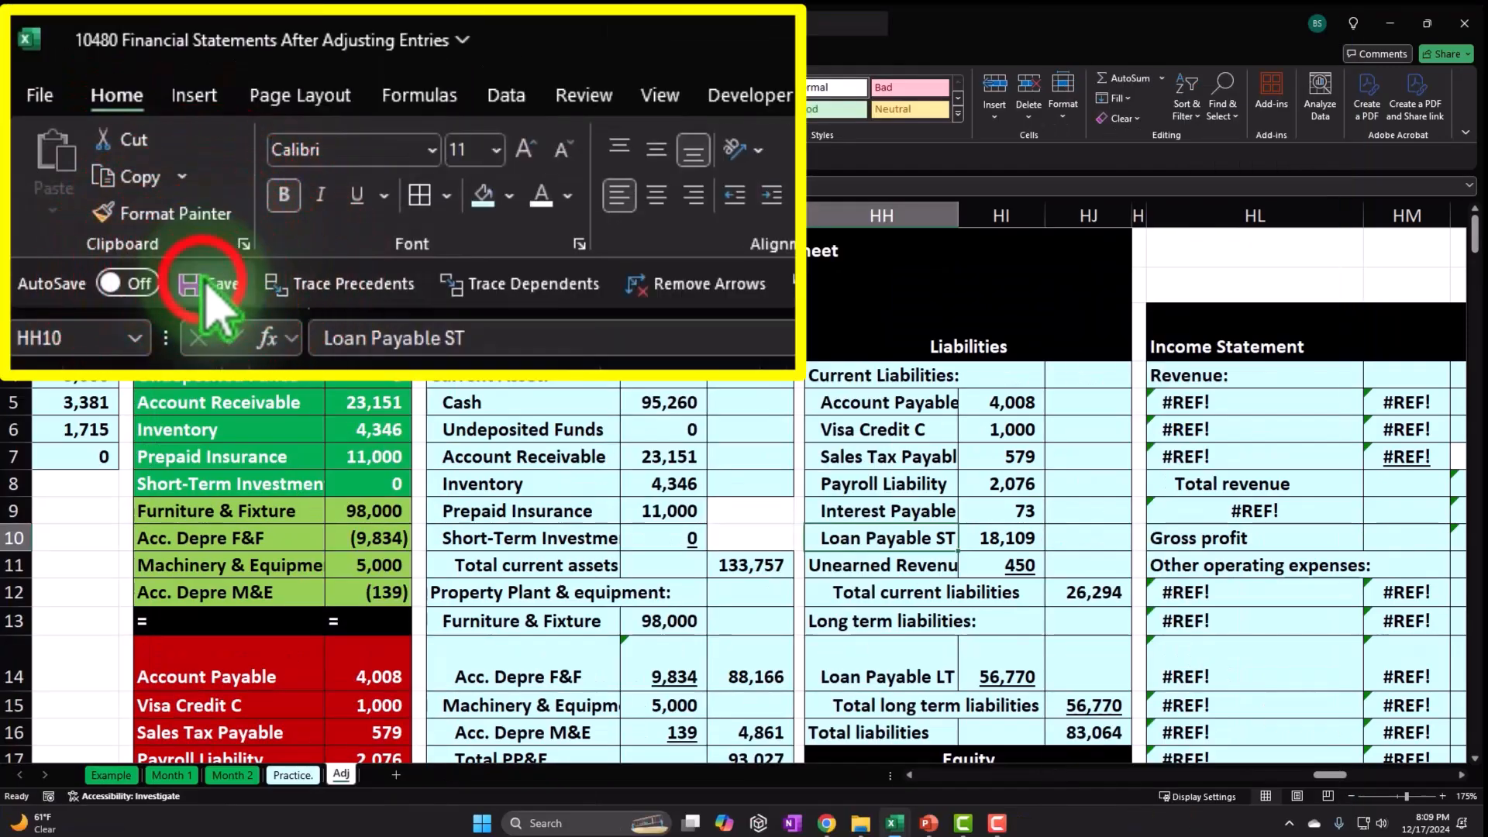
left_click(133, 30)
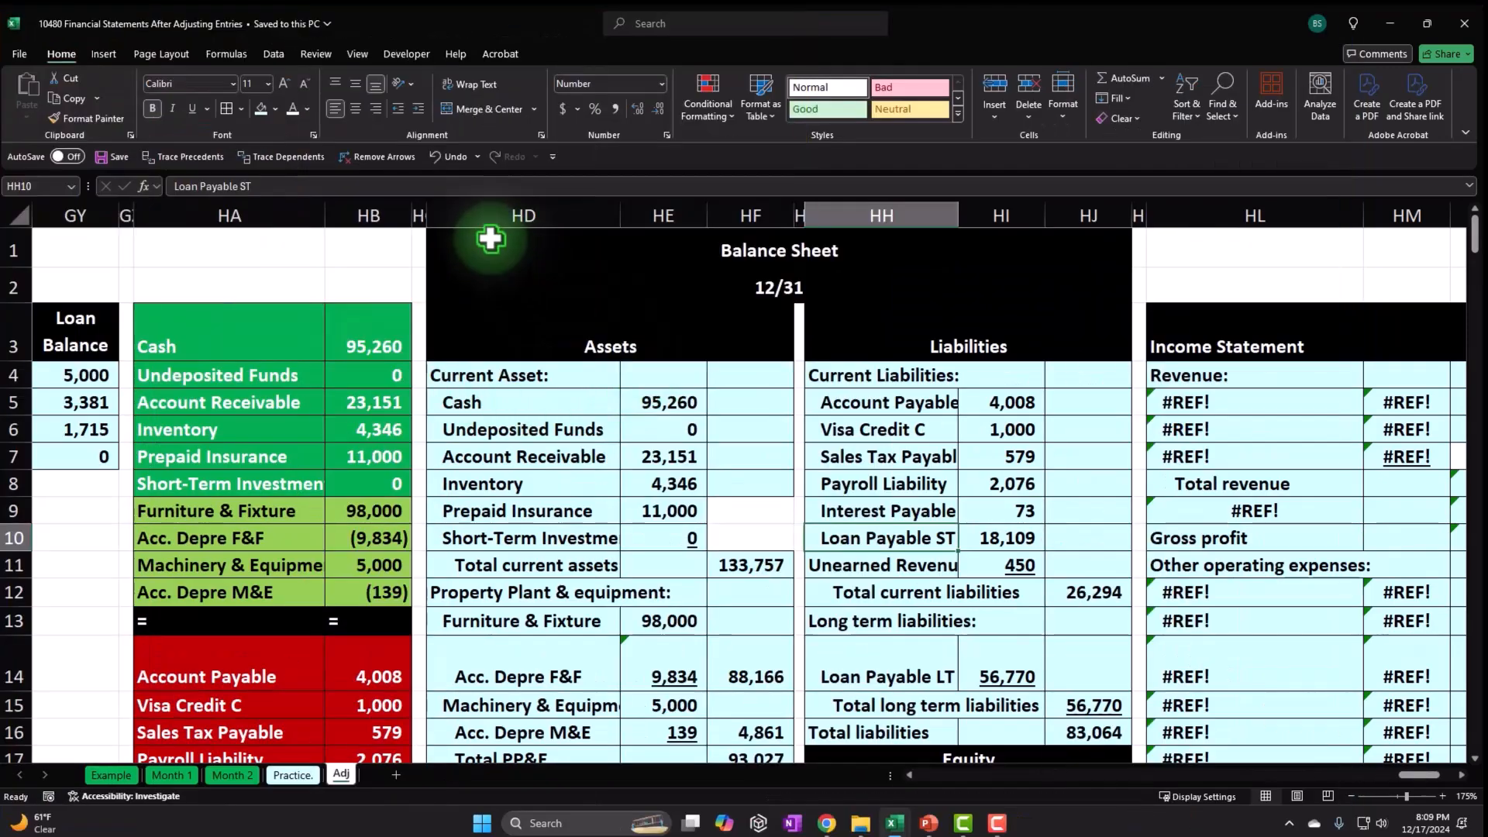
Hide the balance sheet columns.
left_click_drag(475, 214, 1136, 215)
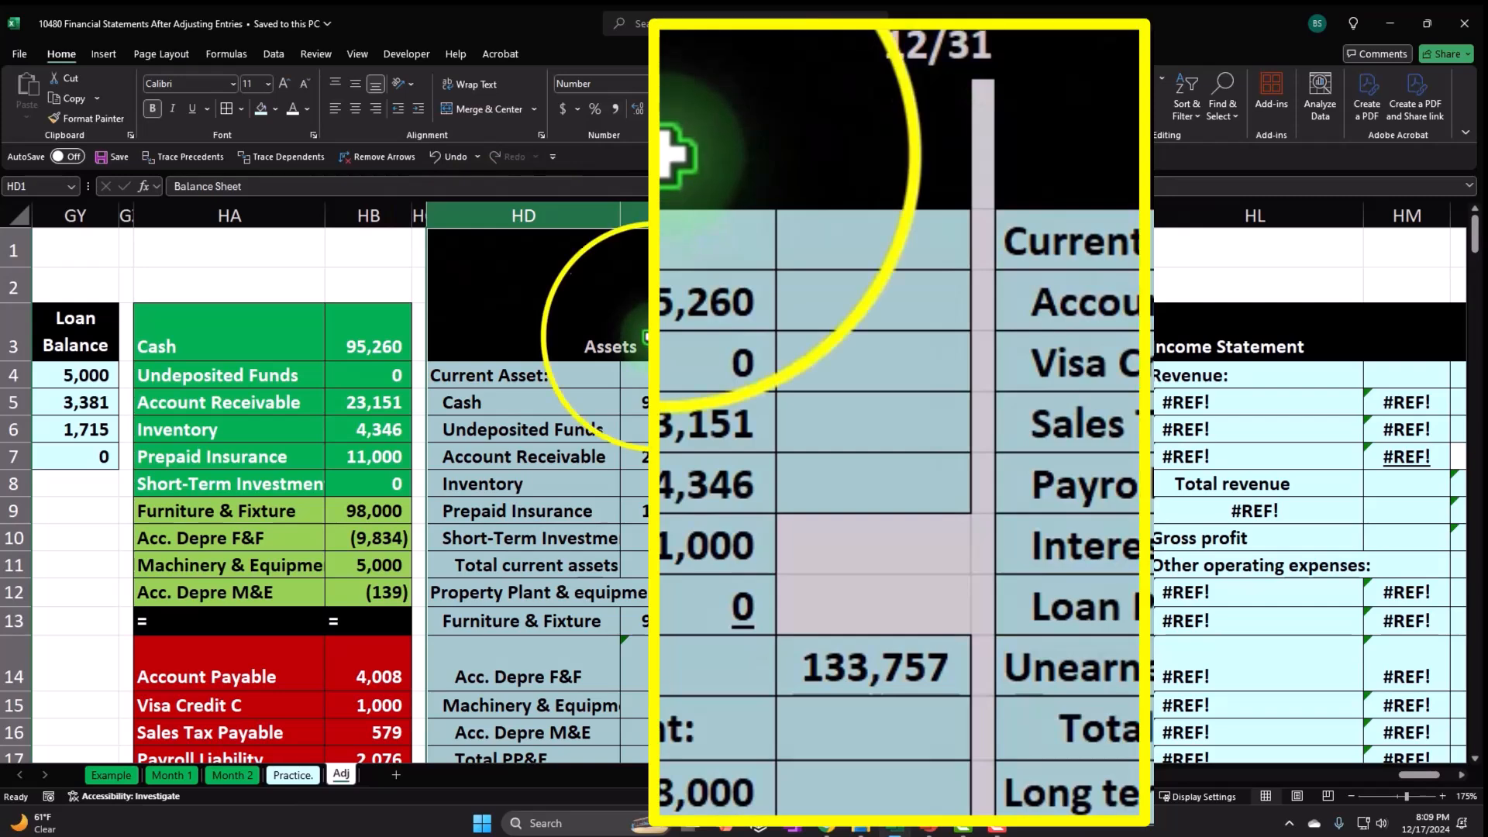
right_click(647, 334)
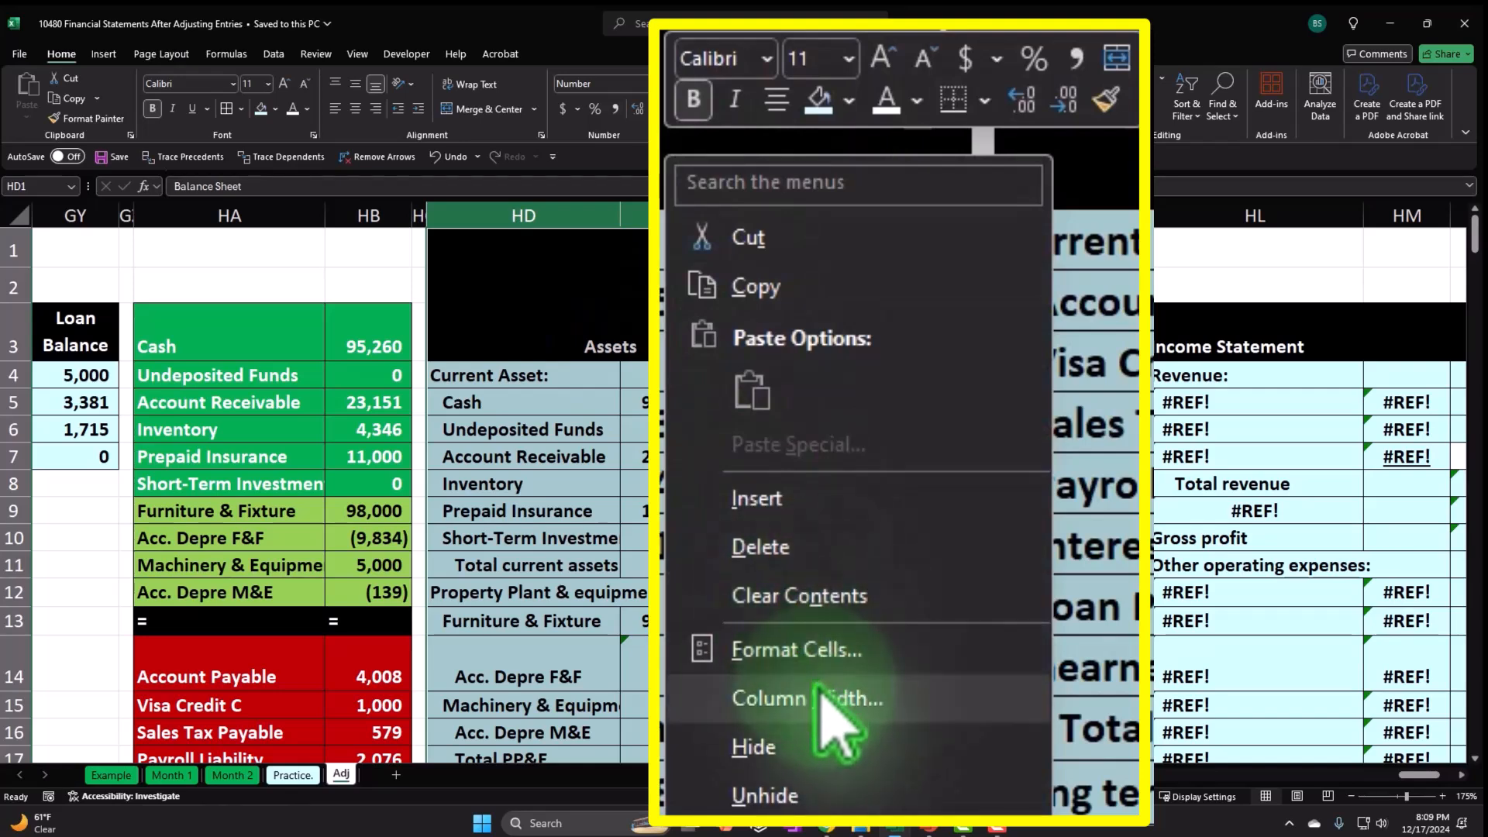
left_click(724, 598)
left_click(608, 548)
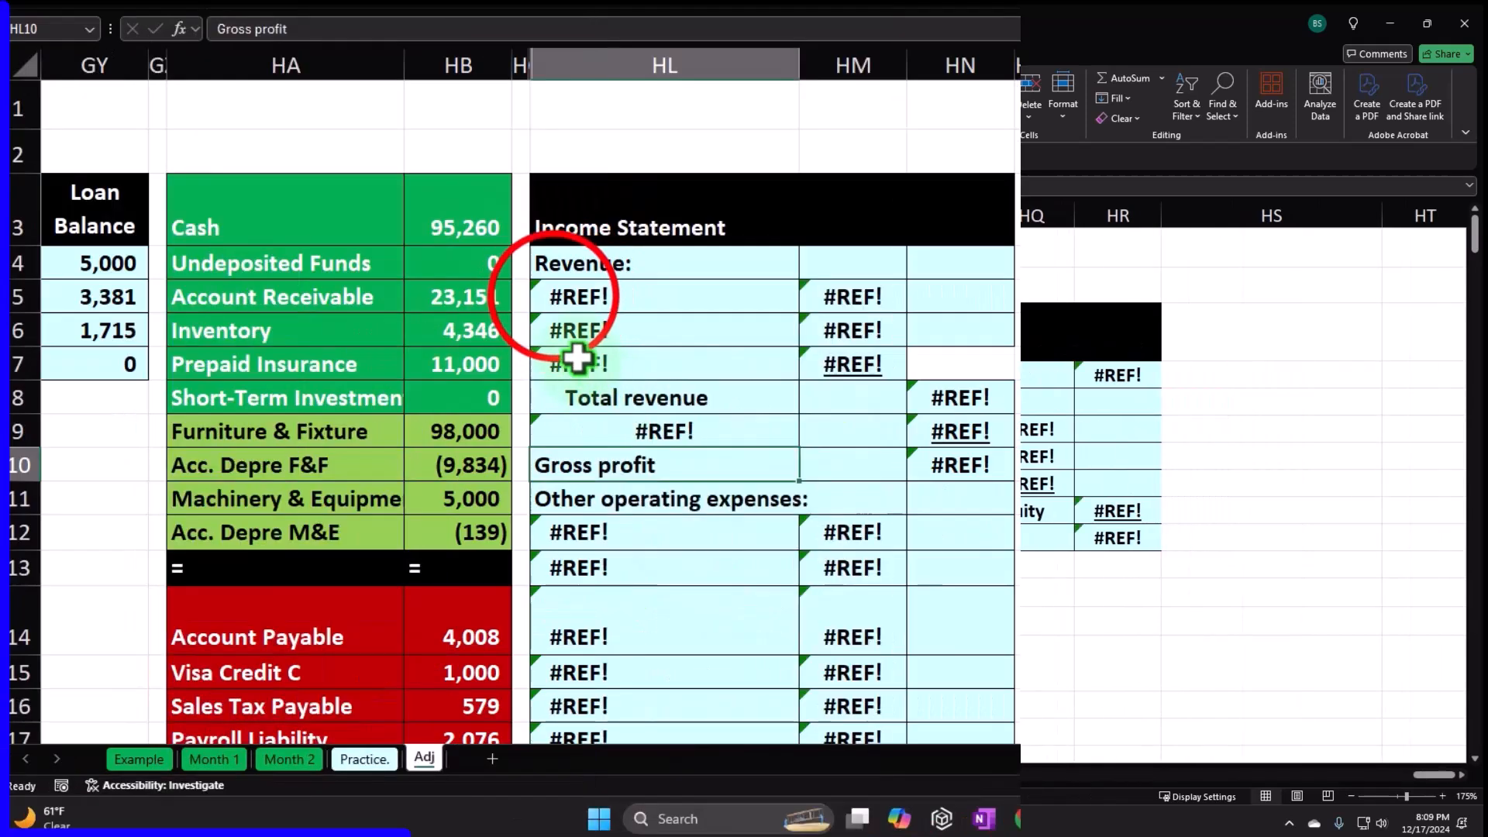
Link the revenue labels HL5:HL7 to the trial balance, starting with Equipment Rental Inc.
left_click(443, 400)
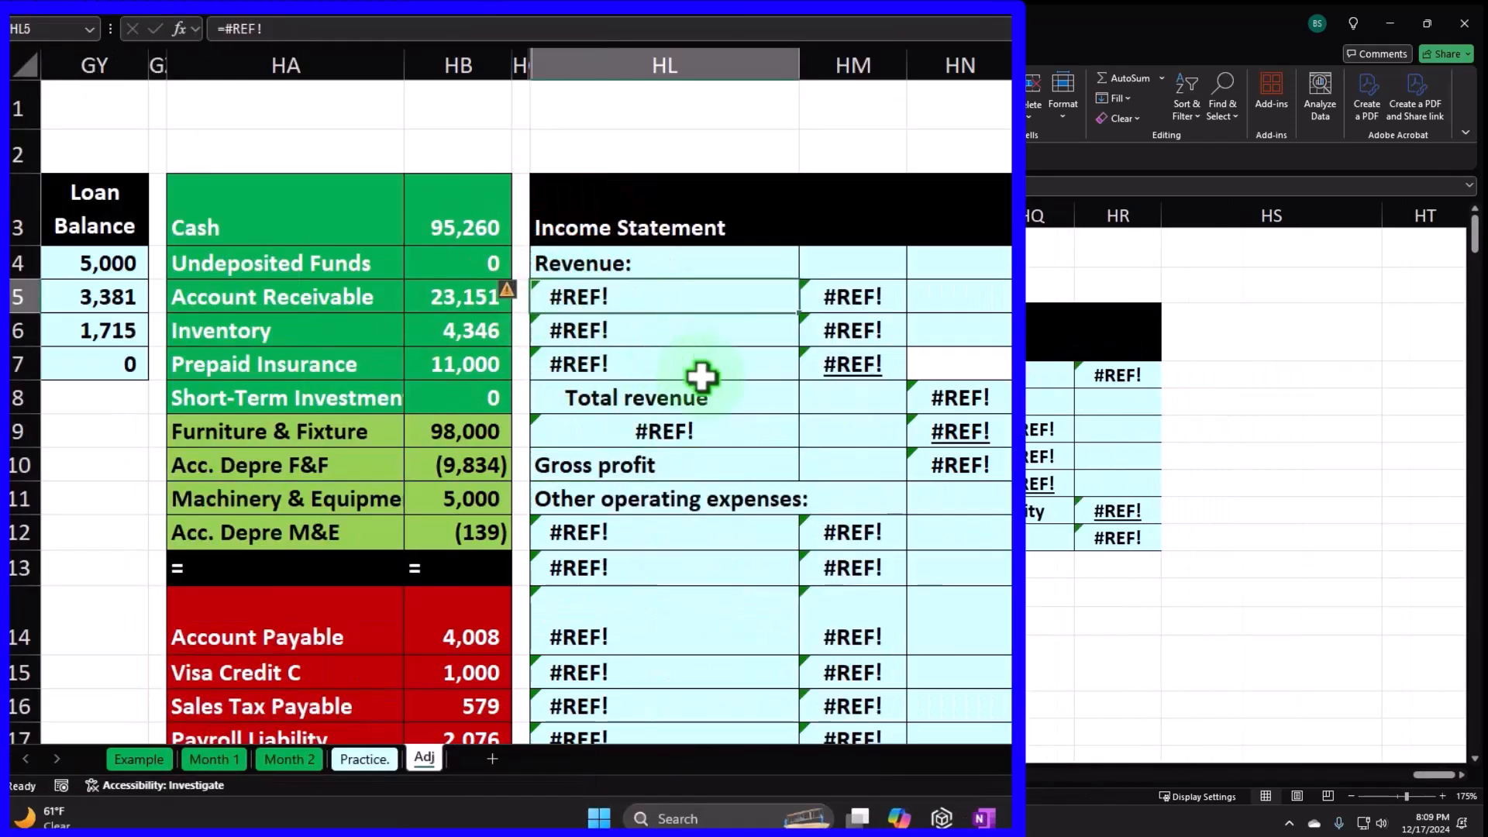
scroll(702, 375, "down", 2)
type("=")
key("Down")
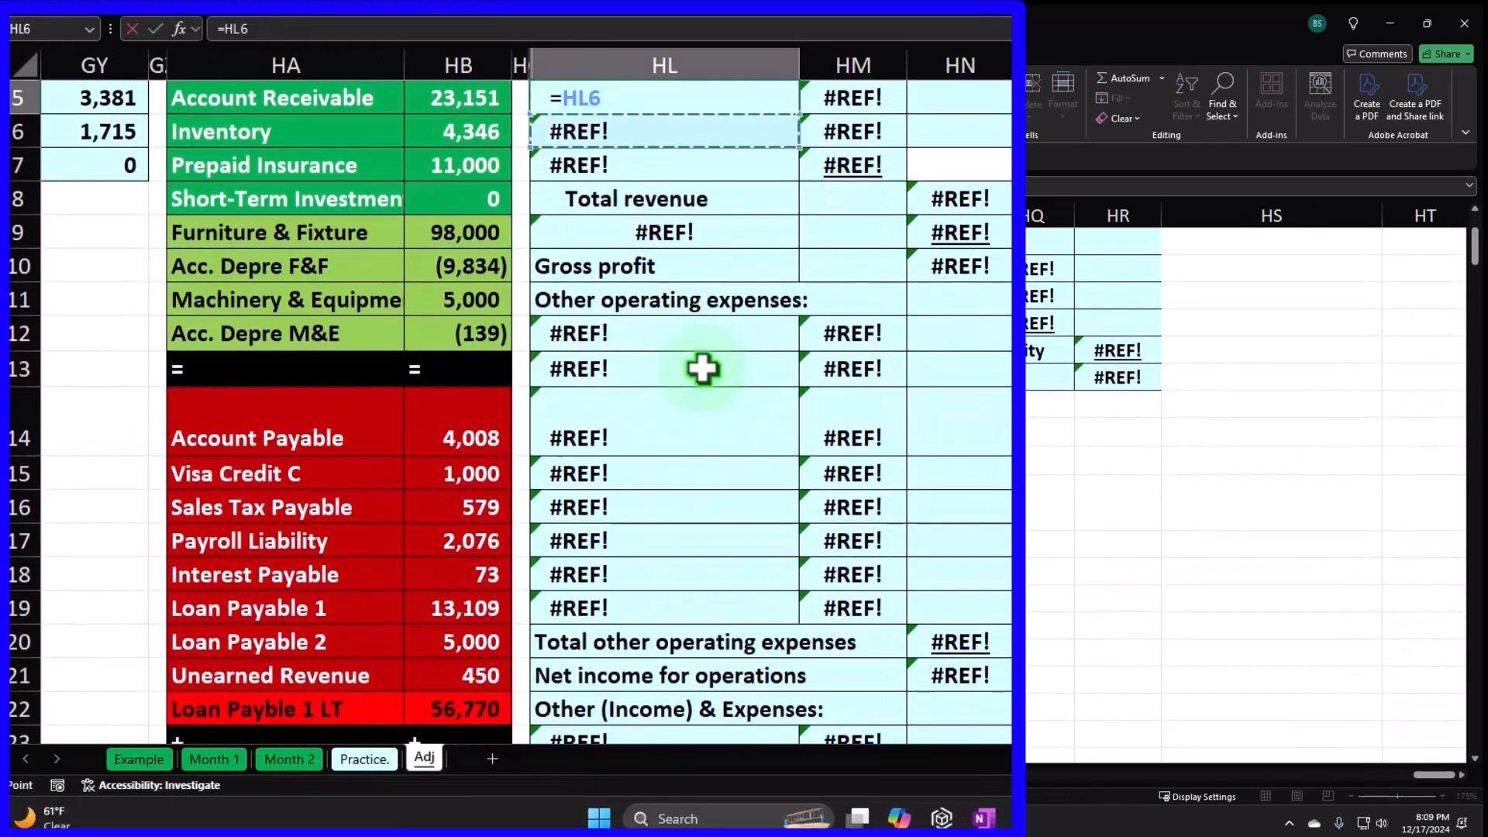
key("Down")
key("Down")
key("Down")
key("Down")
key("Down")
key("Down")
key("Down")
key("Down")
key("Down")
key("Down")
key("Down")
key("Down")
key("Down")
key("Down")
key("Down")
key("Down")
key("Down")
key("Down")
key("Down")
key("Down")
key("Left")
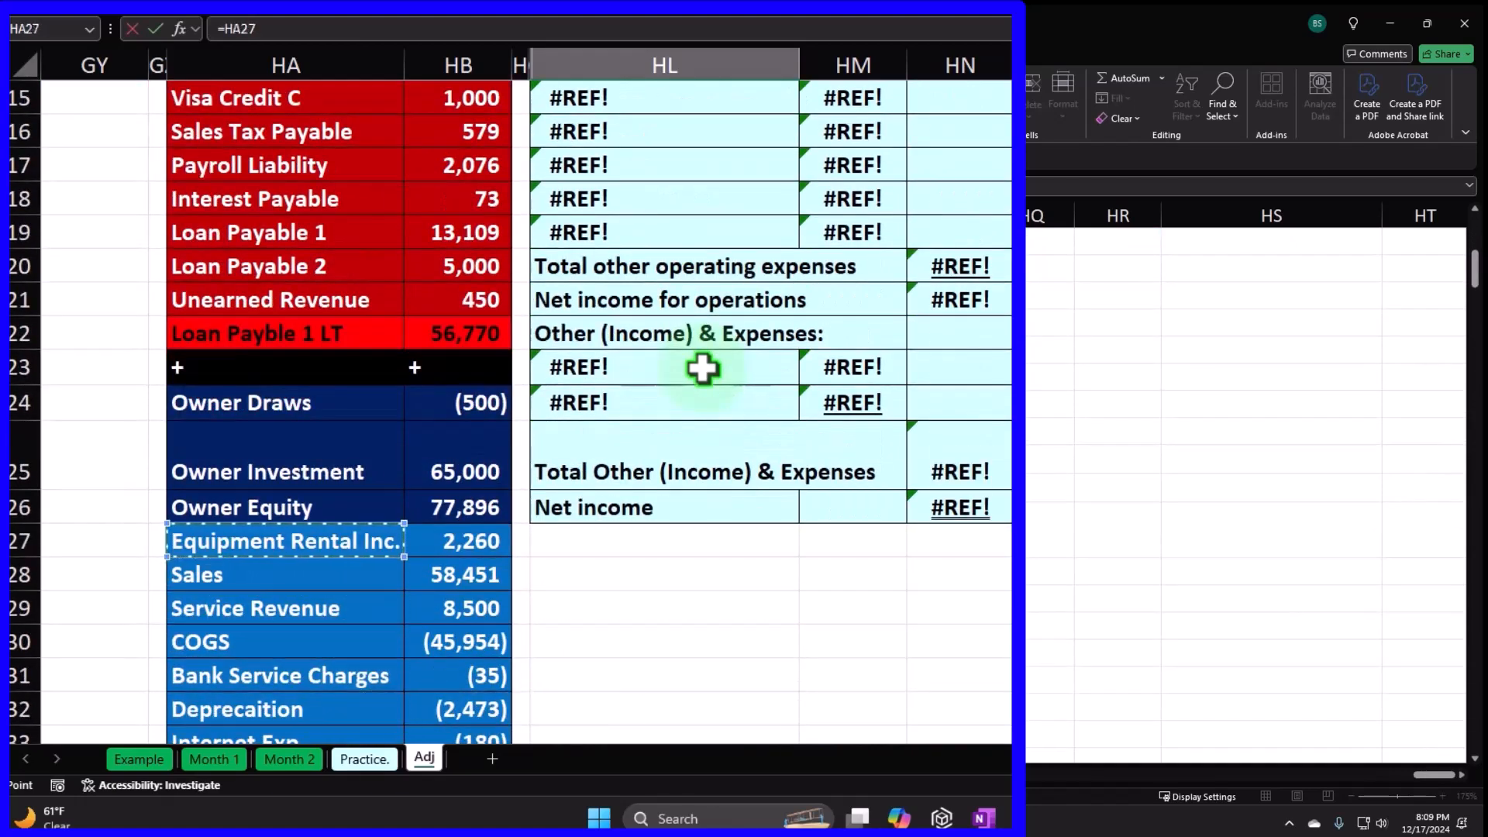
key("Return")
scroll(737, 266, "up", 2)
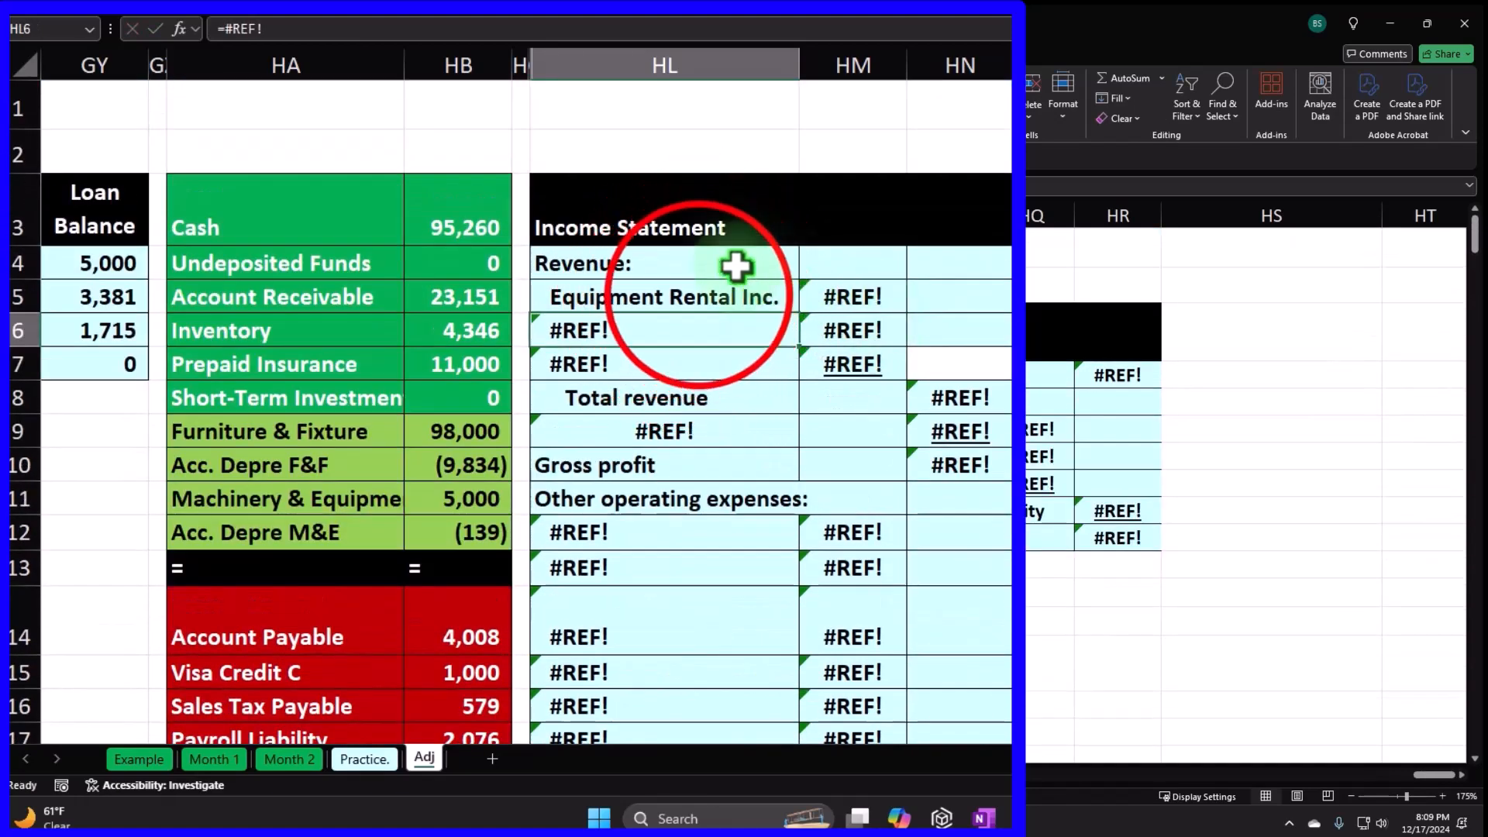
left_click(698, 295)
left_click_drag(798, 311, 796, 380)
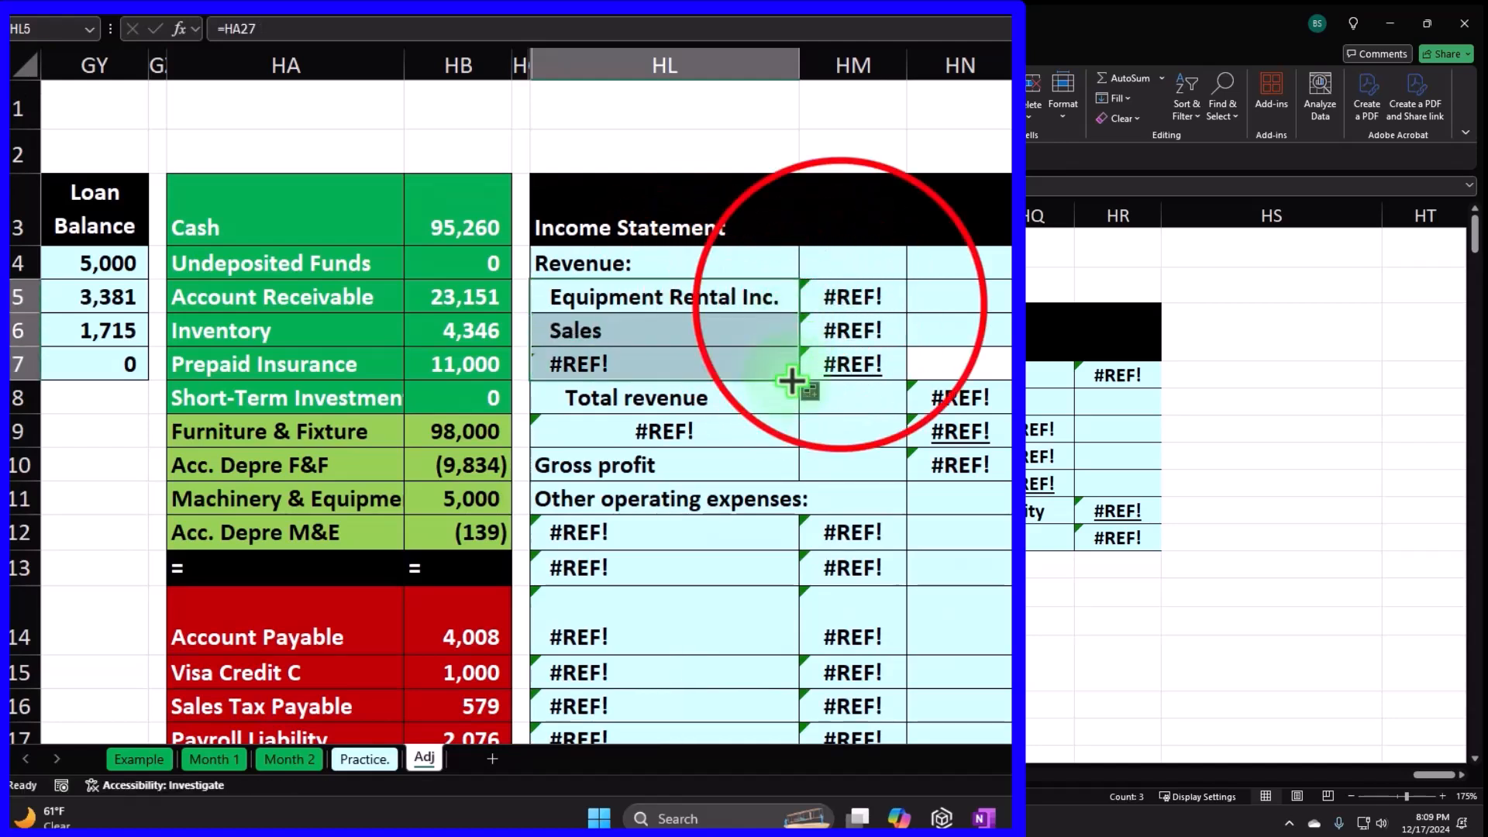
left_click(841, 300)
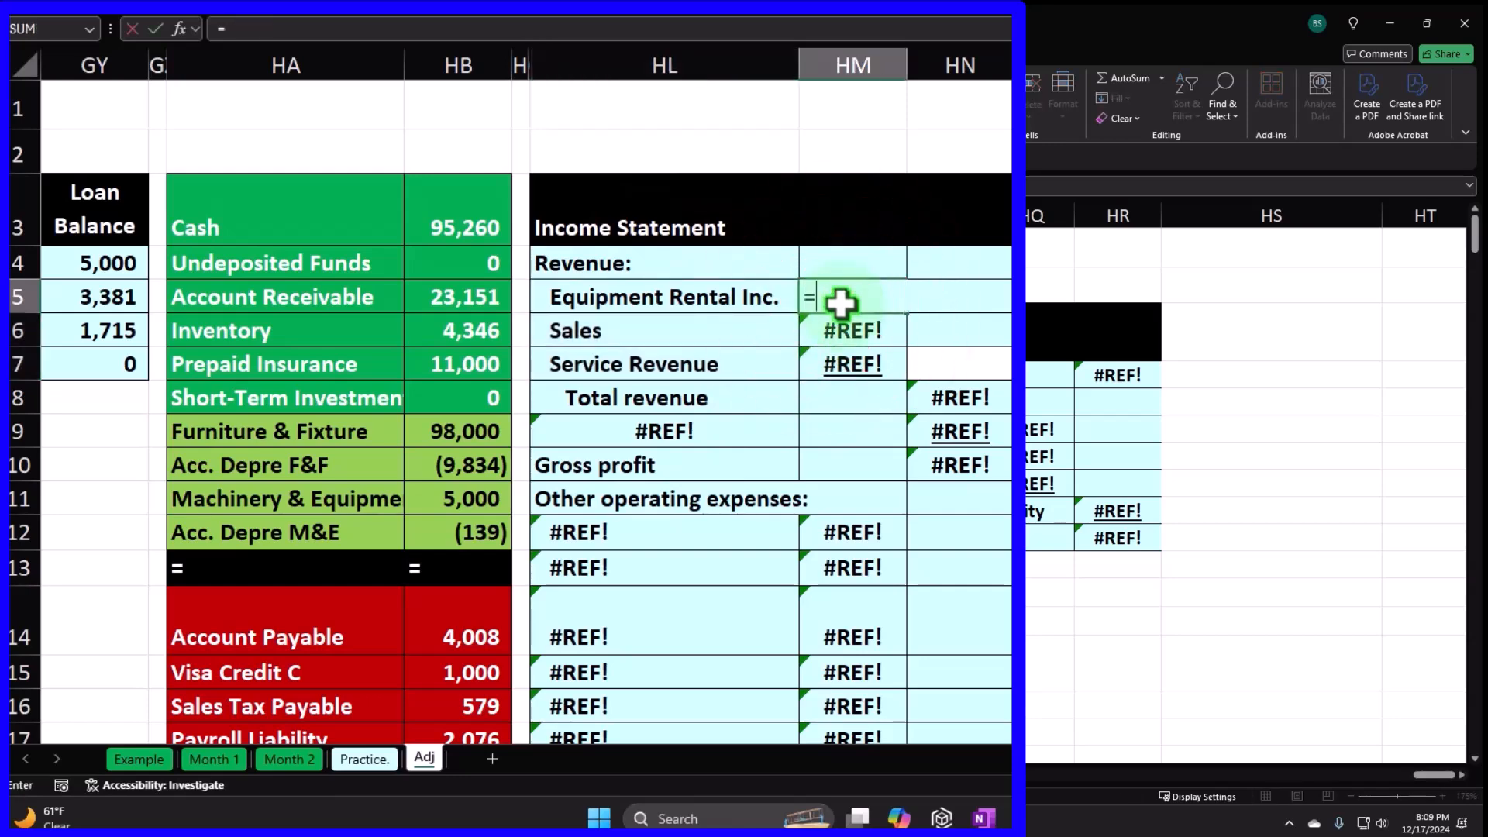
Link the revenue amounts with =HB27 filled to HM7: 2,260, 58,451 and 8,500.
key("Down")
key("Down")
key("Down")
key("Down")
key("Down")
key("Down")
key("Down")
key("Down")
key("Down")
key("Down")
key("Down")
key("Down")
key("Down")
key("Down")
key("Down")
key("Down")
key("Down")
key("Down")
key("Down")
key("Down")
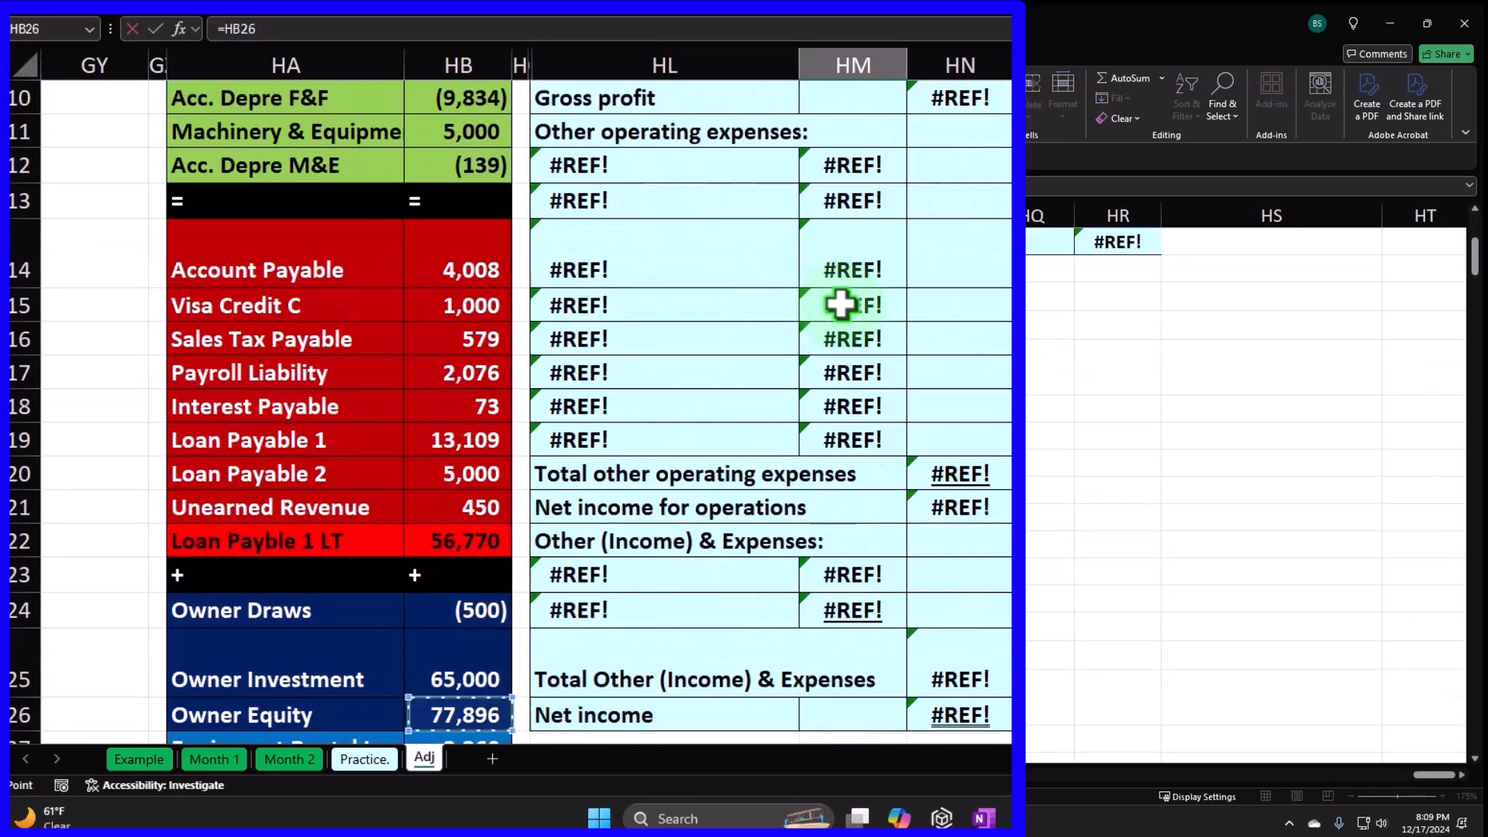
key("Left")
key("Left")
key("Left")
key("Up")
key("Up")
key("Up")
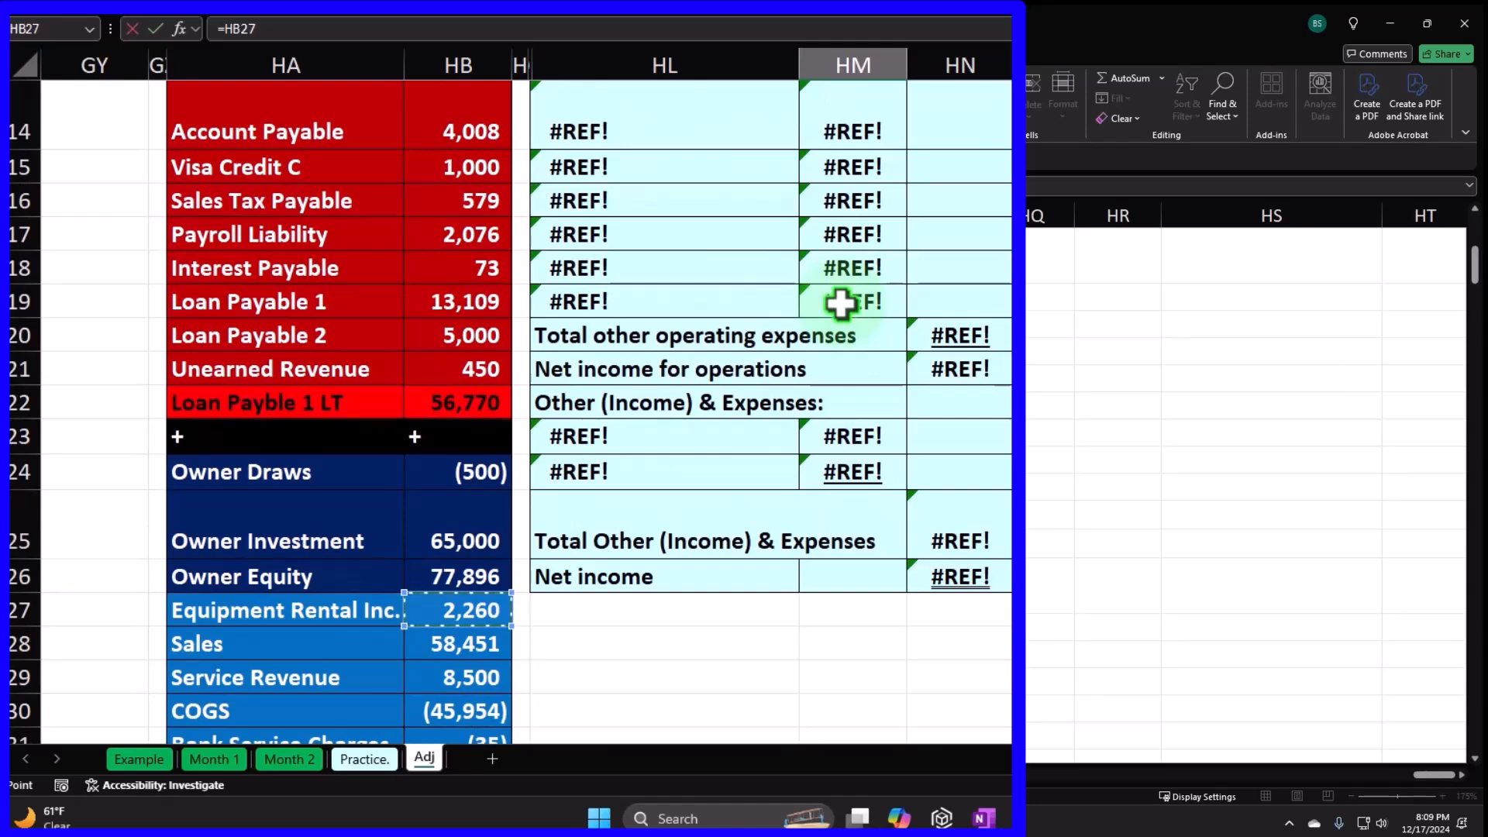
key("ctrl+Return")
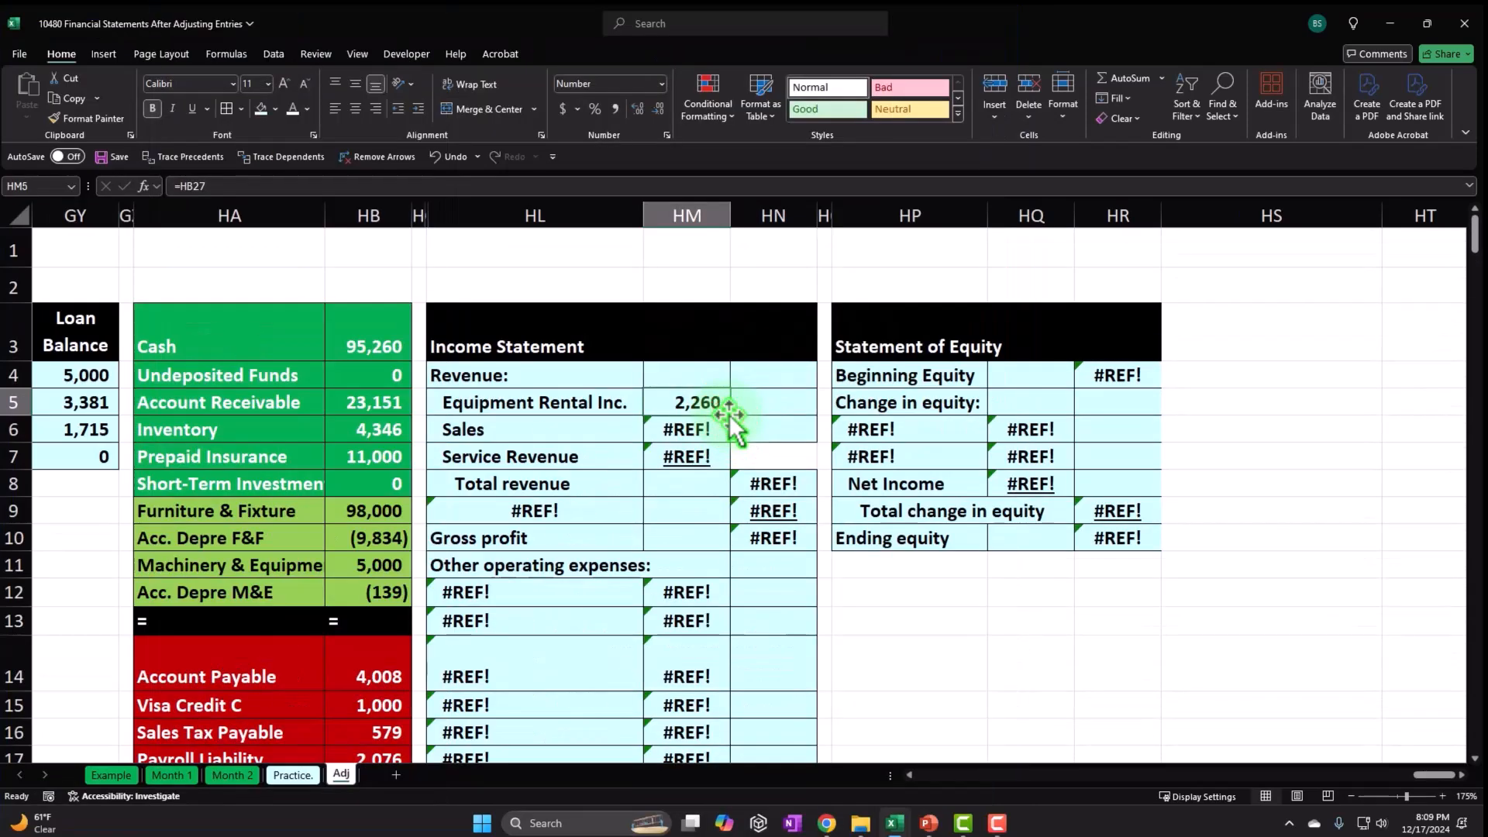
left_click_drag(729, 417, 729, 462)
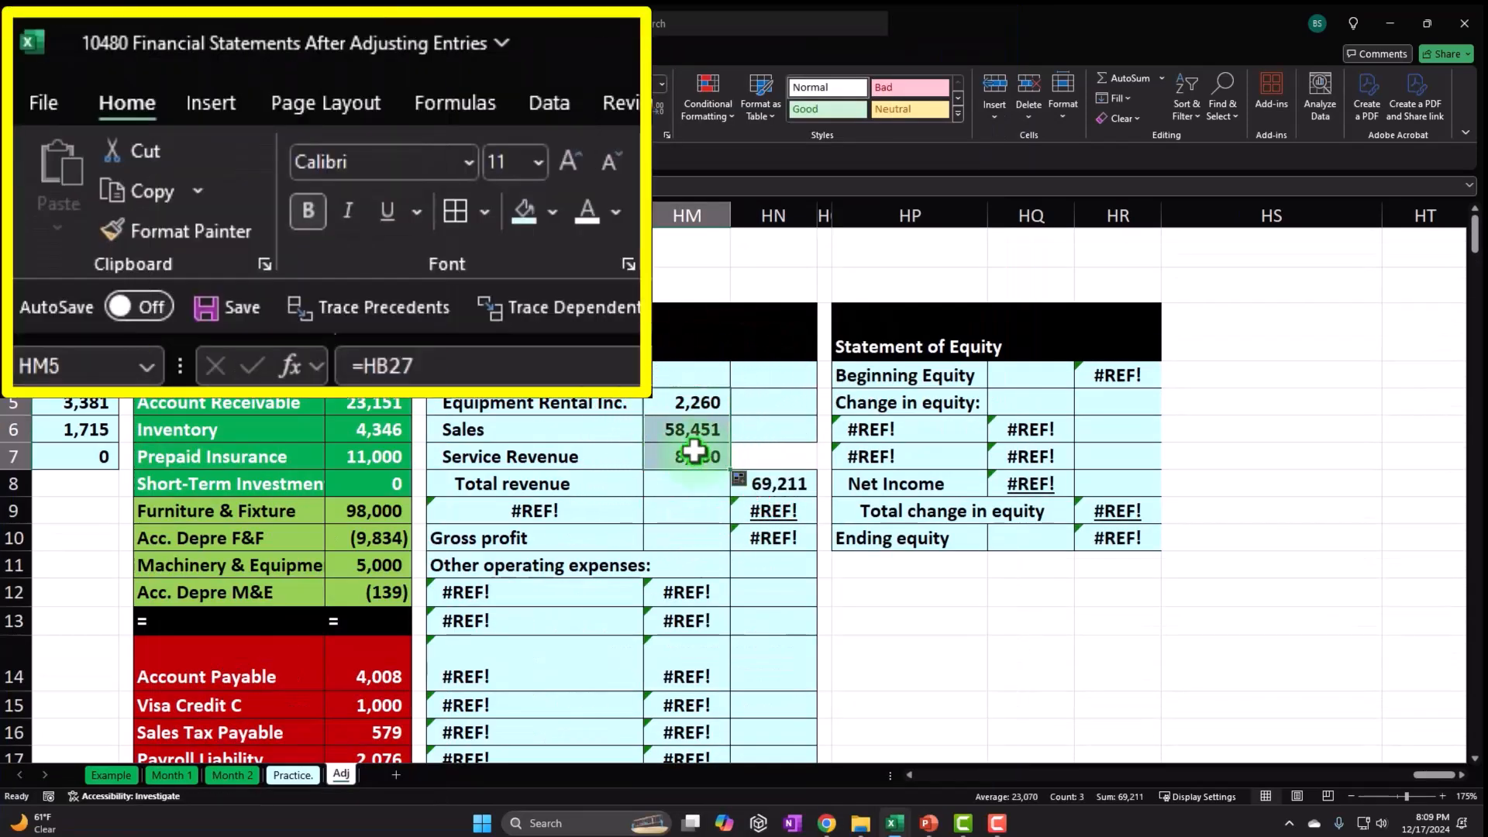
Underline the Service Revenue amount 8,500 and link the COGS label via =HA30.
left_click(694, 453)
left_click(388, 210)
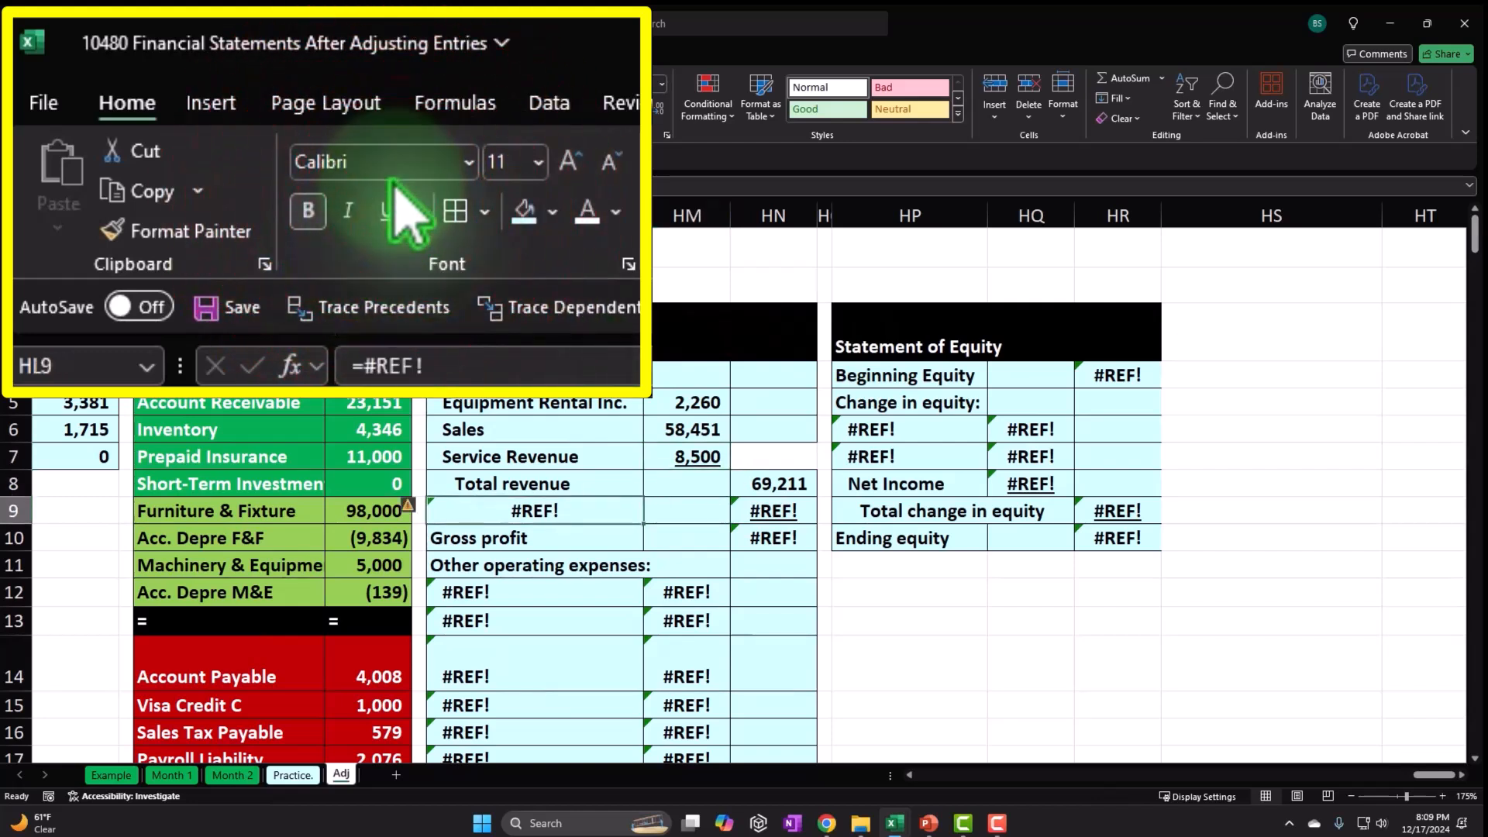
type("=")
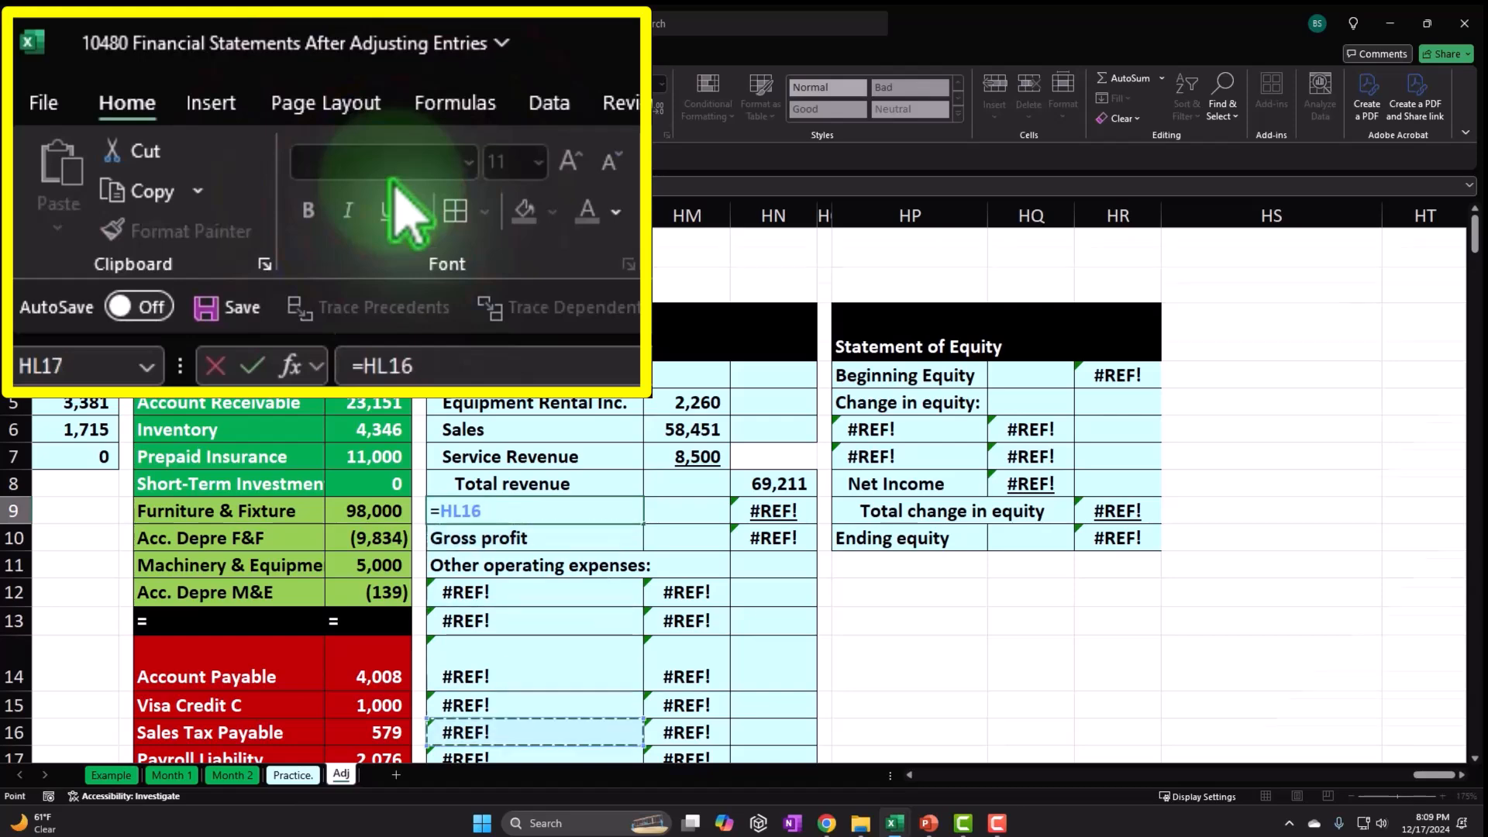
key("Down")
key("Down")
key("Down")
key("Down")
key("Down")
key("Down")
key("Down")
key("Down")
key("Down")
key("Down")
key("Down")
key("Down")
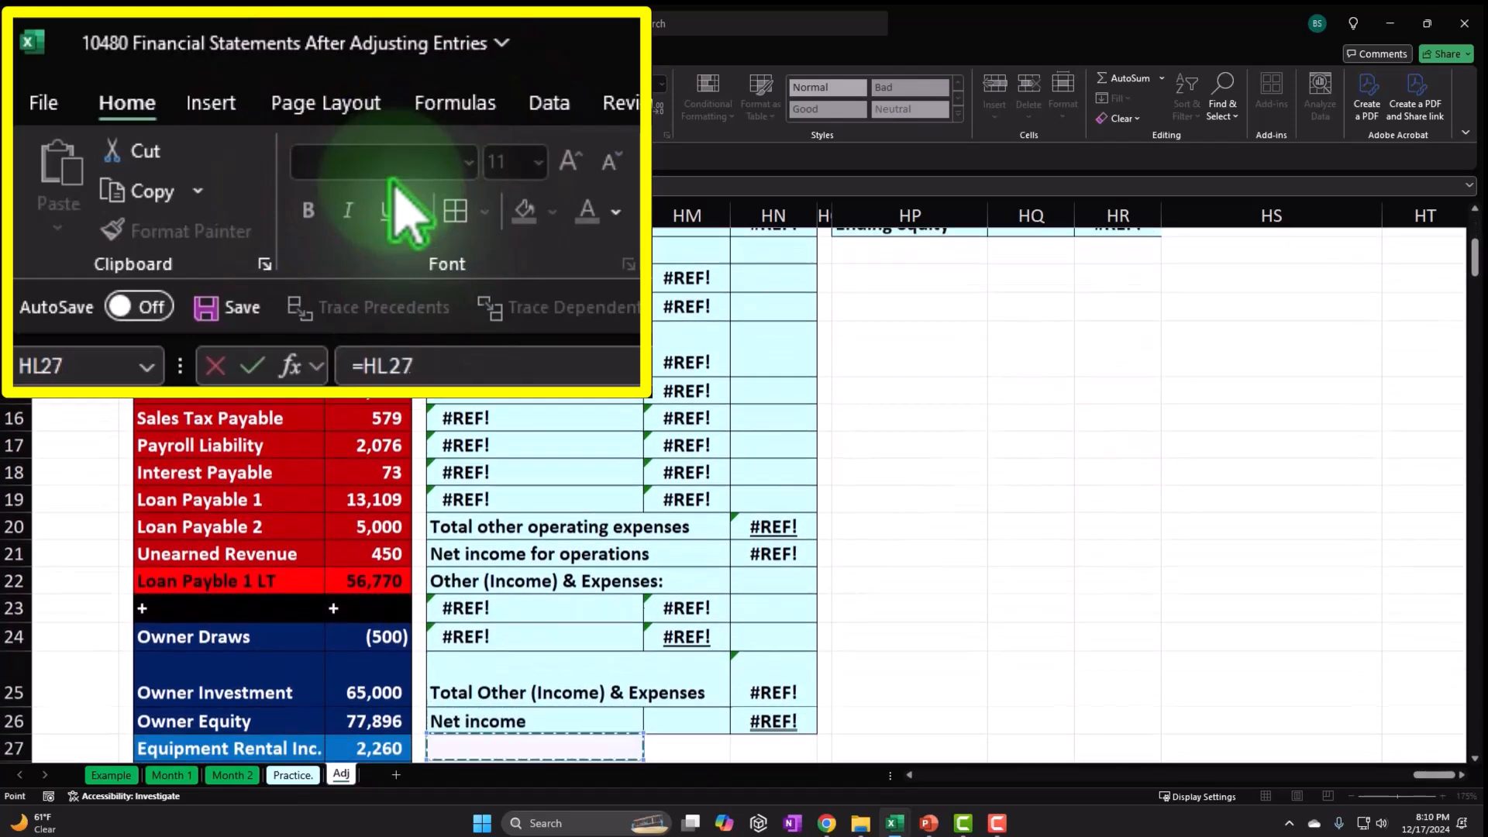
key("Down")
key("Down")
key("Down")
key("Down")
key("Down")
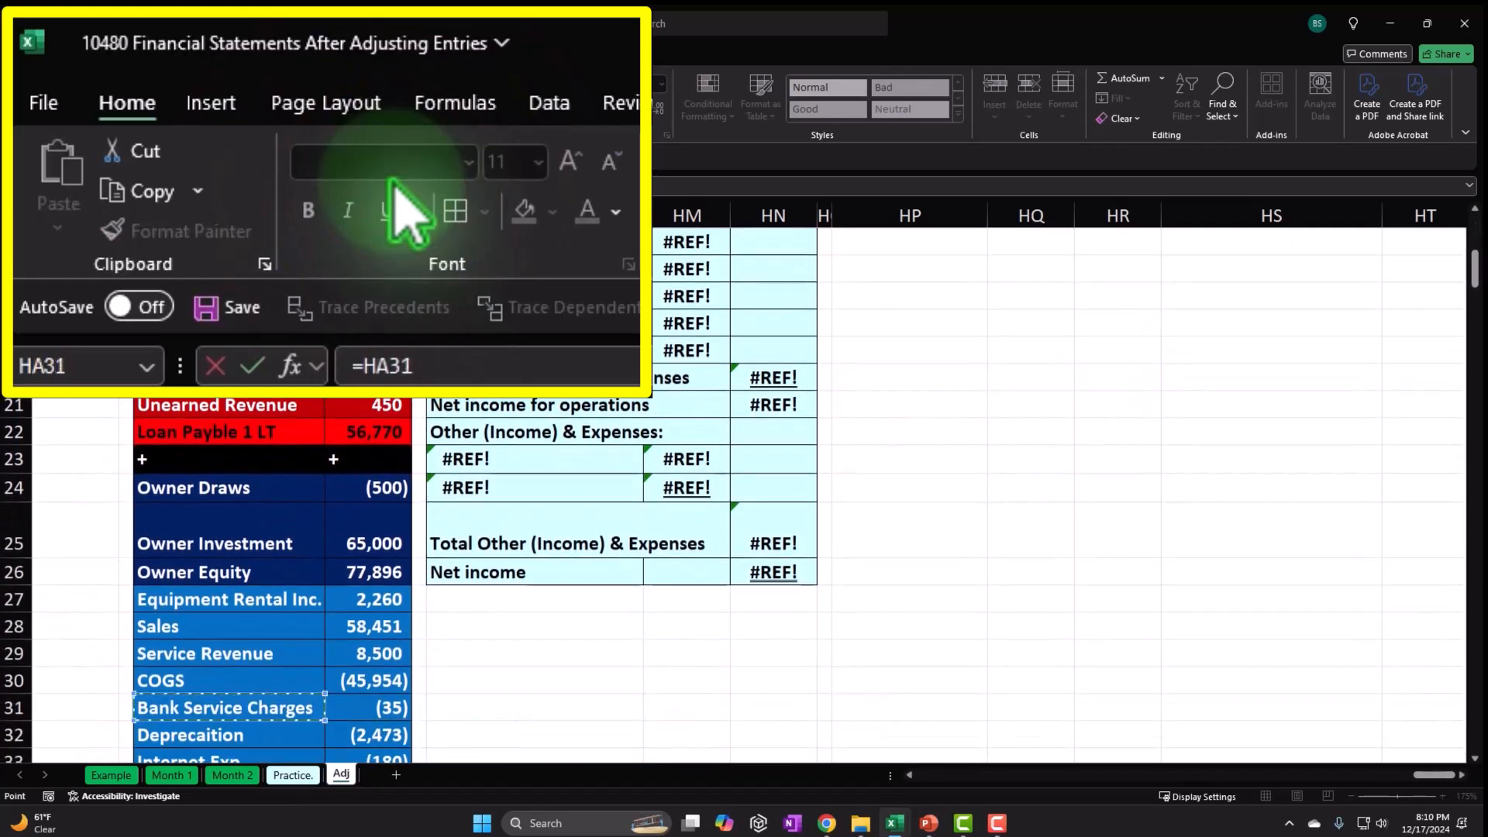
key("Return")
Link the COGS amount as =-HB30 so it shows 45,954.
key("Up")
key("Up")
key("Up")
key("Up")
key("Up")
key("Up")
key("Up")
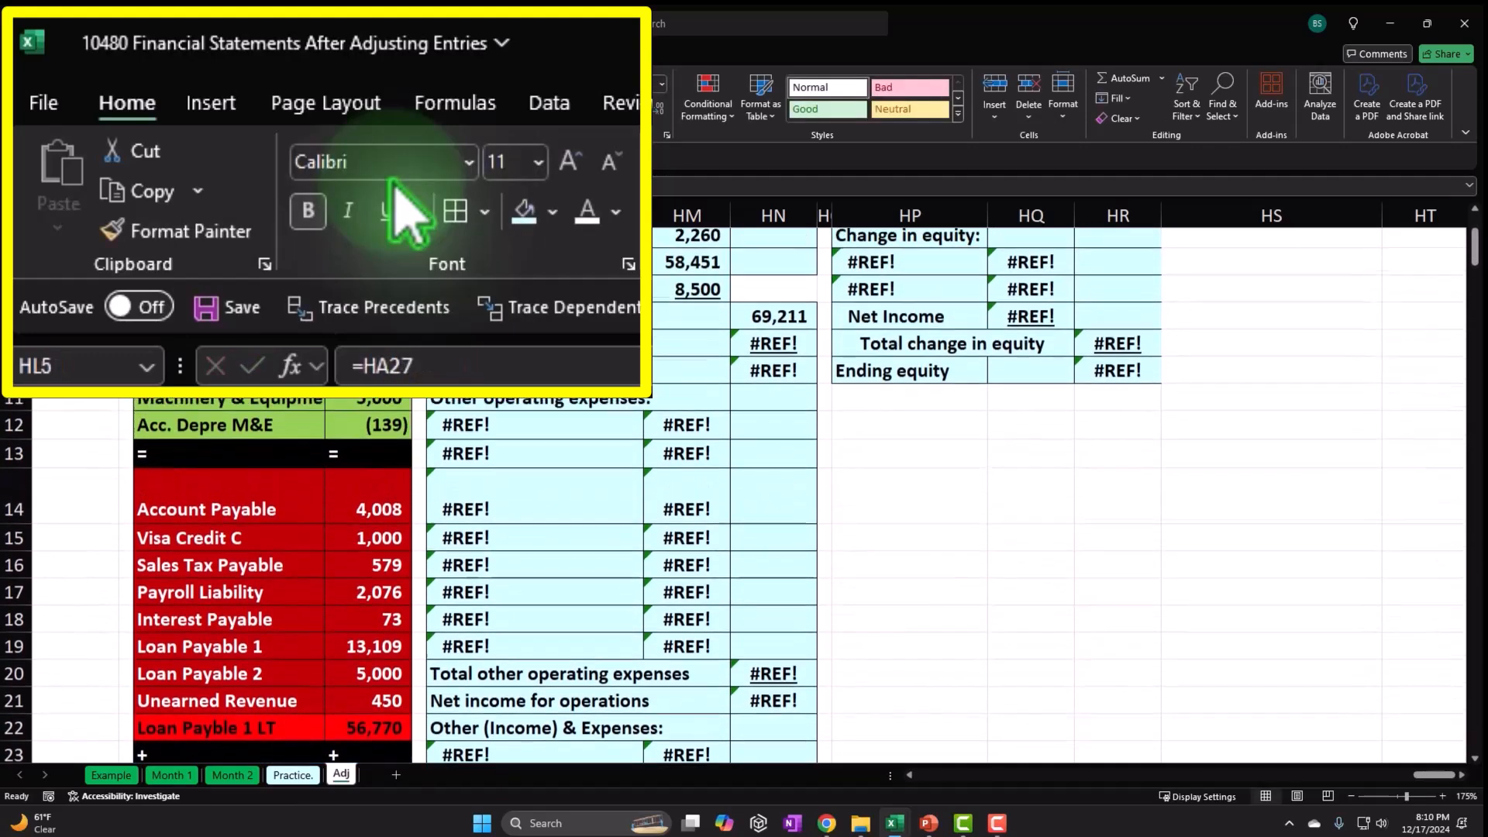
key("Down")
key("Down")
key("Down")
key("Down")
key("Right")
key("Right")
key("Down")
key("Down")
key("Down")
key("Down")
key("Down")
key("Down")
key("Down")
key("Down")
key("Down")
key("Down")
key("Down")
key("Down")
key("Down")
key("Down")
key("Down")
key("Down")
key("Down")
key("Down")
key("Down")
key("Down")
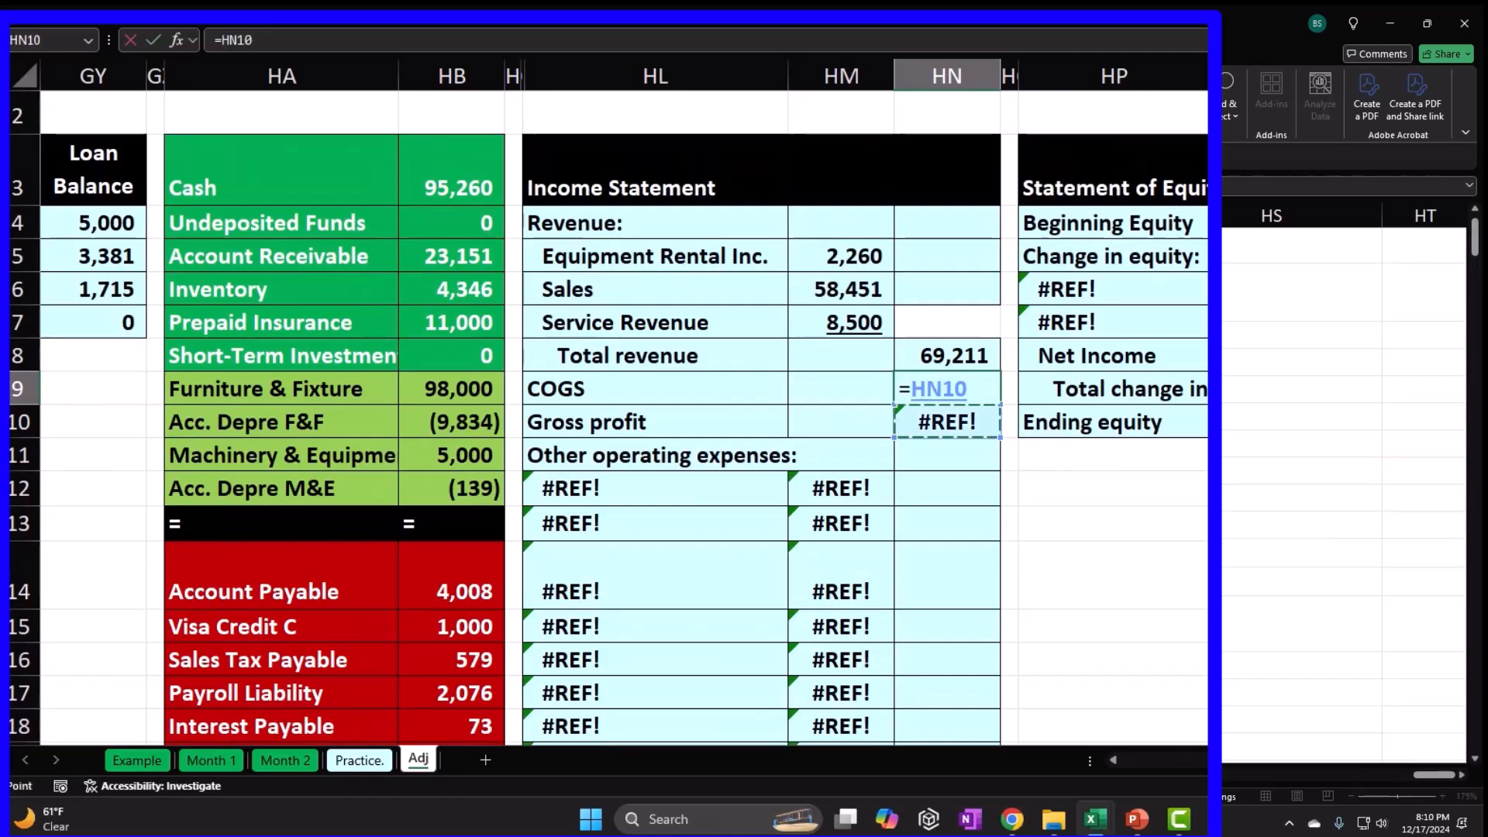
key("Left")
key("Left")
key("Left")
key("Left")
key("Left")
key("Left")
key("Left")
key("Left")
key("Left")
key("Left")
key("Left")
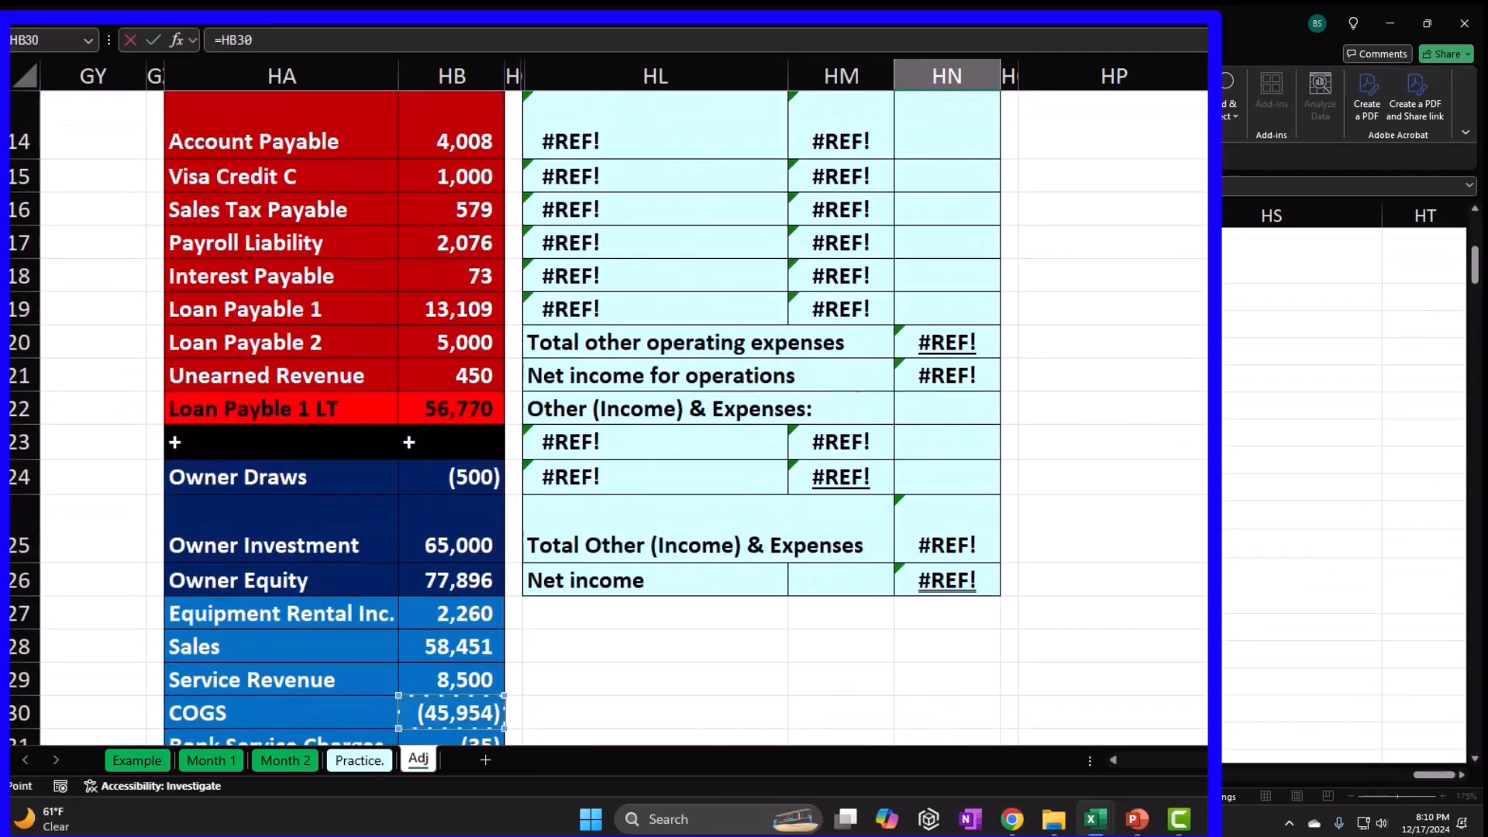
key("Return")
scroll(953, 460, "up", 3)
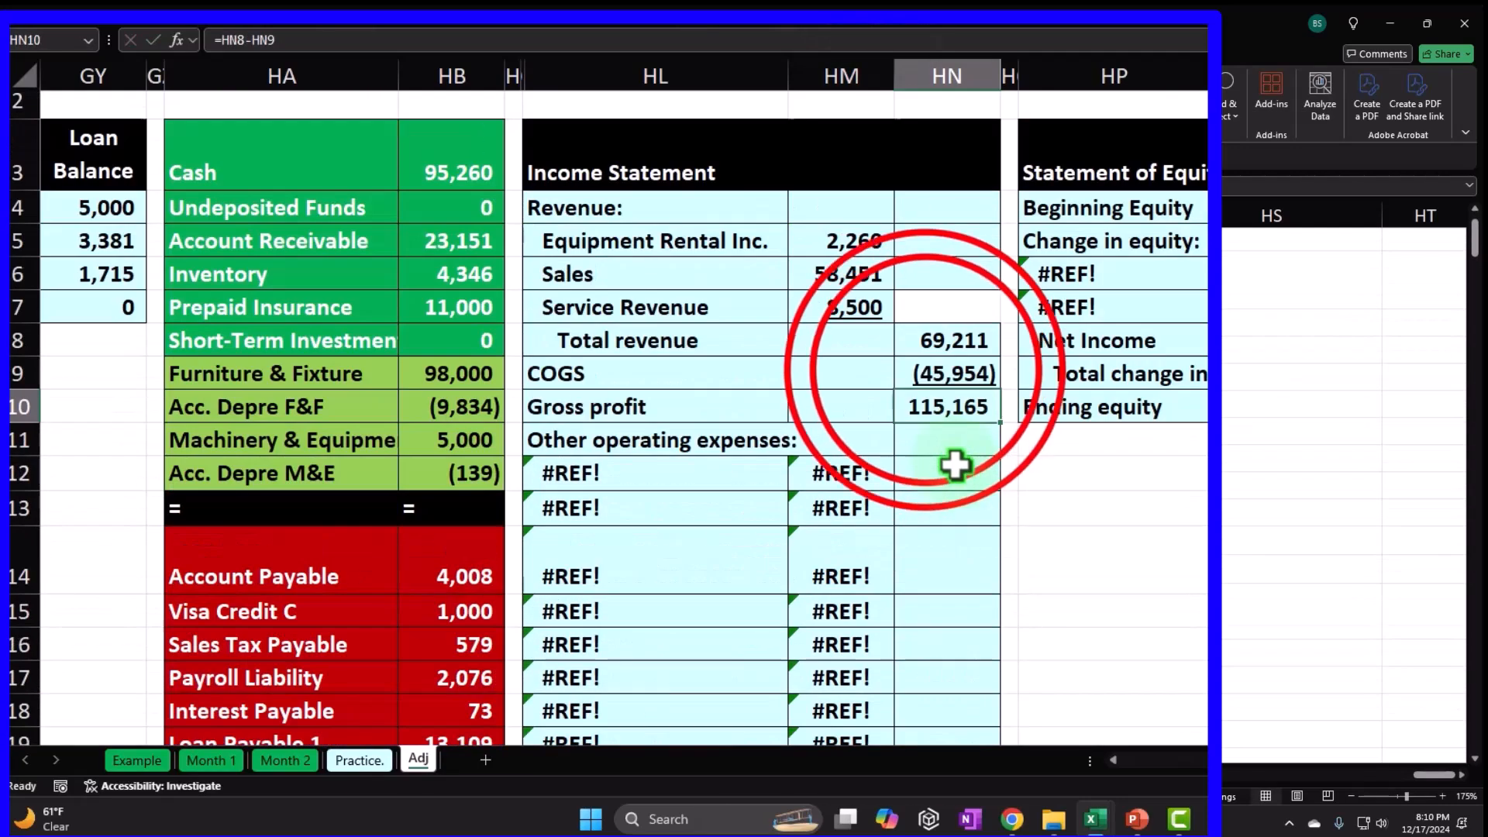
double_click(922, 372)
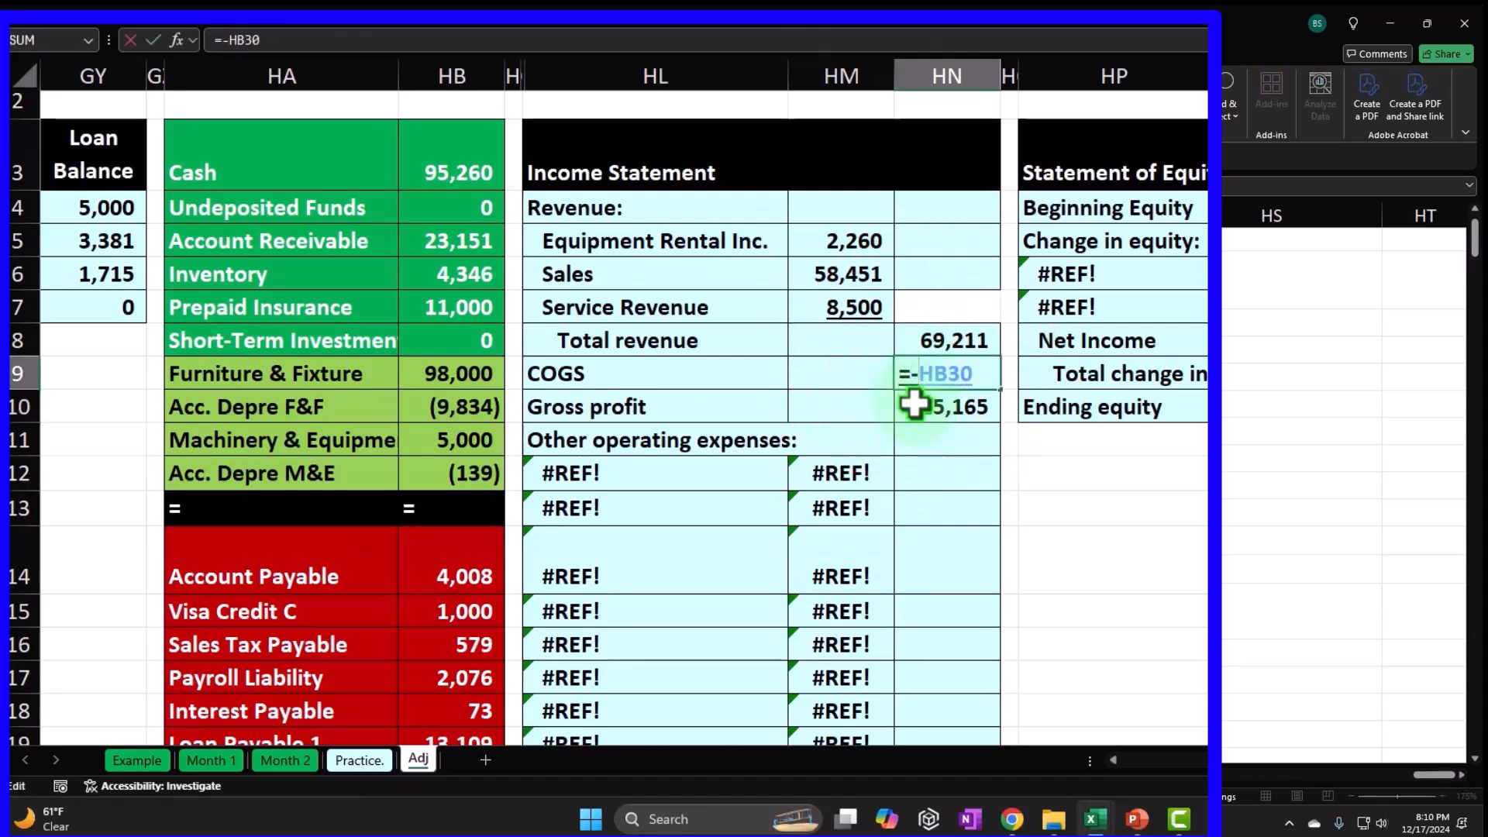
type("-")
key("Return")
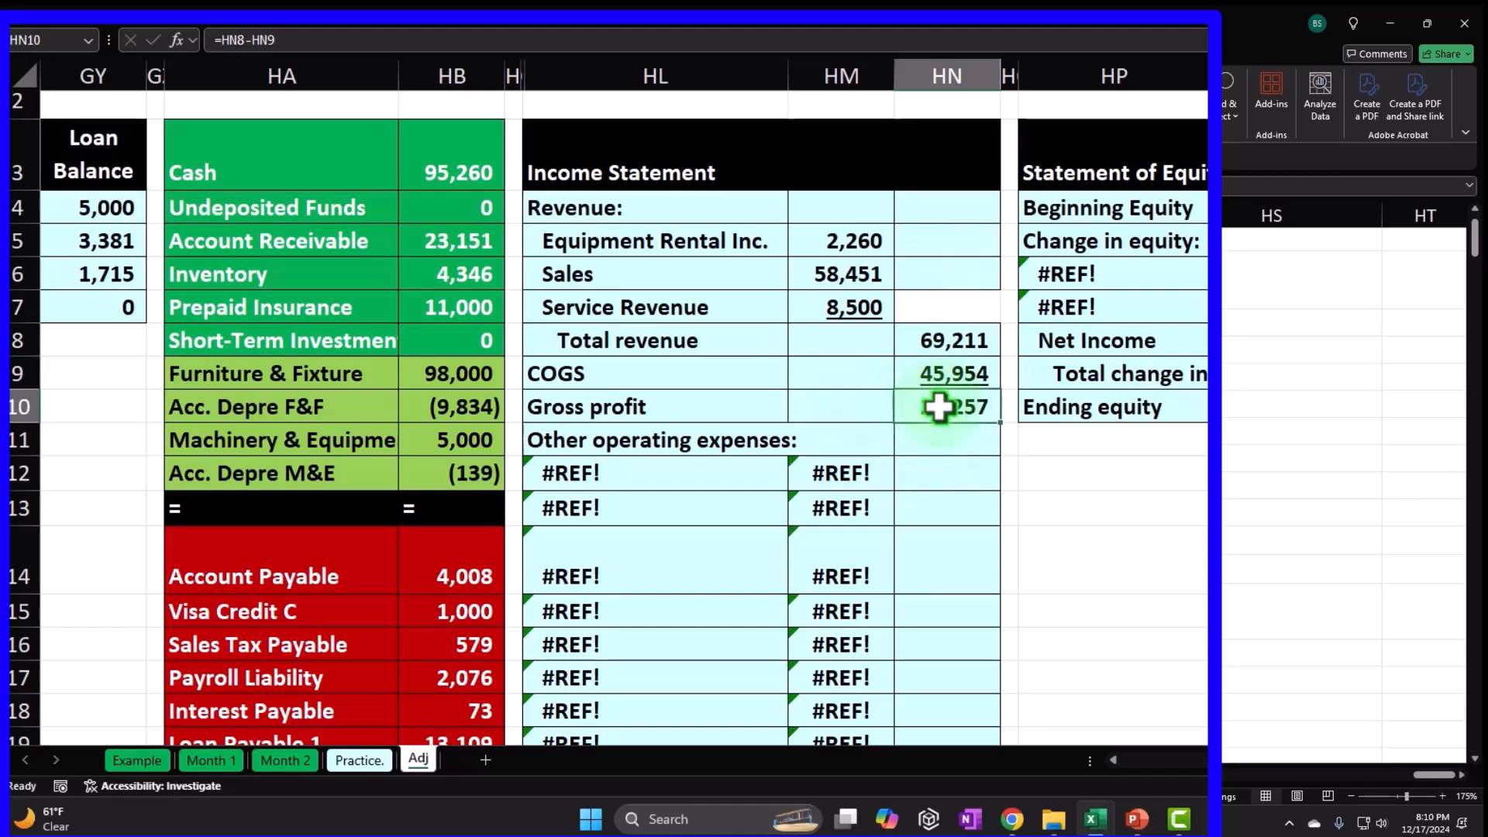
Check the gross profit formula =HN8-HN9.
left_click(914, 439)
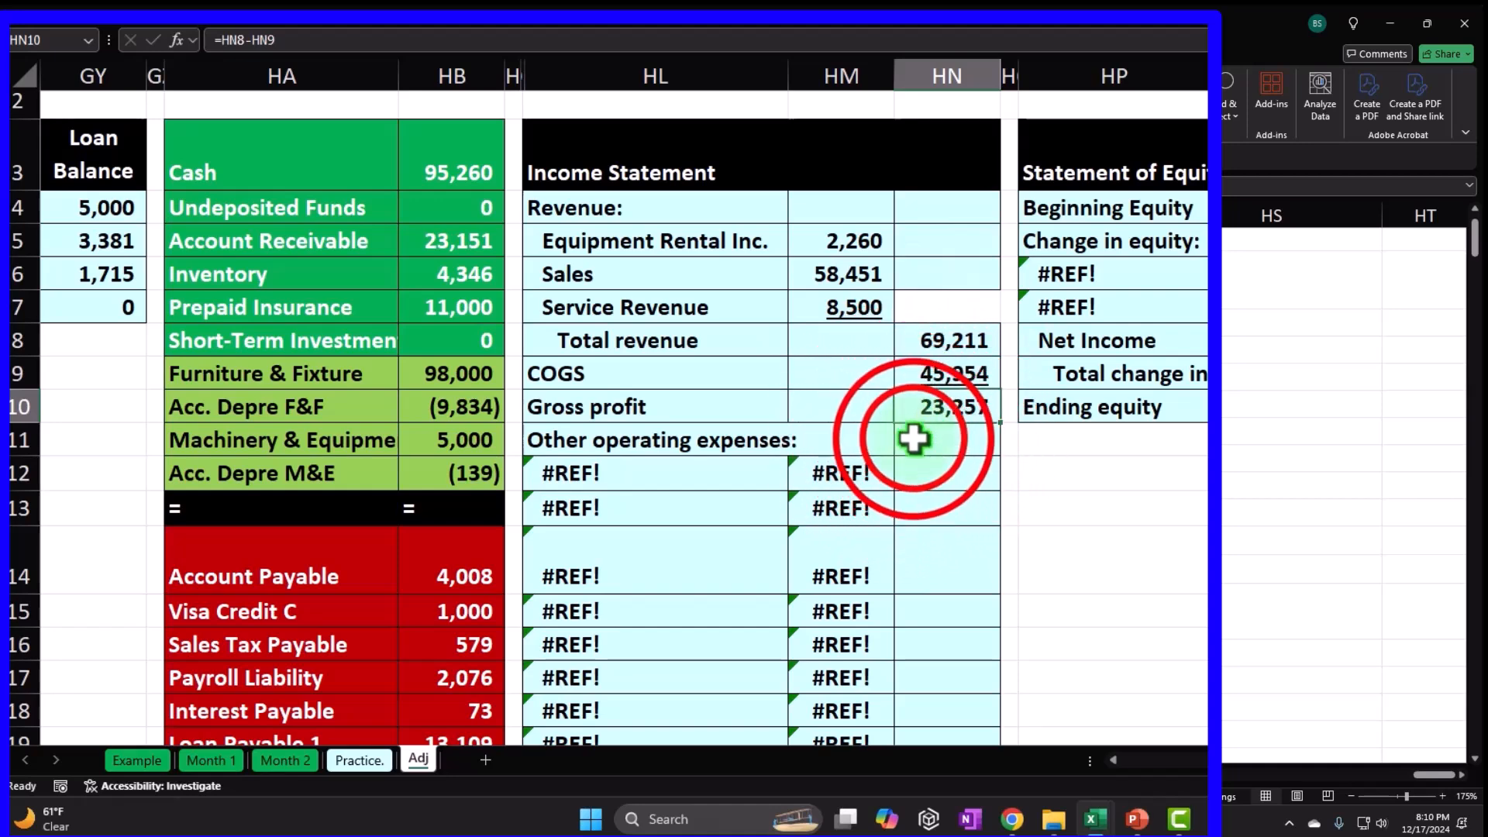
left_click(943, 398)
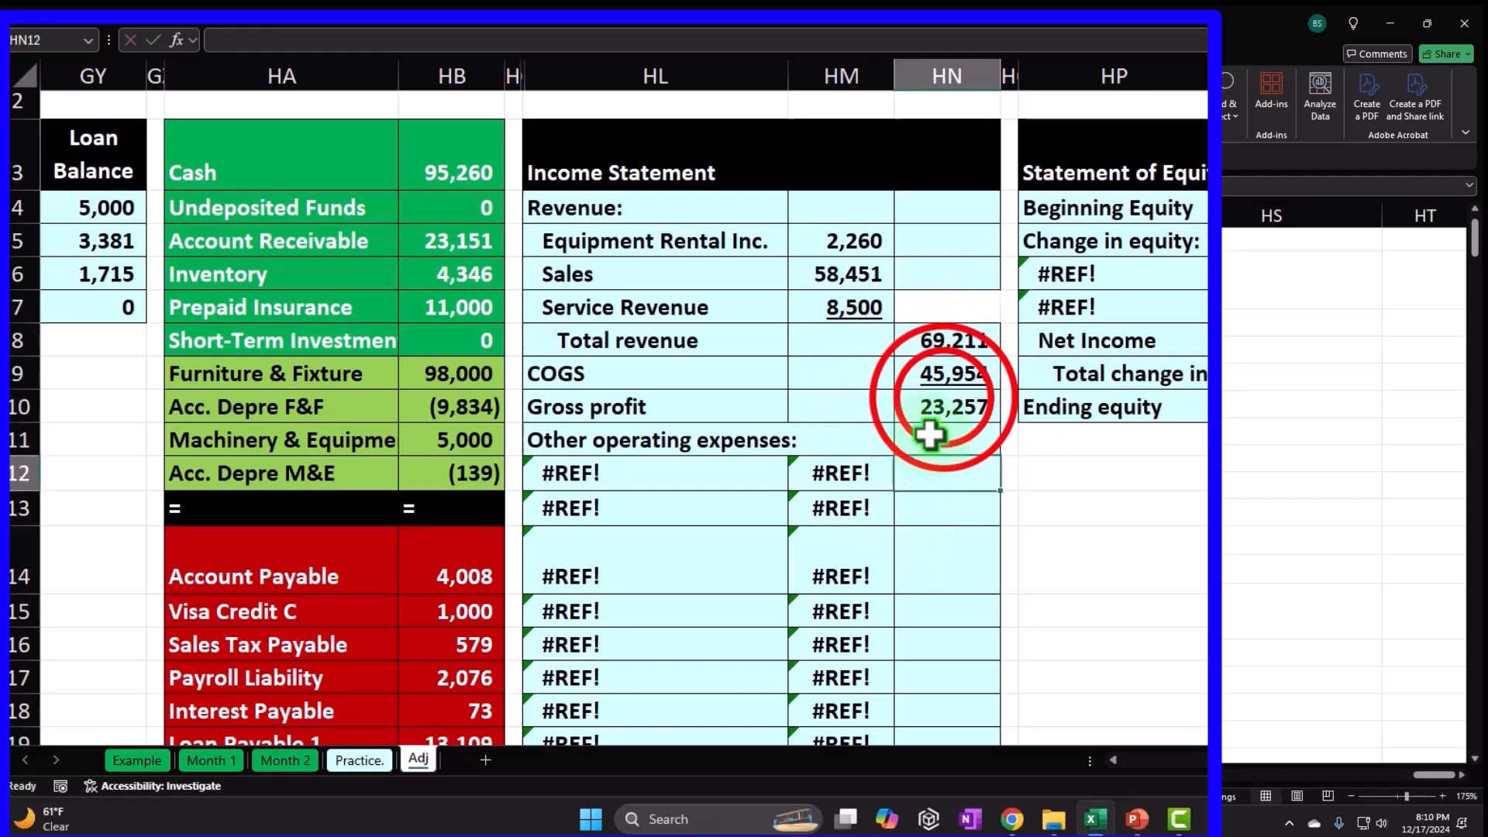
double_click(943, 399)
Confirm gross profit of 23,257 and link the first expense label to Bank Service Charges (=HA31).
key("Return")
key("Left")
key("Left")
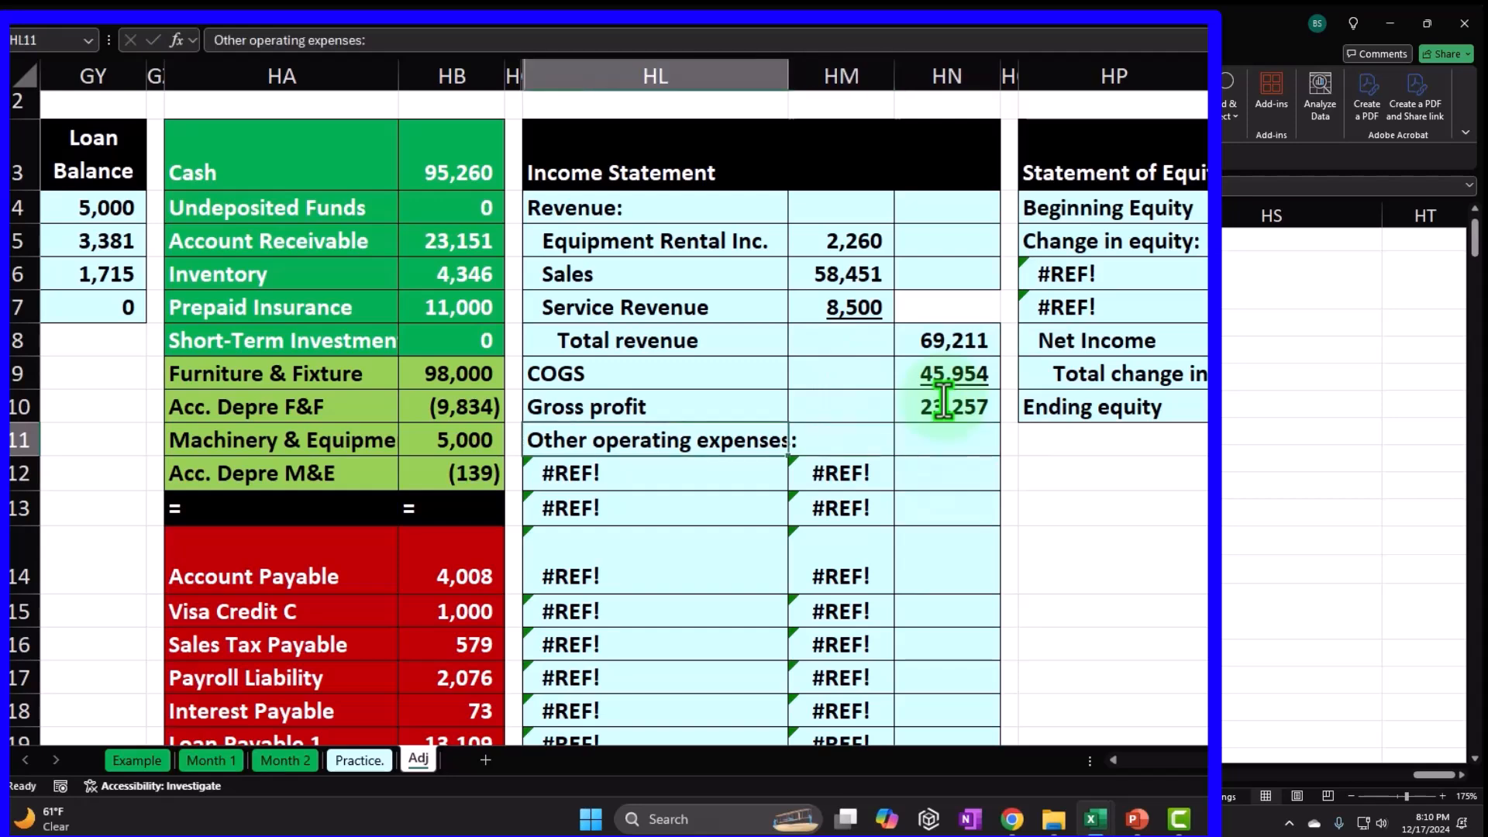
scroll(943, 399, "down", 2)
left_click(851, 277)
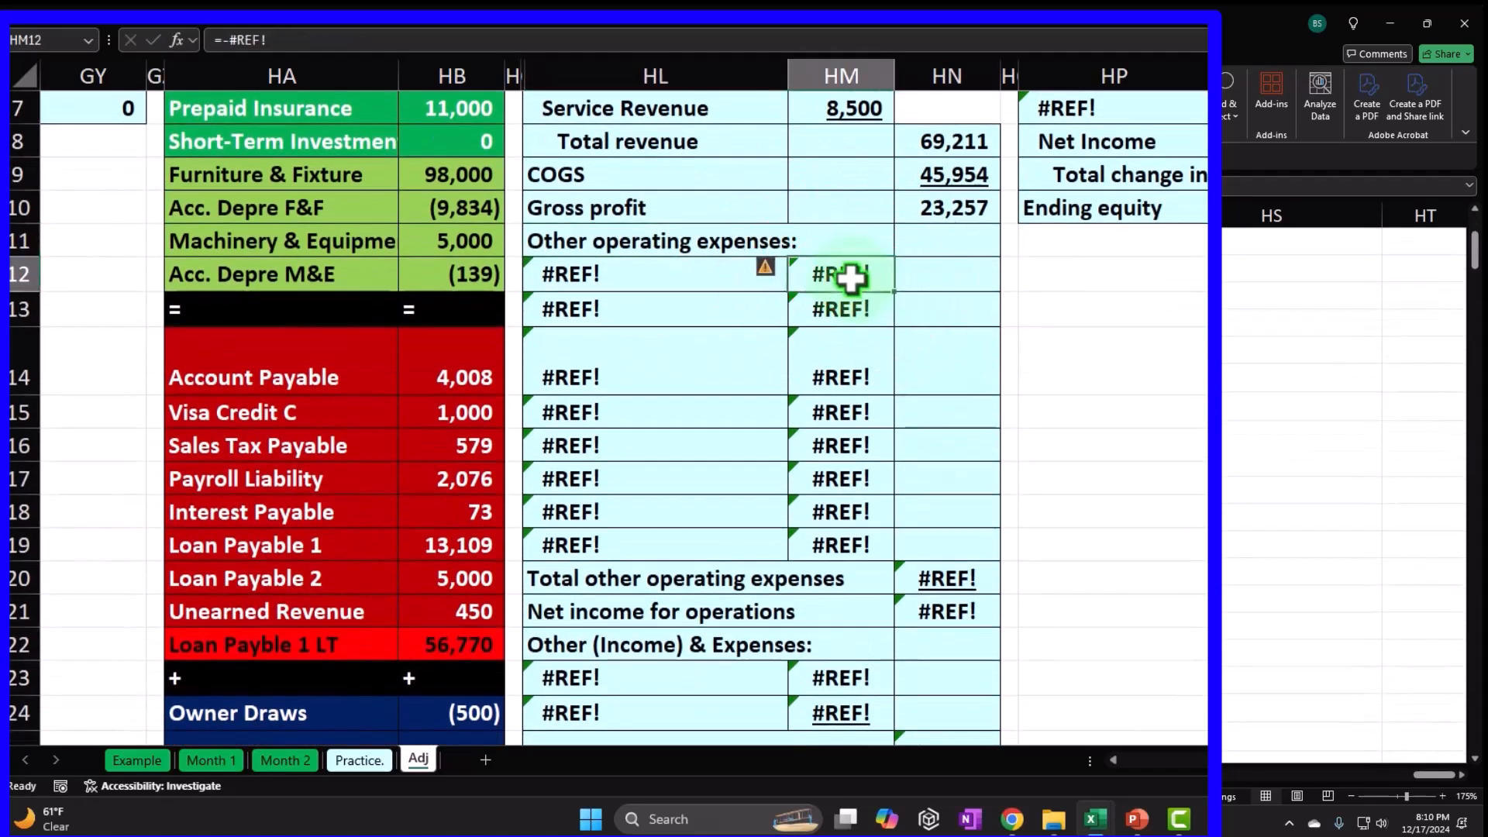
type("=")
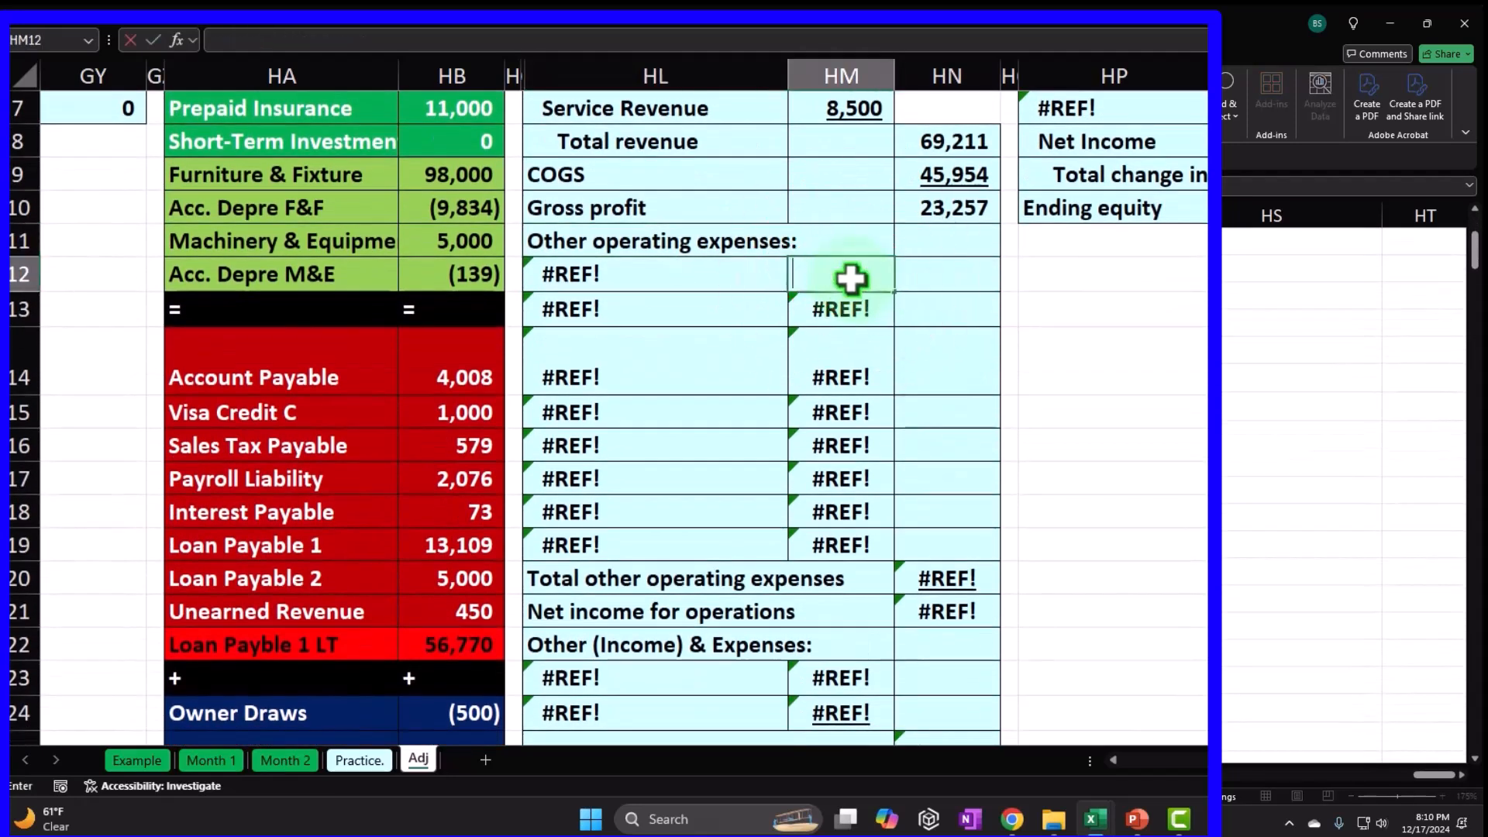
key("Left")
type("=")
key("Down")
key("Down")
key("Down")
key("Down")
key("Down")
key("Down")
key("Down")
key("Down")
key("Down")
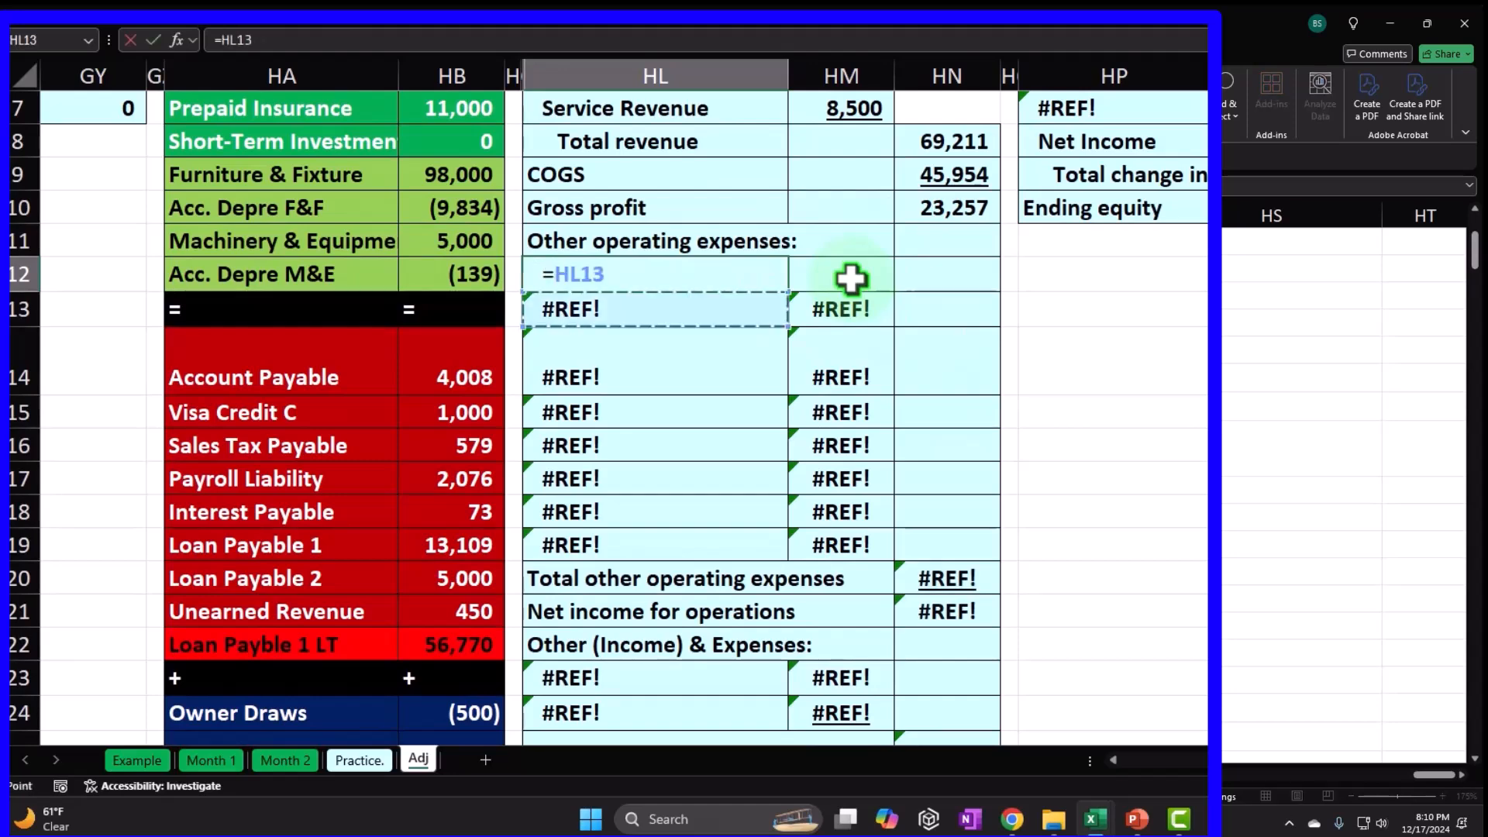
key("Down")
key("Down")
key("Down")
key("Down")
key("Down")
key("Down")
key("Down")
key("Down")
key("Down")
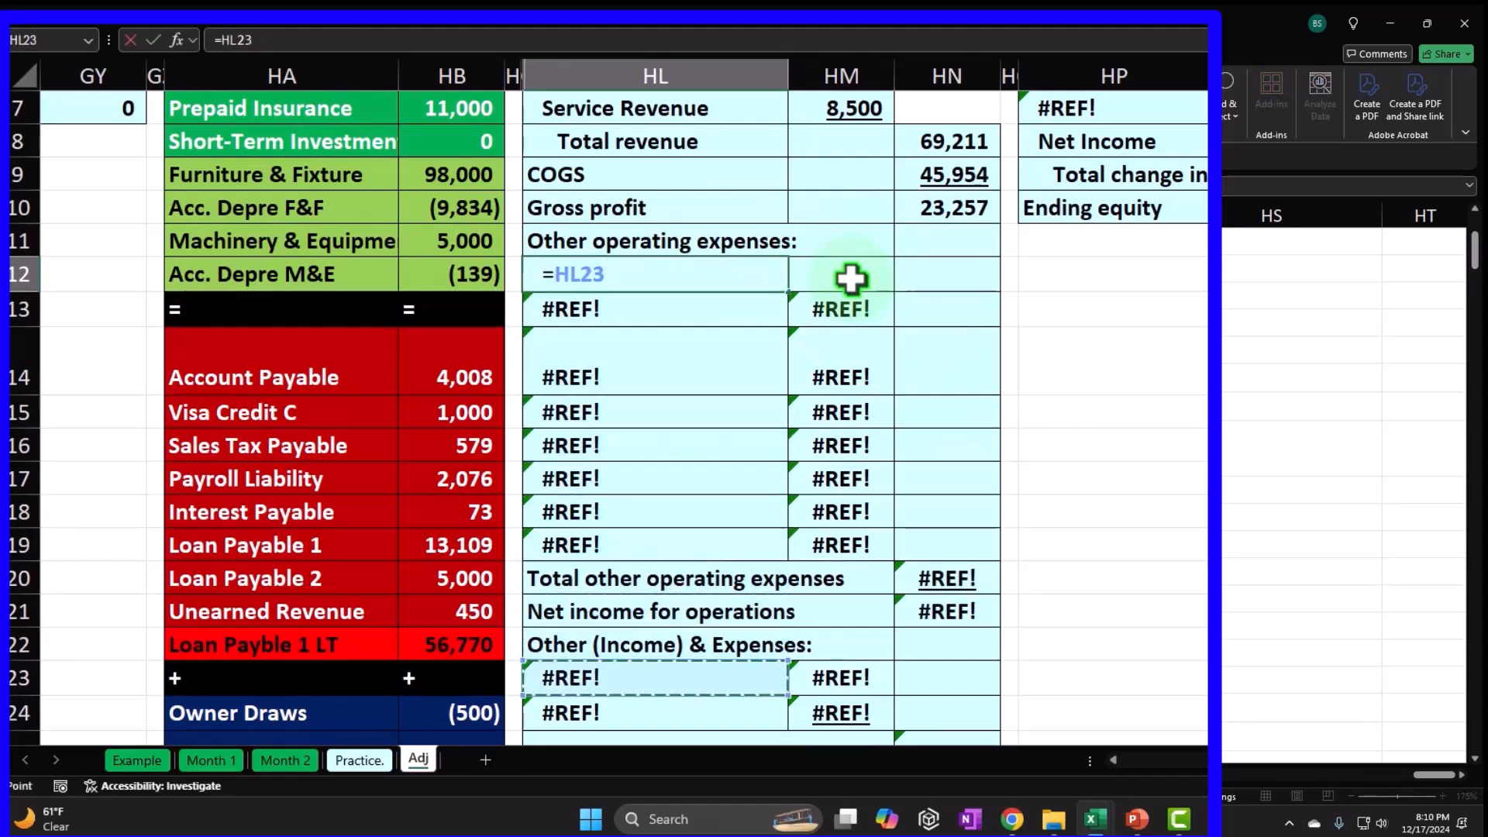
key("Left")
key("Down")
key("Left")
key("Left")
key("Return")
Fill the expense label link down through Payroll Taxes (HL12:HL19).
scroll(857, 279, "up", 2)
left_click(755, 294)
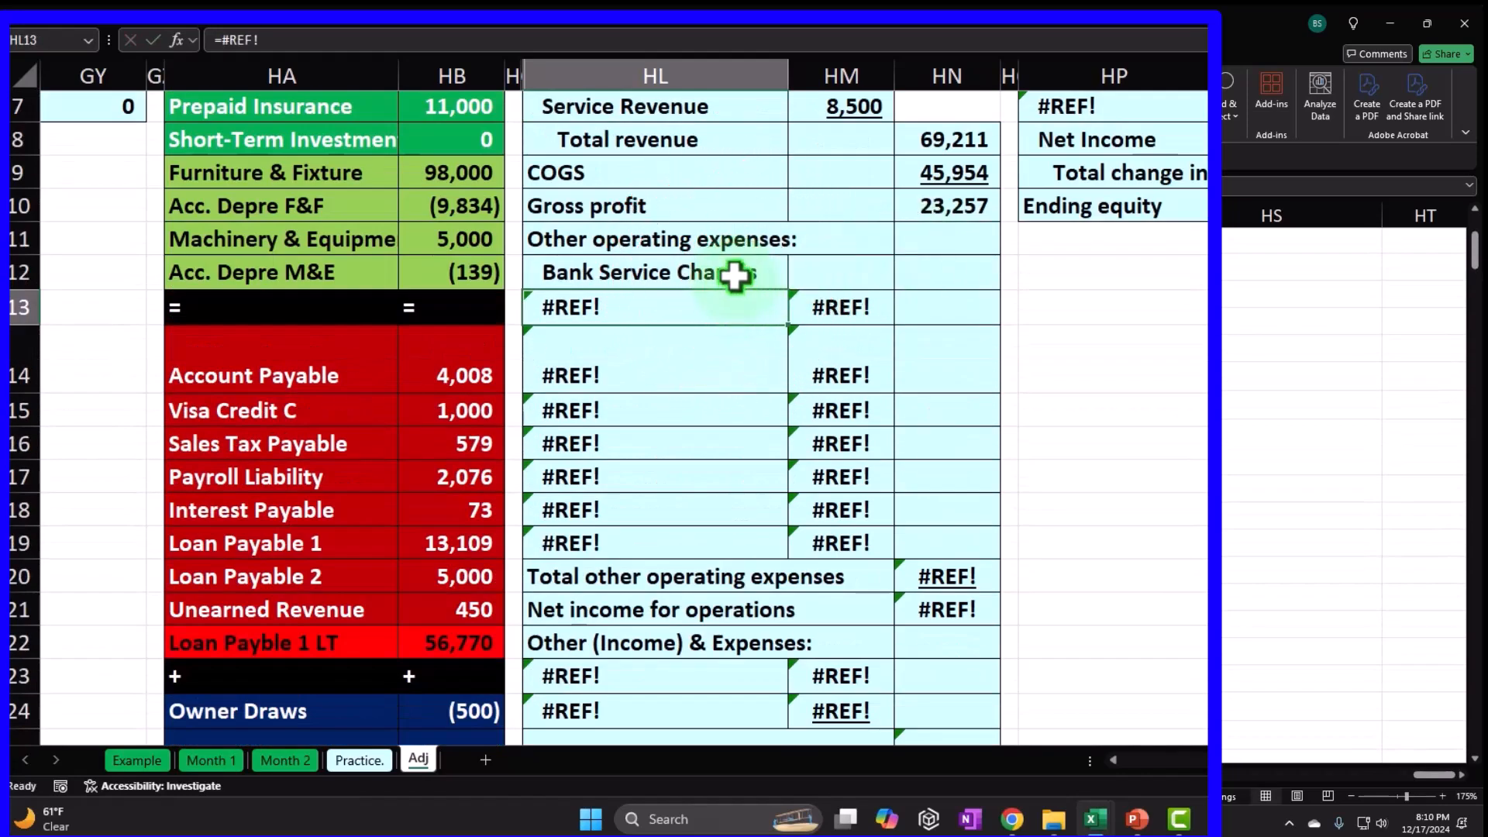
left_click(734, 277)
left_click_drag(789, 288, 789, 558)
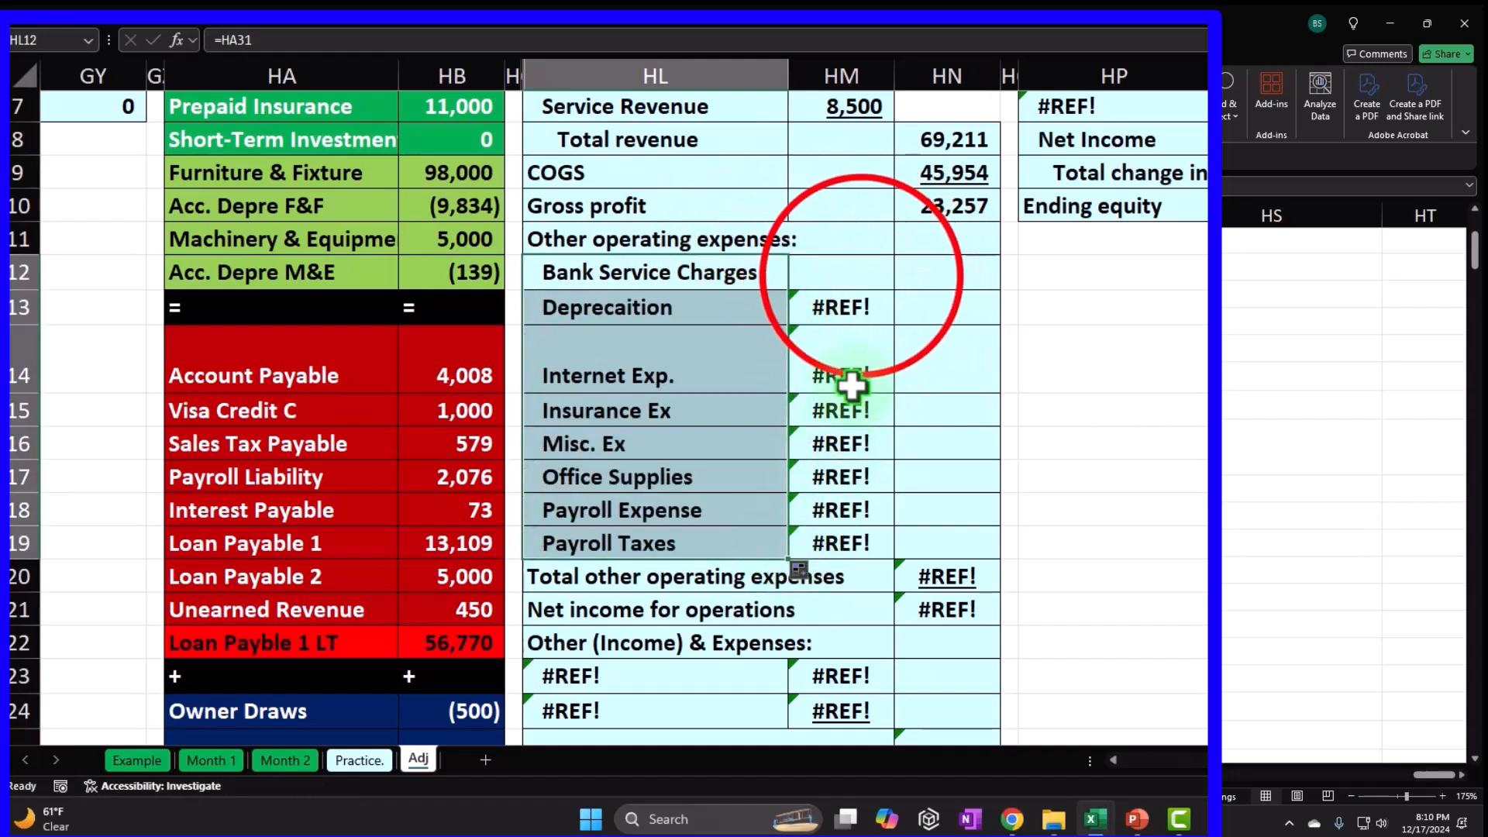
Link the Bank Service Charges amount to the trial balance.
left_click(862, 275)
type("=")
key("Left")
key("Down")
key("Down")
key("Down")
key("Down")
key("Down")
key("Down")
key("Down")
key("Down")
key("Down")
key("Down")
key("Down")
key("Down")
key("Down")
key("Down")
key("Left")
key("Down")
key("Down")
key("Down")
key("Down")
key("Down")
key("Down")
key("Down")
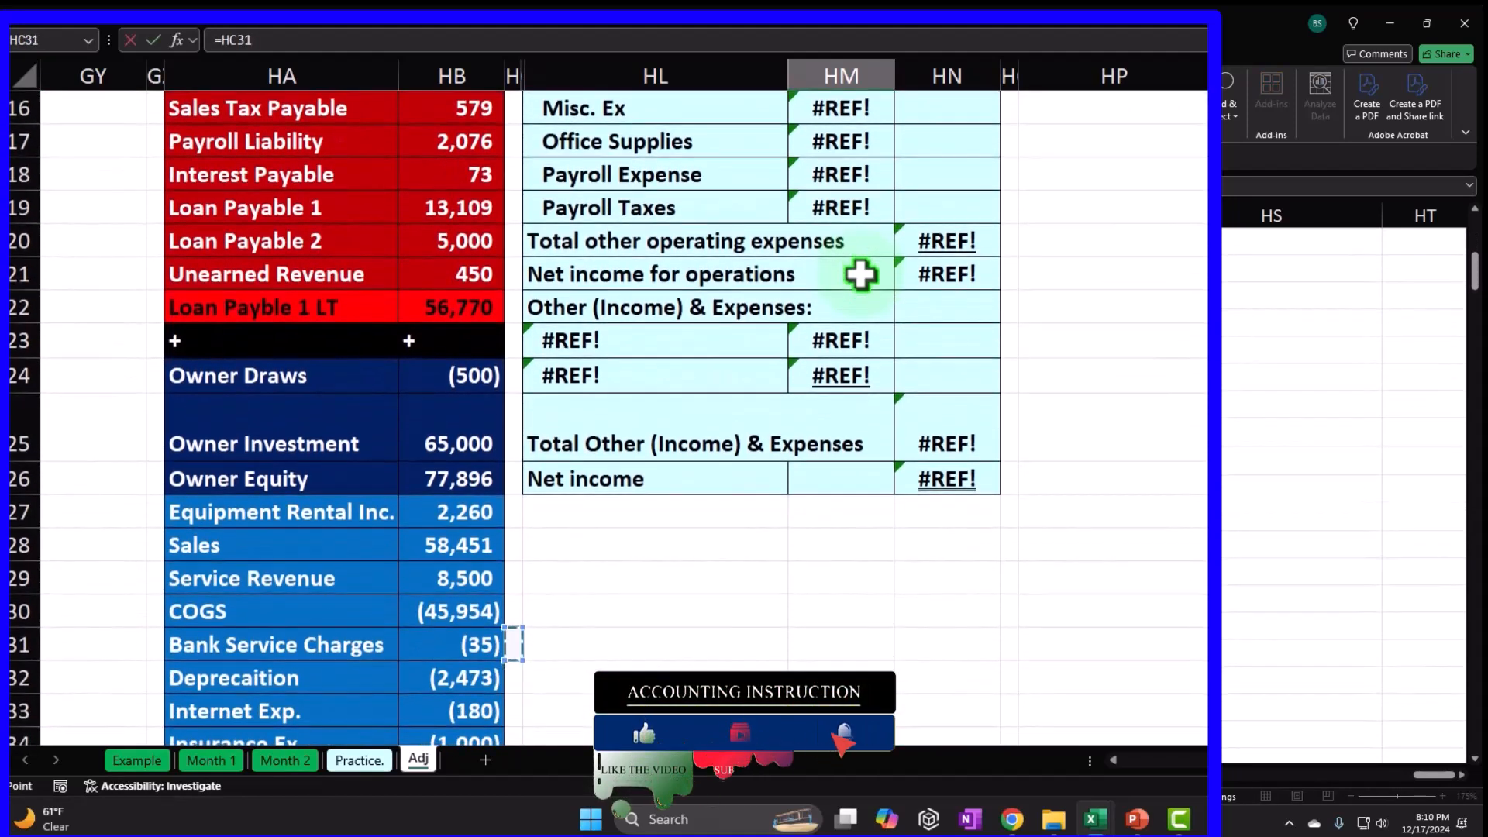
key("Return")
Negate the amount to =-HB31, showing 35, and fill it down through HM19.
scroll(860, 275, "up", 2)
double_click(828, 272)
left_click(810, 268)
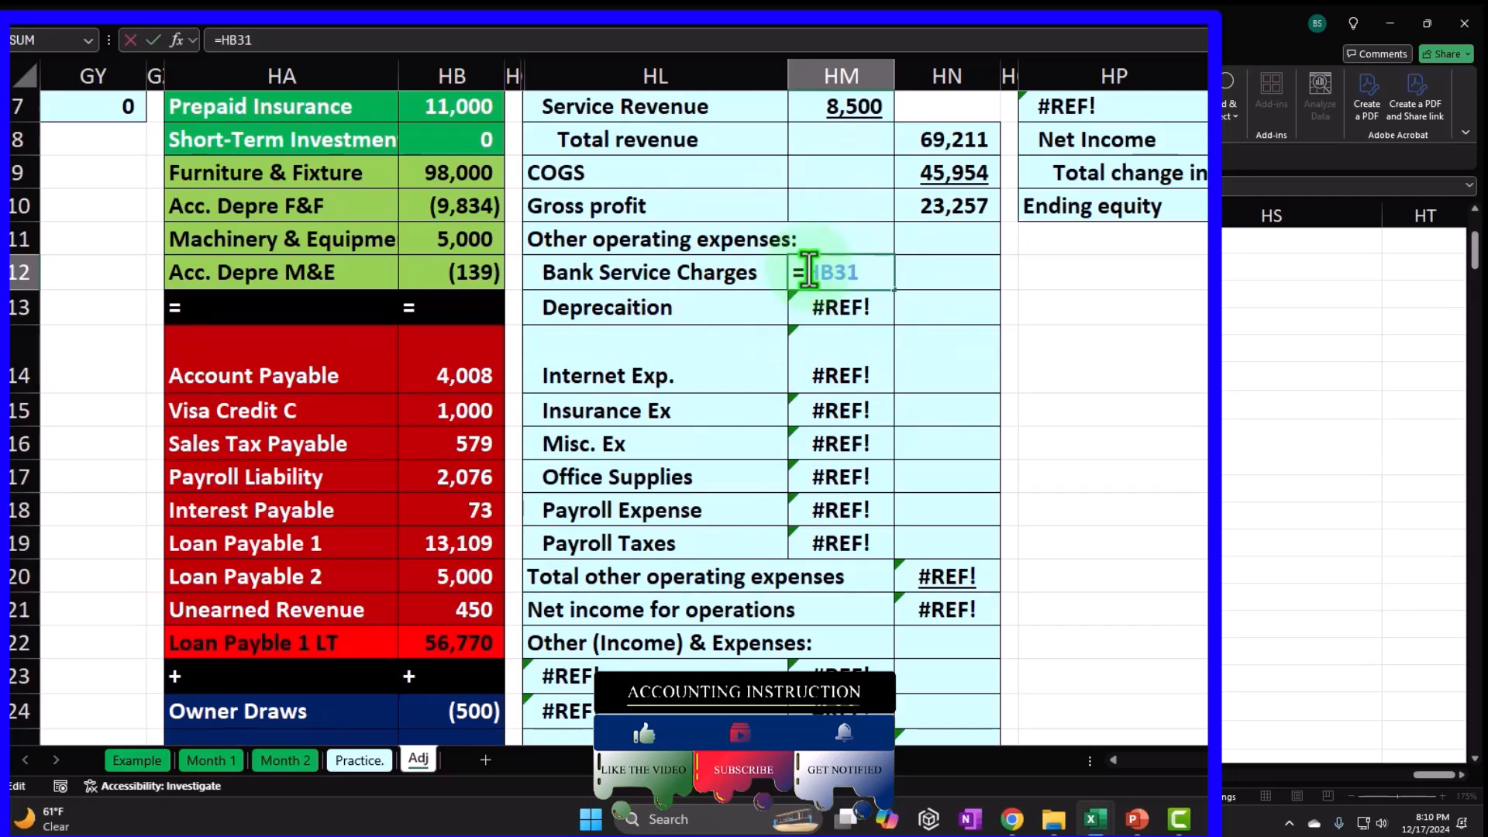
type("-")
key("Return")
left_click(808, 271)
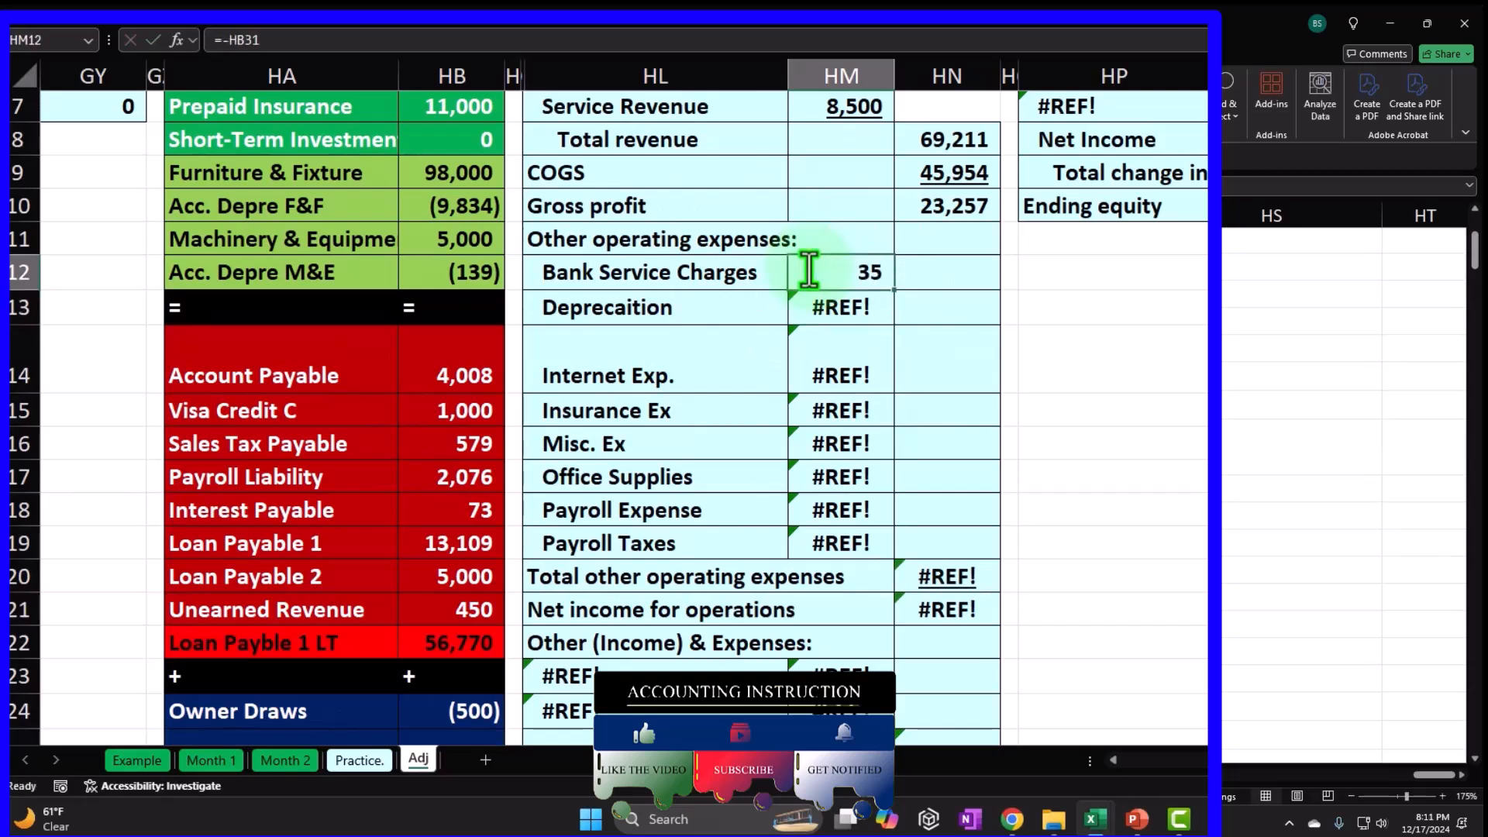
left_click_drag(894, 289, 896, 552)
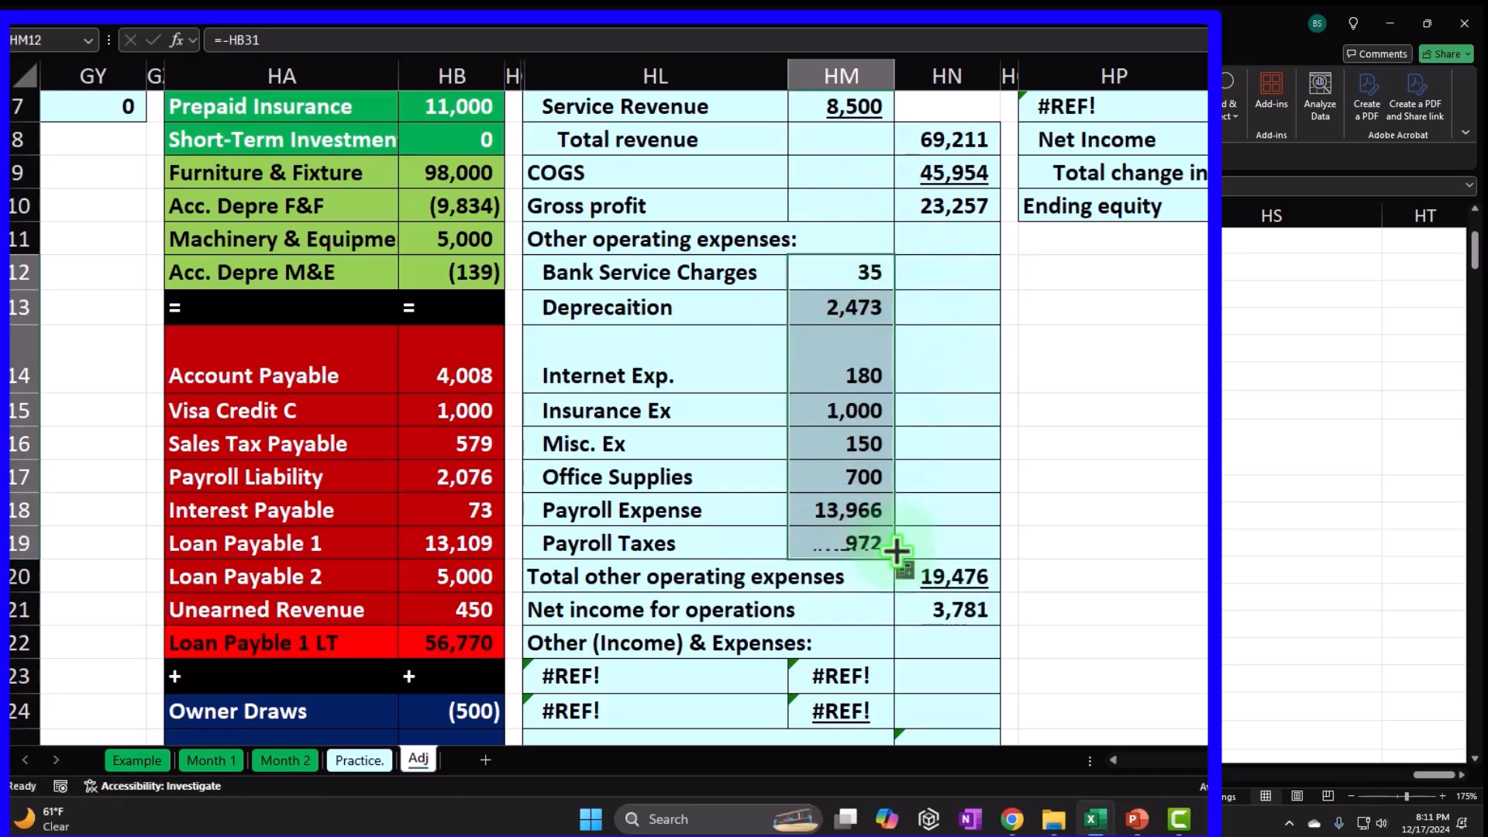
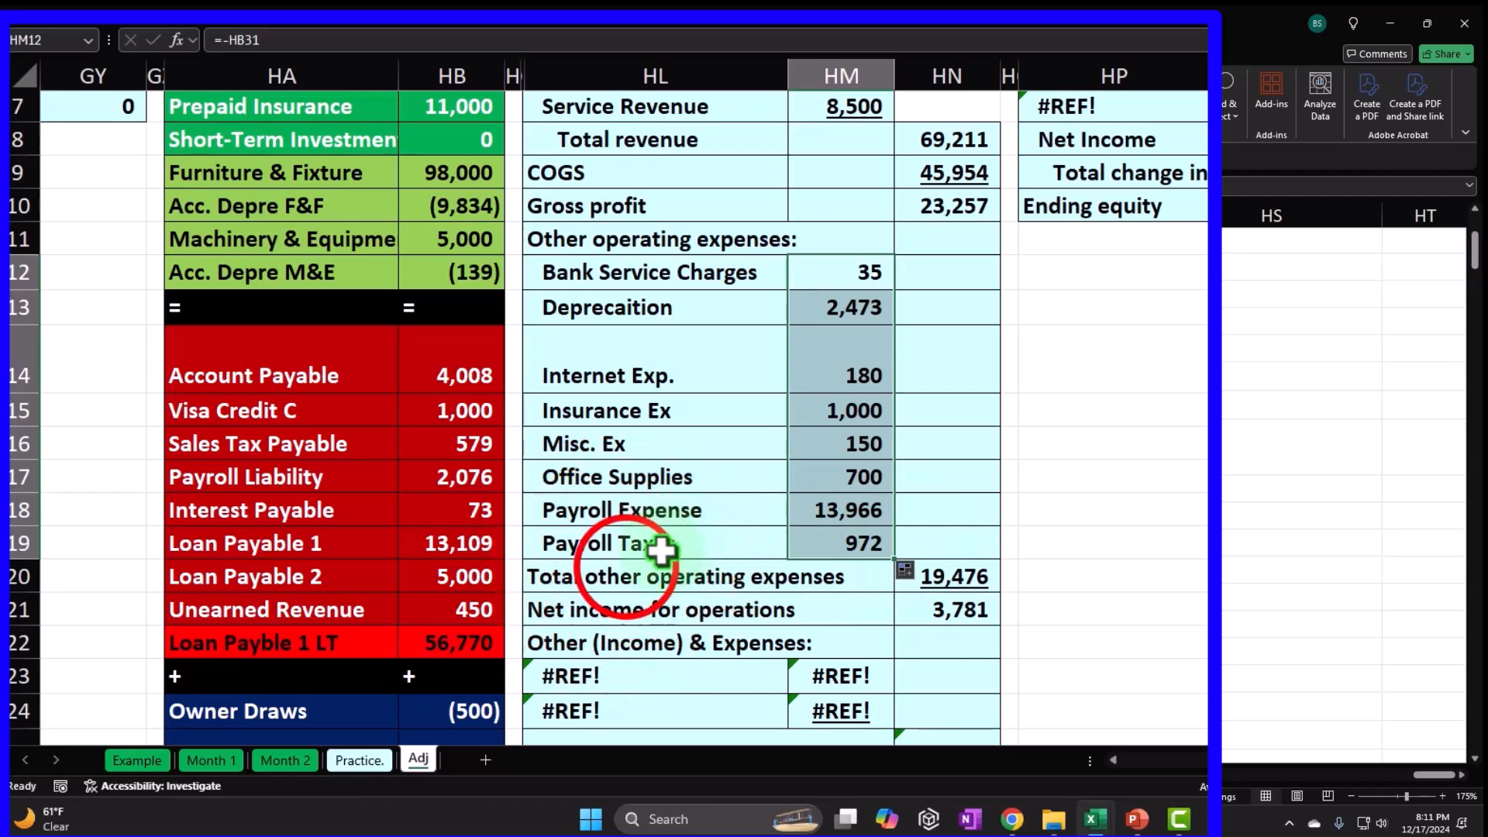
Review the remaining trial balance expense accounts below Payroll Taxes.
left_click(626, 568)
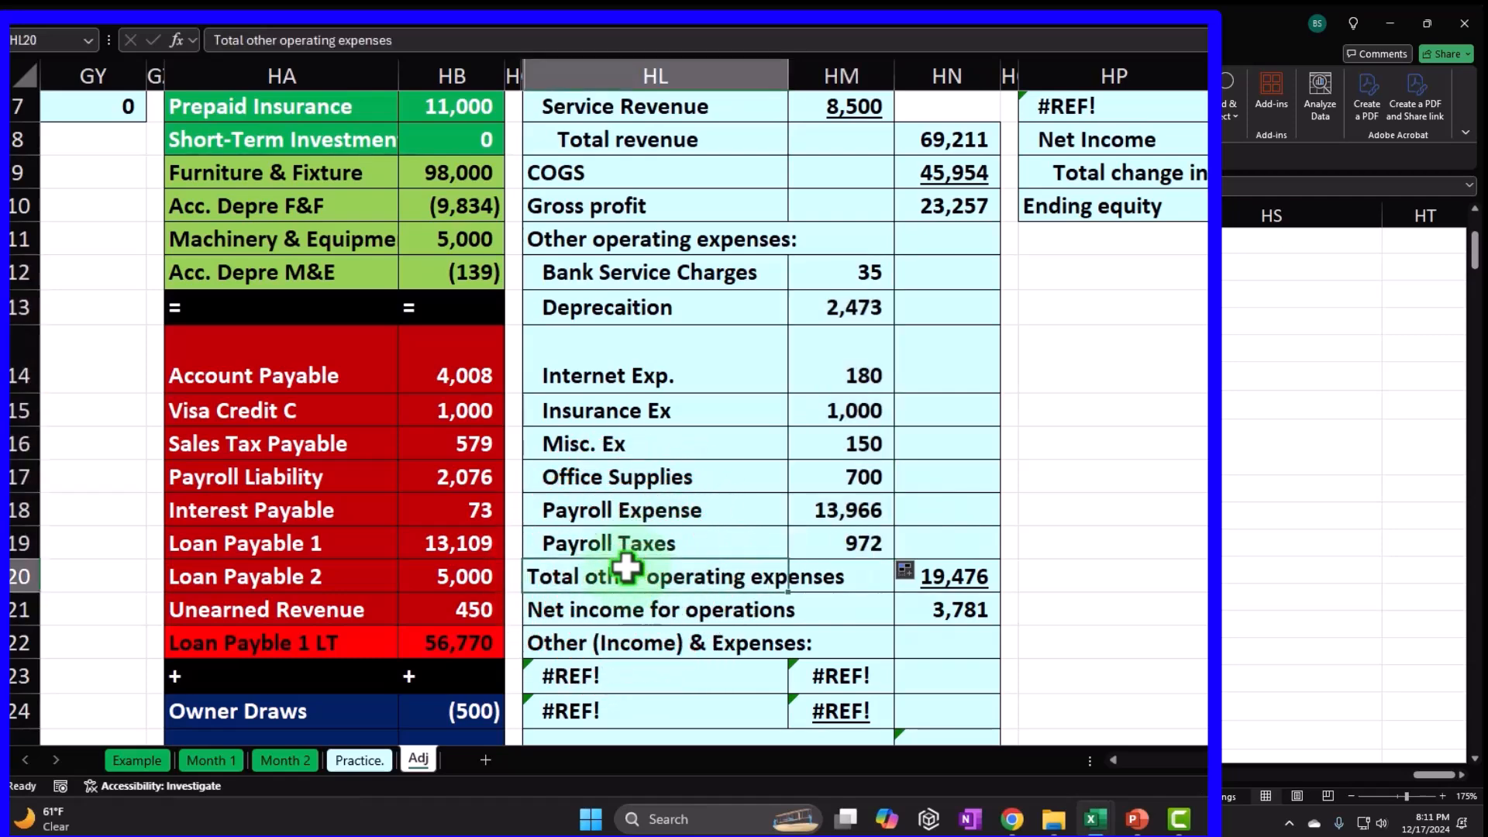
scroll(625, 568, "down", 2)
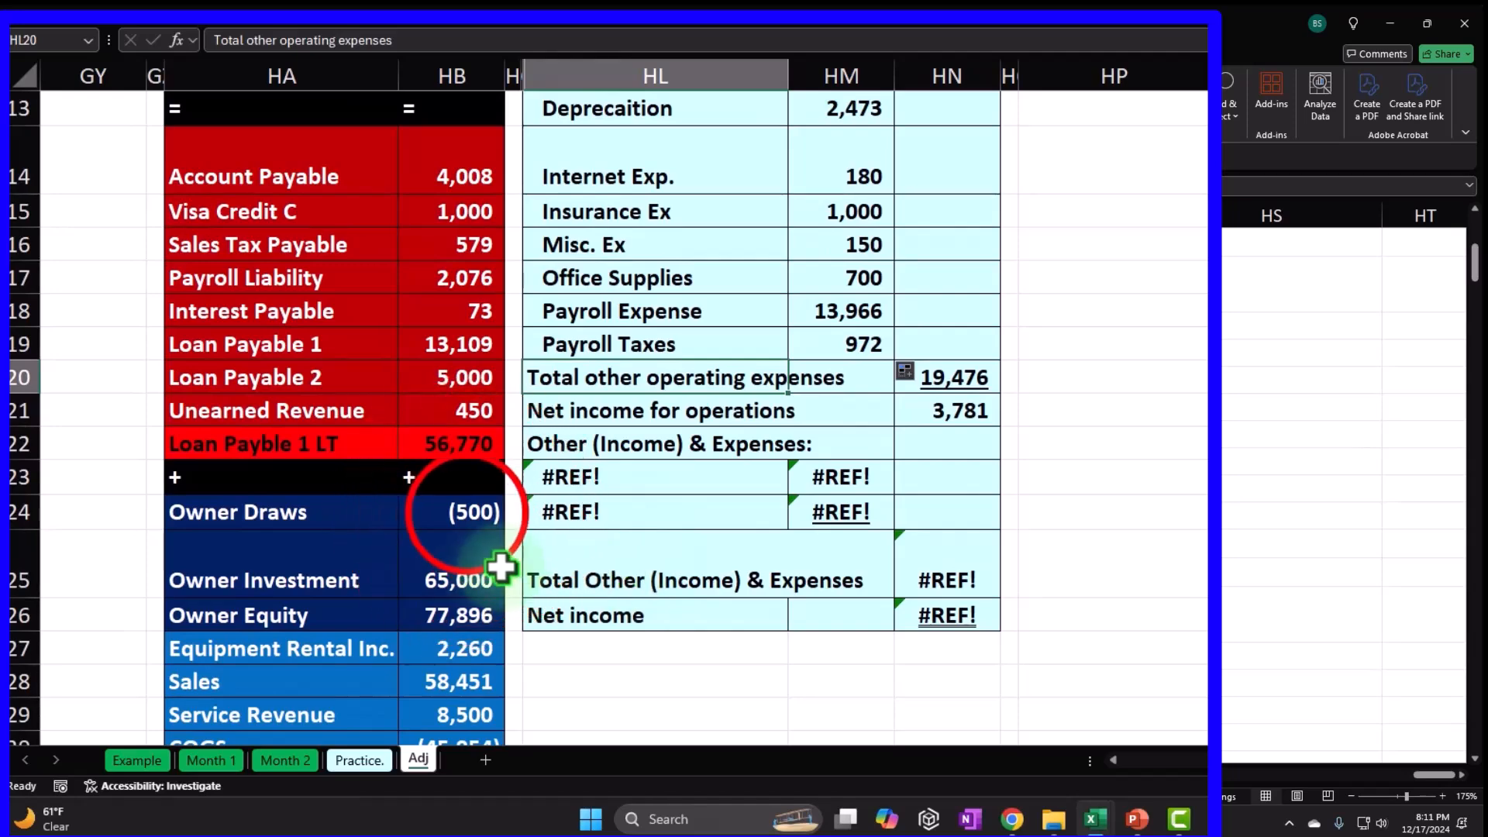
left_click(465, 511)
scroll(465, 512, "down", 2)
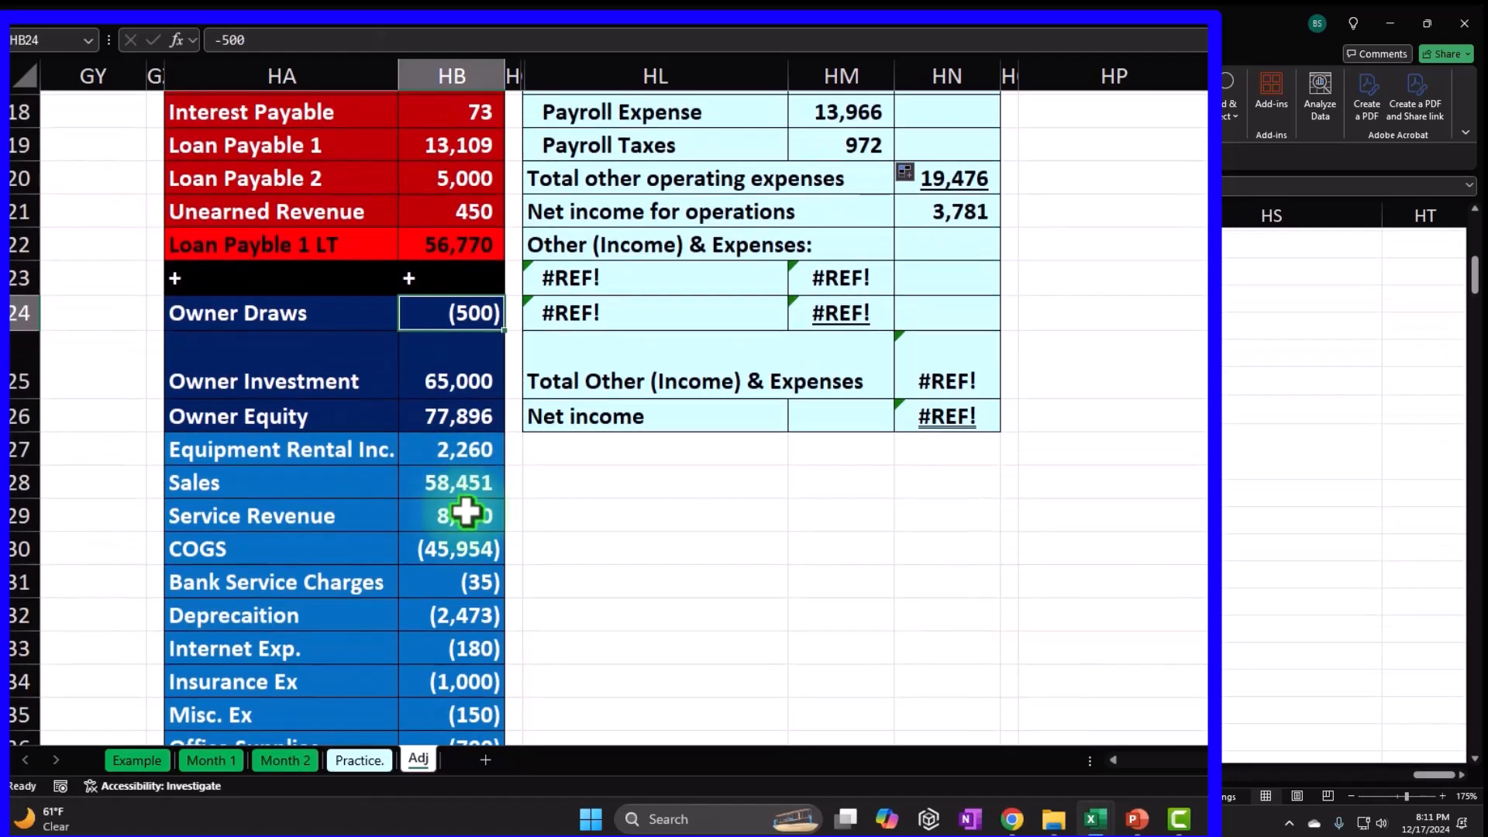
scroll(451, 531, "down", 3)
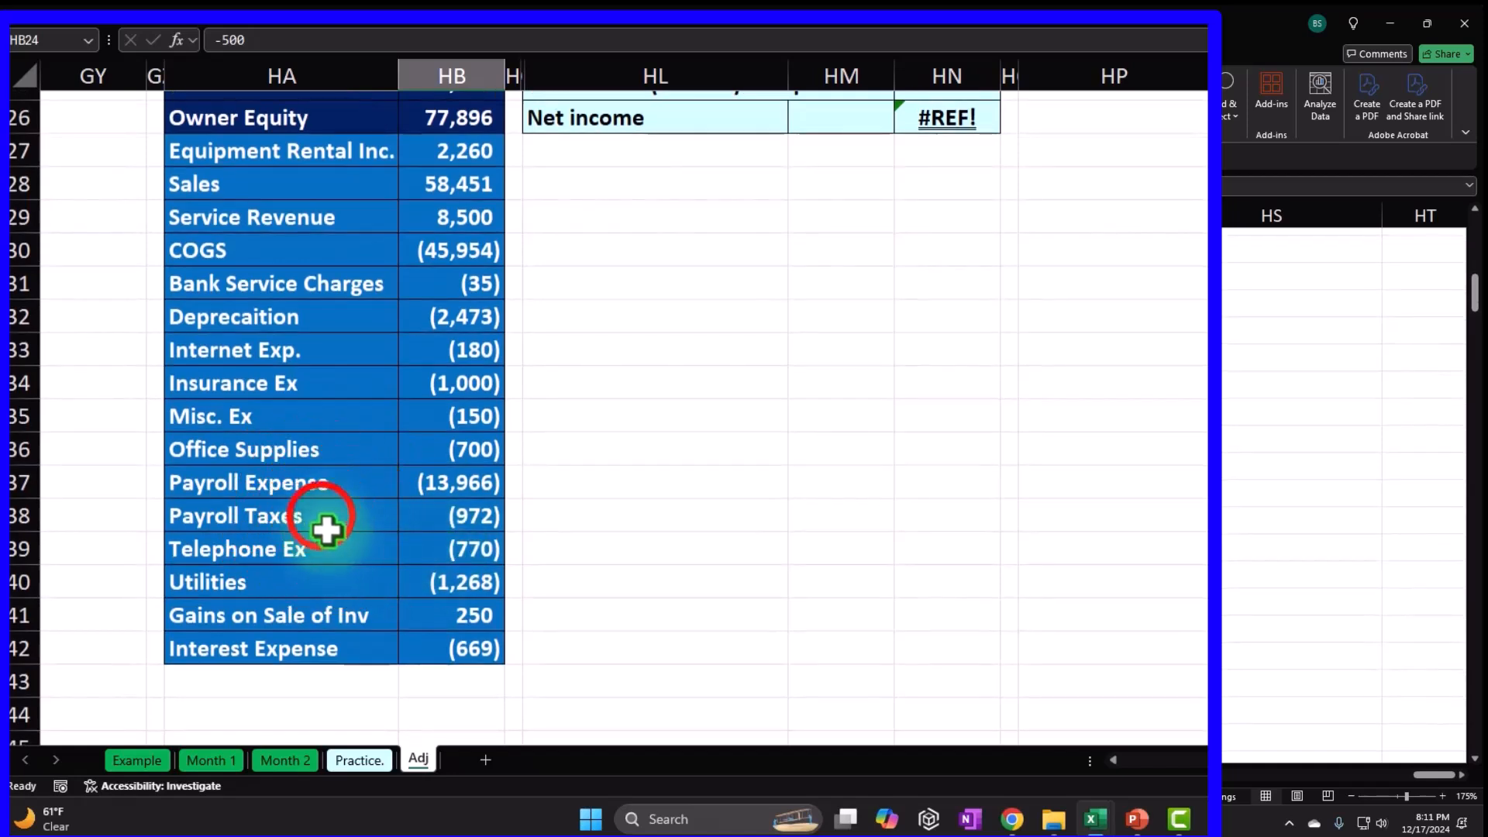
left_click(321, 515)
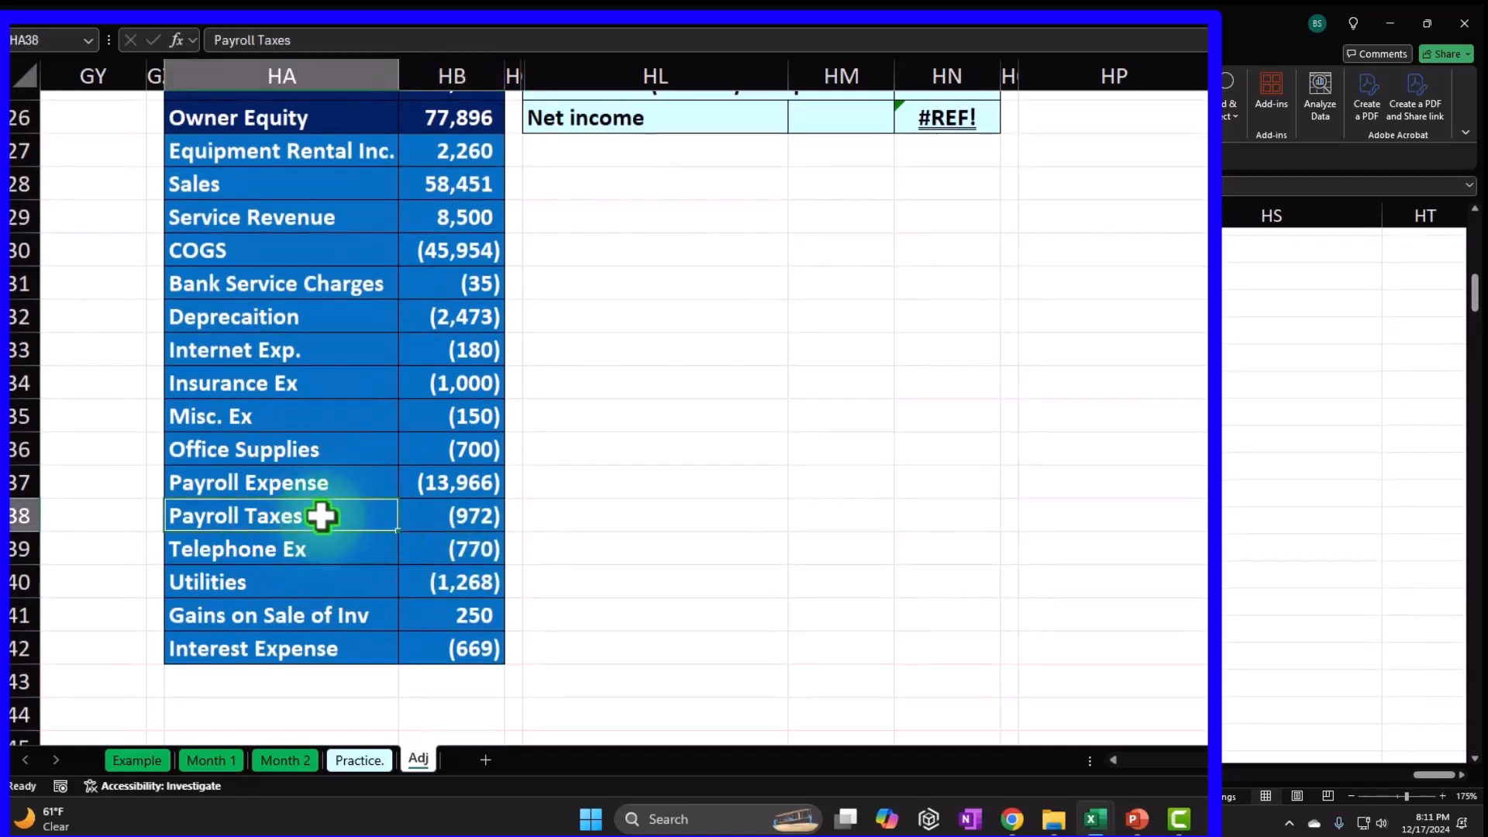
key("Down")
key("Down")
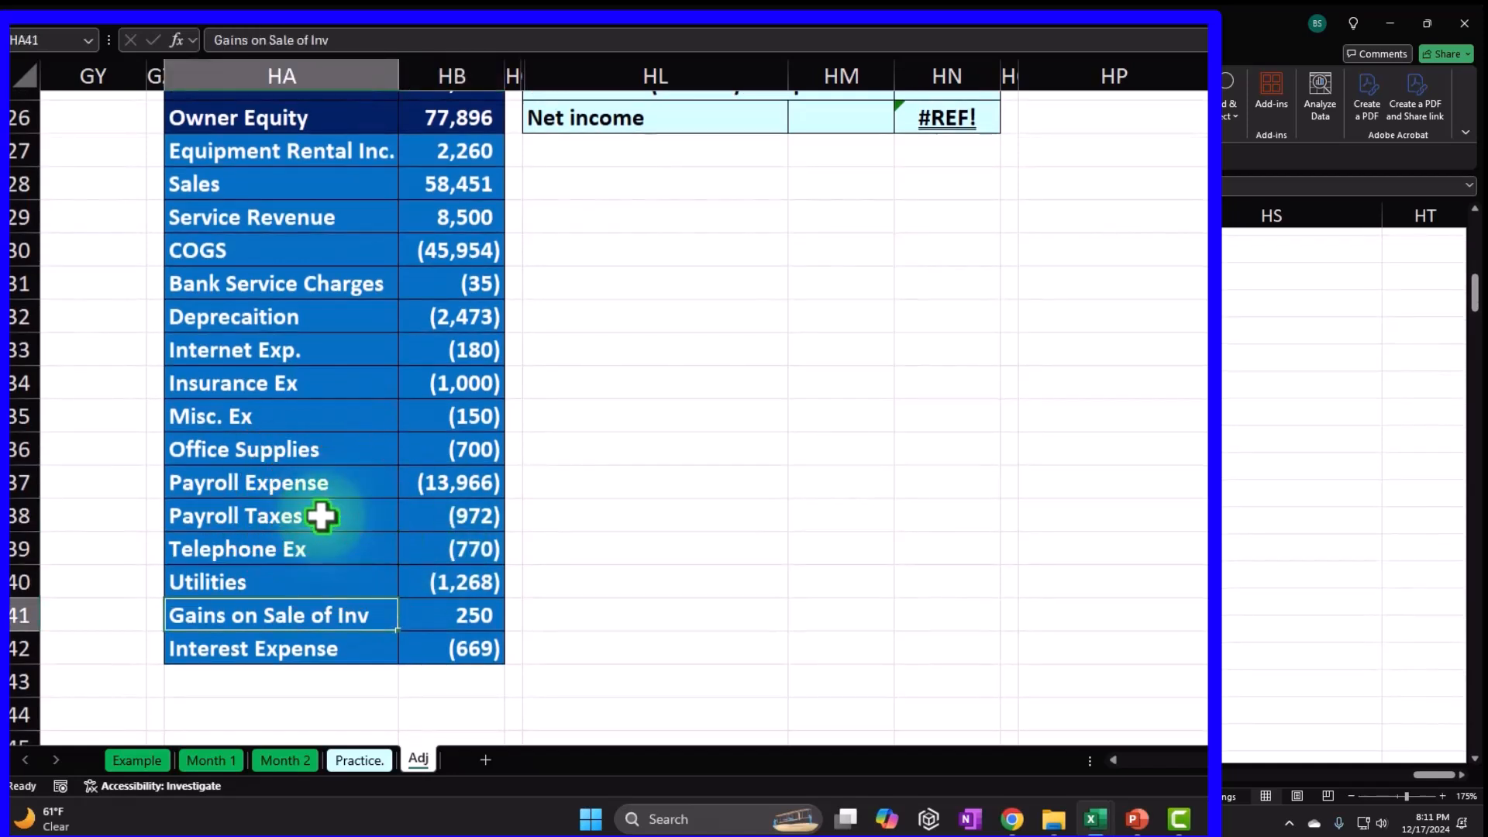
key("Tab")
key("Return")
key("Up")
left_click(641, 408)
scroll(642, 423, "up", 4)
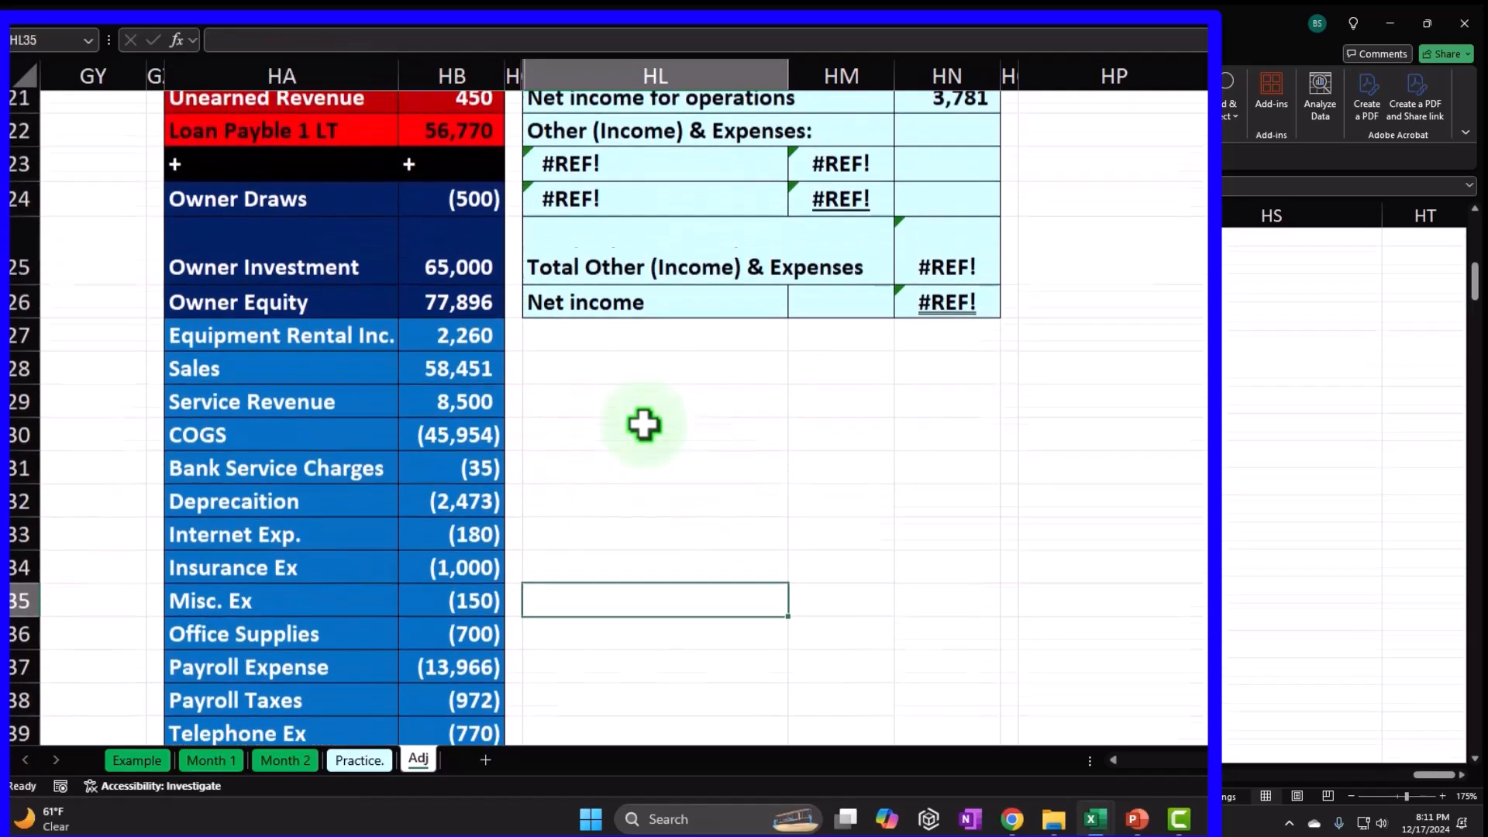
Add Telephone Ex and Utilities lines by filling Payroll Taxes down, with the totals block moved under them.
left_click_drag(592, 279, 930, 512)
left_click_drag(678, 533, 680, 649)
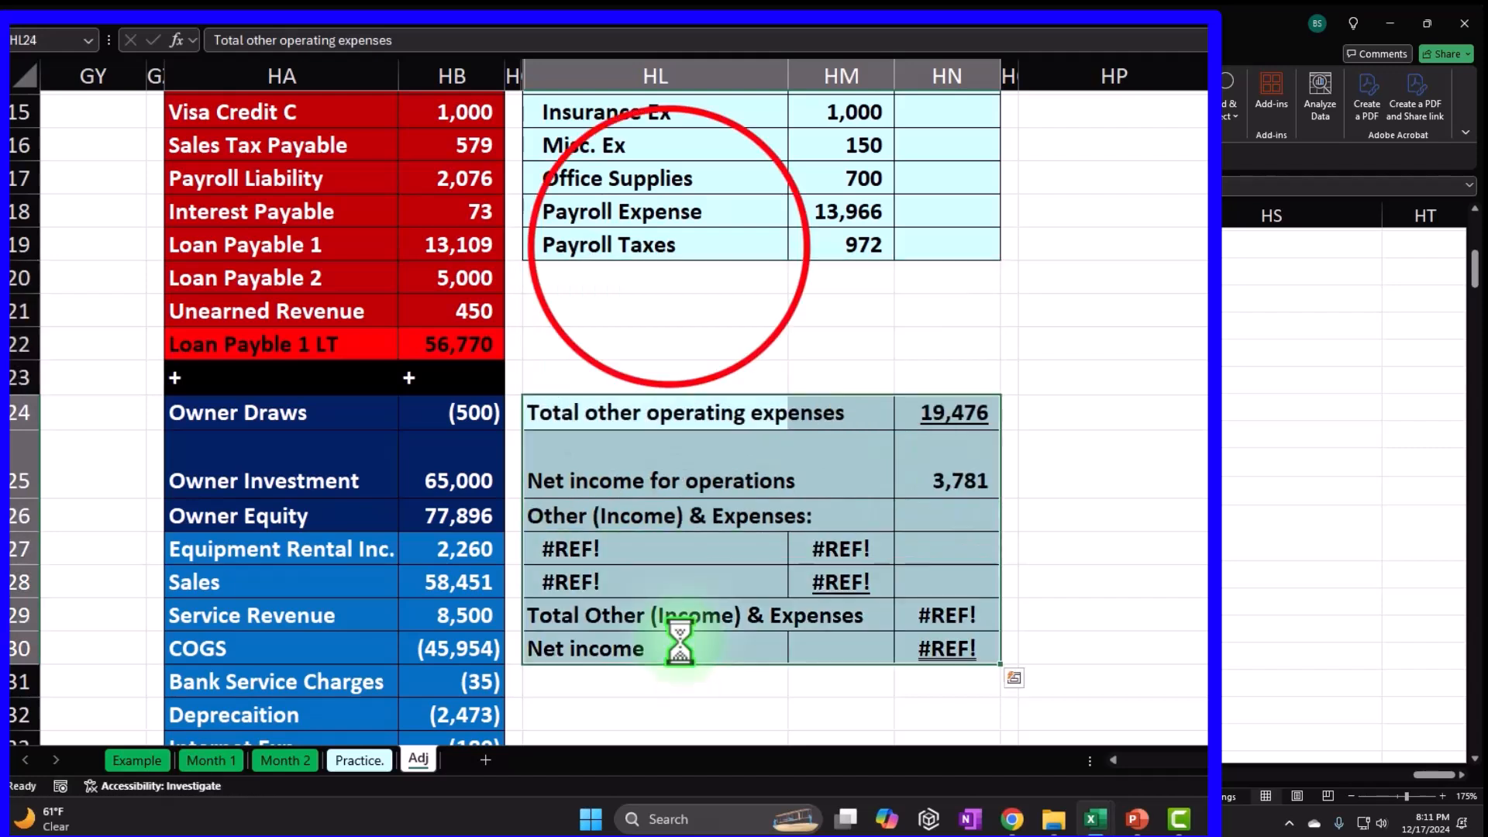
left_click(668, 246)
left_click_drag(668, 247, 998, 324)
scroll(747, 525, "down", 4)
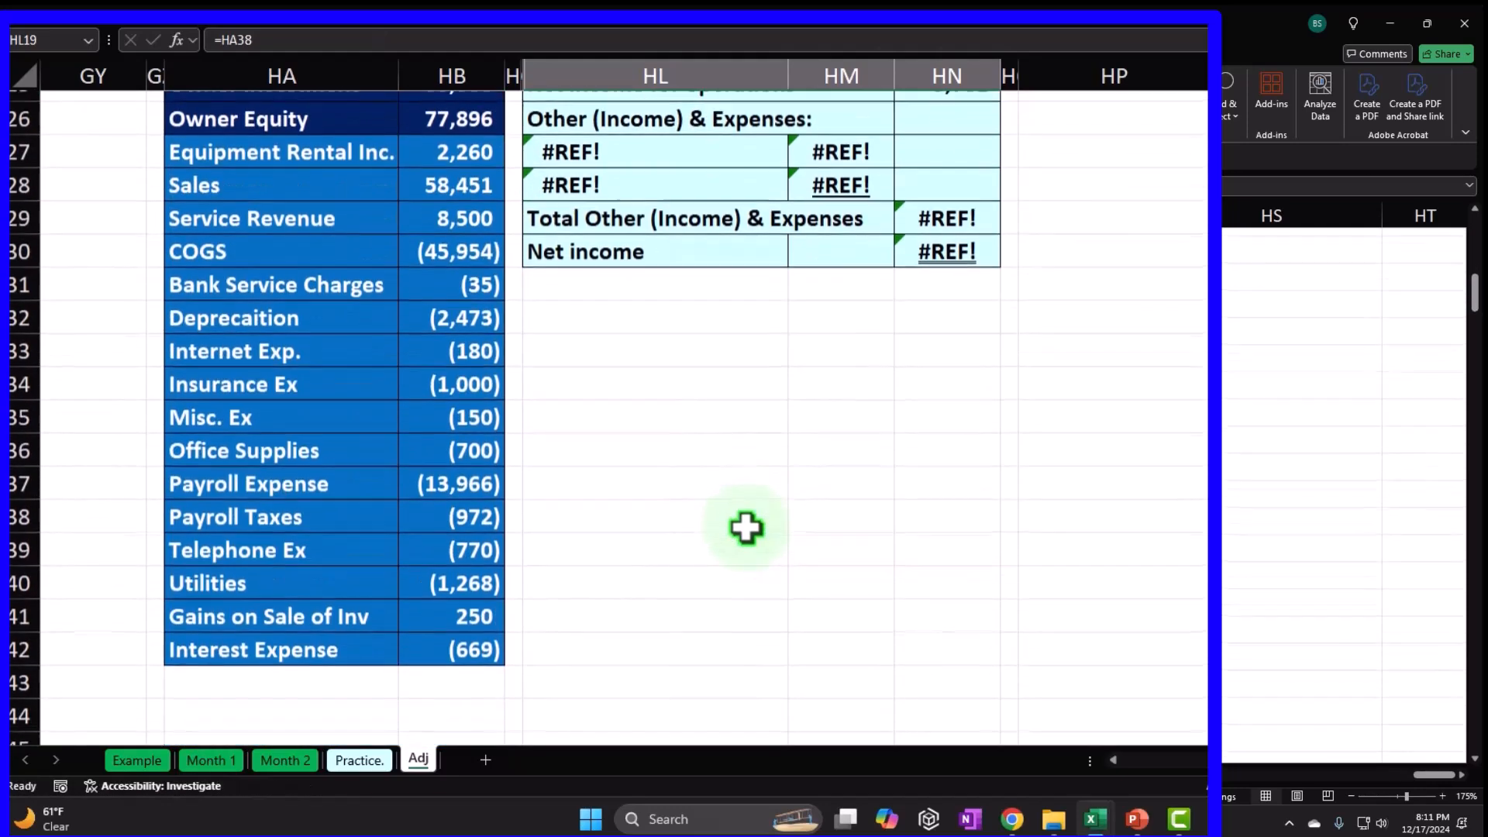
scroll(718, 584, "up", 4)
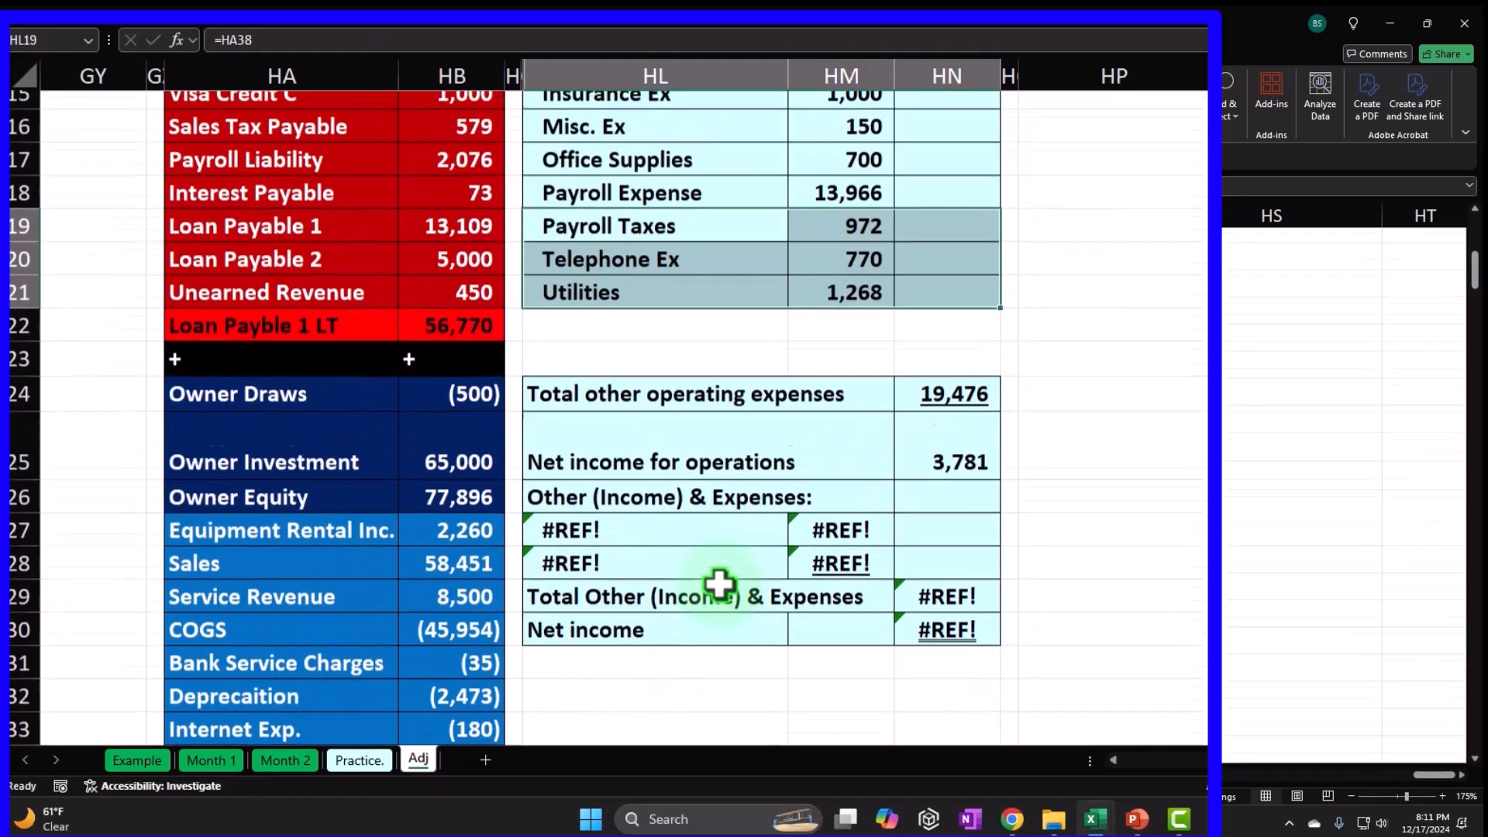
left_click_drag(643, 413, 940, 641)
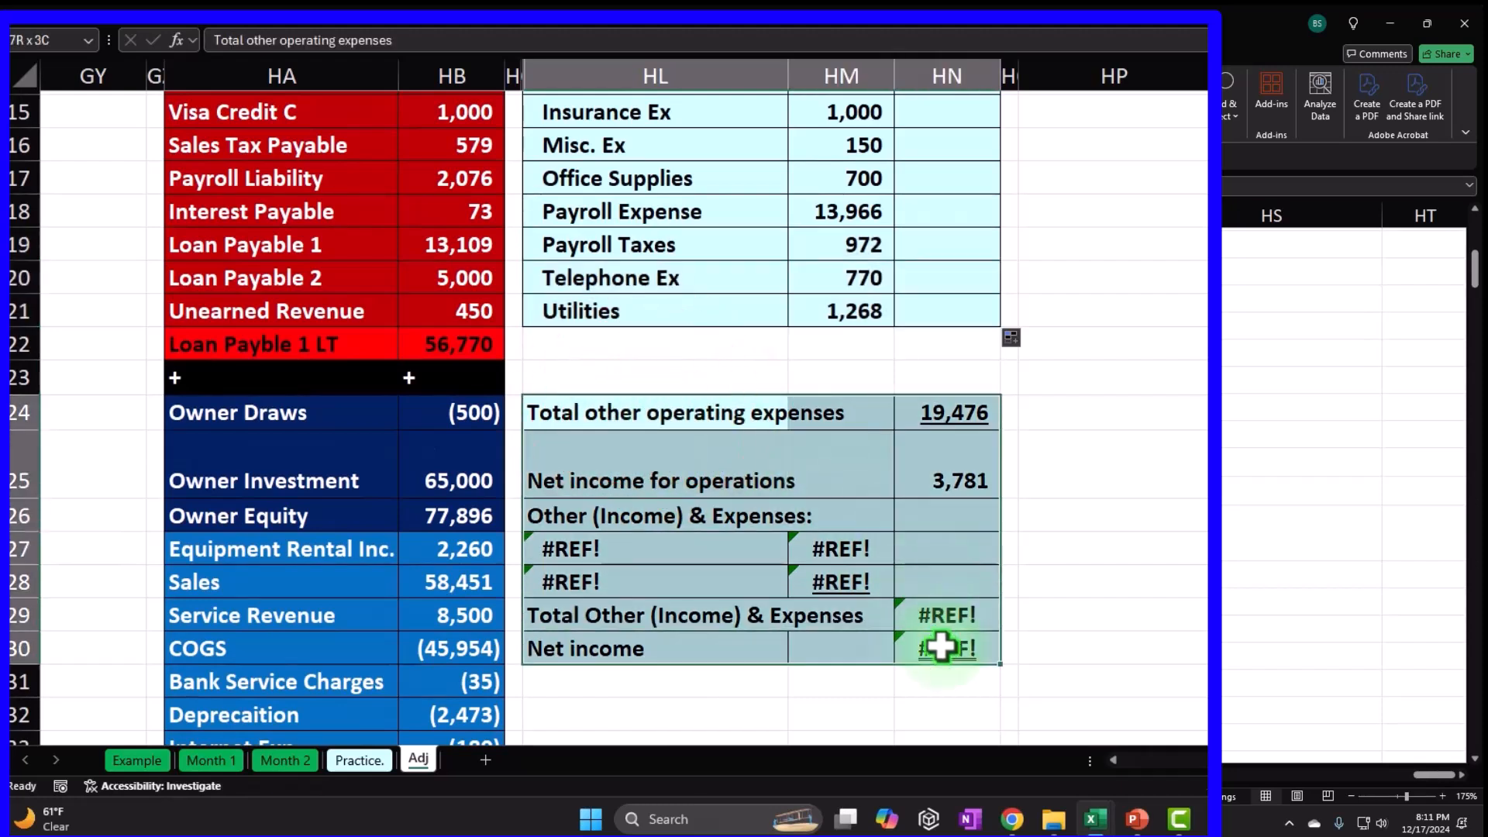
left_click_drag(736, 392, 733, 347)
Extend total operating expenses to =SUM(HM12:HM21), giving 21,514 and net income for operations 1,743.
double_click(915, 343)
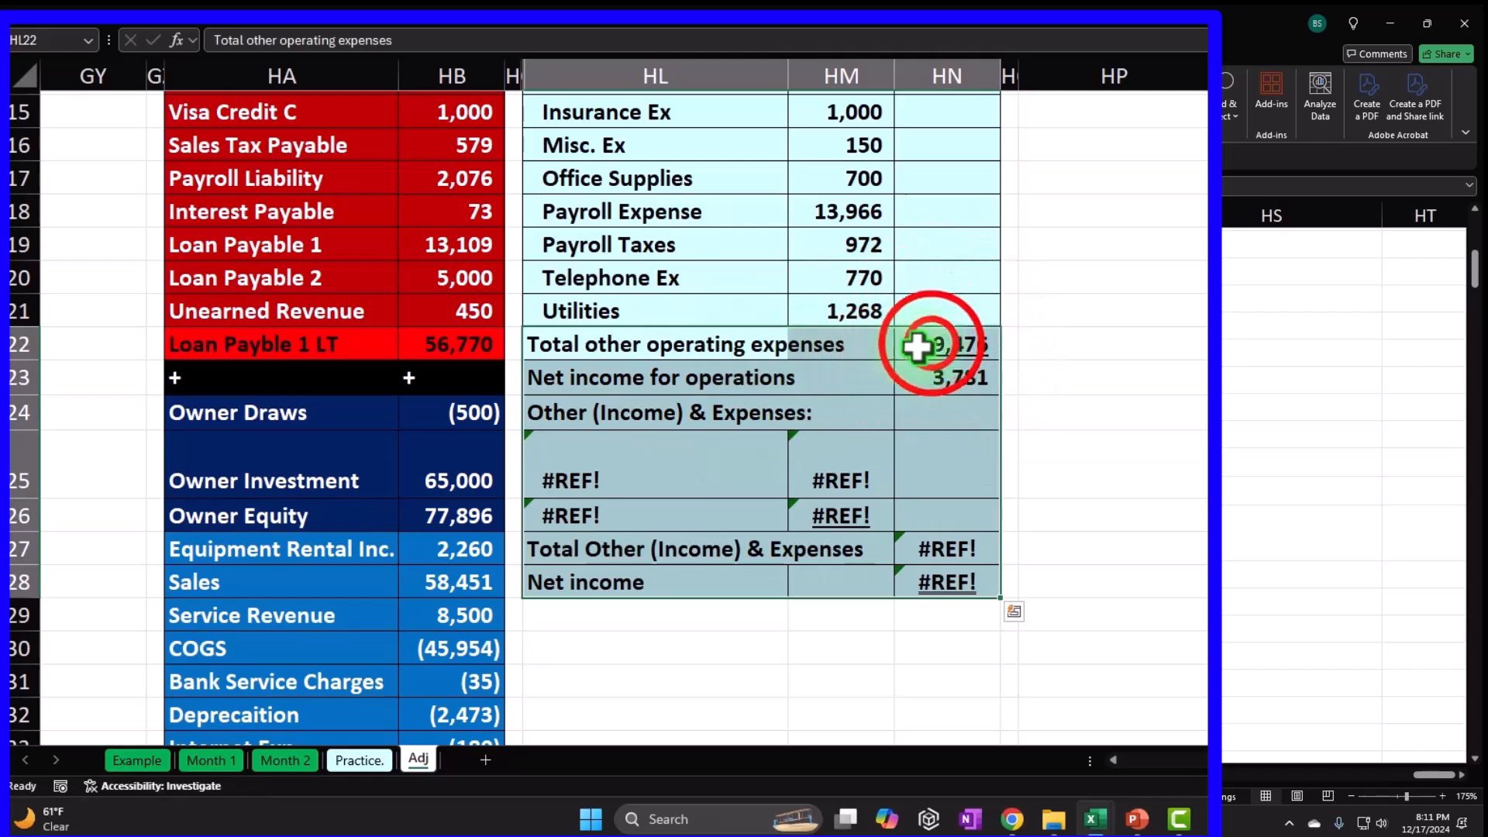
left_click_drag(897, 261, 896, 304)
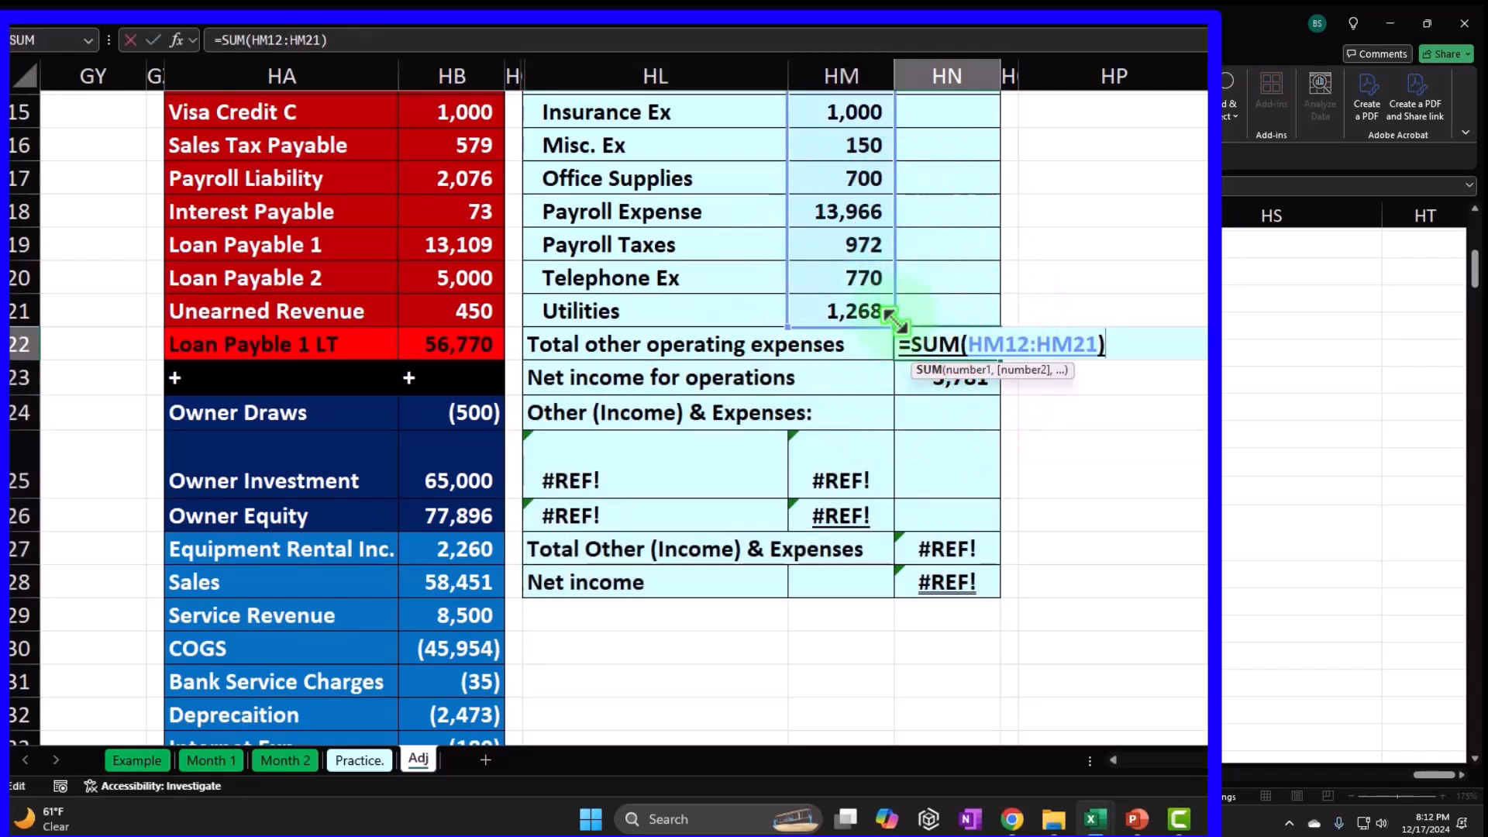
key("Return")
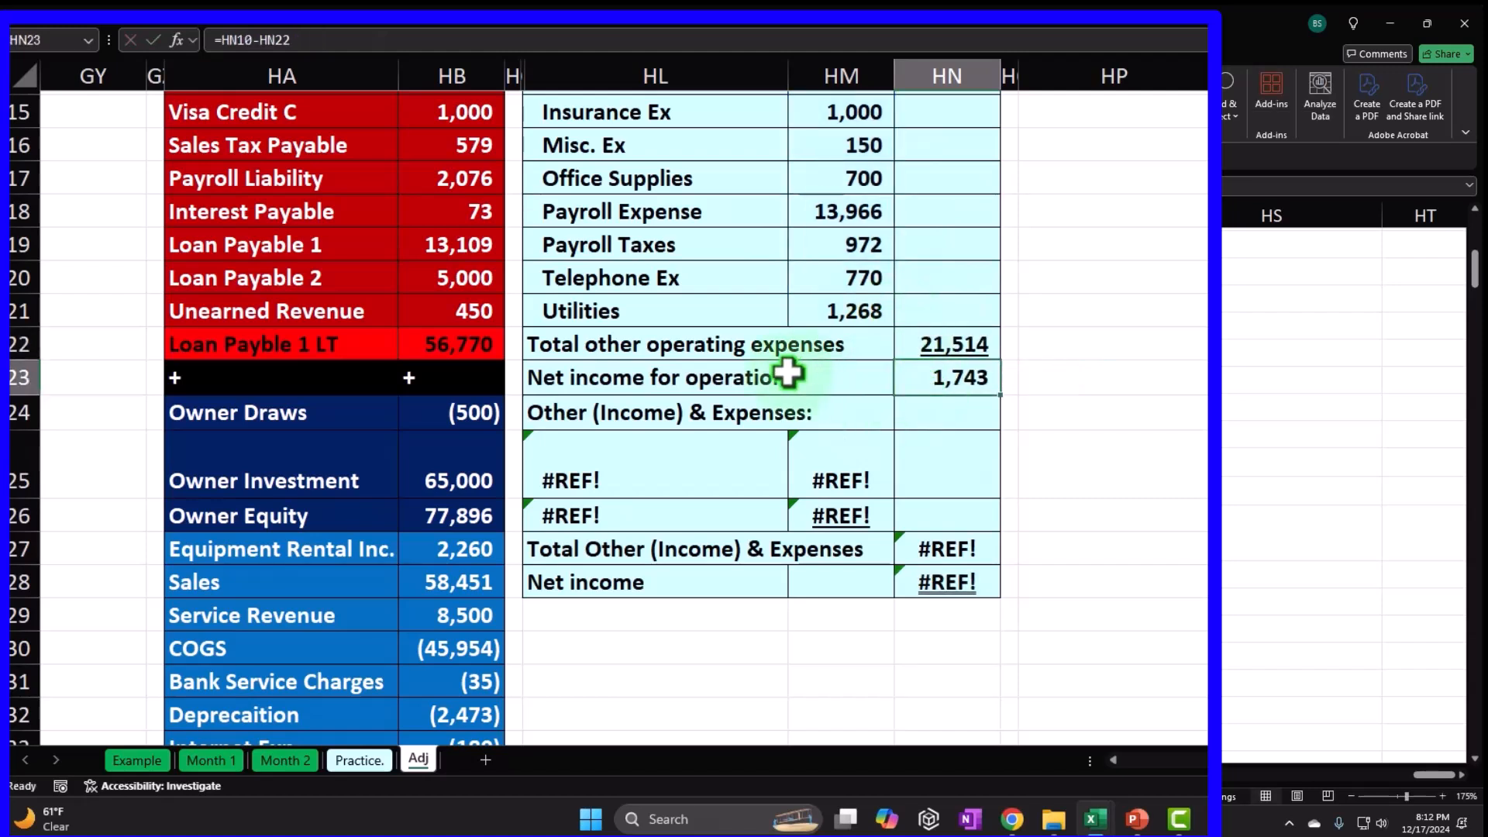
double_click(983, 386)
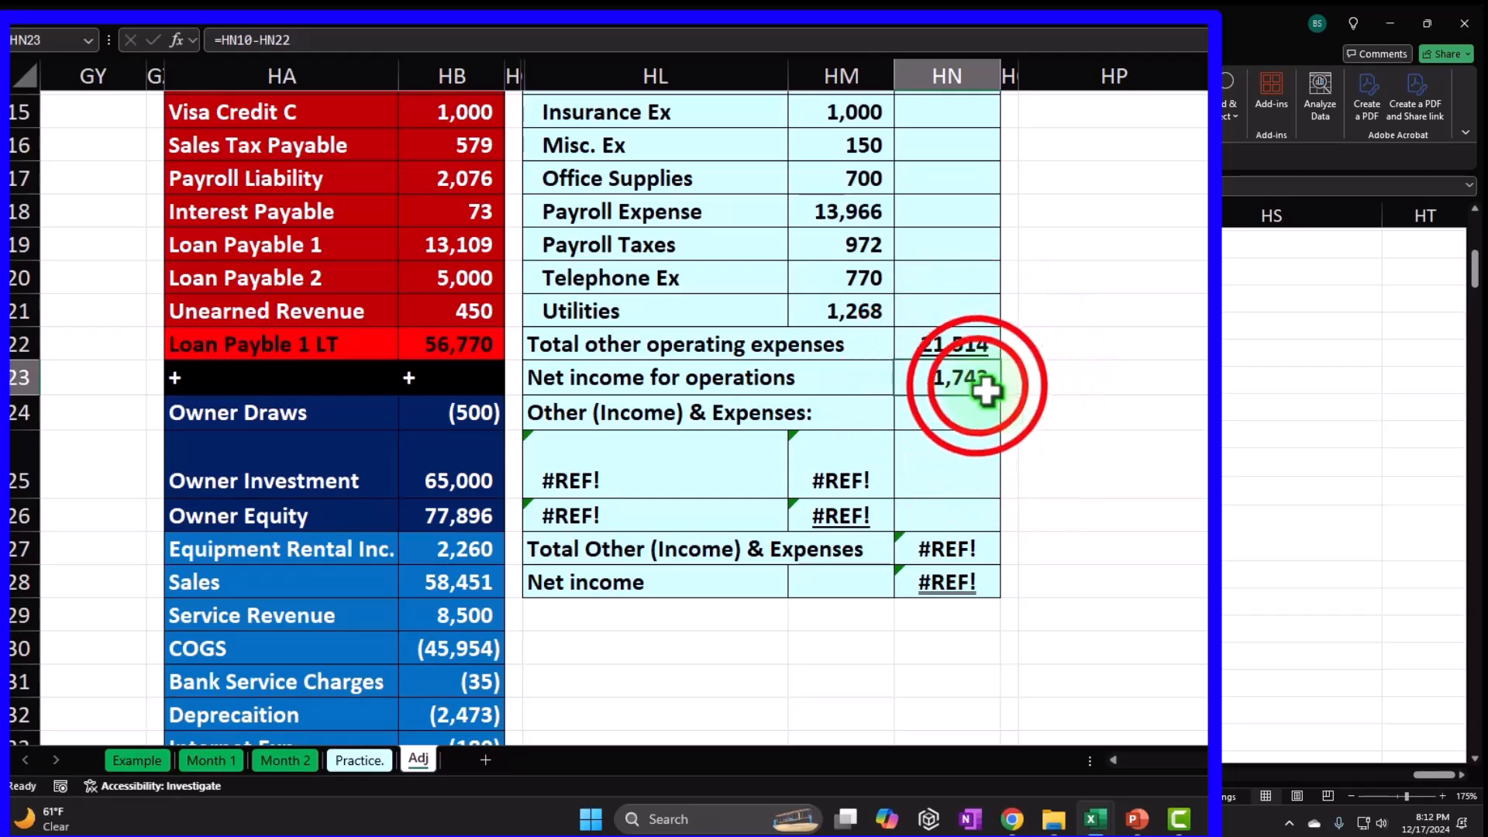
Accept the net income for operations formula in HN23.
scroll(1144, 543, "up", 3)
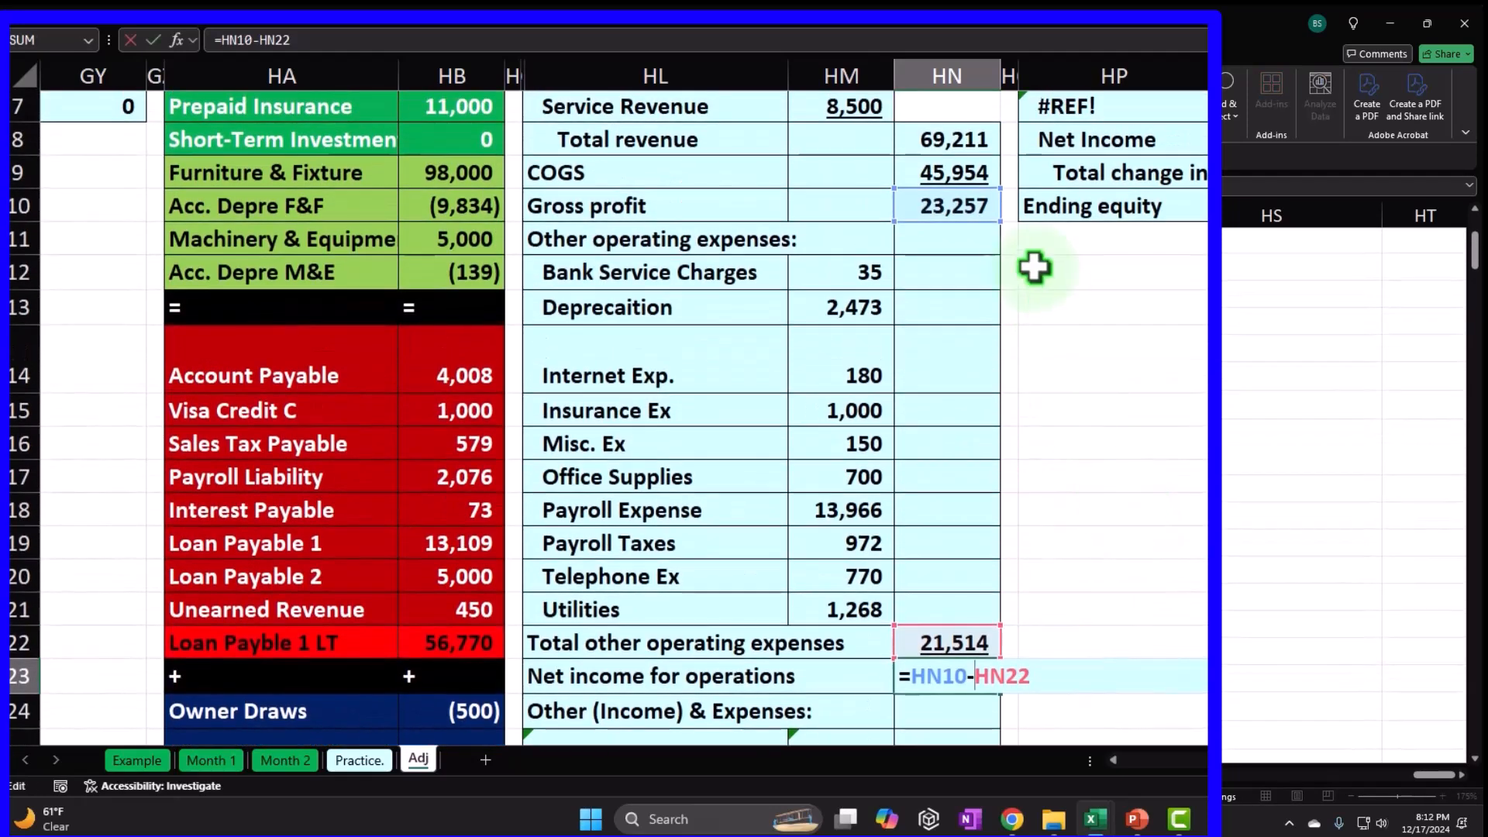
key("Return")
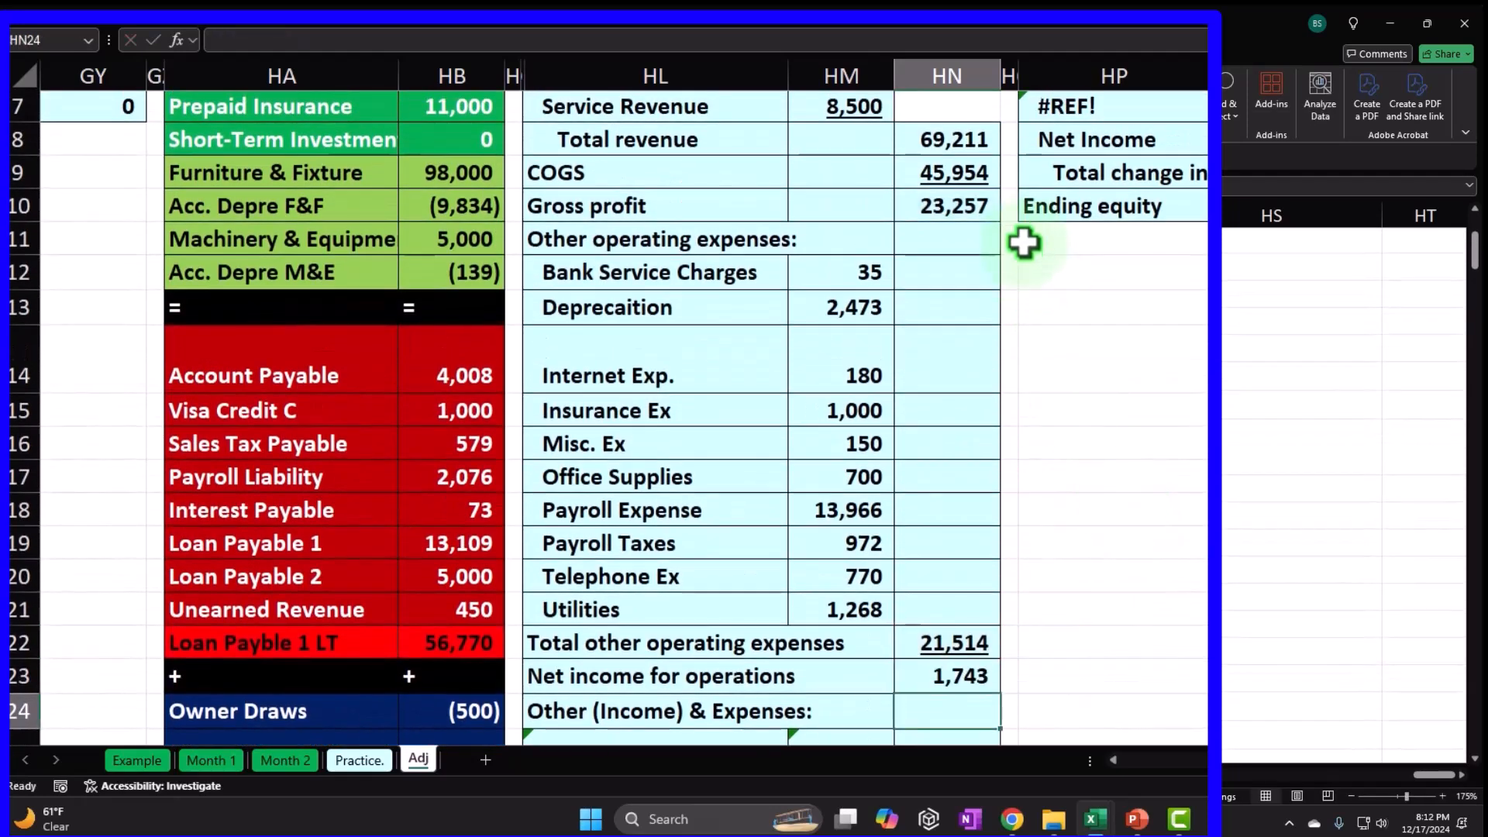
key("Up")
scroll(1019, 377, "down", 2)
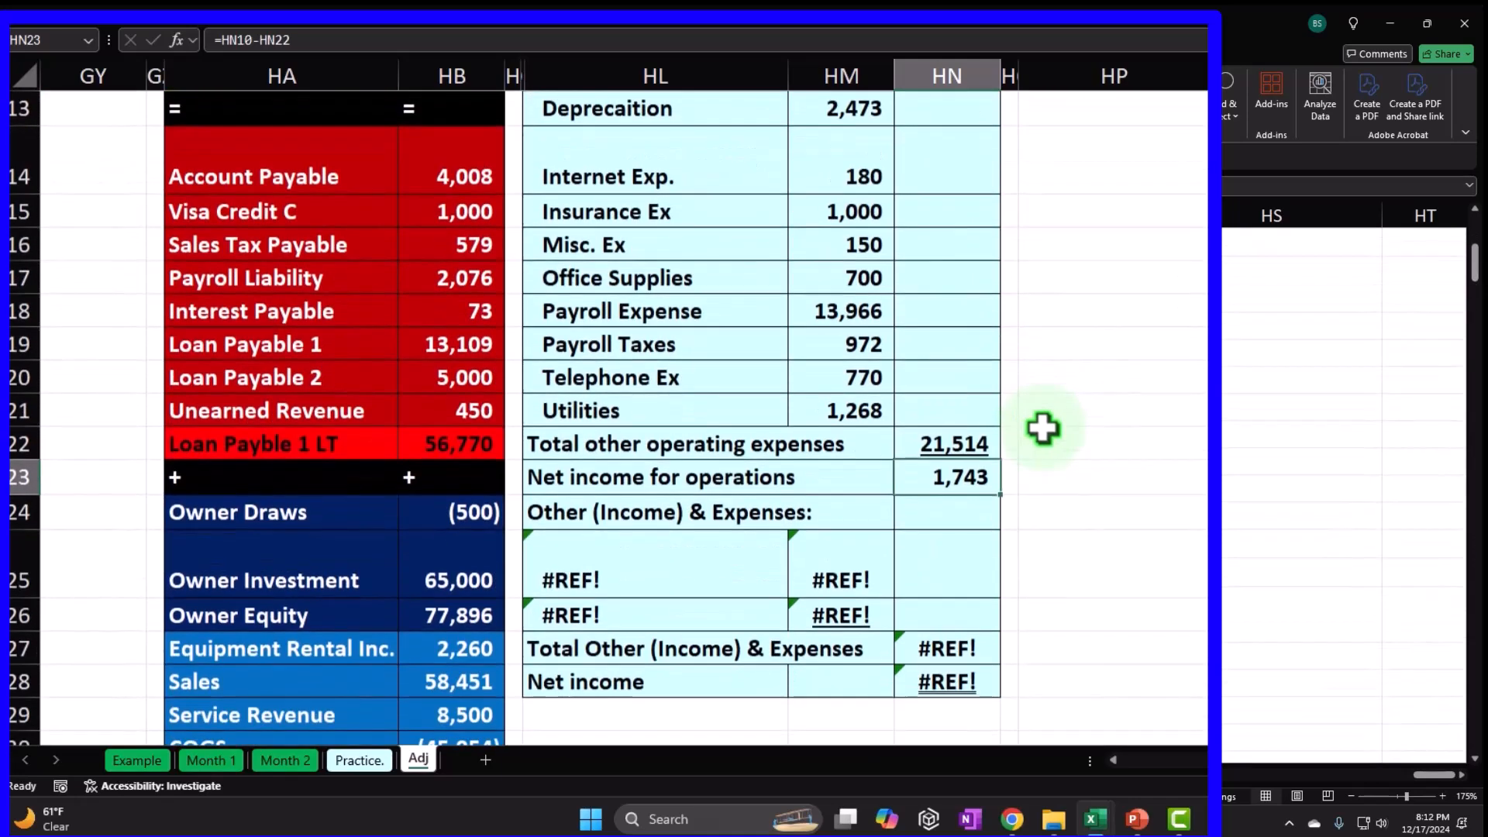
scroll(1006, 475, "down", 1)
scroll(1006, 484, "down", 1)
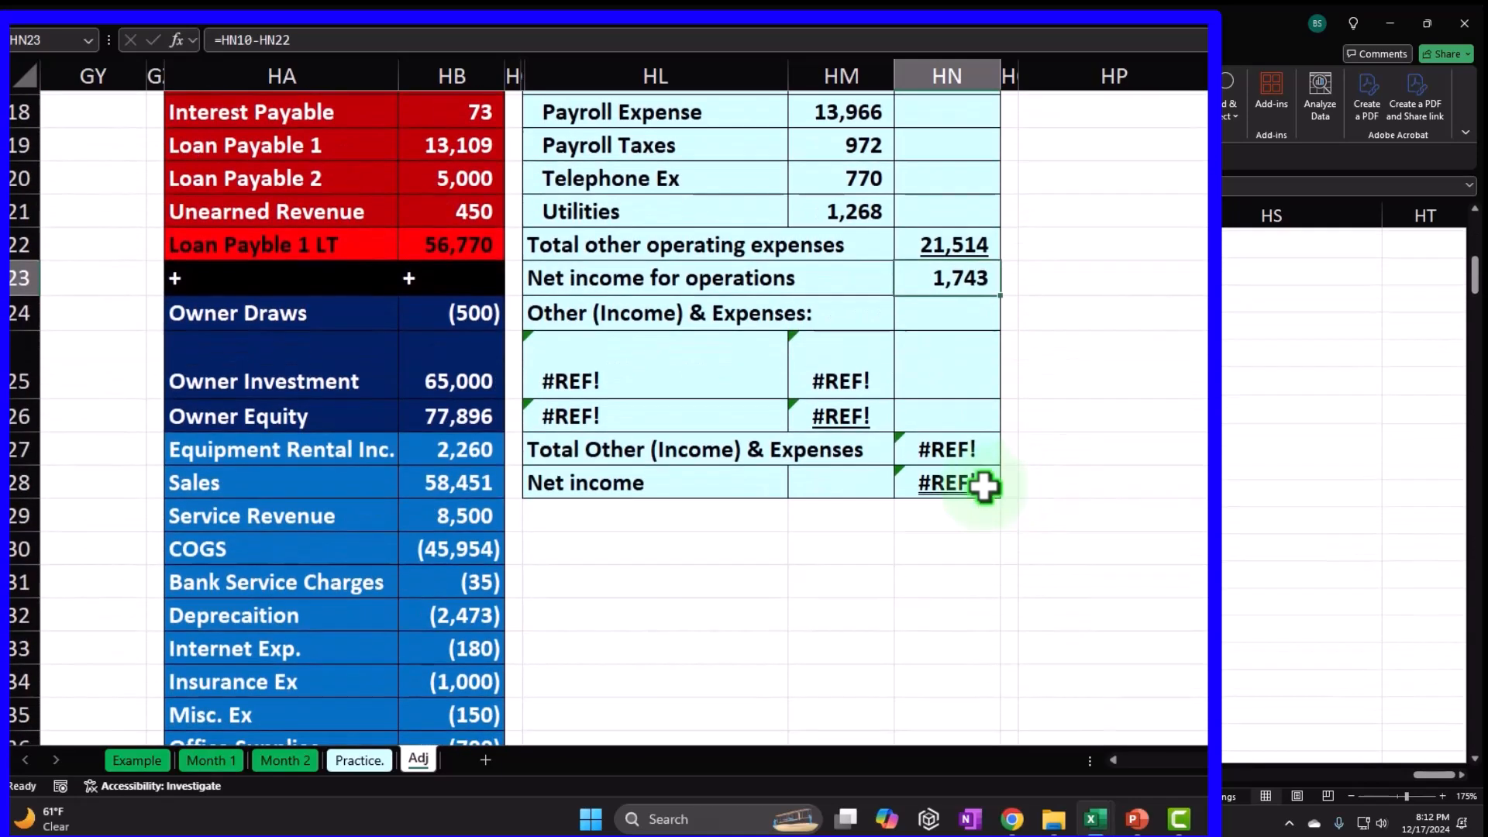
Link HL25 to Gains on Sale of Inv (=HA41) and HL26 to Interest Expense (=HA42).
left_click(684, 381)
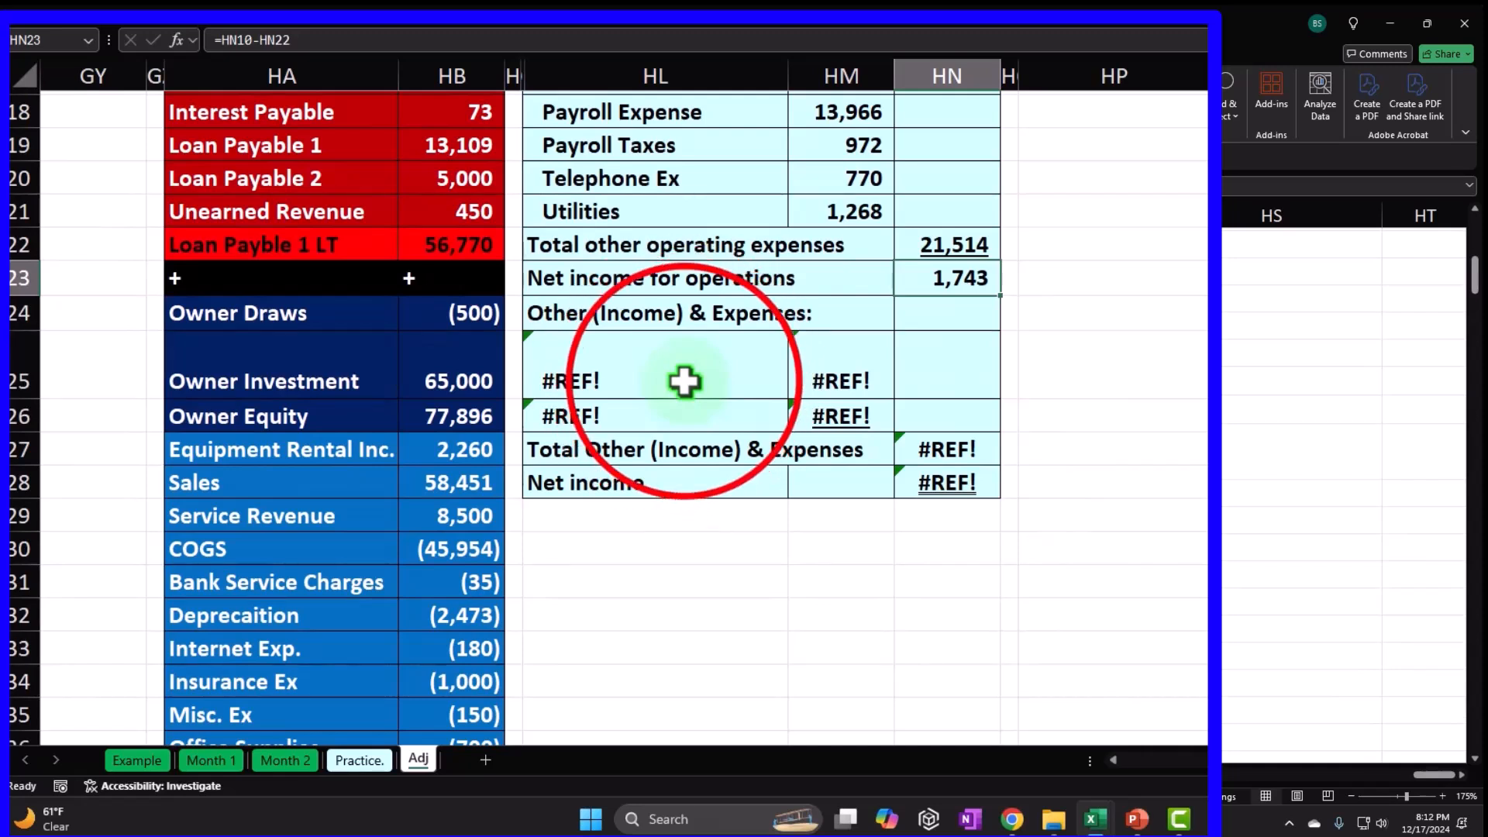
type("=")
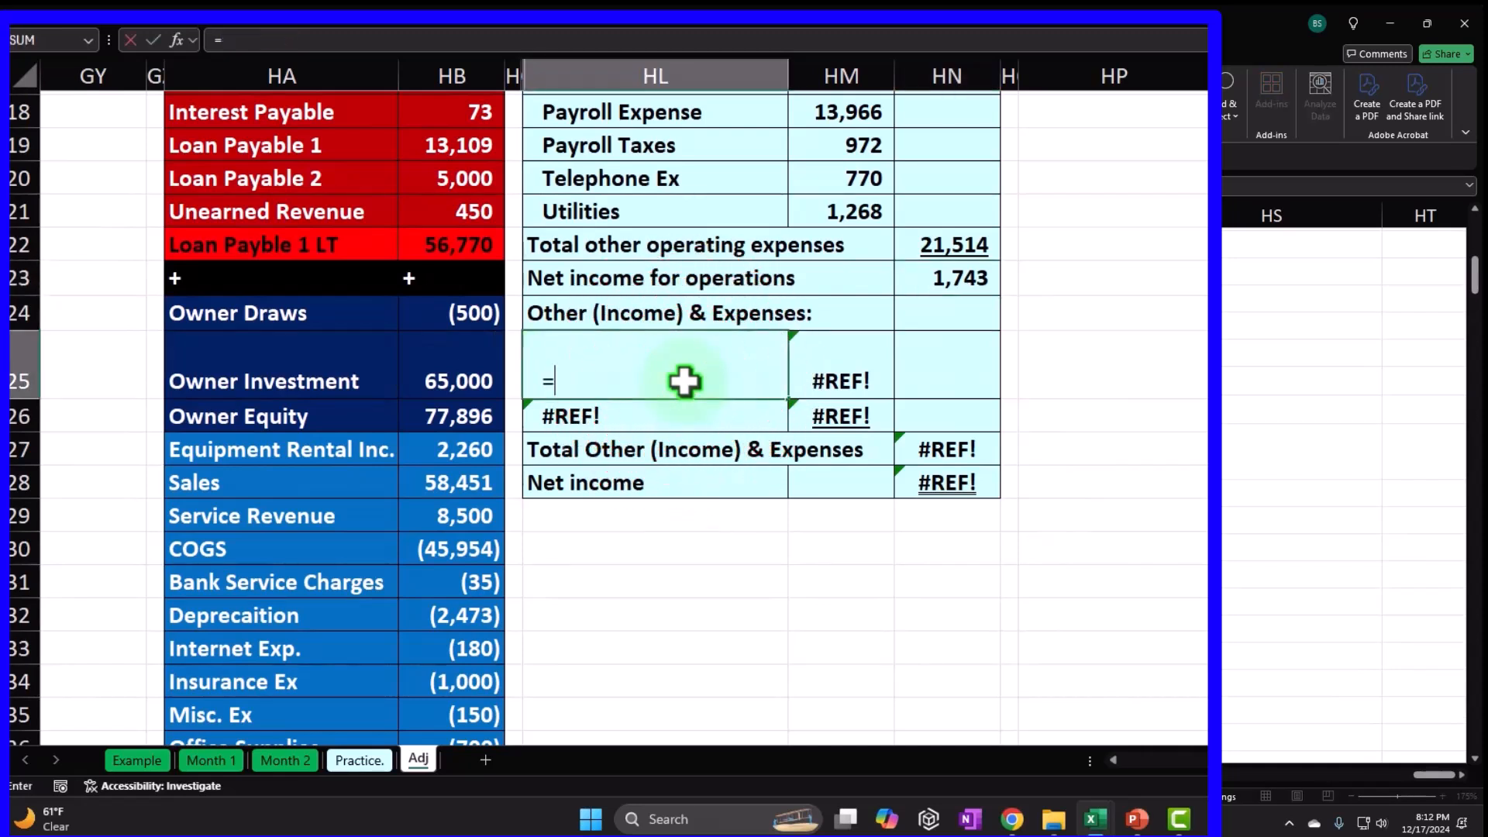
scroll(682, 391, "down", 4)
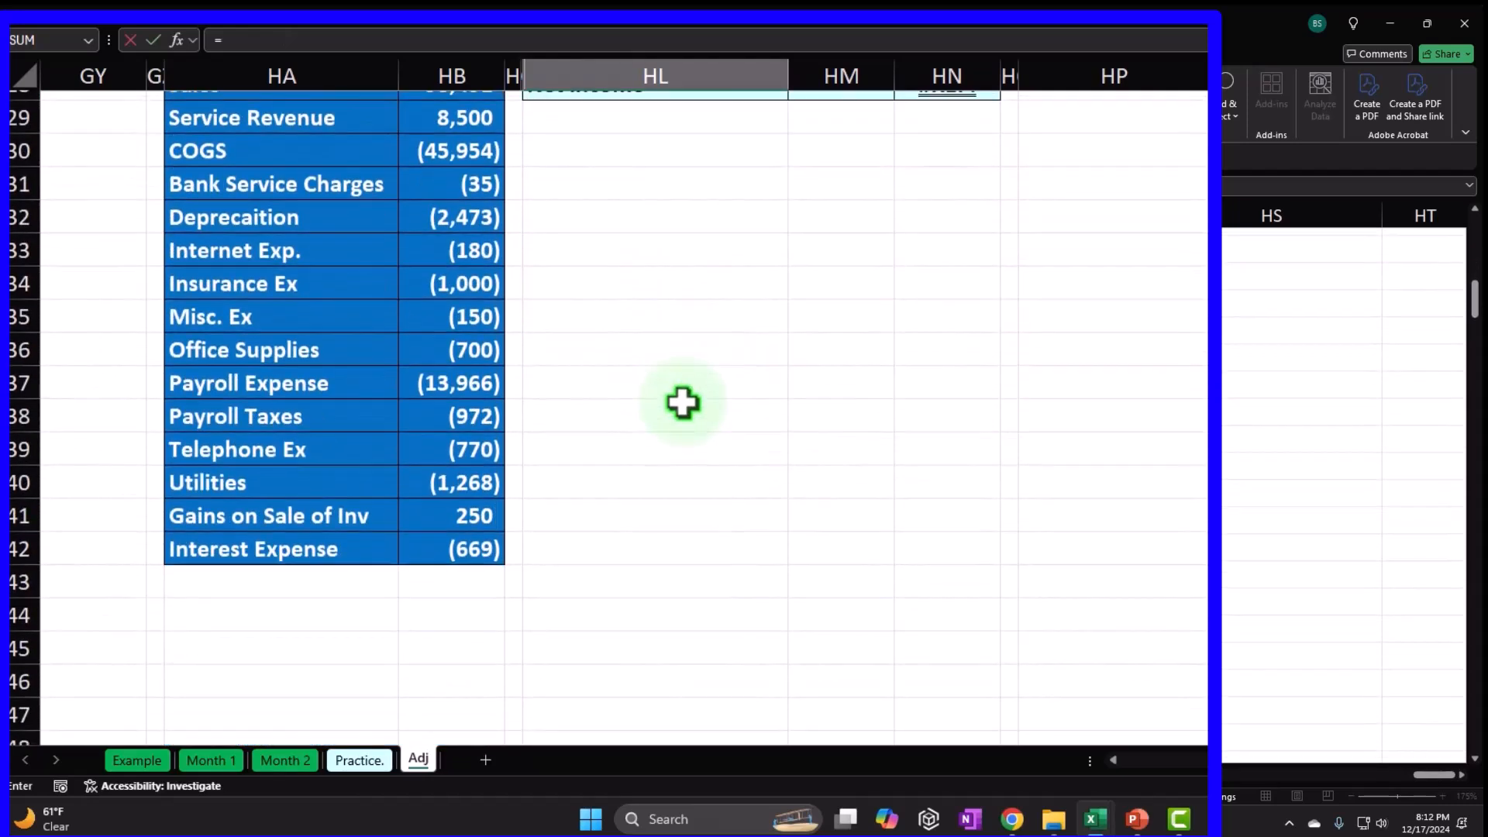
left_click(348, 521)
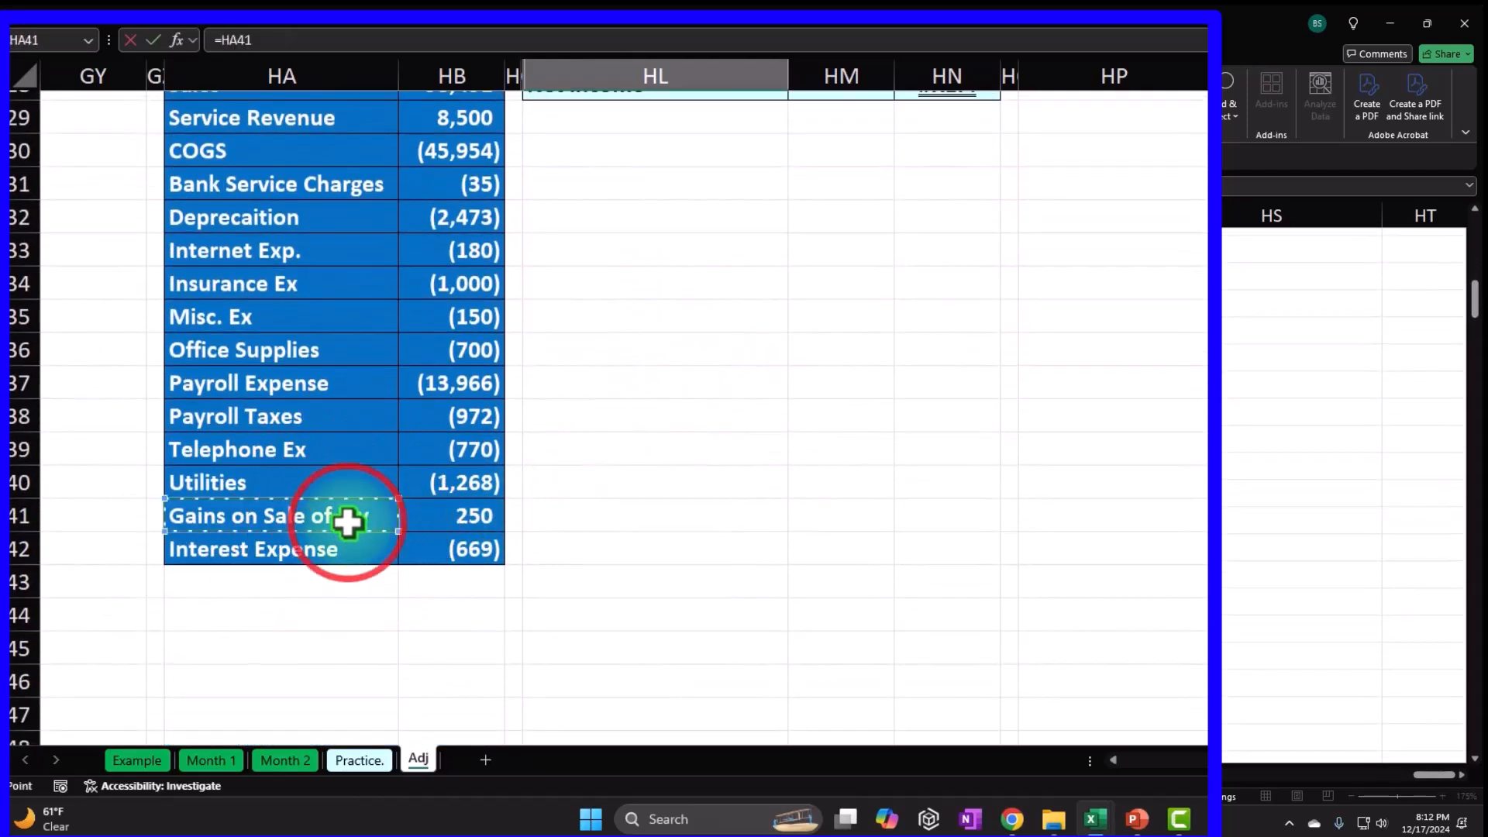
key("Return")
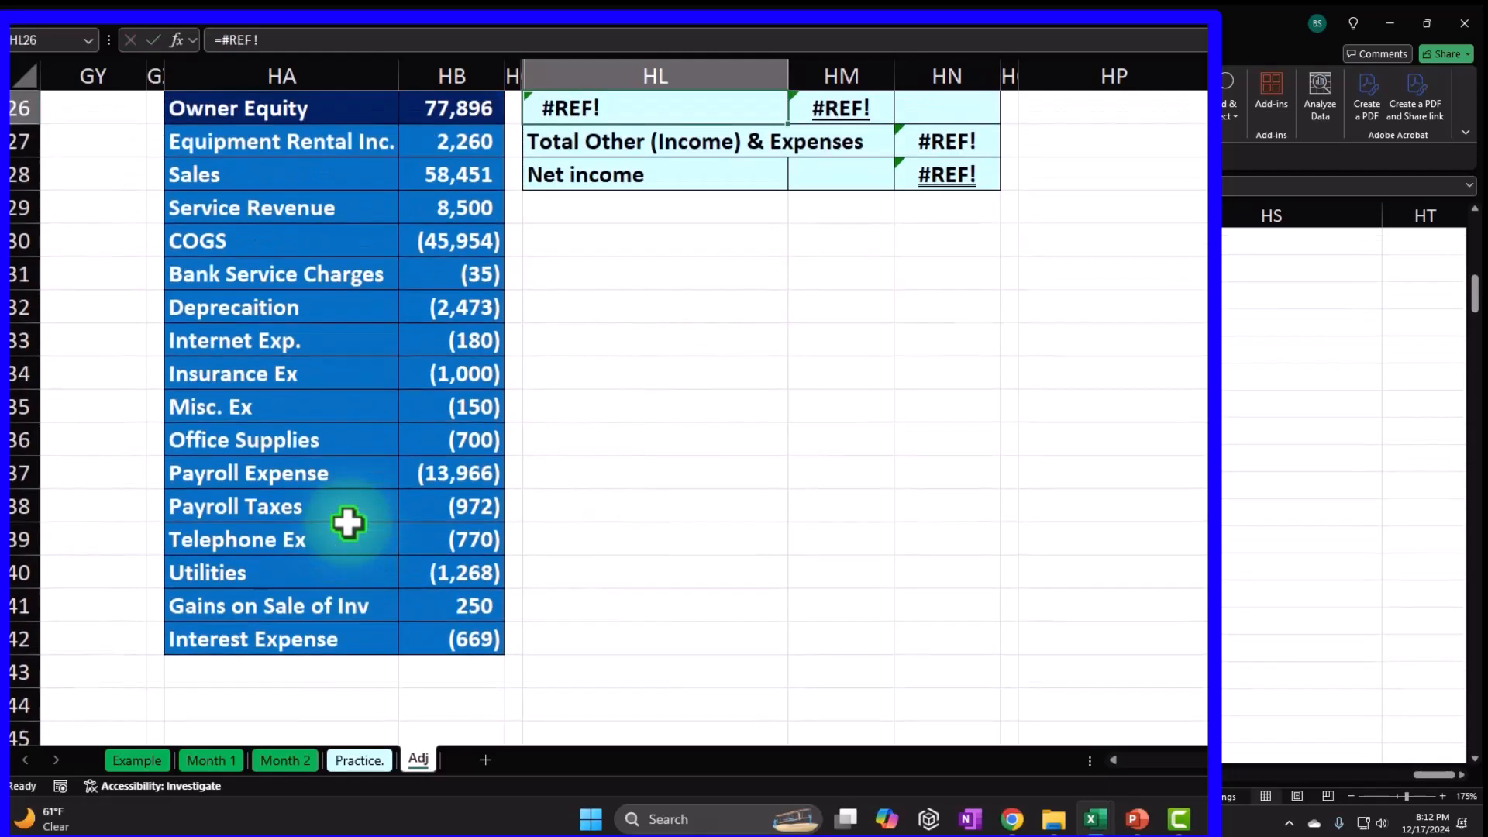
scroll(348, 521, "up", 1)
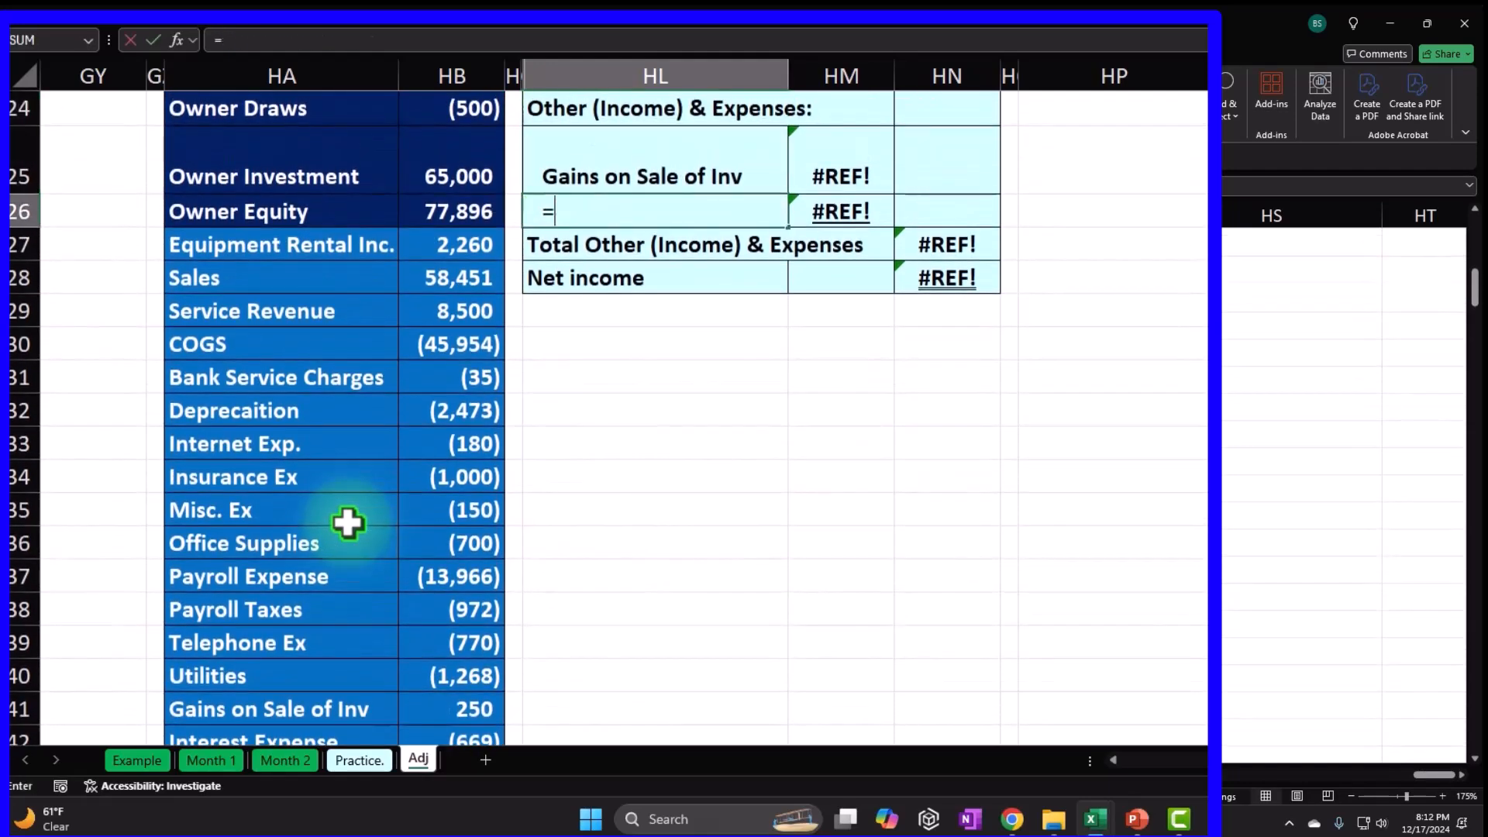
scroll(346, 602, "down", 3)
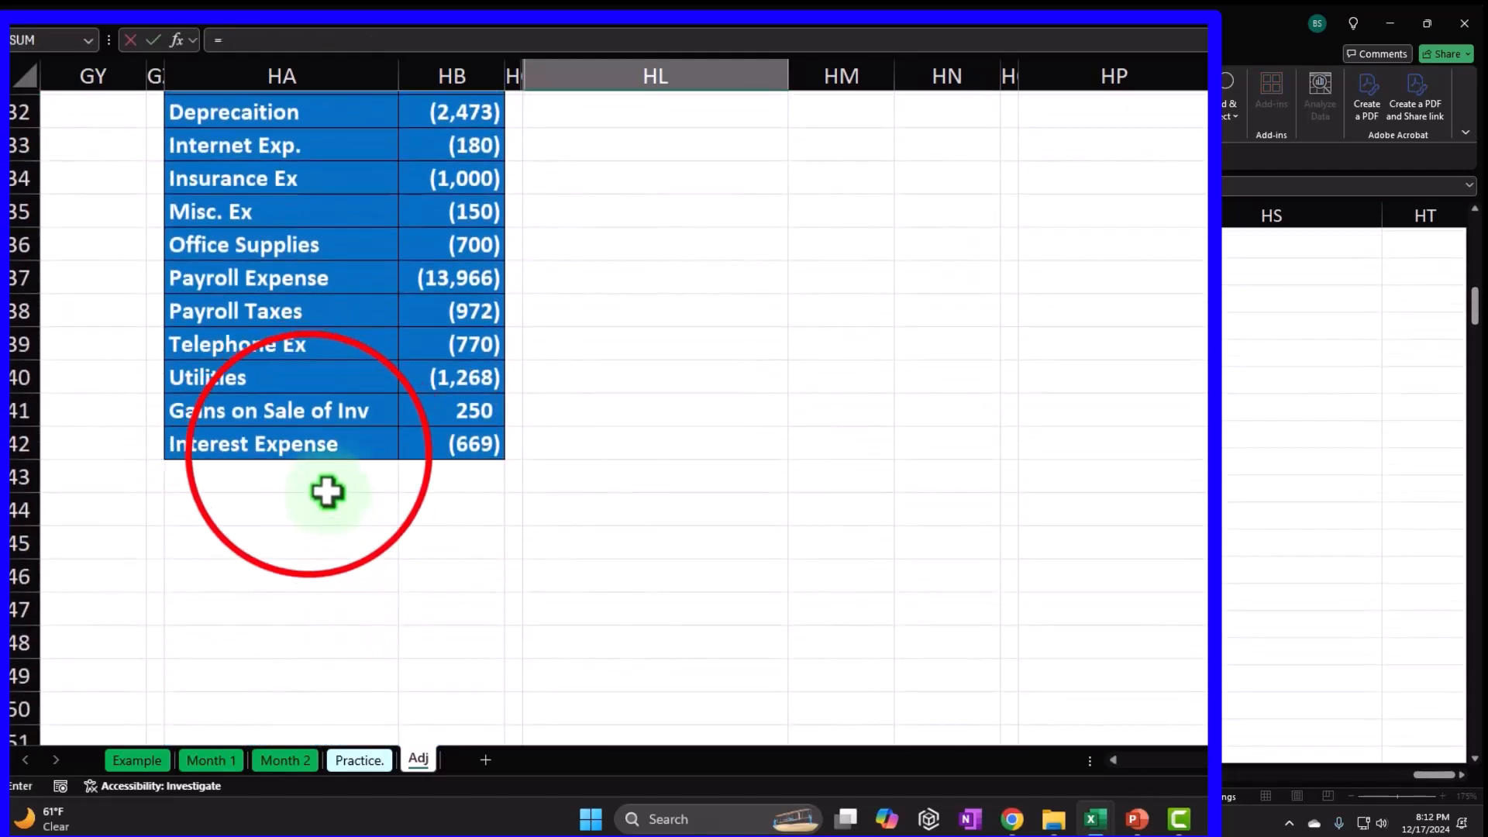
left_click(310, 463)
key("ctrl+Return")
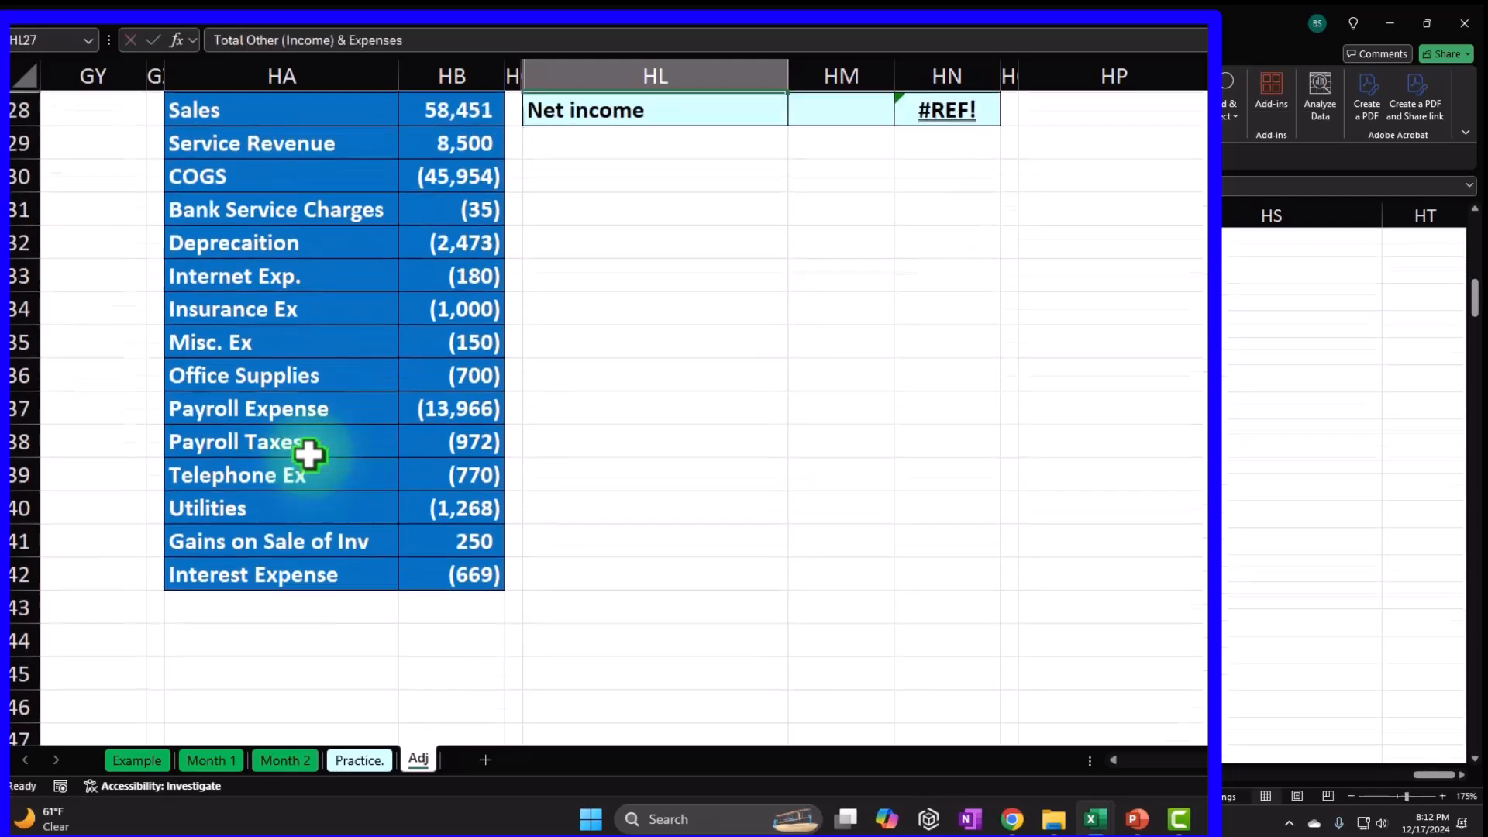
key("Up")
key("Up")
key("Up")
key("Up")
key("Up")
key("Up")
key("Up")
key("Up")
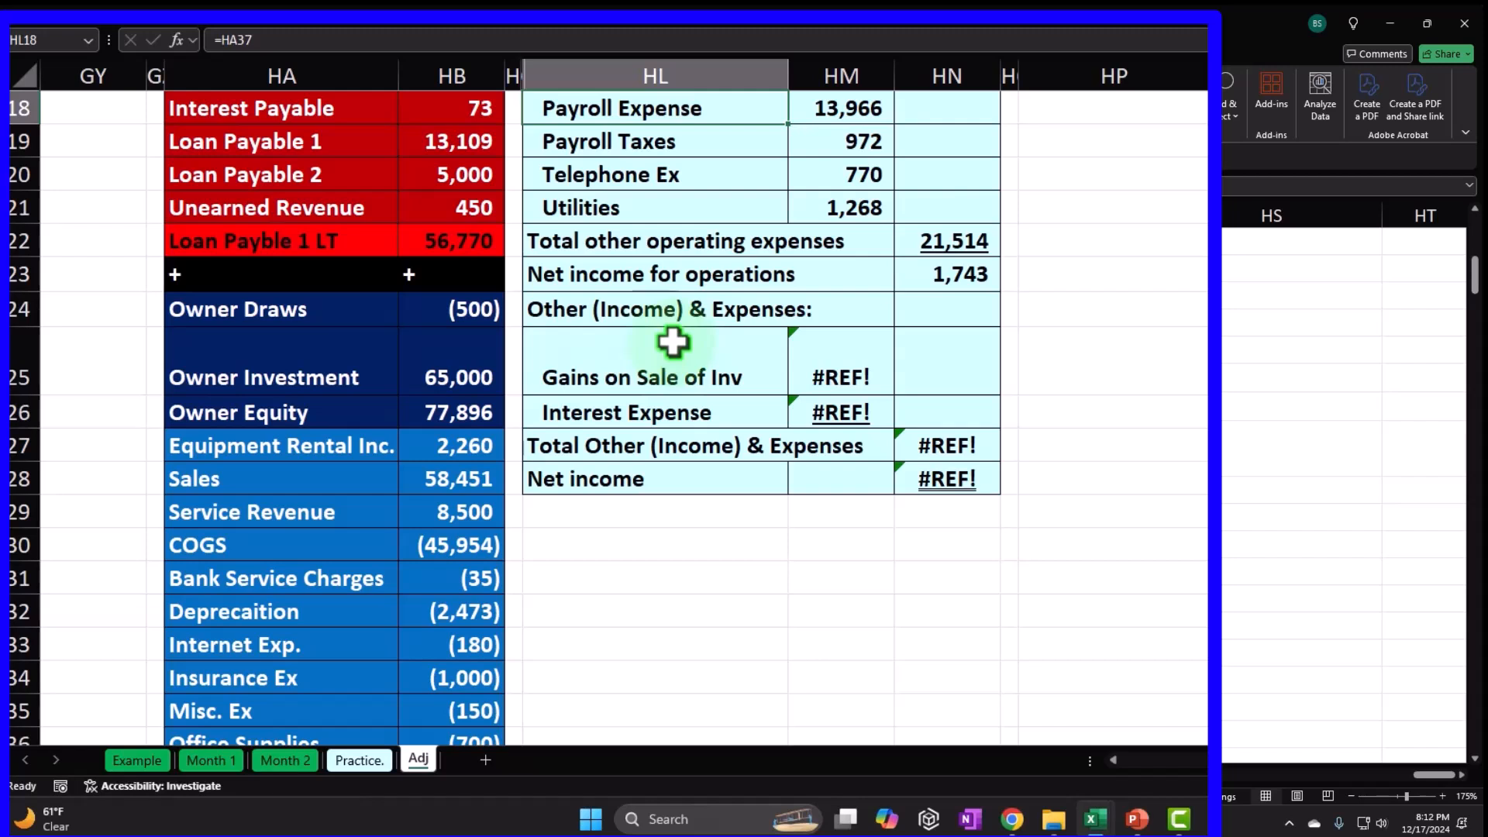
Correct the text of the Other Income & (Expenses) heading.
left_click(816, 365)
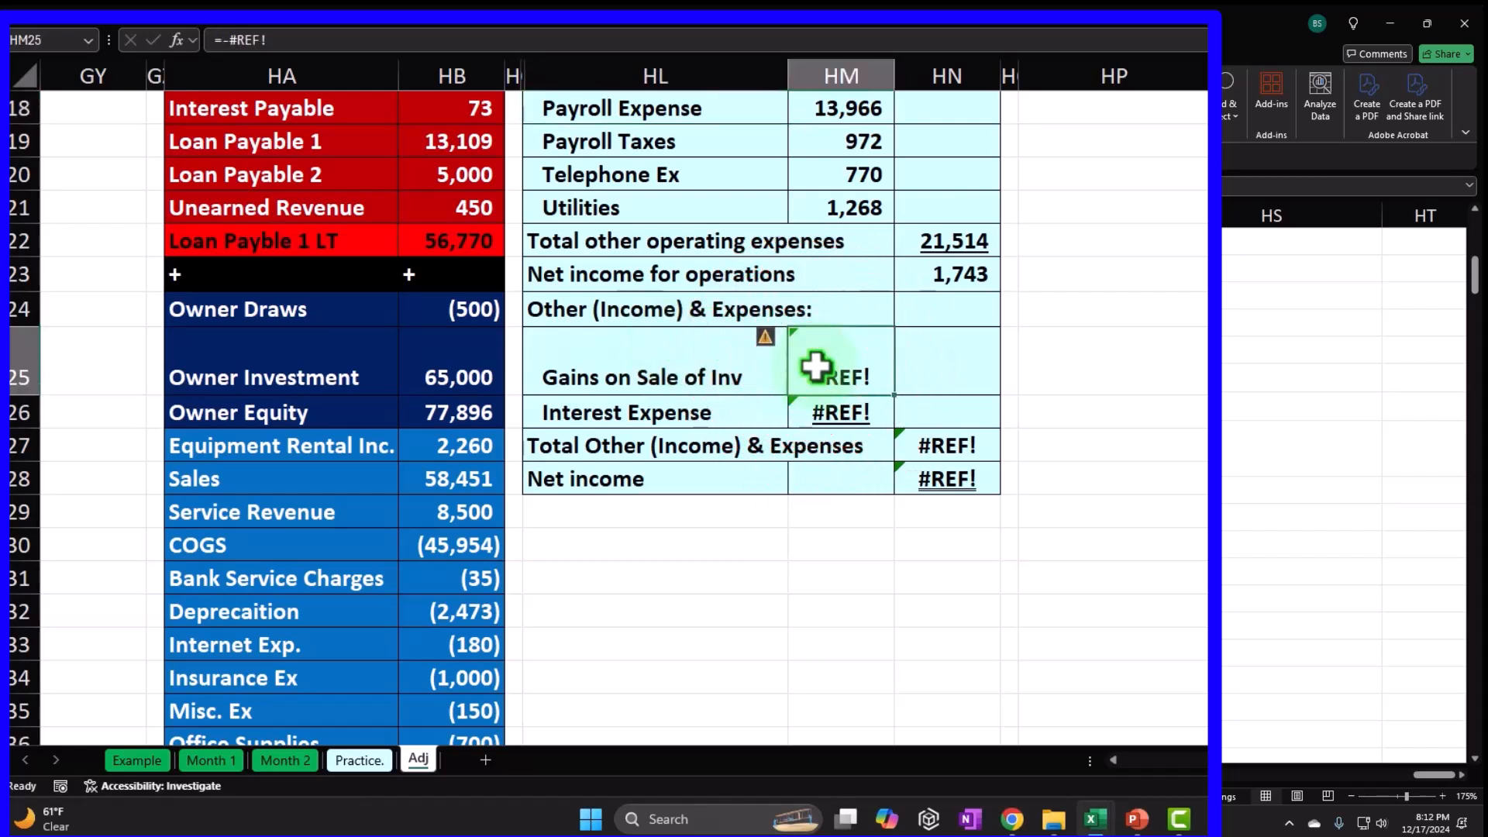
double_click(682, 309)
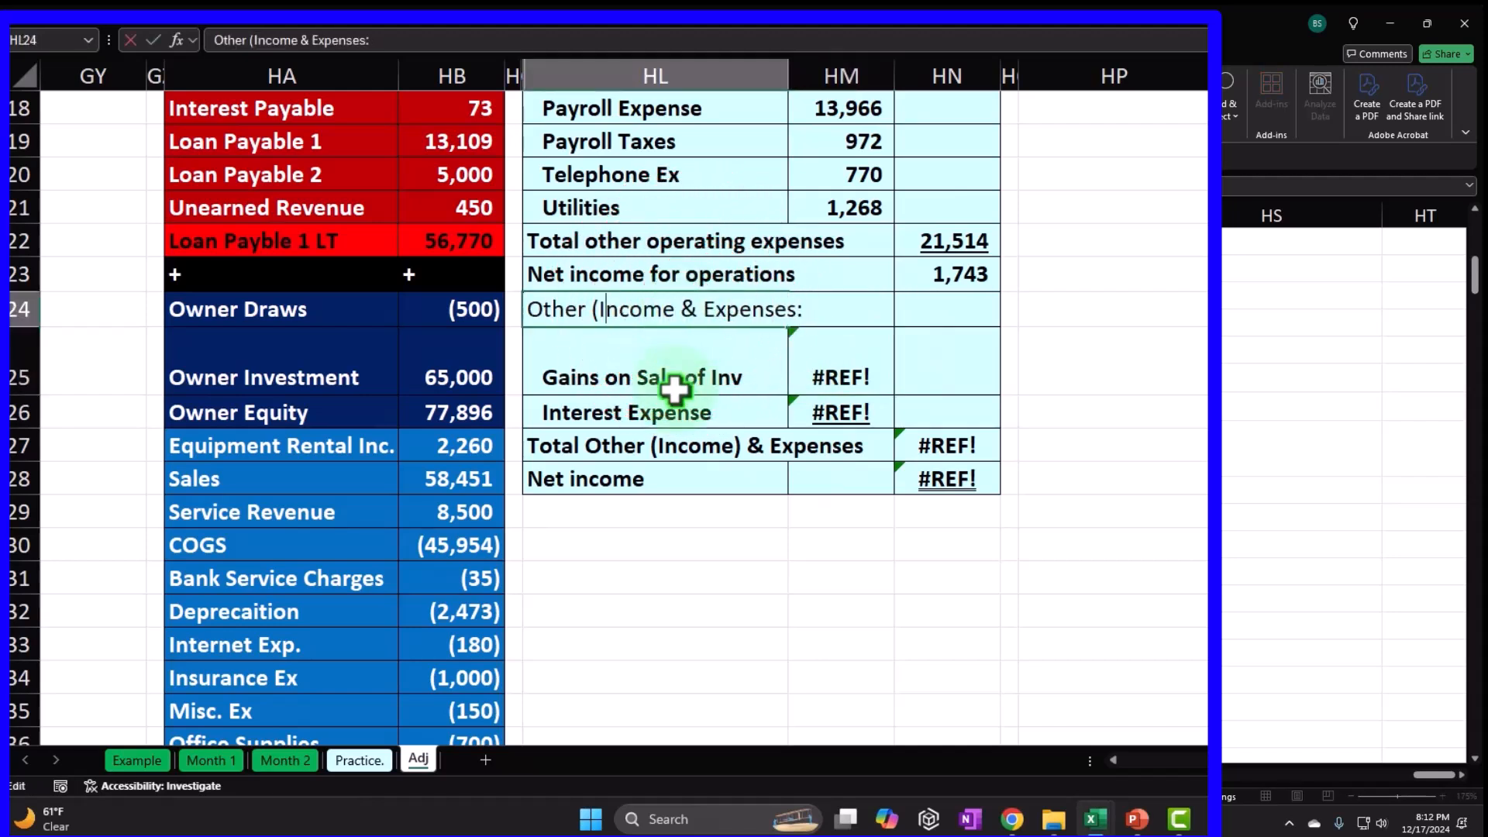
key("BackSpace")
left_click(674, 389)
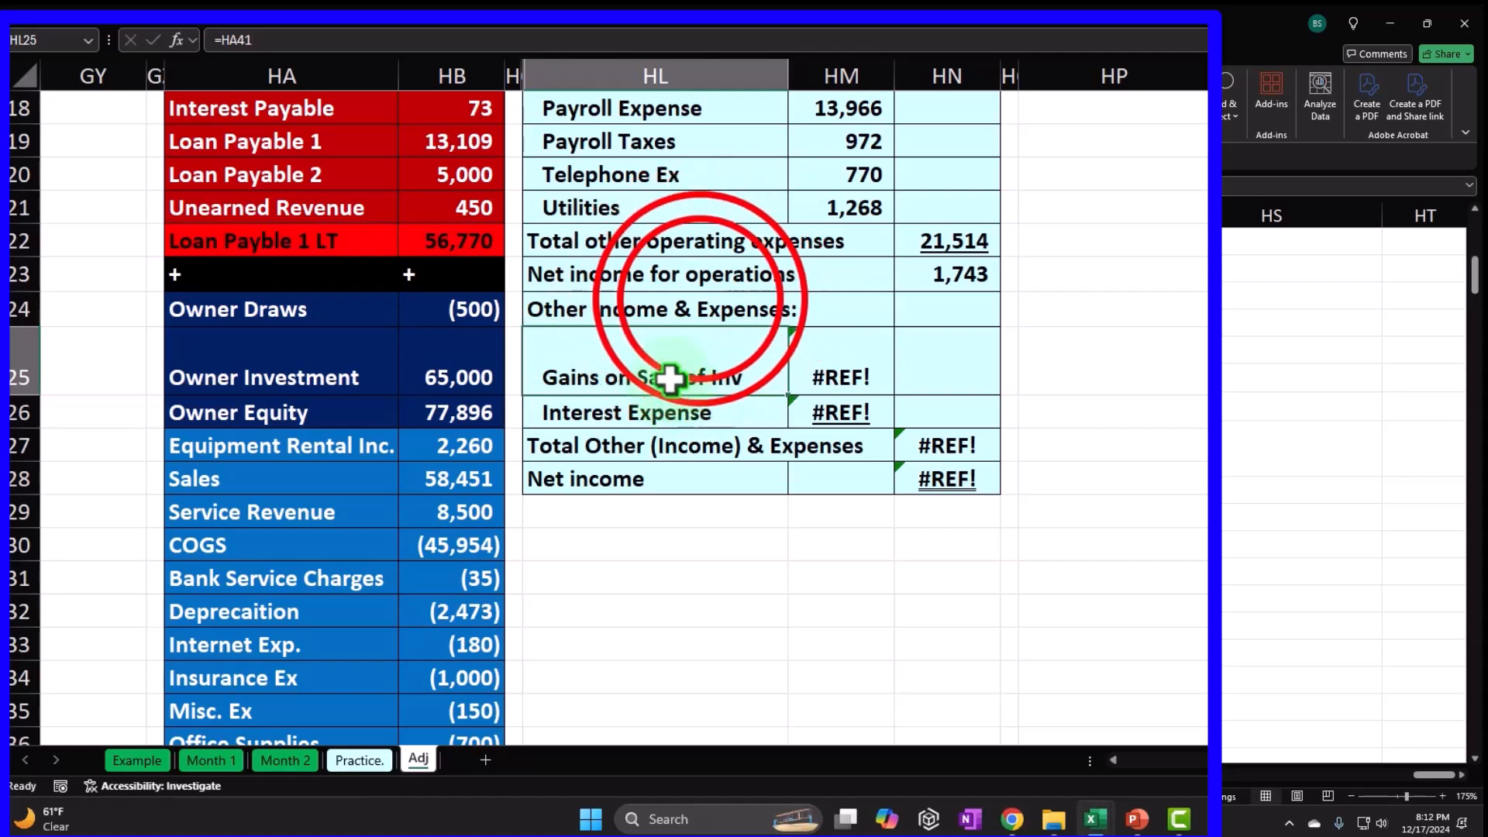
double_click(700, 300)
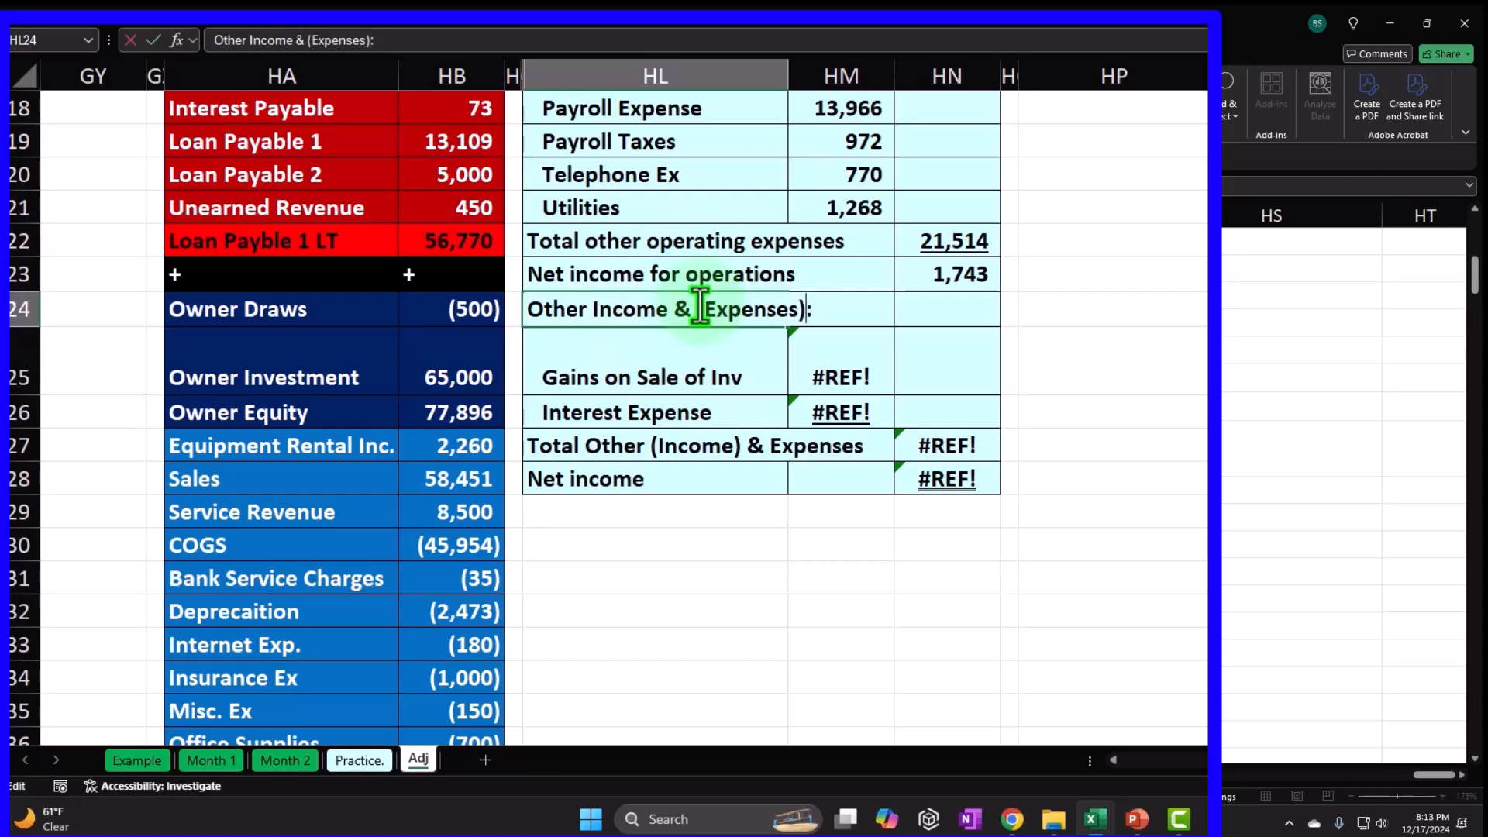
key("Return")
key("Right")
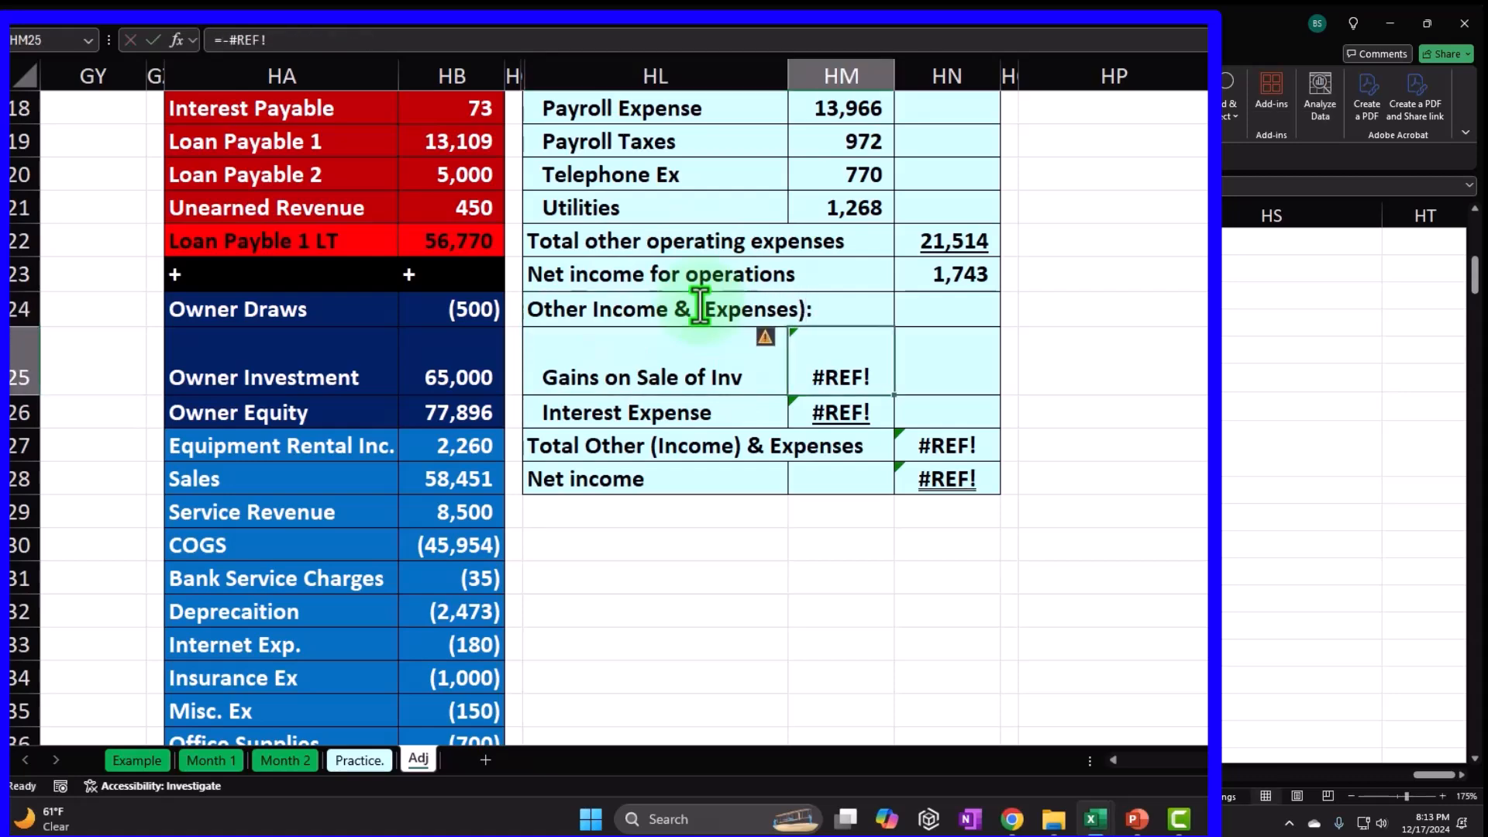
Link the amounts to the trial balance: gains =HB41 (250) and interest expense =HB42 (669).
type("=")
scroll(630, 432, "down", 4)
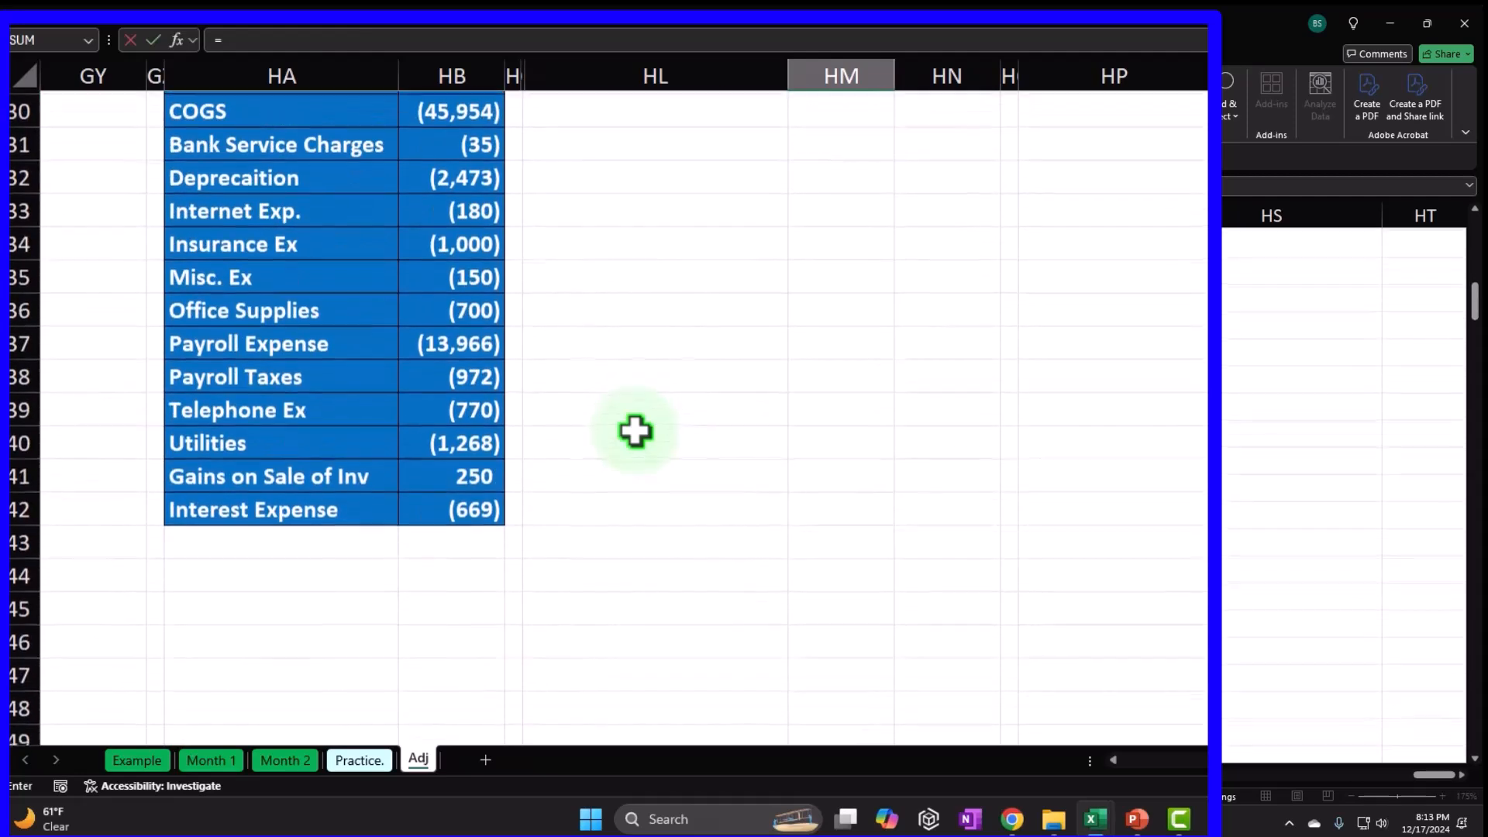
left_click(491, 472)
key("Return")
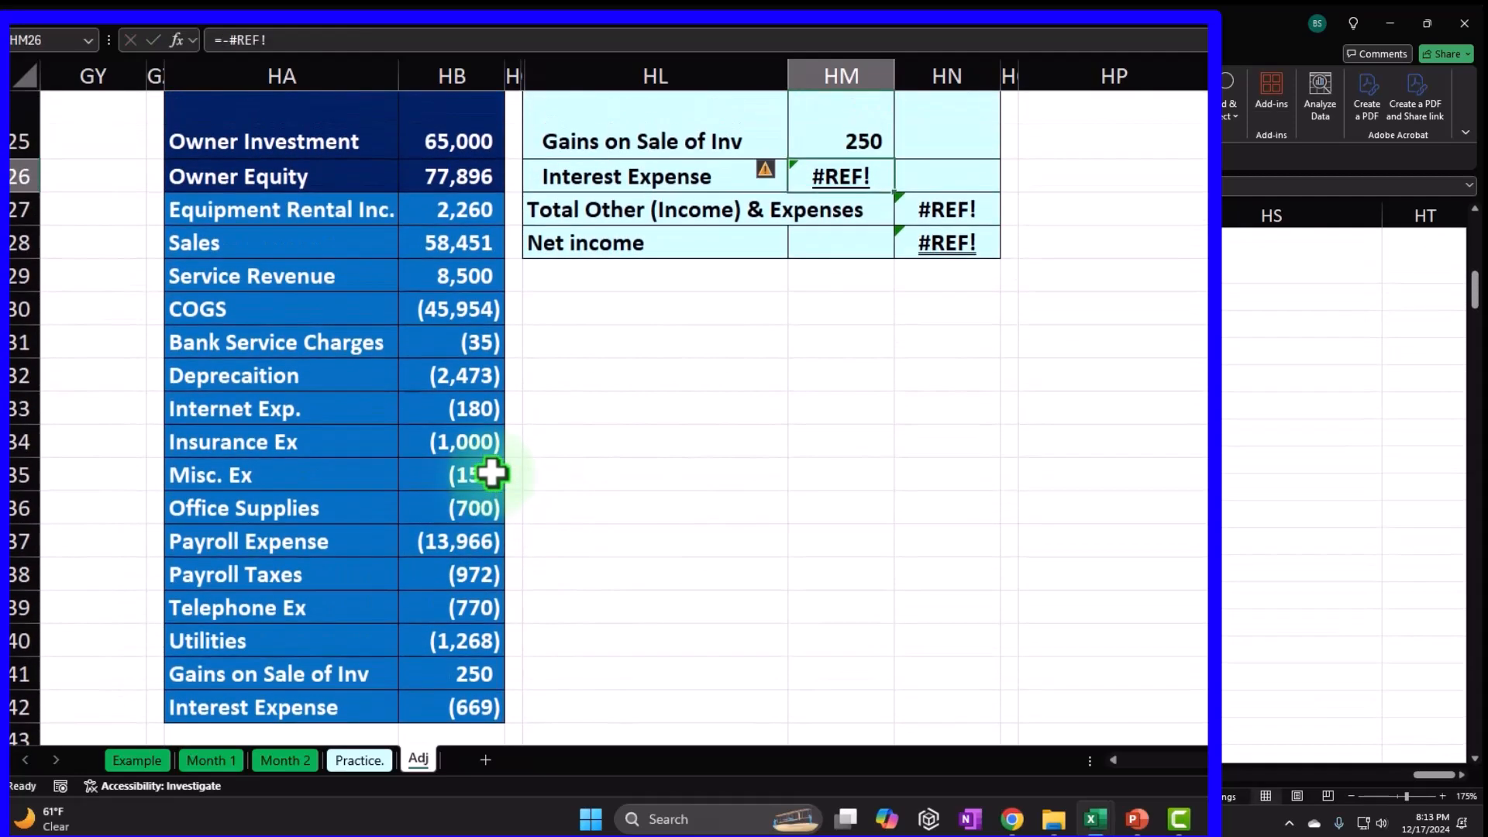
scroll(482, 651, "down", 1)
left_click(490, 643)
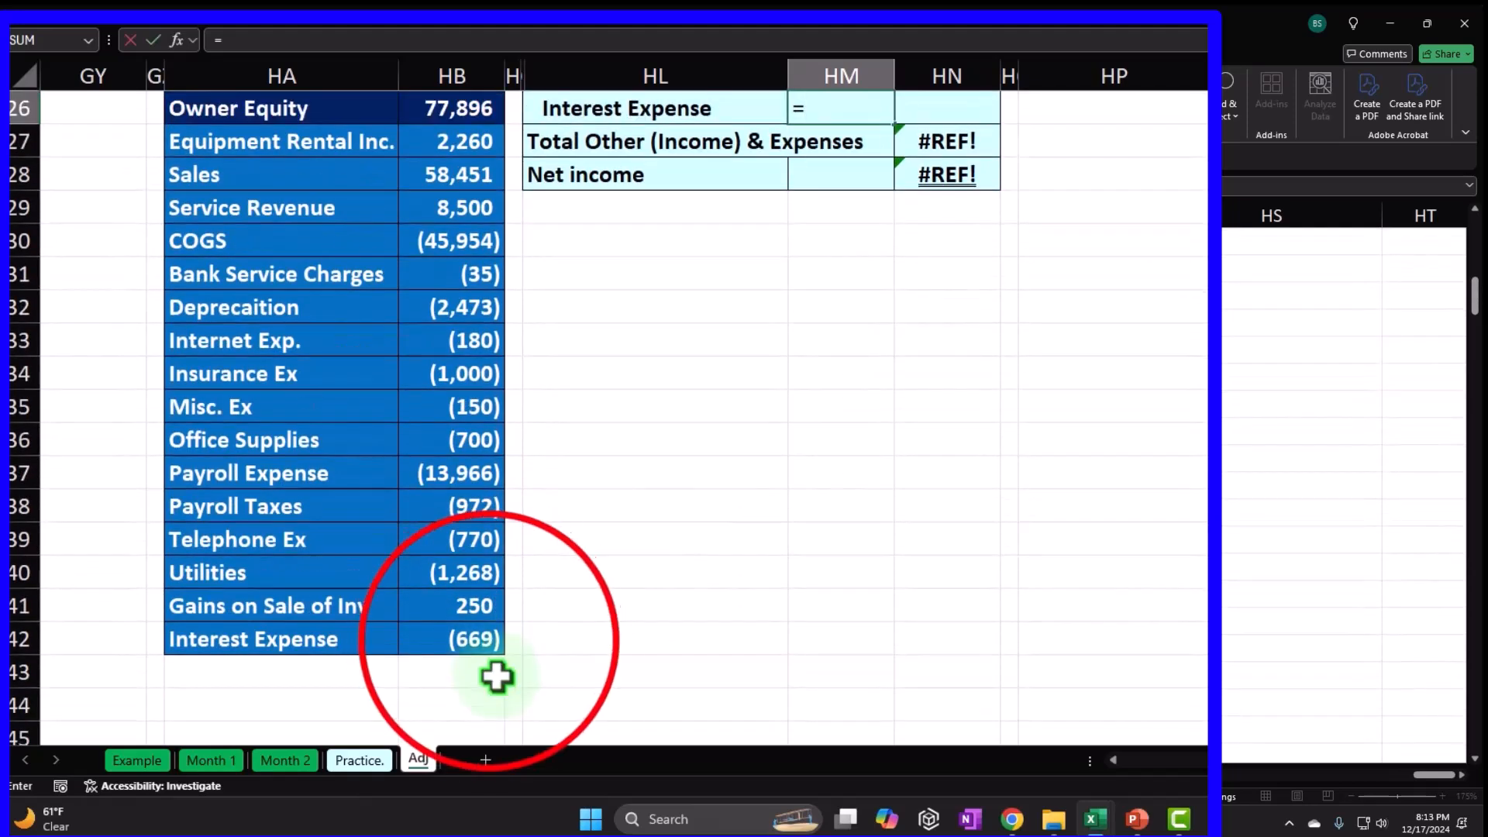
key("Return")
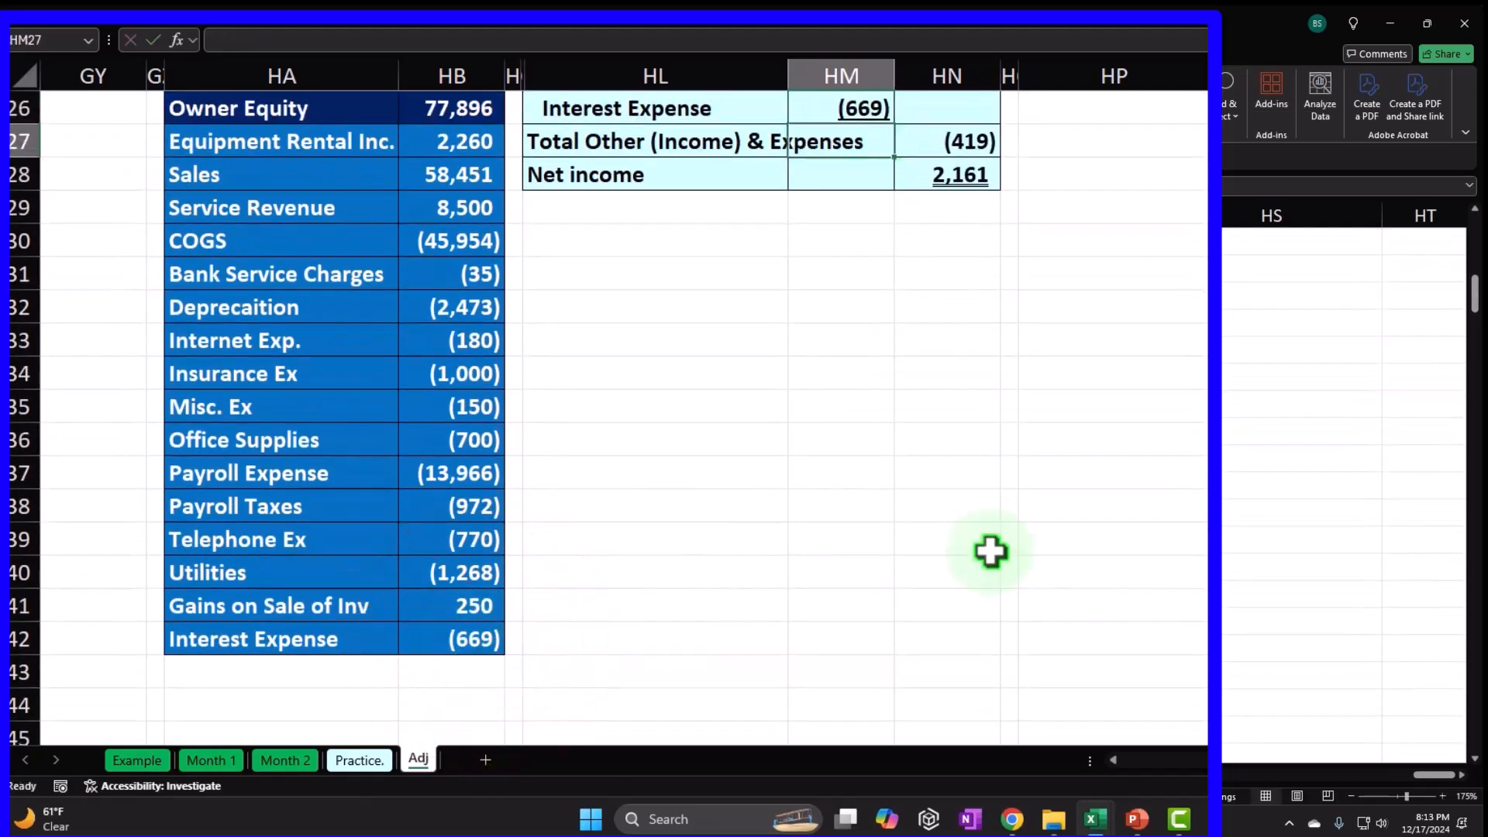
Change the HL27 label to 'Total Other Income & (Expenses)'.
scroll(990, 552, "up", 2)
scroll(990, 551, "up", 1)
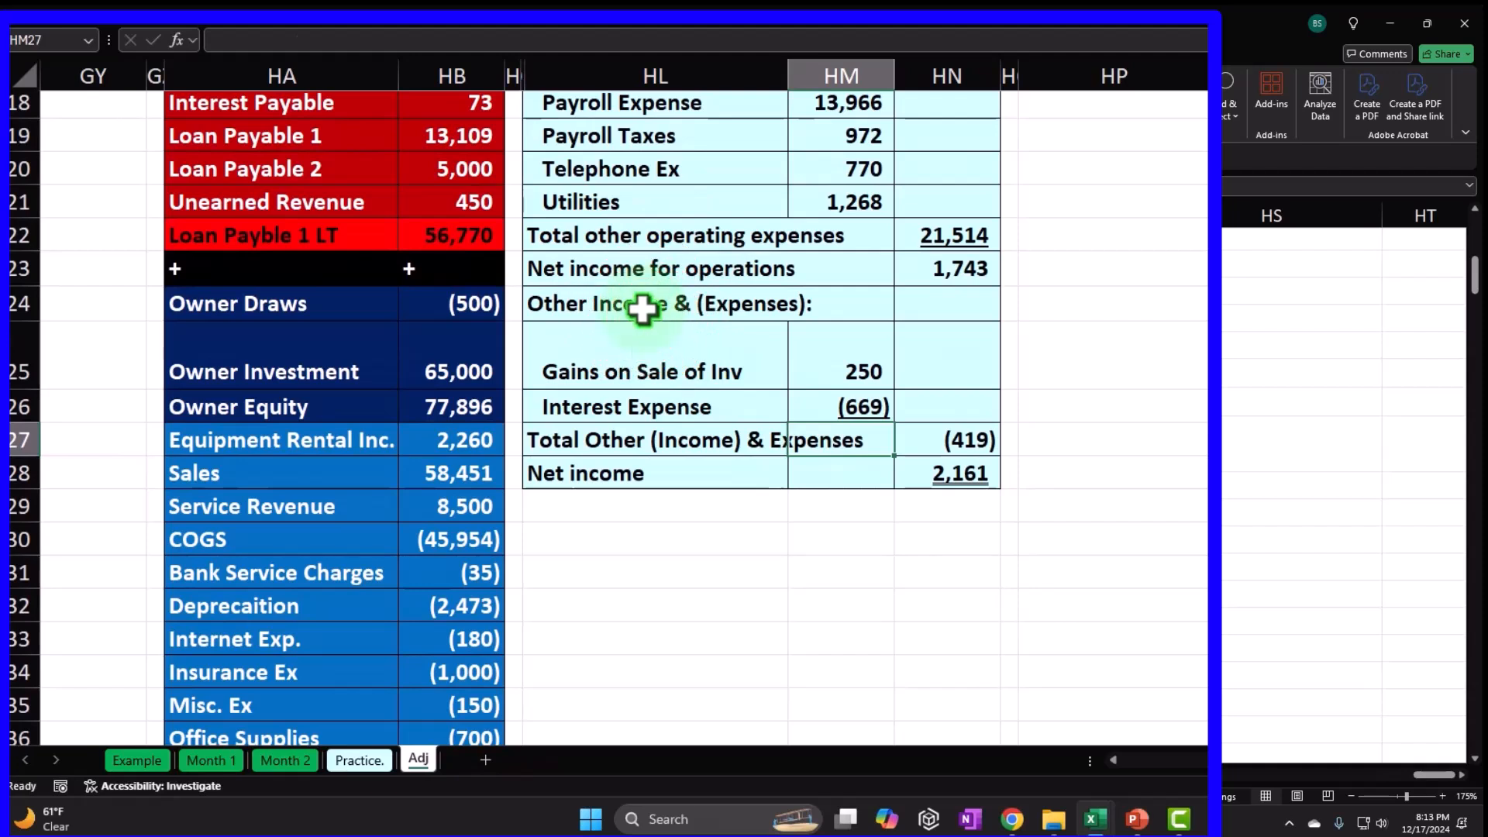
left_click(697, 302)
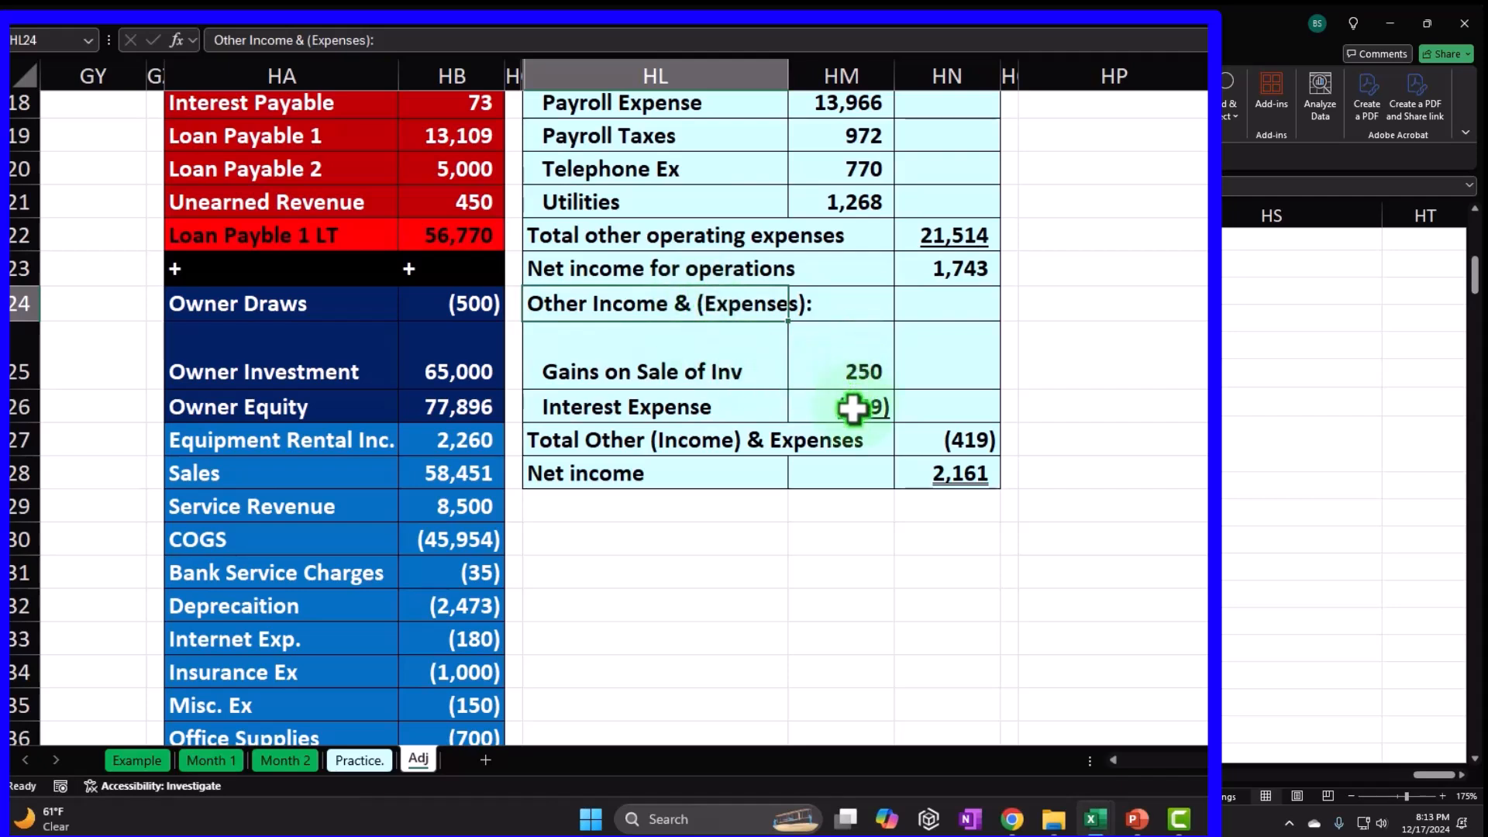
left_click(611, 451)
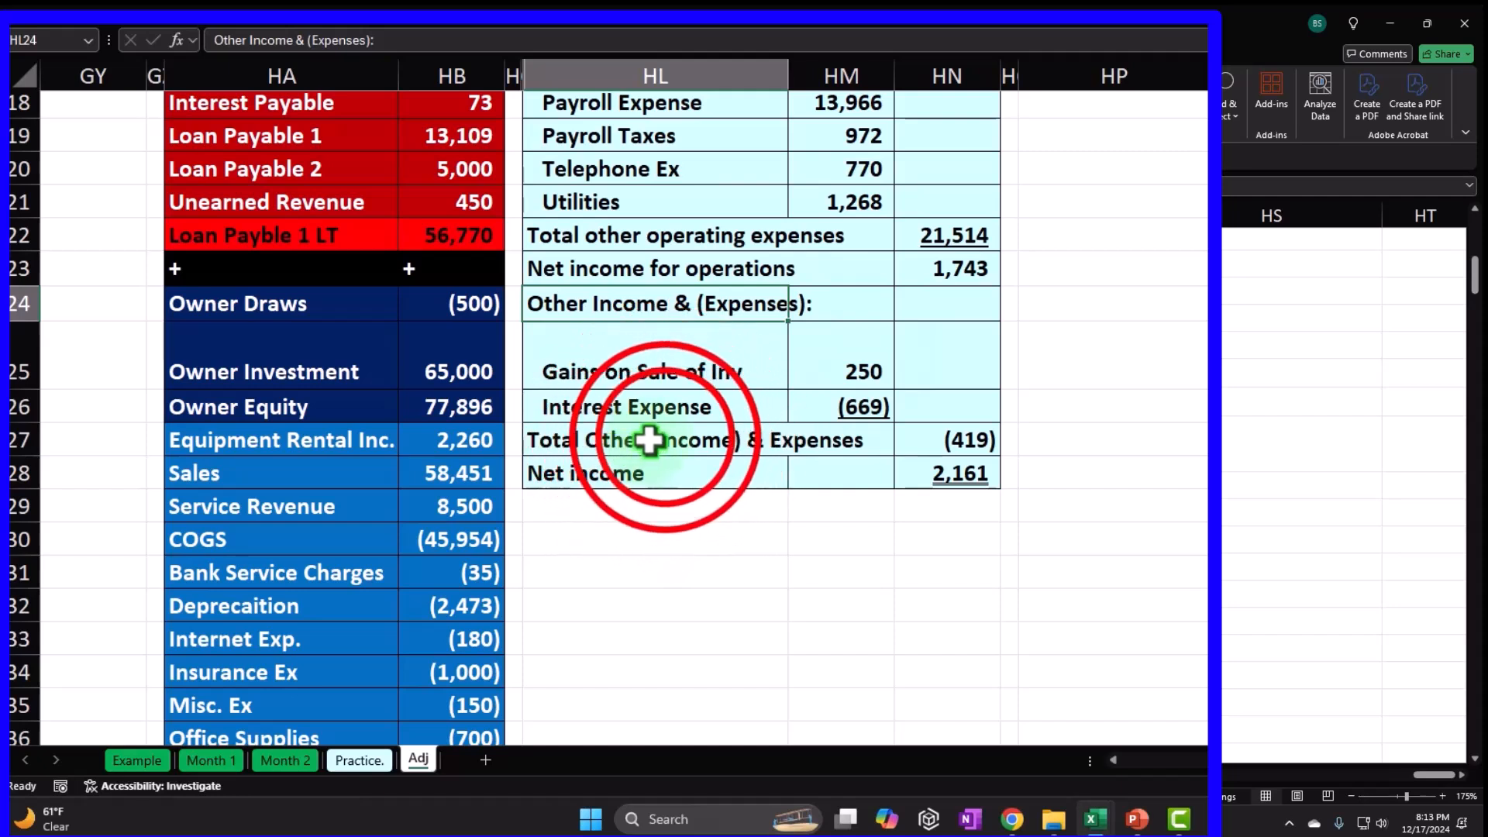
double_click(662, 440)
key("BackSpace")
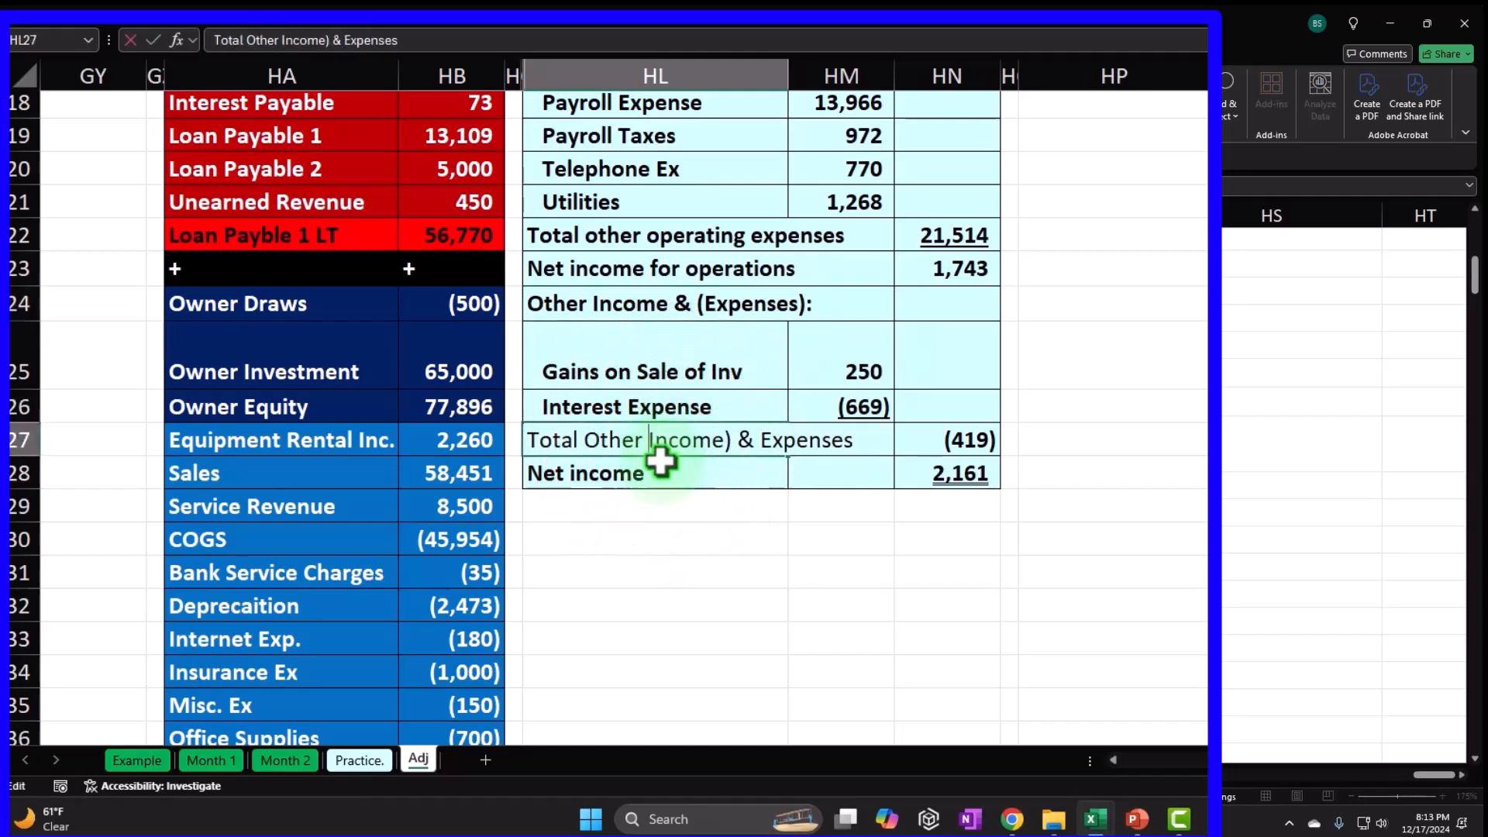
key("BackSpace")
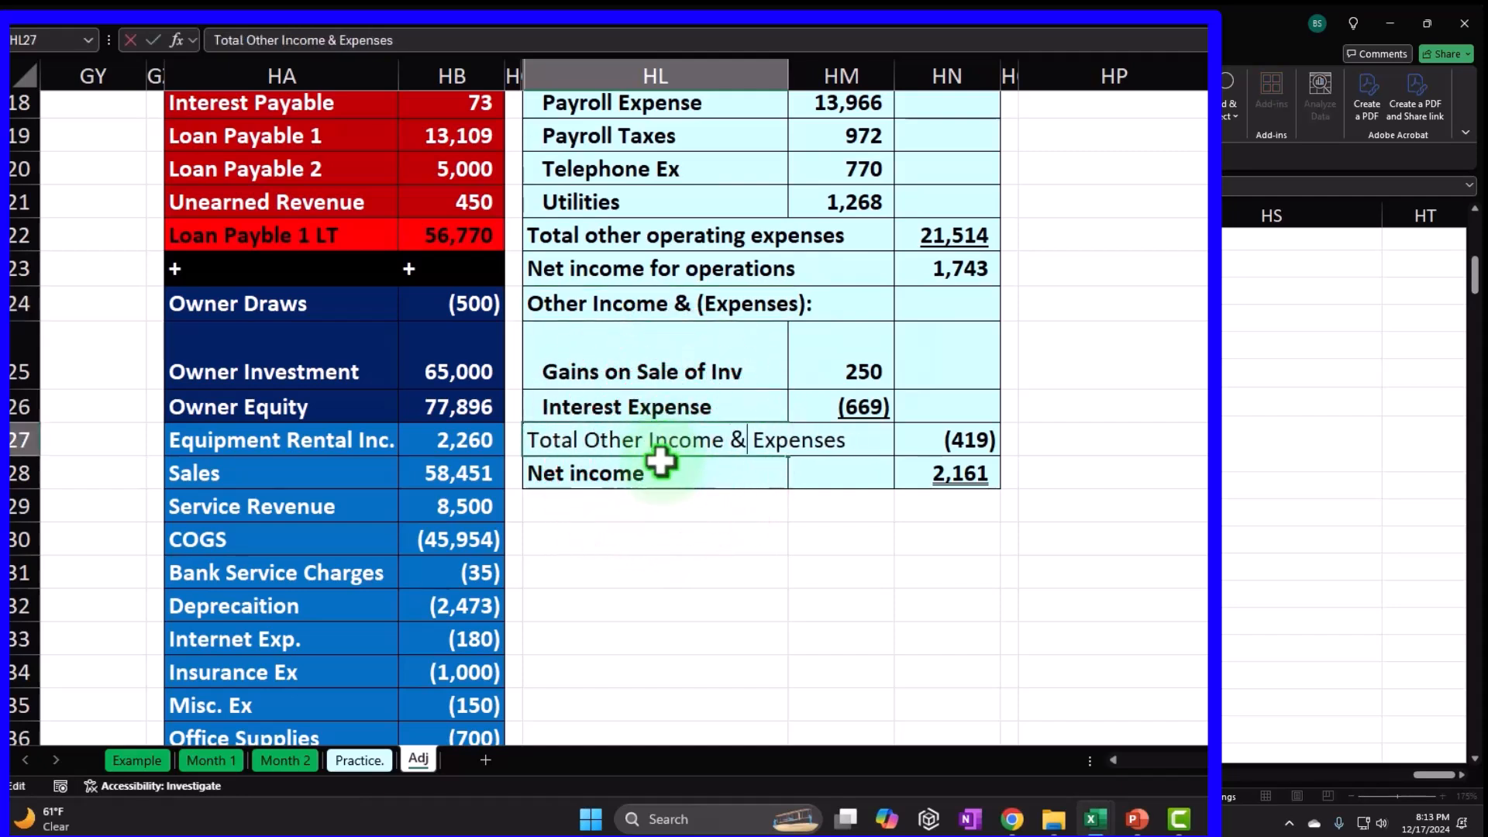
type("(")
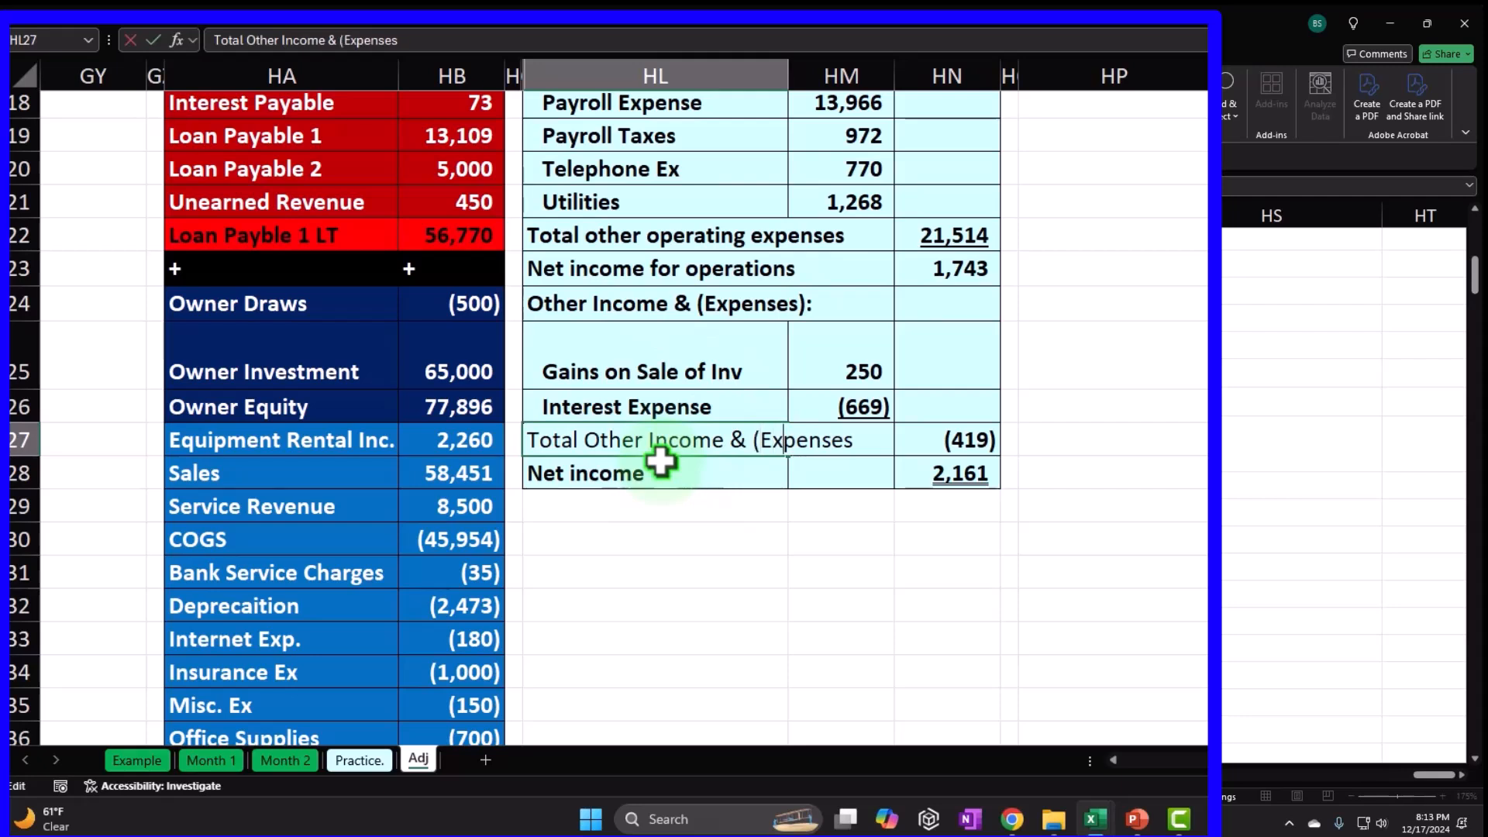
type(")")
key("Return")
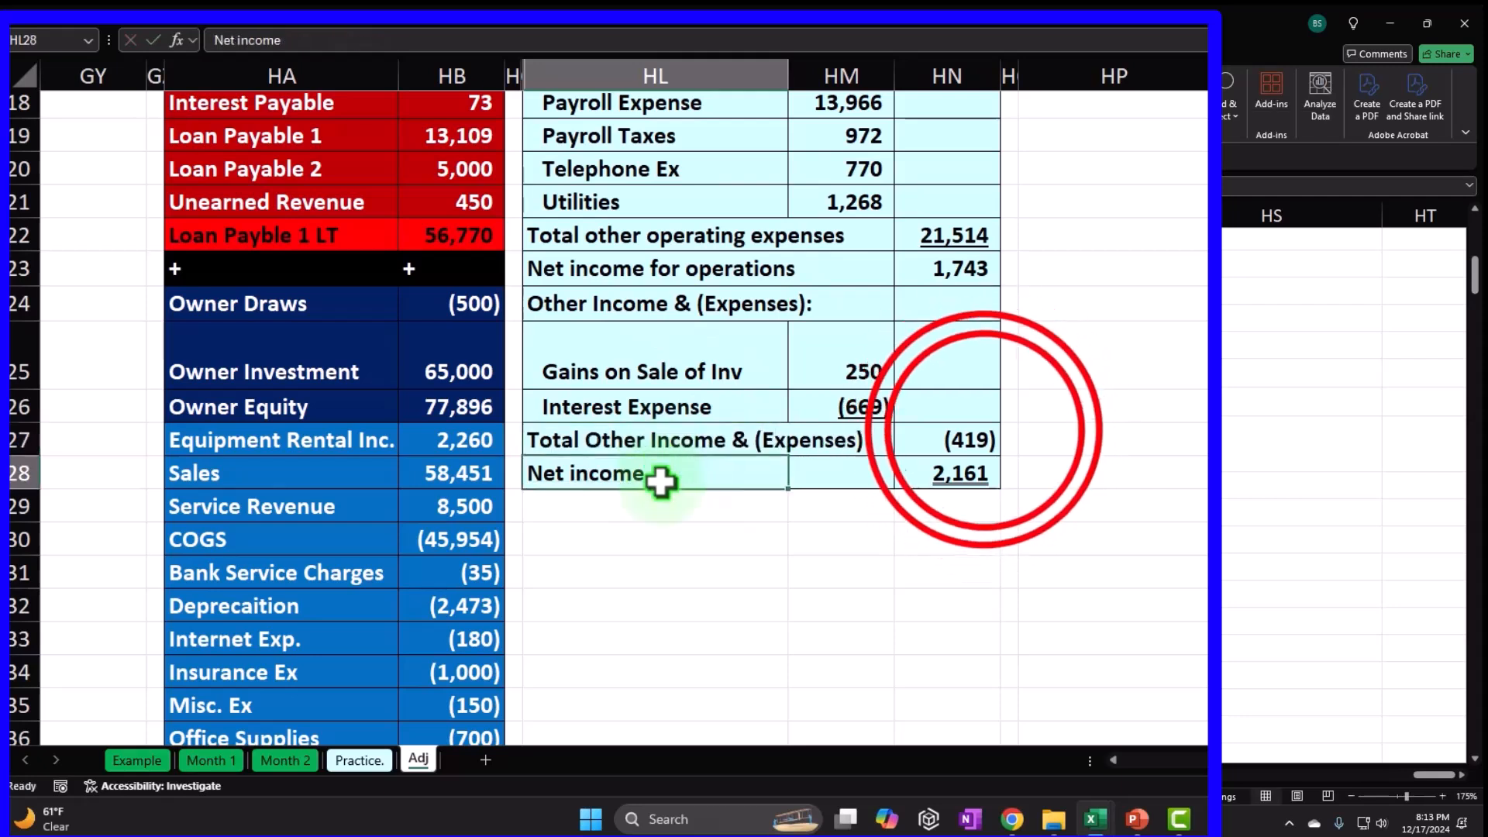
Verify the total other formula showing (419) and net income showing 2,161.
double_click(983, 434)
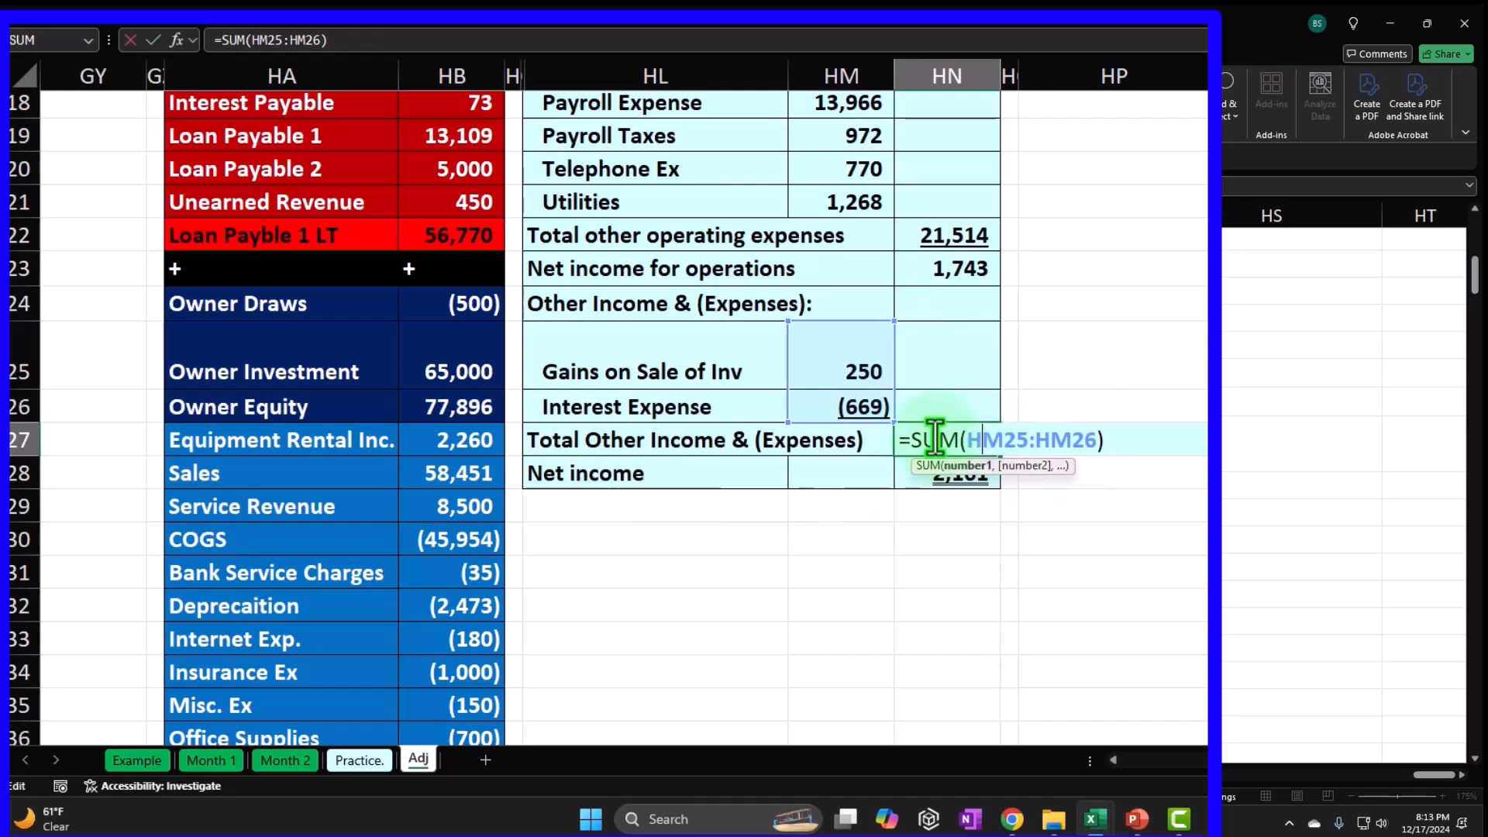
key("Return")
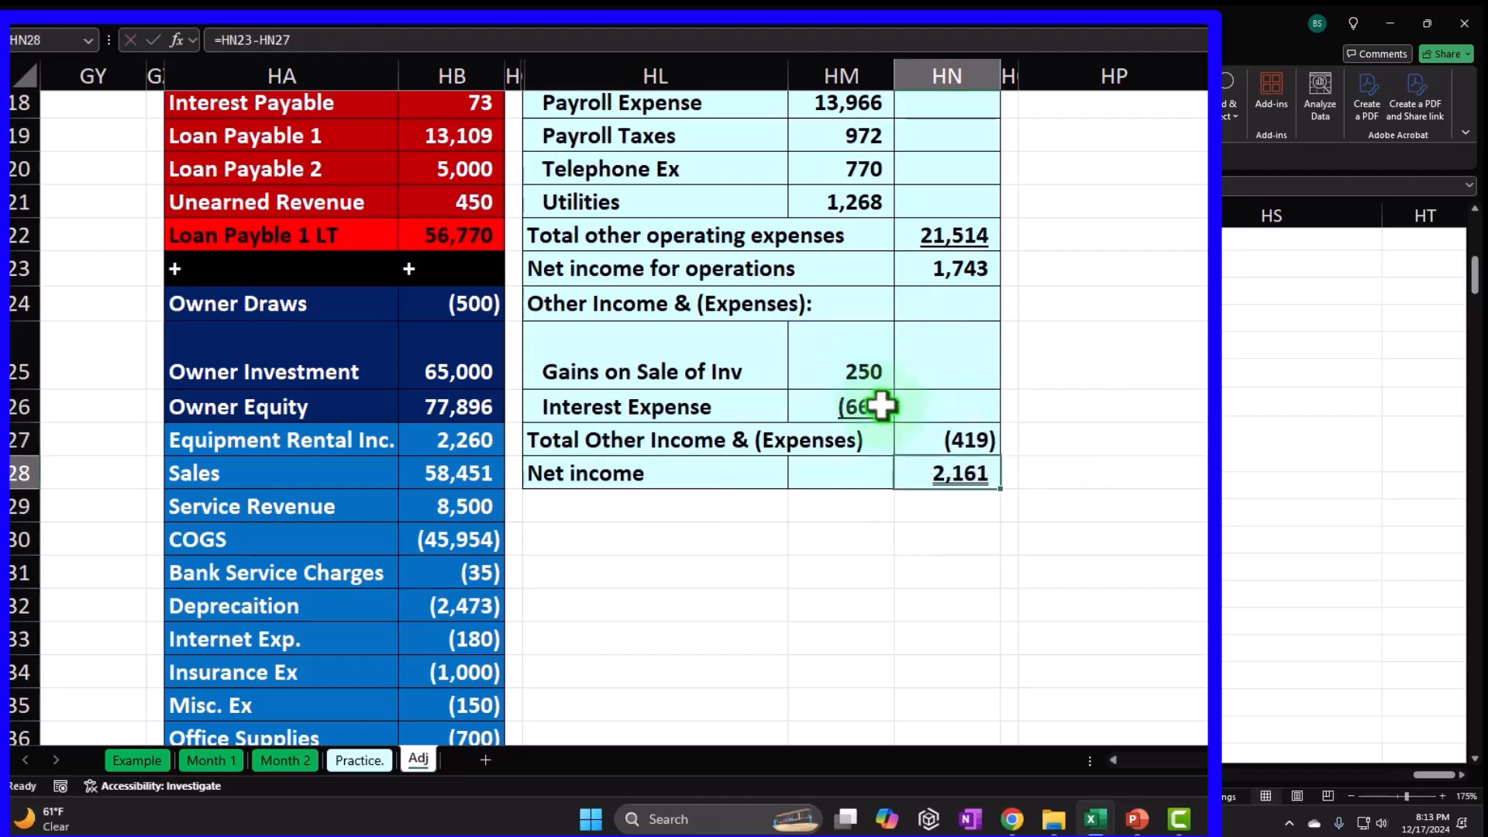
left_click(996, 288)
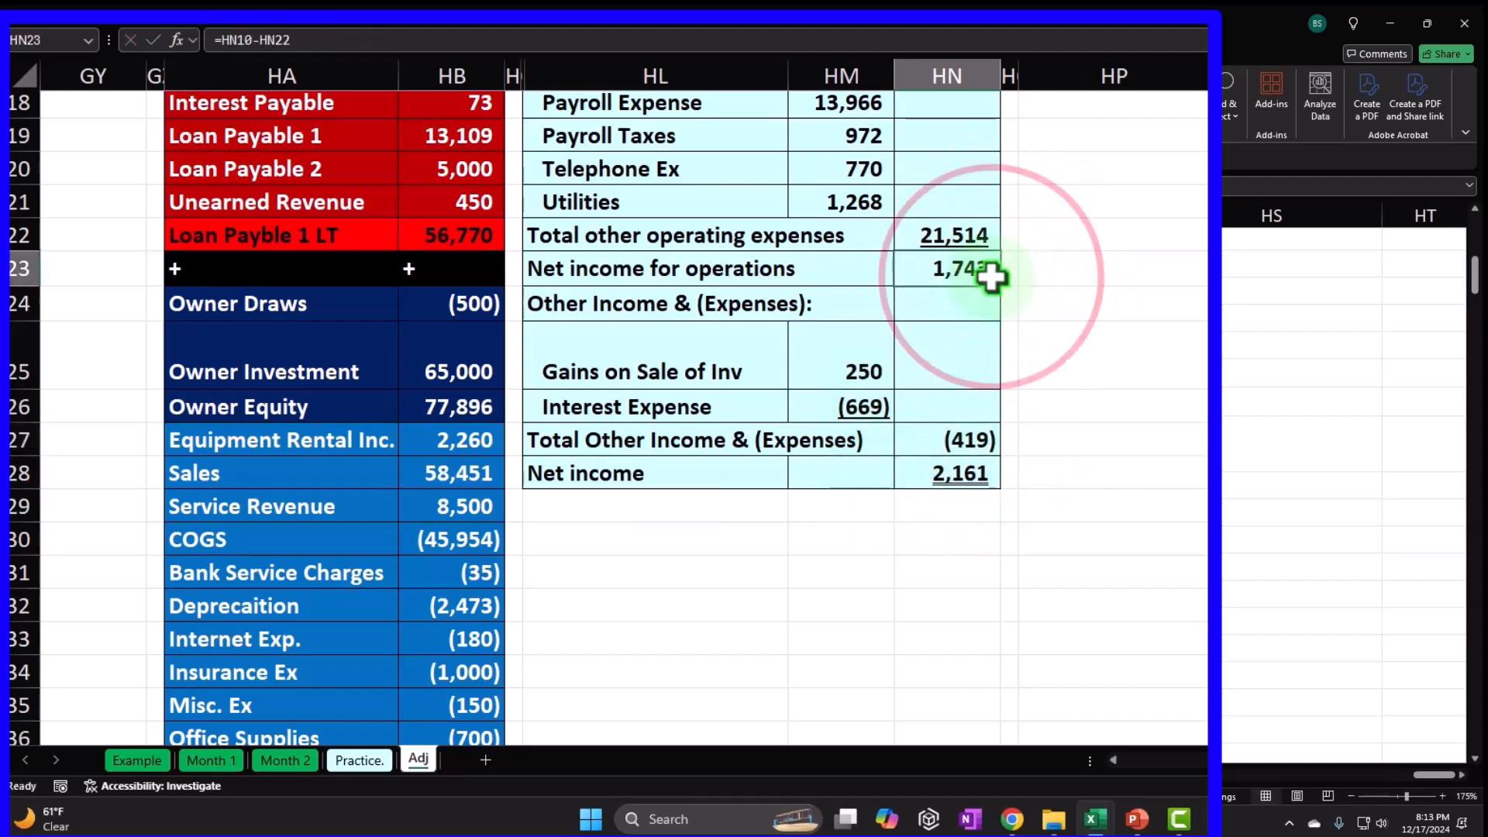
double_click(972, 479)
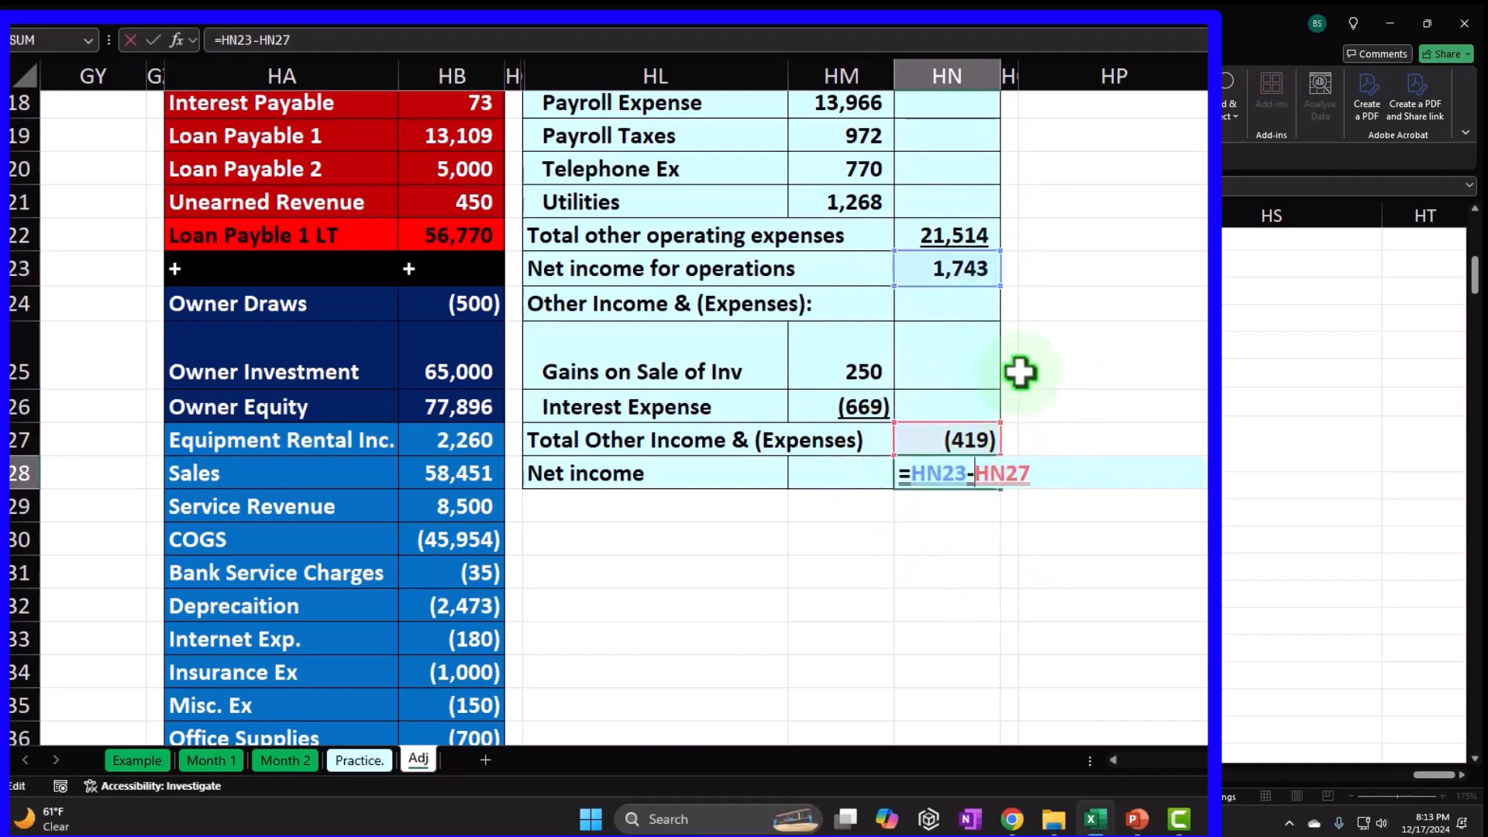
key("Return")
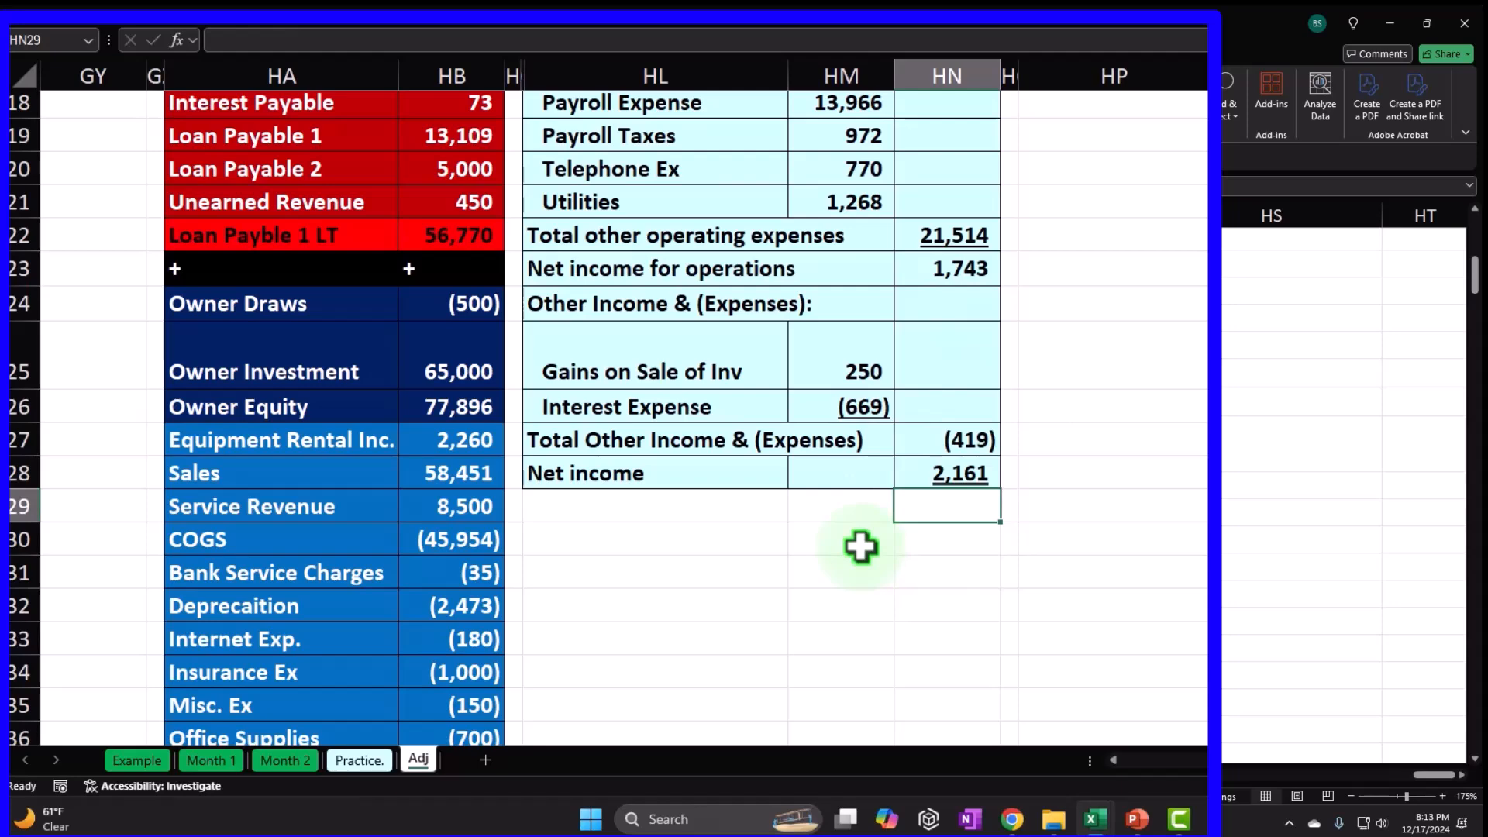
left_click_drag(453, 442, 444, 628)
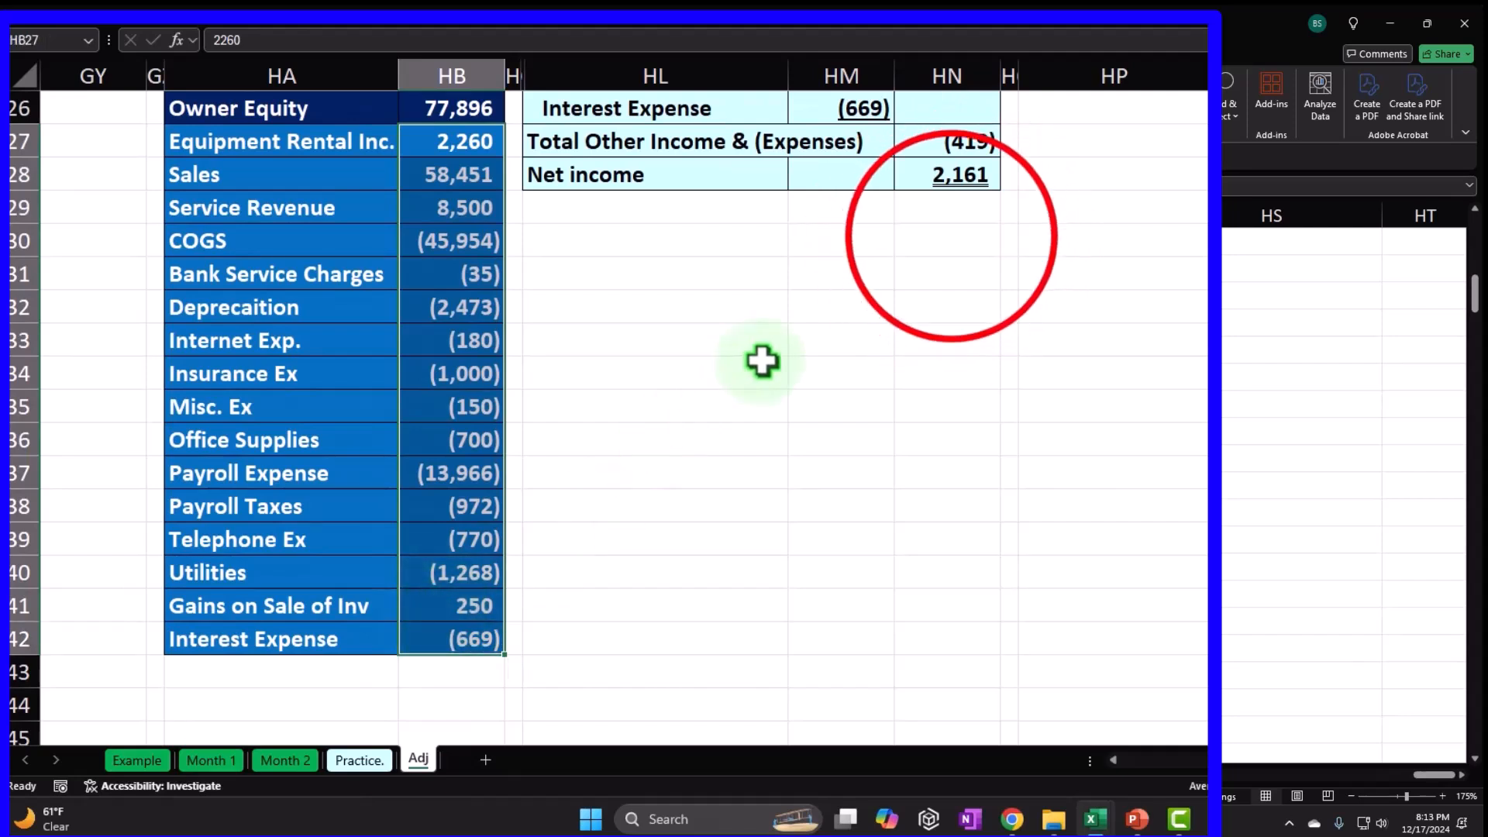
Enter =SUM(HB27:HB42) in HN30, totalling the trial balance income accounts to 1,324.
left_click(951, 237)
type("=")
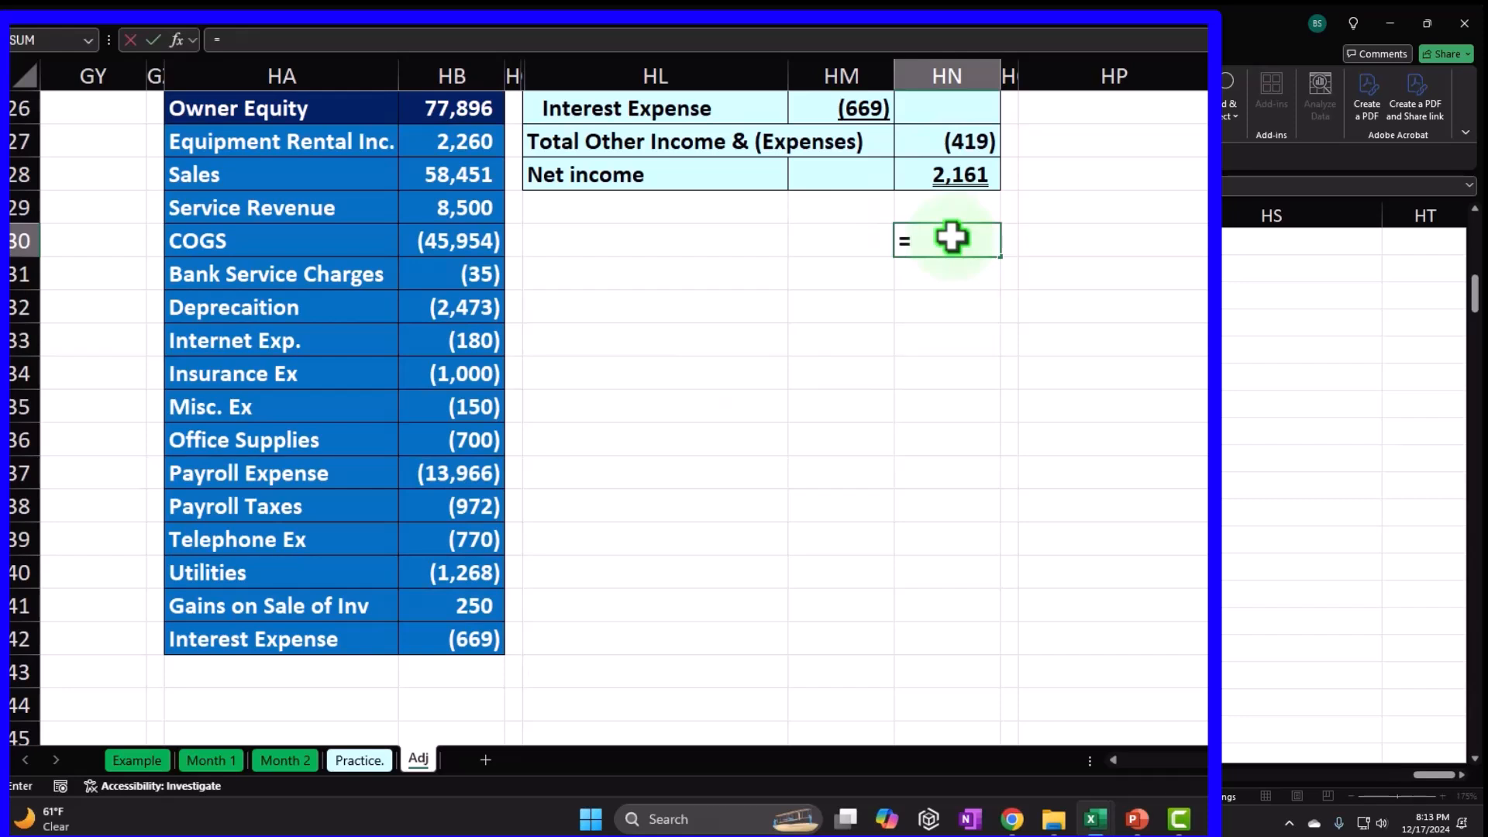
type("sum(")
key("Left")
key("Left")
key("Left")
key("Left")
key("Up")
key("Up")
key("Up")
key("shift+Down")
key("shift+Down")
key("shift+Down")
key("shift+Down")
key("shift+Down")
key("shift+Down")
key("shift+Down")
key("shift+Down")
key("shift+Down")
key("shift+Down")
key("shift+Down")
key("shift+Down")
key("shift+Down")
key("shift+Down")
key("shift+Down")
key("Return")
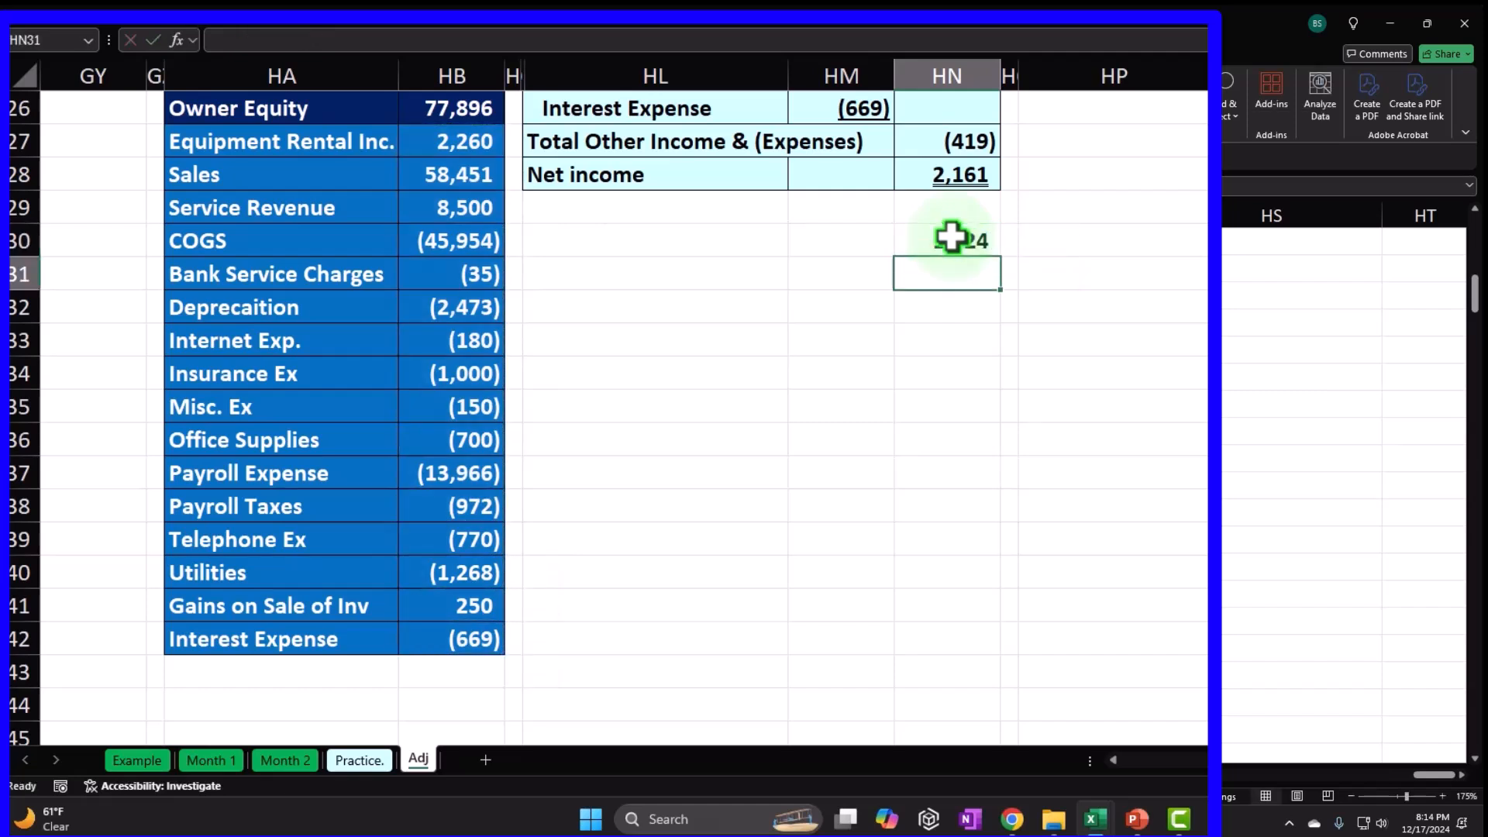
Enter =HN28-HN30 in HN31, giving the 837 difference.
type("=")
key("Up")
key("Up")
key("Up")
type("-")
key("Up")
key("Return")
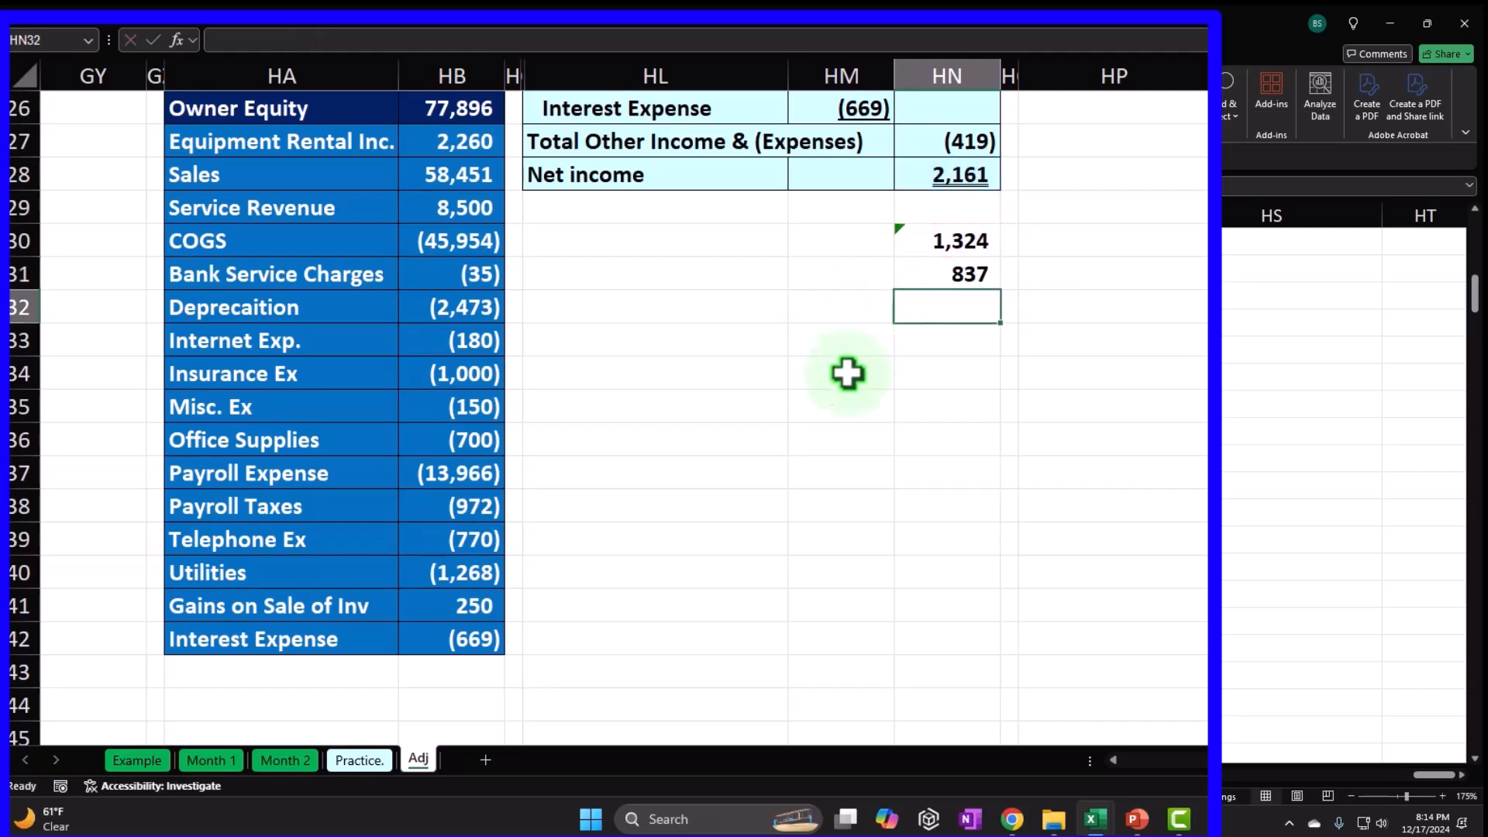
Enter =HN31/2 in HN32, giving 419, and compare the gains and interest amounts.
type("=")
key("Up")
type("/2")
key("Return")
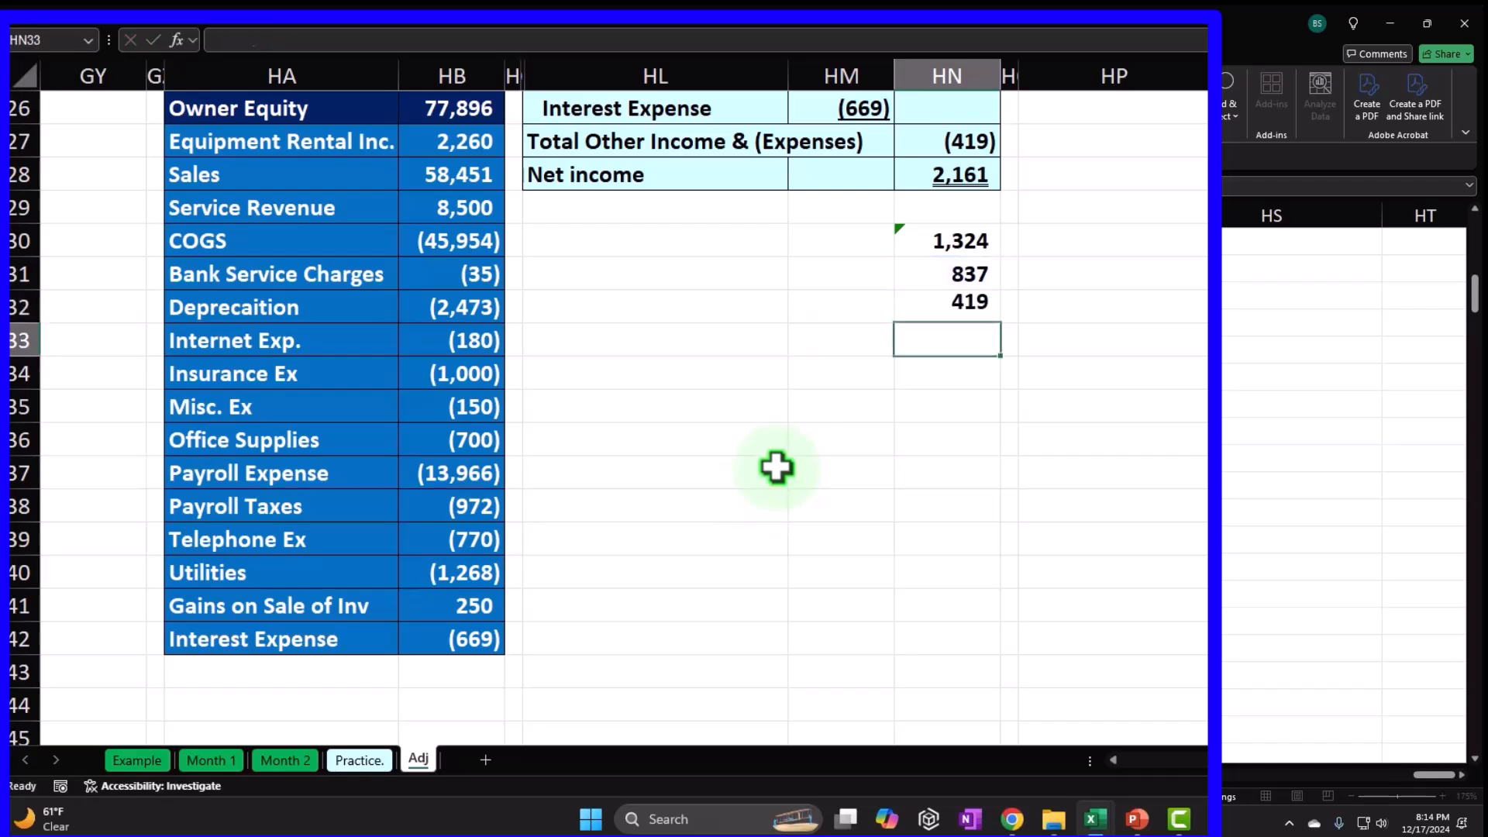
key("Up")
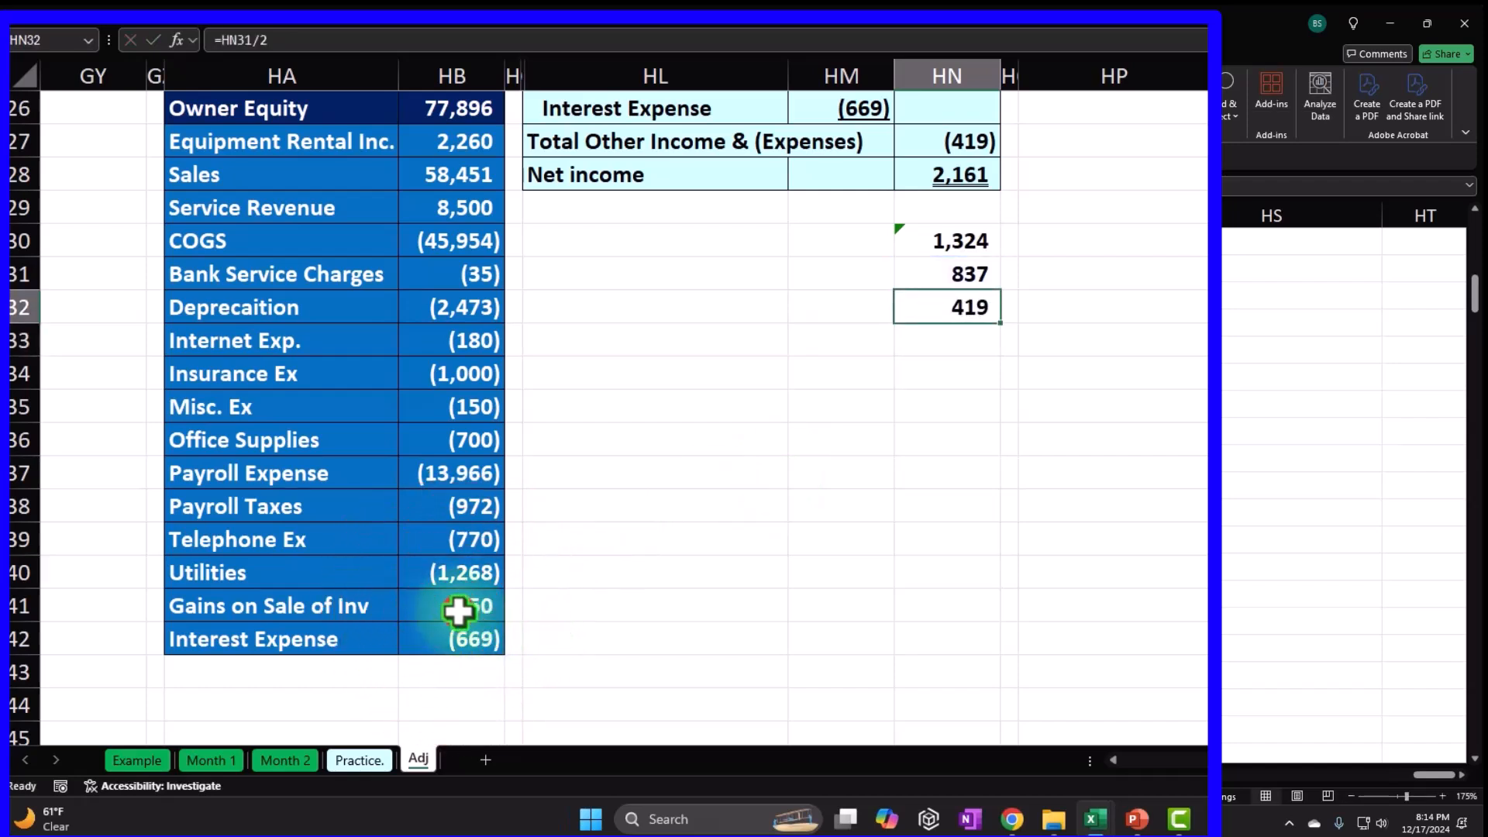
left_click_drag(458, 609, 454, 637)
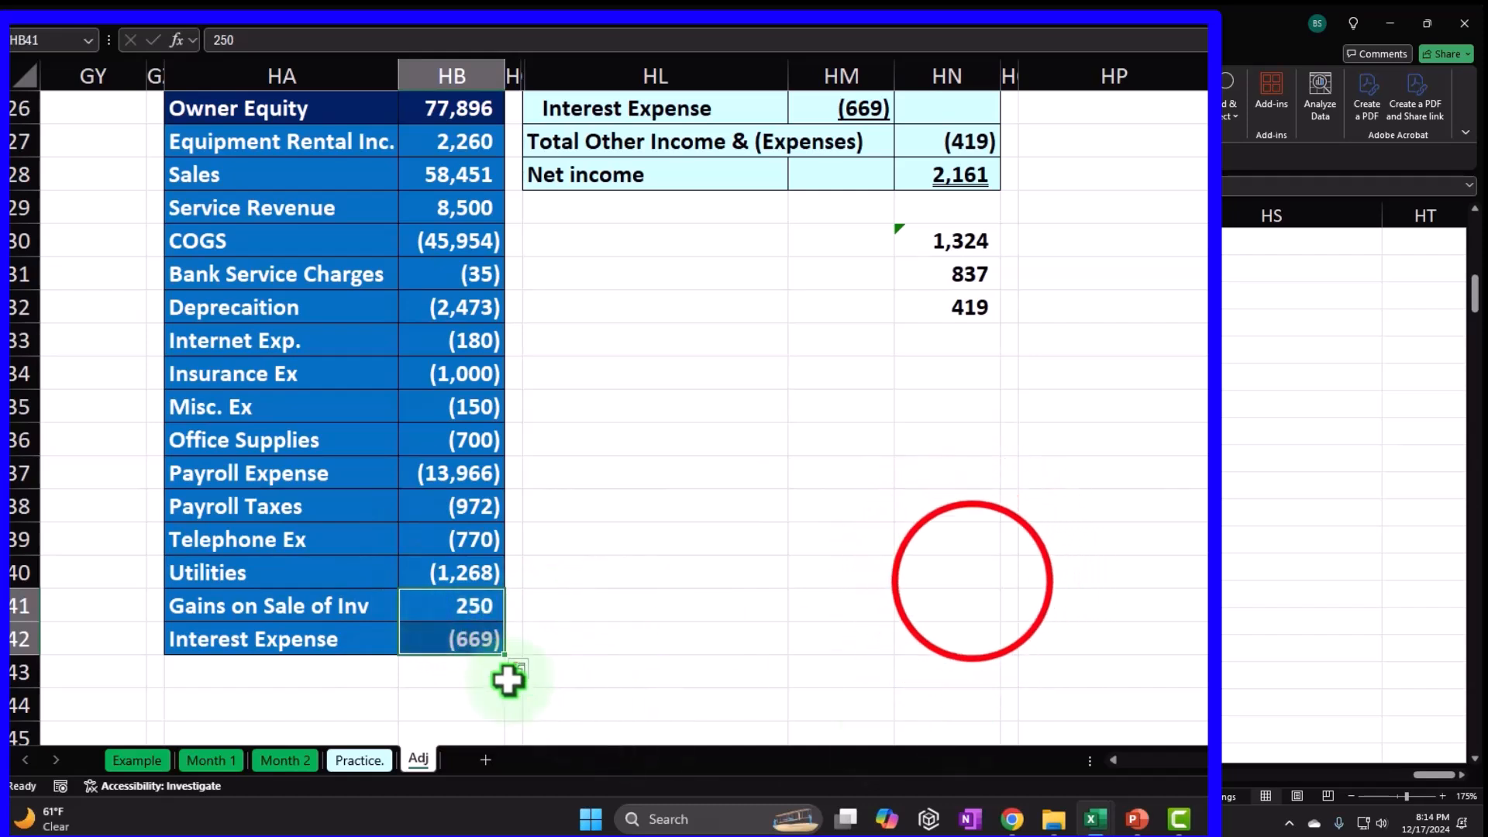
left_click(970, 579)
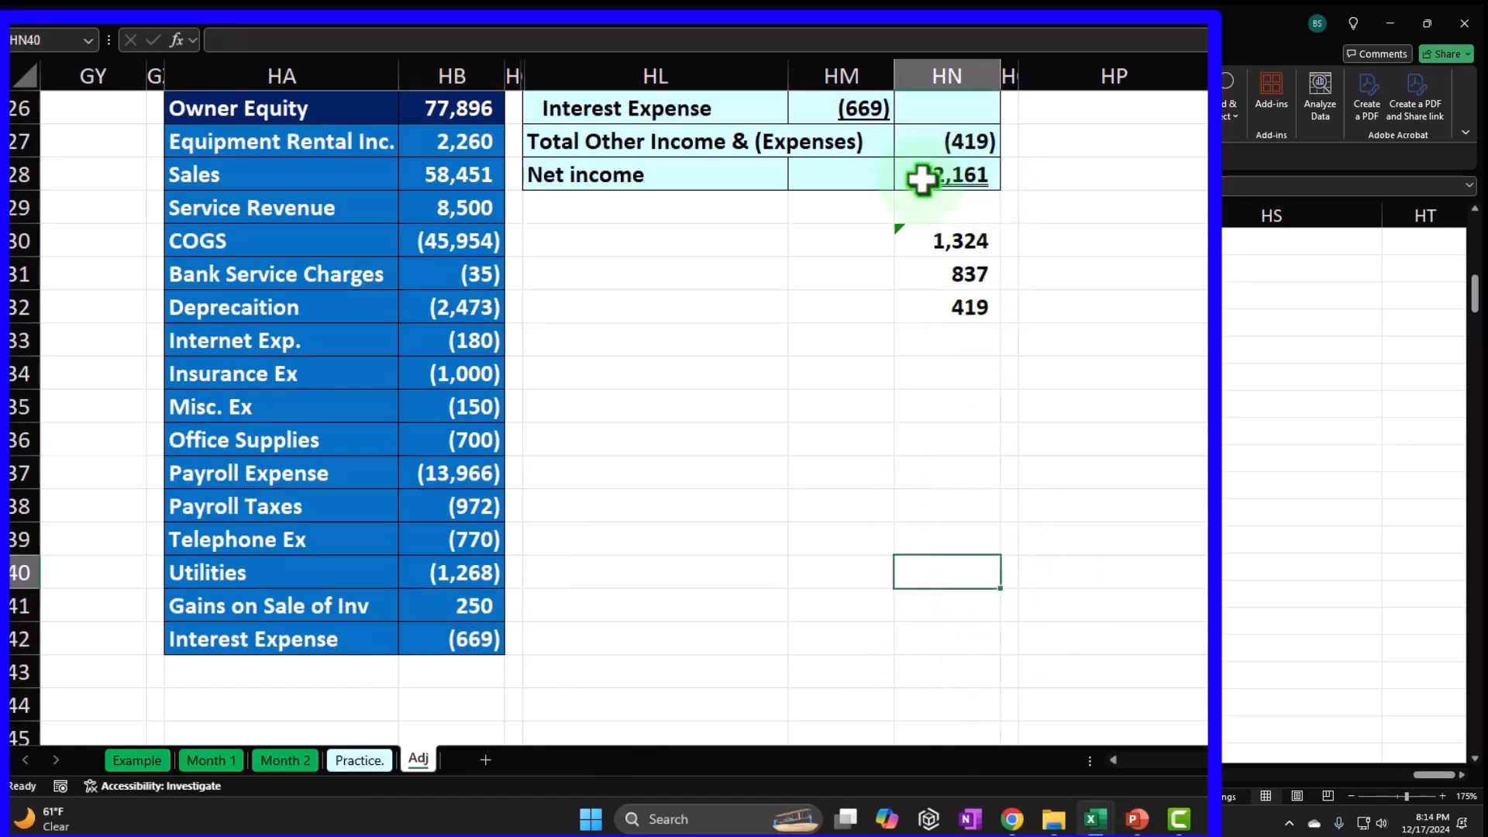
scroll(920, 176, "up", 1)
scroll(919, 259, "up", 2)
Change the Net income formula to =HN23+HN27 so it reads 1,324.
double_click(957, 373)
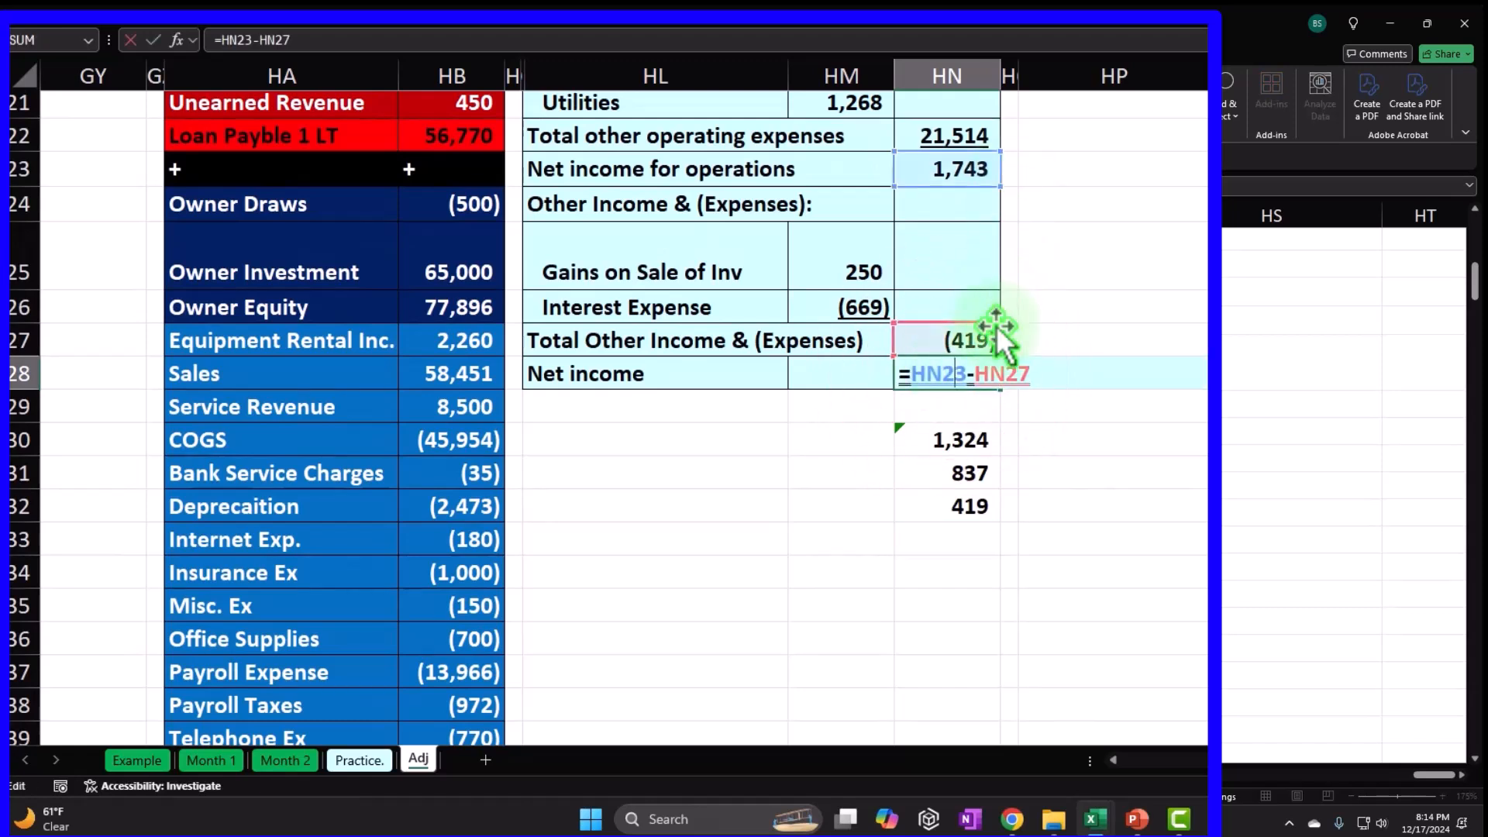
left_click(981, 371)
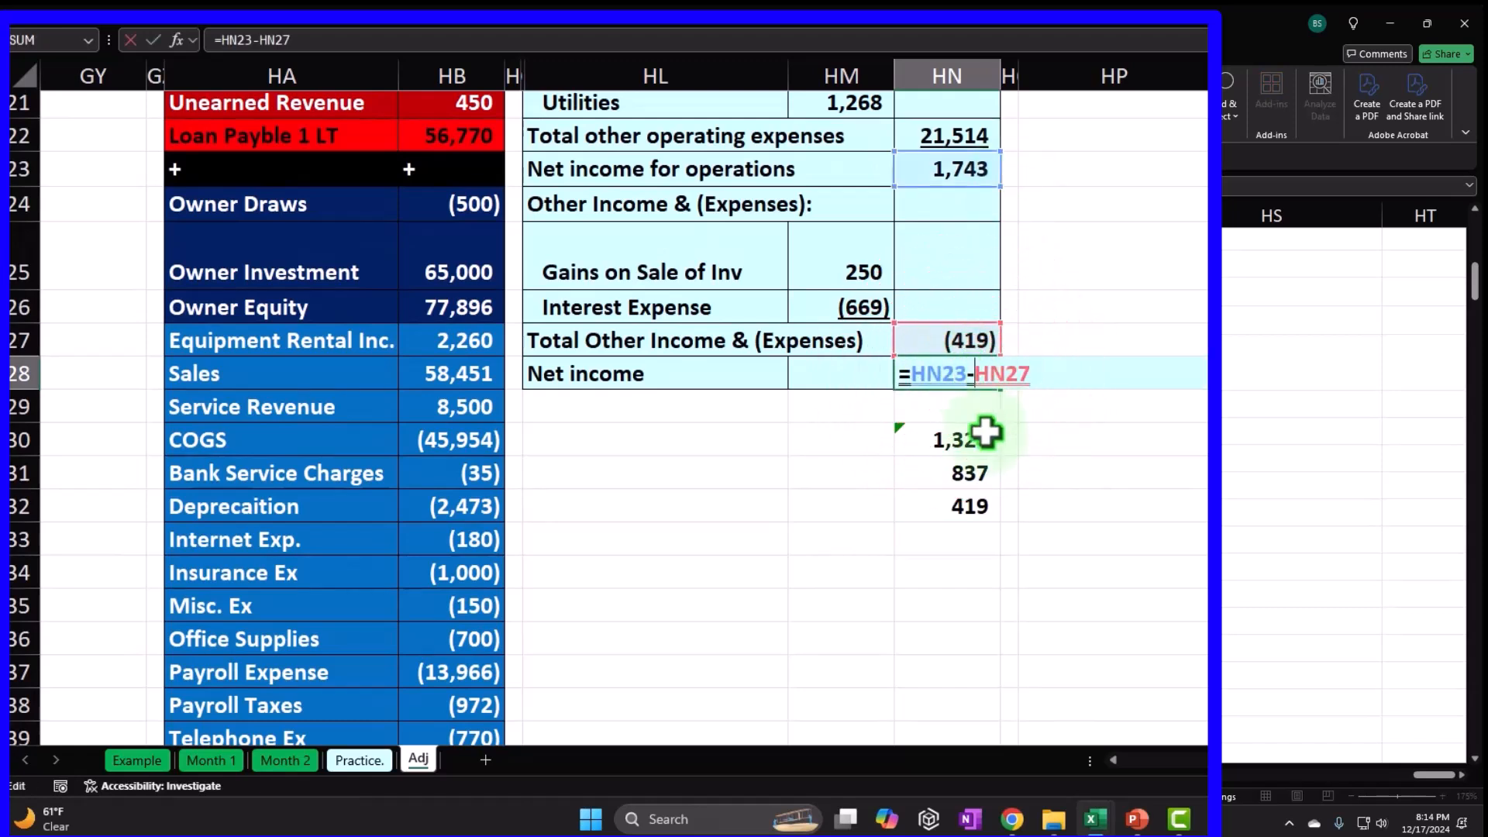
key("BackSpace")
type("+")
left_click(824, 540)
Clear the two zero check cells HN31:HN32.
scroll(825, 543, "down", 2)
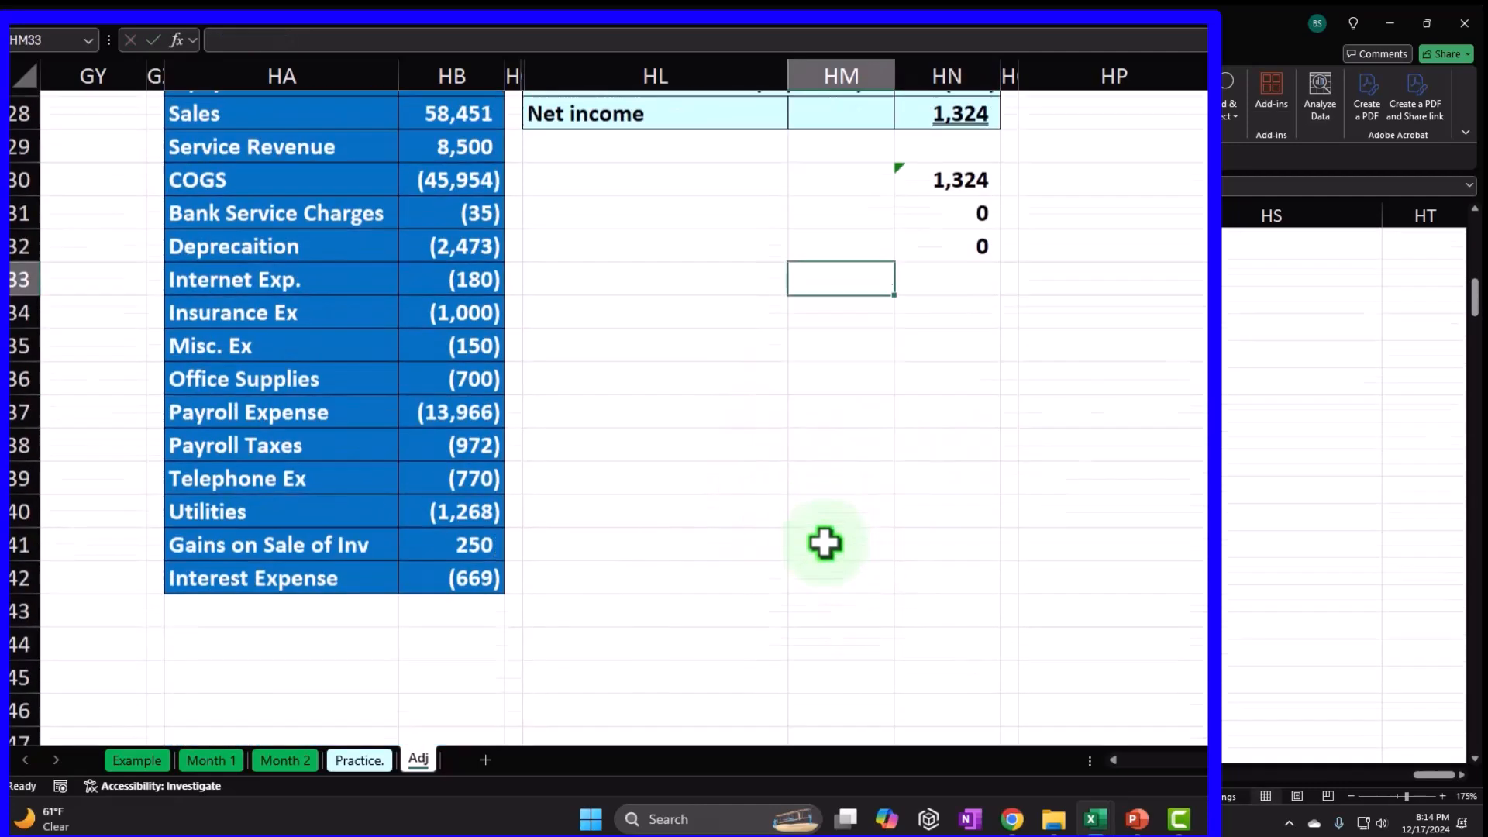
scroll(810, 545, "up", 2)
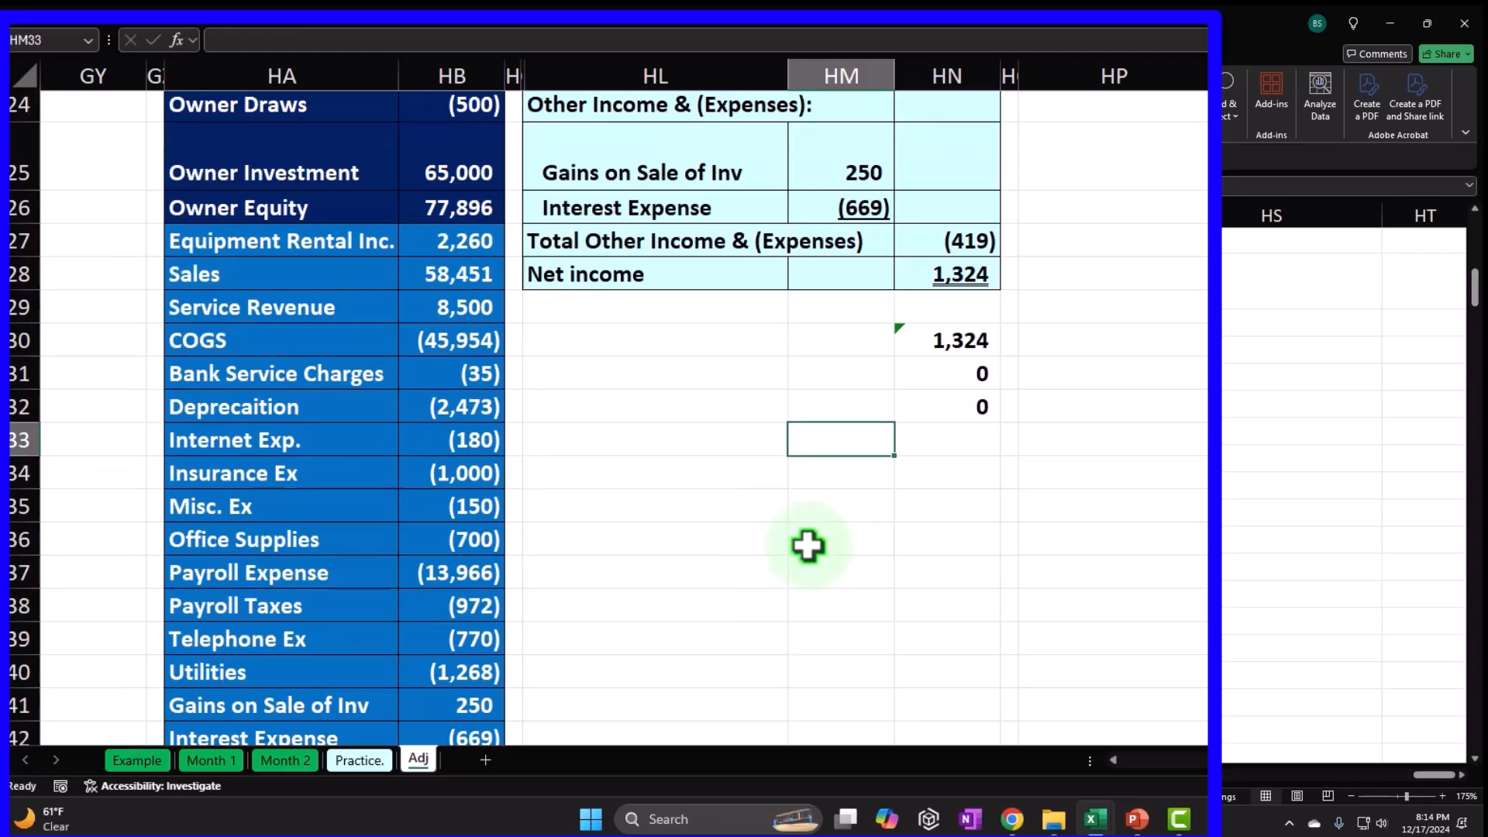
scroll(808, 546, "down", 1)
left_click_drag(954, 238, 956, 296)
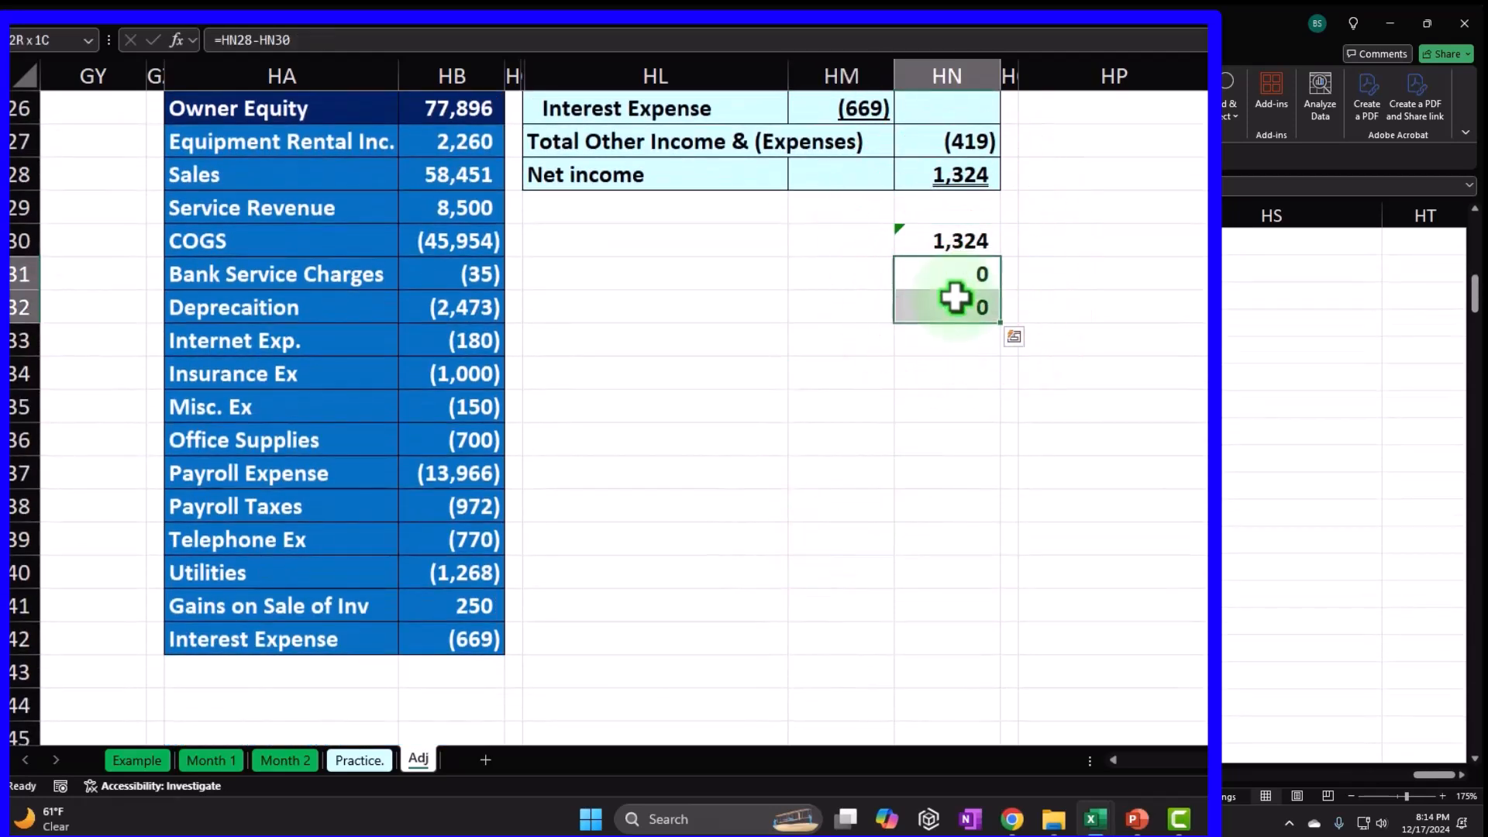
key("Delete")
Select the trial balance income statement amounts to compare them with the statement.
scroll(946, 243, "up", 7)
scroll(944, 253, "down", 4)
scroll(883, 269, "up", 5)
left_click_drag(466, 217, 458, 528)
scroll(458, 528, "down", 3)
left_click_drag(460, 422, 465, 642)
scroll(481, 465, "up", 3)
left_click_drag(465, 310, 453, 391)
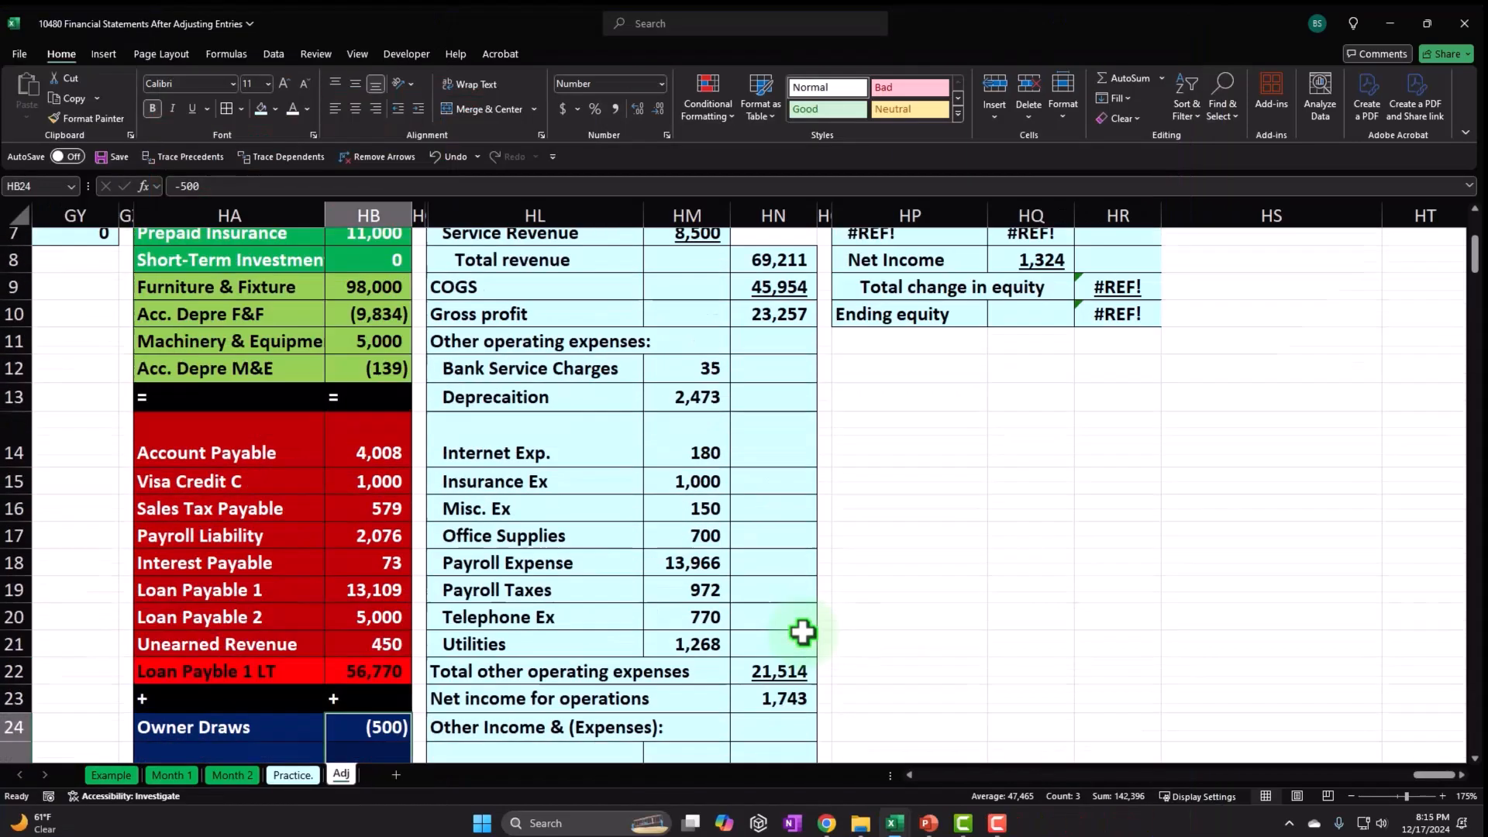
Begin a formula in HR4 pointing at the trial balance Owner Equity of 77,896 (HB26).
scroll(814, 620, "up", 2)
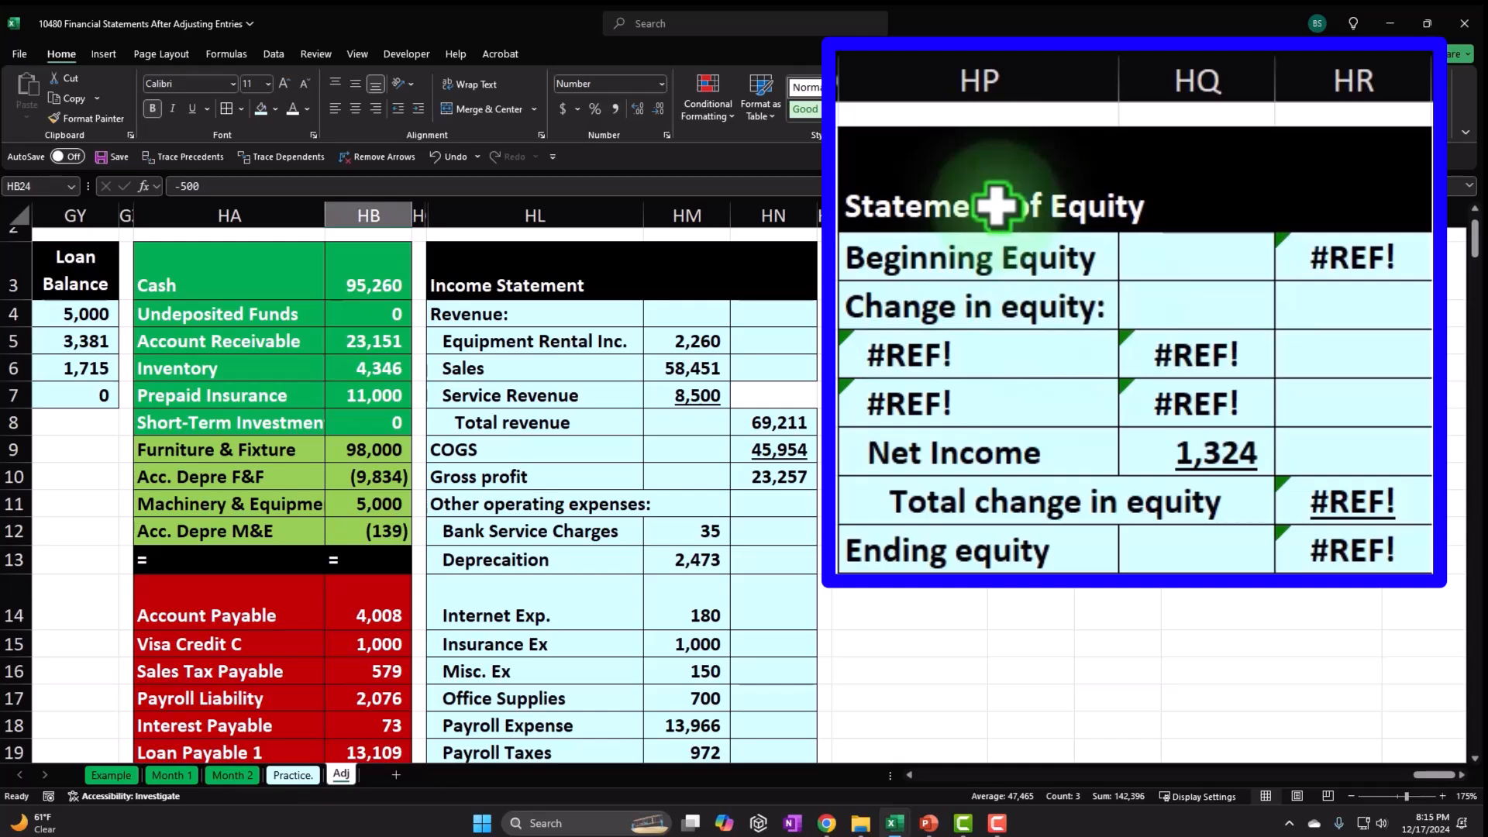
scroll(570, 436, "down", 6)
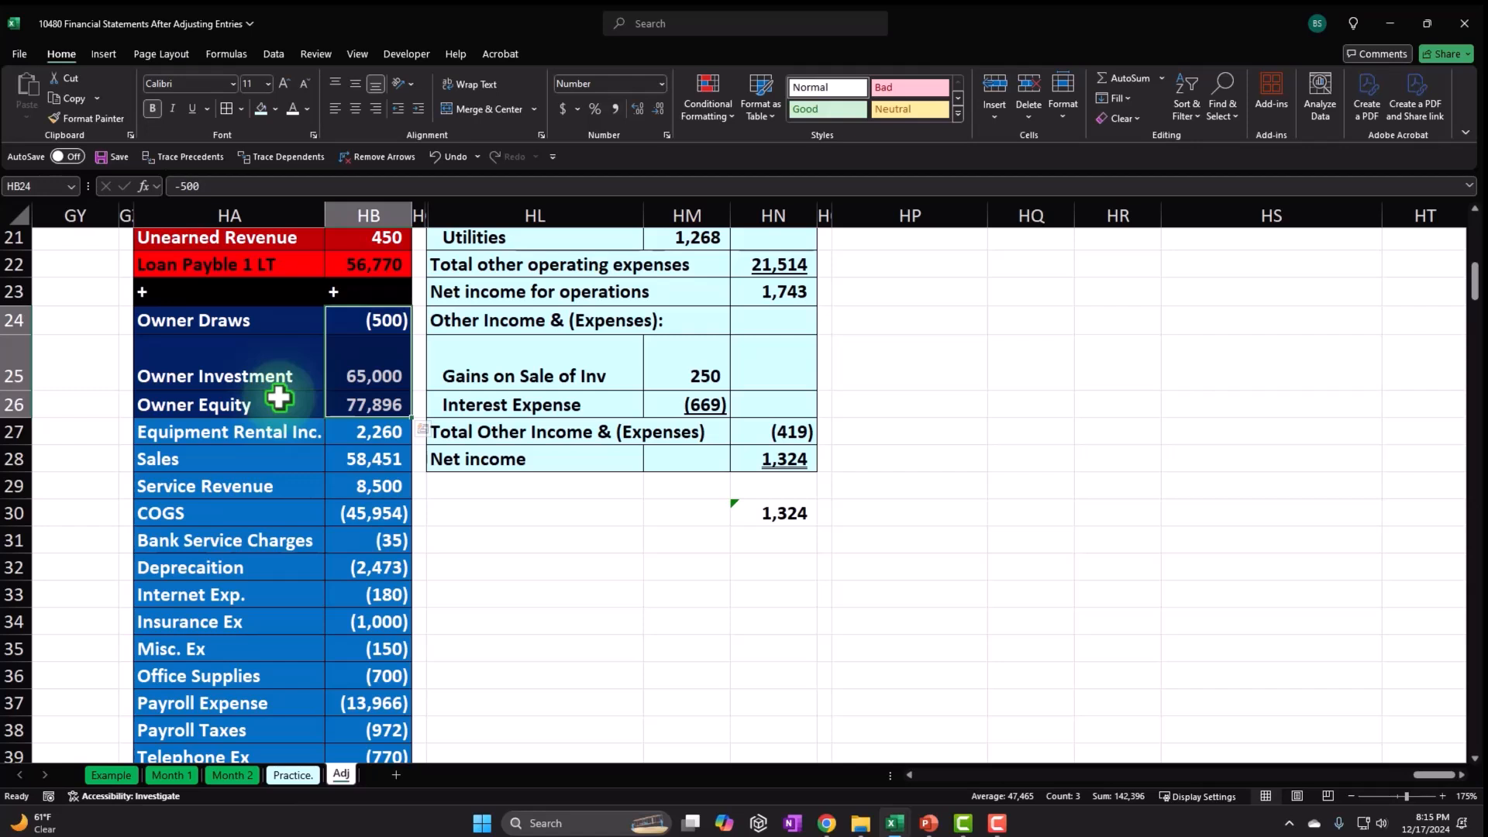
left_click(903, 542)
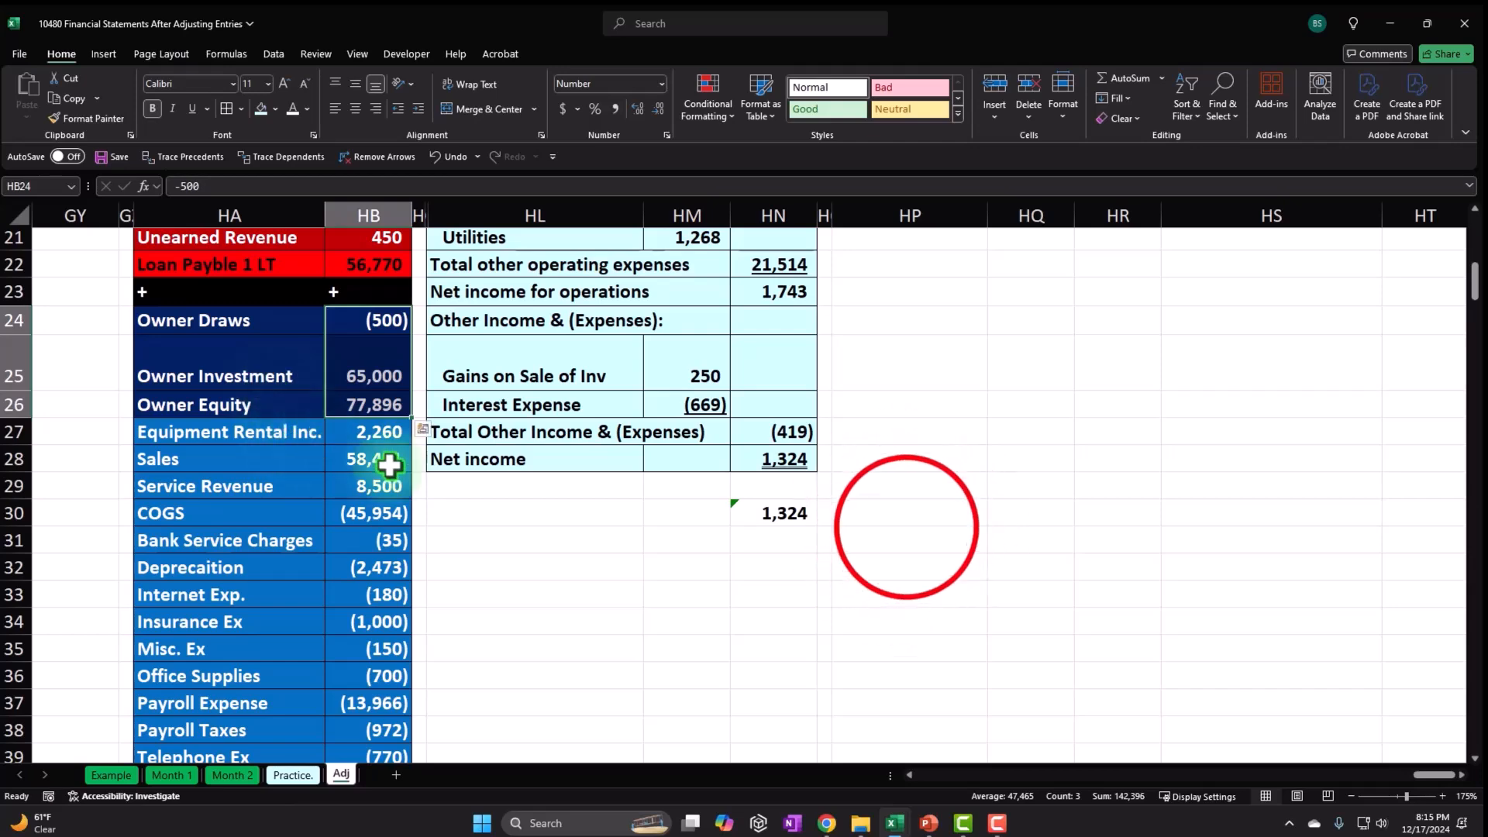
scroll(905, 535, "up", 7)
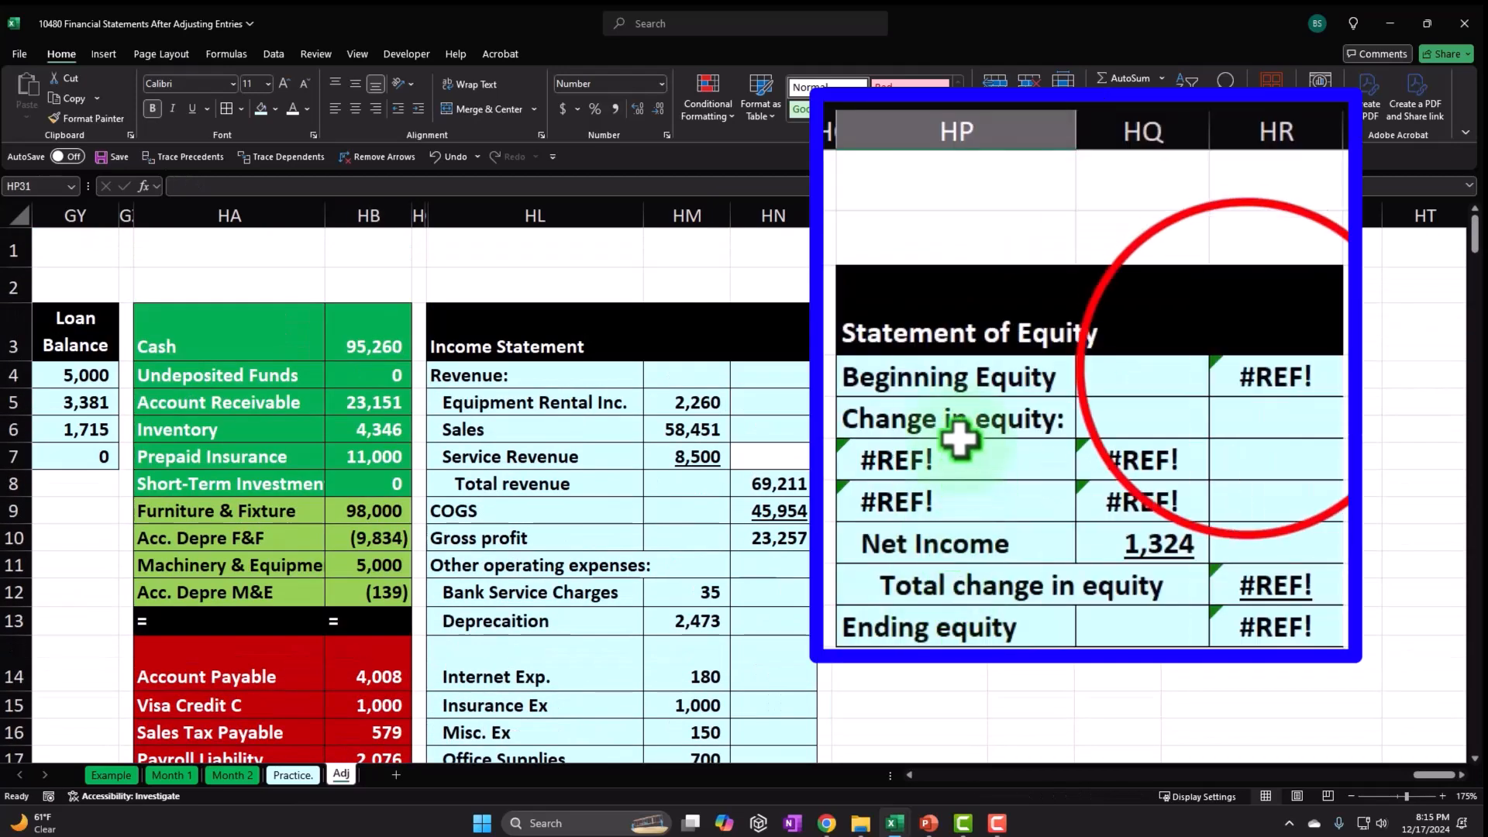
left_click(1244, 374)
type("=")
key("Down")
key("Down")
key("Down")
key("Down")
key("Down")
key("Down")
key("Down")
key("Down")
key("Down")
key("Down")
key("Down")
key("Down")
key("Down")
key("Down")
key("Down")
key("Down")
key("Down")
key("Down")
key("Down")
key("Down")
key("Down")
key("Down")
key("Down")
key("Down")
key("Down")
key("Down")
key("Left")
key("Left")
key("Left")
key("Left")
key("Left")
key("Left")
key("Left")
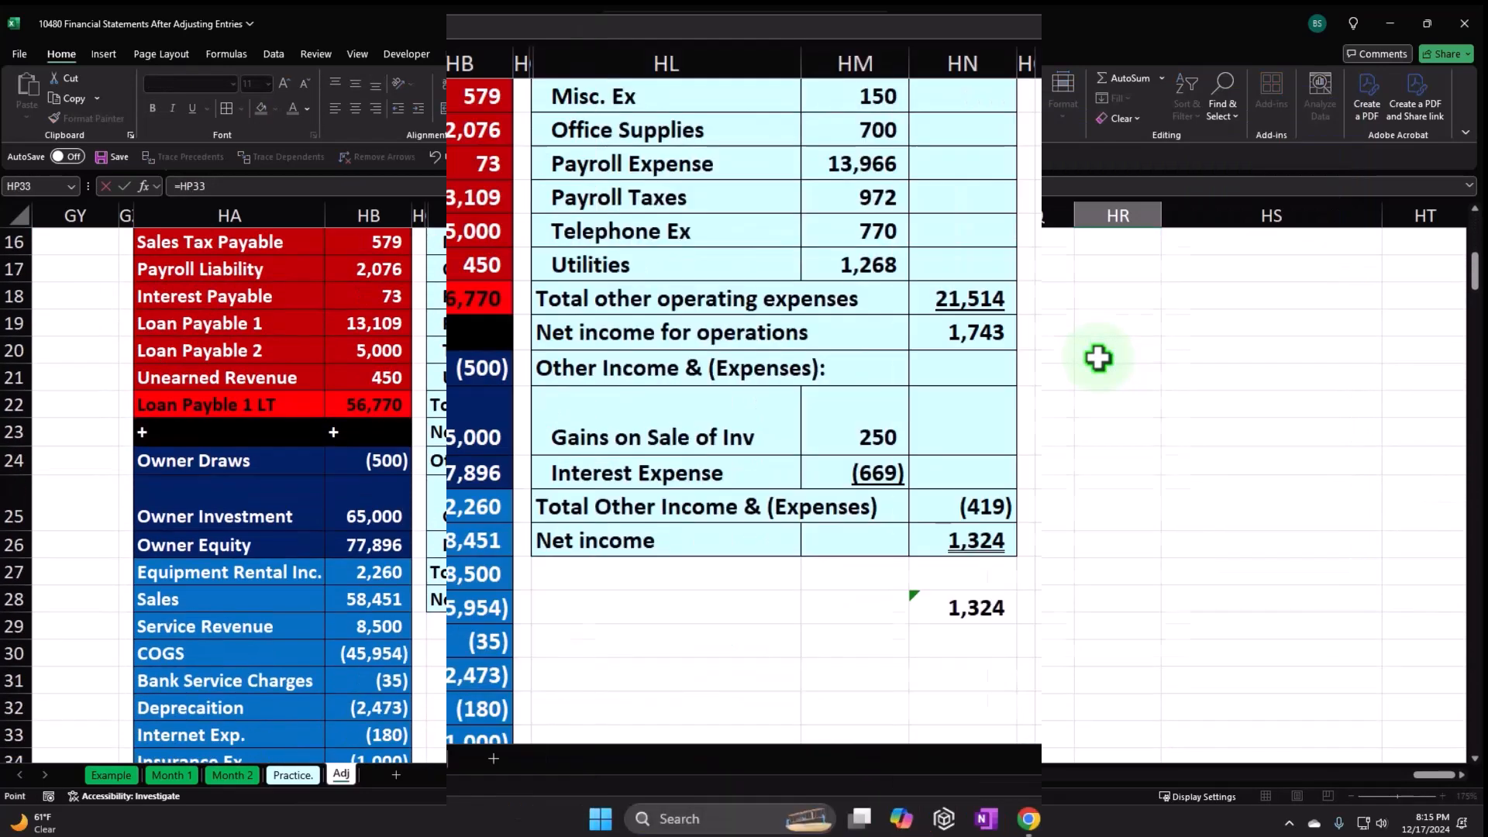
key("Up")
key("Up")
key("Up")
key("Up")
key("Up")
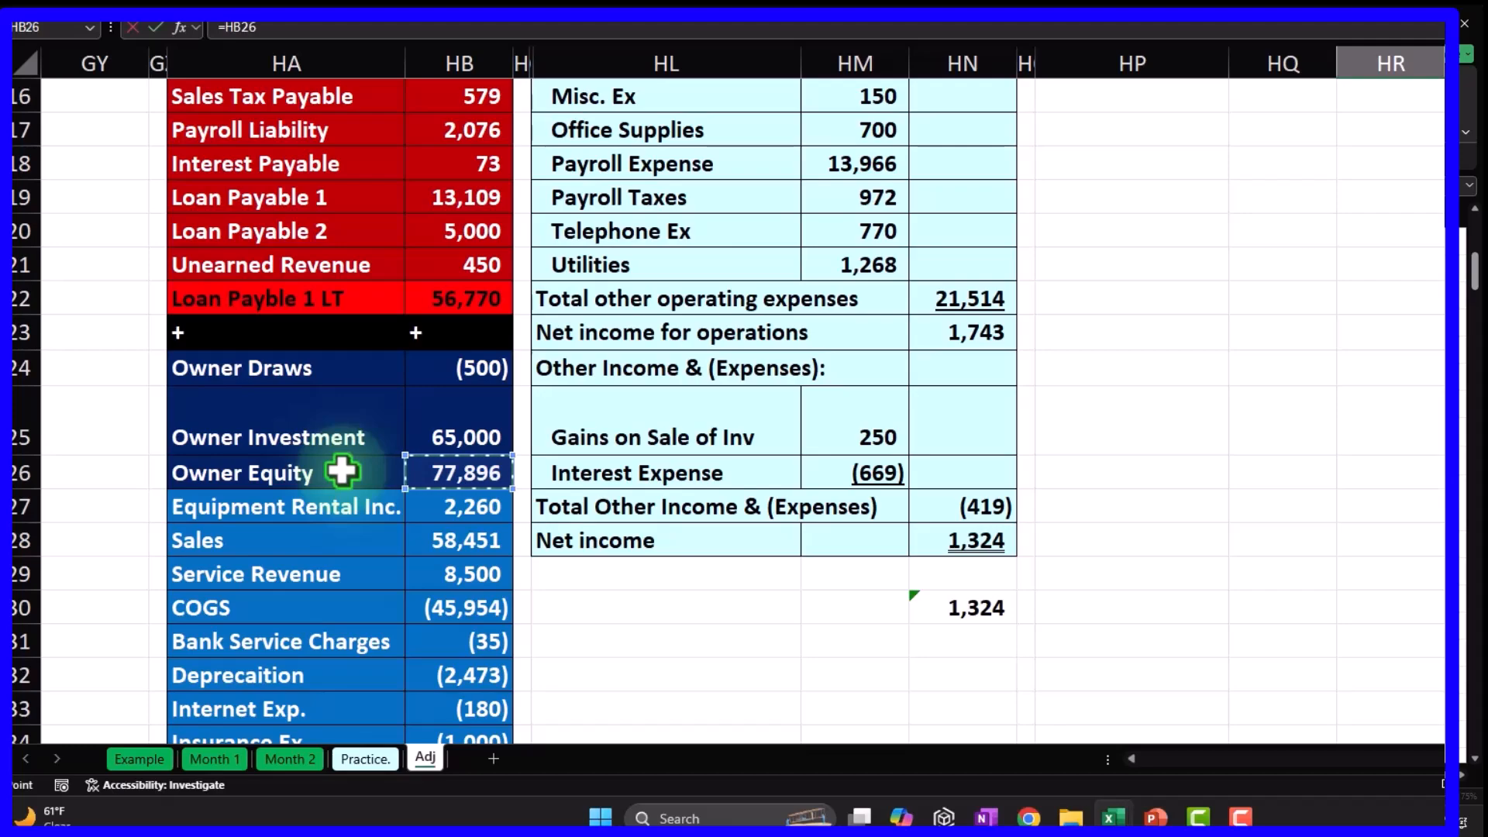
Confirm beginning equity of 77,896 and link the Owner Draws label to the trial balance.
key("Return")
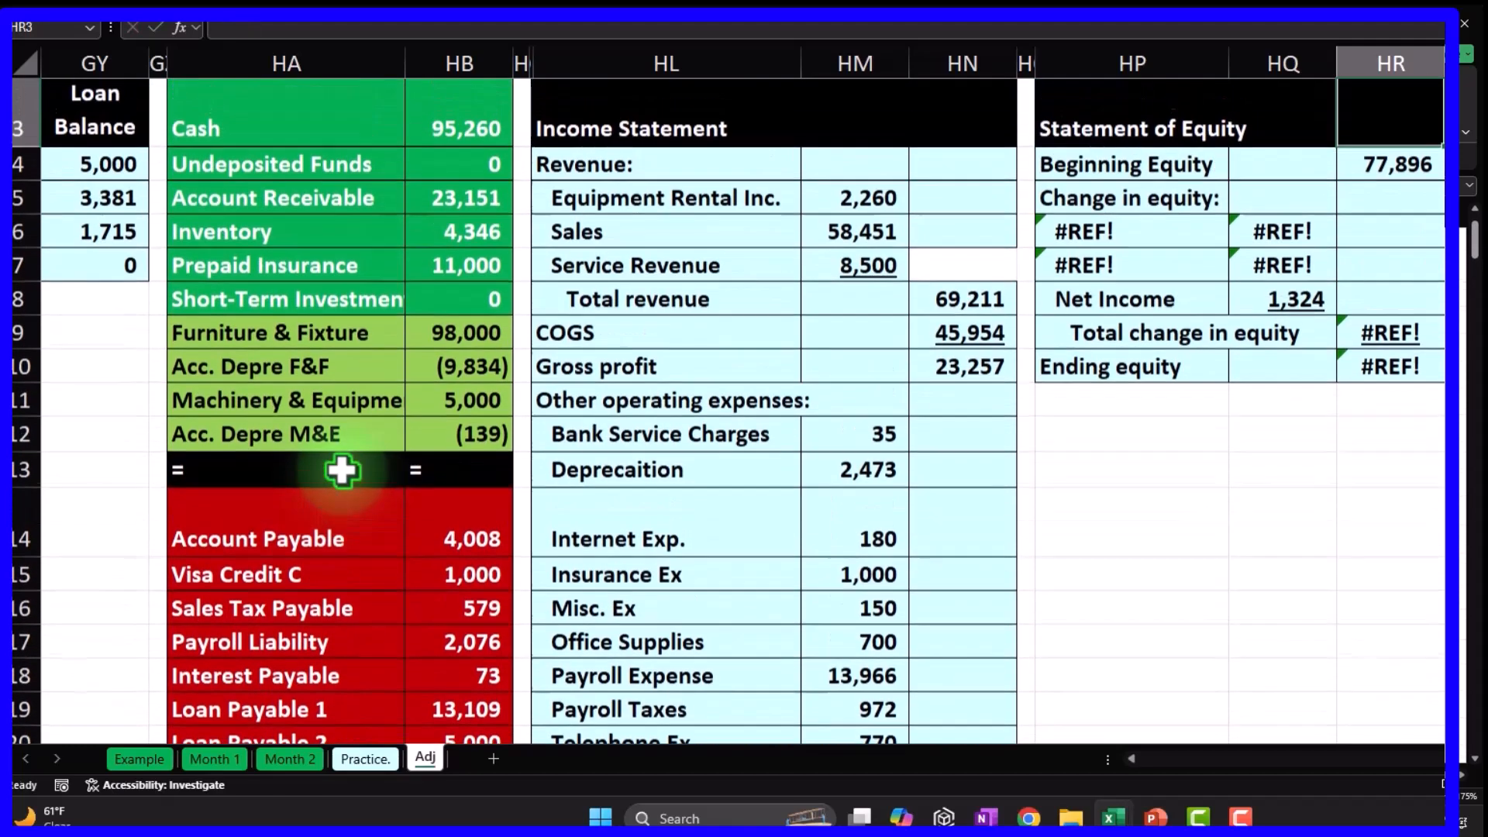
key("Left")
key("Left")
key("Down")
type("=")
key("Down")
key("Down")
key("Down")
key("Down")
key("Down")
key("Down")
key("Down")
key("Down")
key("Down")
key("Down")
key("Down")
key("Down")
key("Down")
key("Down")
key("Down")
key("Down")
key("Down")
key("Down")
key("Down")
key("Down")
key("Down")
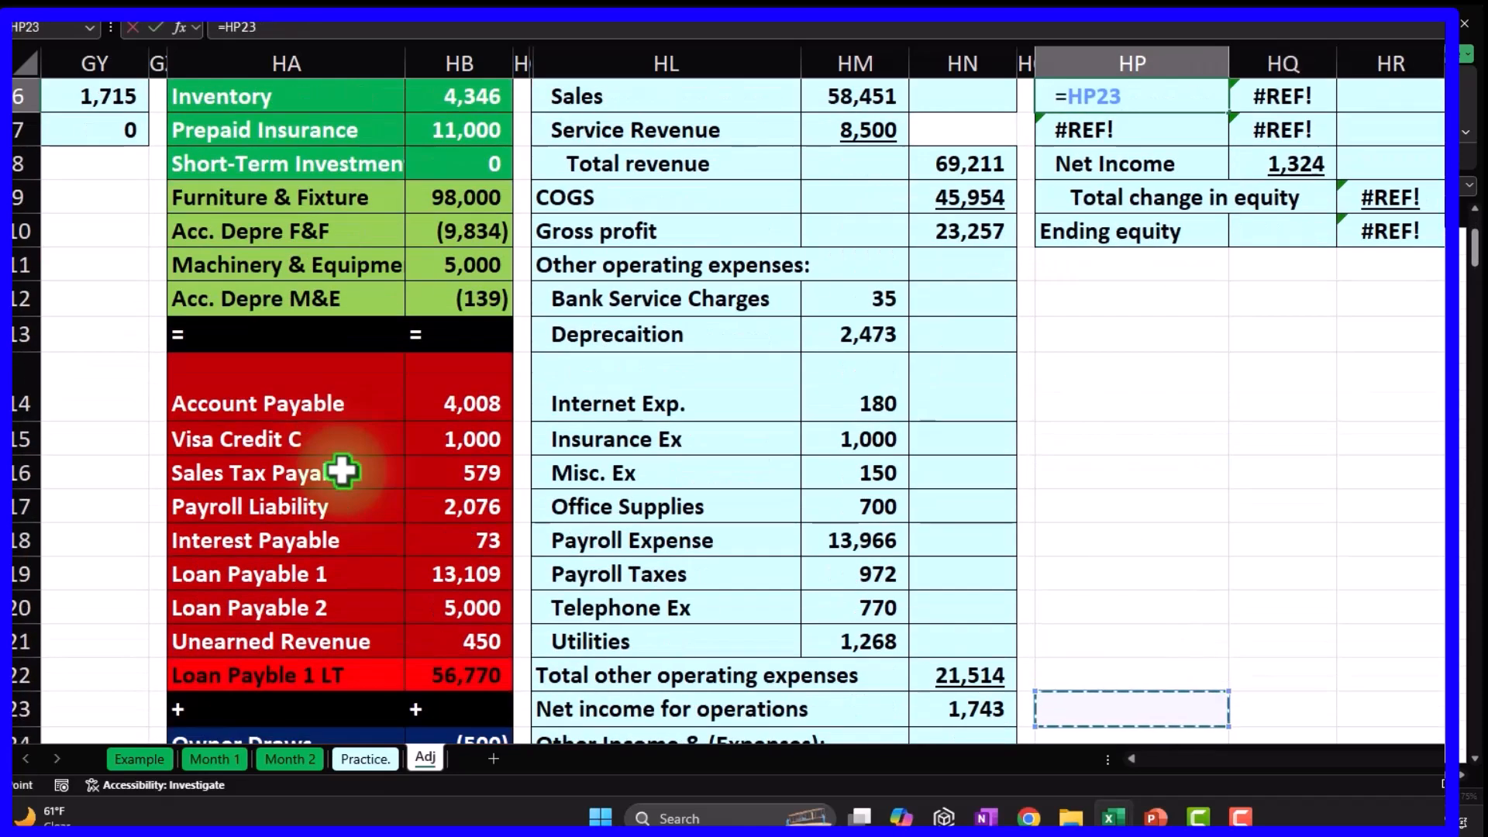
key("Left")
key("Left")
key("Left")
key("Left")
key("Left")
key("Left")
key("Up")
key("Up")
key("Up")
key("Up")
key("Up")
key("Up")
key("Up")
key("Left")
key("Return")
Link the Owner Draws amount (500) to the trial balance.
key("Up")
key("Up")
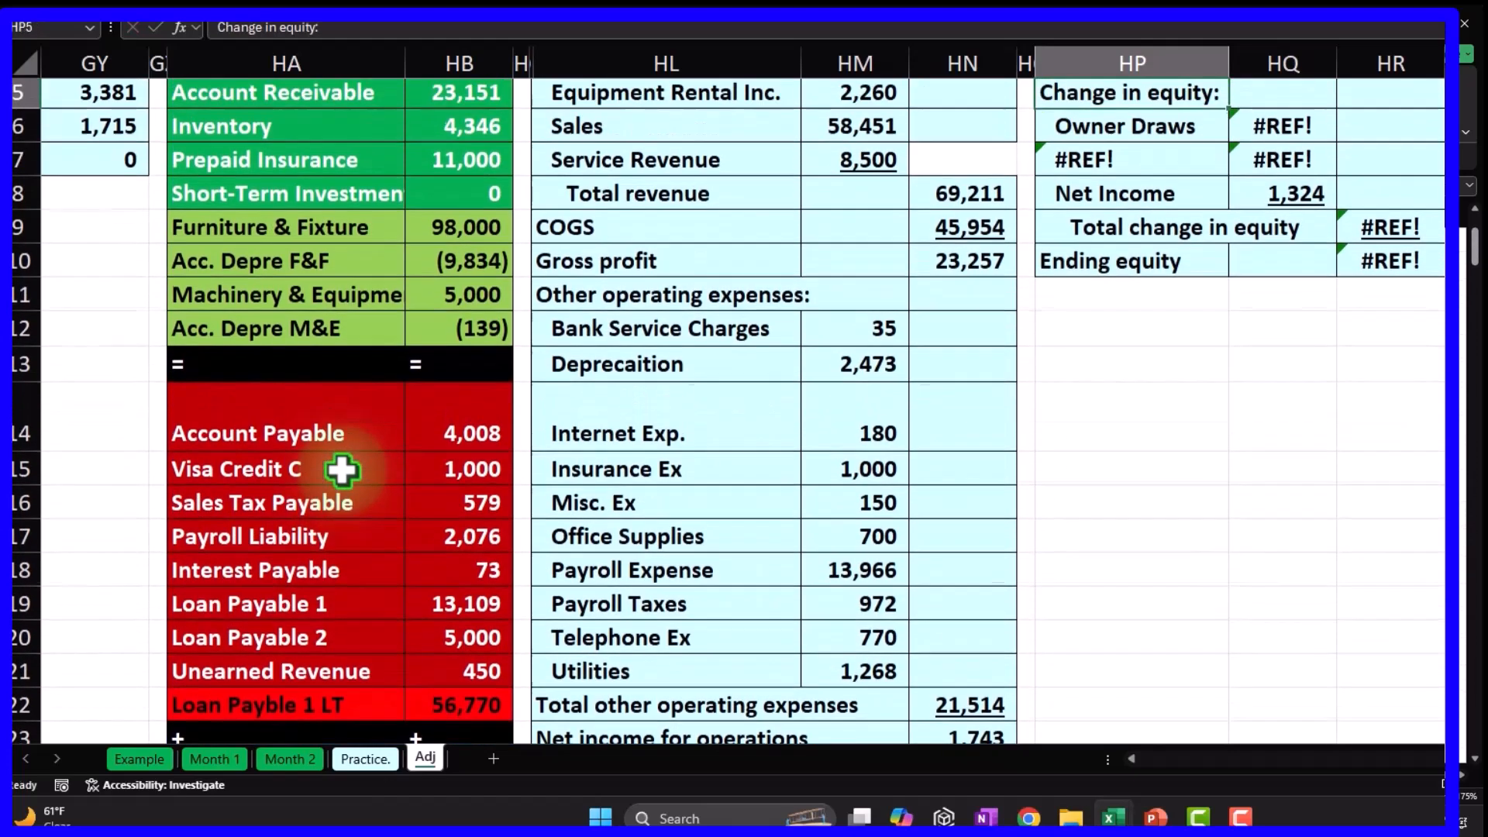
key("Down")
key("Right")
type("=")
key("Down")
key("Down")
key("Down")
key("Down")
key("Down")
key("Down")
key("Down")
key("Down")
key("Down")
key("Down")
key("Down")
key("Down")
key("Down")
key("Down")
key("Down")
key("Down")
key("Down")
key("Down")
key("Down")
key("Down")
key("Down")
key("Left")
key("Left")
key("Left")
key("Left")
key("Left")
key("Left")
key("Left")
key("Left")
key("Up")
key("Up")
key("Up")
key("Right")
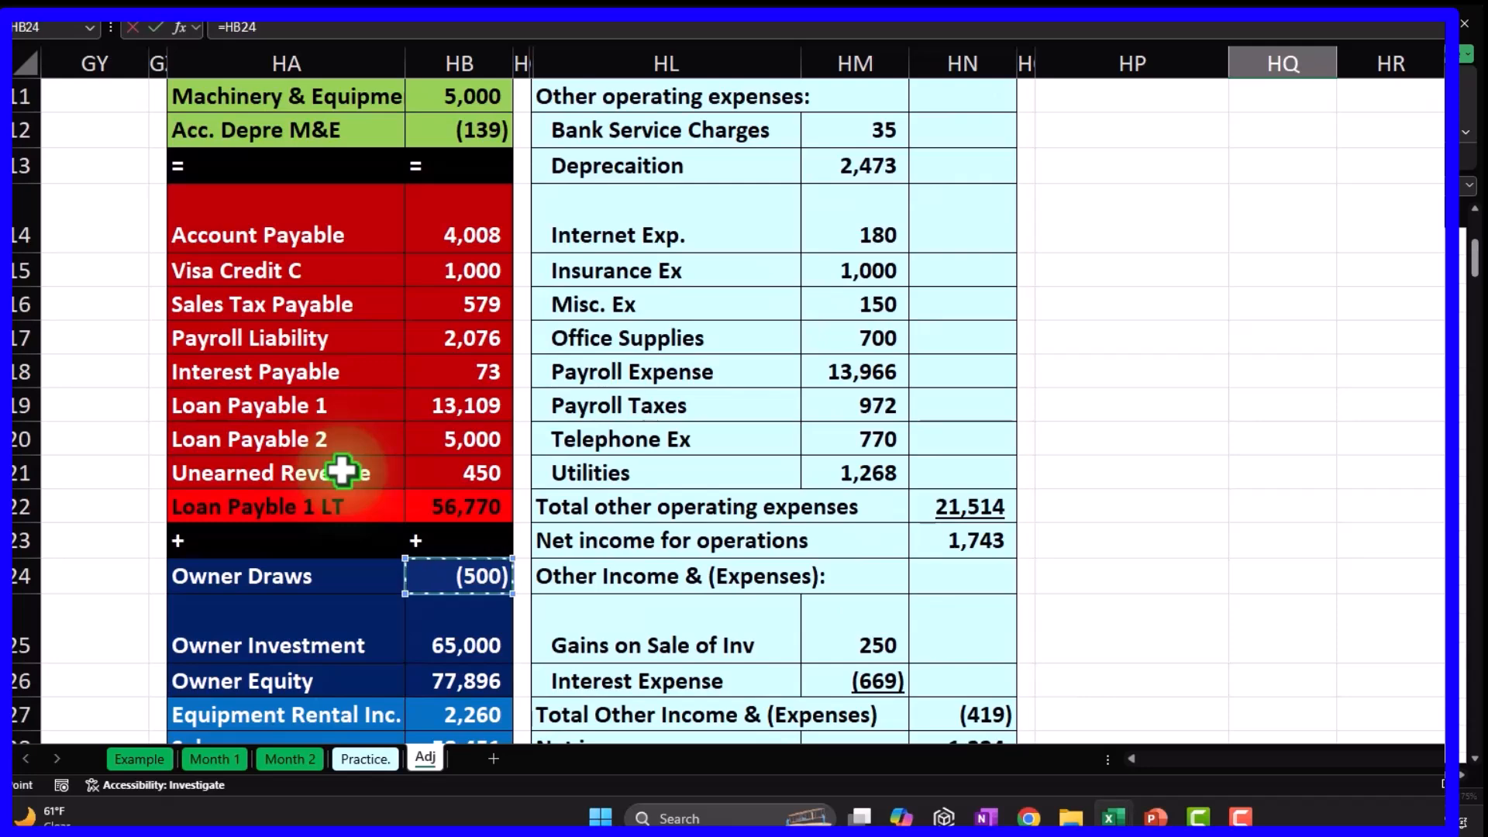
key("Return")
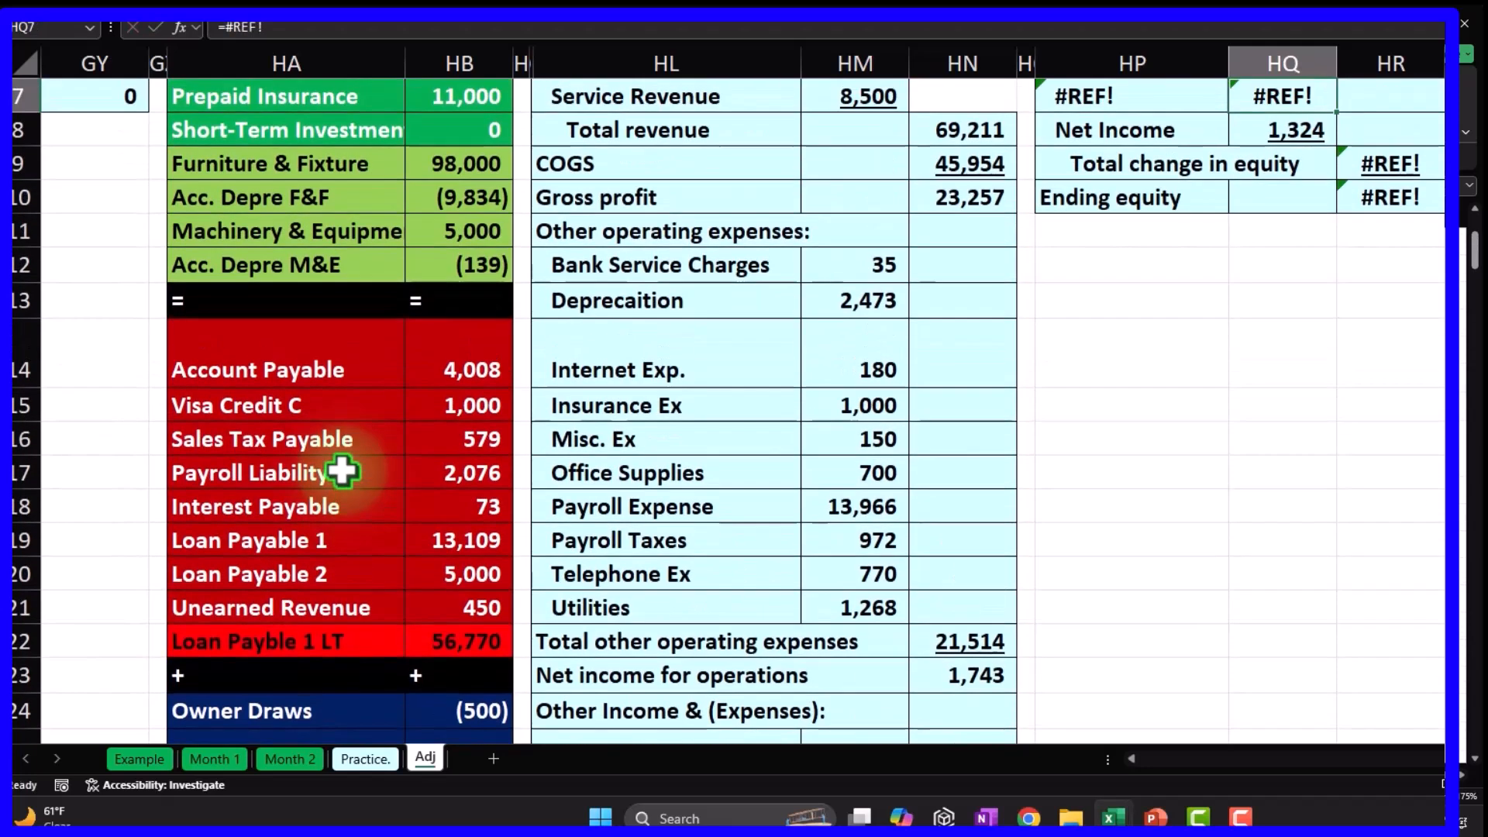
Link the next equity label to Owner Investment on the trial balance.
key("Left")
type("=")
key("Down")
key("Down")
key("Down")
key("Down")
key("Down")
key("Down")
key("Down")
key("Down")
key("Down")
key("Down")
key("Down")
key("Down")
key("Down")
key("Down")
key("Down")
key("Down")
key("Down")
key("Down")
key("Down")
key("Down")
key("Down")
key("Left")
key("Left")
key("Left")
key("Left")
key("Left")
key("Left")
key("Left")
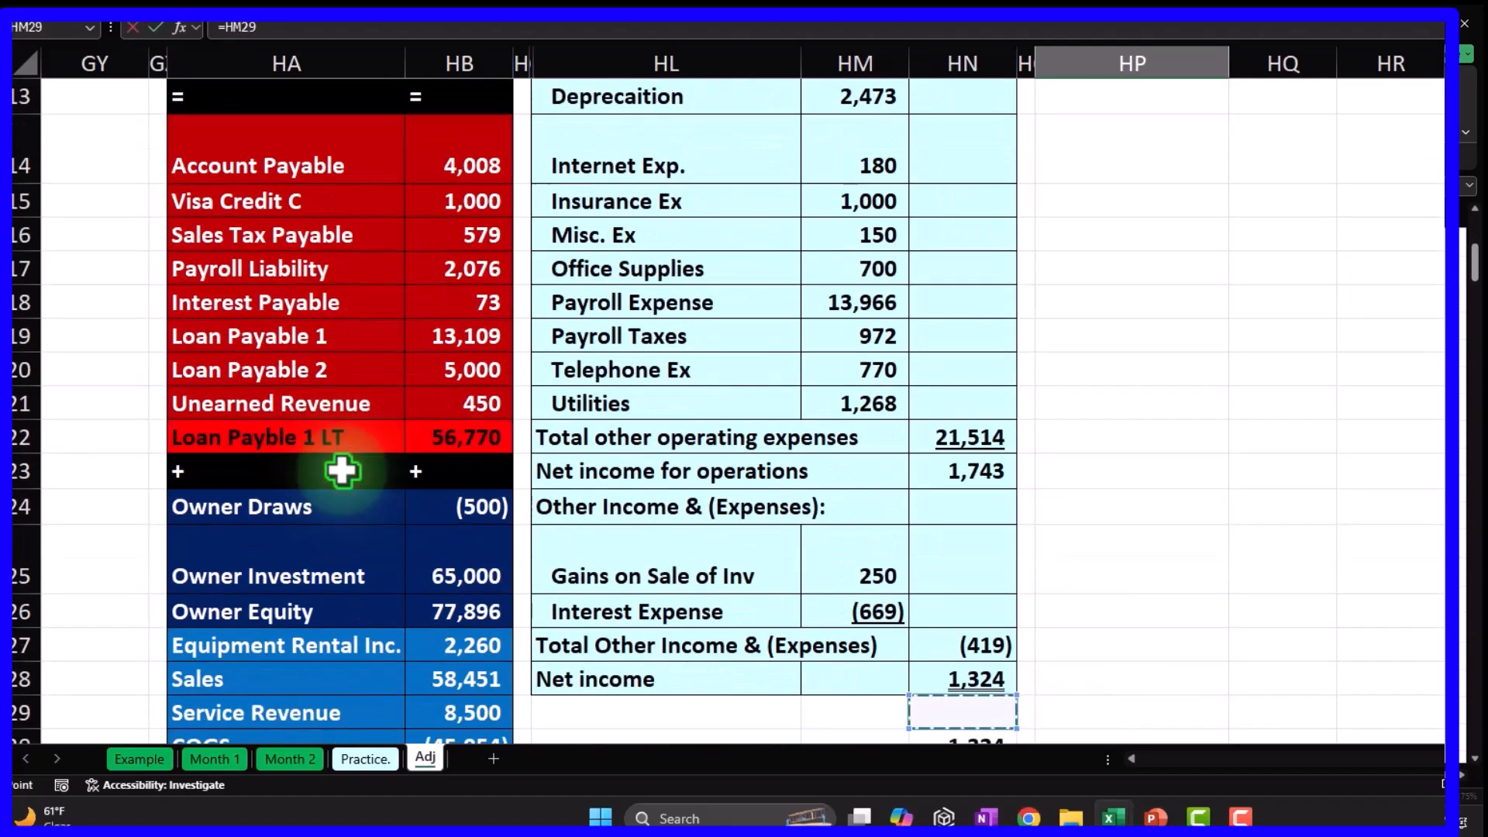
key("Up")
key("Up")
key("Up")
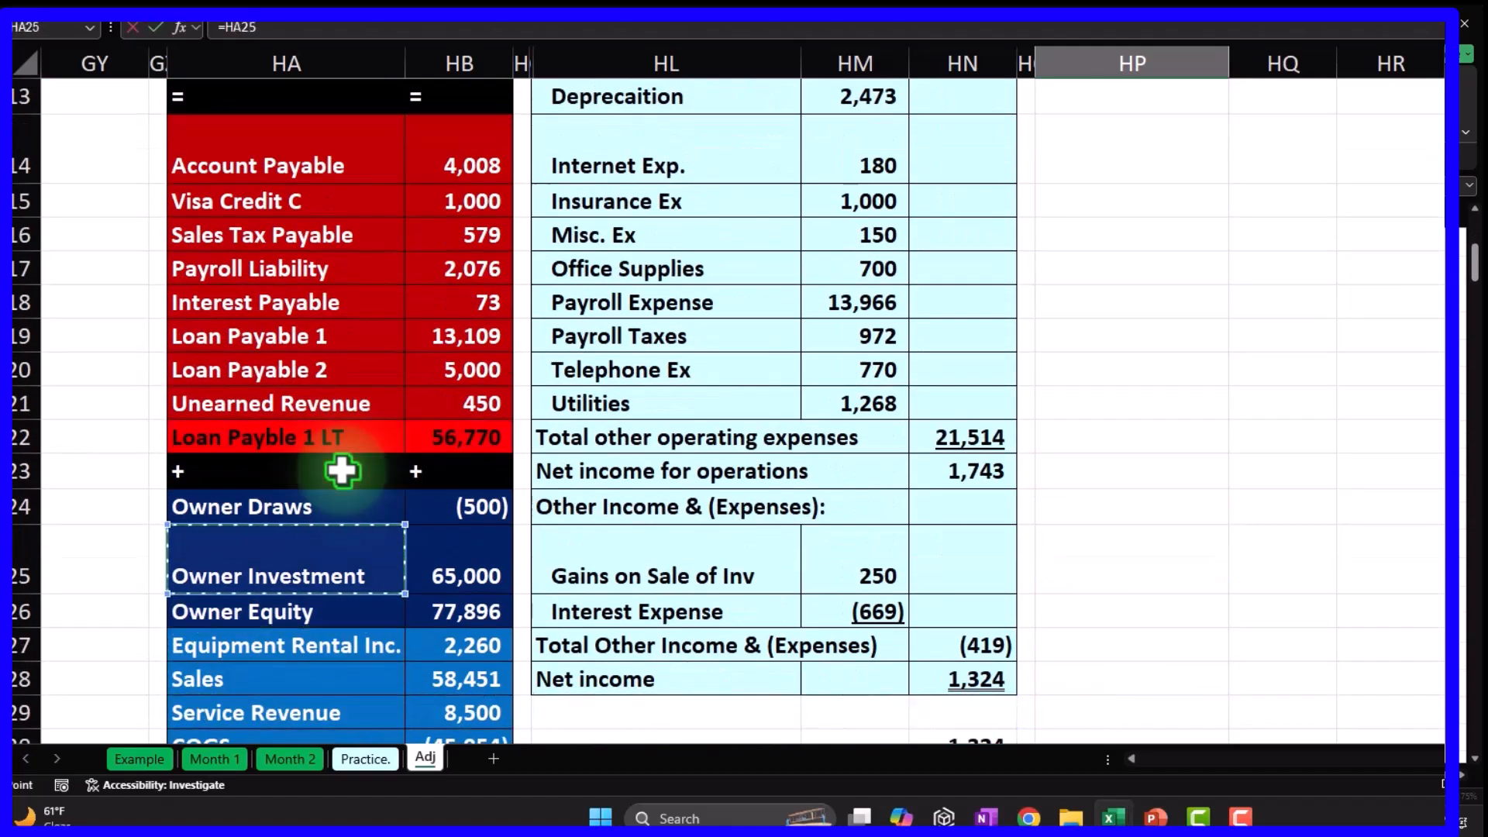
key("Tab")
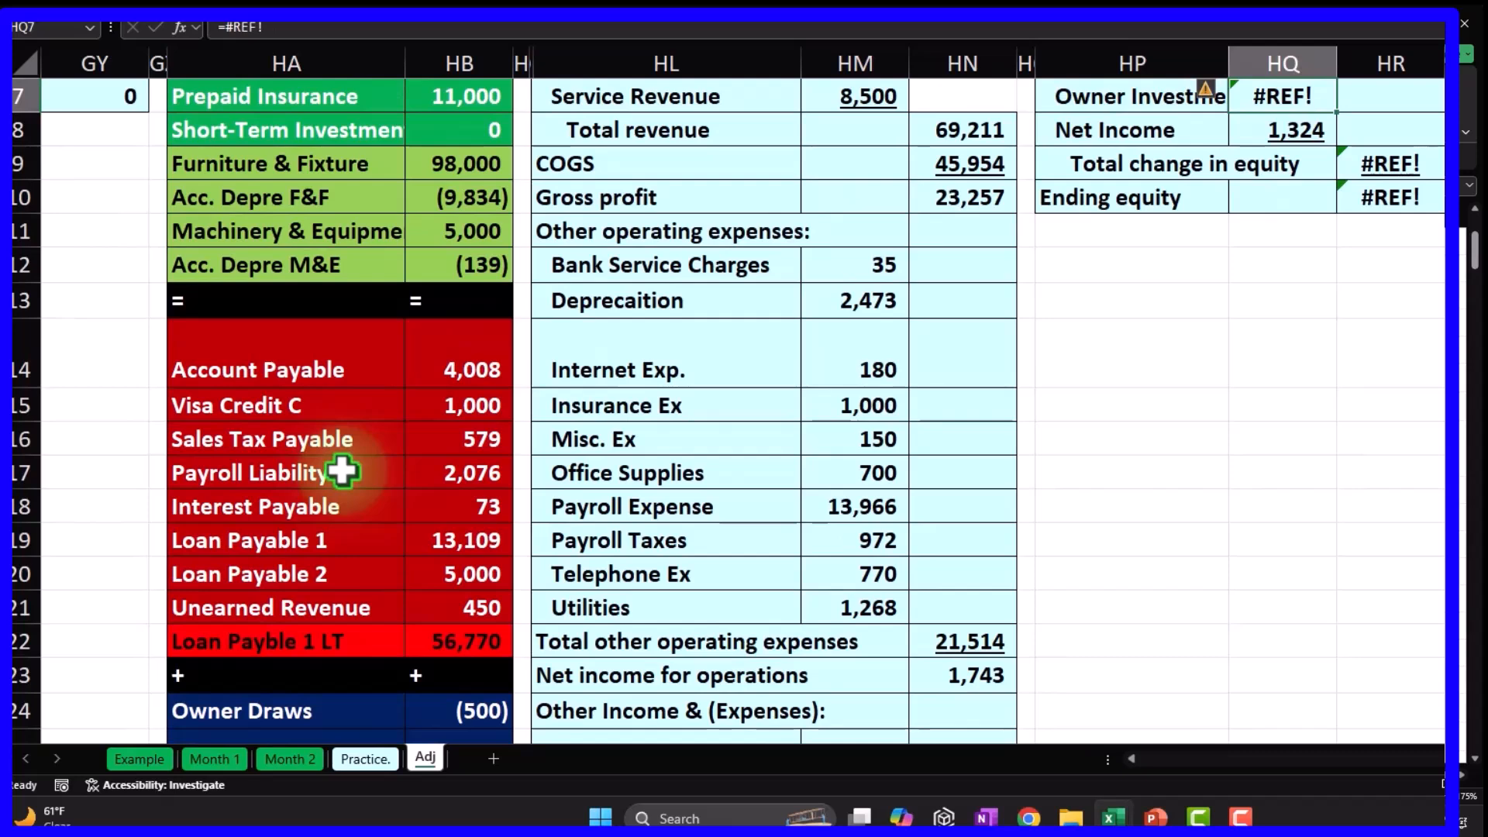
Link the Owner Investment amount of 65,000, redoing a mistaken cell reference.
type("=")
key("Down")
key("Down")
key("Down")
key("Down")
key("Down")
key("Down")
key("Down")
key("Down")
key("Down")
key("Down")
key("Down")
key("Down")
key("Down")
key("Down")
key("Down")
key("Down")
key("Down")
key("Down")
key("Down")
key("Down")
key("Left")
key("Left")
key("BackSpace")
key("BackSpace")
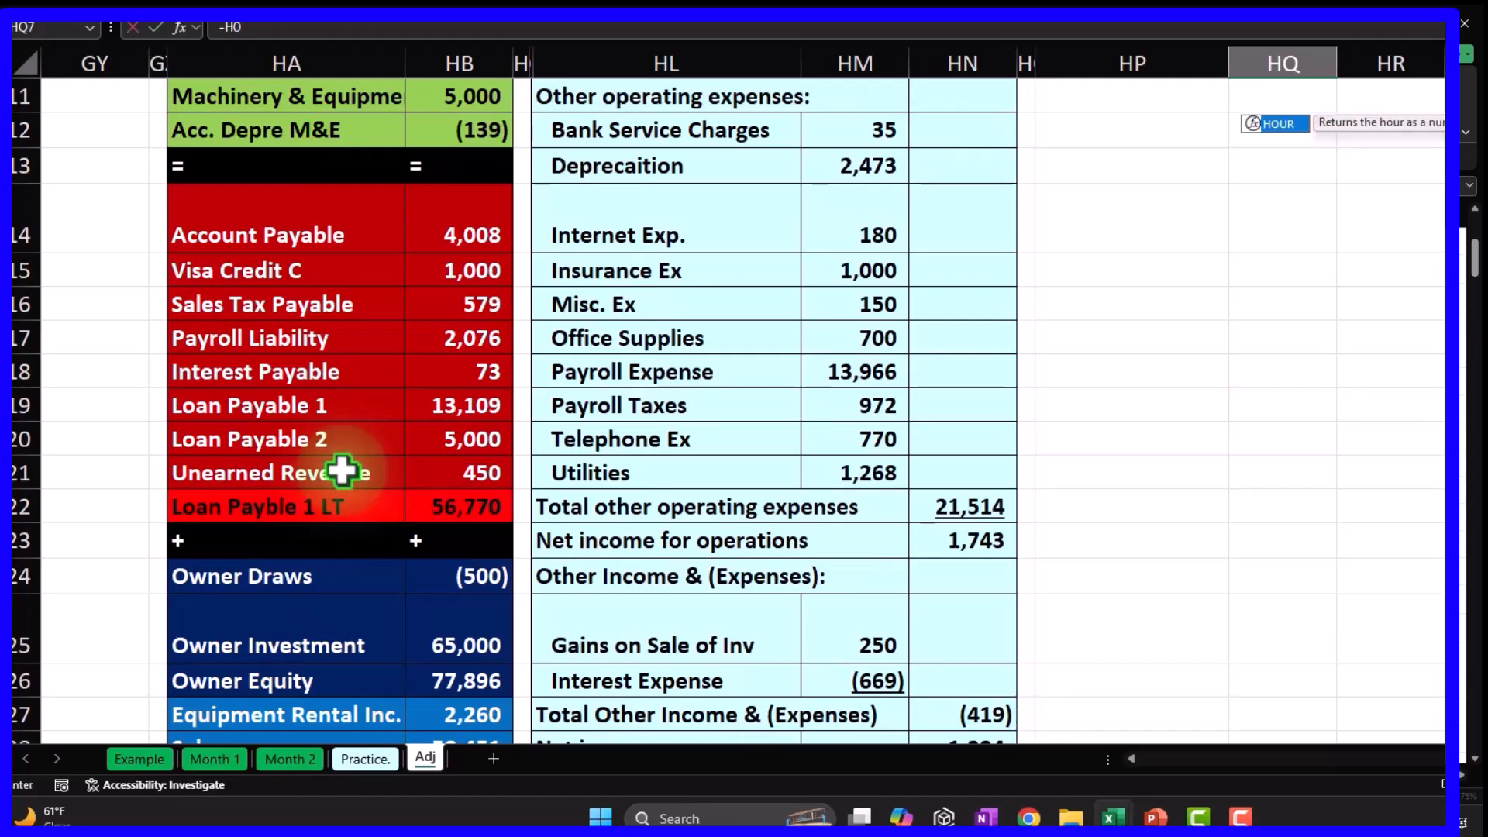
scroll(1031, 379, "up", 3)
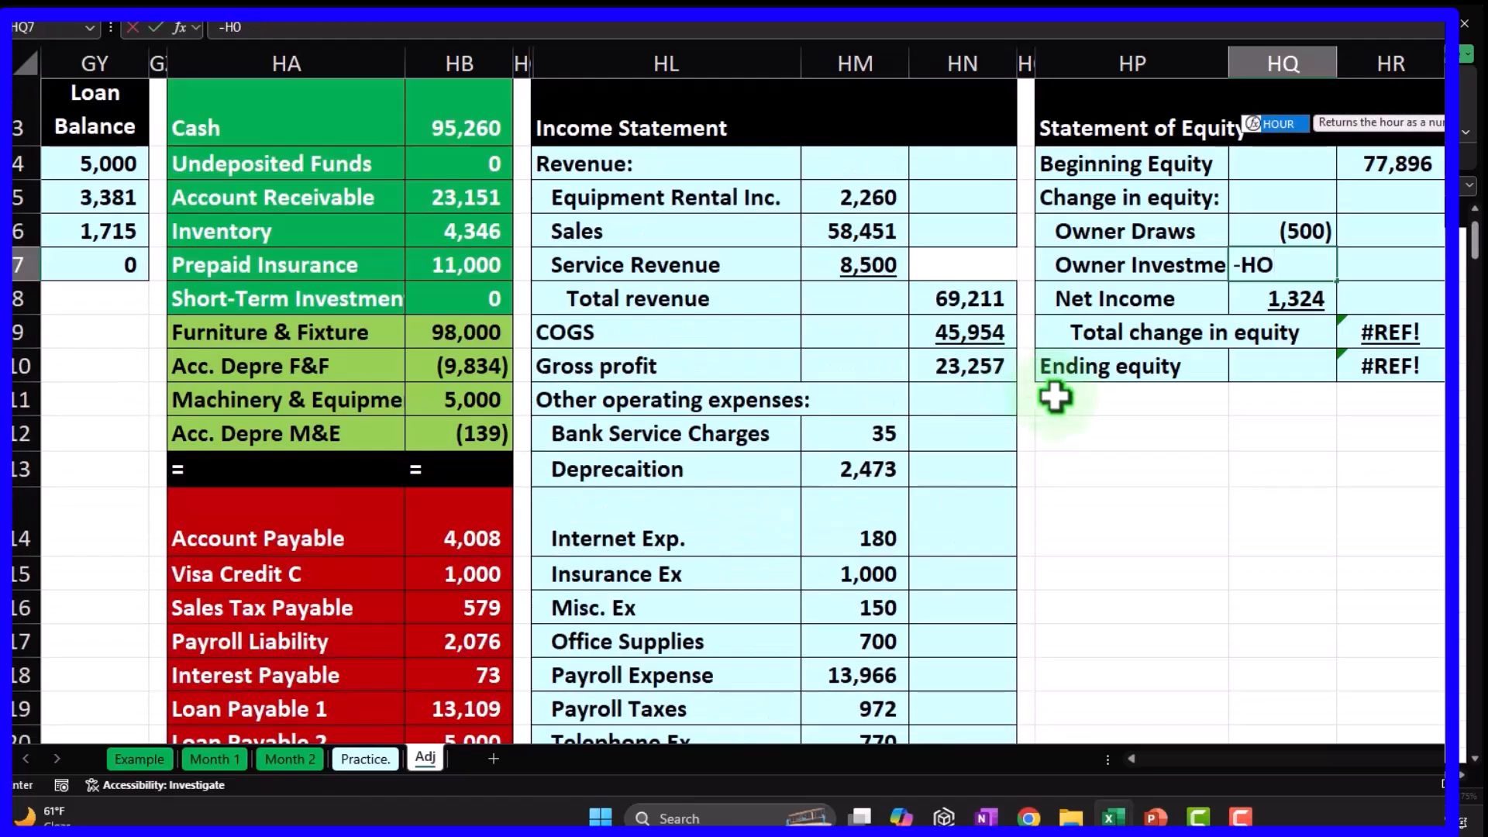
key("BackSpace")
key("BackSpace")
key("BackSpace")
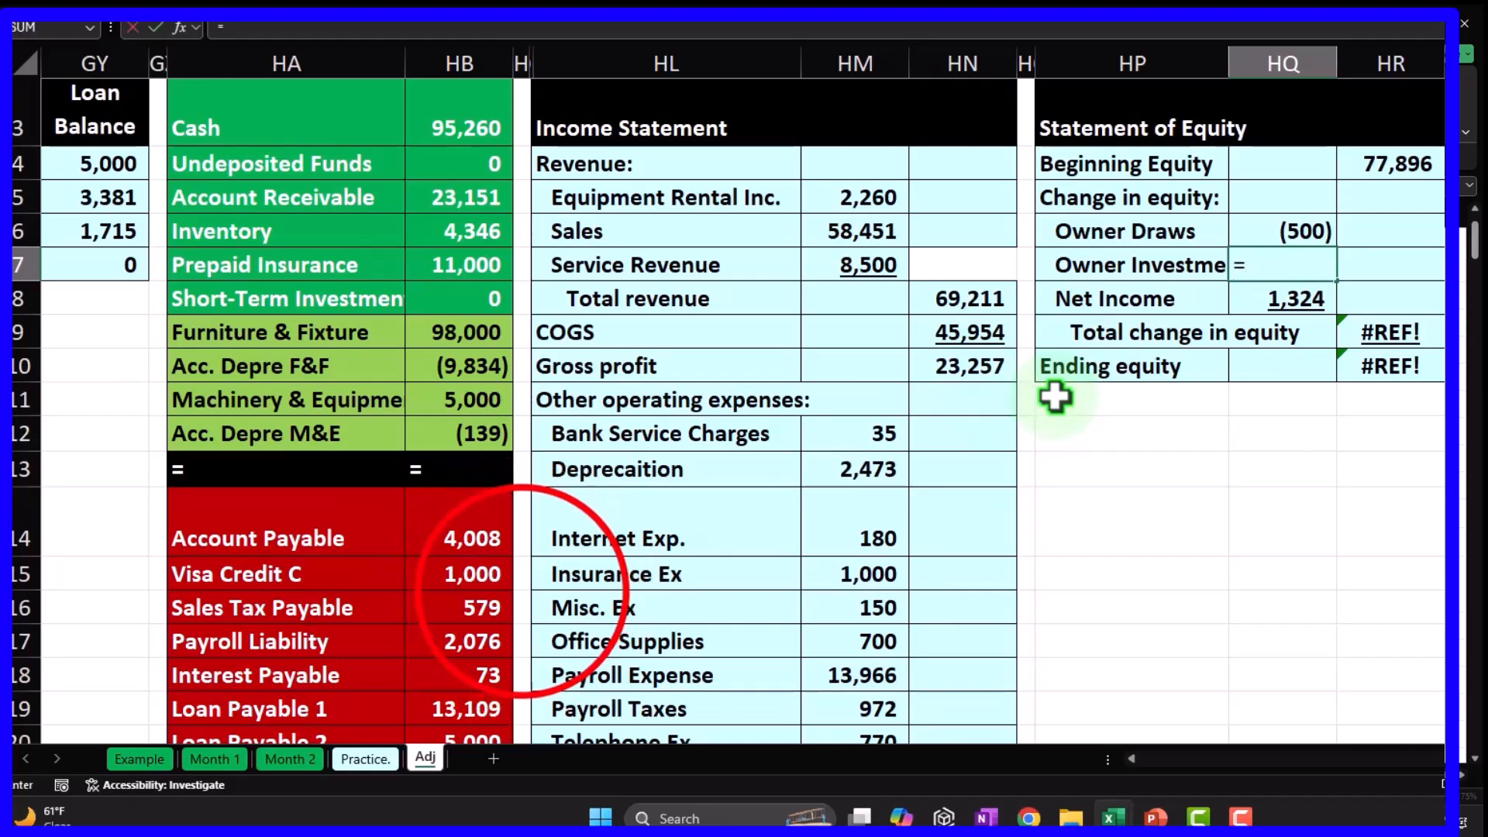
type("=")
left_click(521, 607)
scroll(520, 608, "down", 3)
scroll(522, 607, "down", 3)
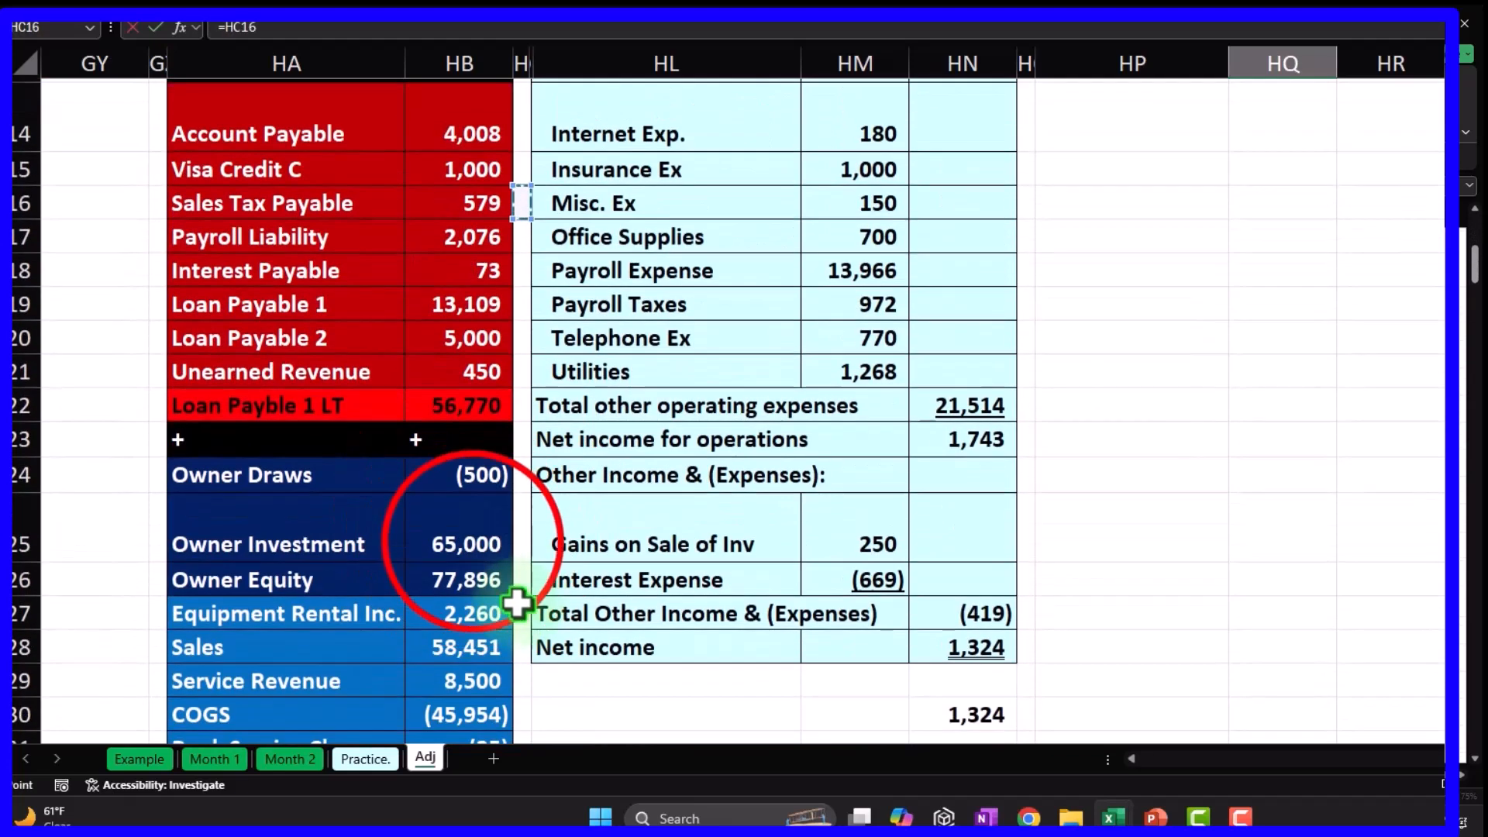
left_click(472, 541)
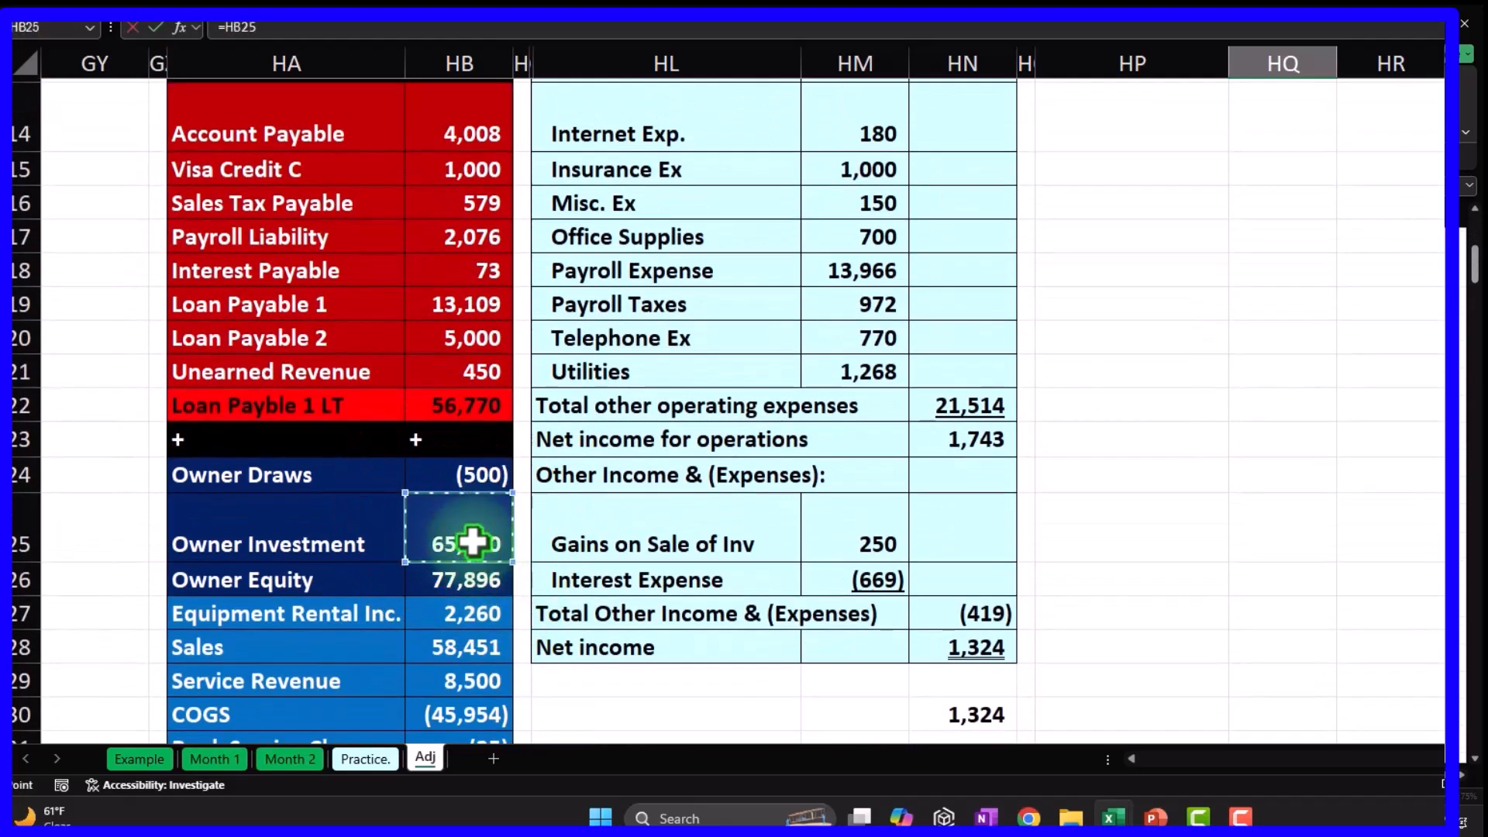
key("Return")
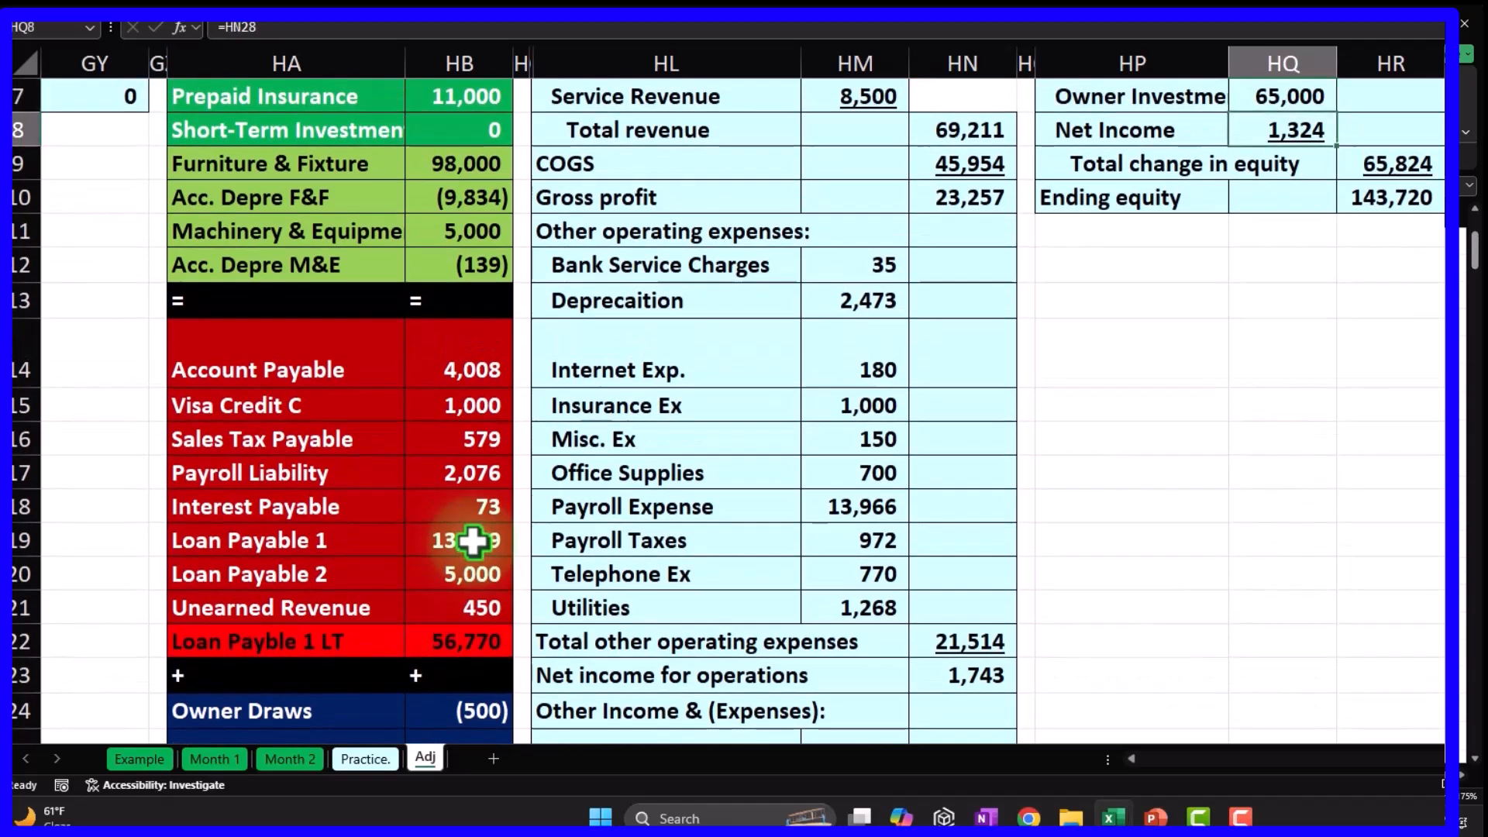
Verify the Net Income link, total change in equity and ending equity of 143,720.
double_click(1307, 128)
scroll(1201, 542, "down", 3)
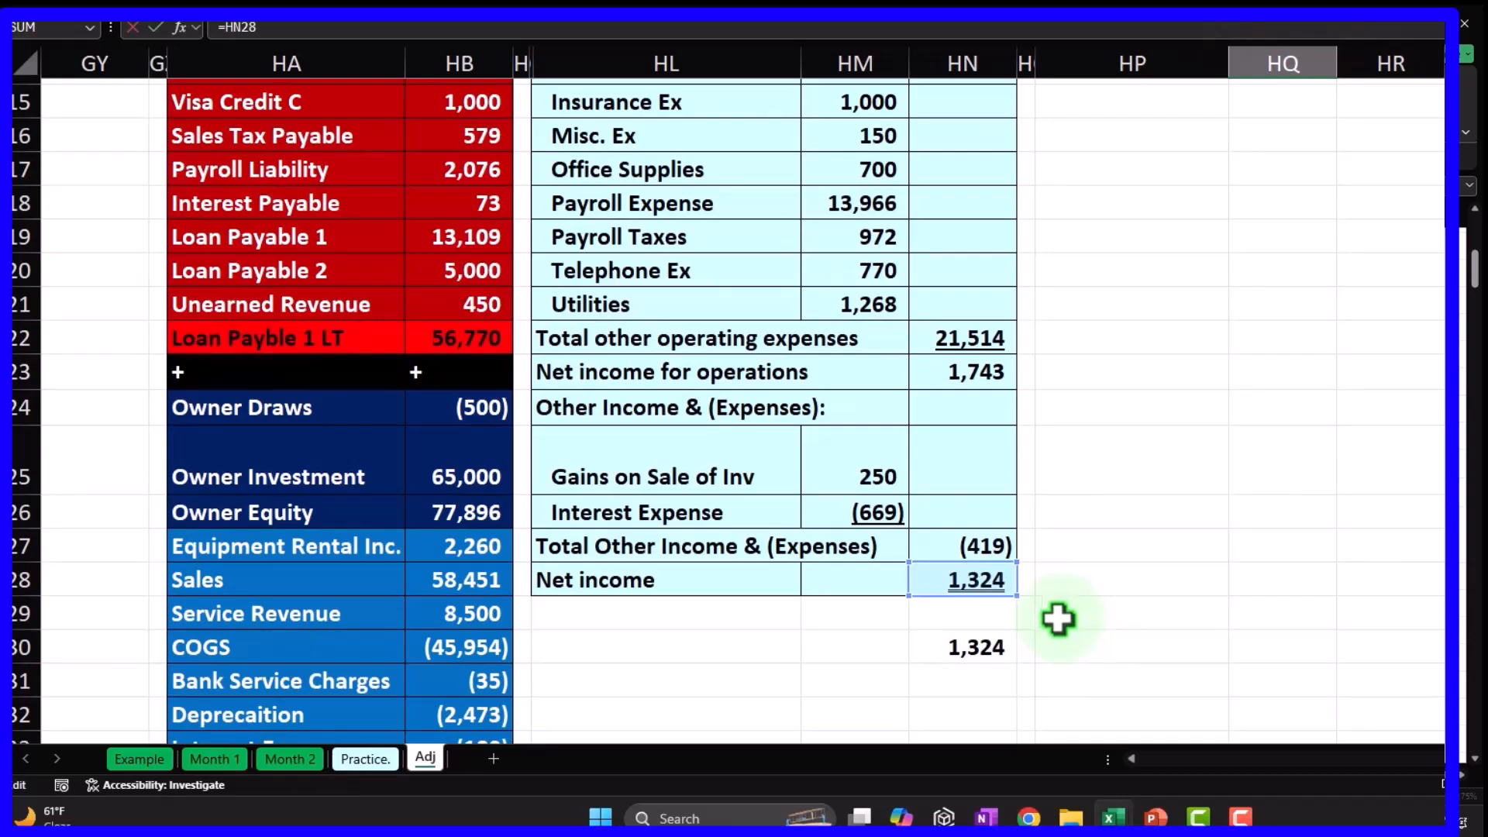
key("Return")
scroll(1058, 619, "up", 2)
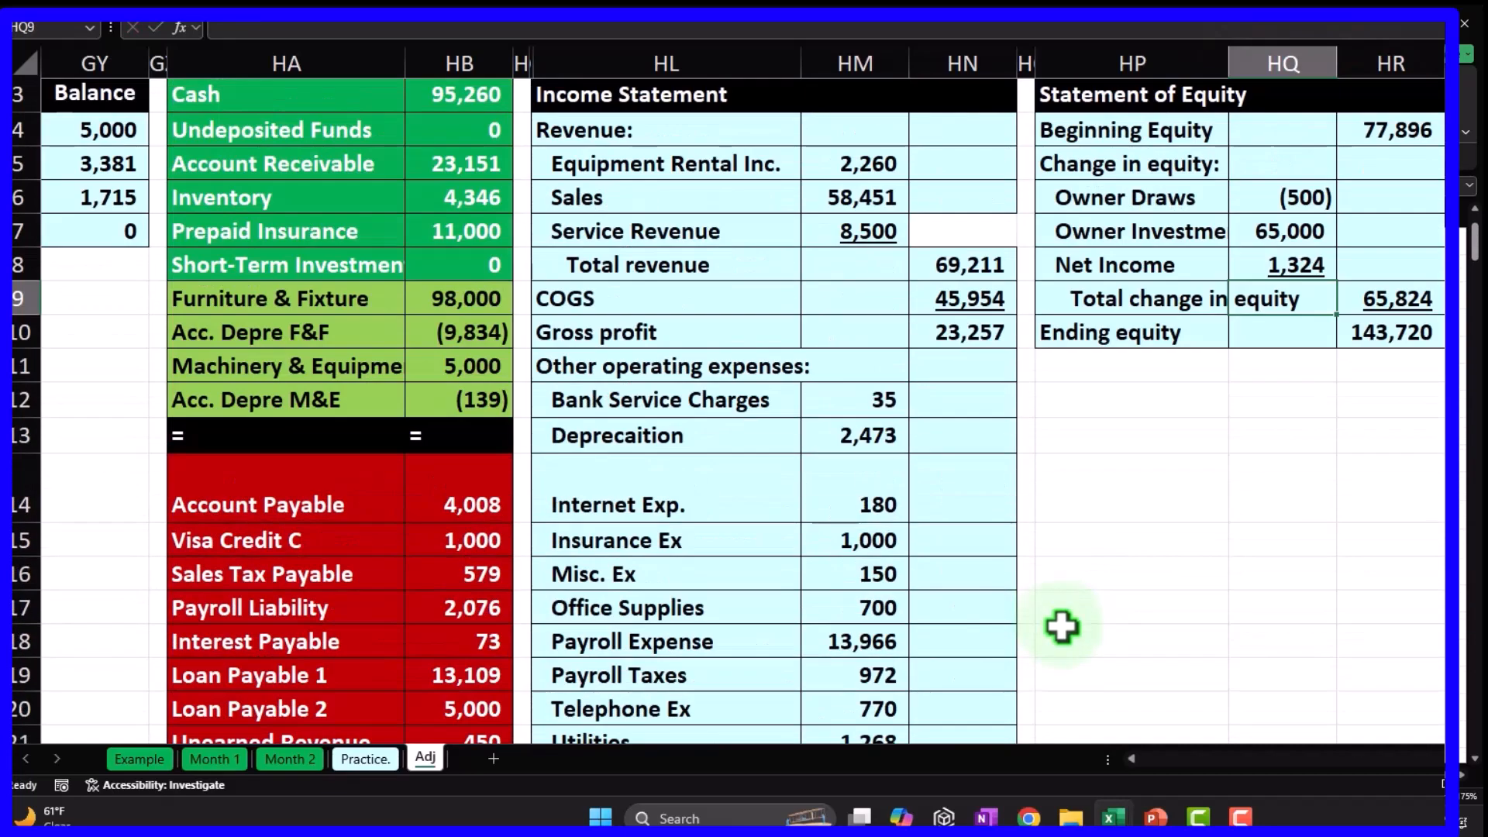
left_click(1388, 334)
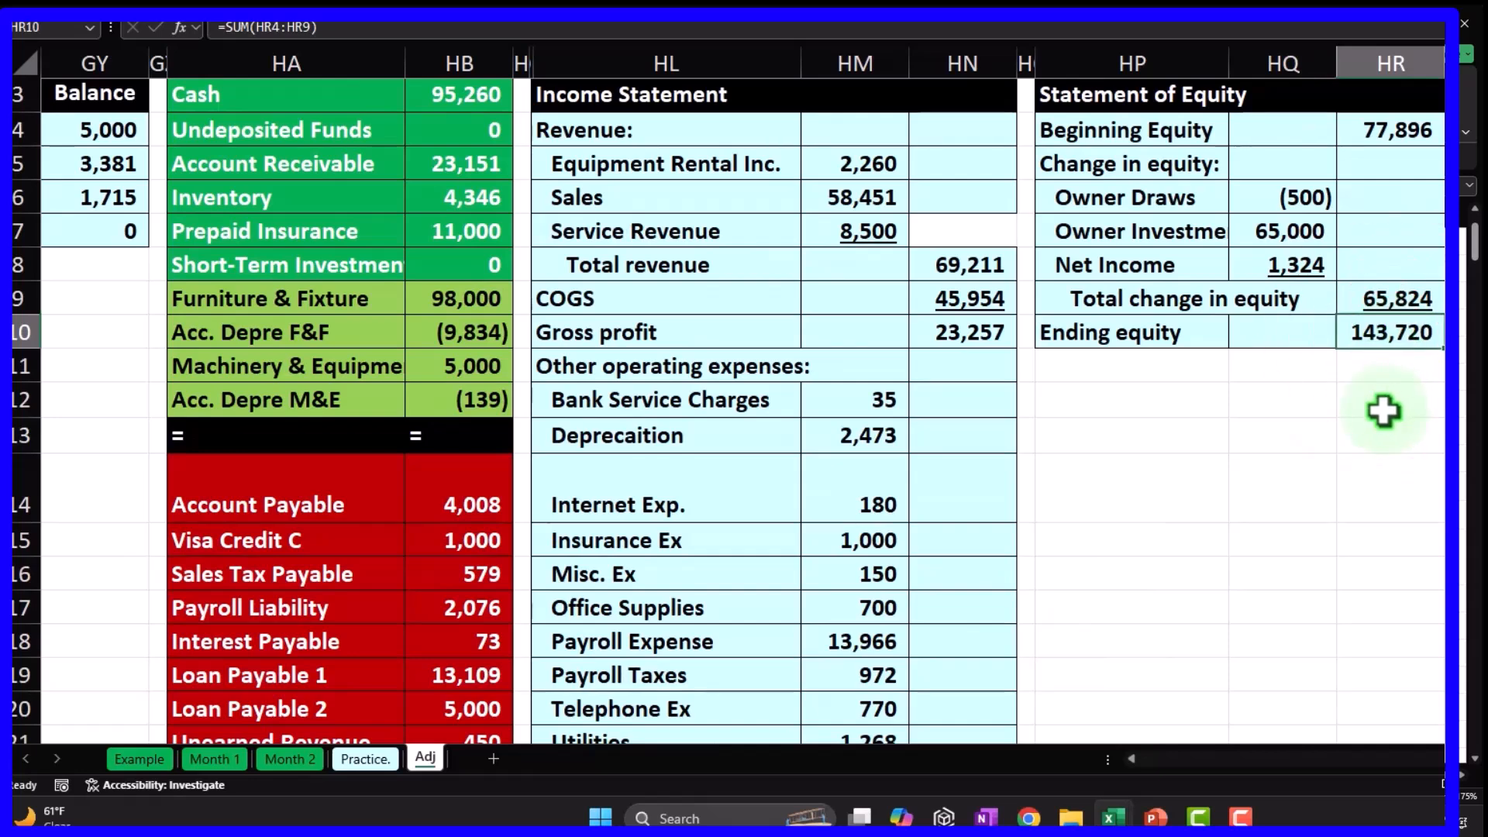
double_click(1403, 283)
double_click(1407, 301)
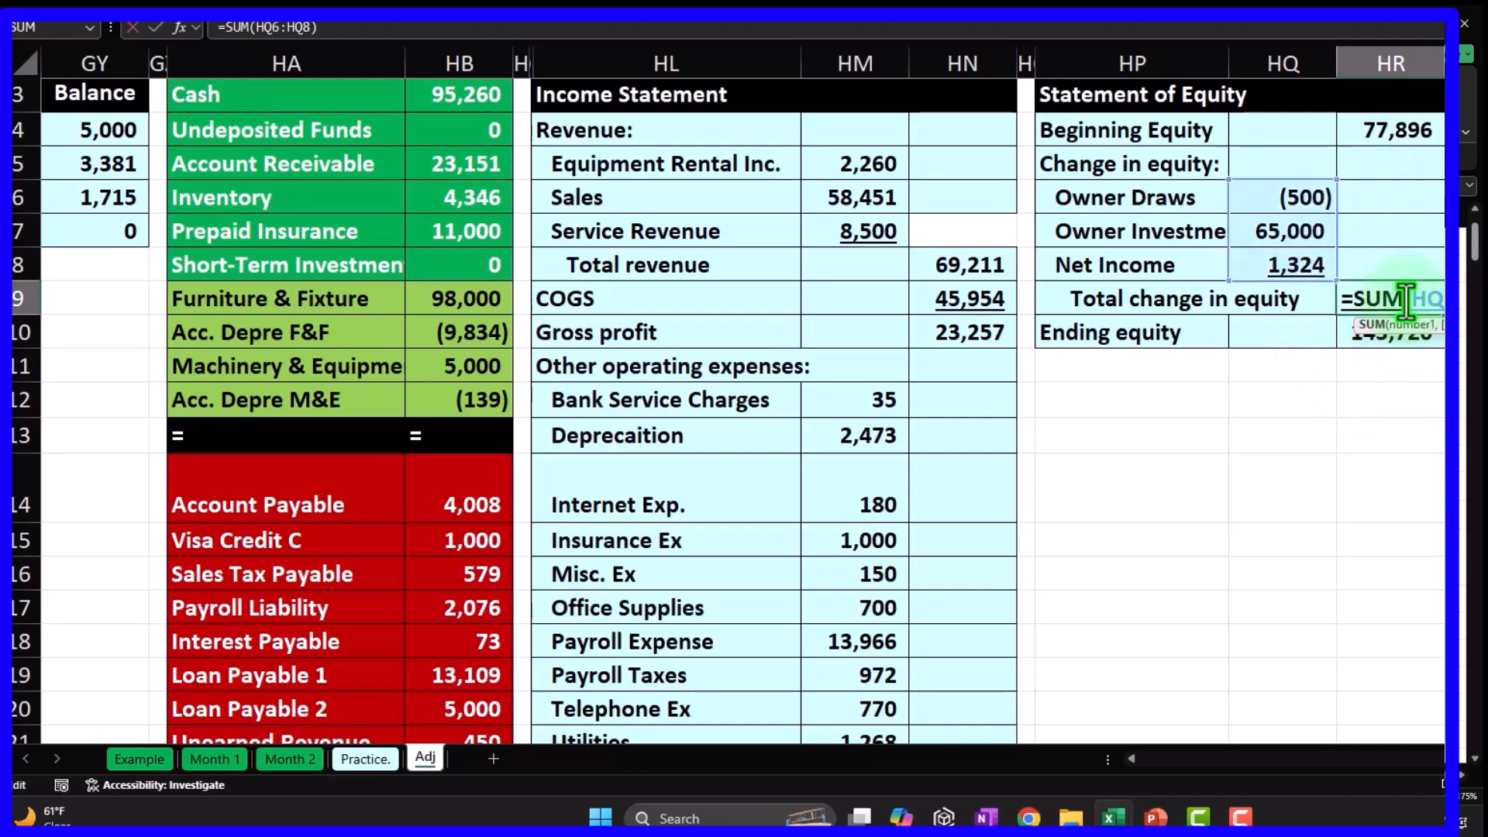
left_click(1416, 331)
double_click(1417, 332)
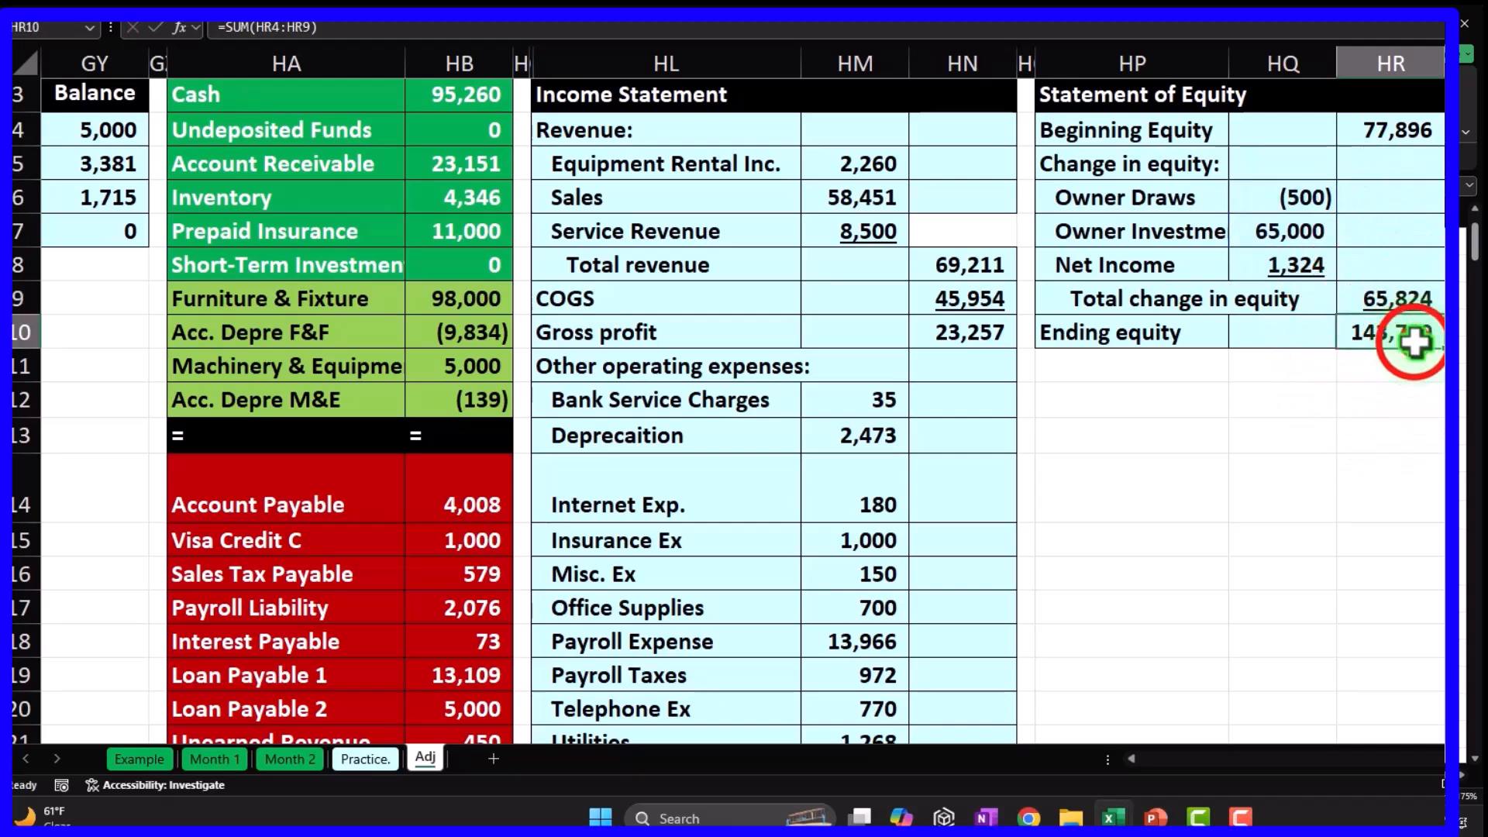
key("Return")
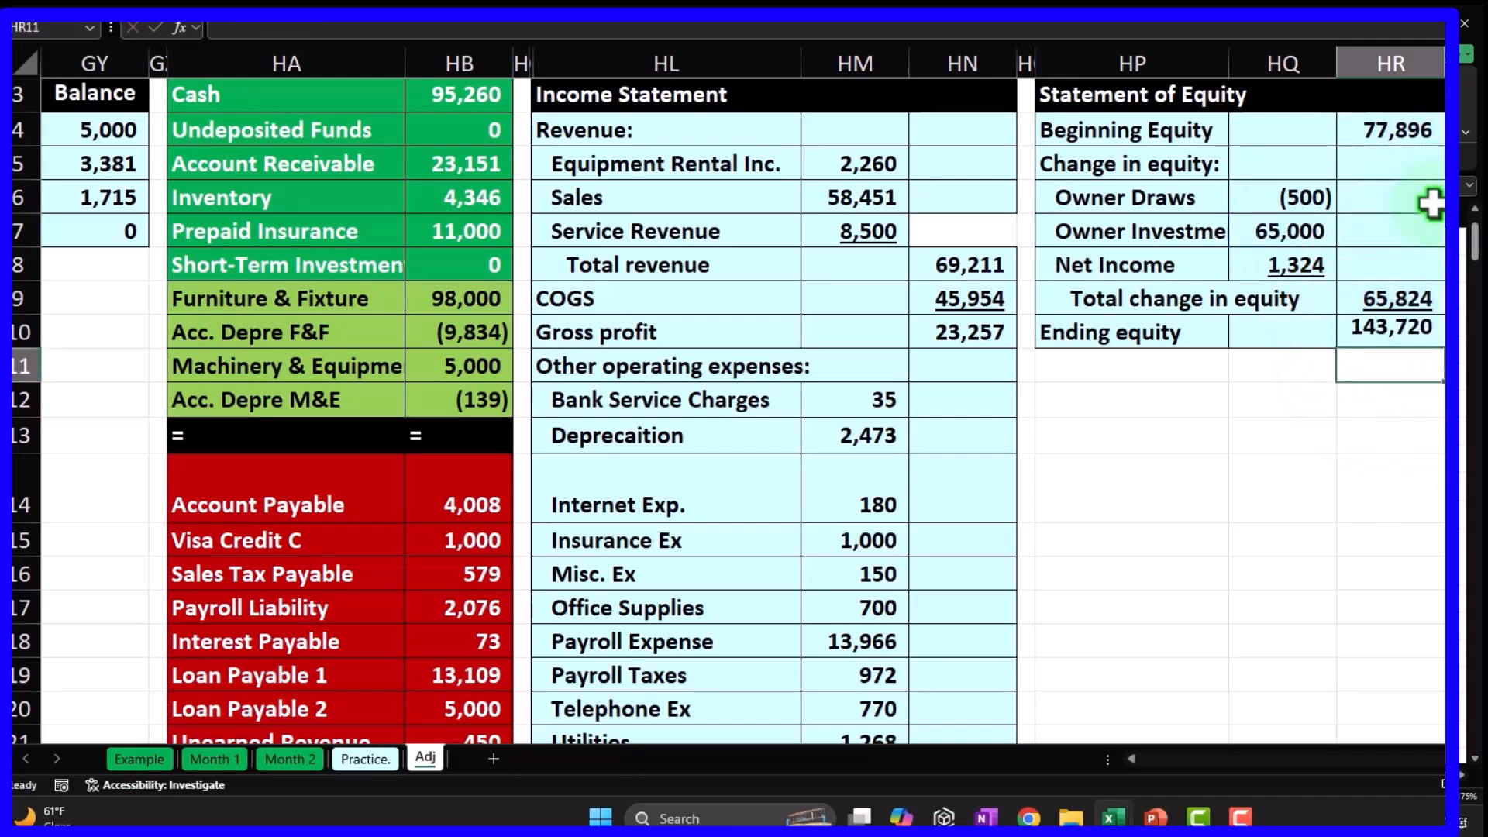
scroll(543, 539, "down", 6)
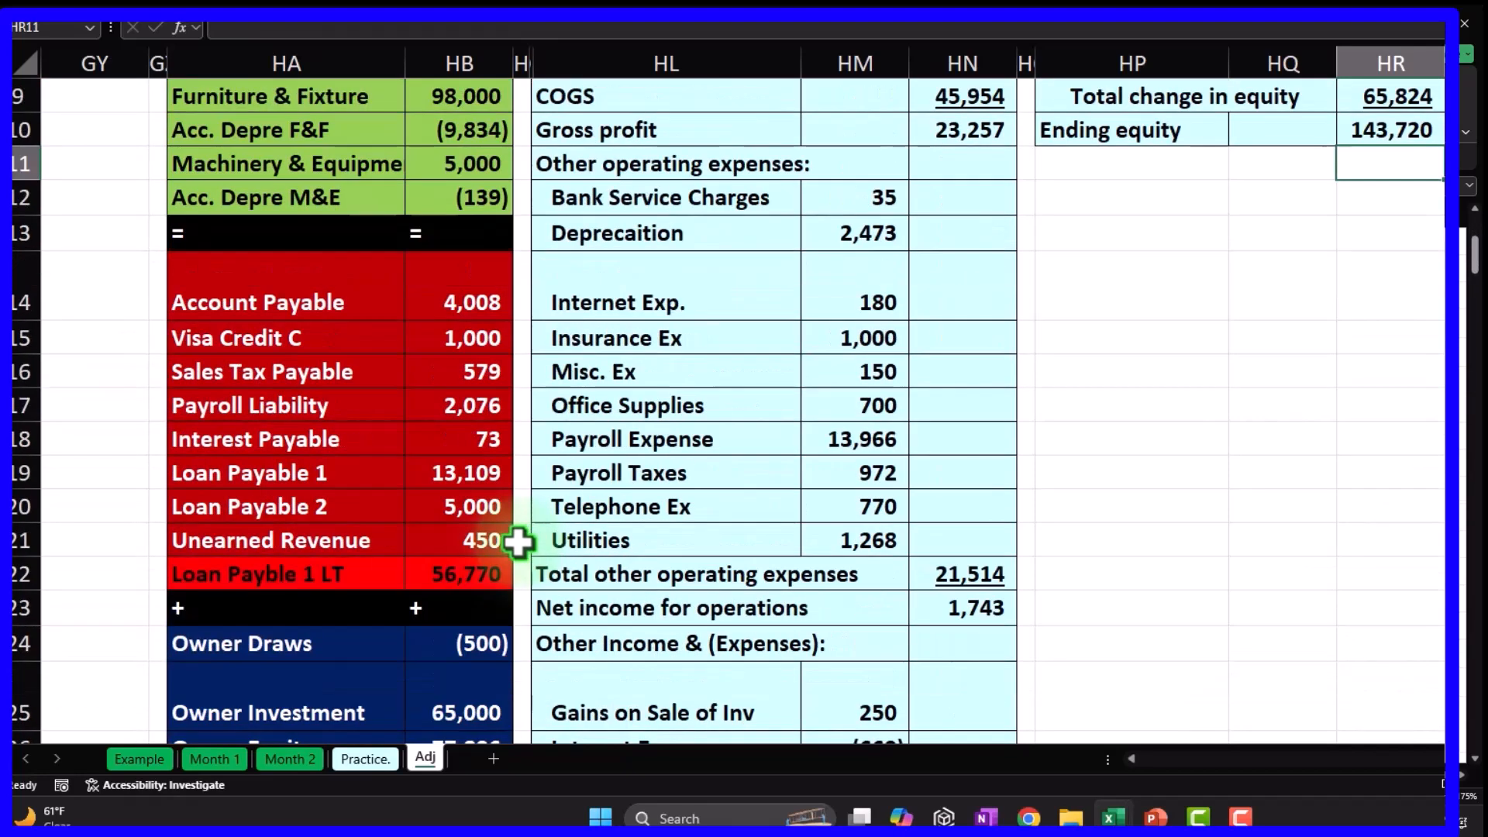
Select the equity and income amounts down to Interest Expense to check their sum.
left_click_drag(456, 272, 472, 704)
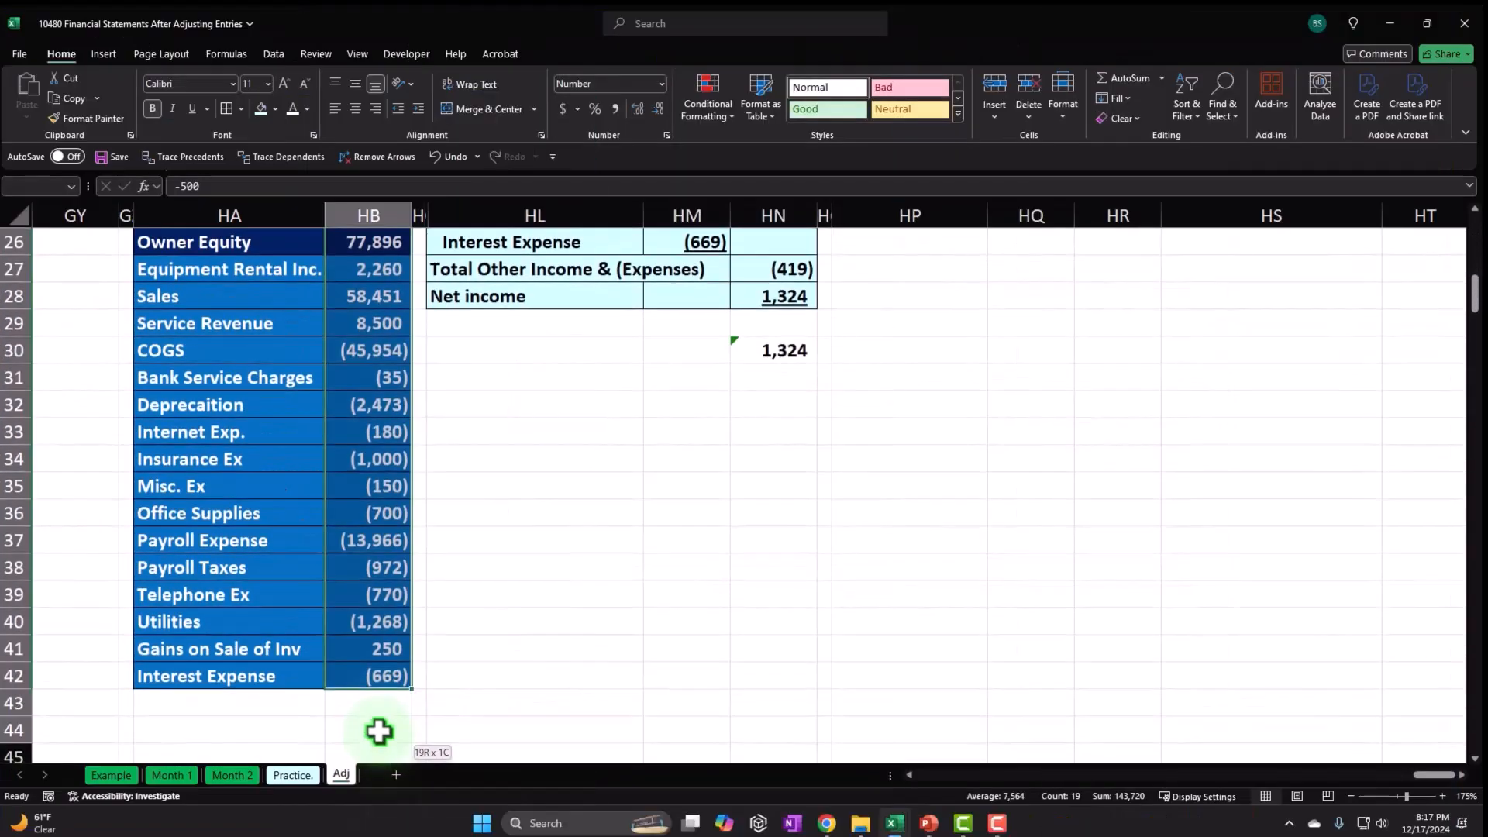
left_click_drag(379, 731, 391, 696)
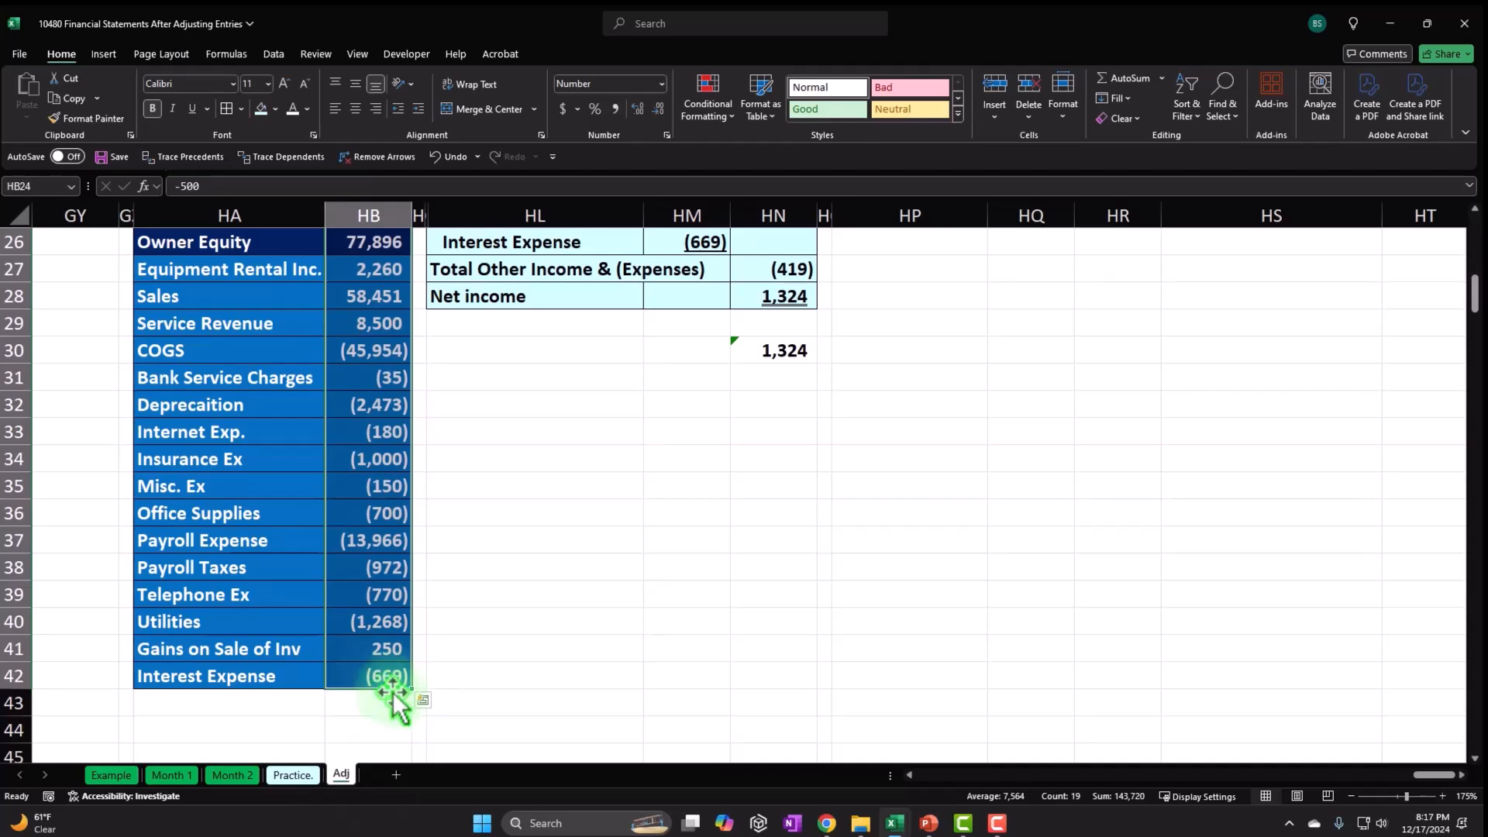
left_click(566, 572)
Unhide columns HB to HL to reveal the Balance Sheet.
scroll(565, 572, "up", 8)
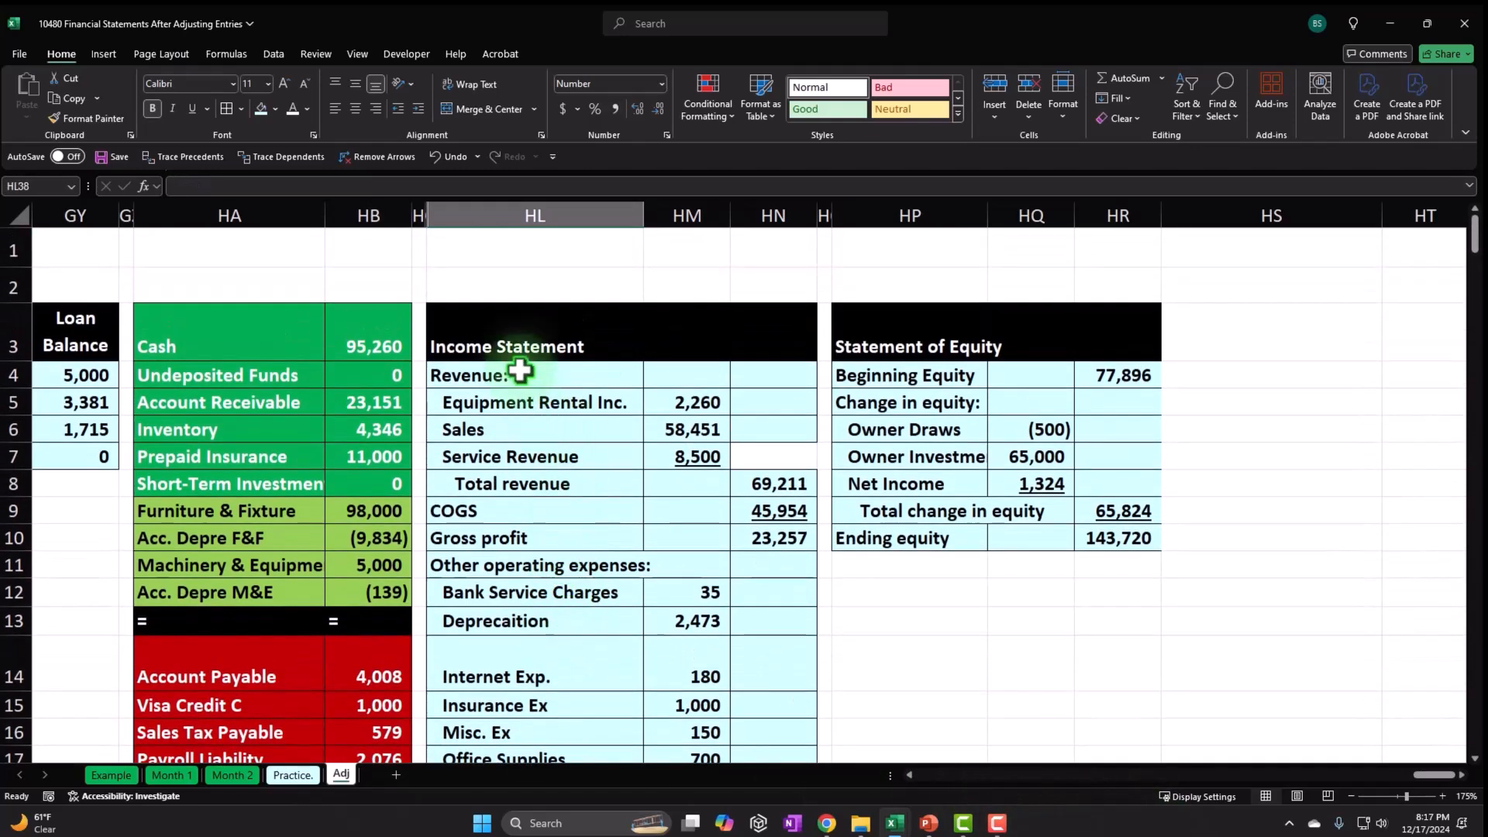
left_click_drag(378, 215, 472, 215)
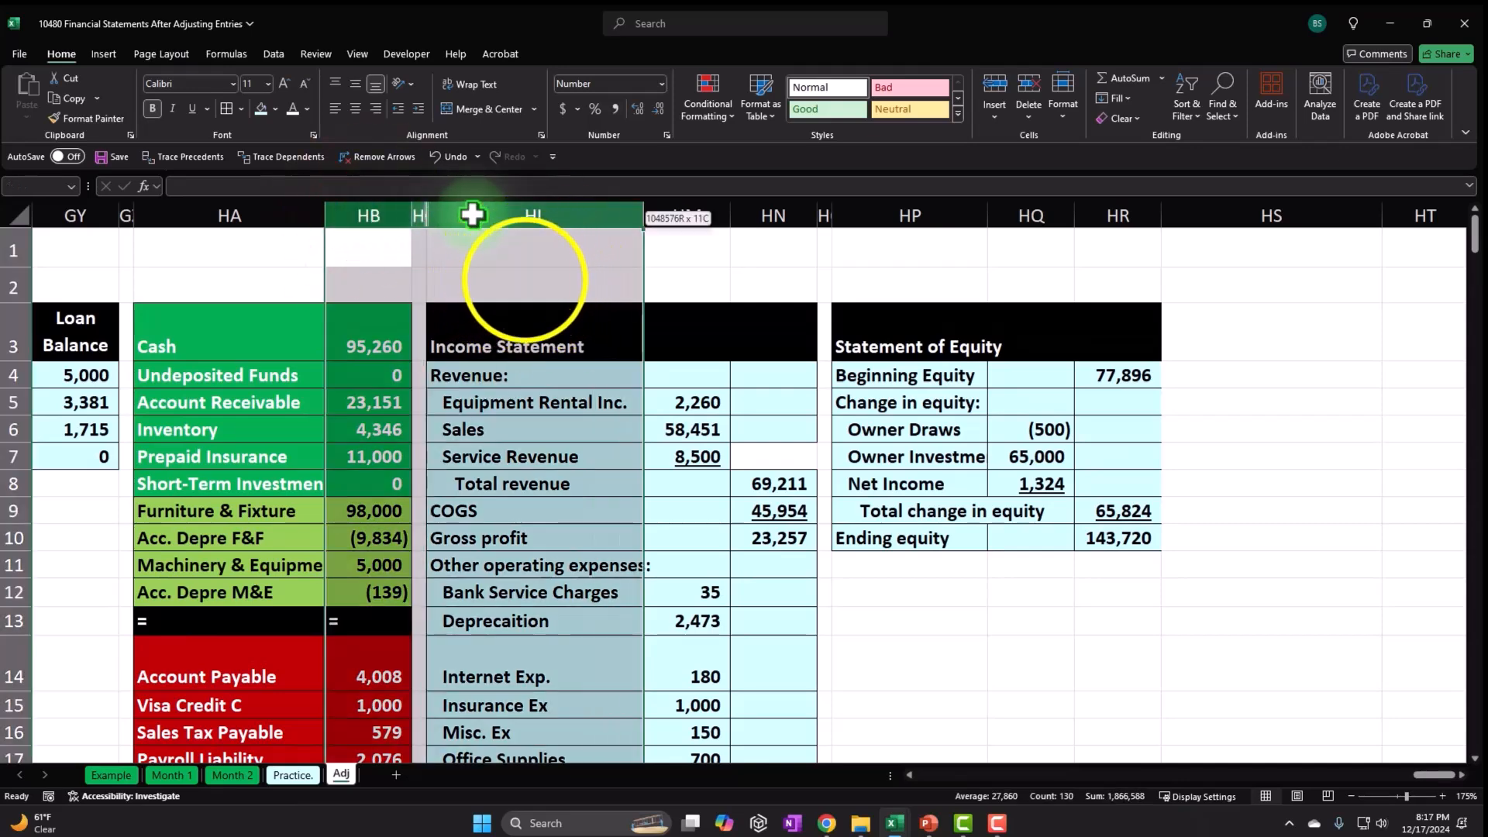
right_click(525, 279)
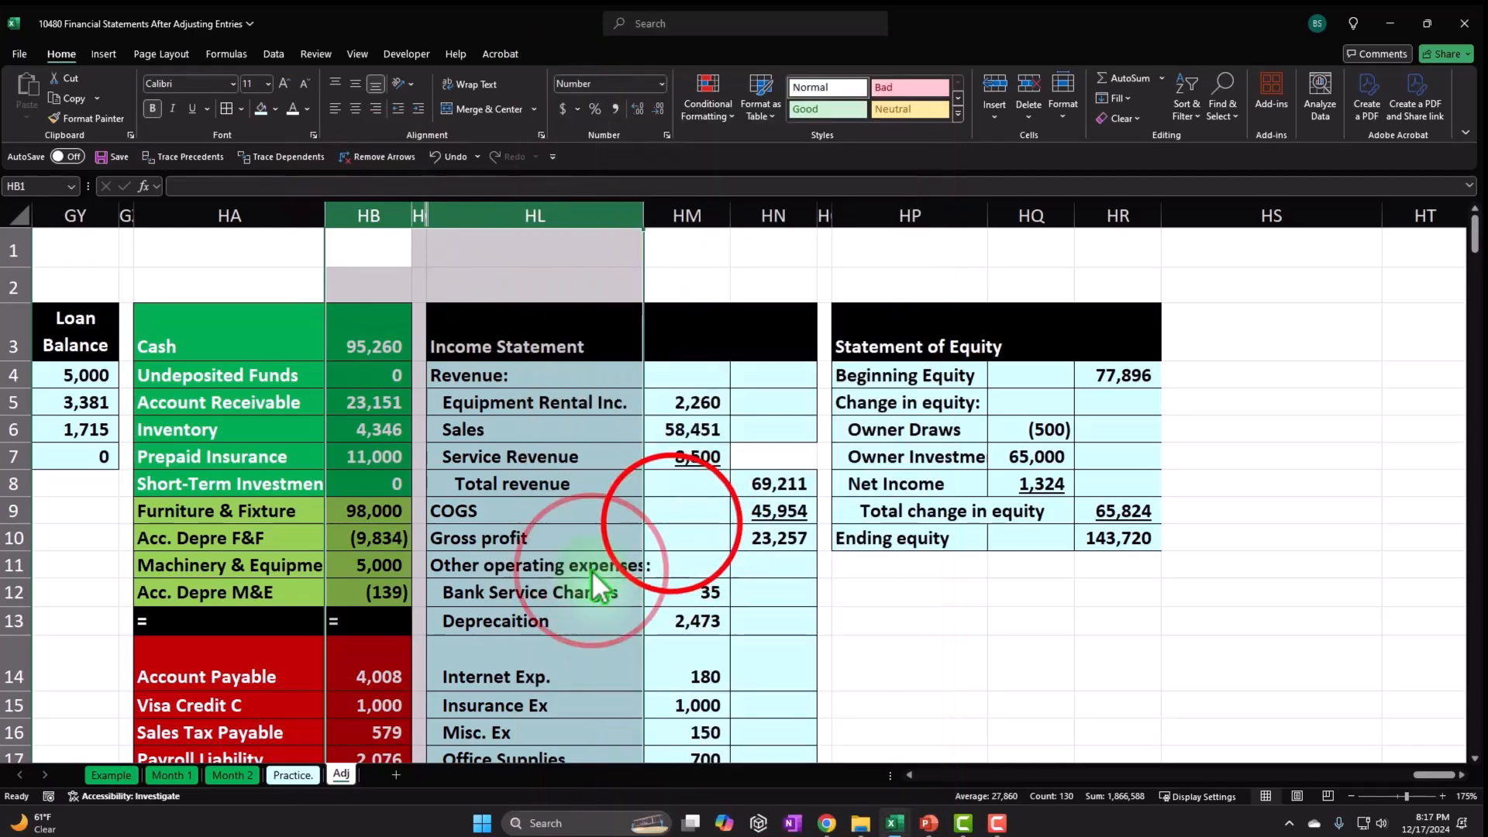
left_click(570, 616)
left_click(671, 523)
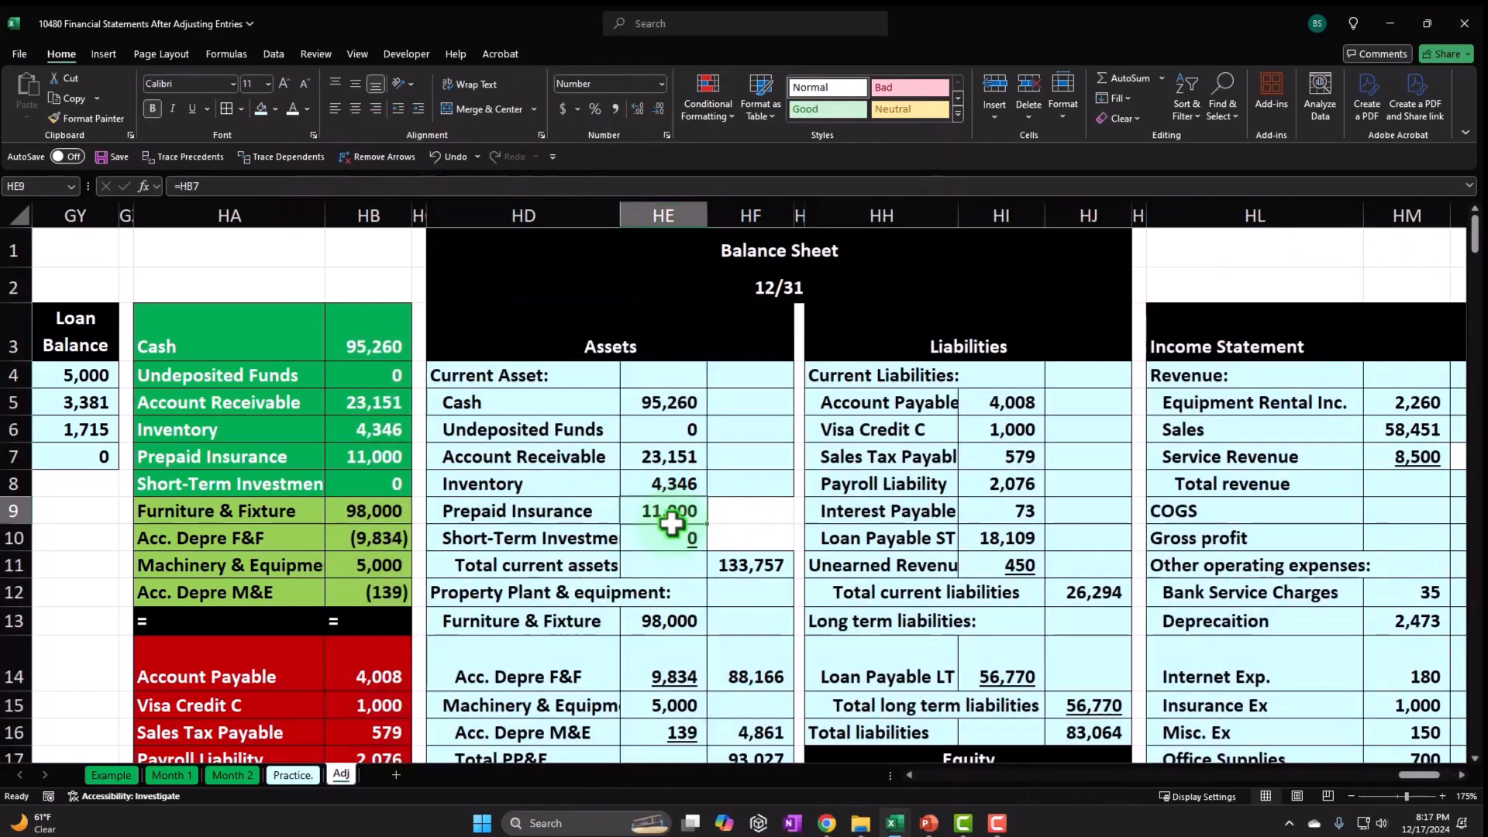
scroll(671, 524, "down", 3)
left_click(746, 572)
left_click(1070, 570)
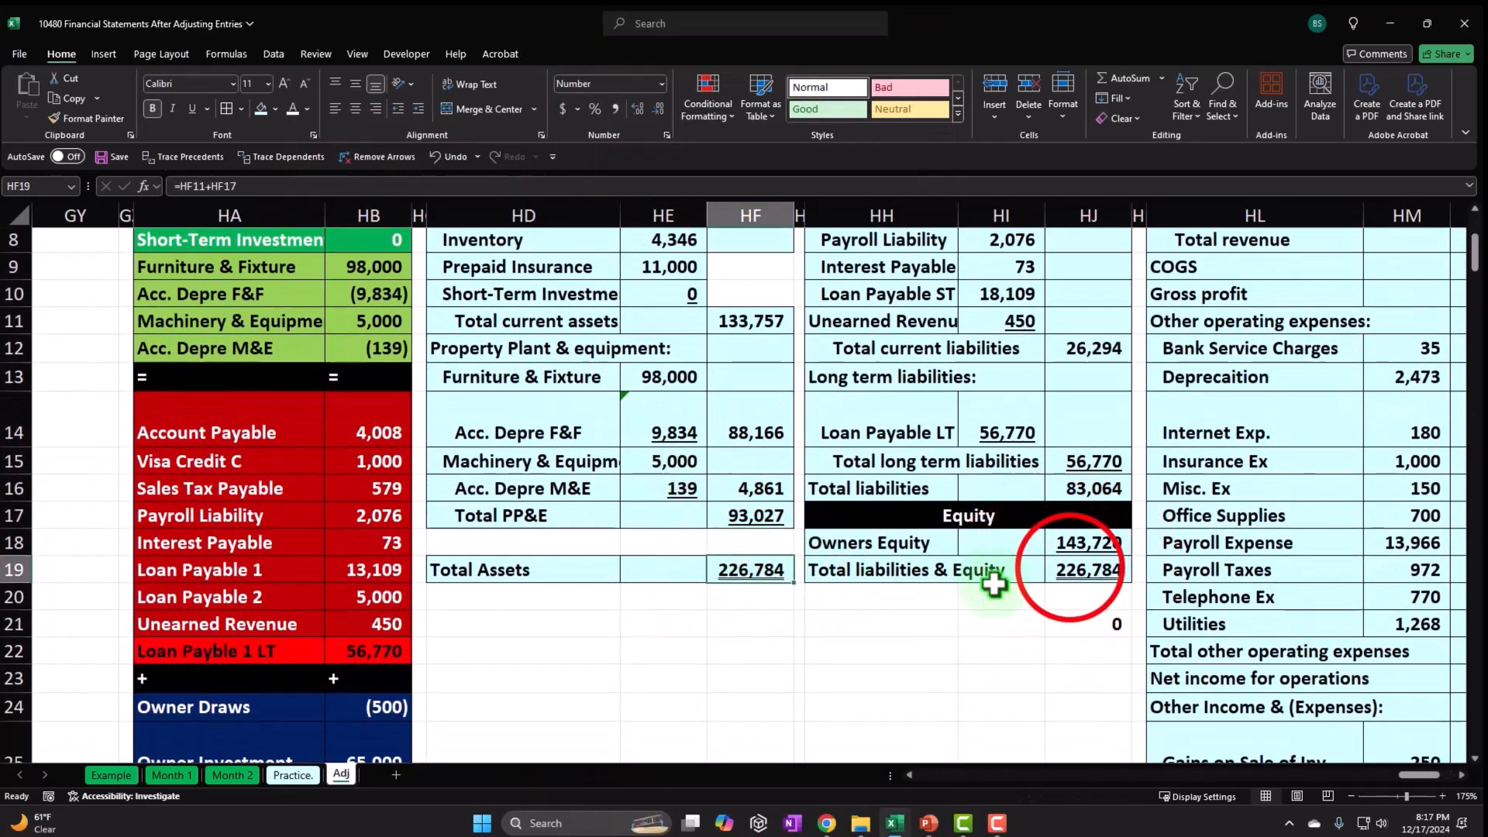
left_click_drag(1423, 775, 1424, 781)
scroll(1209, 542, "down", 3)
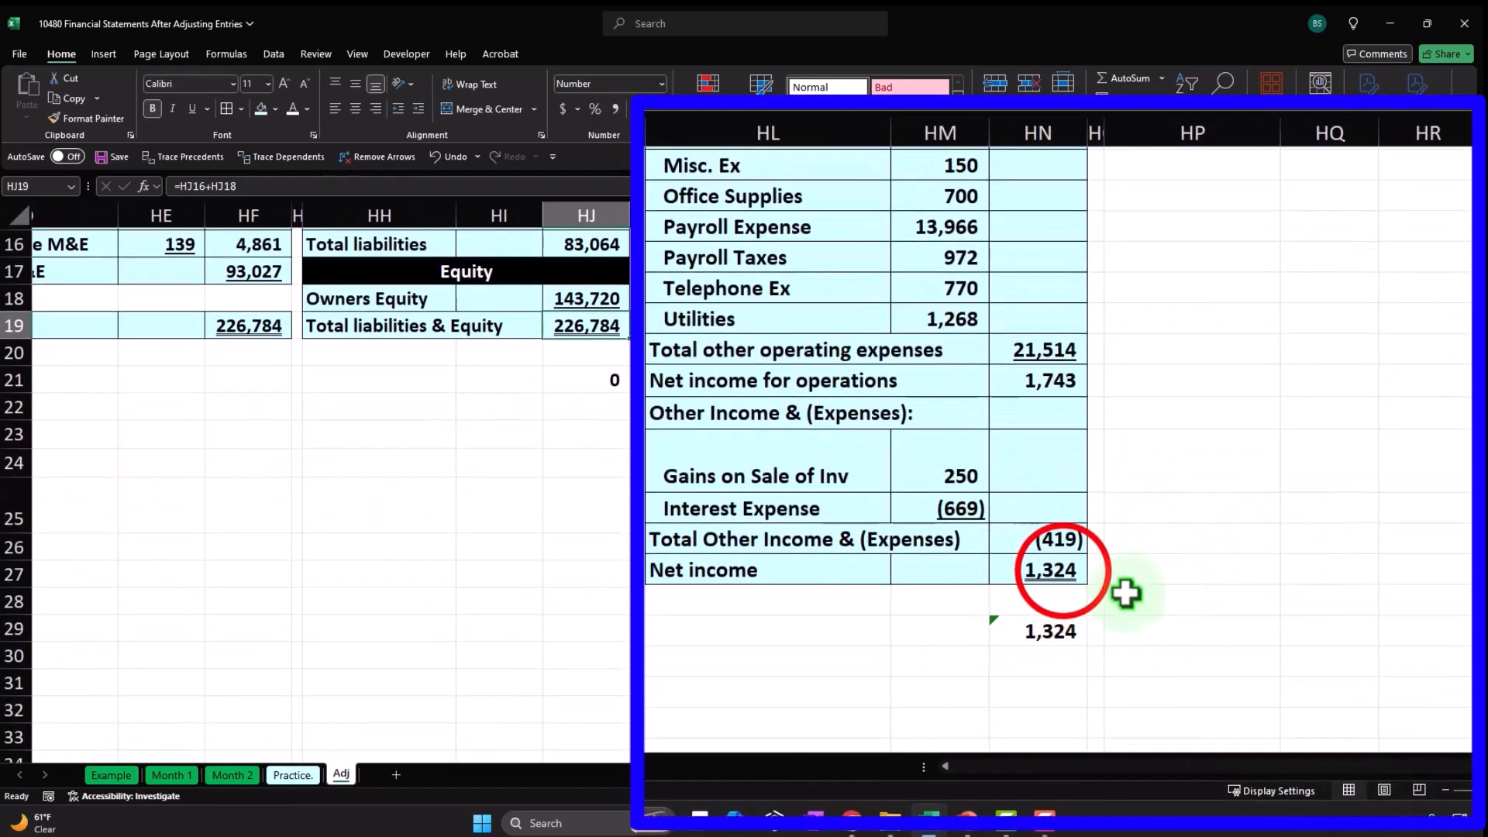
left_click(1011, 602)
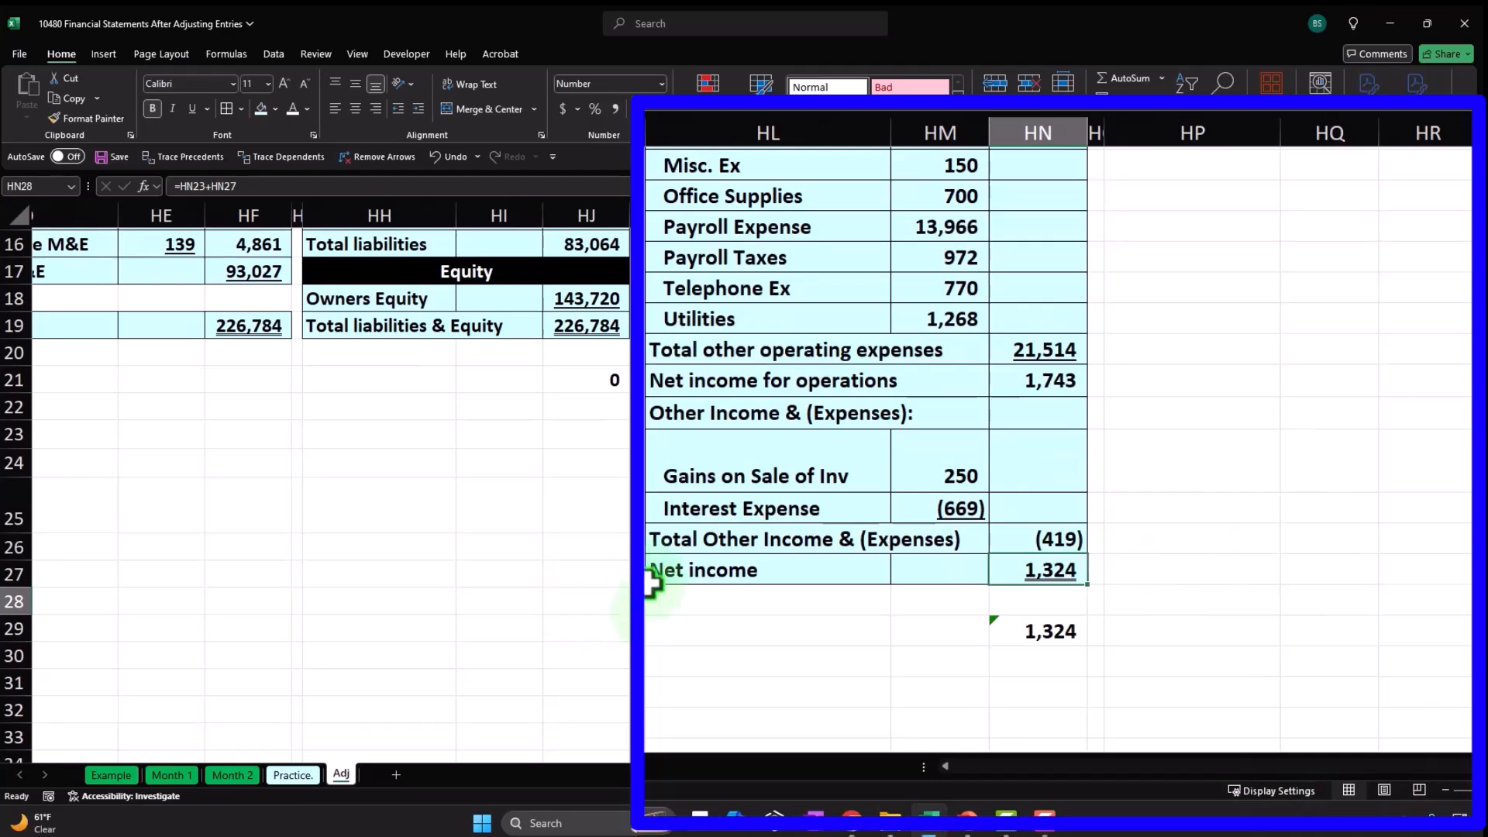
scroll(653, 581, "up", 1)
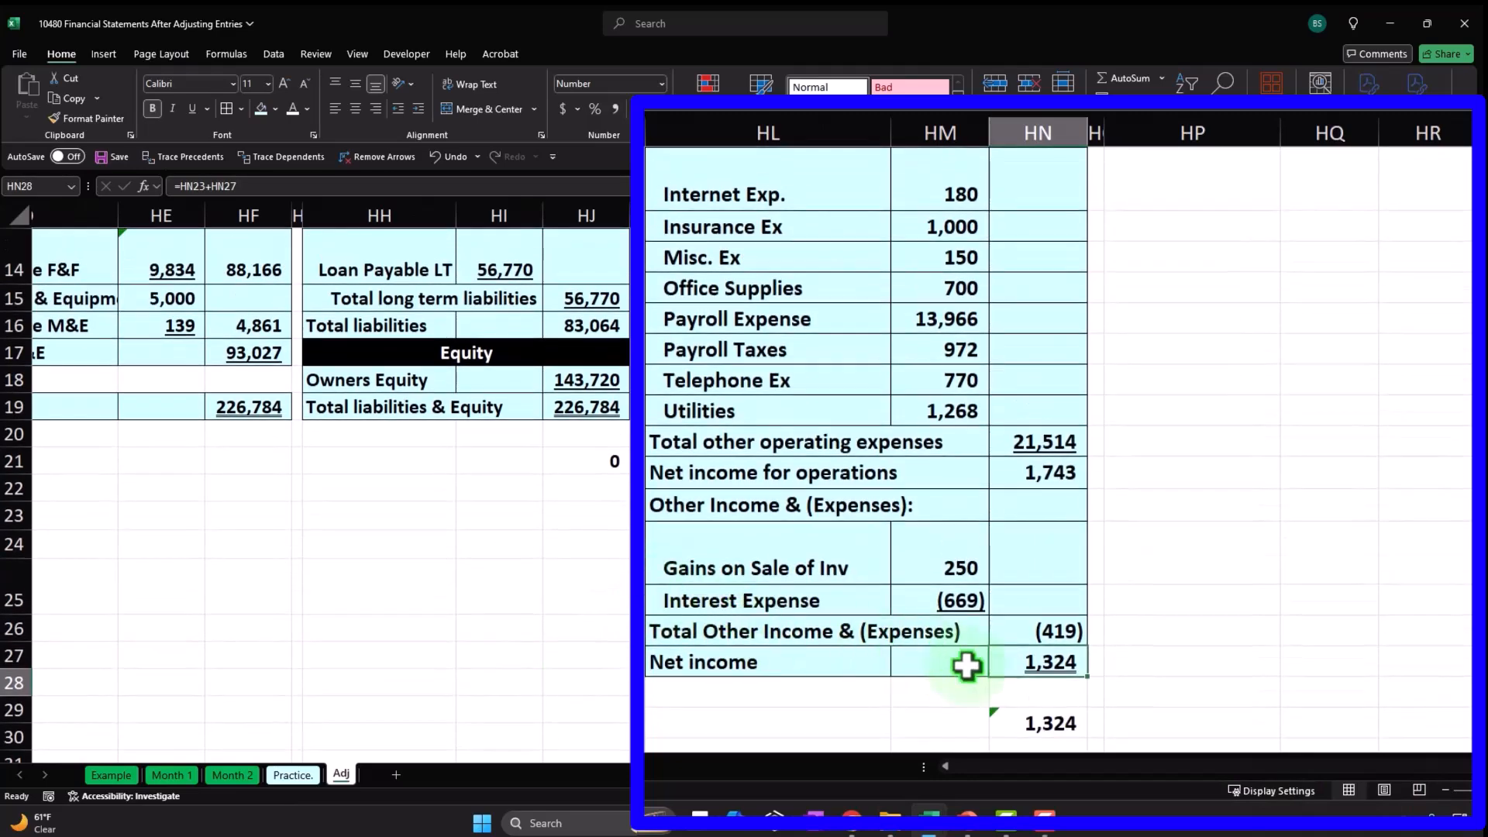
scroll(1025, 672, "up", 5)
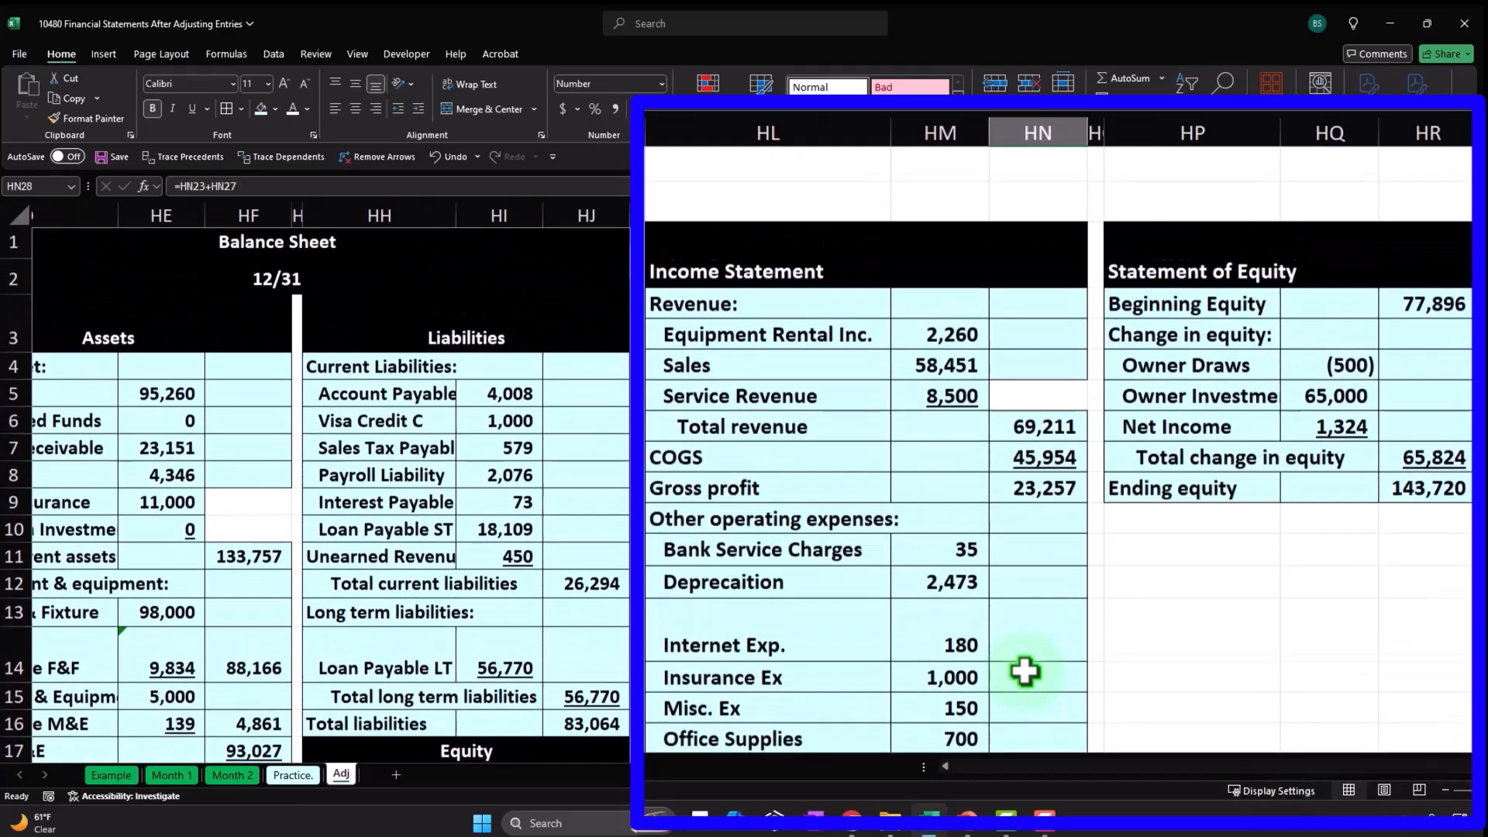
left_click(1340, 430)
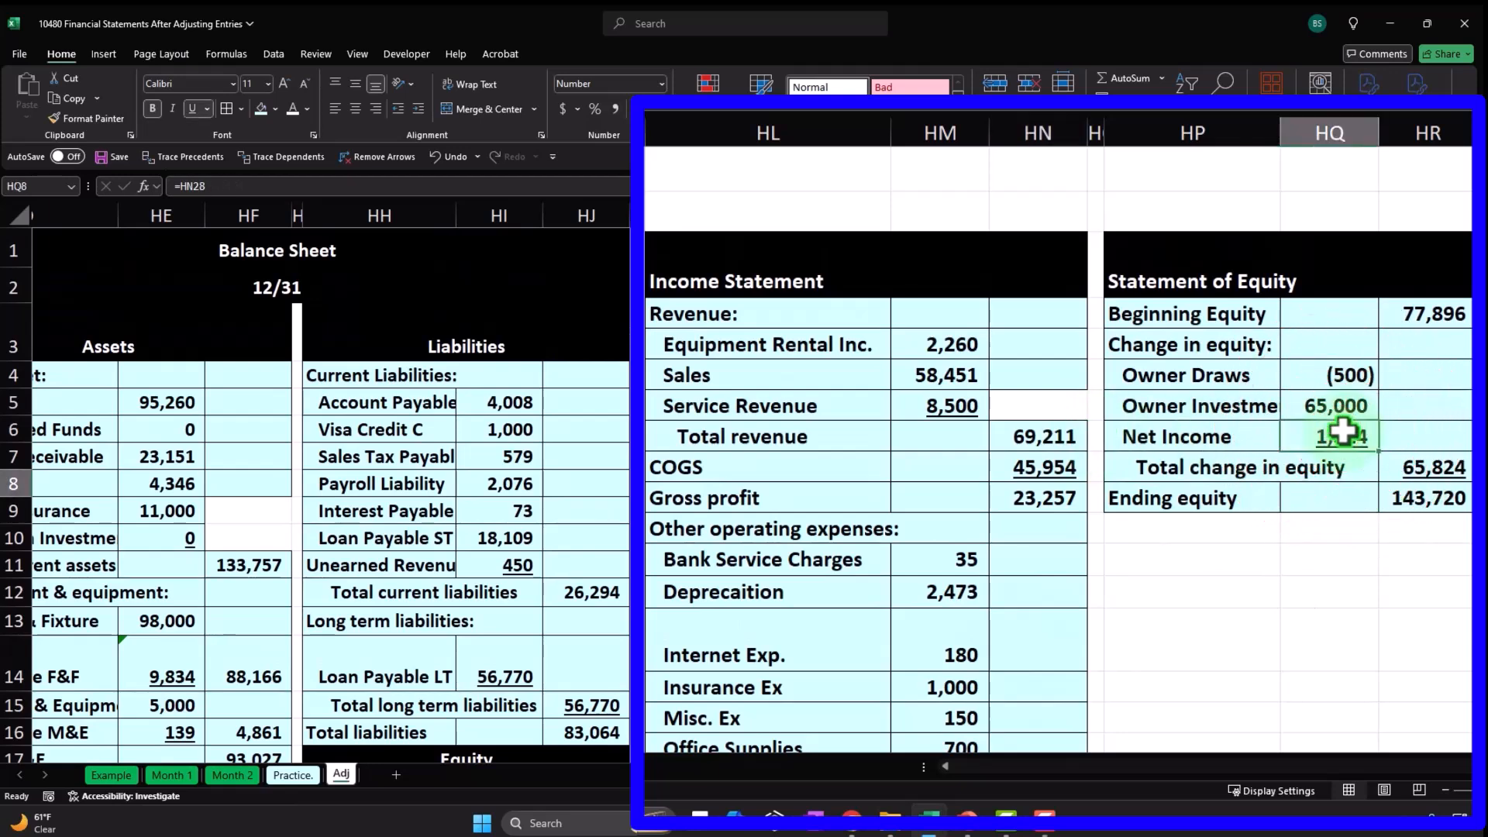
left_click(1433, 500)
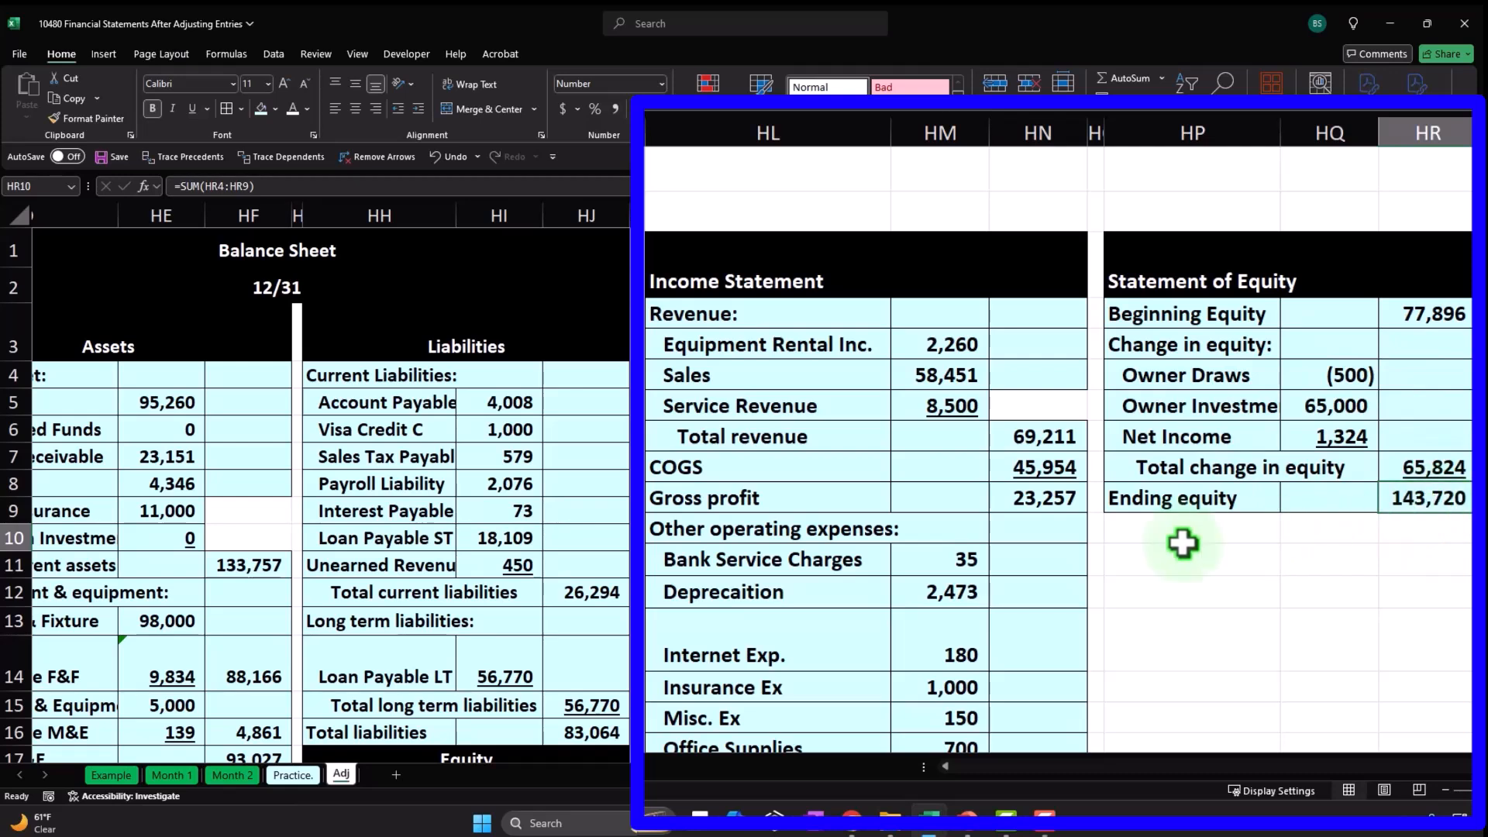
scroll(659, 601, "down", 2)
left_click(744, 572)
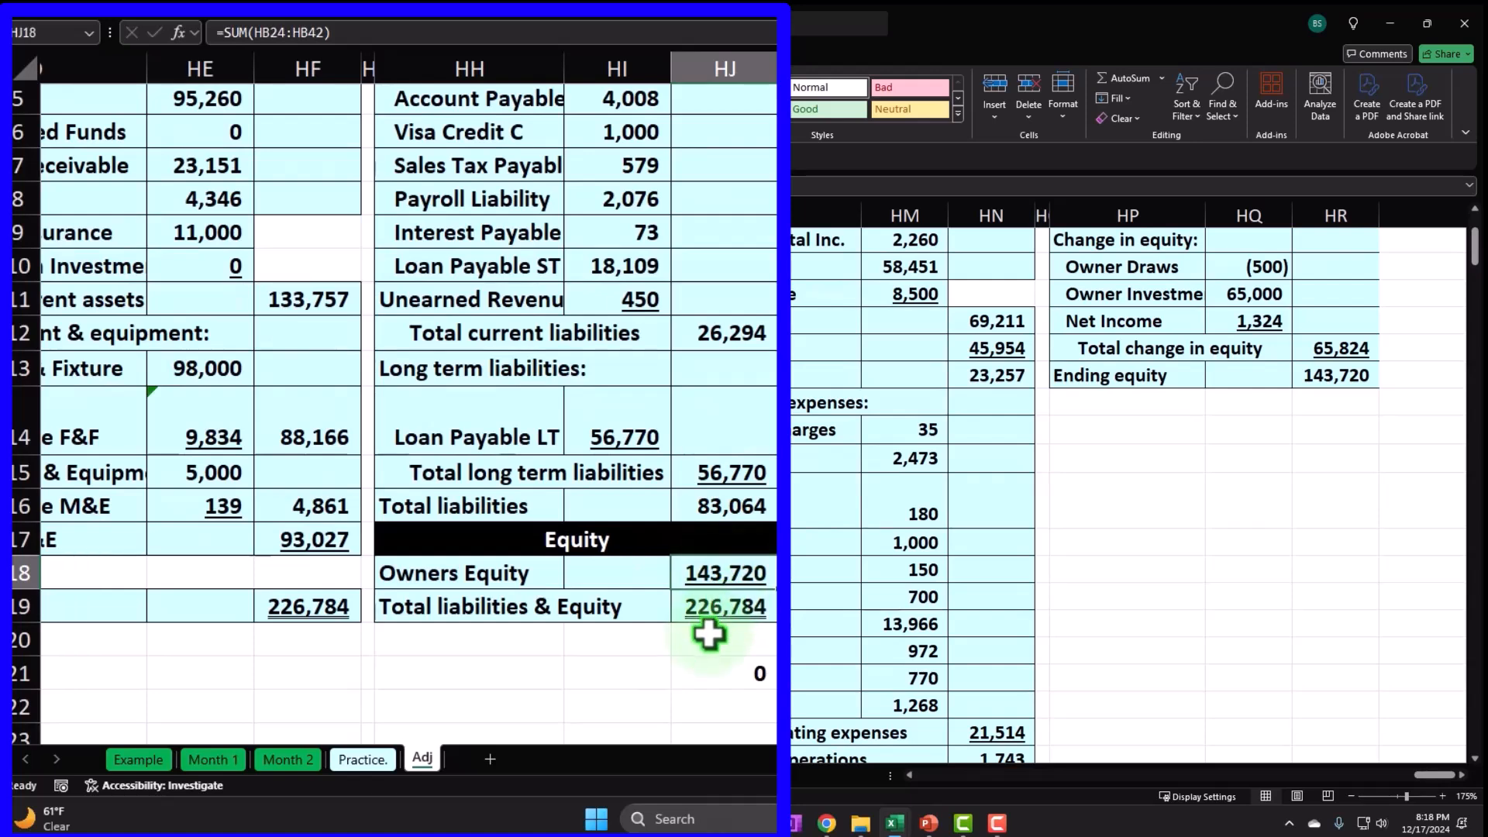
scroll(733, 655, "down", 3)
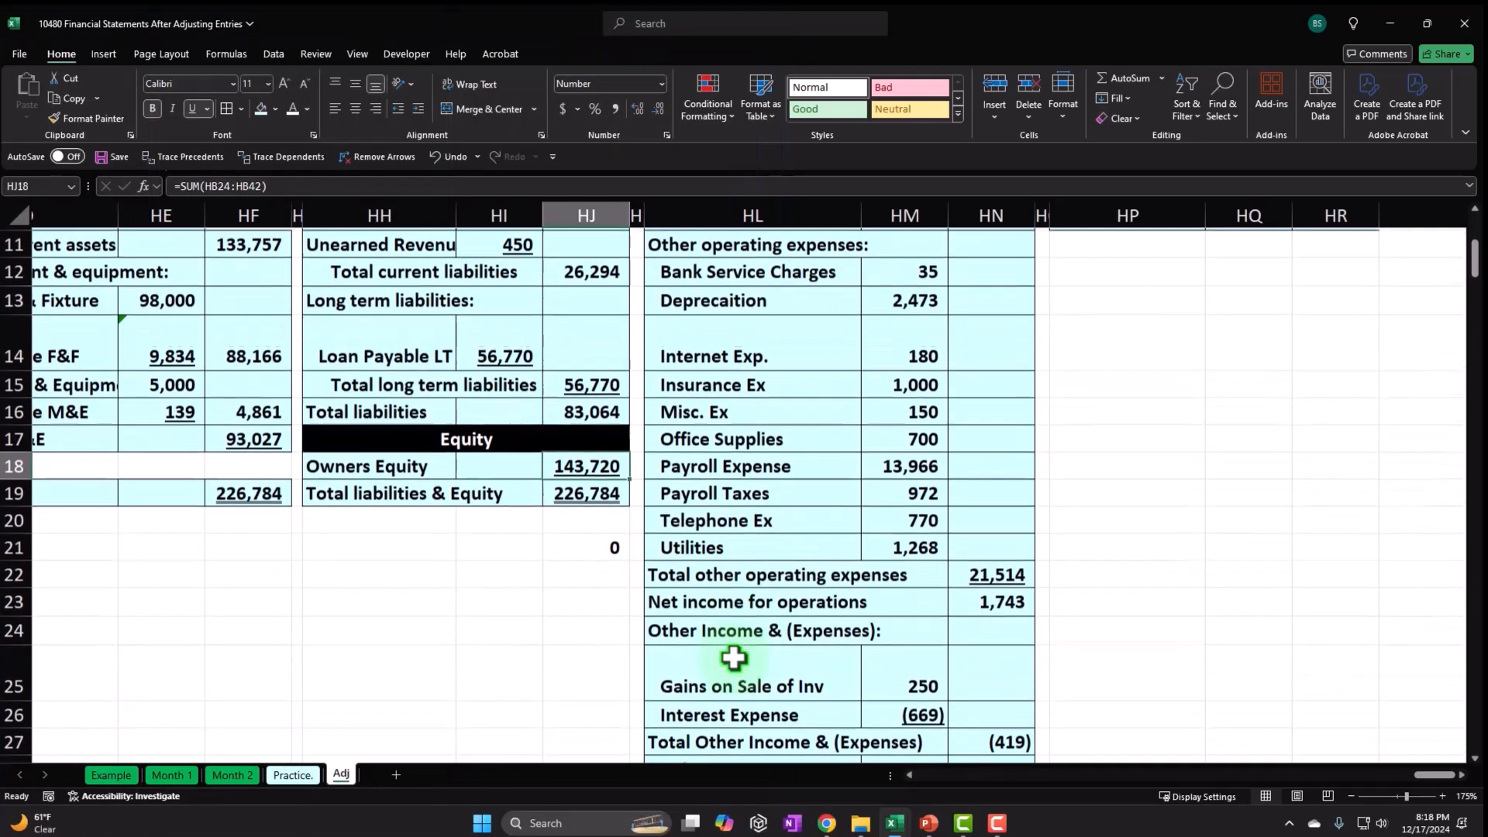
scroll(732, 657, "down", 2)
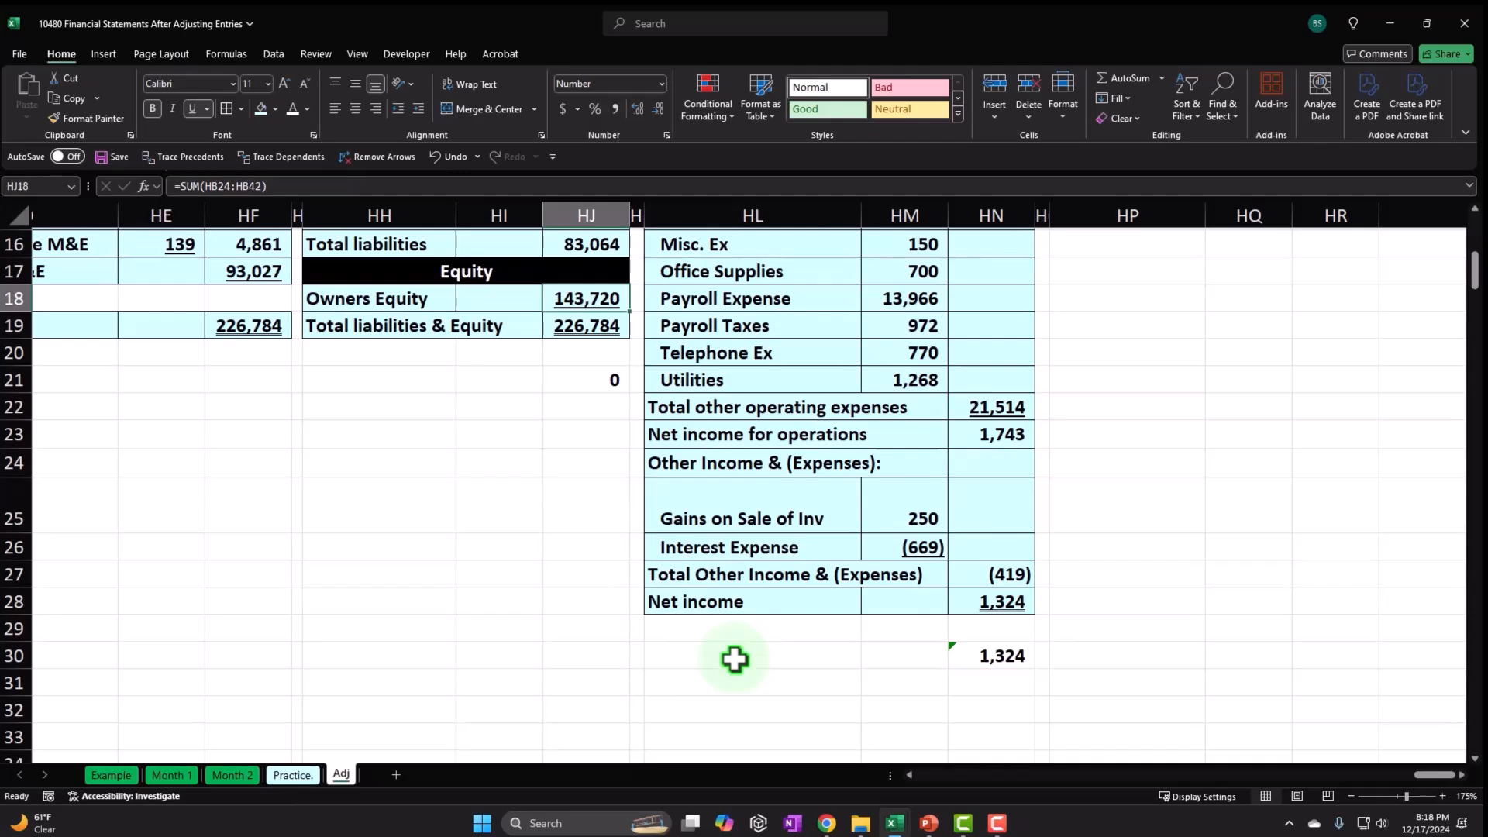
scroll(734, 657, "up", 5)
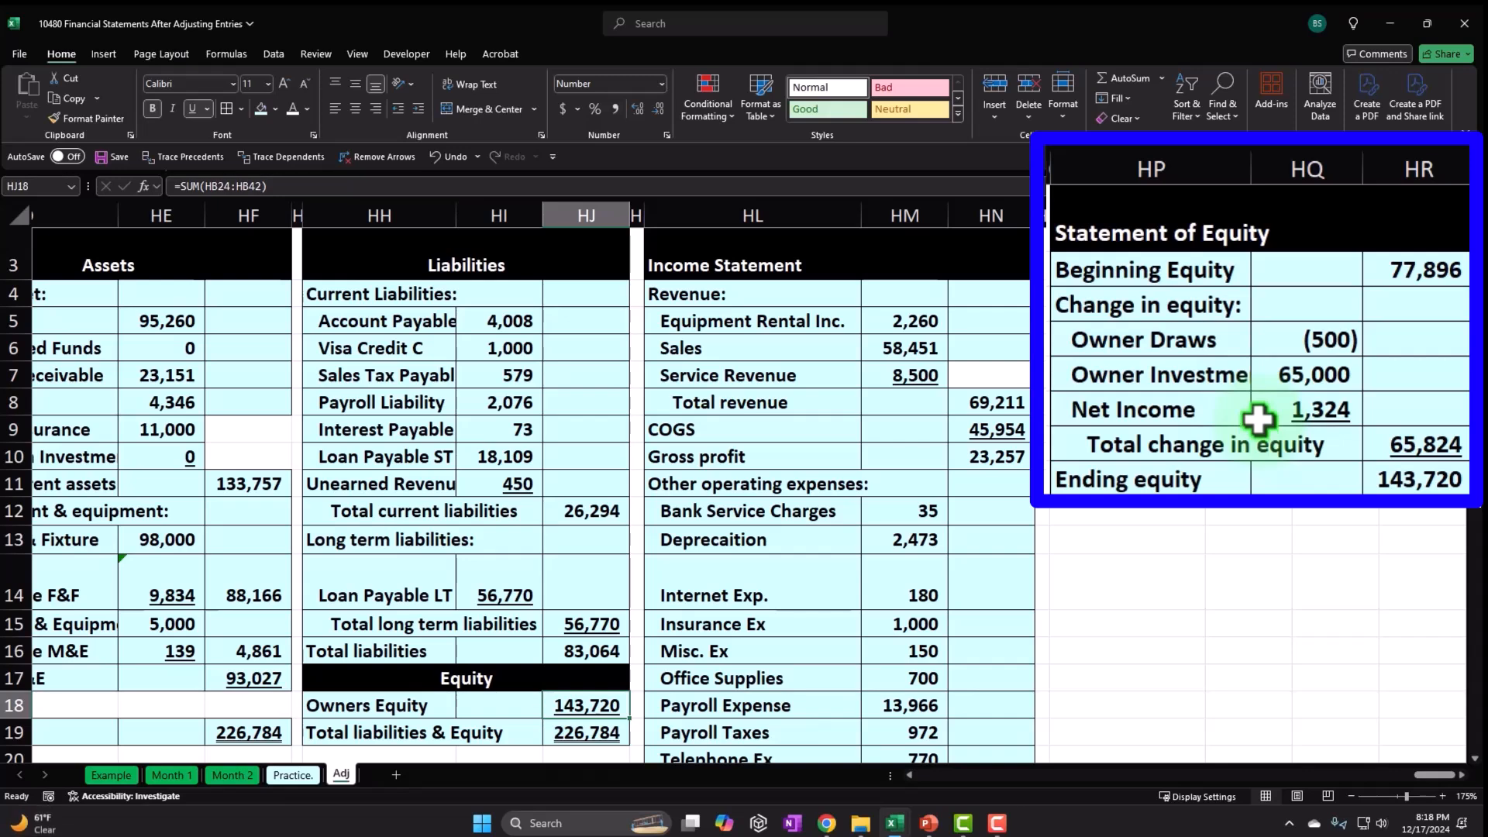
left_click_drag(1434, 775, 1428, 775)
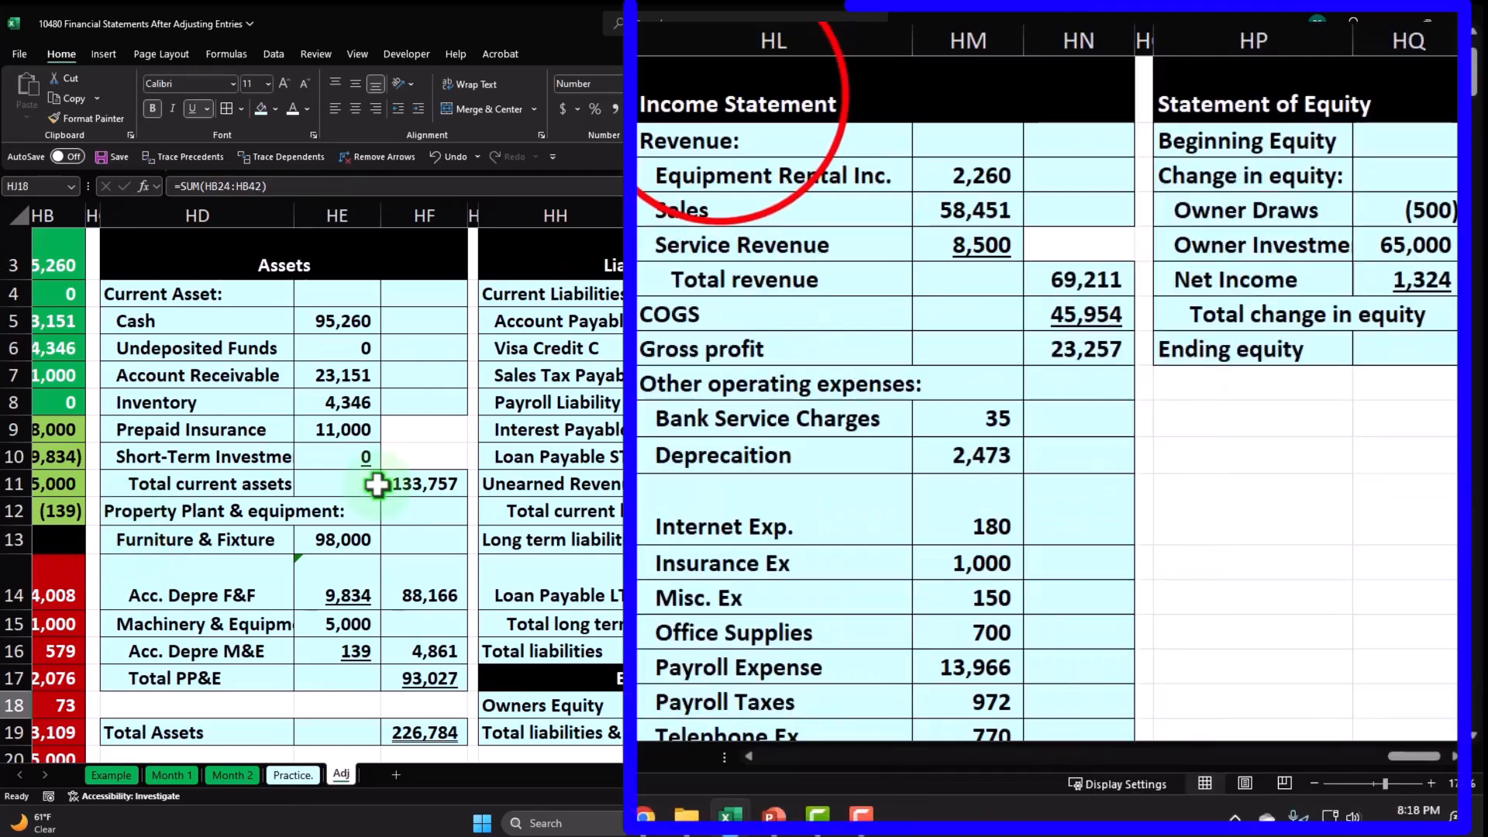
left_click(717, 97)
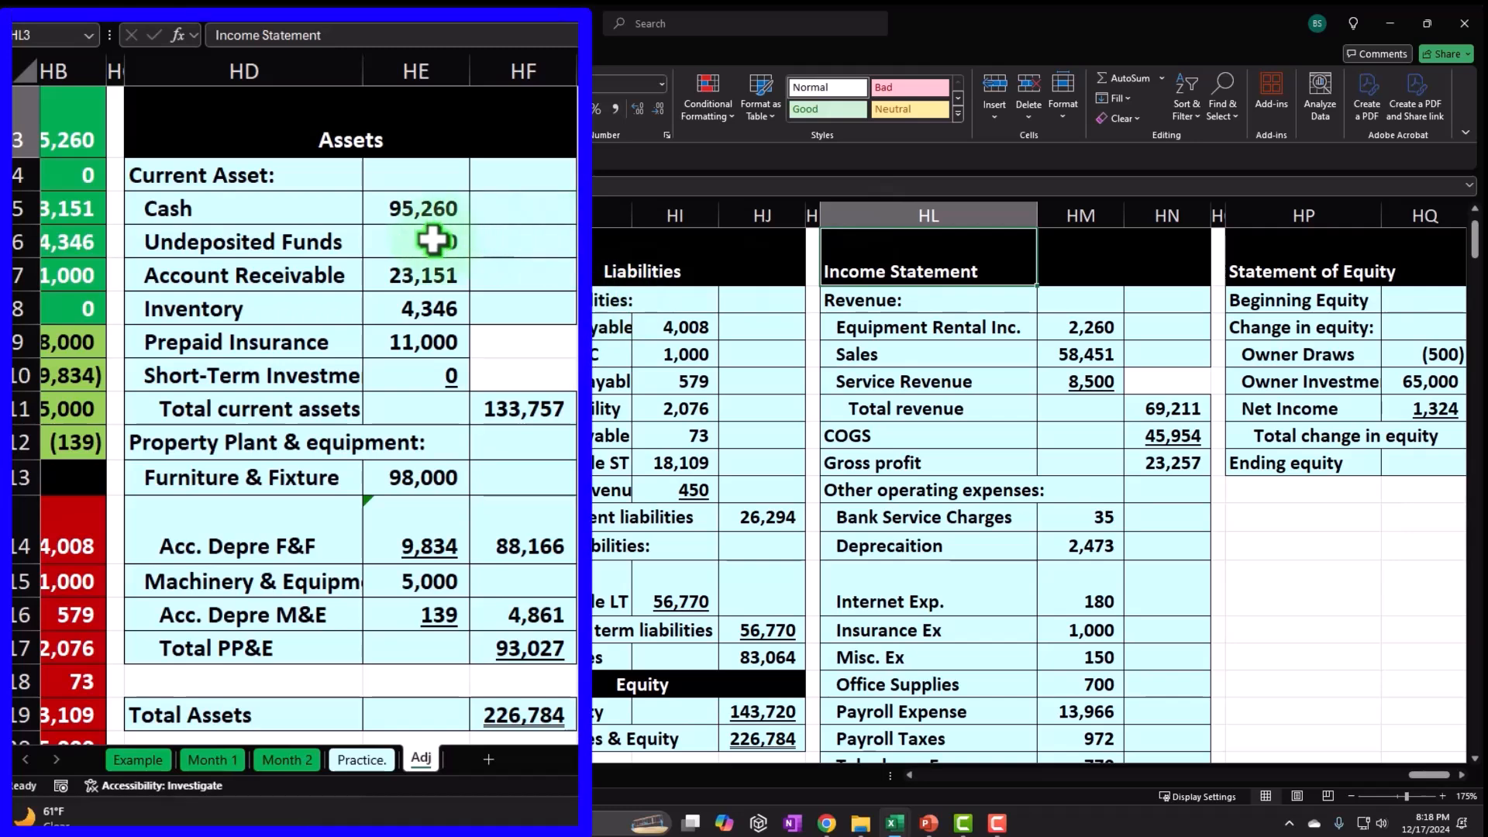
left_click_drag(310, 242, 383, 245)
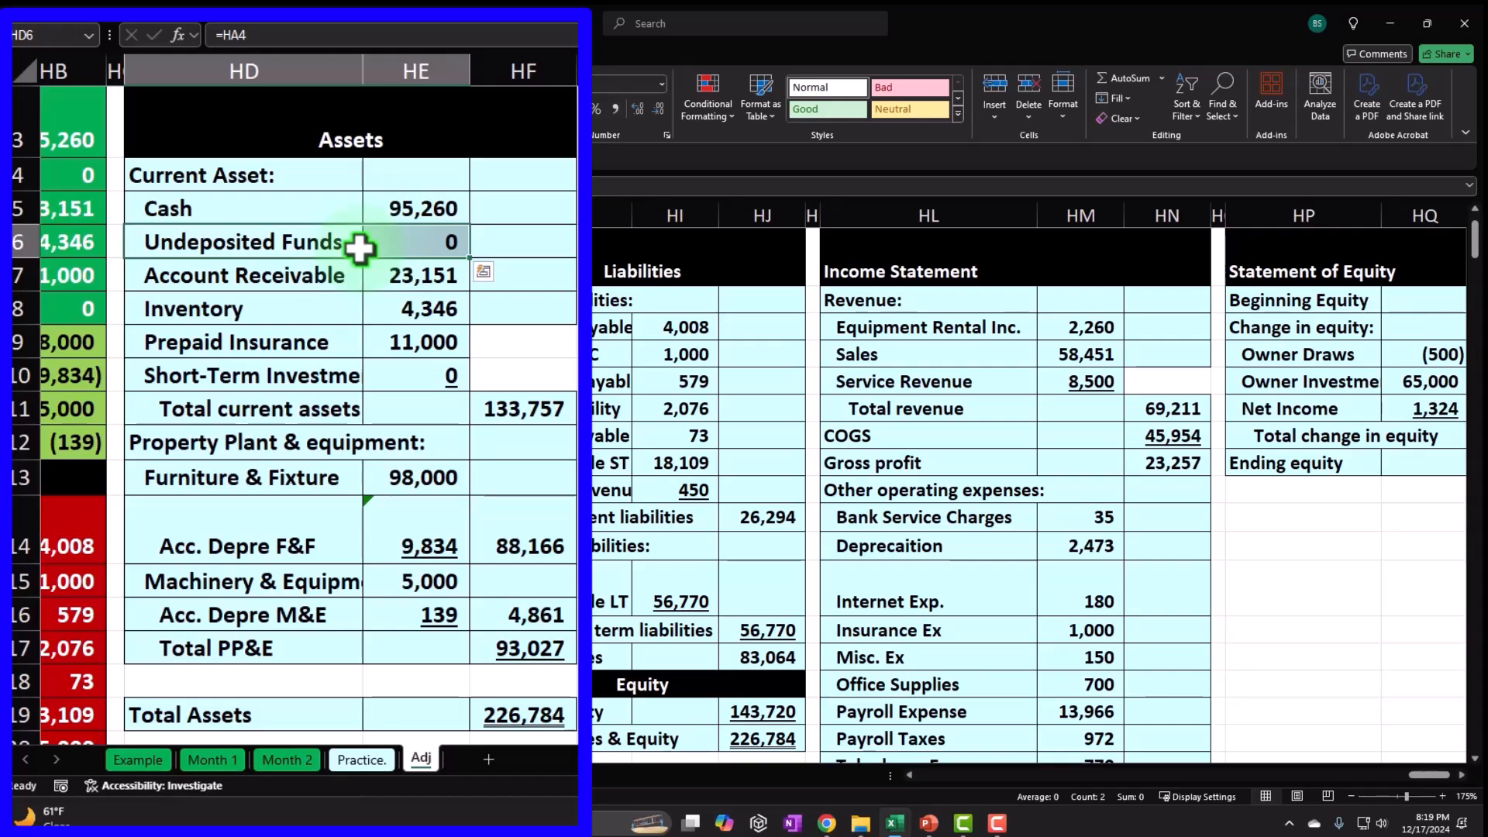
left_click(406, 421)
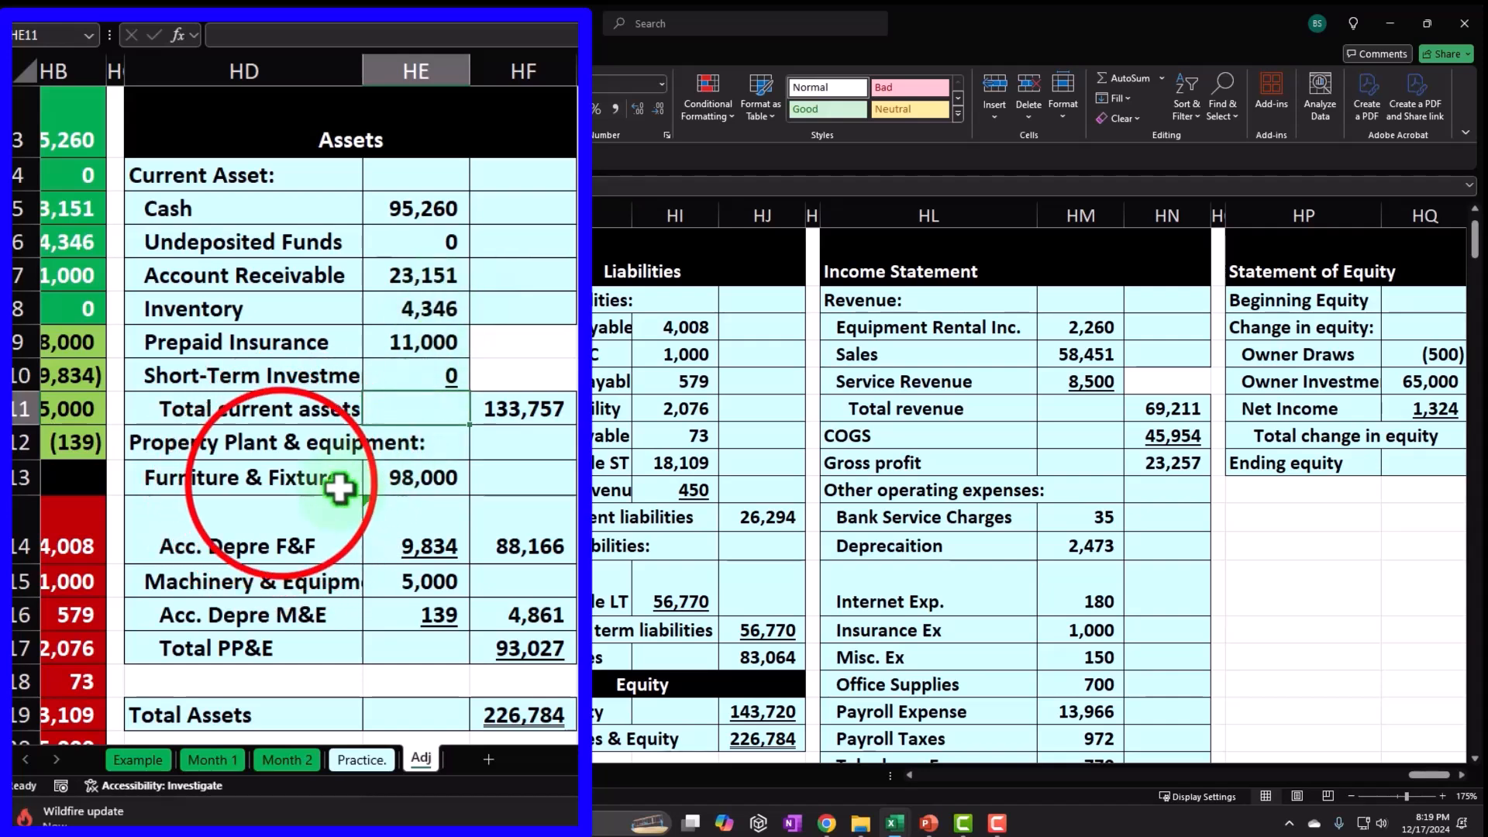
left_click_drag(280, 485, 553, 618)
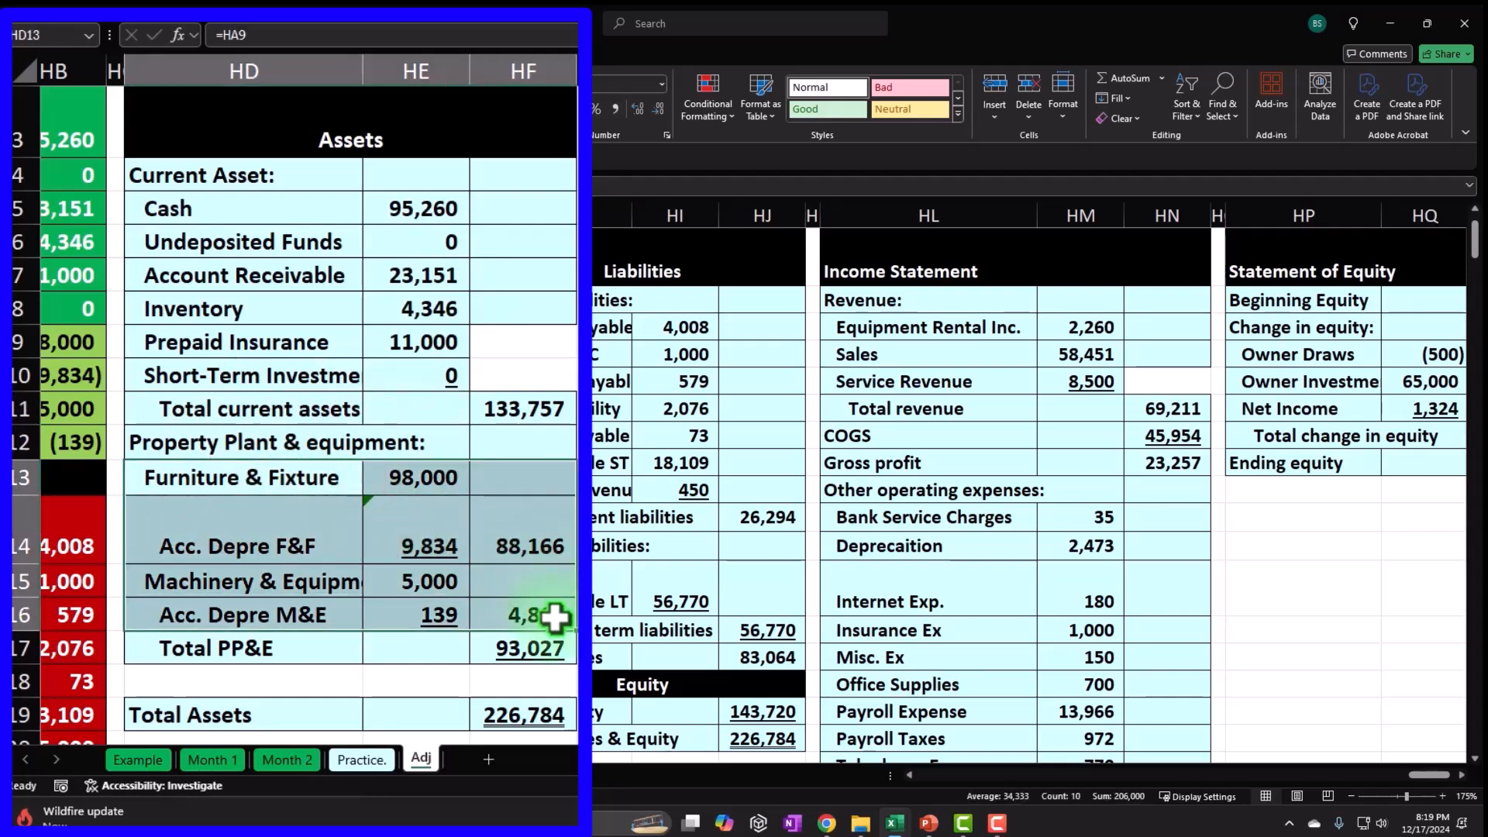
right_click(443, 485)
left_click(442, 484)
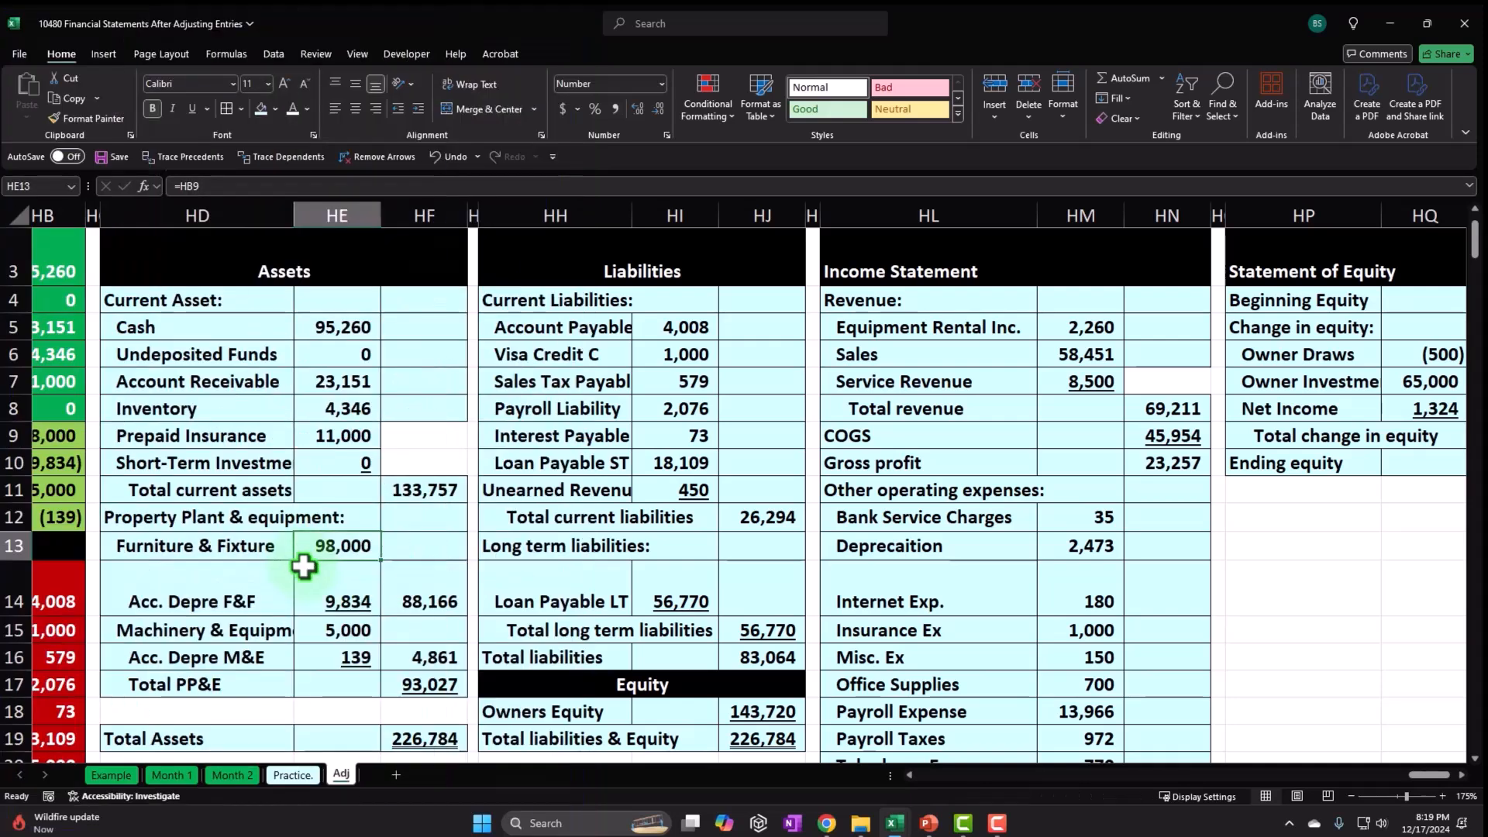
left_click(915, 563)
scroll(916, 564, "down", 2)
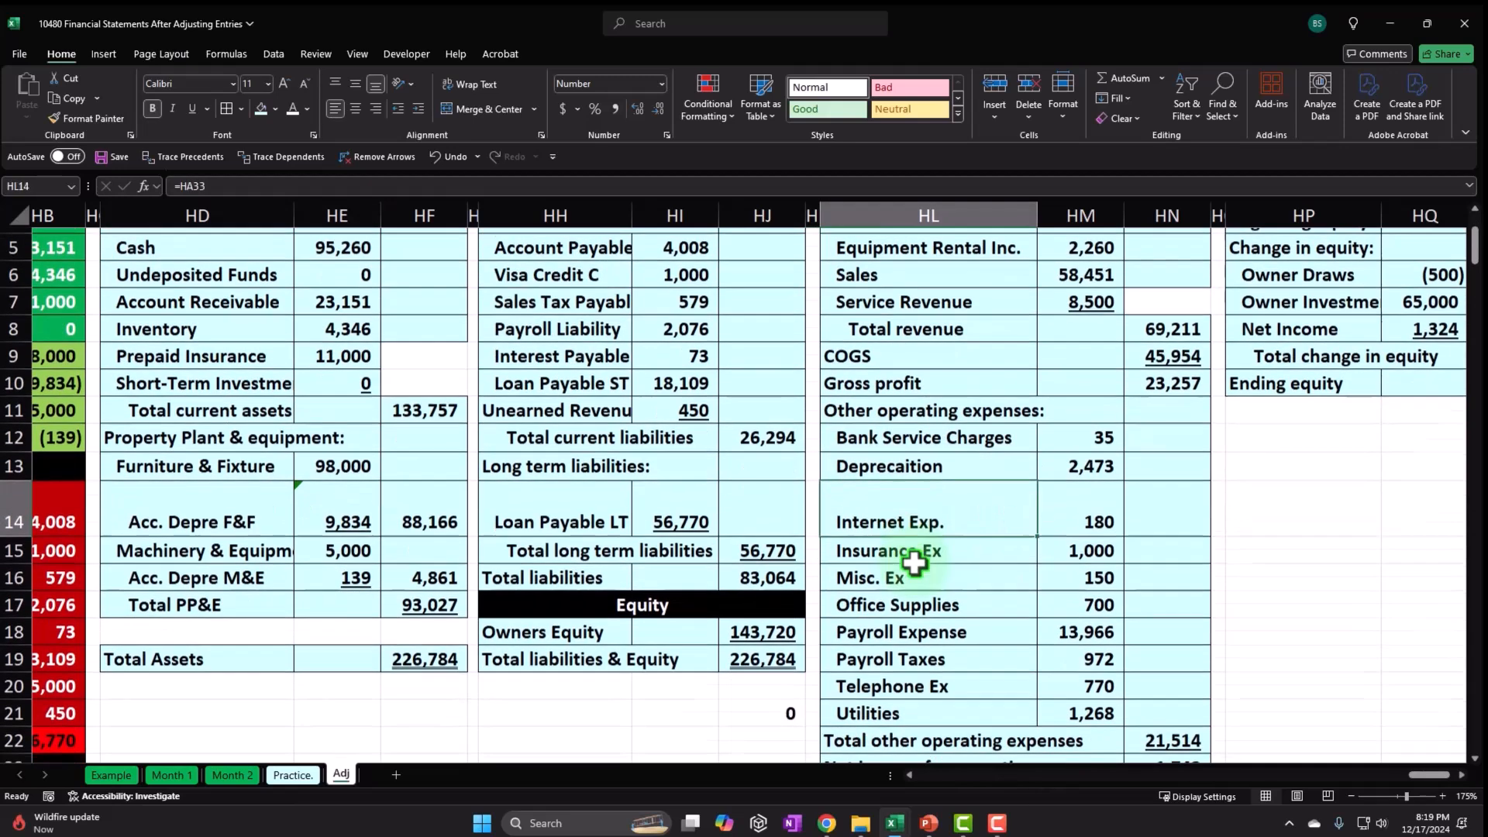
scroll(944, 485, "up", 3)
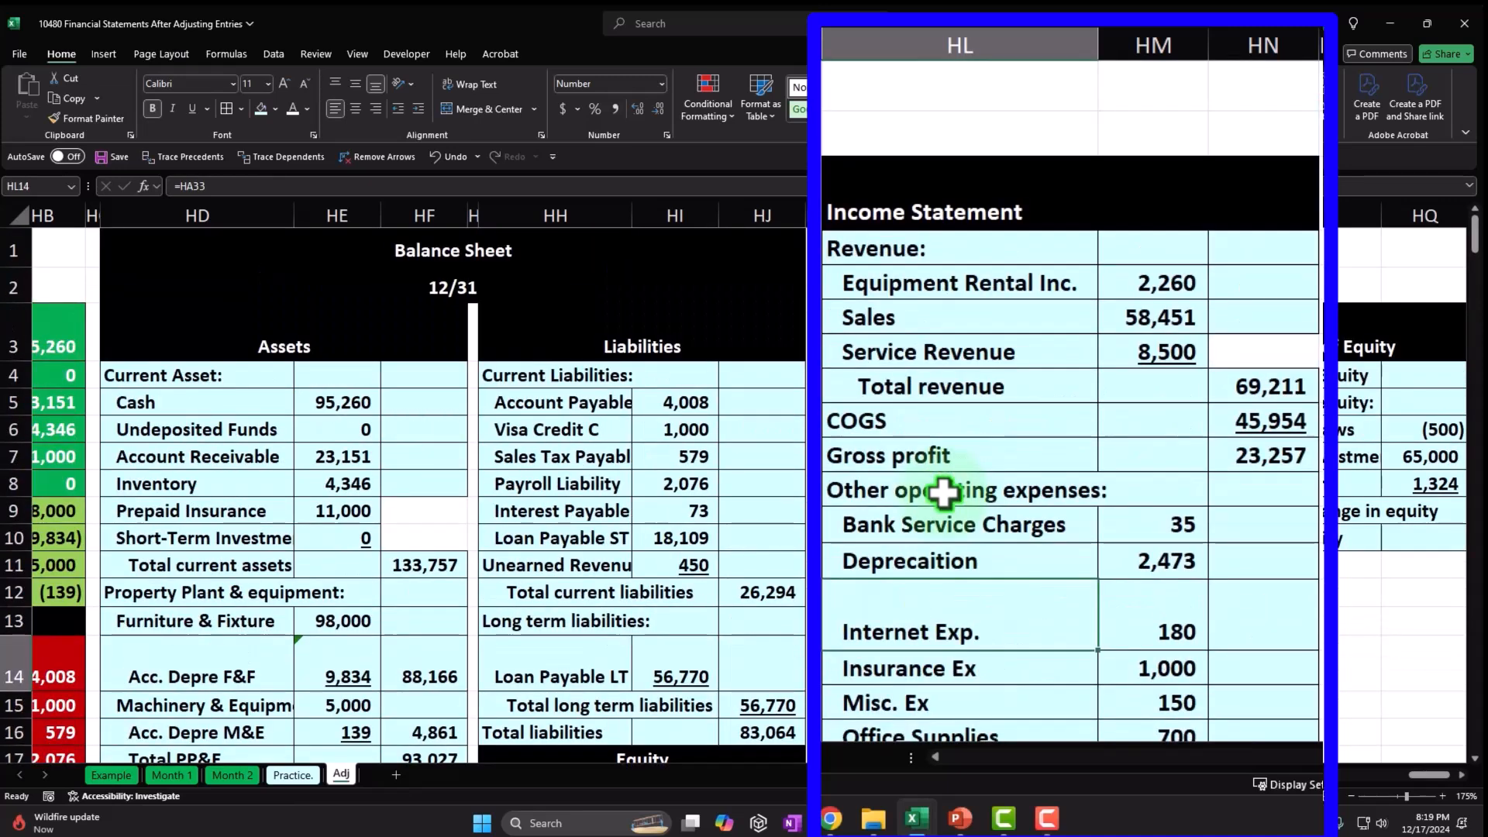
left_click(947, 281)
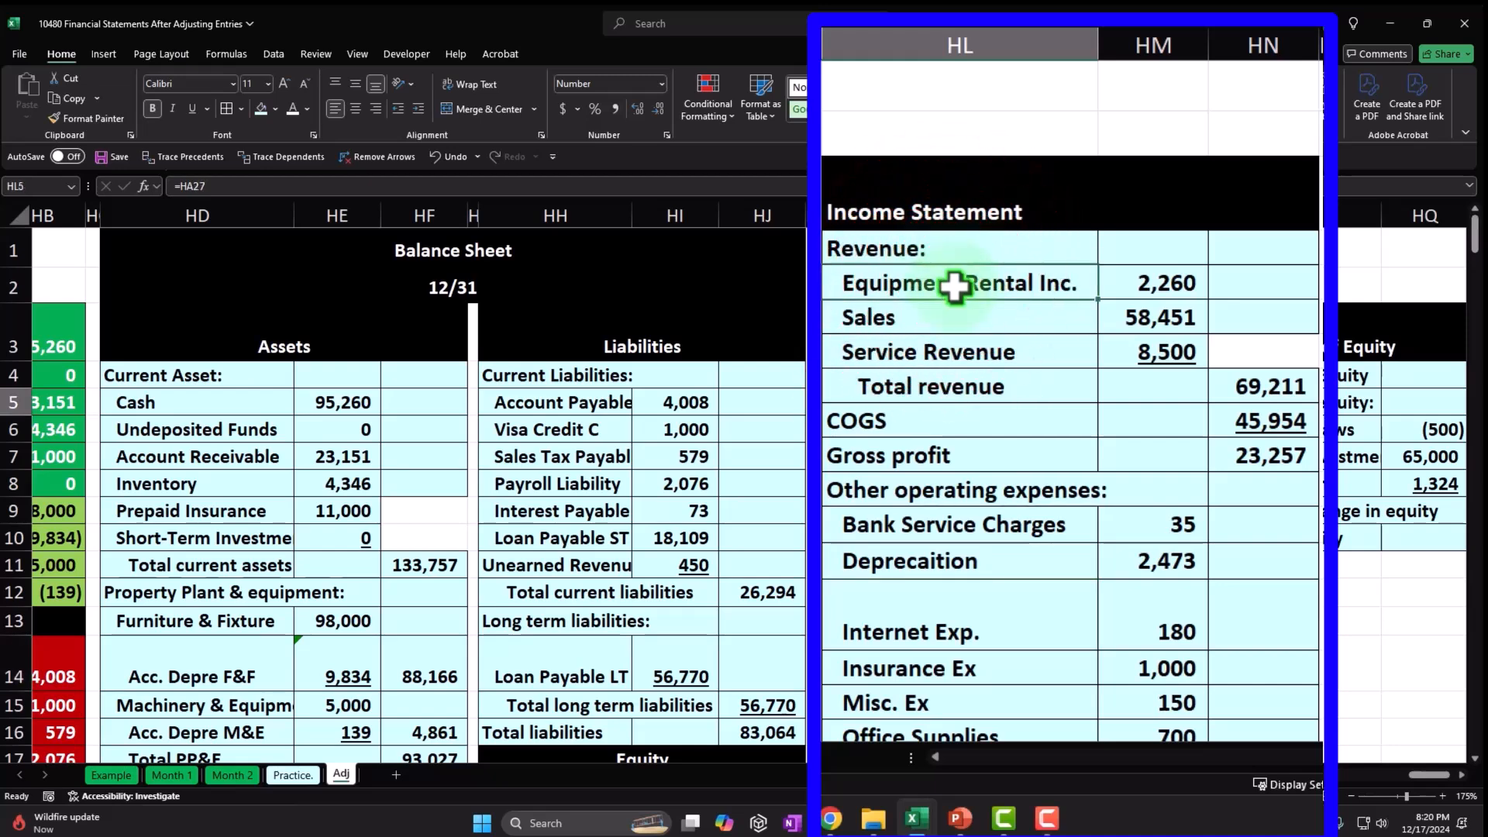
scroll(1124, 334, "down", 1)
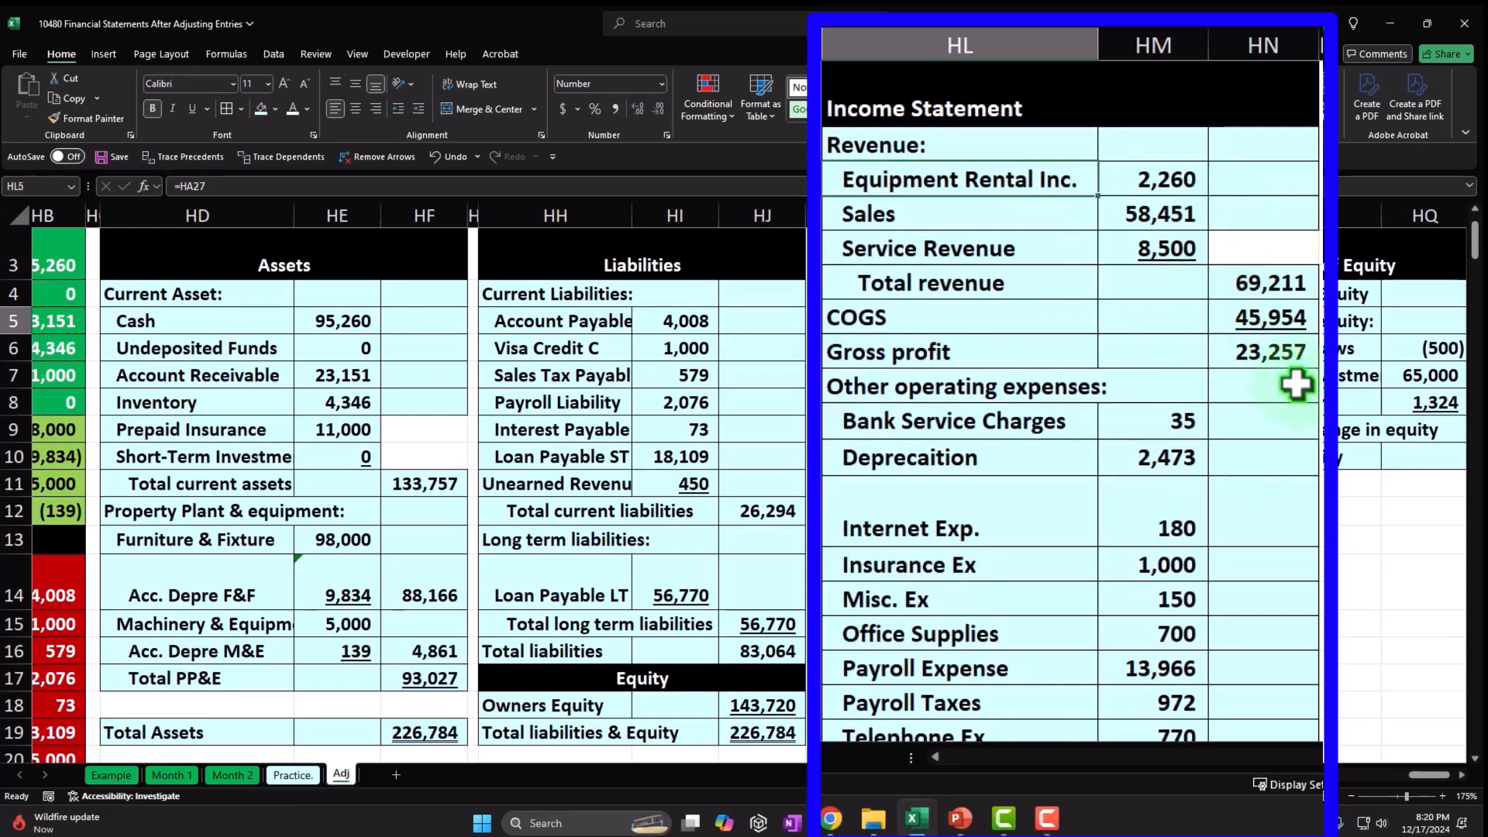
left_click(1290, 355)
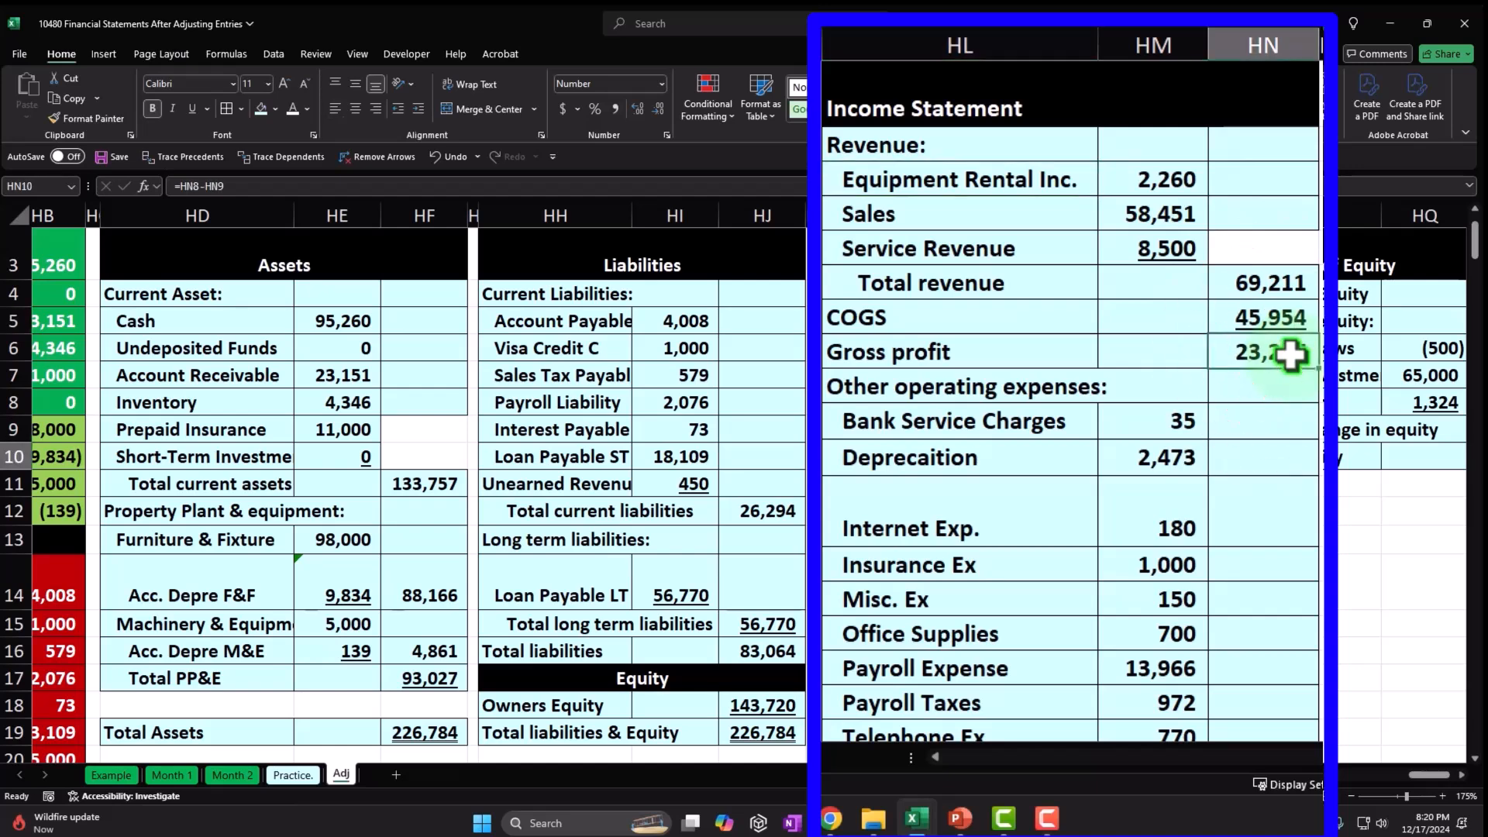
scroll(1290, 357, "down", 2)
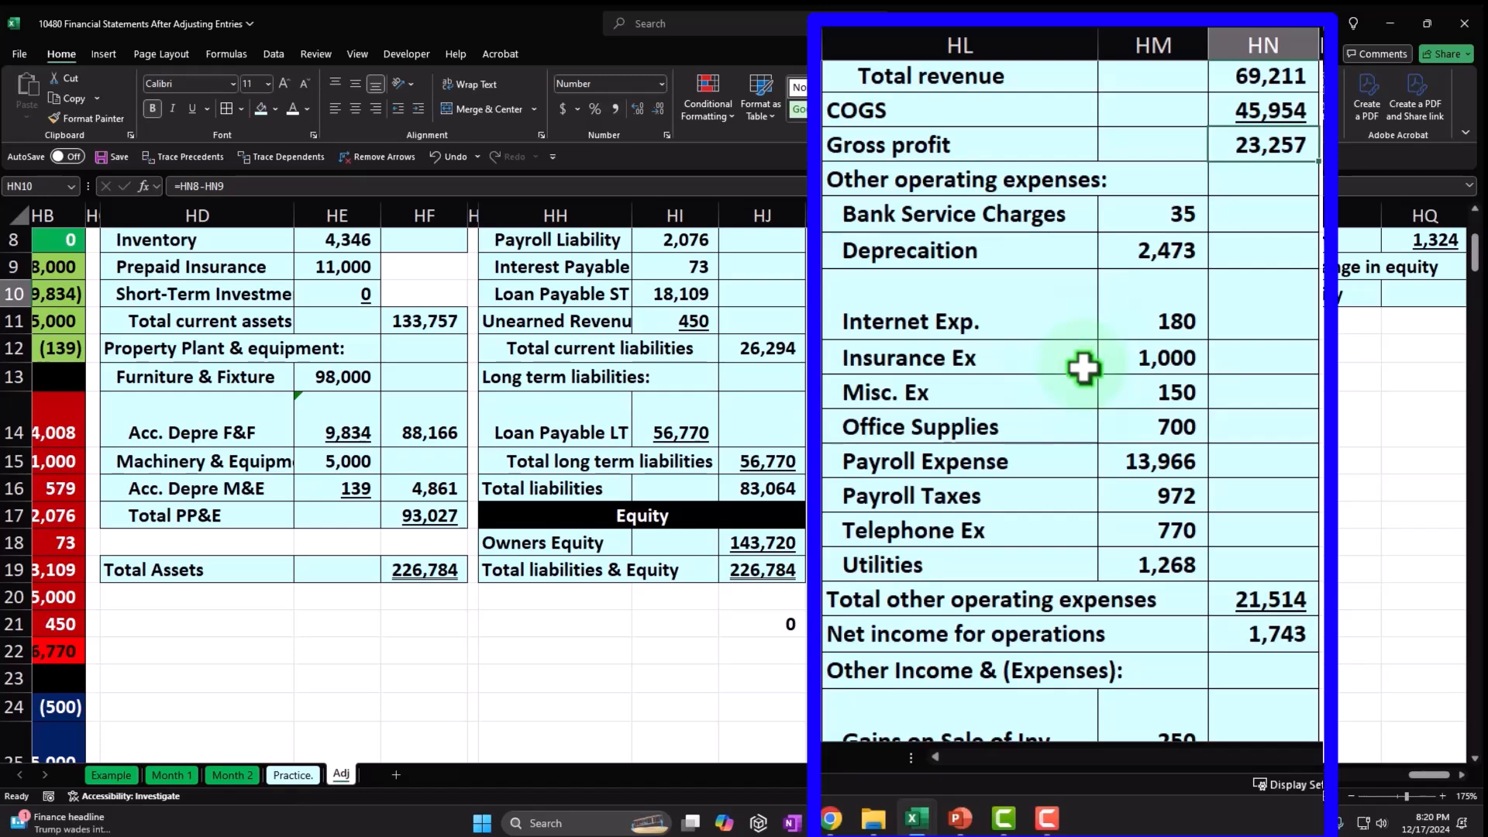
scroll(1084, 366, "down", 2)
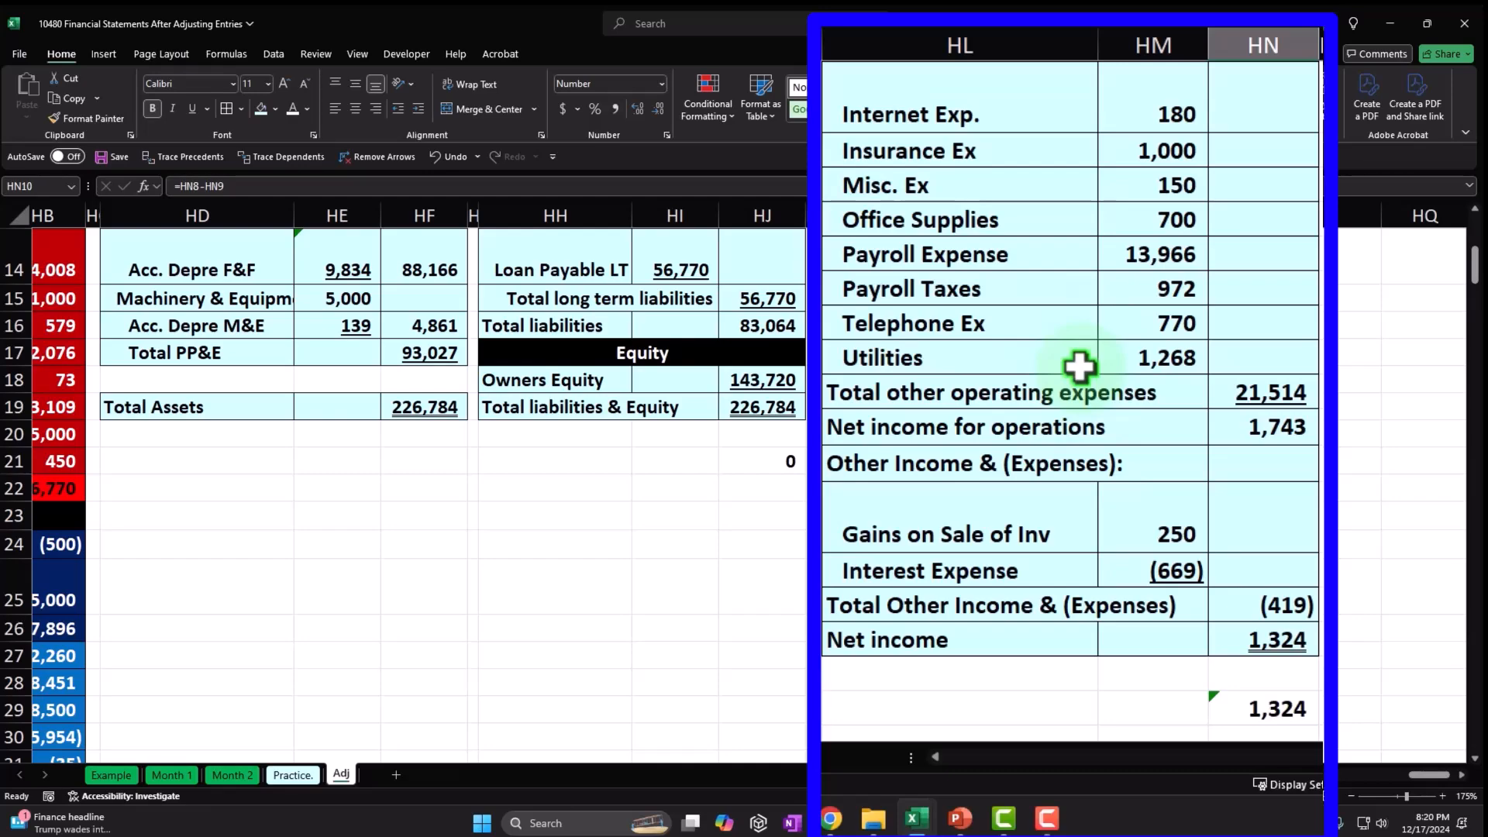
scroll(1080, 366, "up", 5)
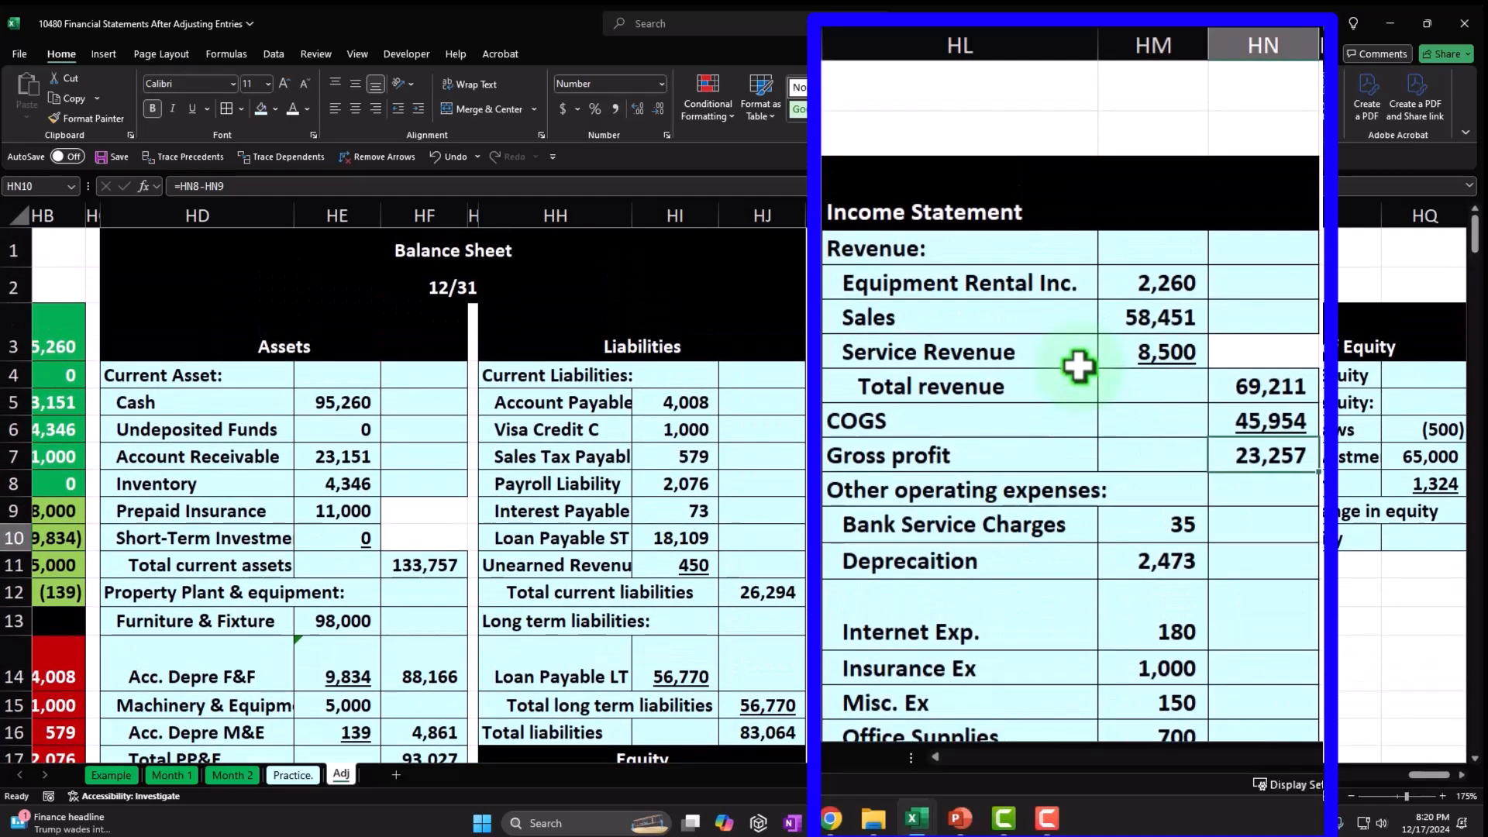
left_click(1461, 775)
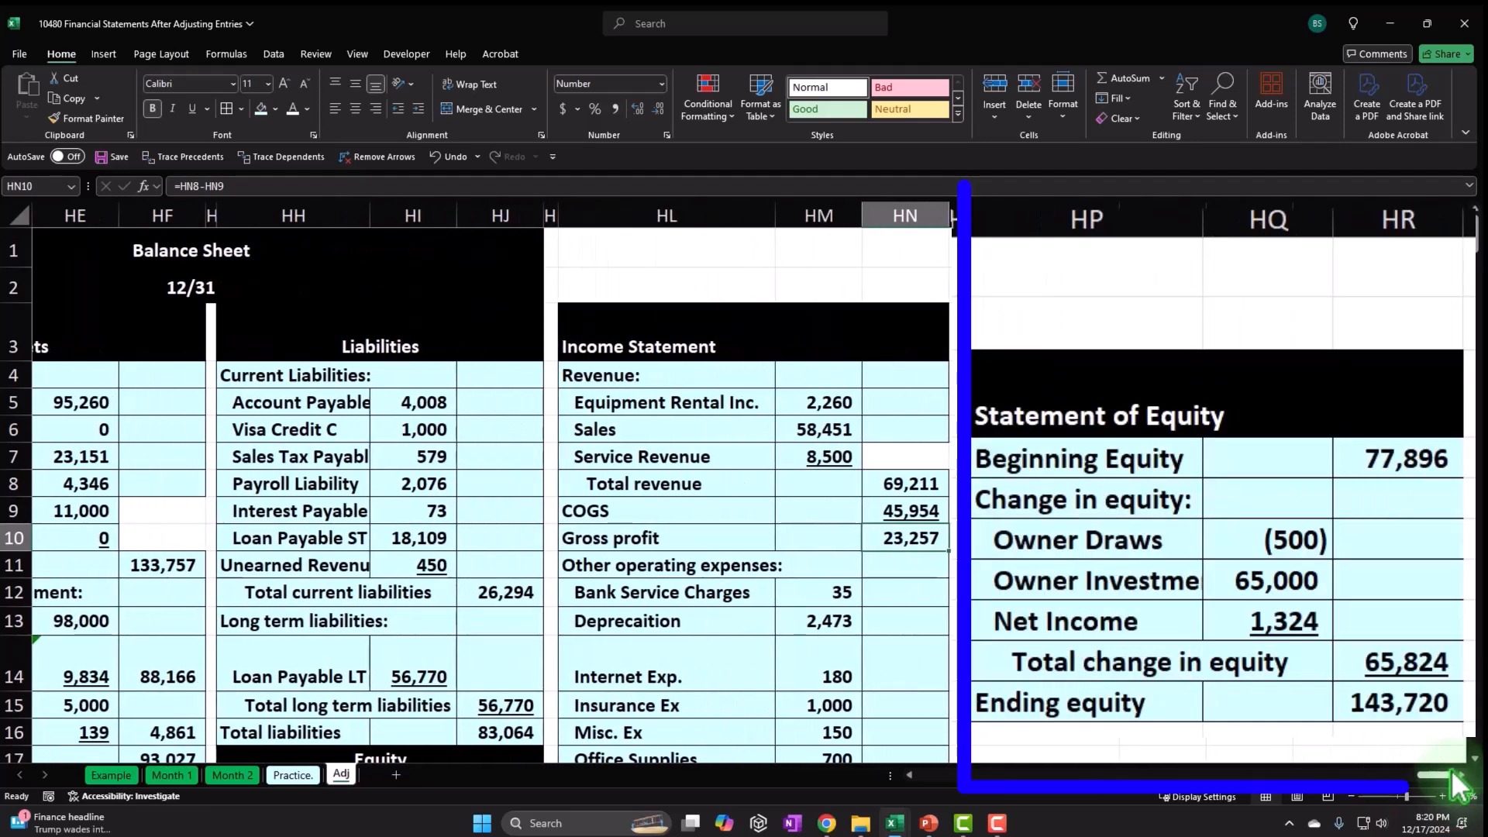
left_click_drag(1146, 380, 1372, 705)
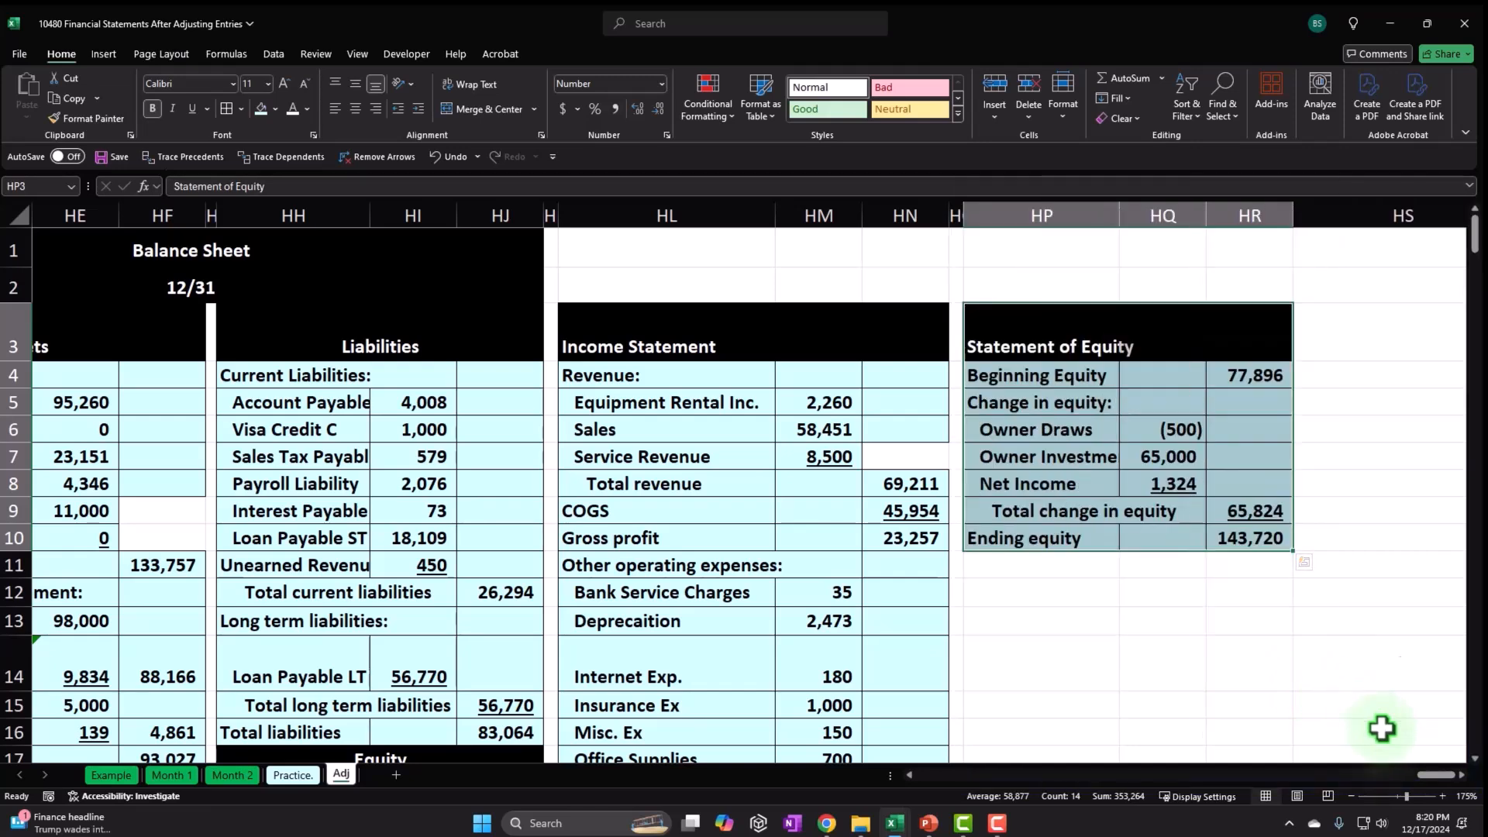
left_click_drag(1438, 775, 1407, 776)
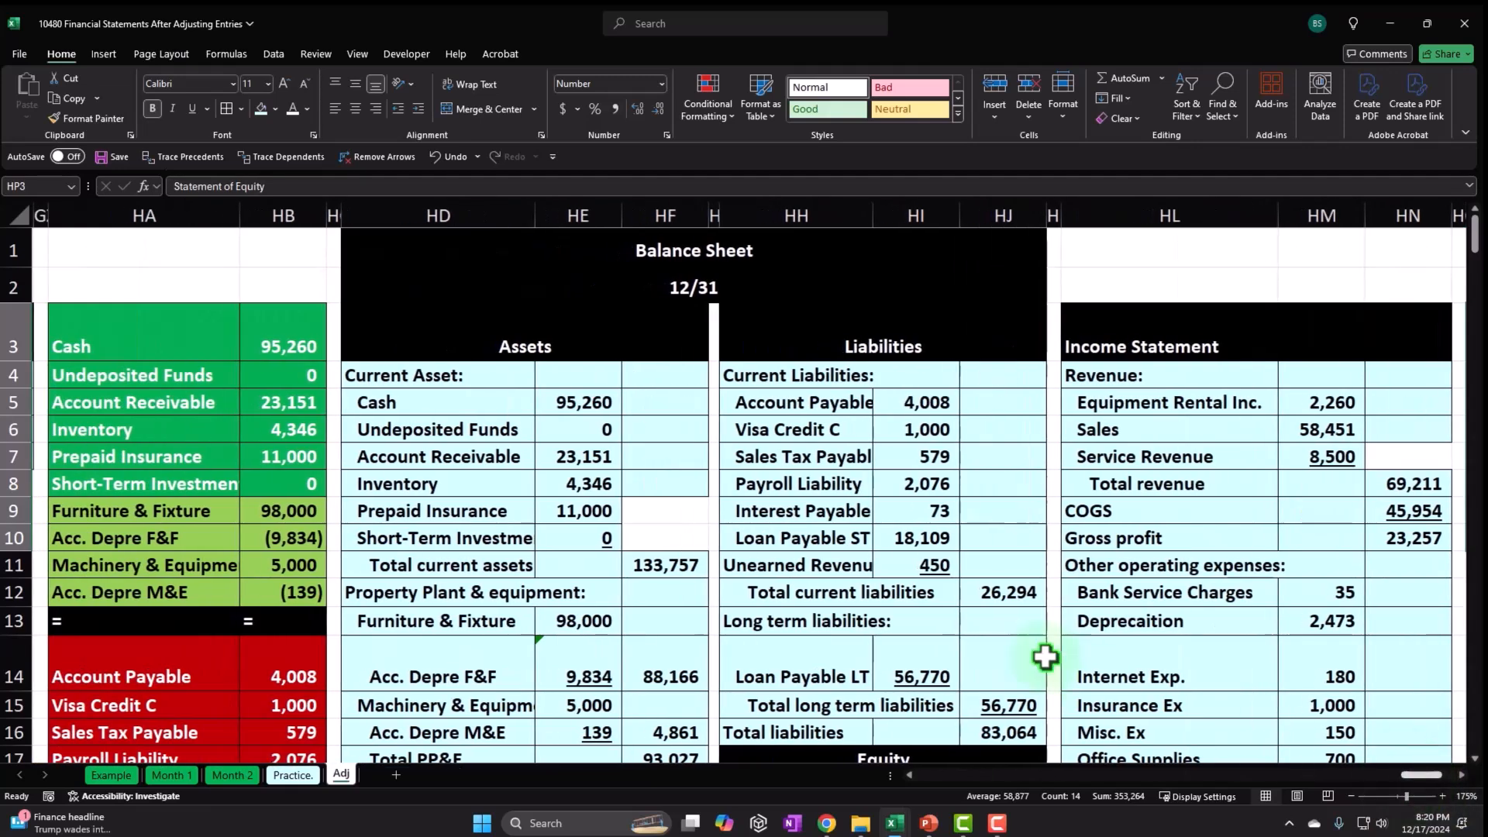
scroll(960, 616, "down", 2)
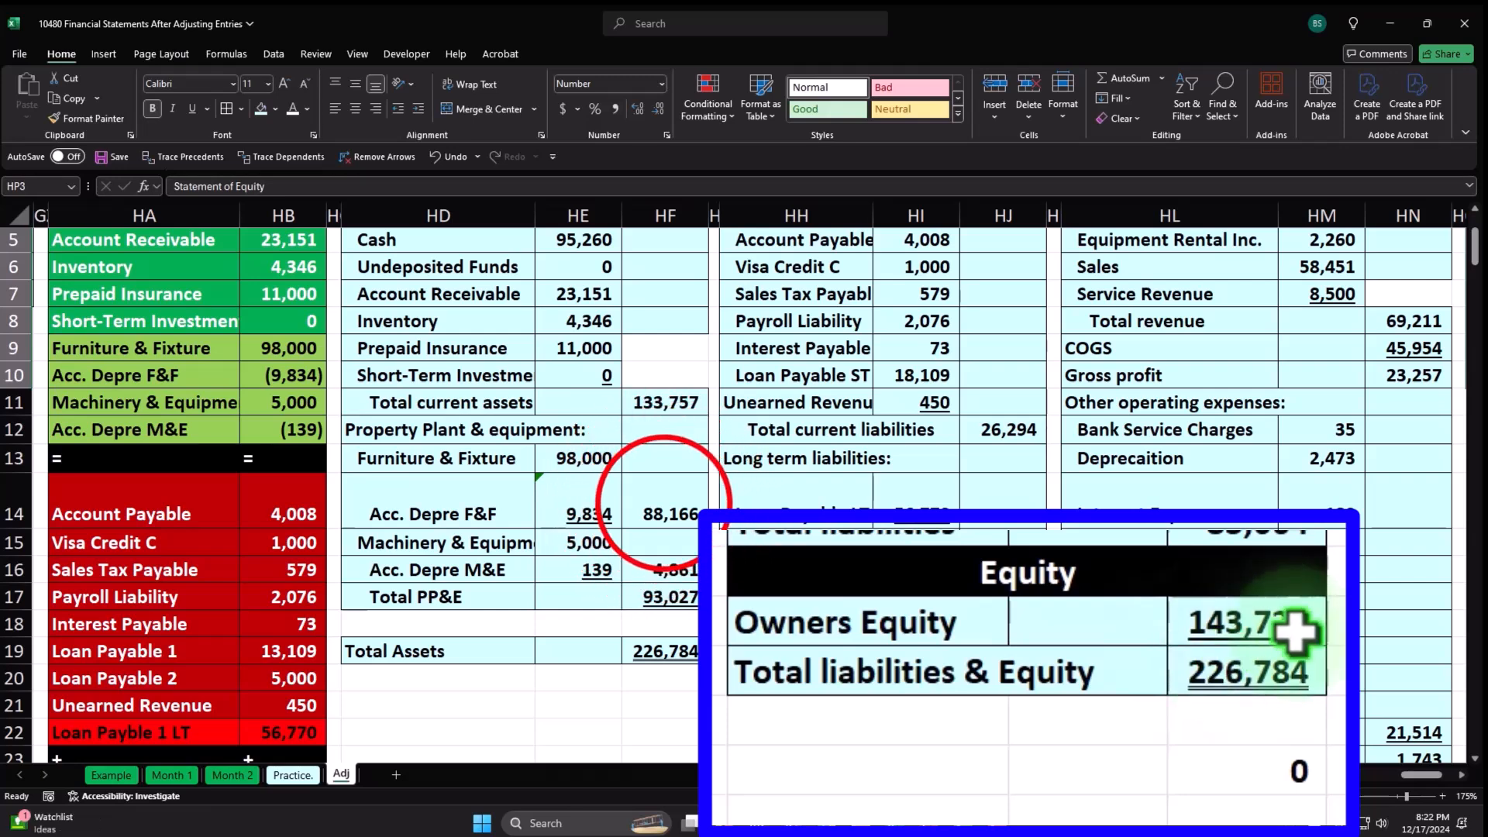
left_click(661, 498)
scroll(661, 499, "up", 2)
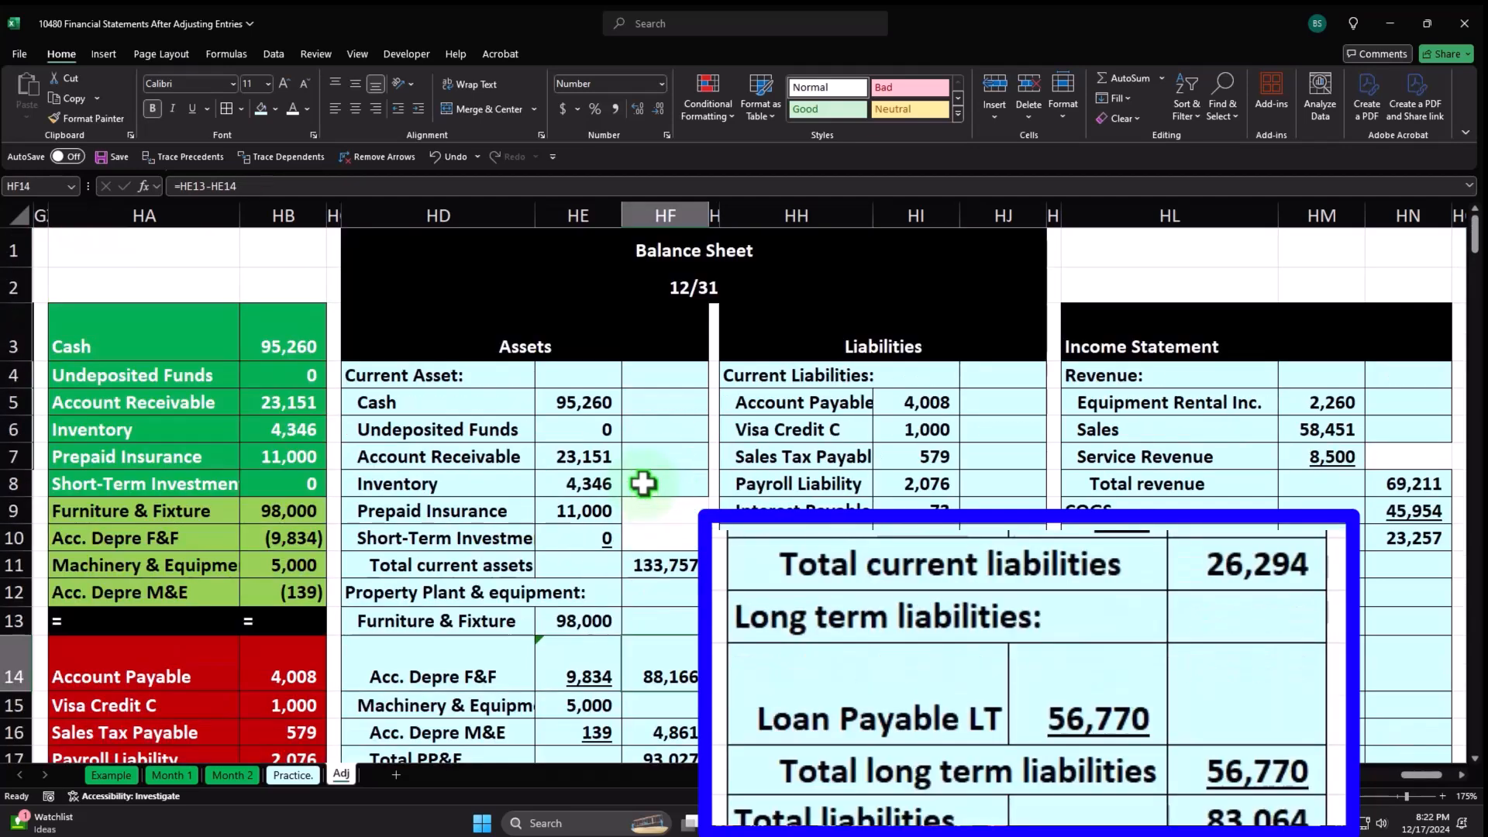